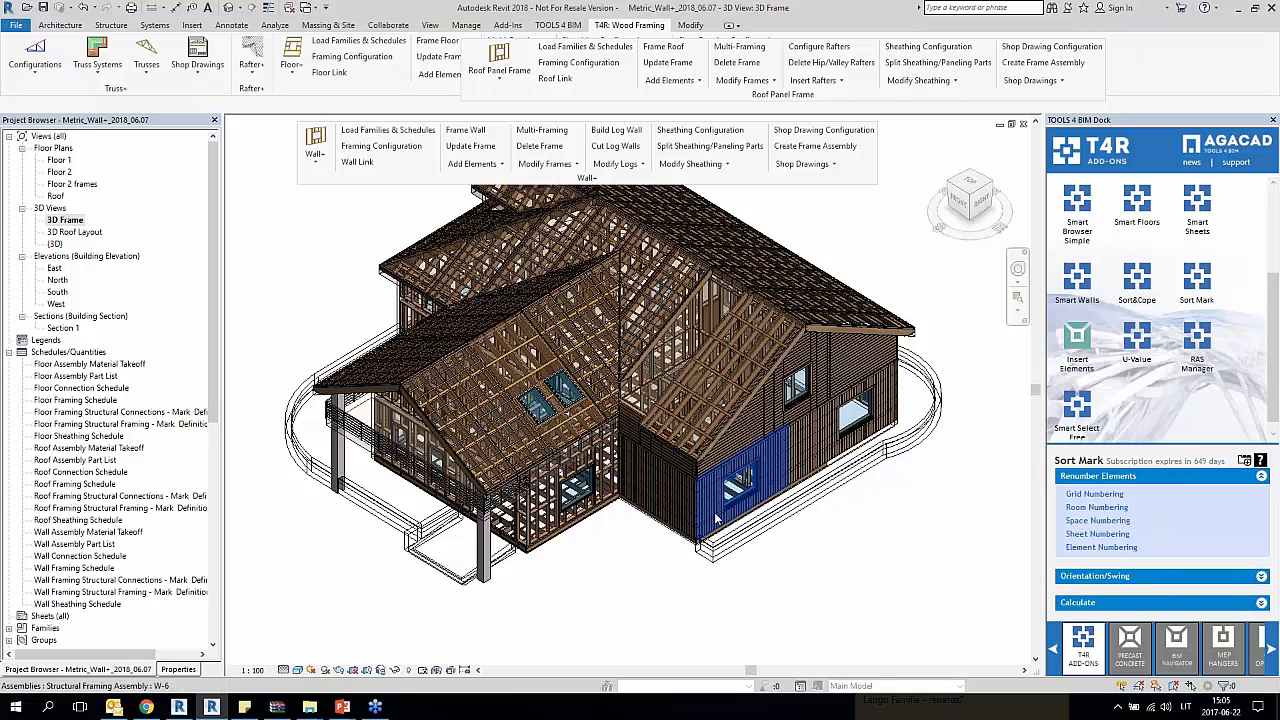
# Step: Open the Floor 1 plan and highlight the framed exterior wall along grid F beside grid 4
pyautogui.doubleClick(58, 161)
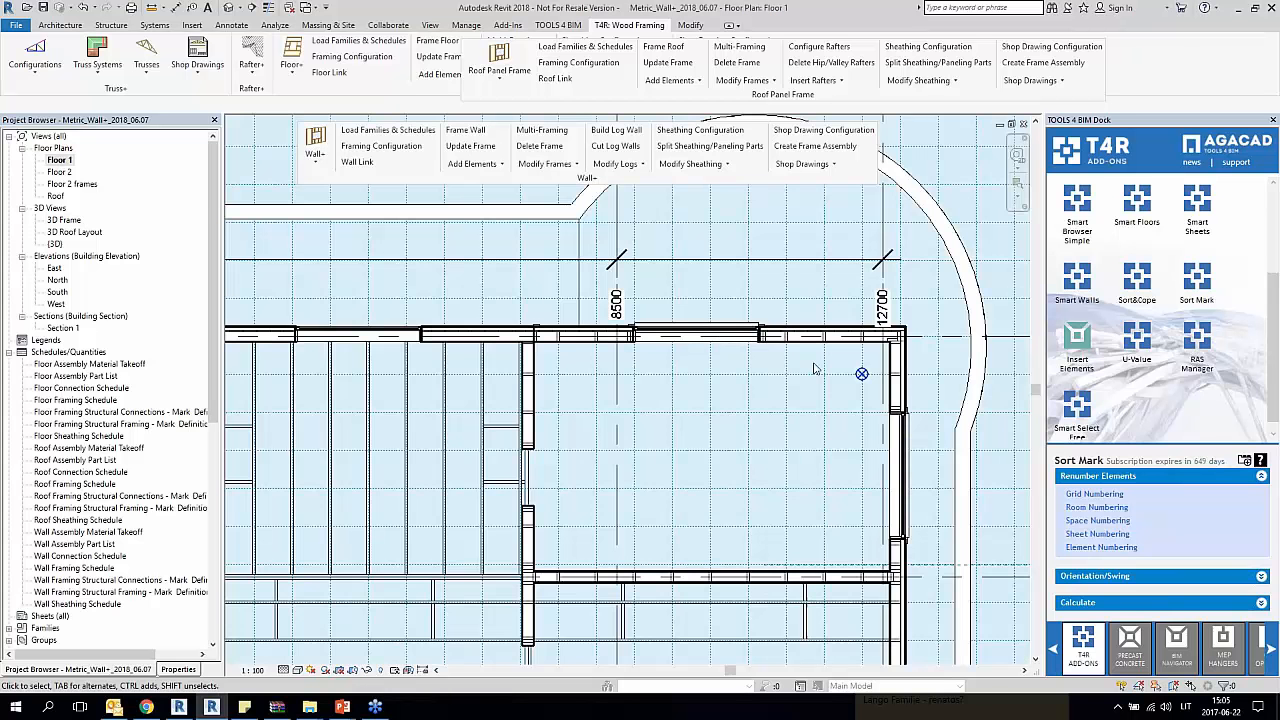
pyautogui.moveTo(814, 369); pyautogui.dragTo(785, 302, button='middle')
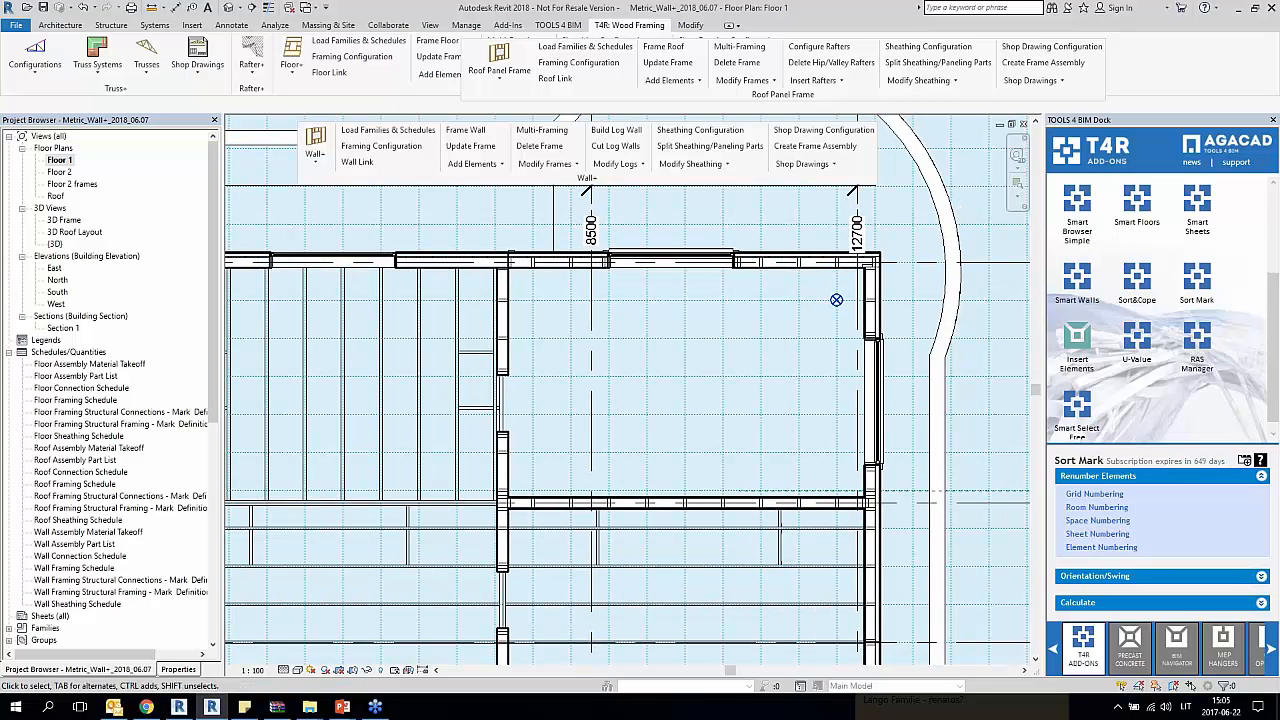
pyautogui.click(772, 272)
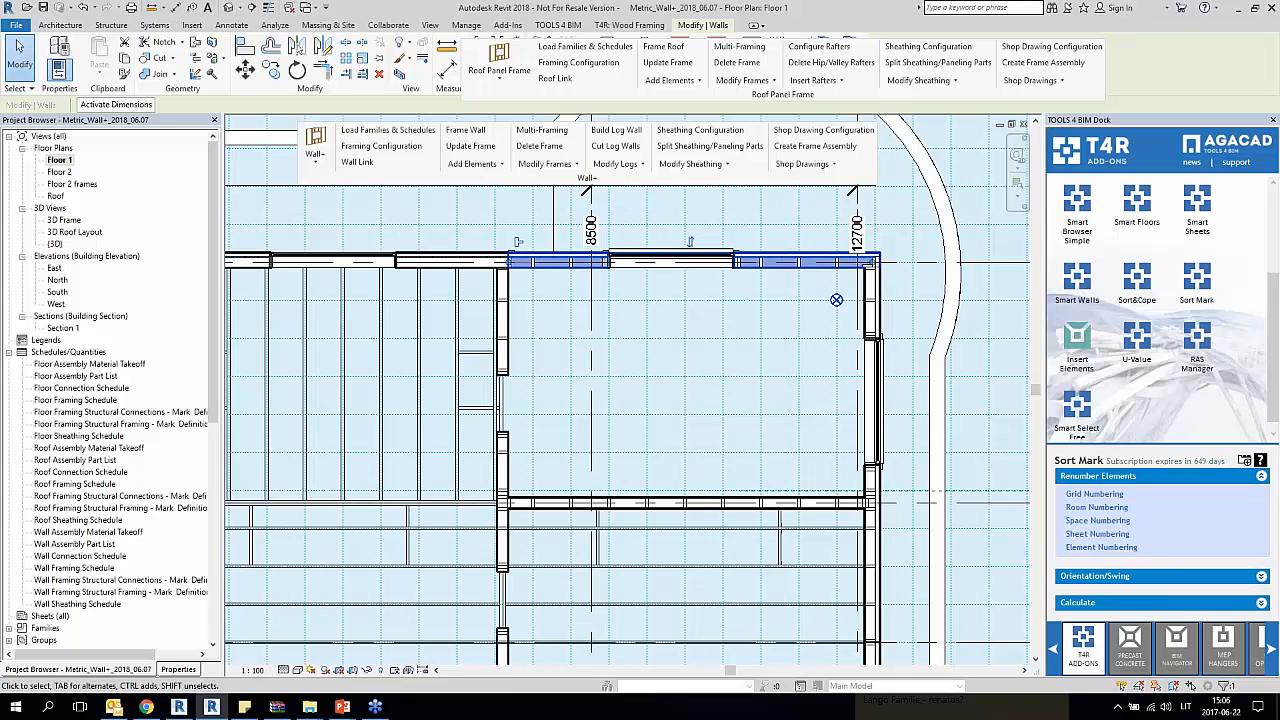
pyautogui.click(790, 320)
pyautogui.moveTo(804, 325); pyautogui.dragTo(608, 345, button='middle')
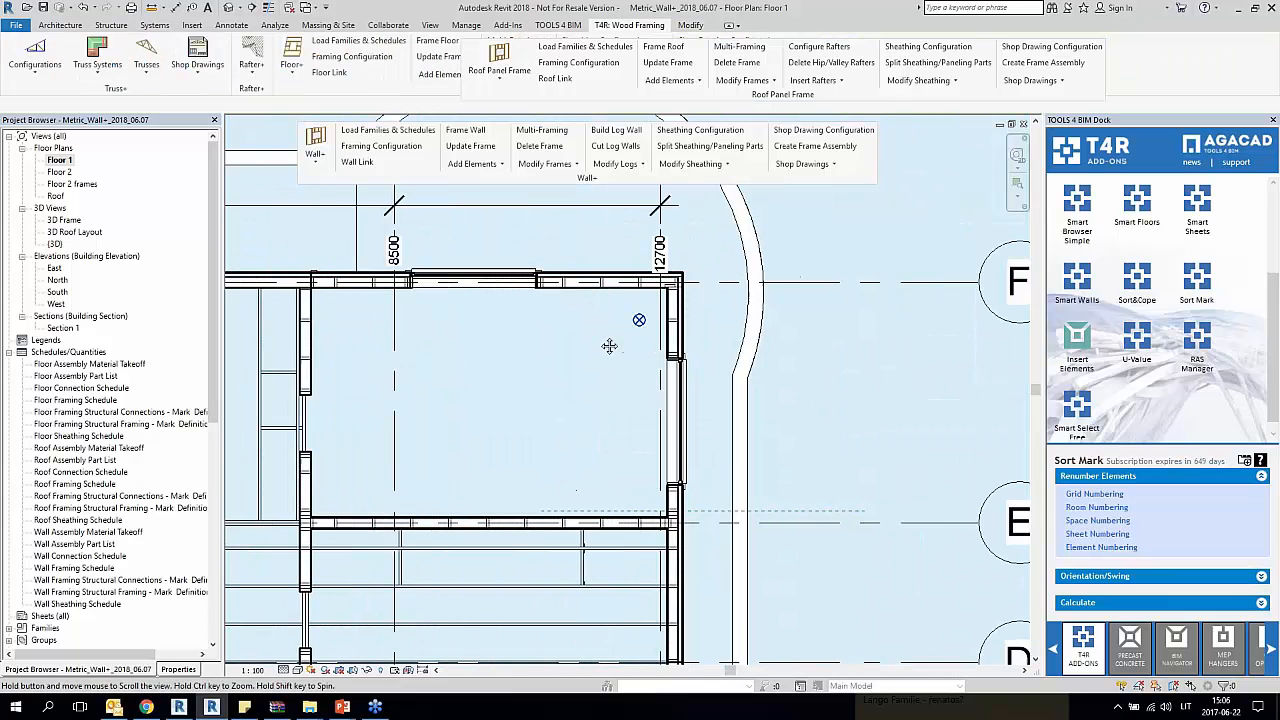
# Step: Highlight the work plane grid covering the Floor 1 plan and clear the selection
pyautogui.scroll(-3, 621, 328)
pyautogui.moveTo(723, 323); pyautogui.dragTo(625, 381, button='middle')
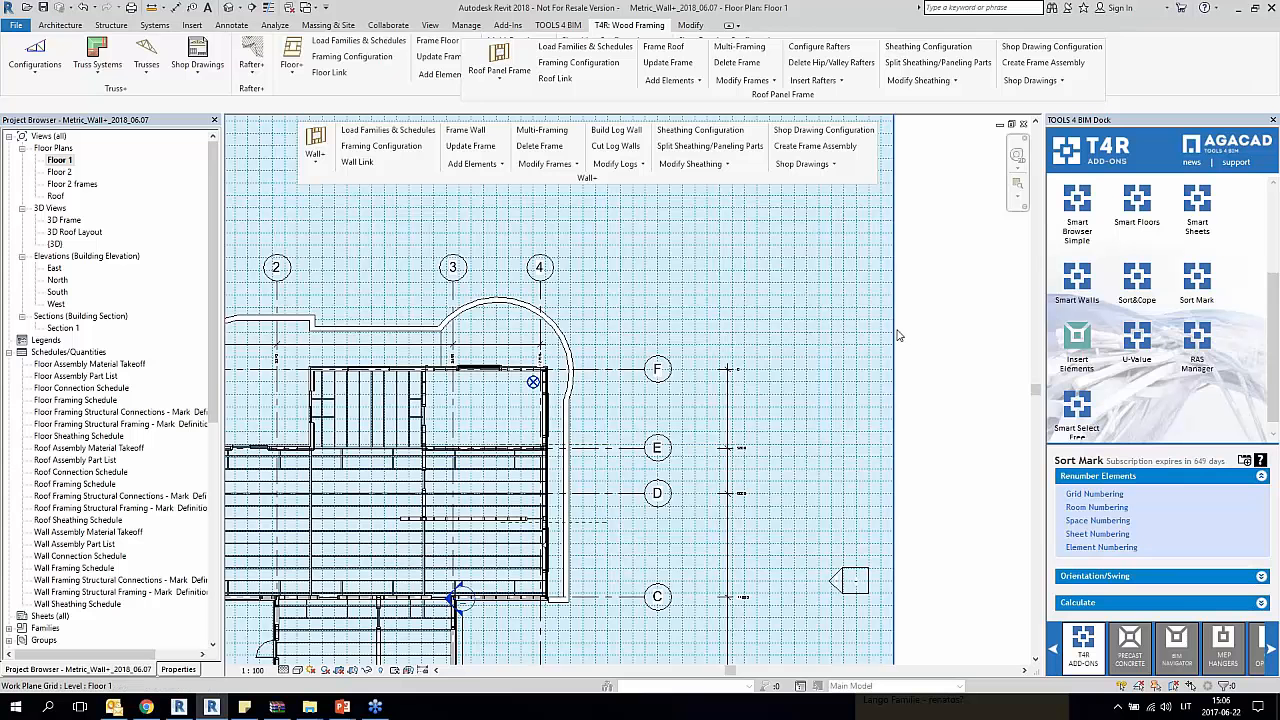
pyautogui.click(895, 331)
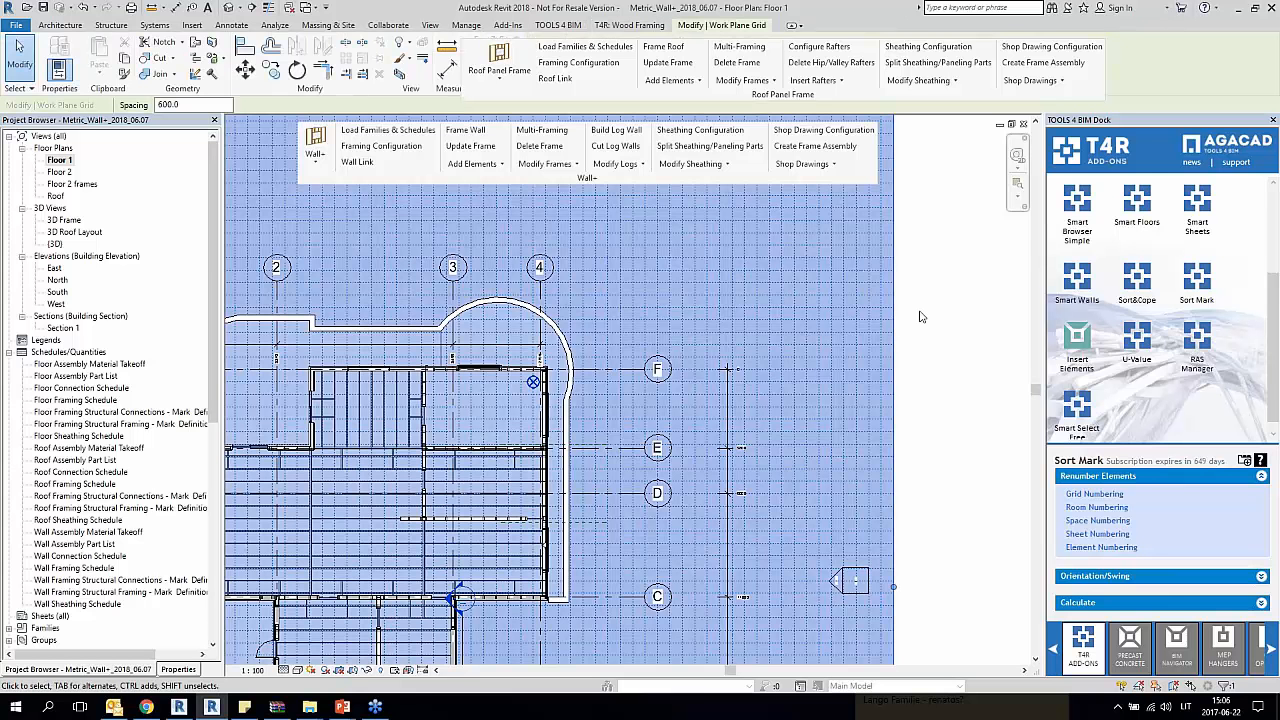
pyautogui.click(924, 315)
# Step: Select the project base point inside the corner of grids F and 4 to inspect its coordinates
pyautogui.scroll(3, 414, 433)
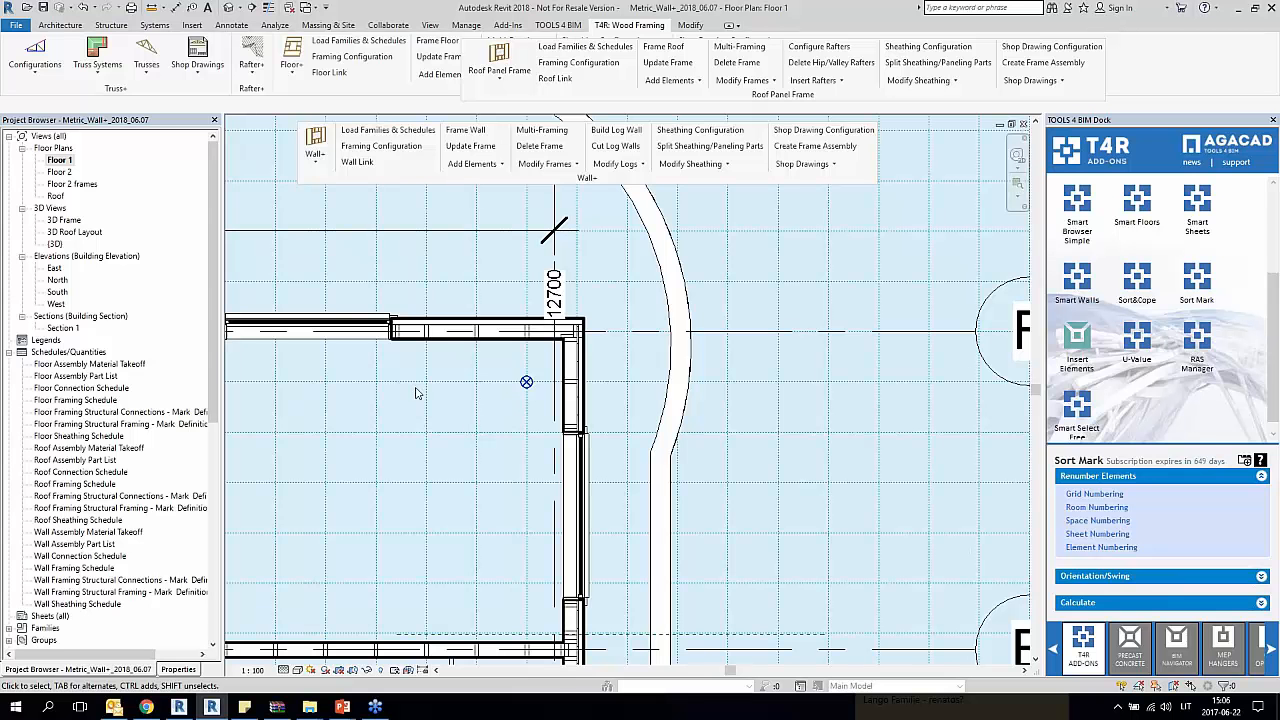
pyautogui.scroll(2, 526, 382)
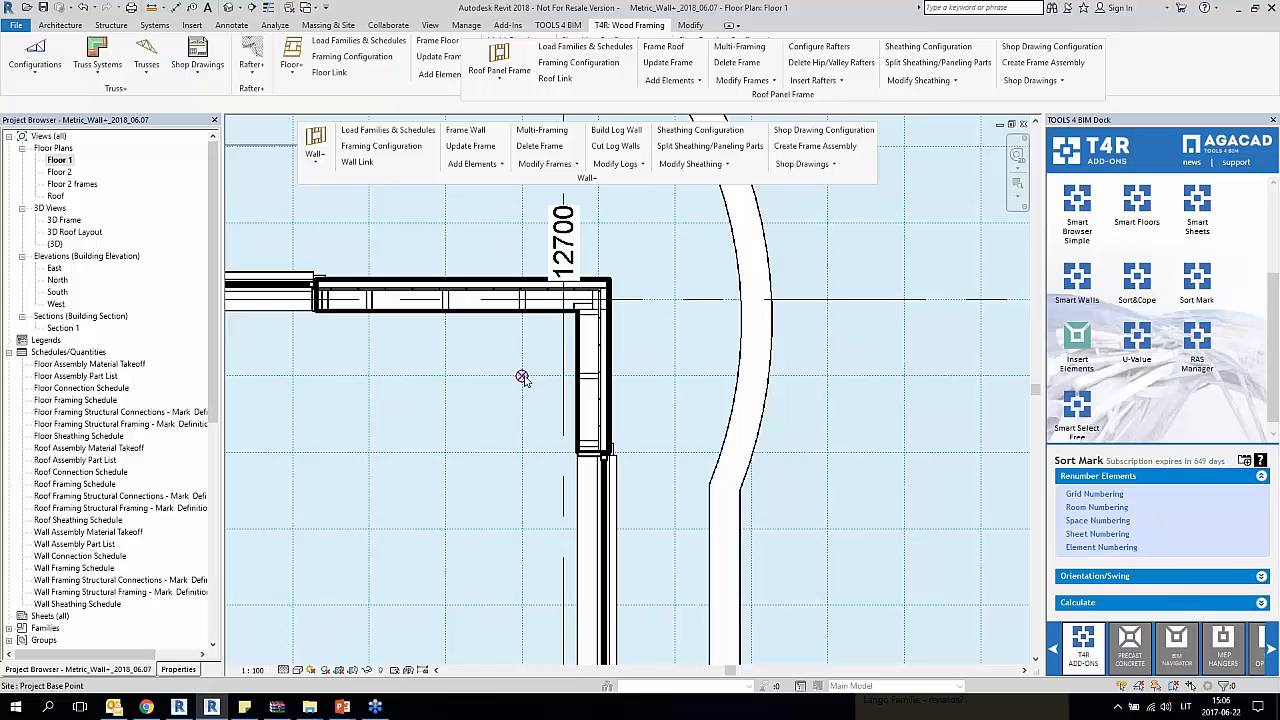
pyautogui.click(522, 377)
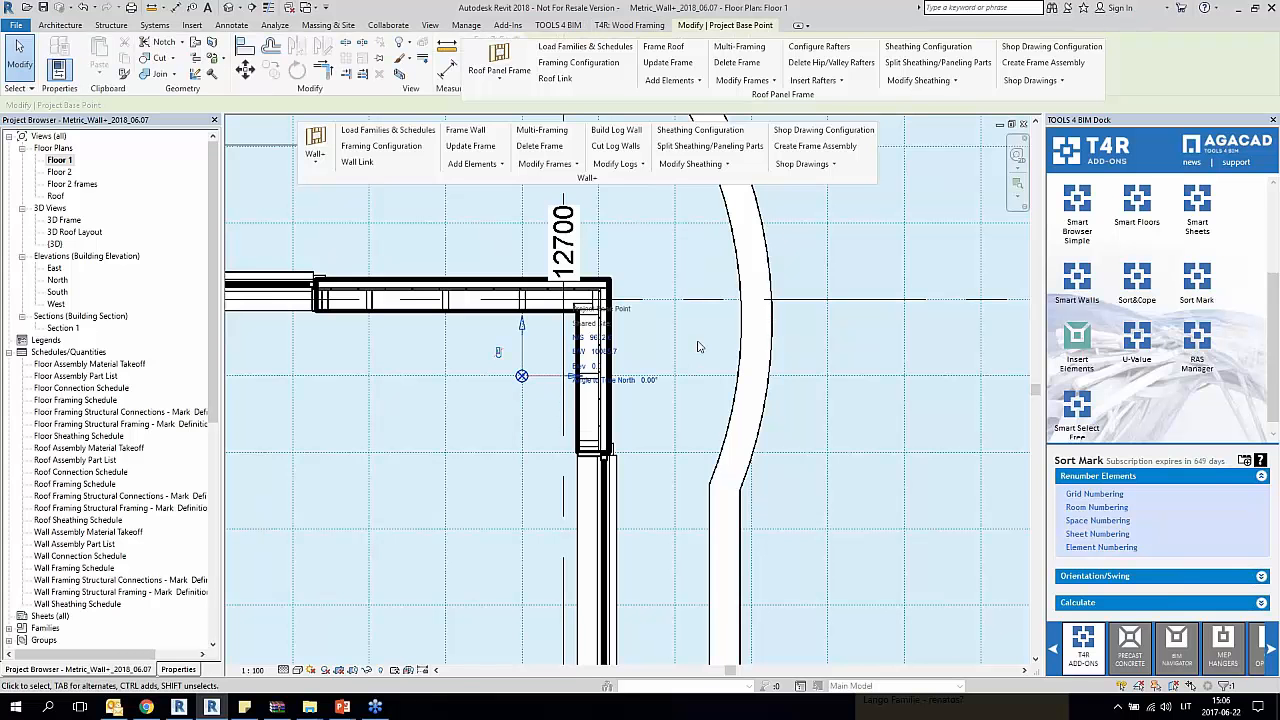
pyautogui.press('Escape')
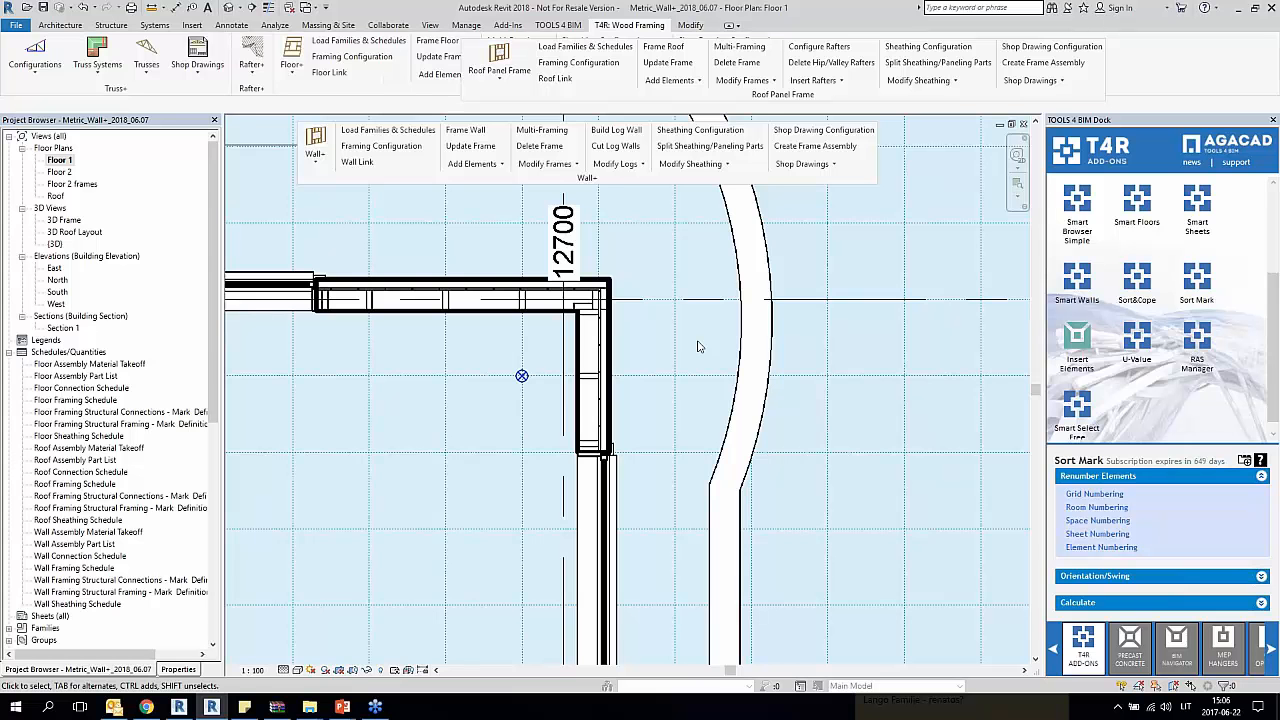
pyautogui.scroll(-3, 700, 346)
pyautogui.moveTo(700, 346); pyautogui.dragTo(844, 365, button='middle')
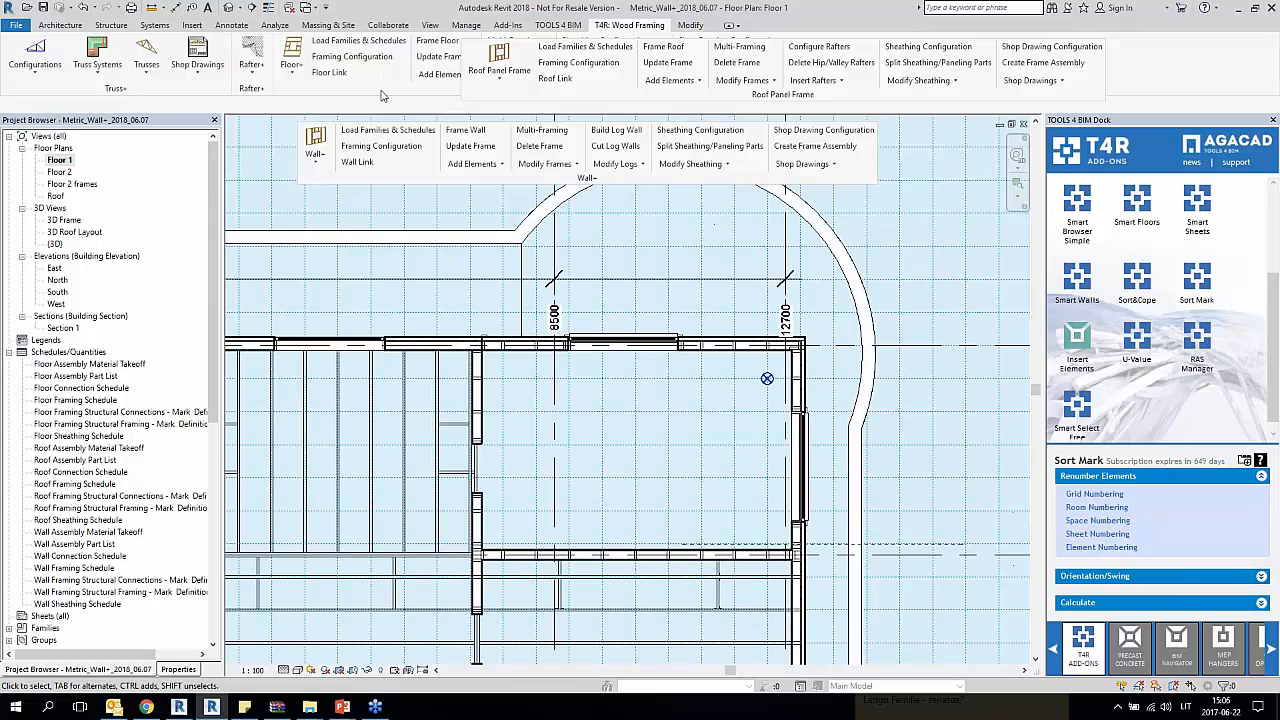
# Step: Review the vertical stud spacing and project base point alignment in the Wall+ wall framing configuration, and close it without changes
pyautogui.click(381, 150)
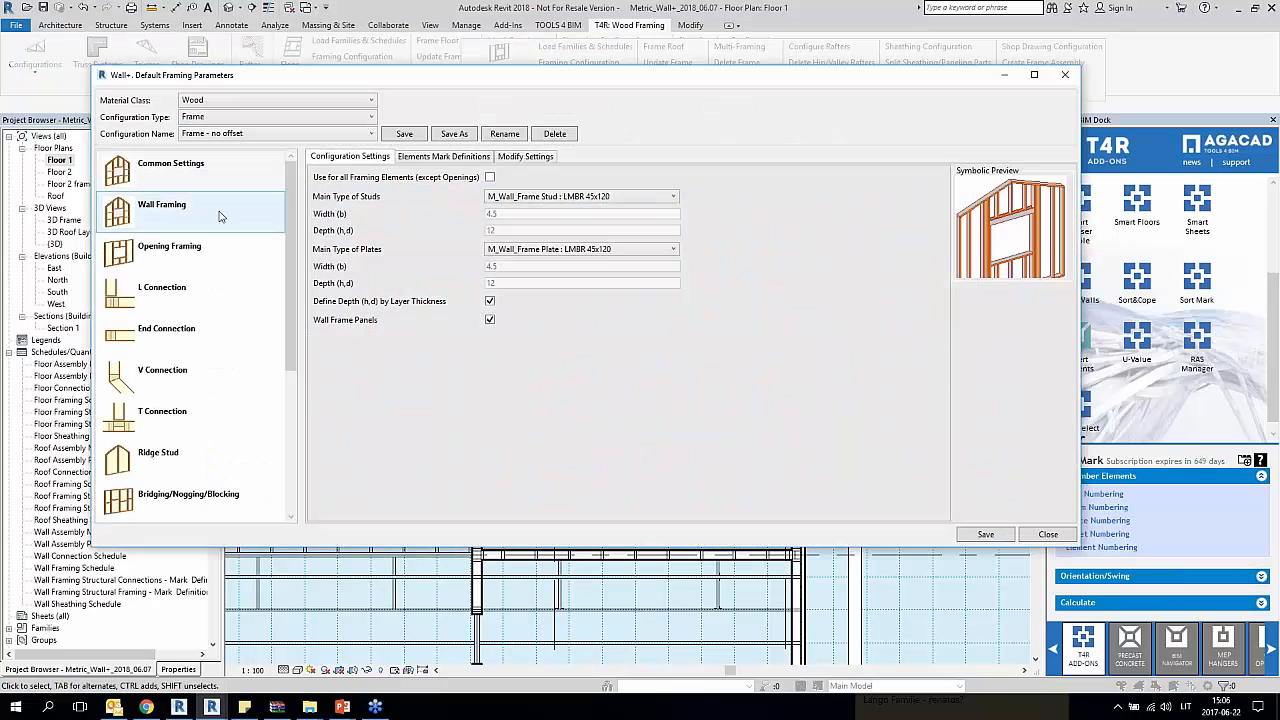
pyautogui.click(174, 216)
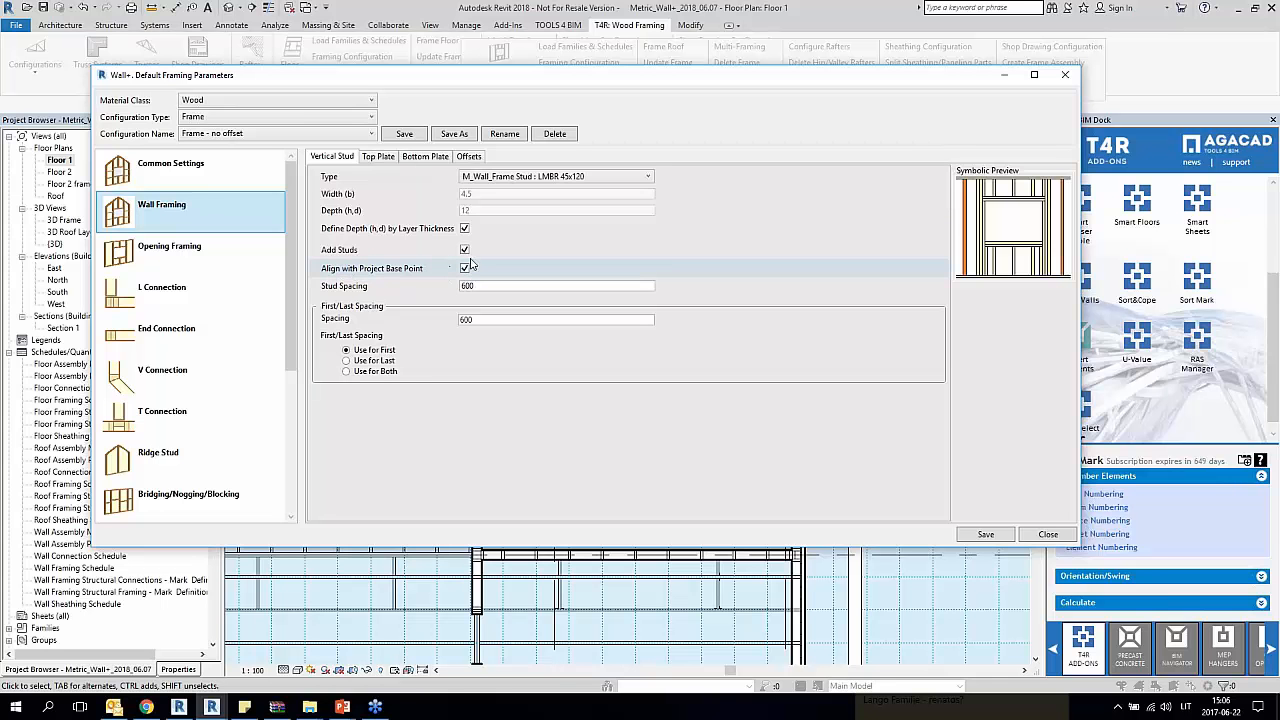
pyautogui.moveTo(984, 77); pyautogui.dragTo(866, 75)
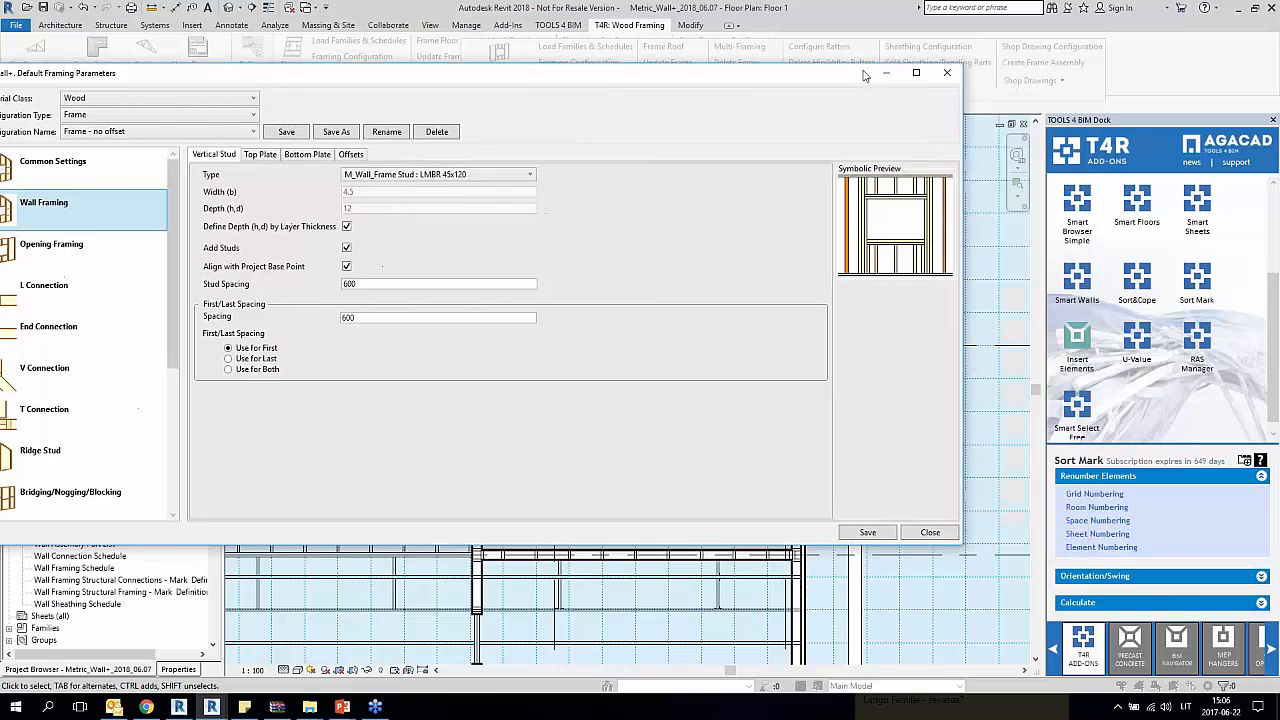
pyautogui.click(948, 75)
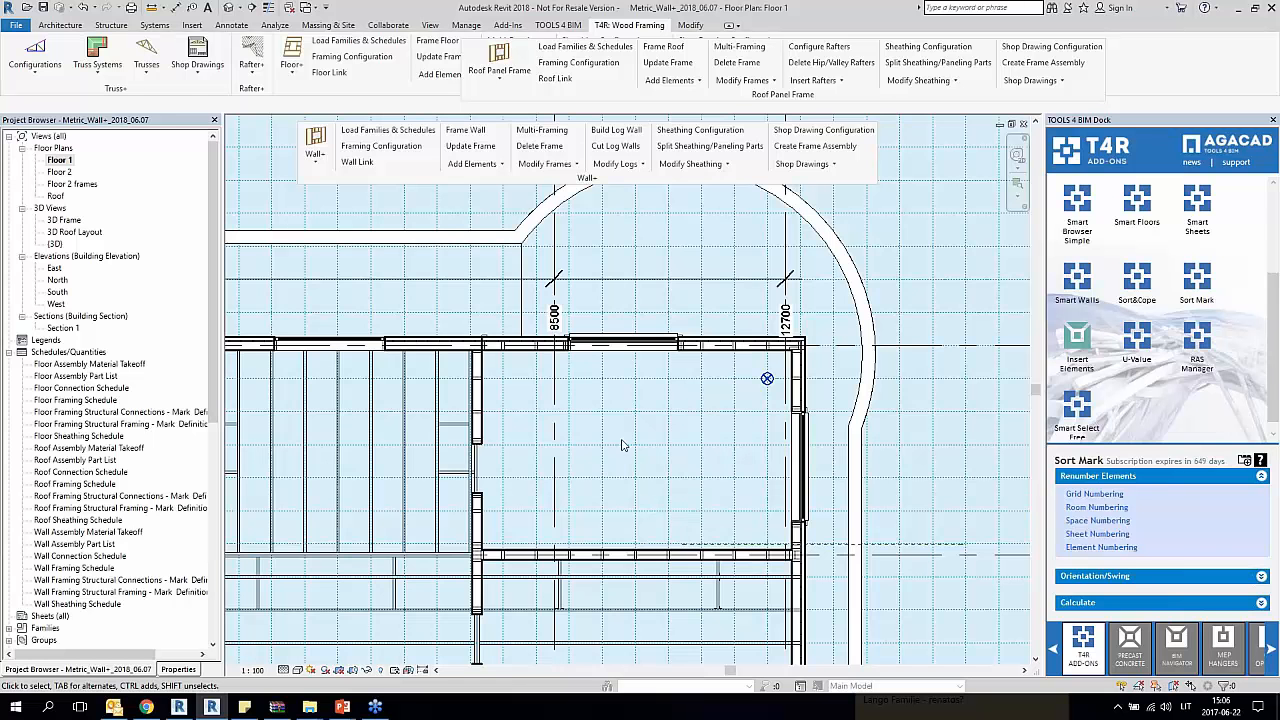
# Step: Examine how the studs in the framed exterior walls of Floor 1 line up with the work plane grid
pyautogui.scroll(5, 520, 344)
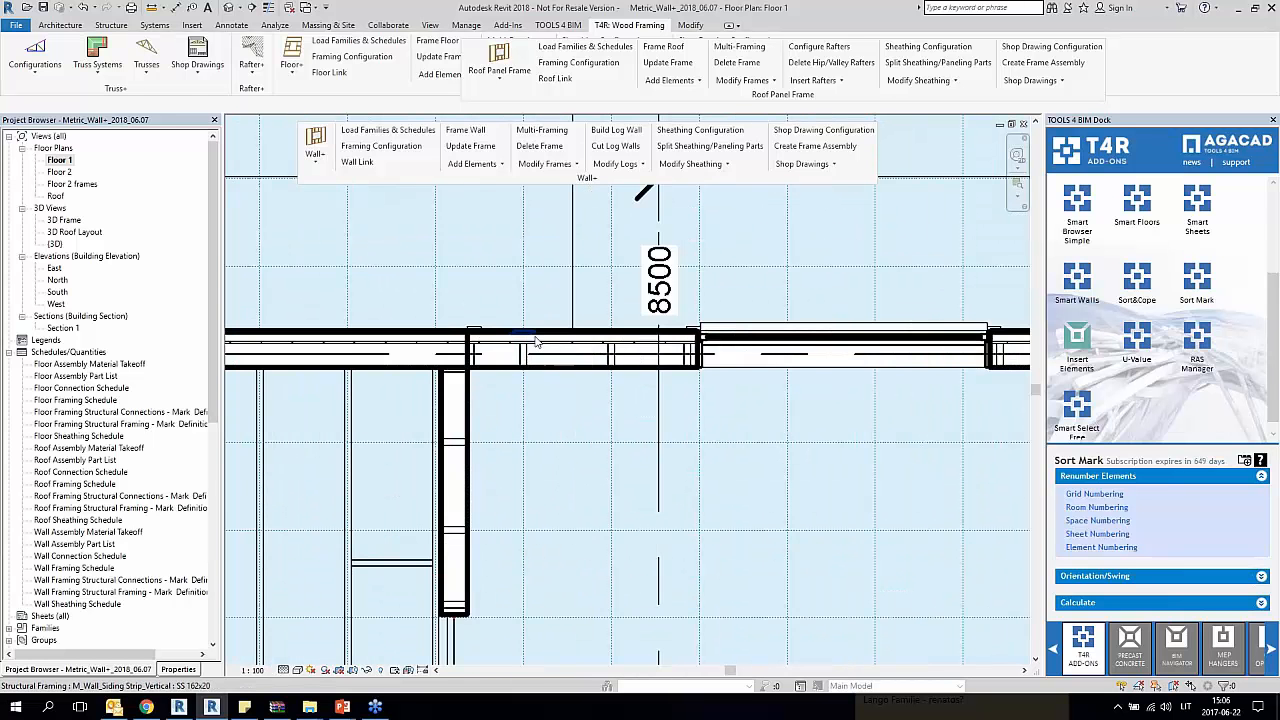
pyautogui.click(526, 355)
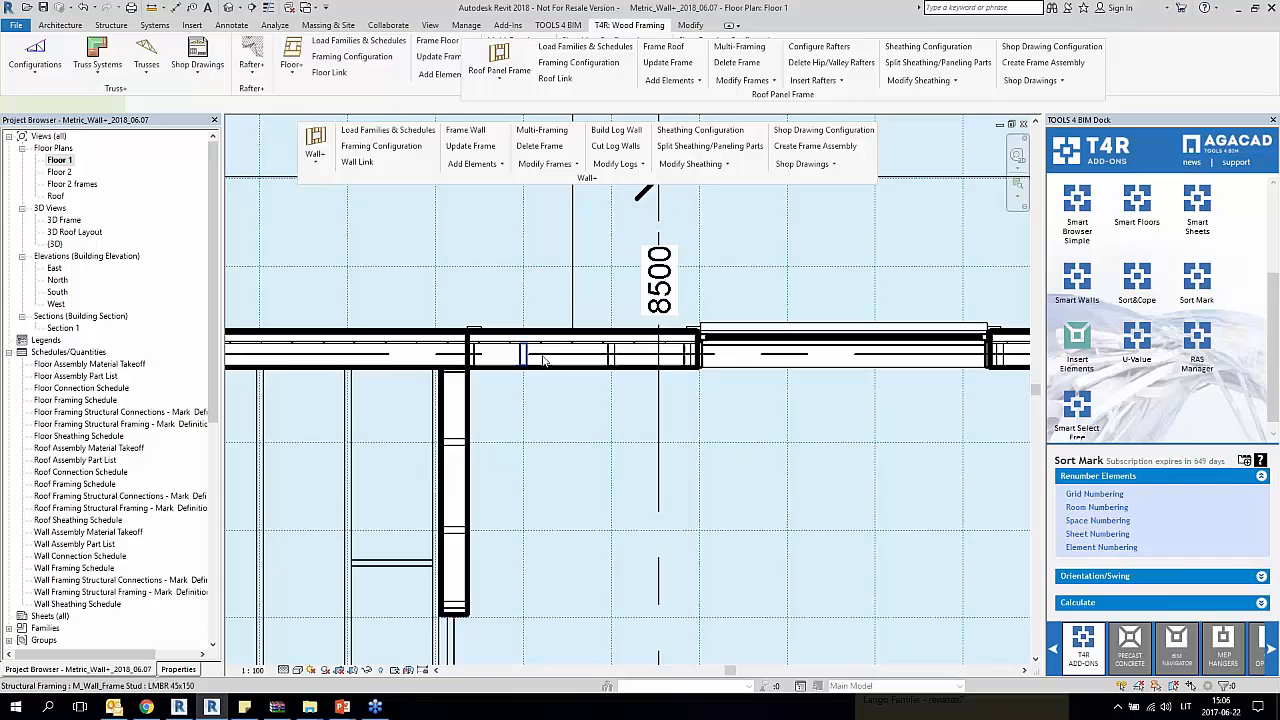
pyautogui.click(612, 361)
pyautogui.scroll(-3, 697, 366)
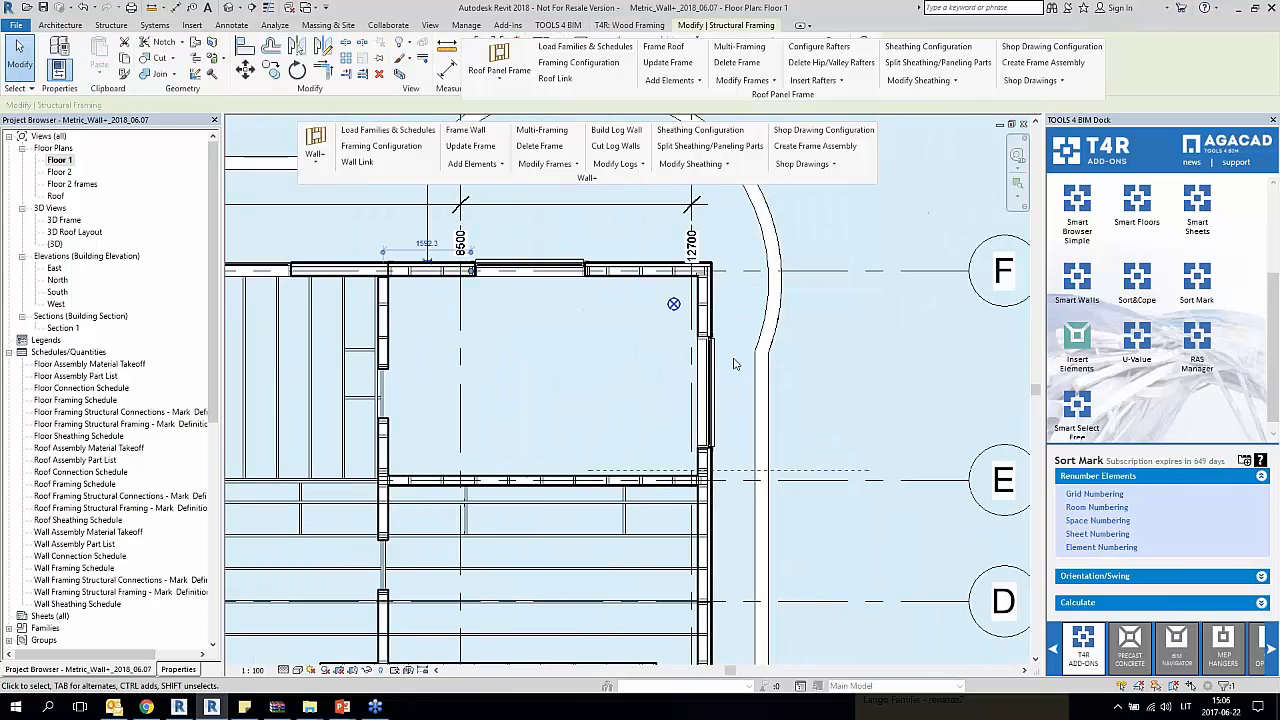
pyautogui.click(718, 310)
pyautogui.scroll(2, 716, 318)
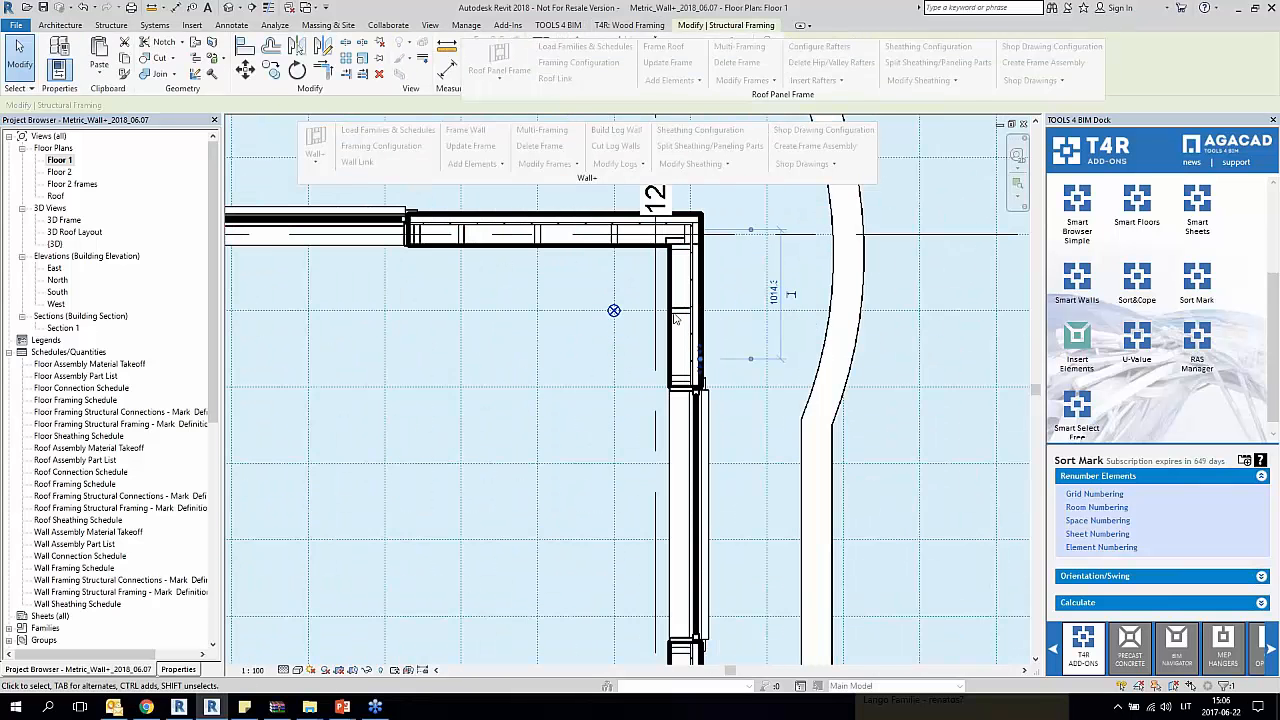
pyautogui.scroll(-3, 716, 321)
pyautogui.scroll(4, 521, 497)
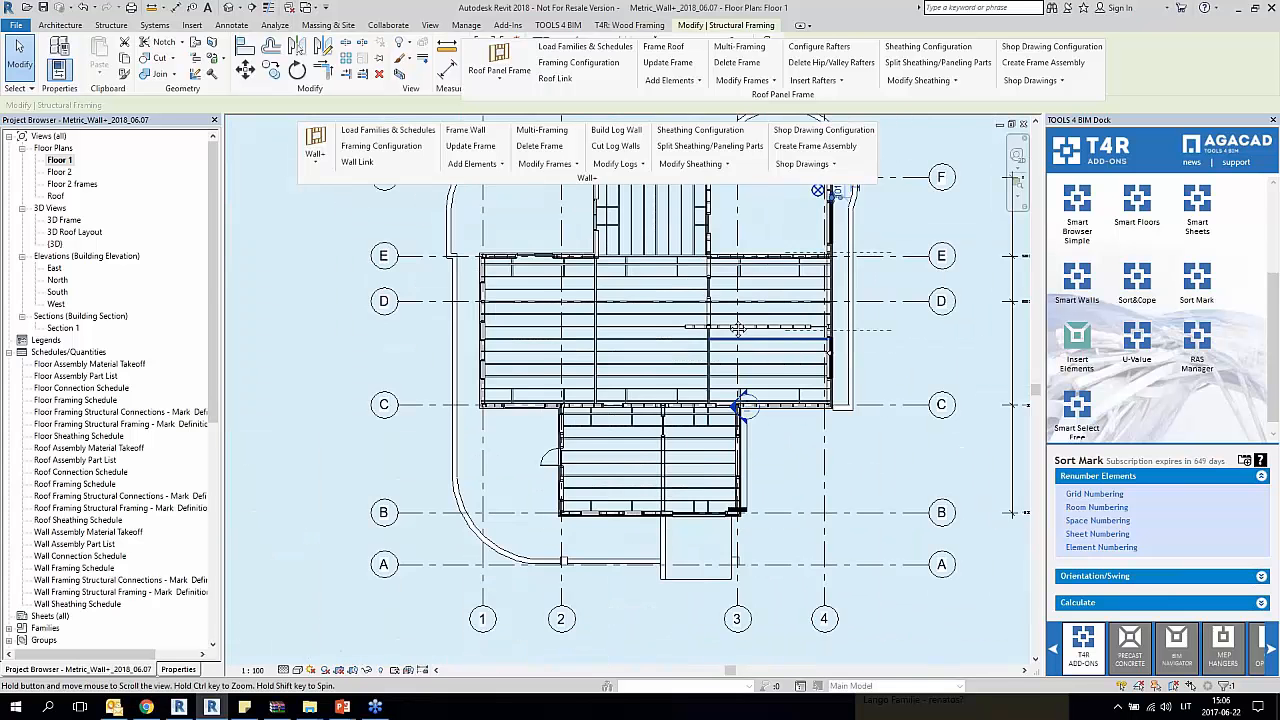
pyautogui.scroll(3, 530, 497)
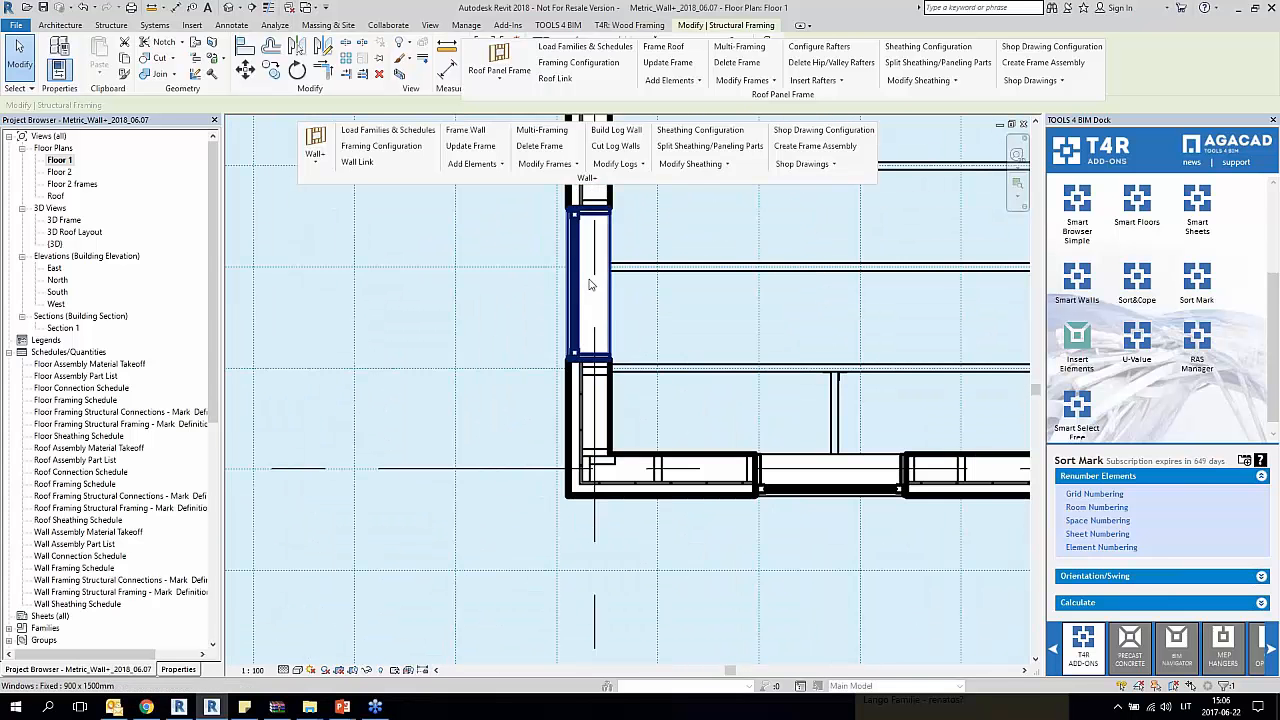
pyautogui.scroll(-1, 592, 284)
pyautogui.scroll(-4, 715, 387)
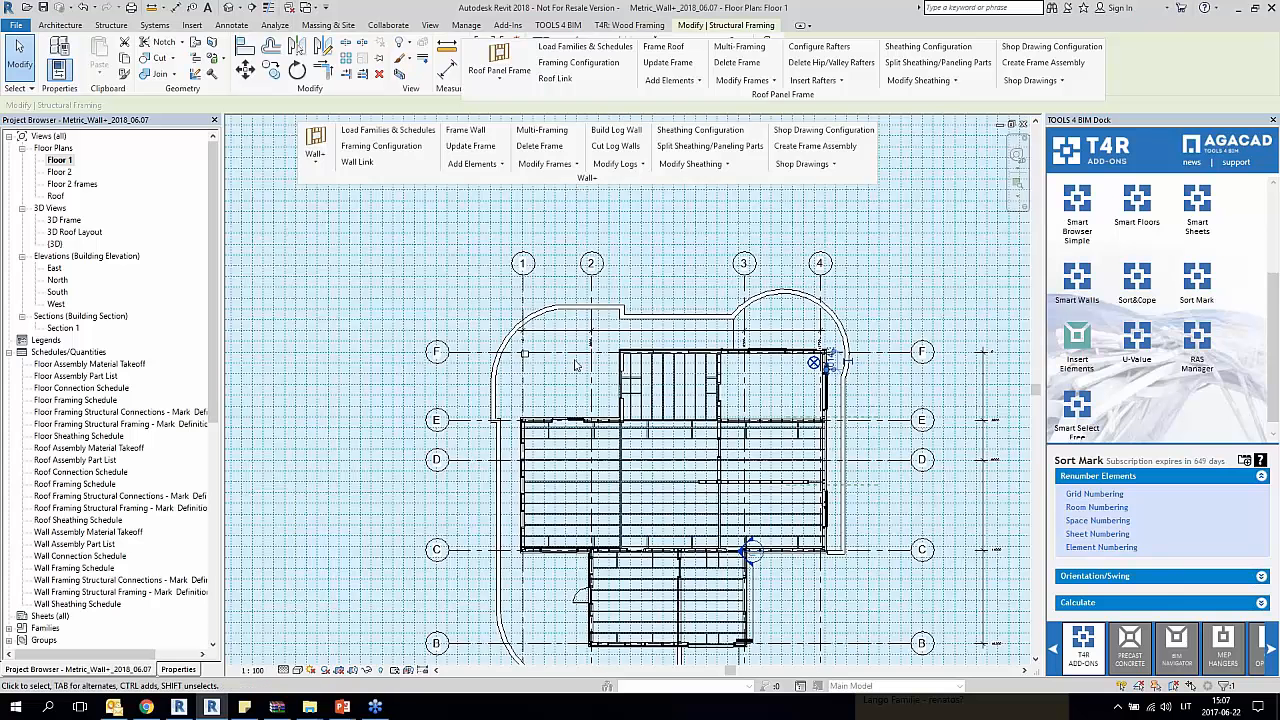
# Step: Frame the two unframed exterior walls meeting at the corner on grid F between grids 2 and 3
pyautogui.scroll(3, 647, 400)
pyautogui.scroll(2, 648, 400)
pyautogui.click(686, 361)
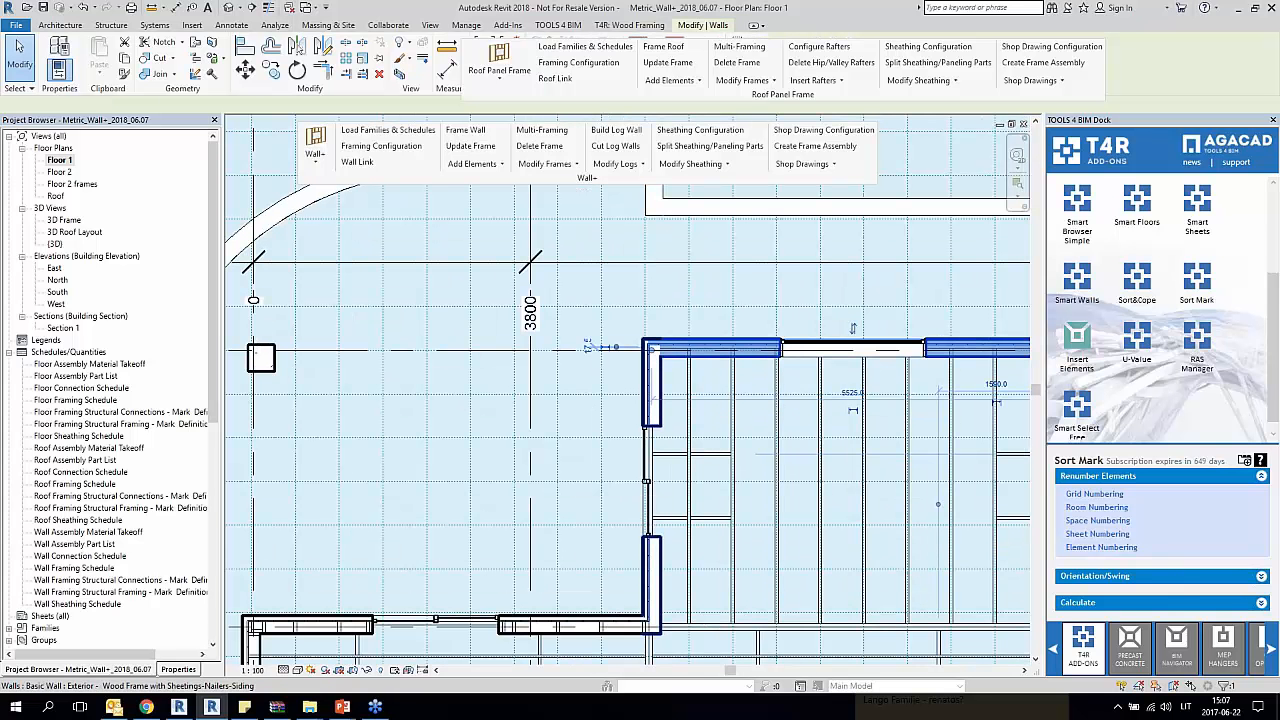
pyautogui.click(465, 130)
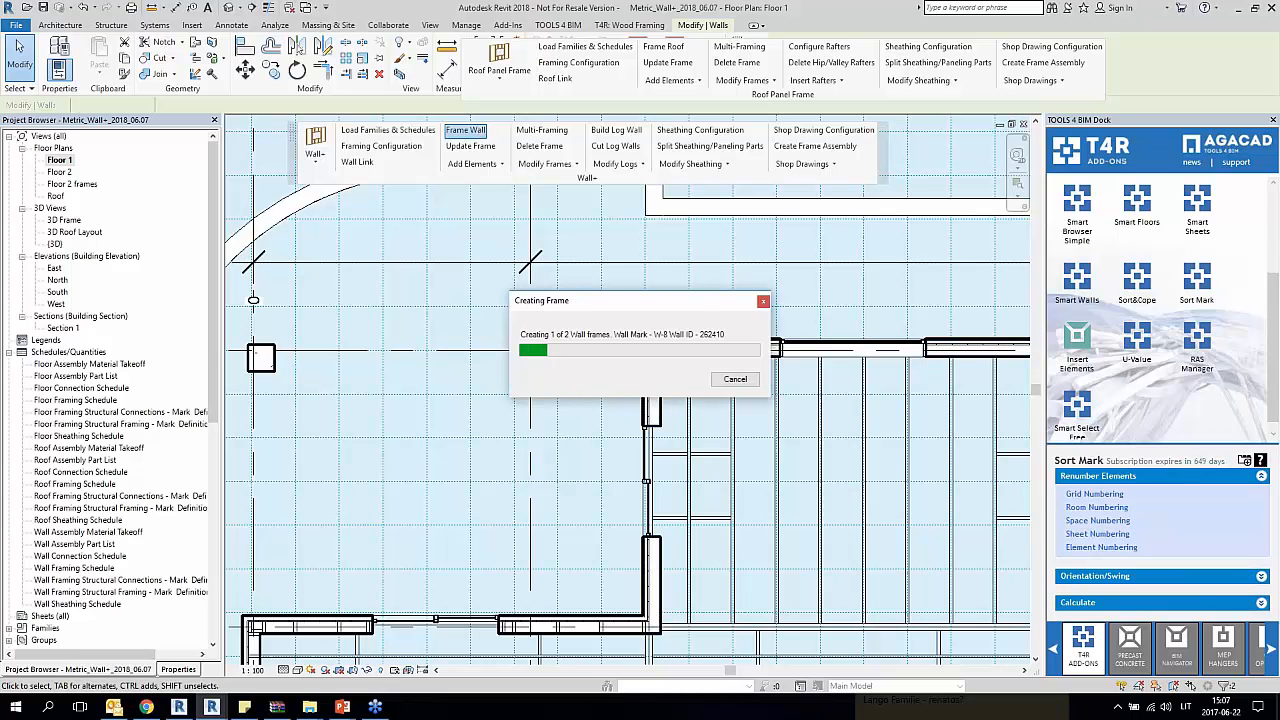
pyautogui.moveTo(697, 306); pyautogui.dragTo(542, 240)
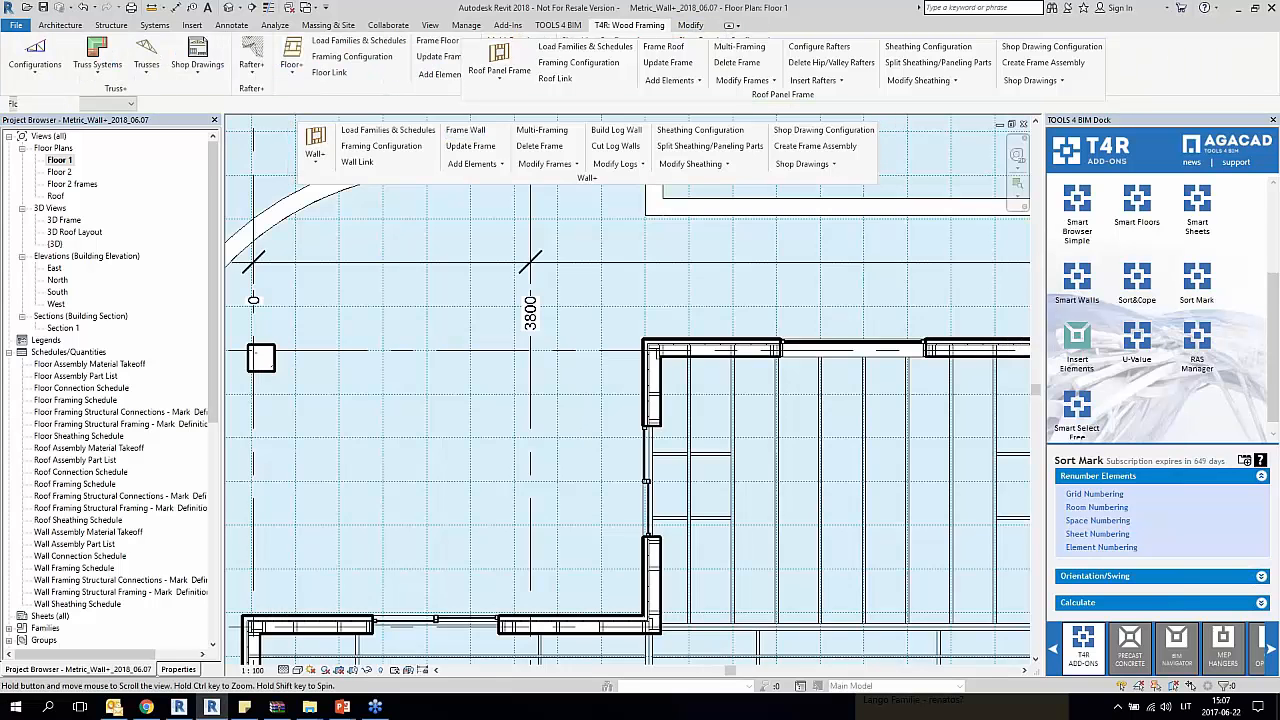
# Step: Check the new studs in both walls against the work plane grid lines
pyautogui.moveTo(840, 417); pyautogui.dragTo(691, 417, button='middle')
pyautogui.scroll(2, 867, 351)
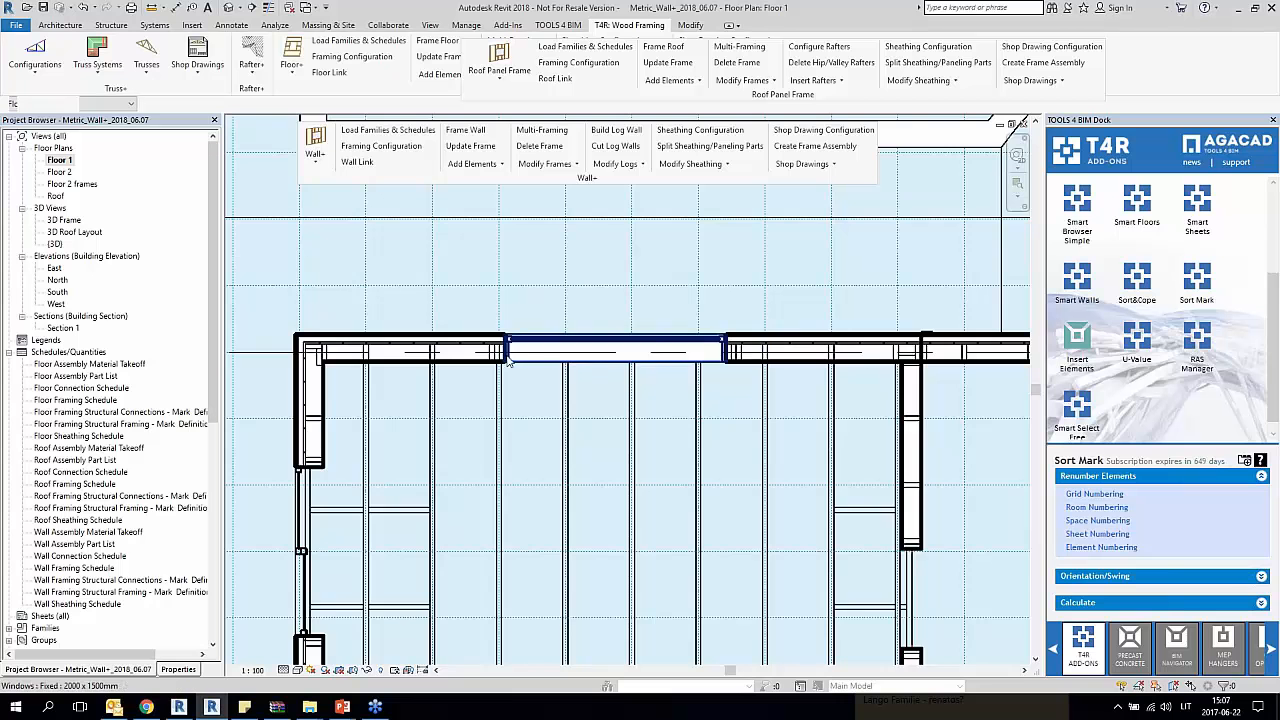
pyautogui.moveTo(321, 427); pyautogui.dragTo(503, 335, button='middle')
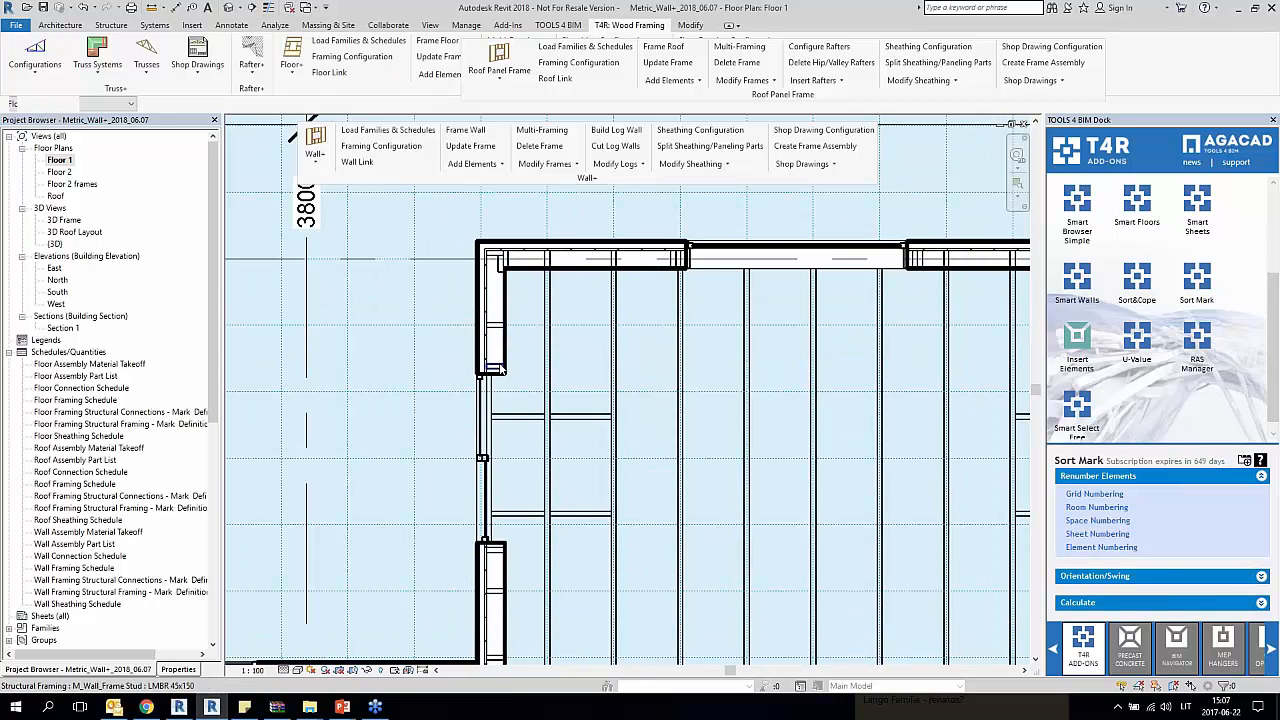
pyautogui.moveTo(497, 600); pyautogui.dragTo(519, 460, button='middle')
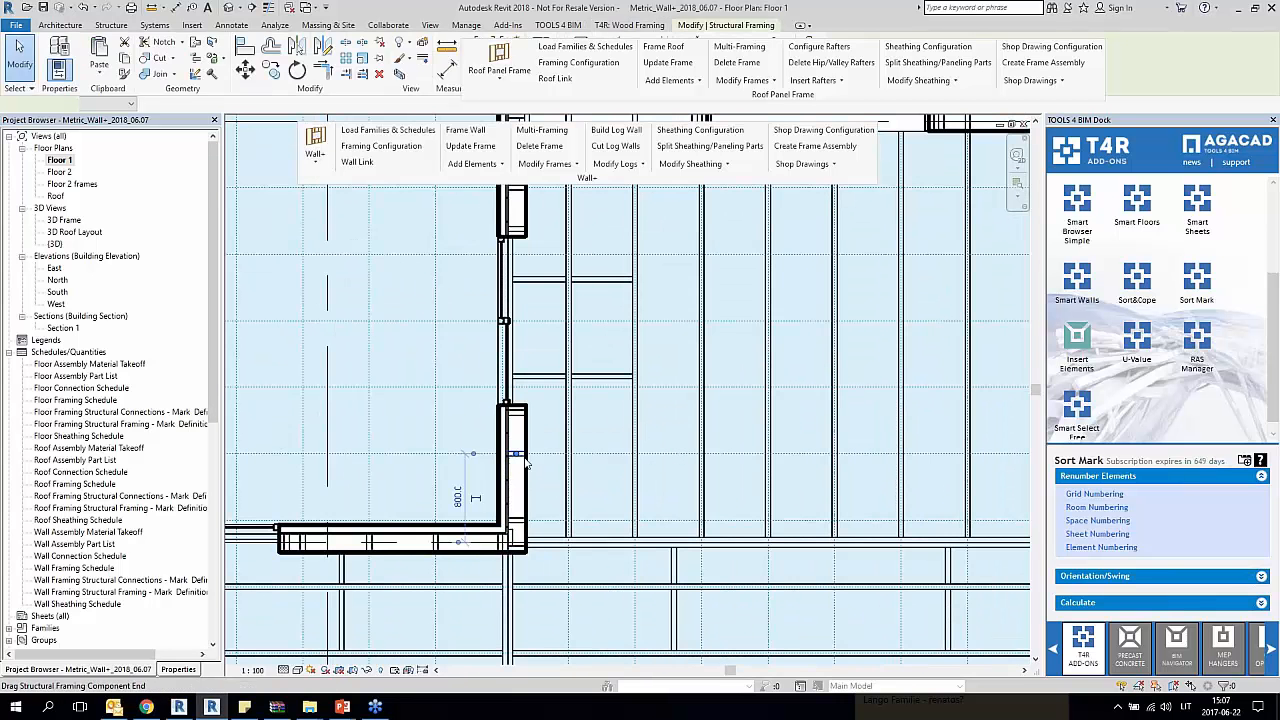
pyautogui.scroll(-5, 530, 459)
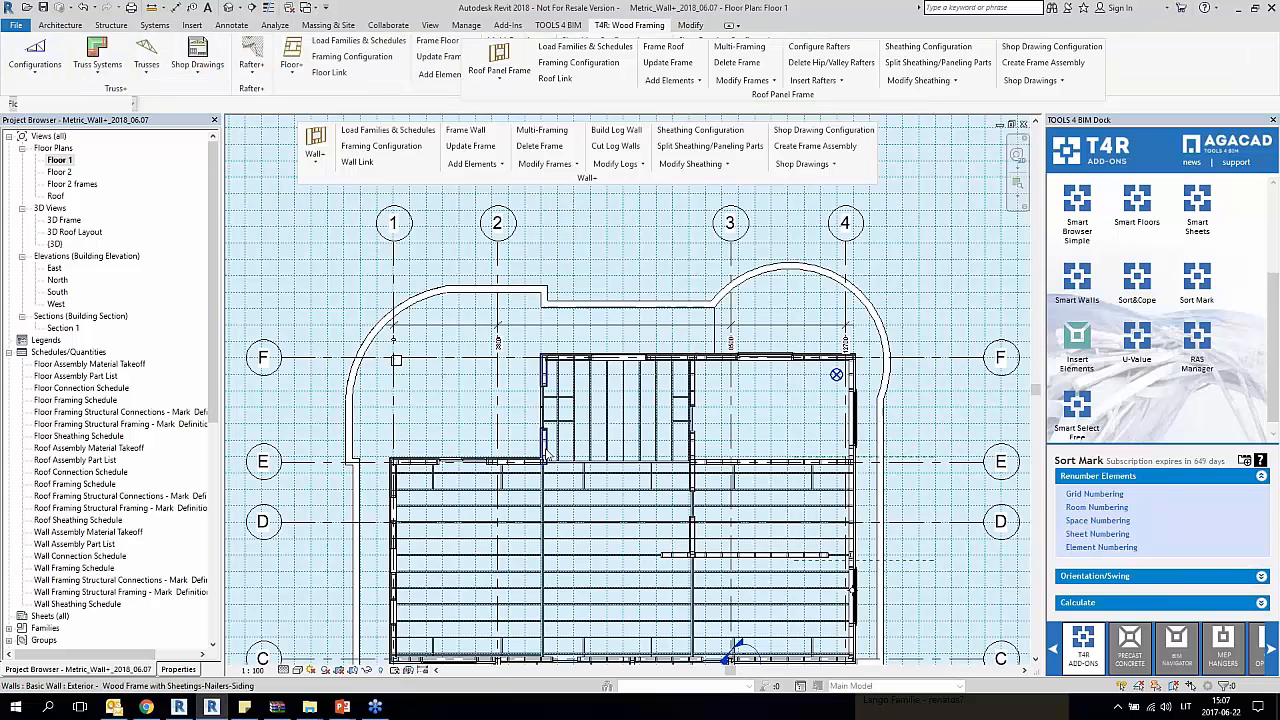
# Step: Select the newly framed wall between grids E and F and open the default 3D view
pyautogui.scroll(3, 548, 457)
pyautogui.click(542, 445)
pyautogui.click(254, 7)
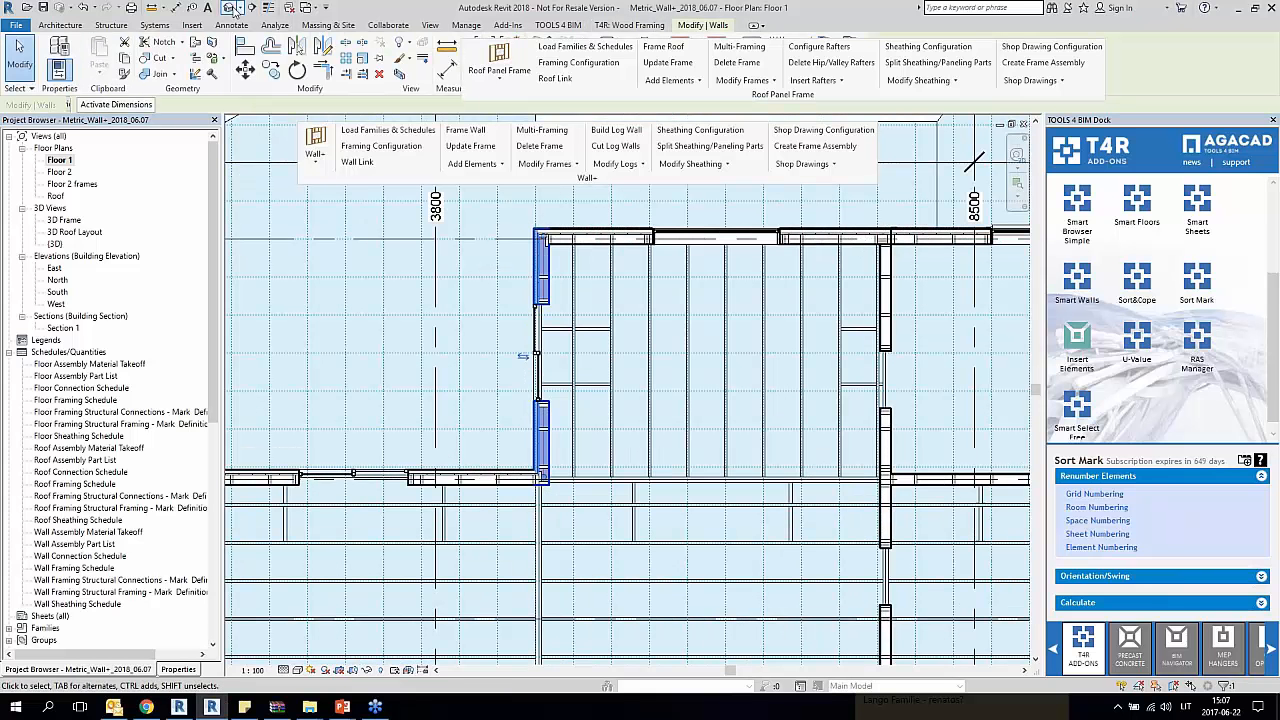
pyautogui.click(722, 406)
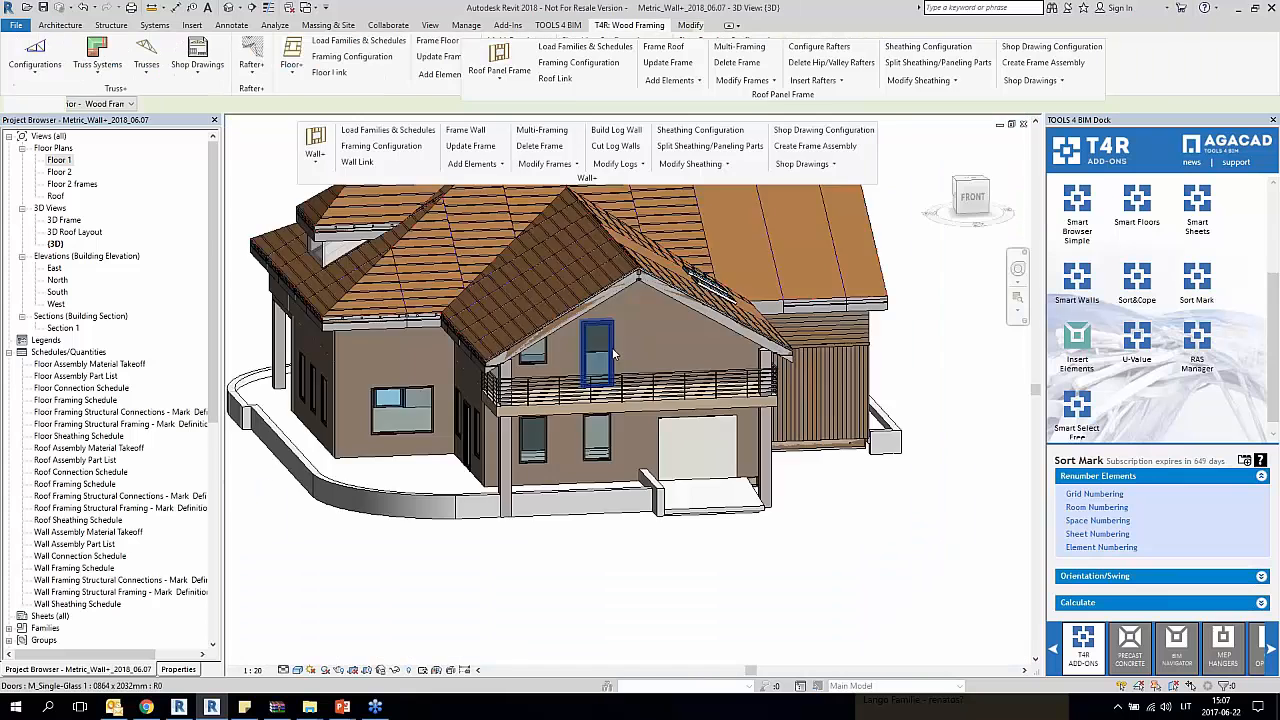
# Step: Open the 3D Frame view and examine the new framing around the window and glazed door from the back of the house
pyautogui.doubleClick(62, 220)
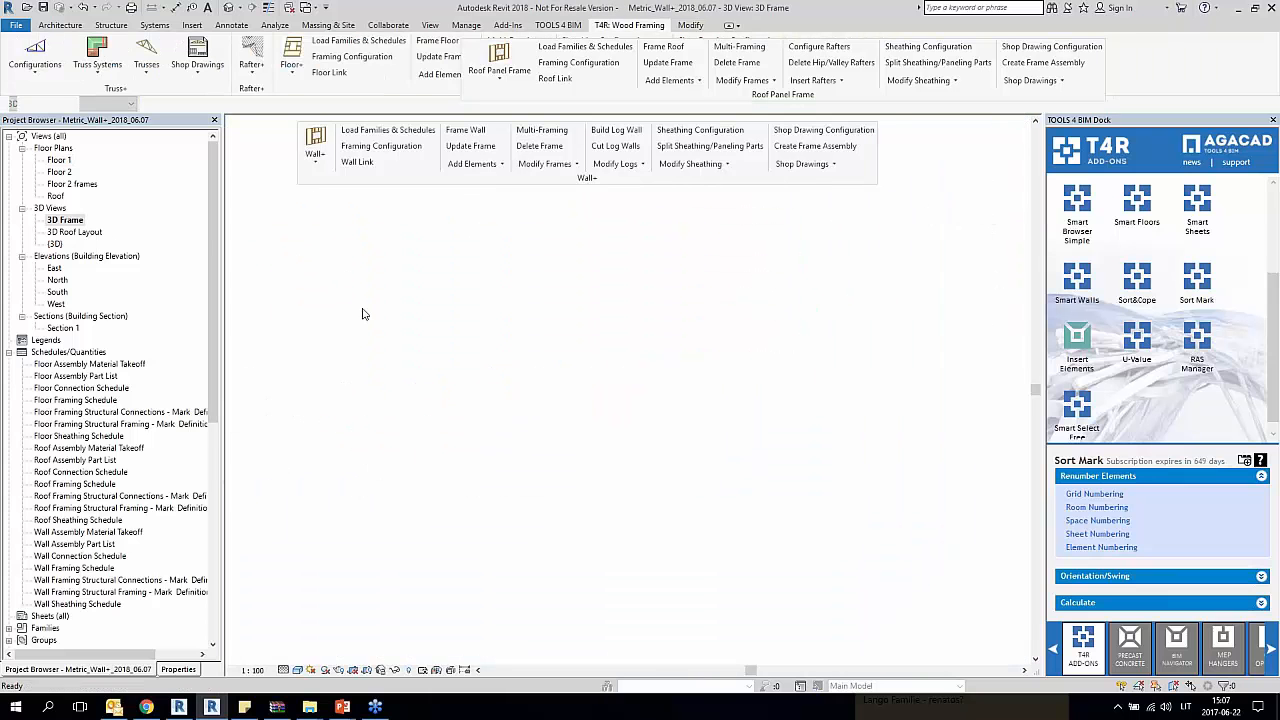
pyautogui.keyDown('shift'); pyautogui.moveTo(660, 472); pyautogui.dragTo(1105, 500, button='middle'); pyautogui.keyUp('shift')
pyautogui.moveTo(1105, 500); pyautogui.dragTo(1220, 415, button='middle')
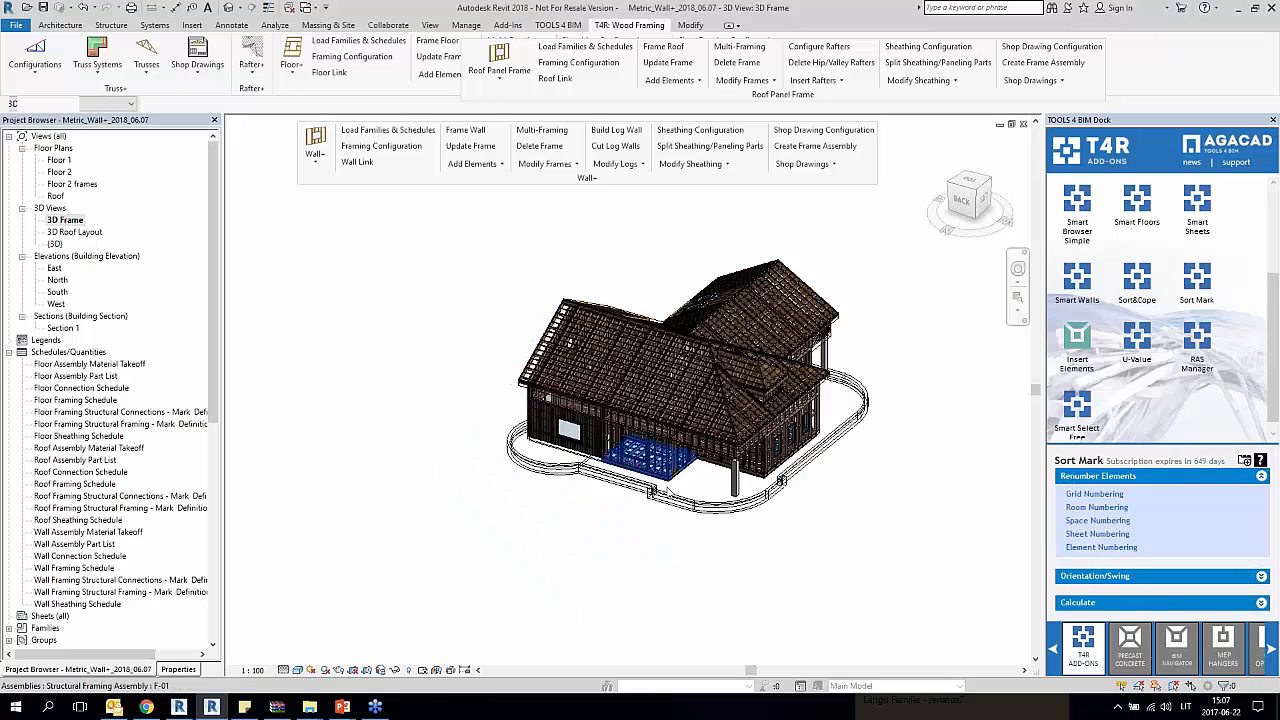
pyautogui.scroll(10, 540, 440)
pyautogui.scroll(-6, 760, 490)
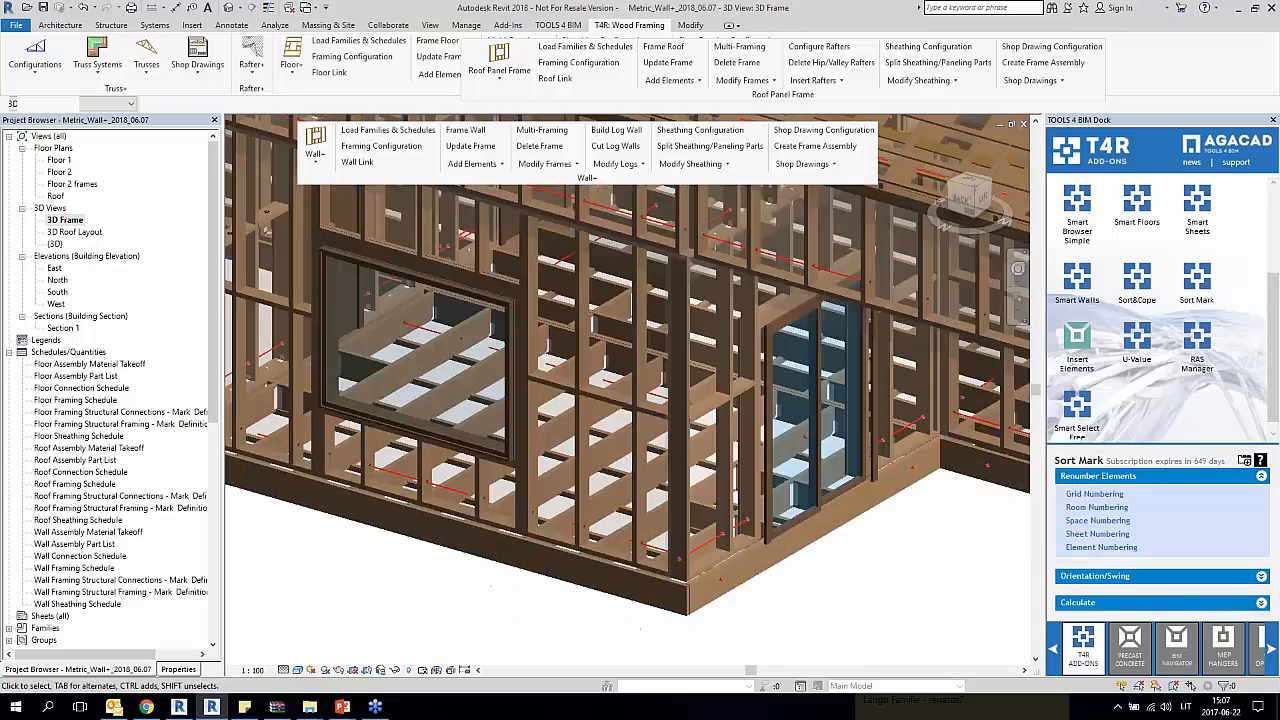
pyautogui.scroll(-5, 760, 490)
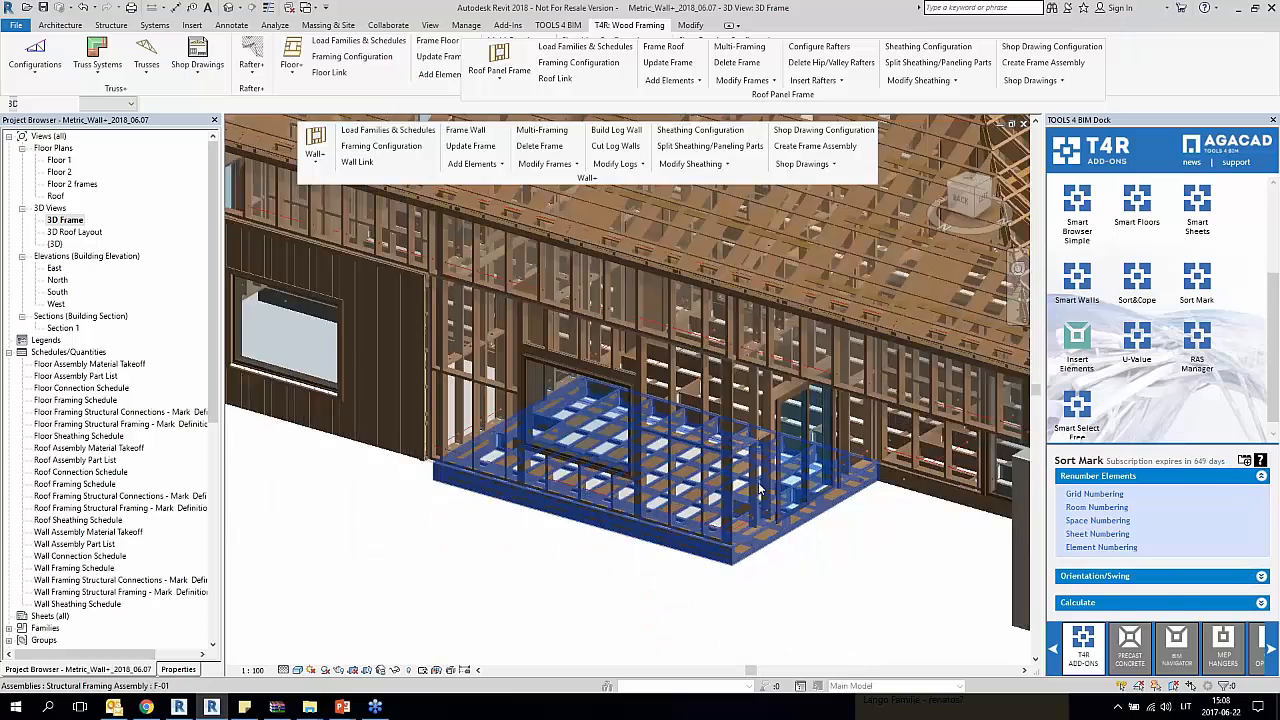
# Step: In the Floor 1 plan, frame the unframed floor between grids E and F near grid 4 with Floor+
pyautogui.scroll(4, 345, 500)
pyautogui.moveTo(434, 440); pyautogui.dragTo(345, 493, button='middle')
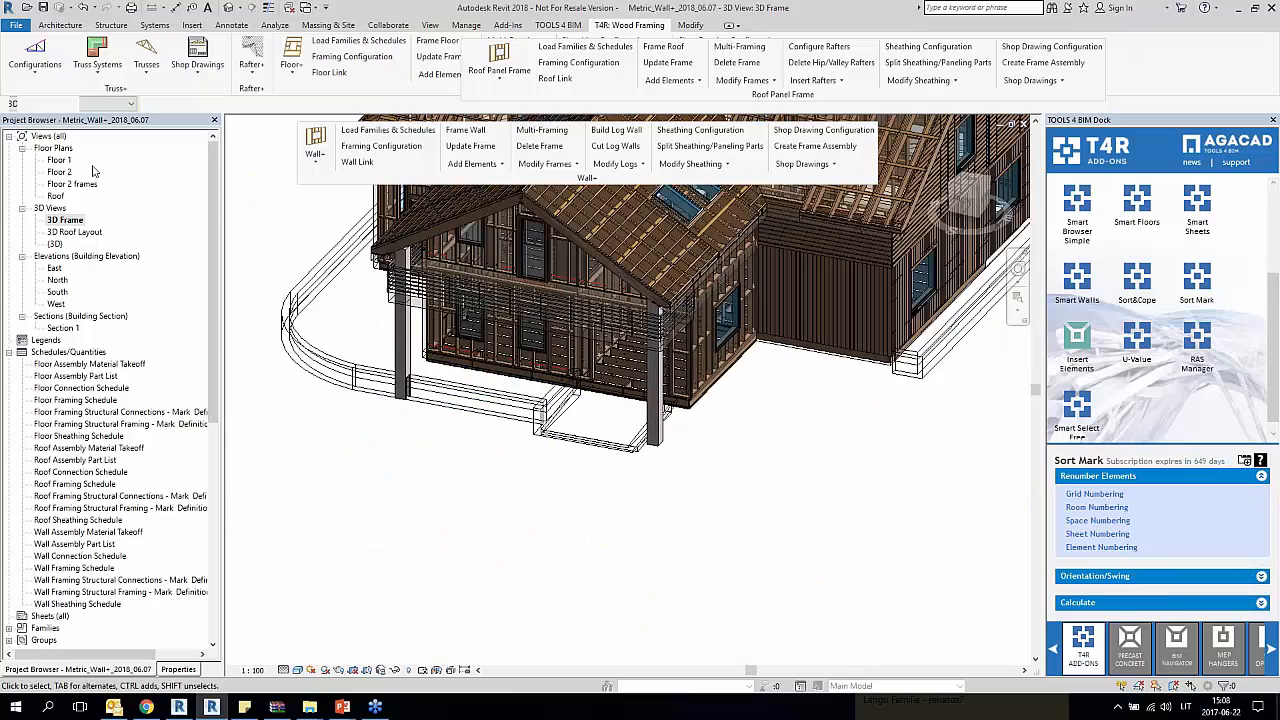
pyautogui.doubleClick(57, 160)
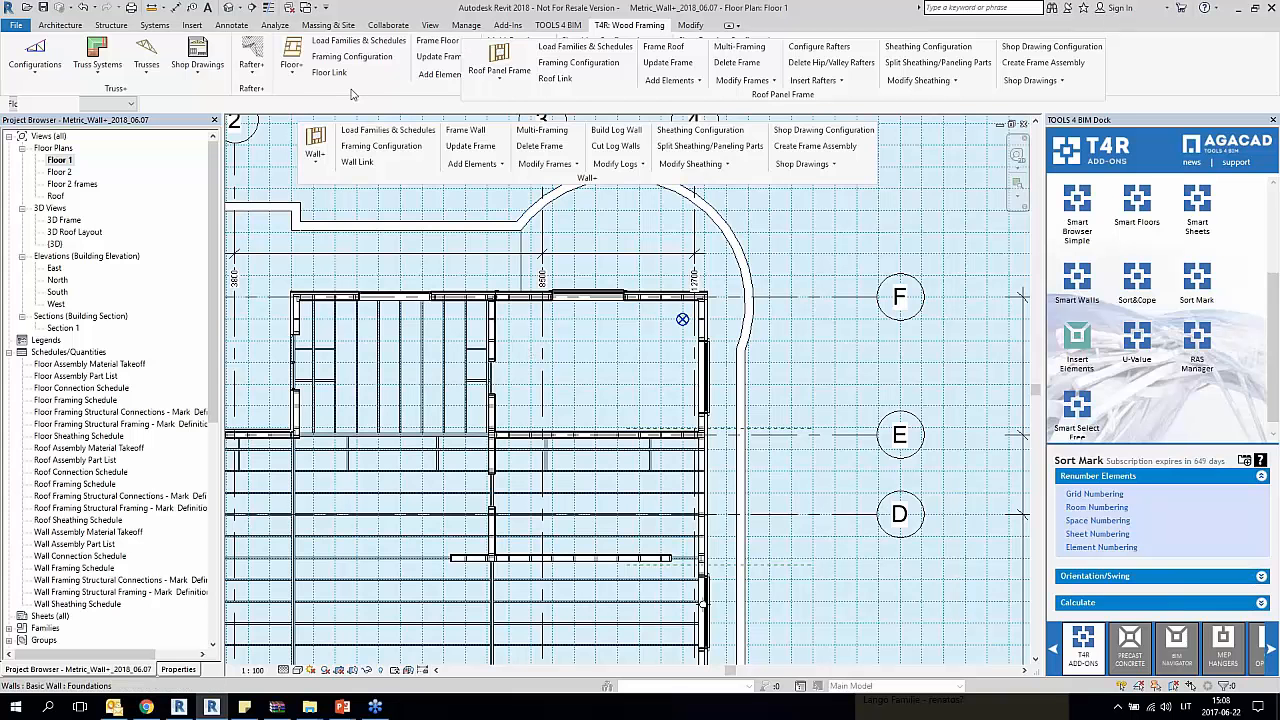
pyautogui.moveTo(352, 94); pyautogui.dragTo(372, 257)
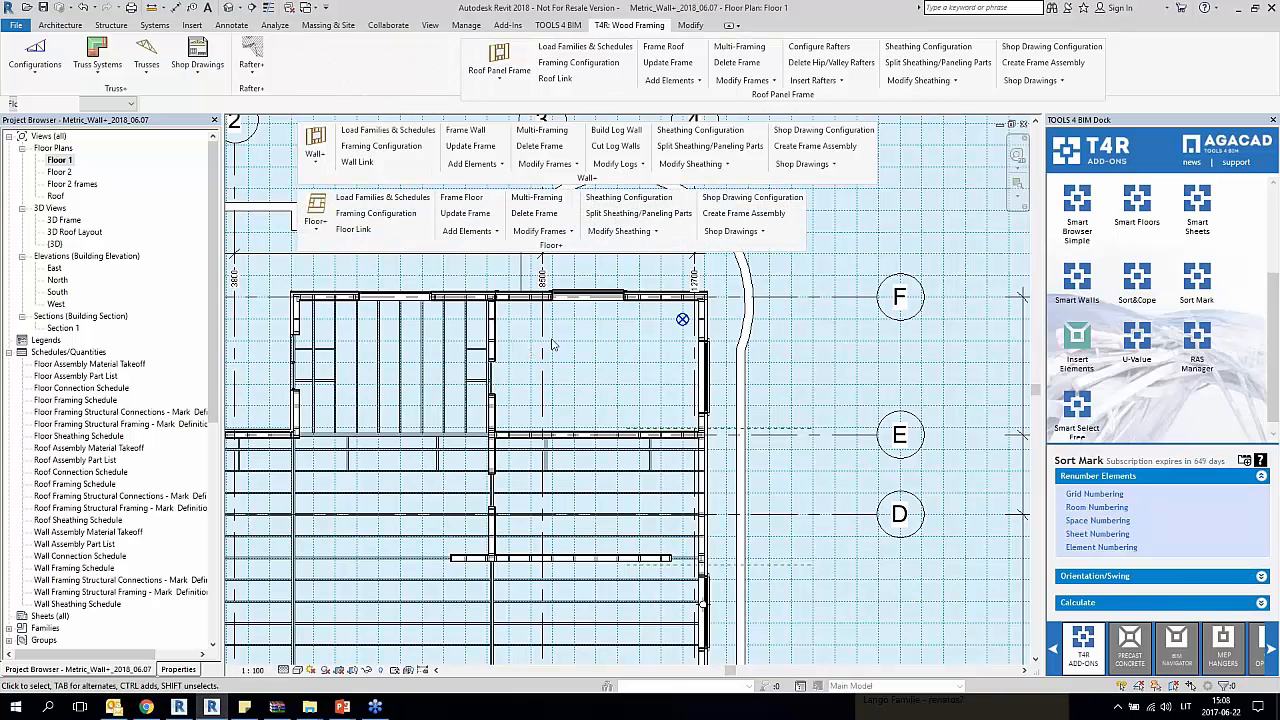
pyautogui.scroll(3, 552, 345)
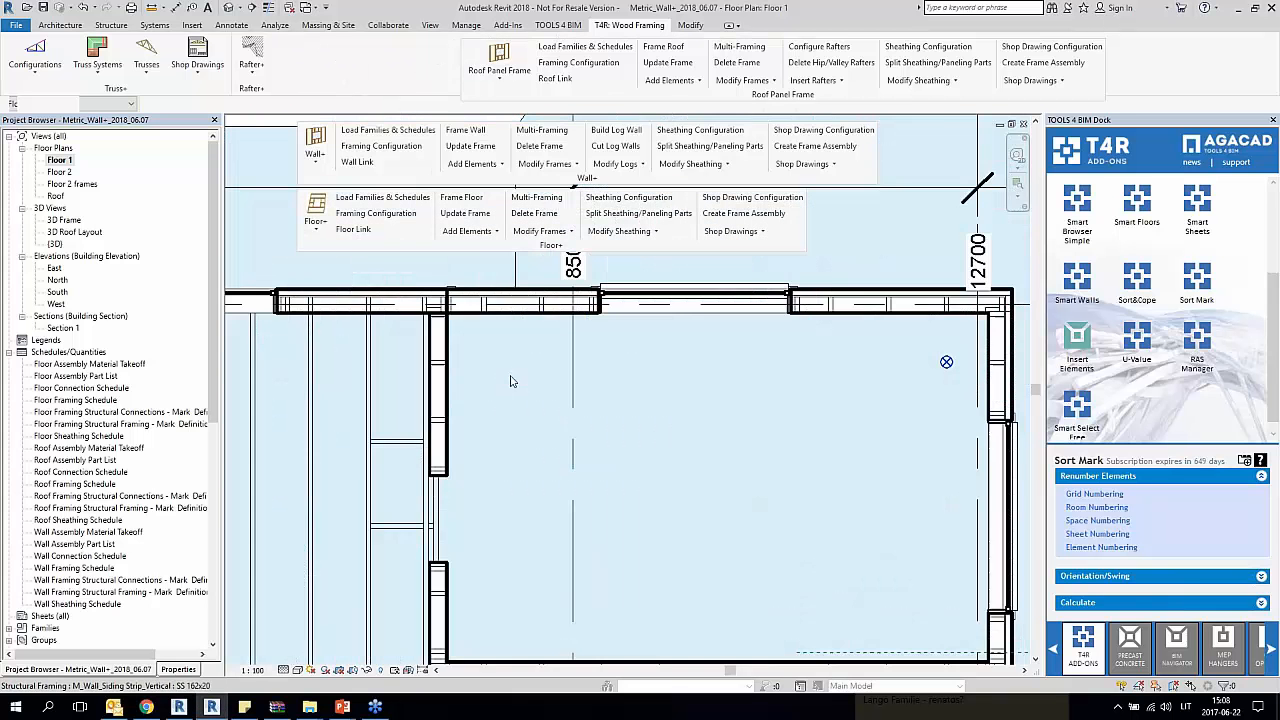
pyautogui.click(440, 505)
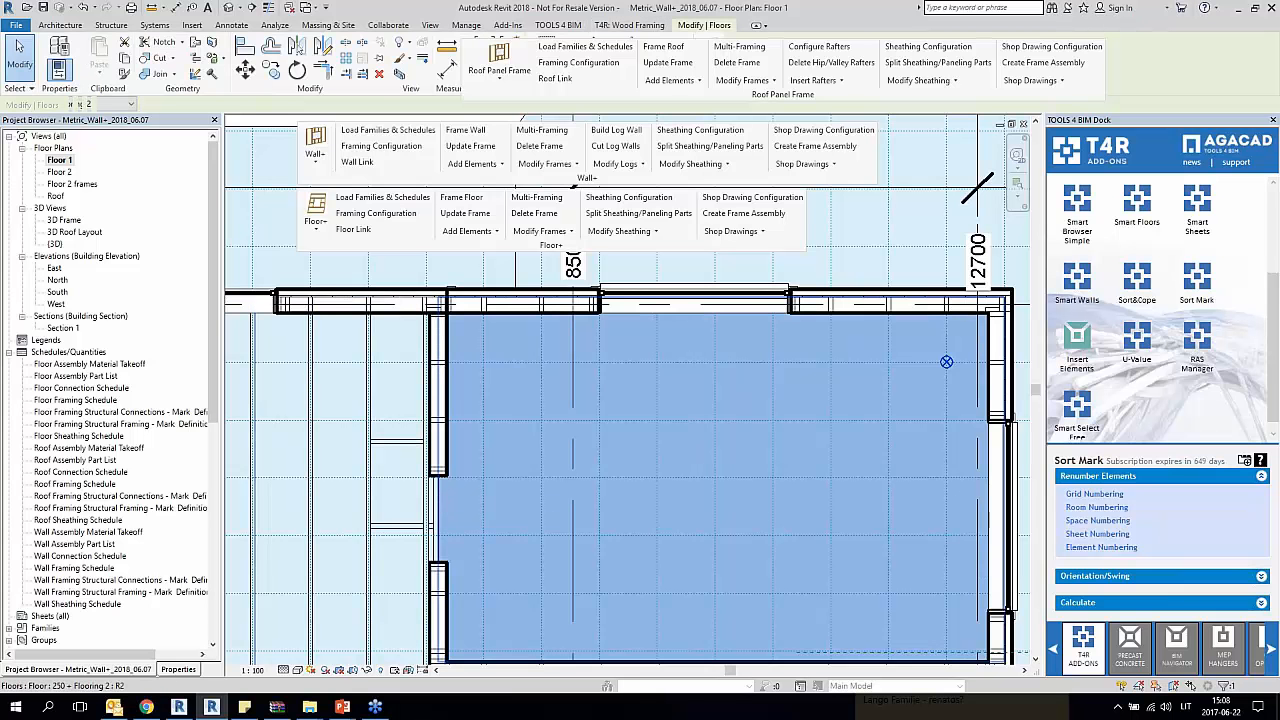
pyautogui.click(461, 197)
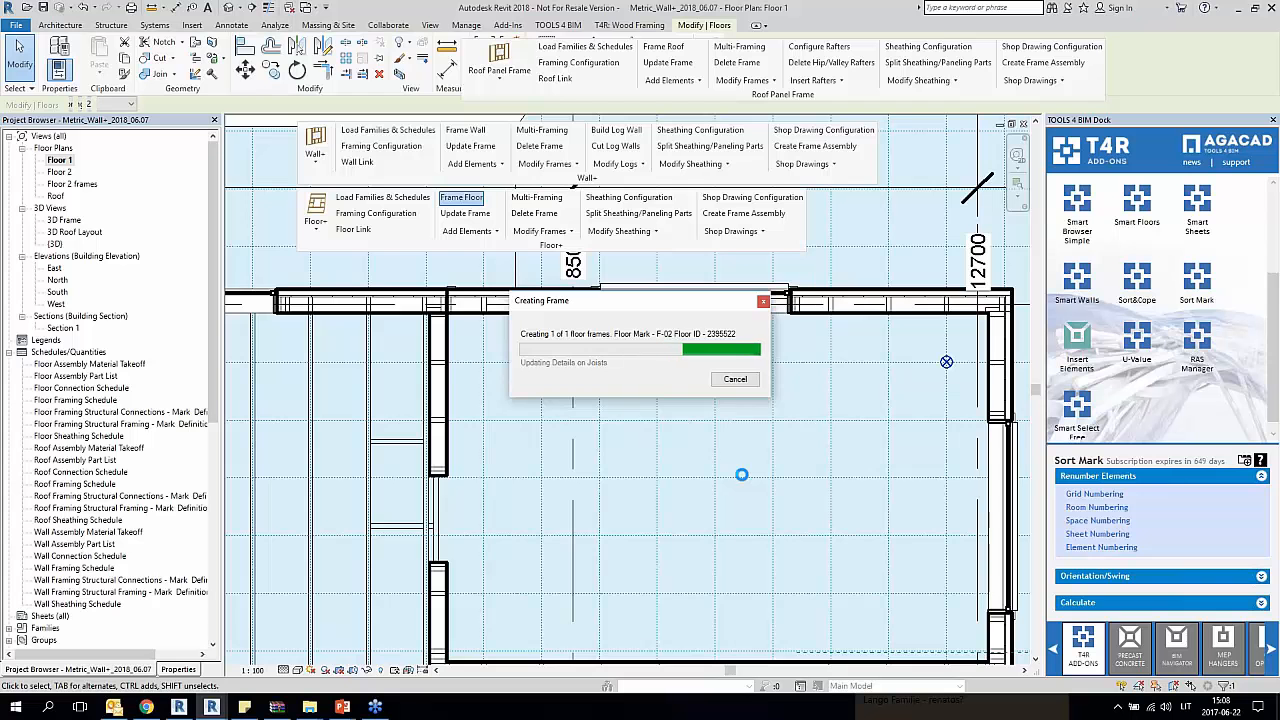
# Step: Check the new floor joists against the work plane grid and the framing of the neighbouring floors across the house
pyautogui.scroll(-3, 742, 475)
pyautogui.moveTo(709, 478); pyautogui.dragTo(665, 391, button='middle')
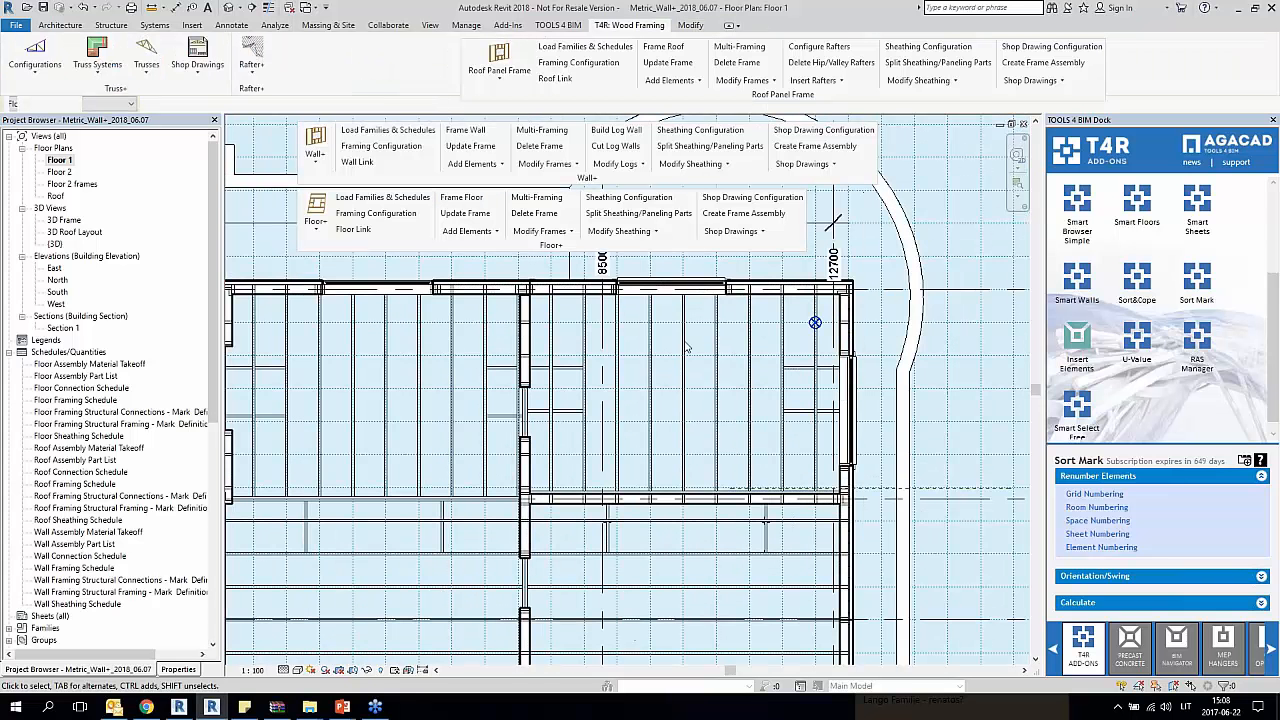
pyautogui.moveTo(361, 403); pyautogui.dragTo(414, 326, button='middle')
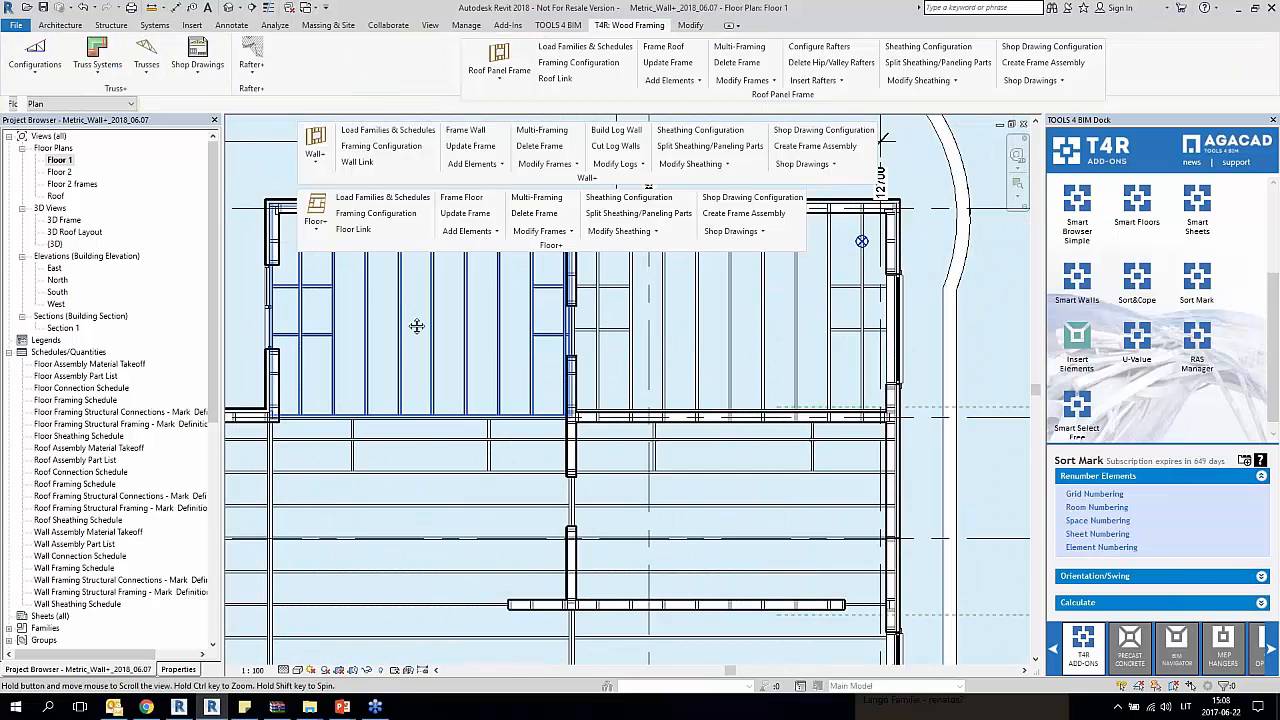
pyautogui.scroll(2, 414, 509)
pyautogui.scroll(-2, 414, 509)
pyautogui.moveTo(441, 512); pyautogui.dragTo(561, 246, button='middle')
pyautogui.scroll(2, 386, 495)
pyautogui.scroll(-3, 386, 496)
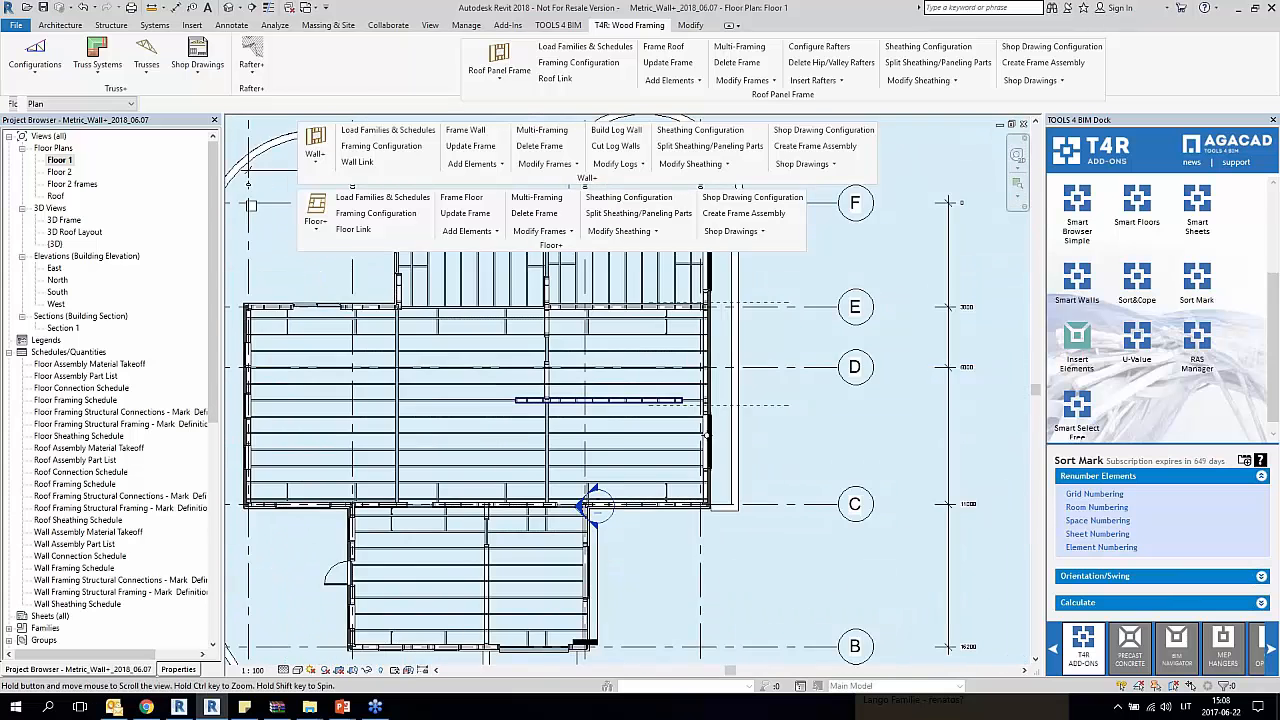
pyautogui.moveTo(386, 496); pyautogui.dragTo(332, 608, button='middle')
# Step: Open the 3D Frame view and select the unframed Prefab Roof 300 panel beside the roof valley
pyautogui.click(229, 8)
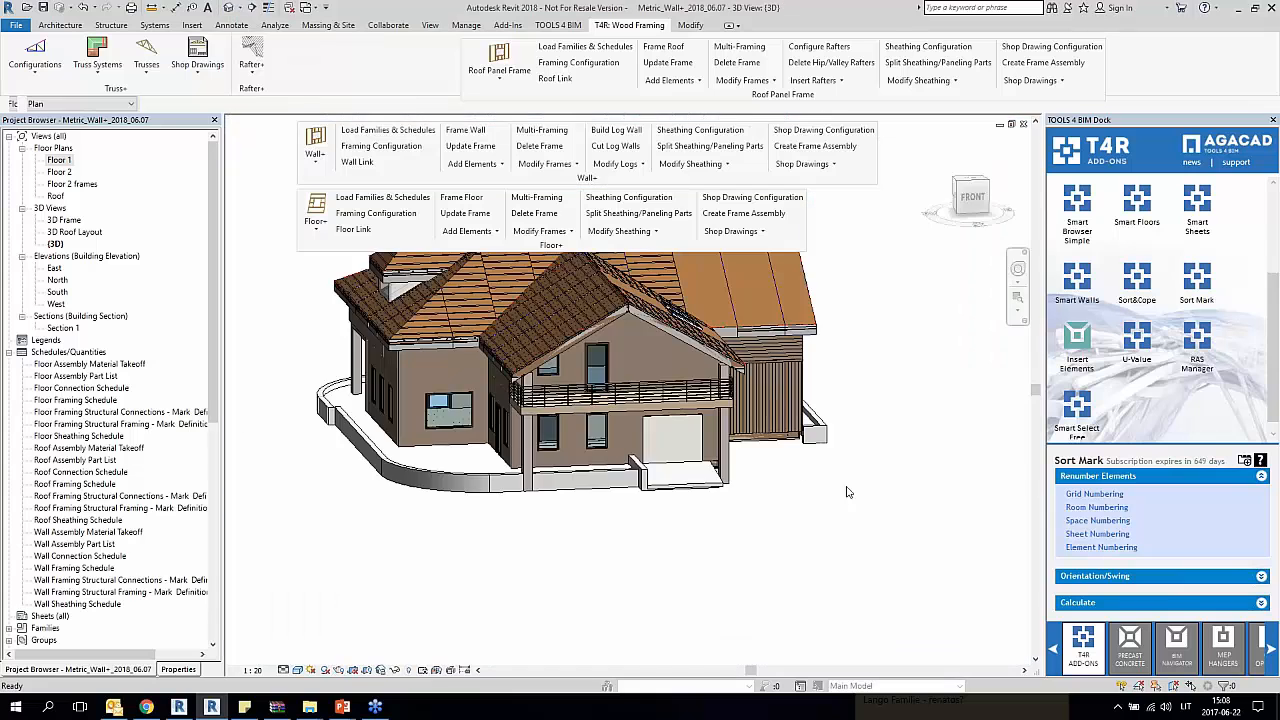
pyautogui.doubleClick(62, 220)
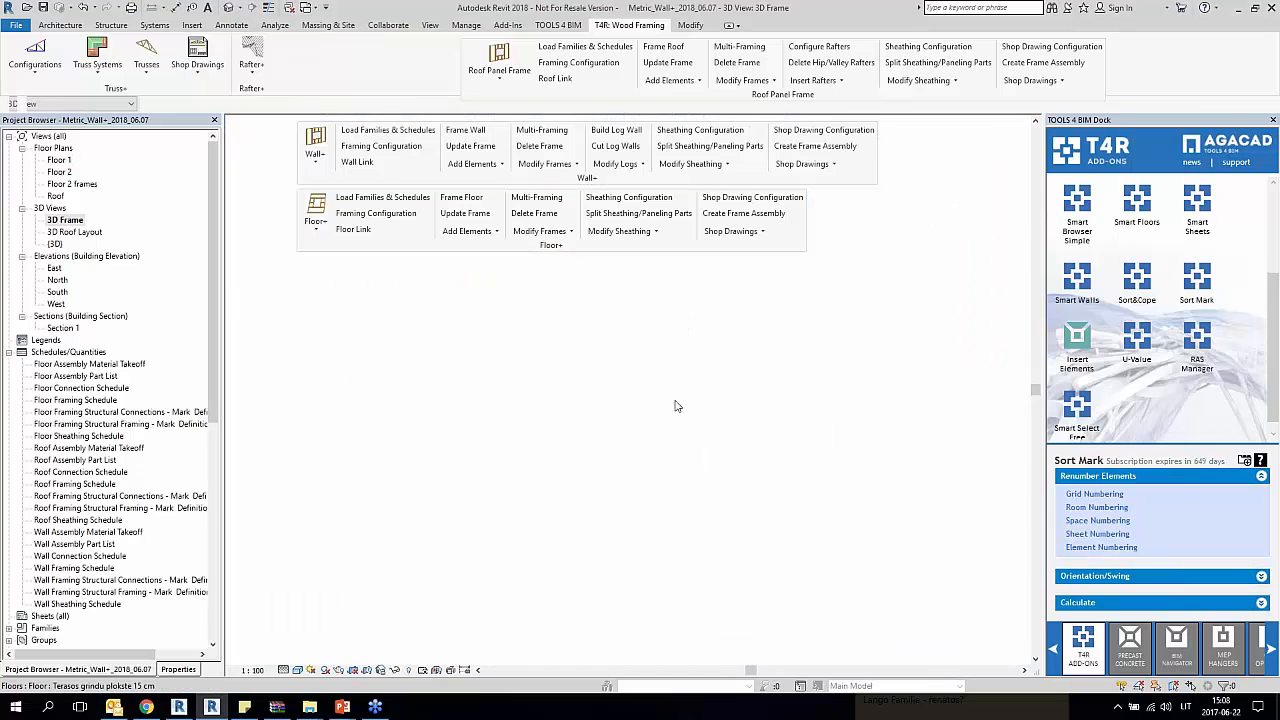
pyautogui.scroll(4, 594, 537)
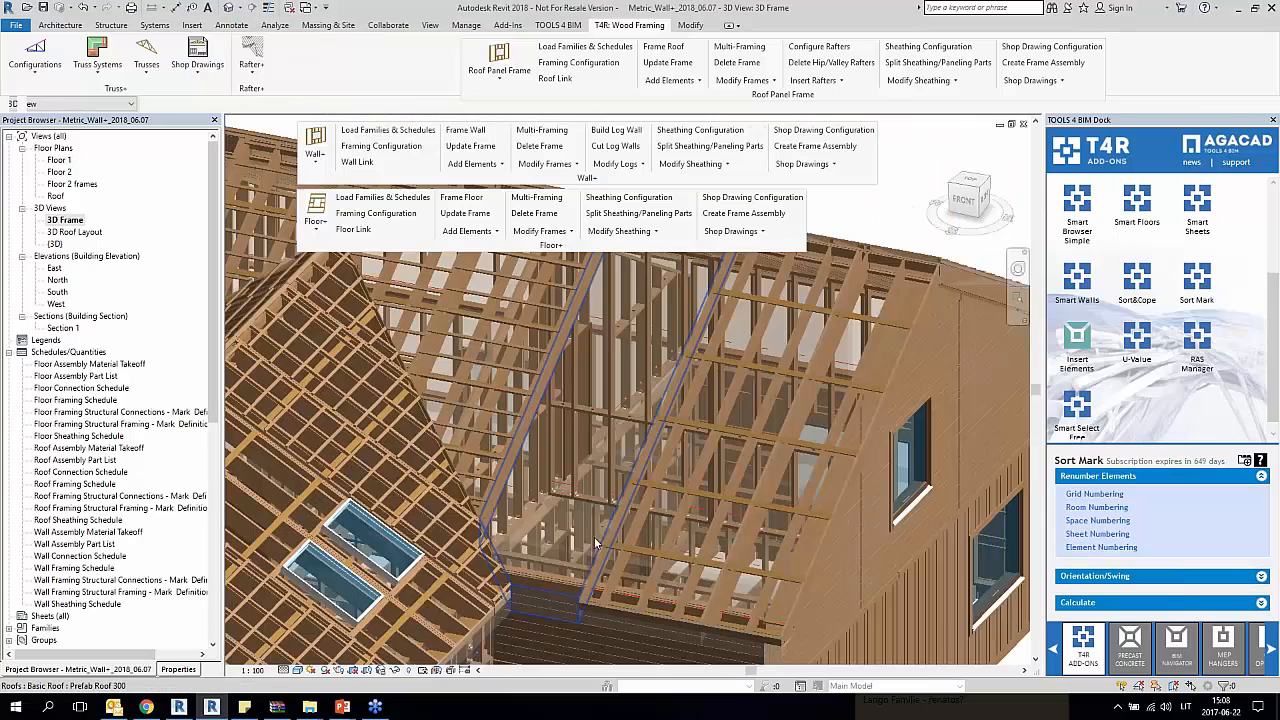
pyautogui.click(546, 596)
pyautogui.scroll(-3, 546, 598)
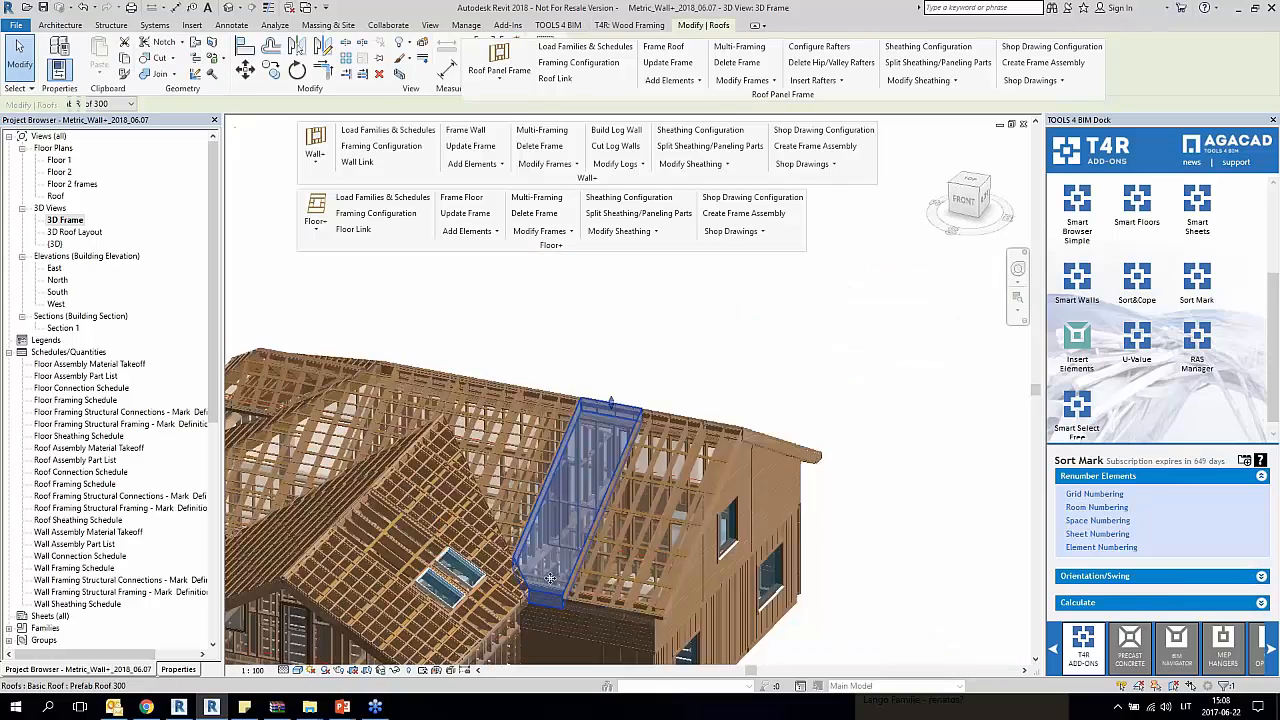
pyautogui.keyDown('shift'); pyautogui.moveTo(588, 478); pyautogui.dragTo(613, 385, button='middle'); pyautogui.keyUp('shift')
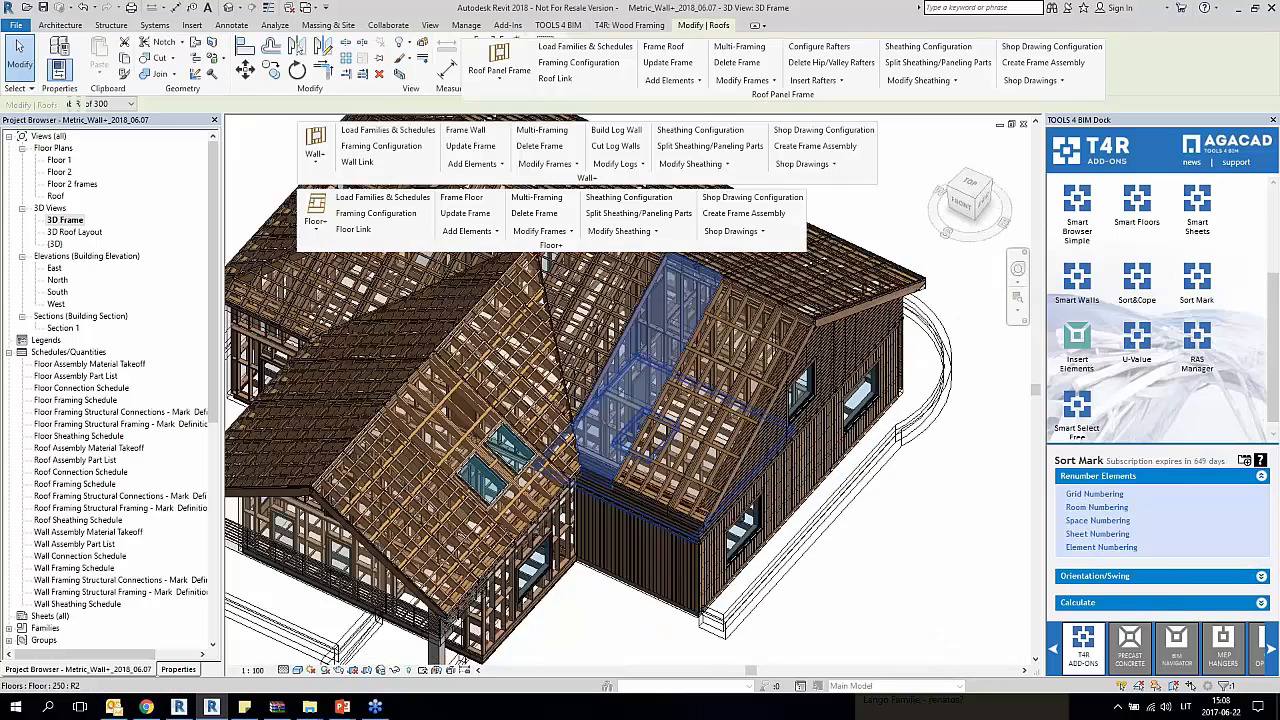
pyautogui.press('Escape')
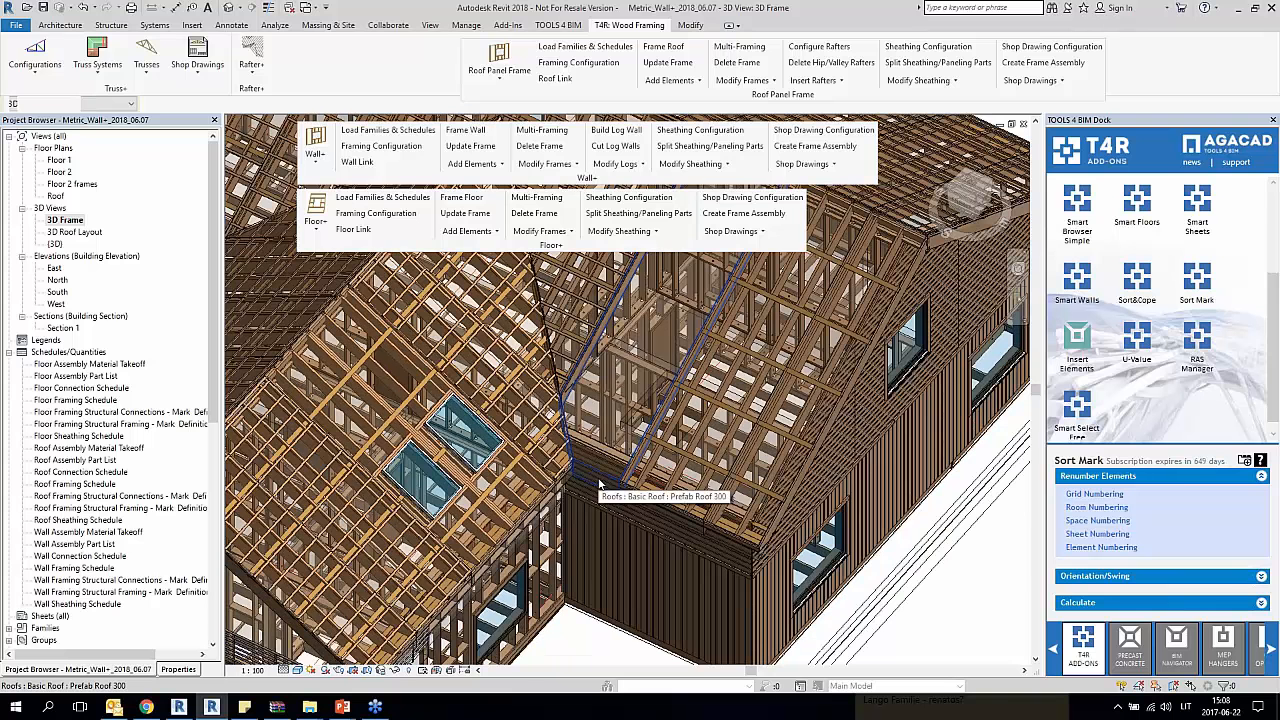
pyautogui.click(597, 479)
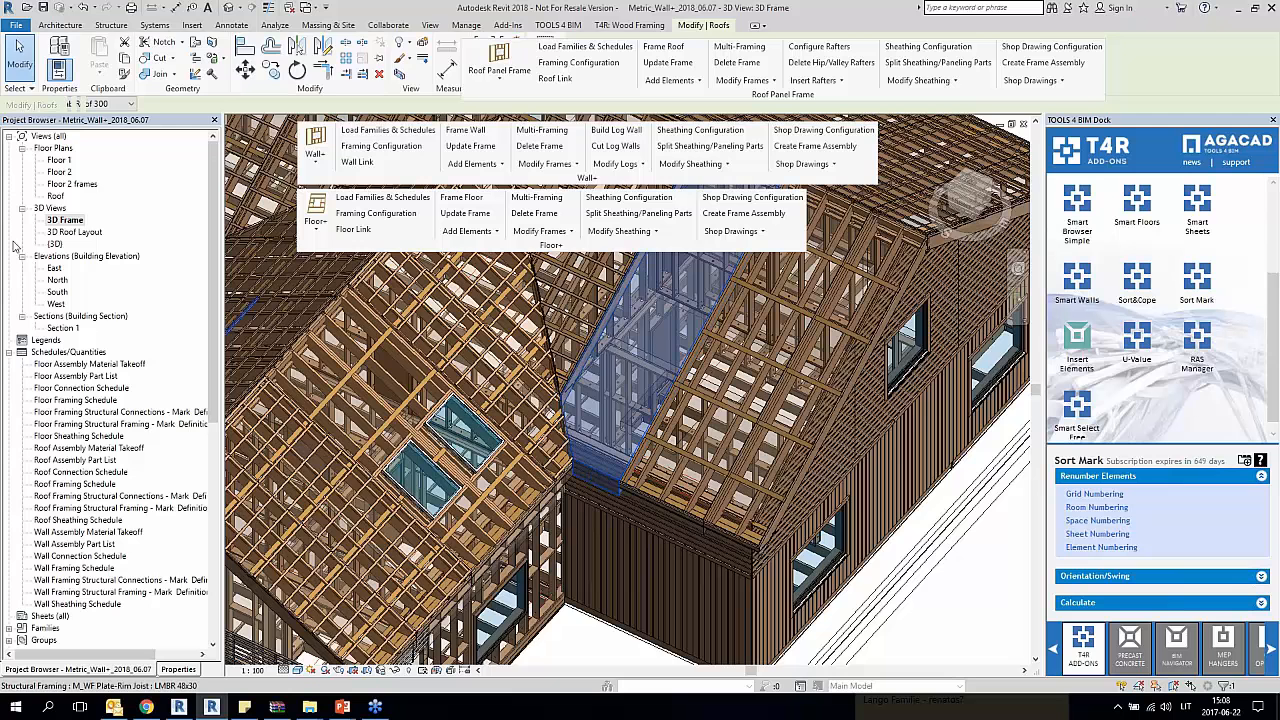
# Step: Temporarily isolate the roof panels and their layout lines in the 3D Roof Layout view, leaving out the floor and wall framing
pyautogui.doubleClick(88, 236)
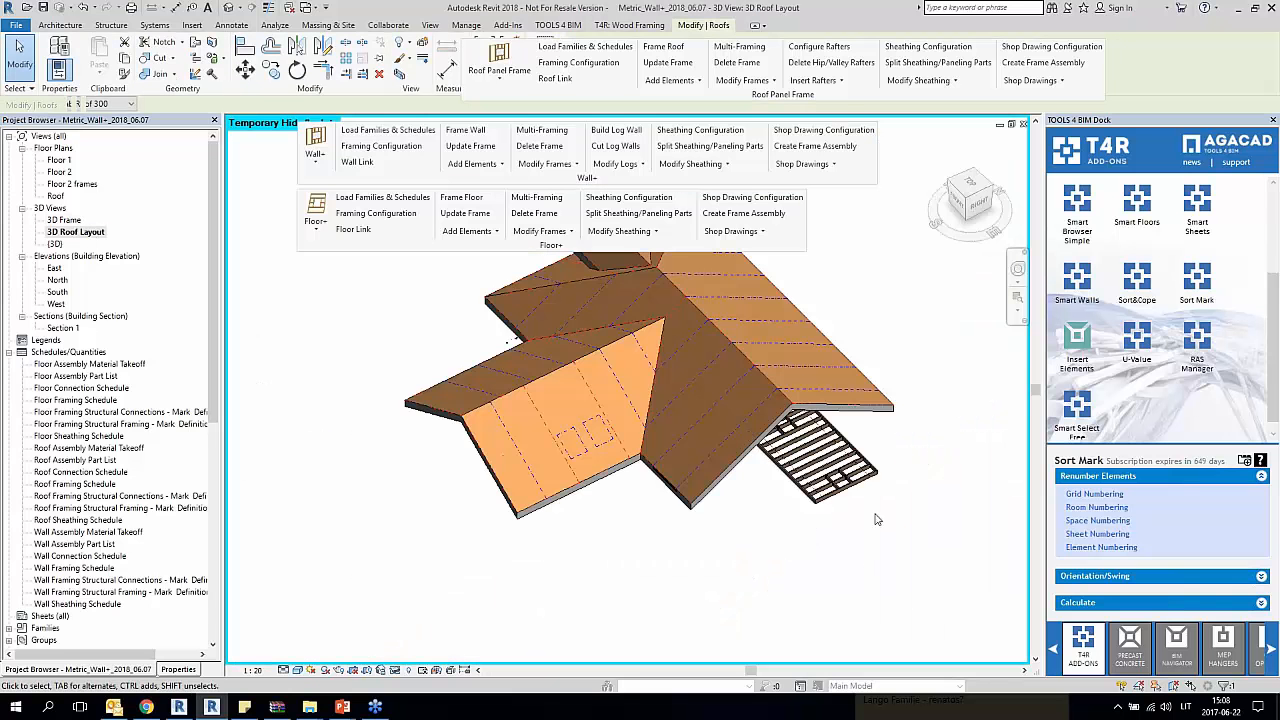
pyautogui.keyDown('shift'); pyautogui.moveTo(700, 400); pyautogui.dragTo(752, 384, button='middle'); pyautogui.keyUp('shift')
pyautogui.moveTo(850, 402); pyautogui.dragTo(538, 558)
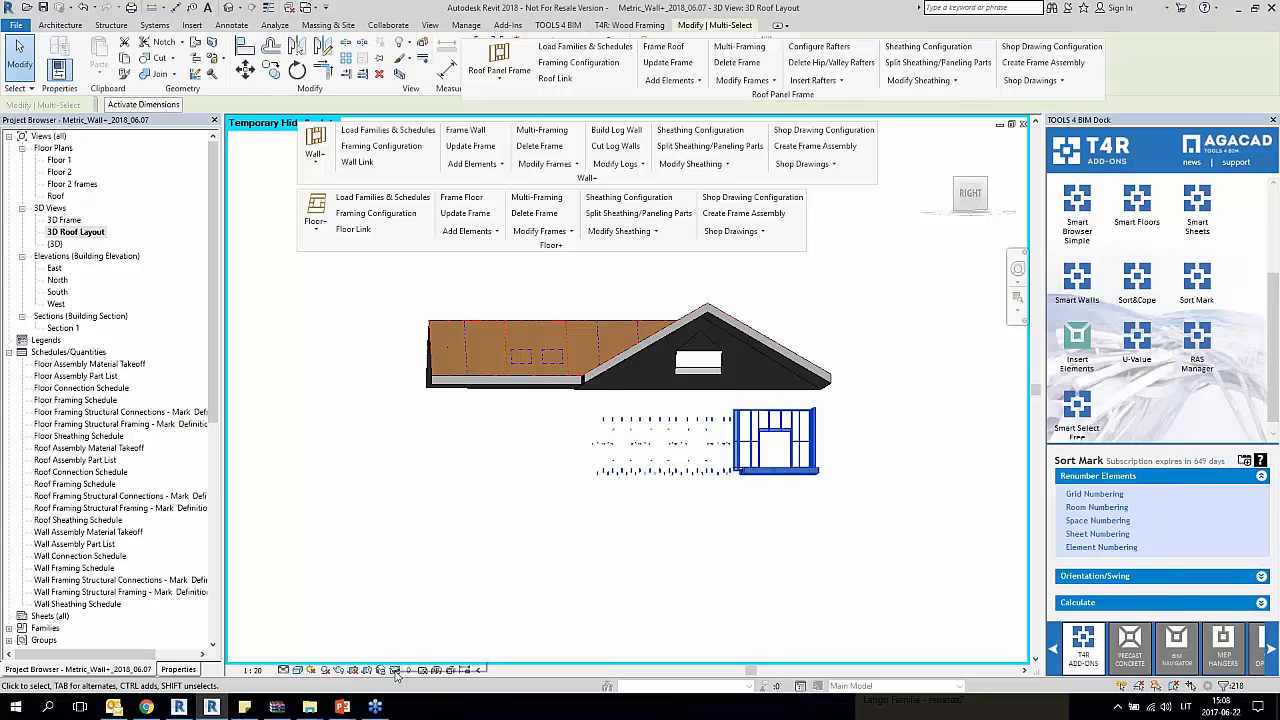
pyautogui.press('Escape')
pyautogui.moveTo(878, 266); pyautogui.dragTo(404, 412)
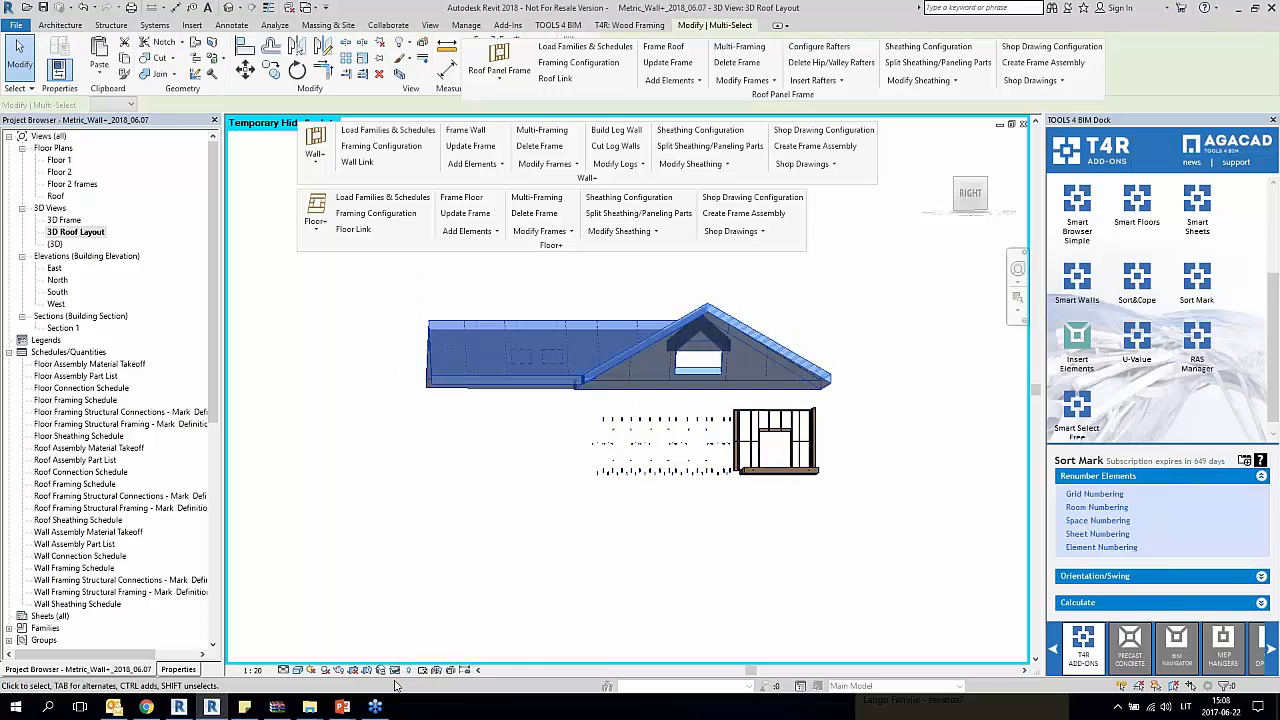
pyautogui.click(396, 669)
pyautogui.click(431, 596)
pyautogui.moveTo(911, 268); pyautogui.dragTo(403, 401)
pyautogui.click(396, 669)
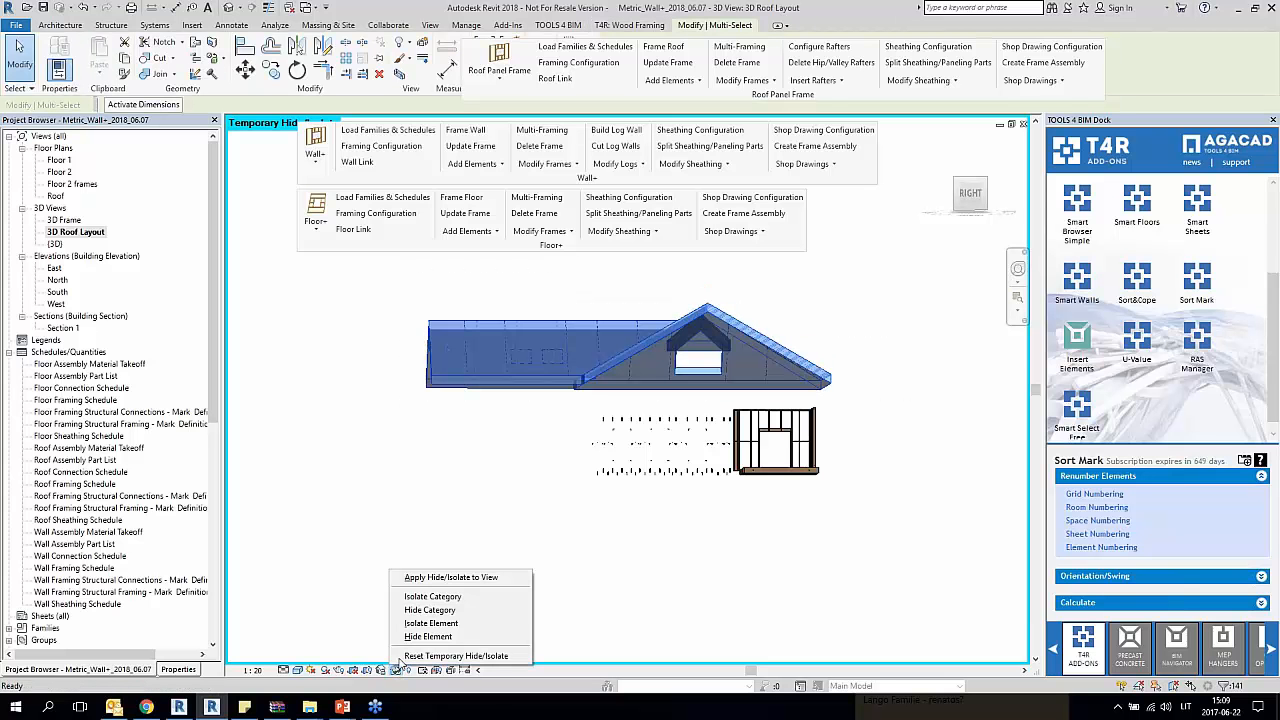
pyautogui.click(439, 623)
pyautogui.click(462, 577)
# Step: Examine how the panel layout lines divide the roof, selecting one line on the slope with the two skylights
pyautogui.scroll(-2, 460, 565)
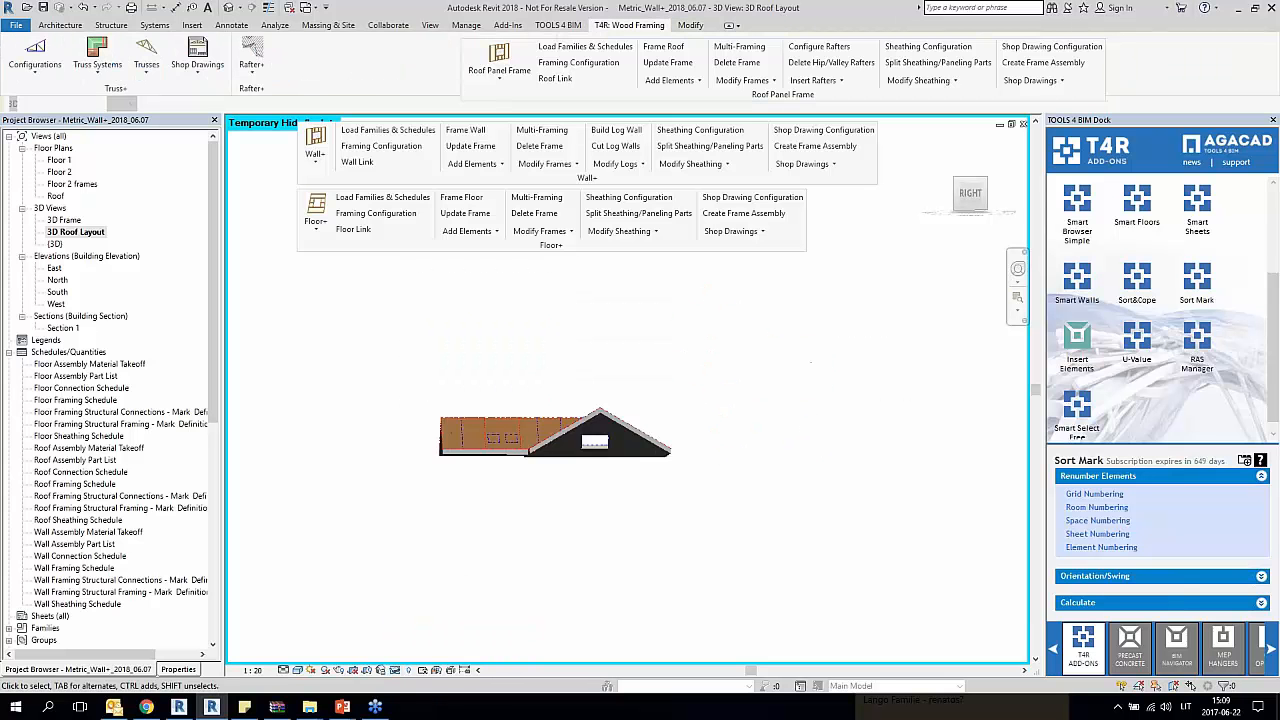
pyautogui.keyDown('shift'); pyautogui.moveTo(460, 562); pyautogui.dragTo(596, 662, button='middle'); pyautogui.keyUp('shift')
pyautogui.scroll(2, 576, 445)
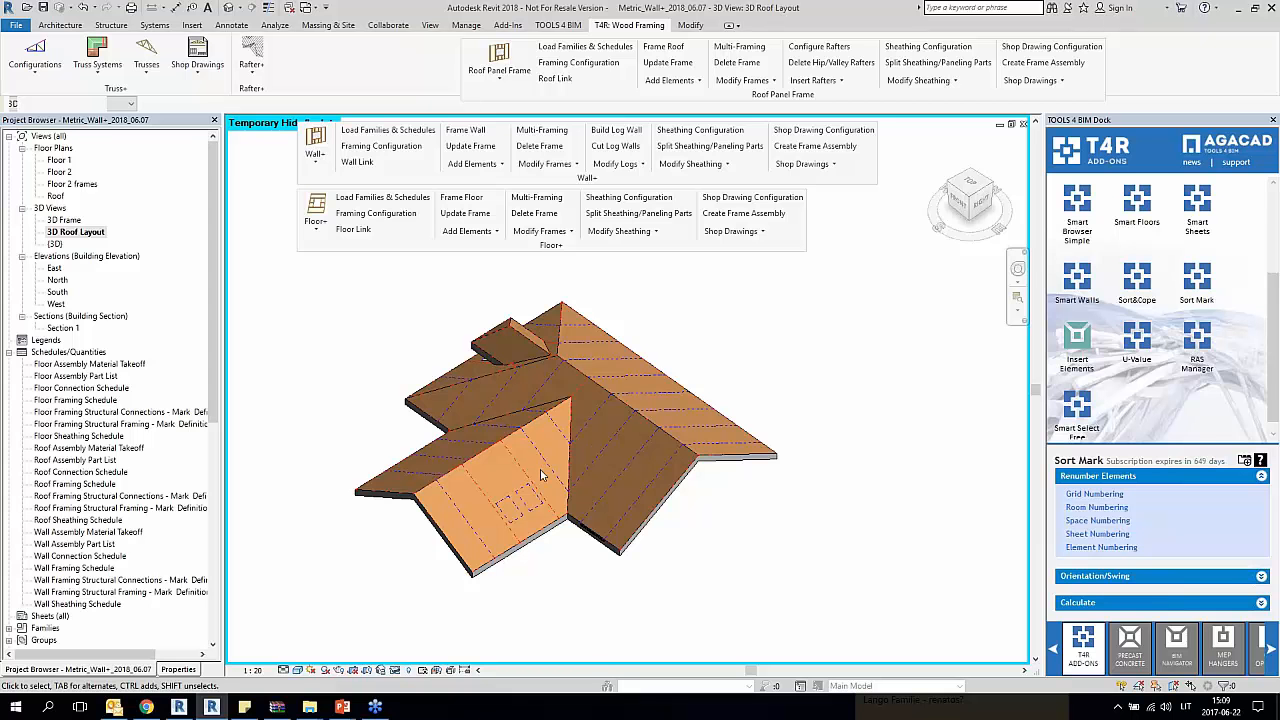
pyautogui.moveTo(560, 455); pyautogui.dragTo(516, 473, button='middle')
pyautogui.scroll(1, 500, 480)
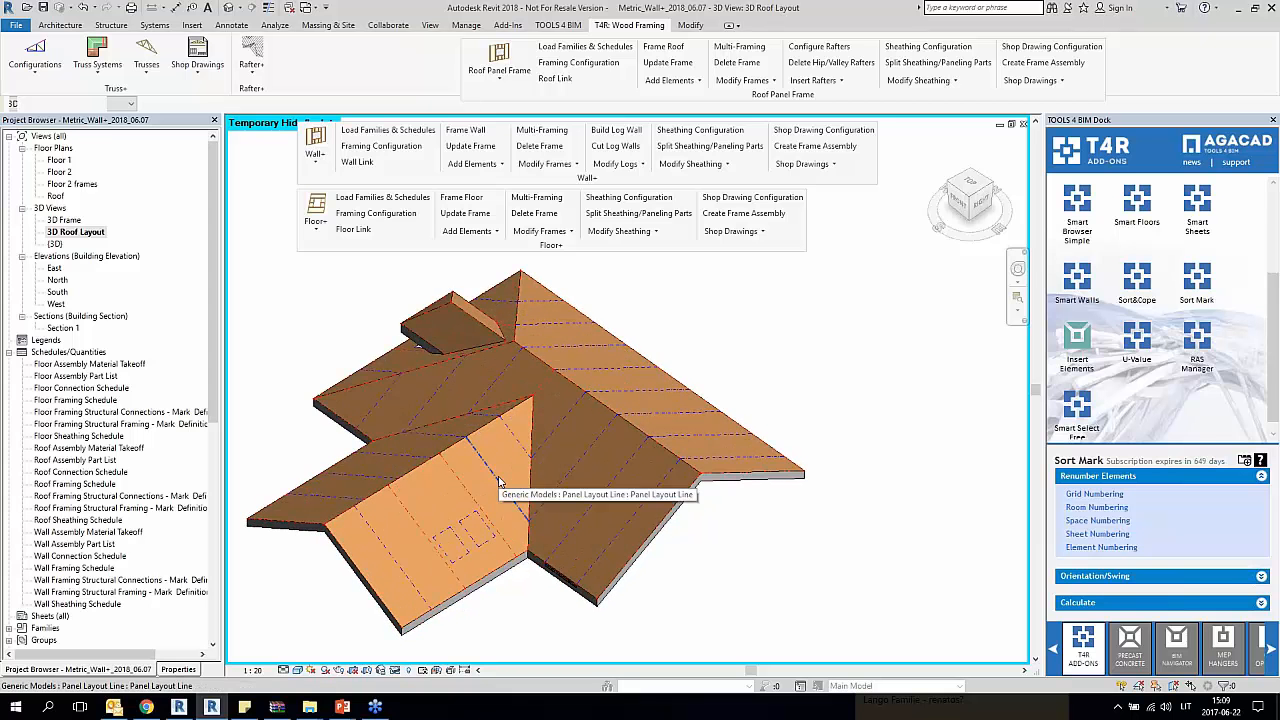
pyautogui.click(500, 482)
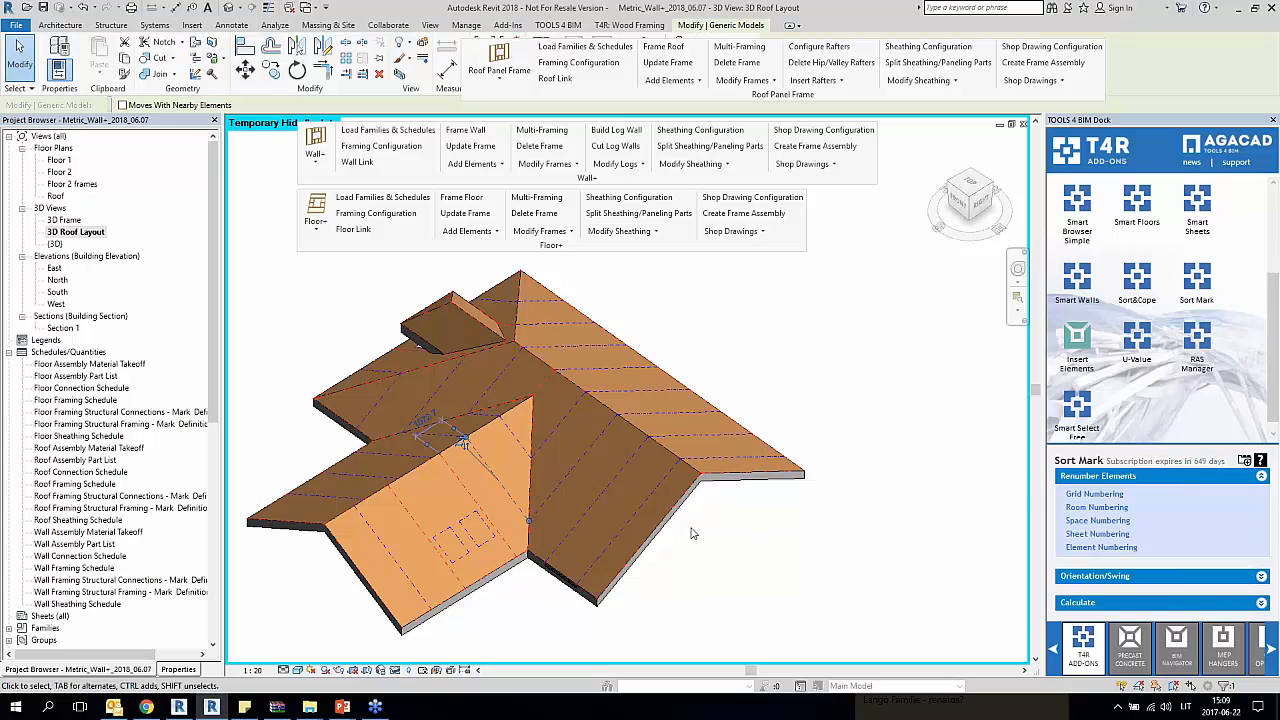
pyautogui.scroll(-3, 726, 537)
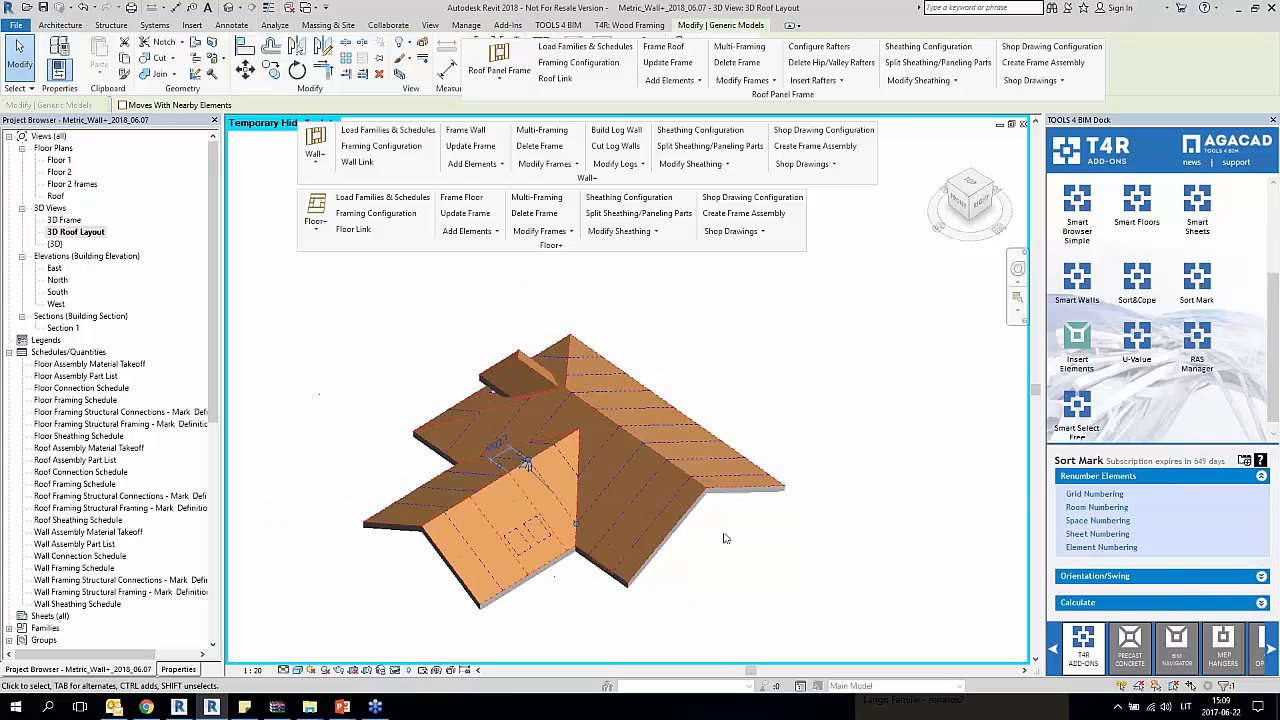
pyautogui.moveTo(646, 479); pyautogui.dragTo(682, 461, button='middle')
pyautogui.scroll(5, 683, 461)
pyautogui.moveTo(718, 520); pyautogui.dragTo(705, 461, button='middle')
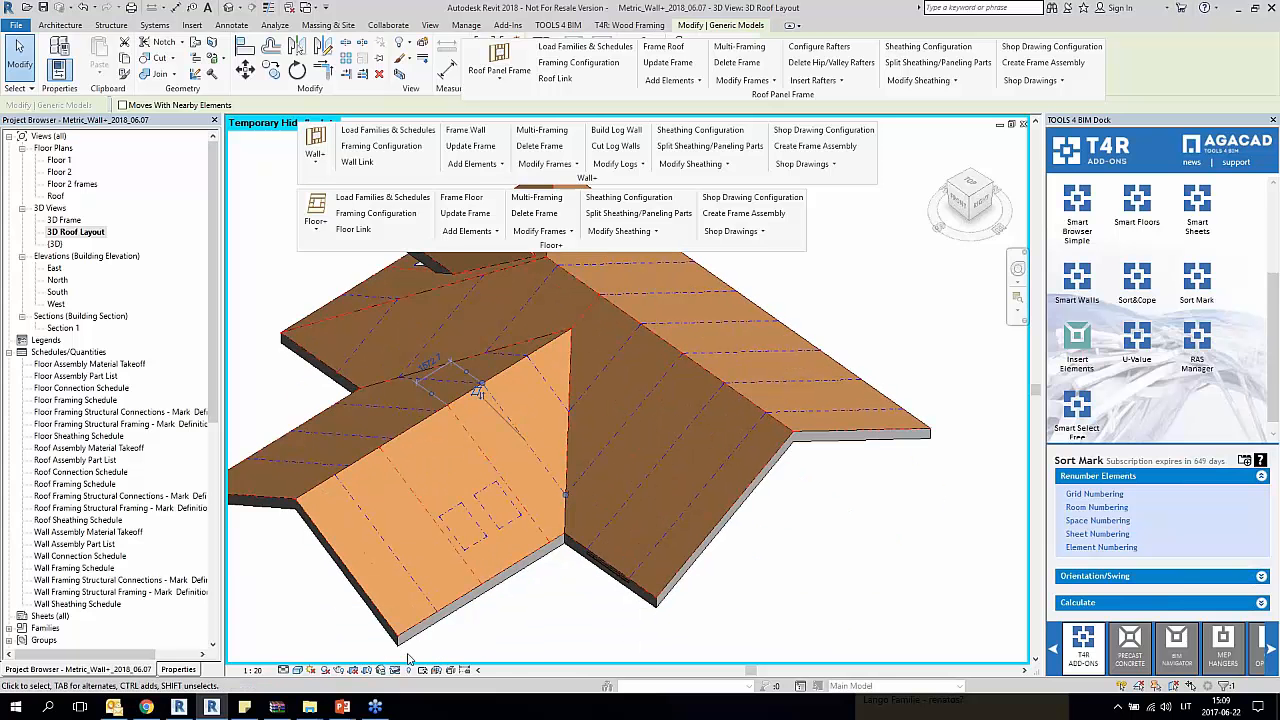
# Step: In the 3D Frame view, frame the unframed Prefab Roof 300 panel beside the valley with Roof Panel Frame
pyautogui.doubleClick(60, 220)
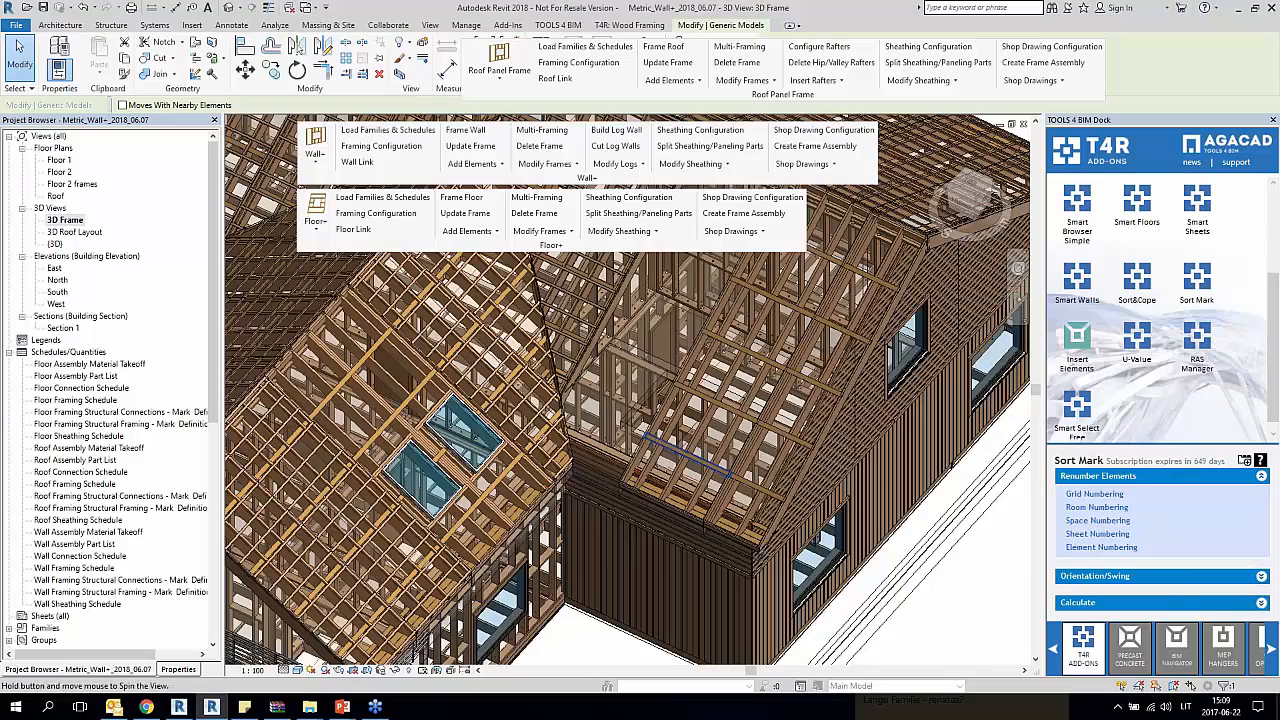
pyautogui.keyDown('shift'); pyautogui.moveTo(655, 432); pyautogui.dragTo(608, 502, button='middle'); pyautogui.keyUp('shift')
pyautogui.scroll(3, 578, 481)
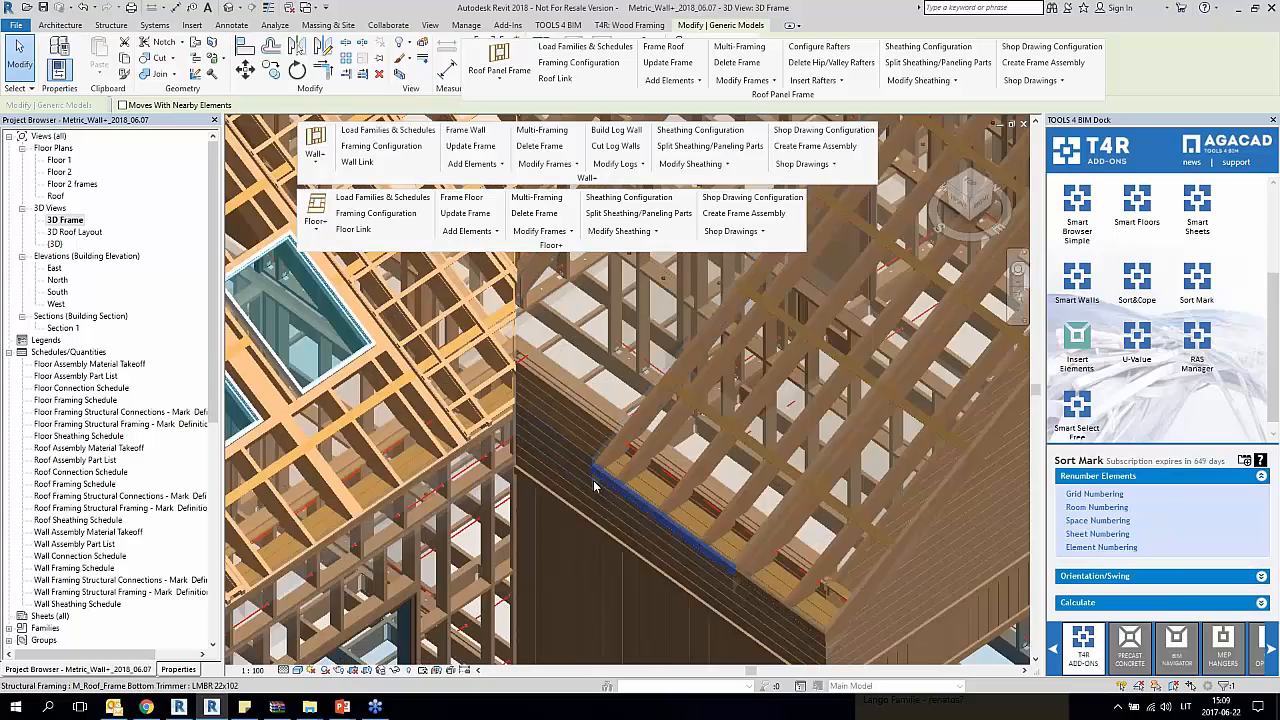
pyautogui.click(582, 481)
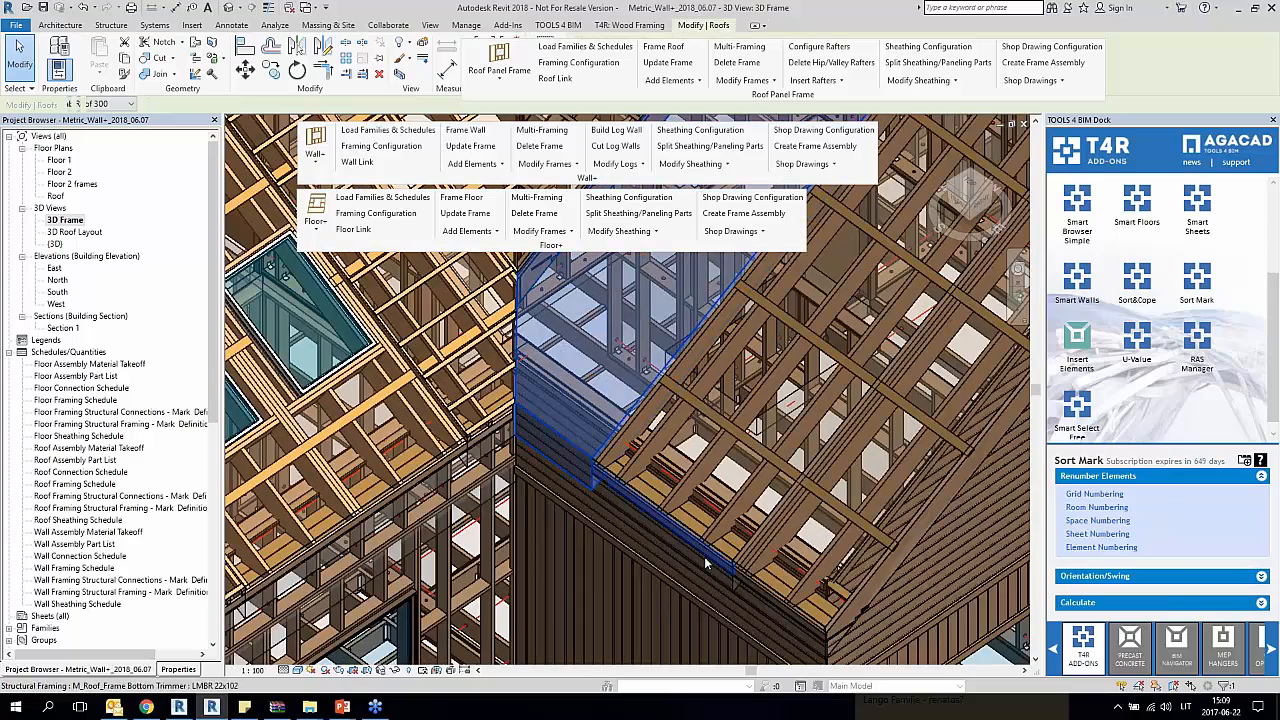
pyautogui.keyDown('shift'); pyautogui.moveTo(707, 560); pyautogui.dragTo(685, 539, button='middle'); pyautogui.keyUp('shift')
pyautogui.press('Escape')
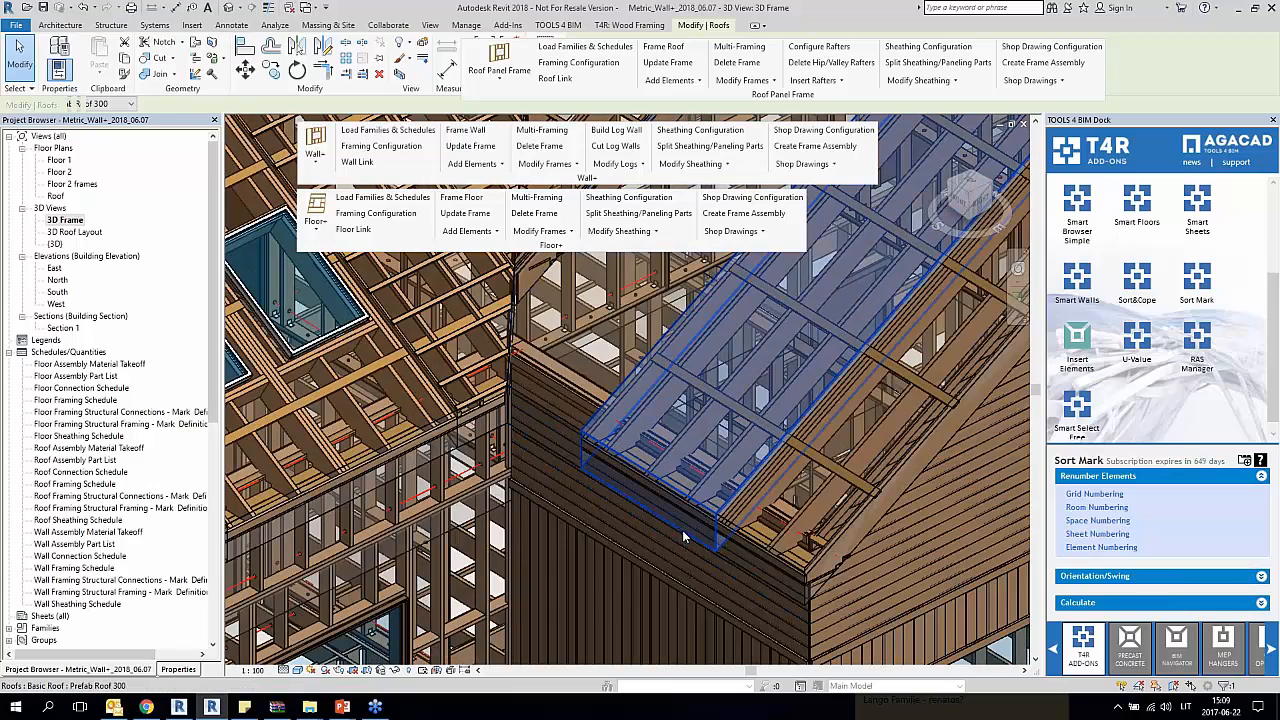
pyautogui.click(562, 453)
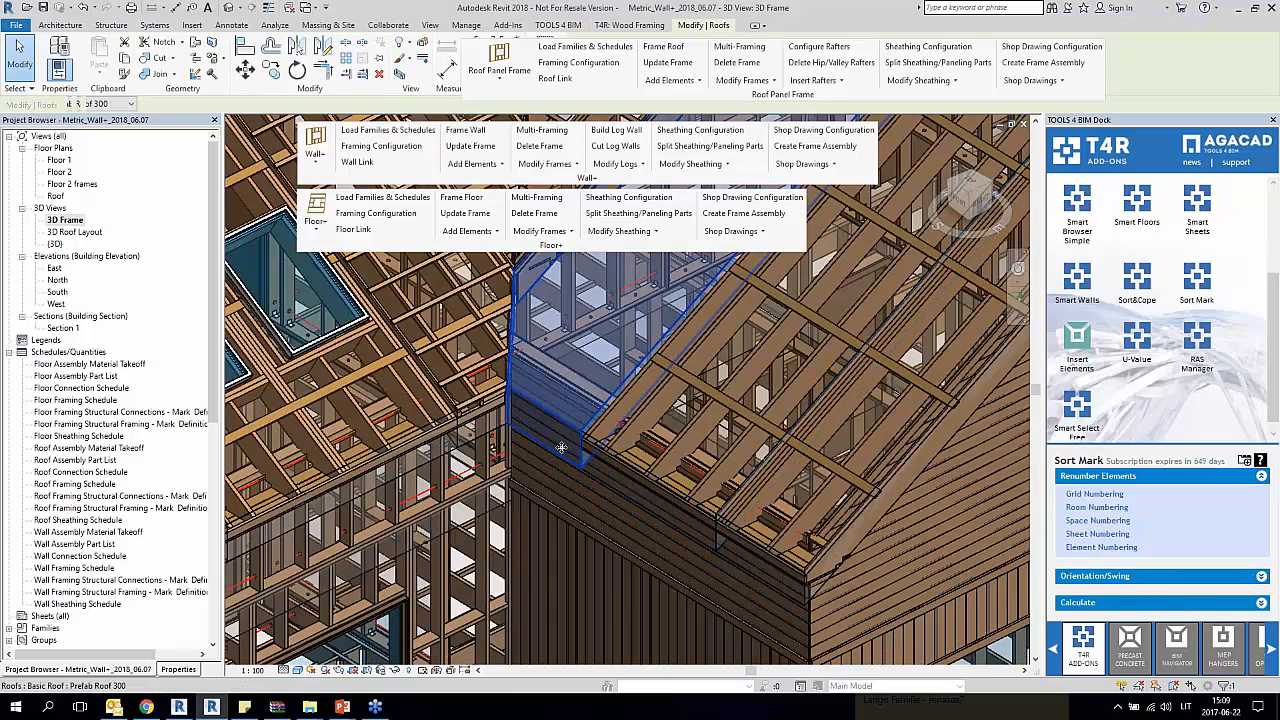
pyautogui.scroll(-1, 562, 453)
pyautogui.keyDown('shift'); pyautogui.moveTo(562, 453); pyautogui.dragTo(560, 482, button='middle'); pyautogui.keyUp('shift')
pyautogui.moveTo(795, 95); pyautogui.dragTo(637, 318)
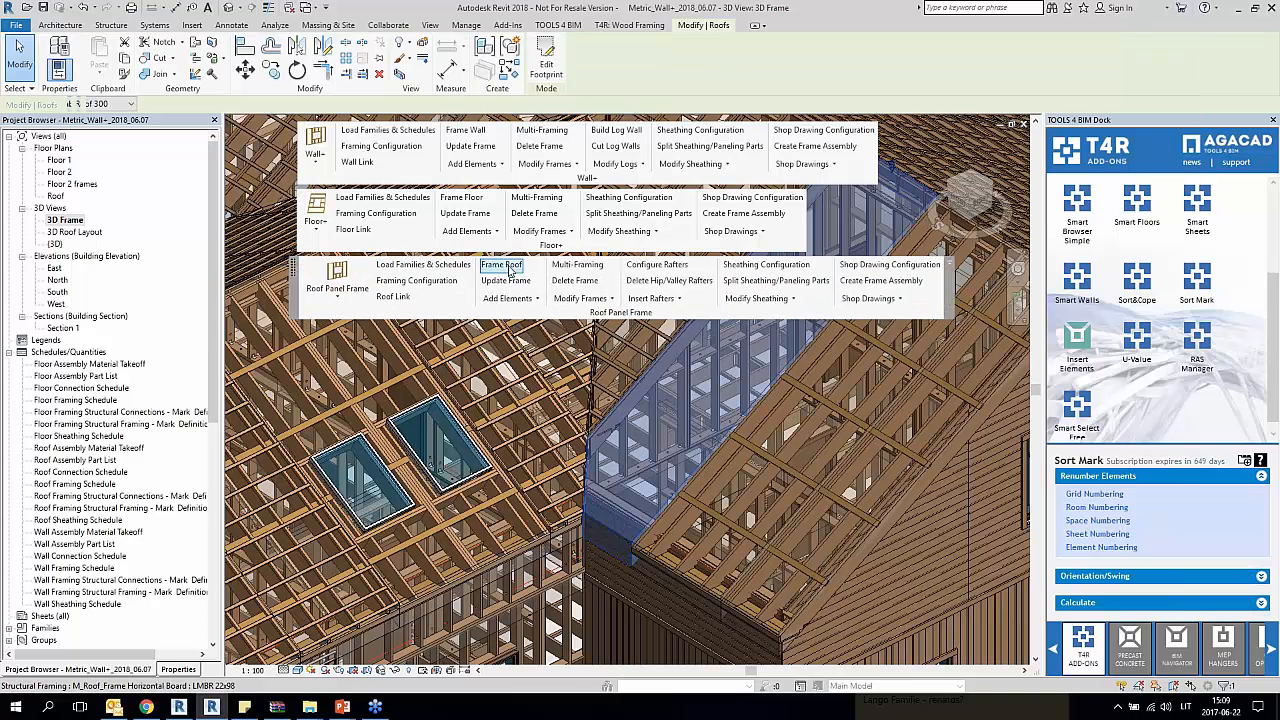
pyautogui.click(505, 266)
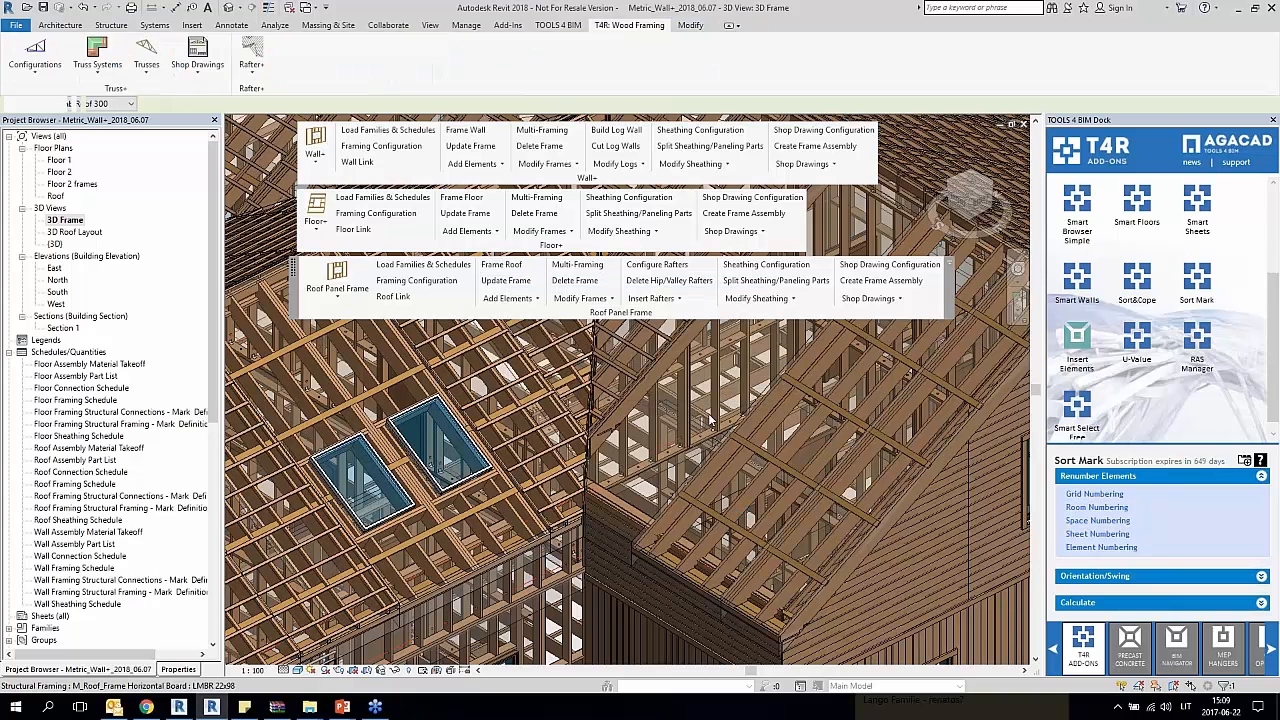
# Step: Review the newly framed roof panel in 3D and open the Roof floor plan to compare its rafters with the grid
pyautogui.keyDown('shift'); pyautogui.moveTo(625, 526); pyautogui.dragTo(701, 492, button='middle'); pyautogui.keyUp('shift')
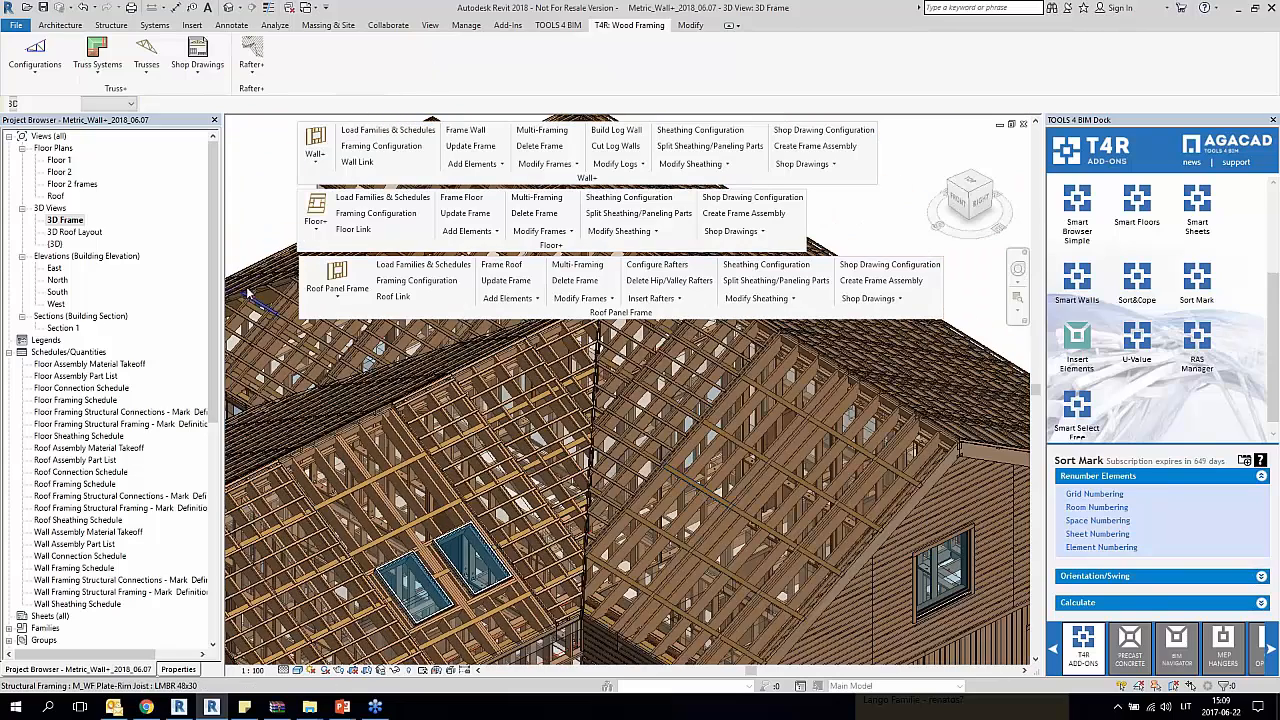
pyautogui.doubleClick(57, 196)
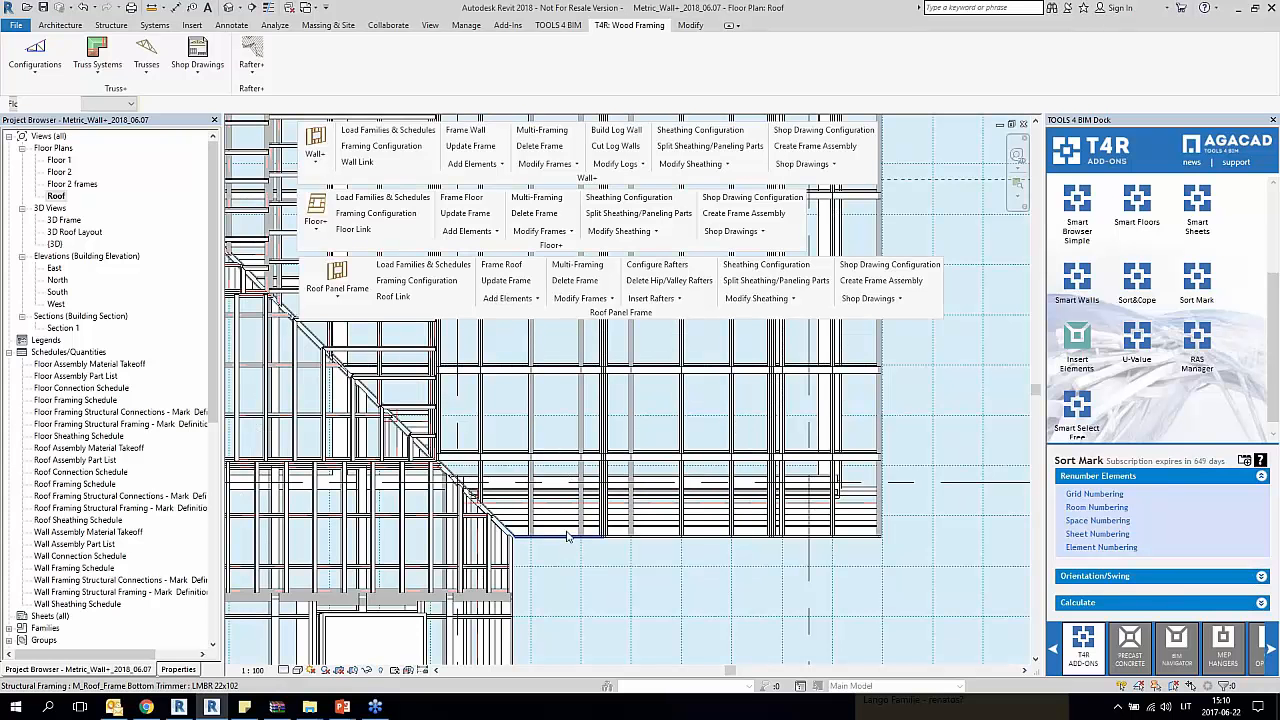
# Step: In the Roof floor plan, examine how the common joists and boards of the roof panels align with the grid on both wings
pyautogui.scroll(-1, 556, 422)
pyautogui.scroll(5, 556, 422)
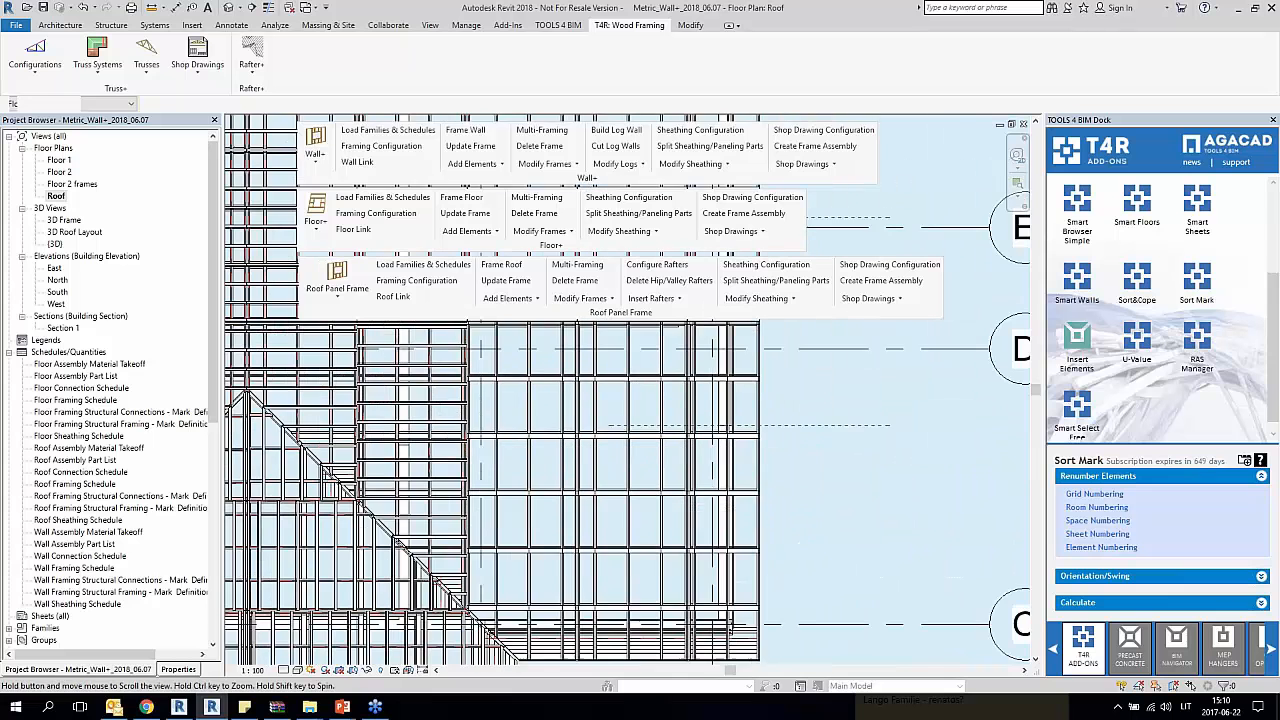
pyautogui.click(566, 489)
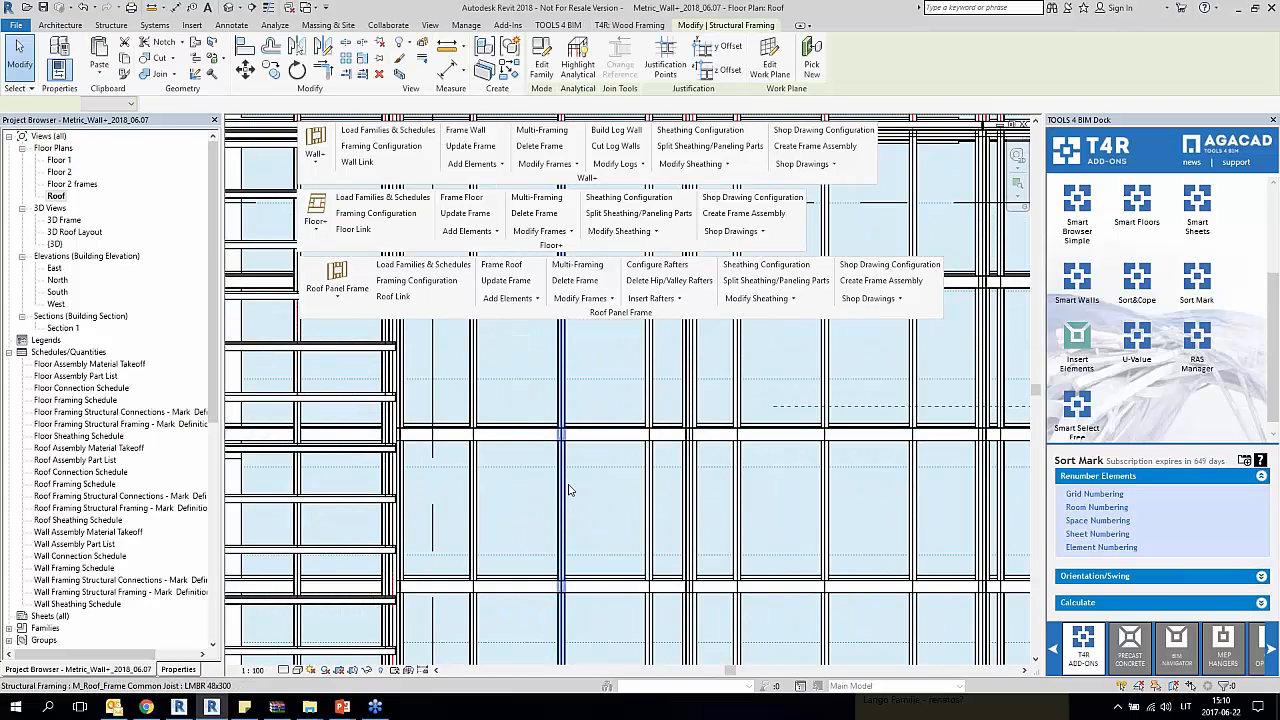
pyautogui.scroll(-2, 566, 489)
pyautogui.moveTo(543, 603); pyautogui.dragTo(498, 432, button='middle')
pyautogui.moveTo(579, 475); pyautogui.dragTo(565, 349, button='middle')
pyautogui.press('Escape')
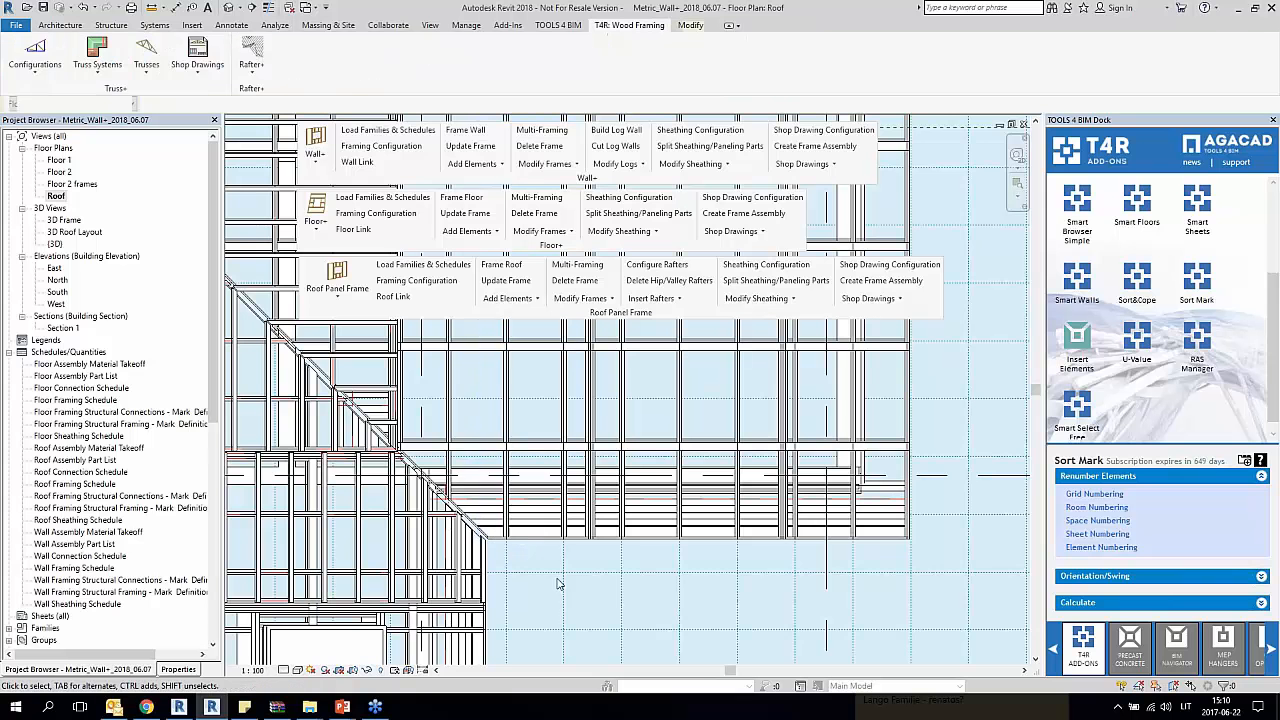
pyautogui.click(684, 421)
pyautogui.press('Escape')
pyautogui.click(744, 421)
pyautogui.press('Escape')
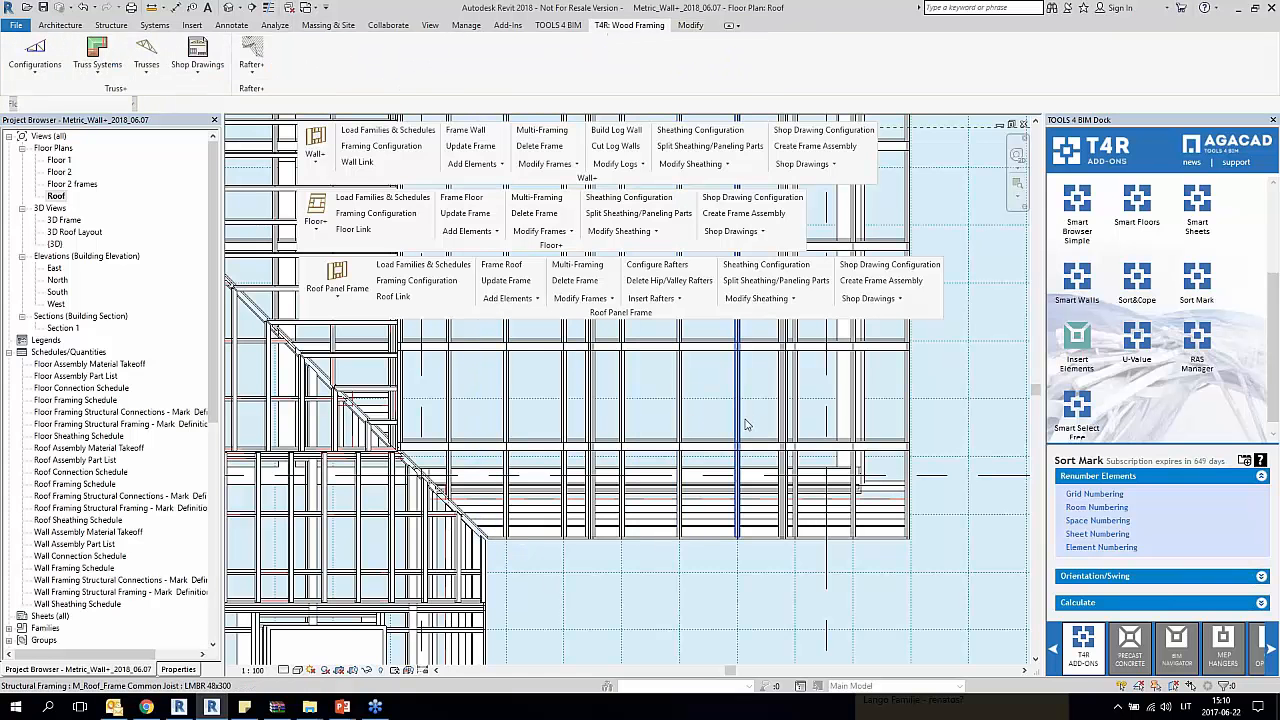
pyautogui.scroll(-4, 744, 425)
pyautogui.scroll(5, 468, 338)
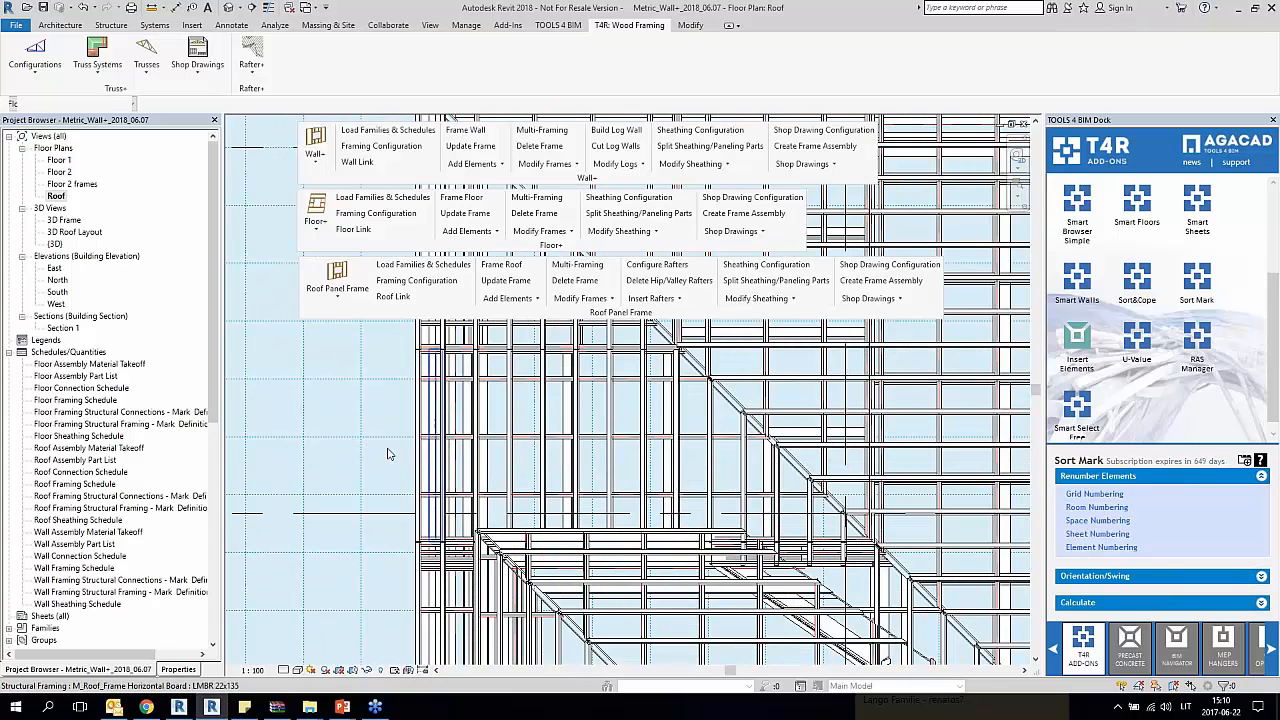
pyautogui.click(528, 379)
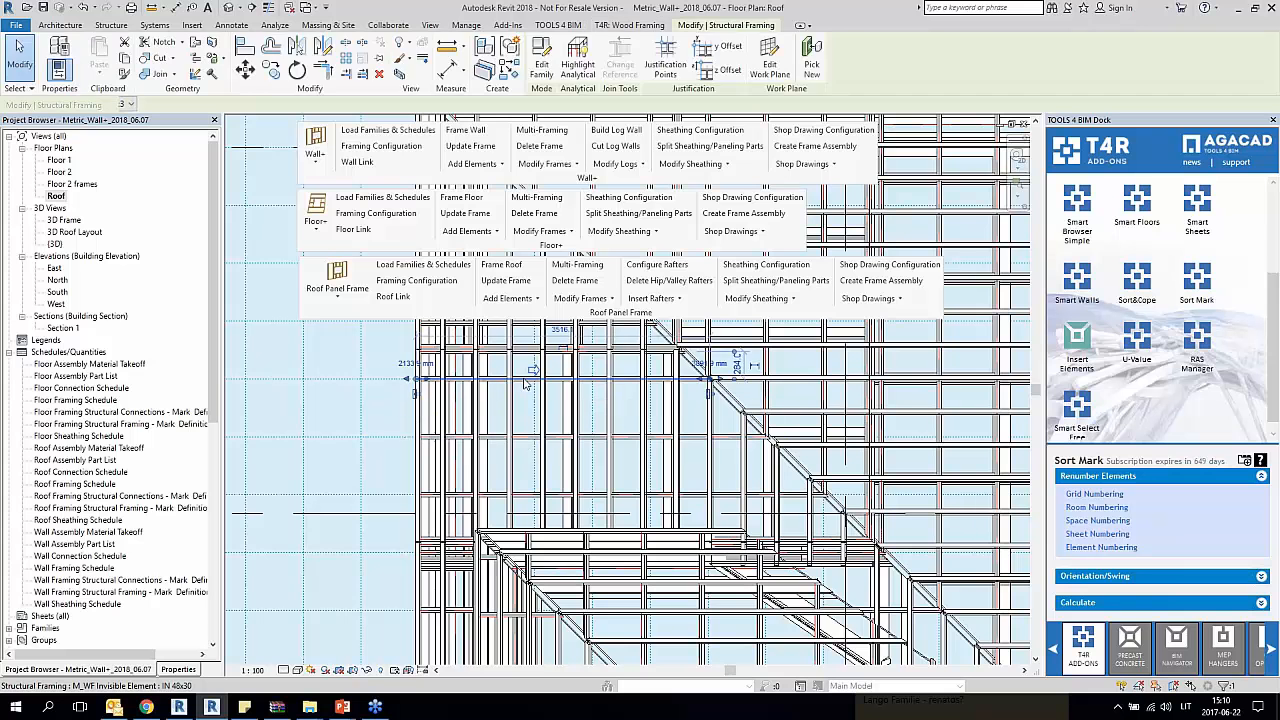
pyautogui.click(371, 415)
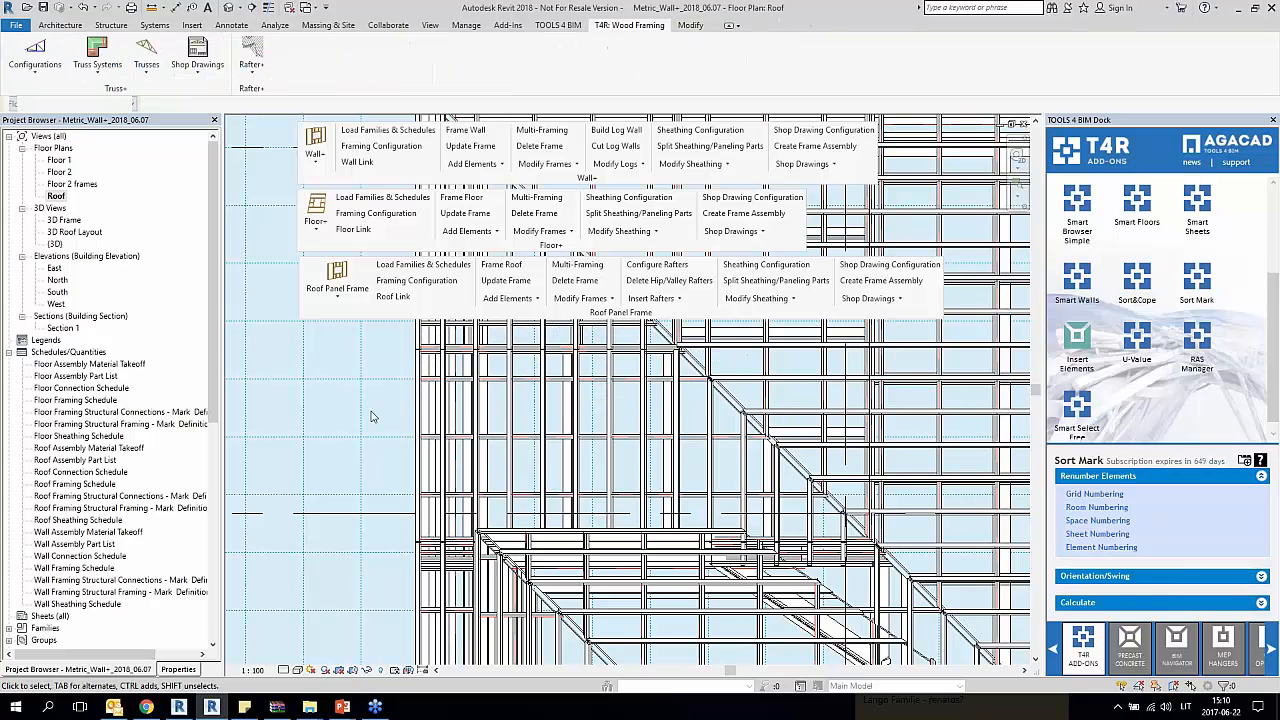
# Step: Return to the 3D Frame view and take a close look at the framed wall around the window beside the inner corner
pyautogui.click(228, 7)
pyautogui.click(725, 459)
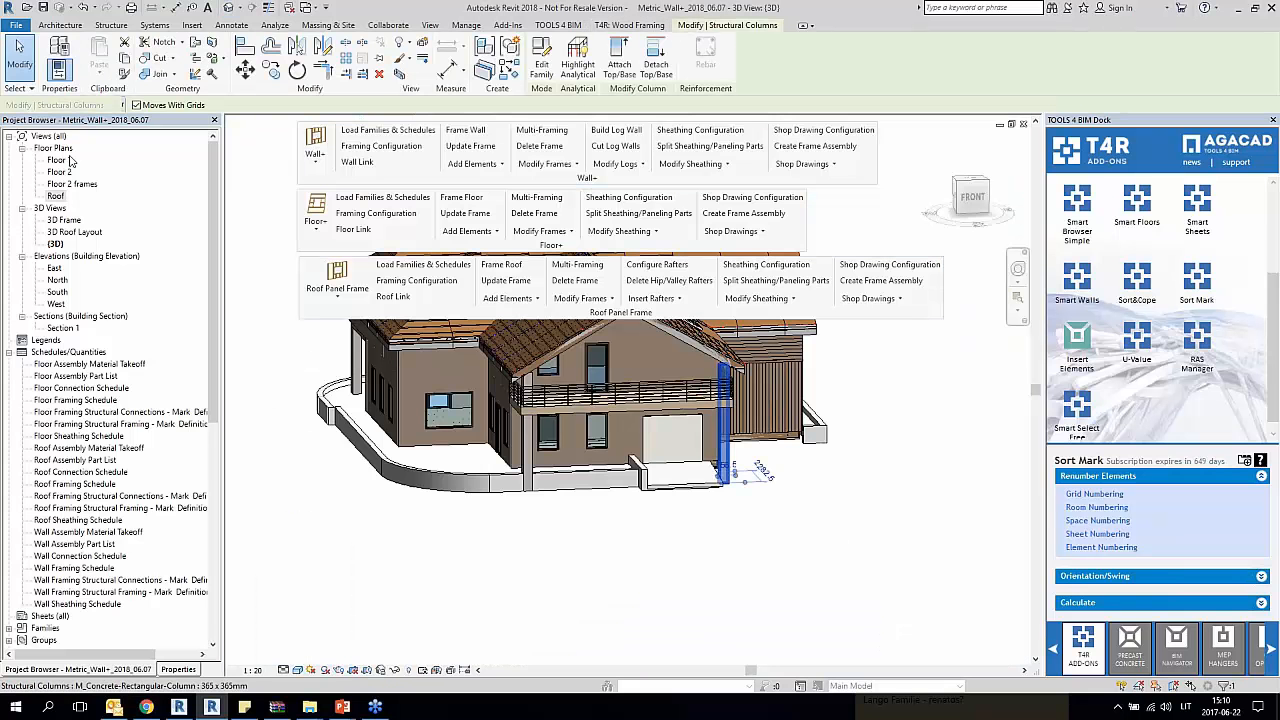
pyautogui.doubleClick(64, 220)
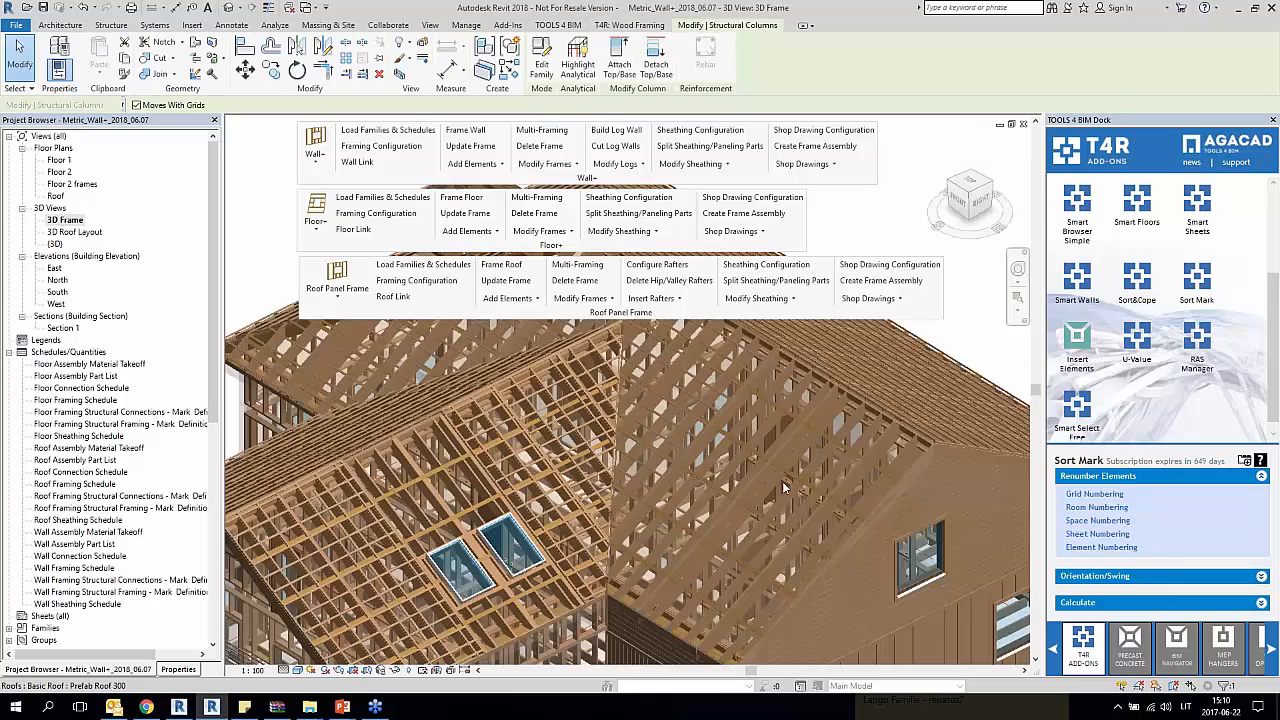
pyautogui.scroll(-2, 782, 481)
pyautogui.moveTo(782, 481); pyautogui.dragTo(721, 308, button='middle')
pyautogui.click(517, 578)
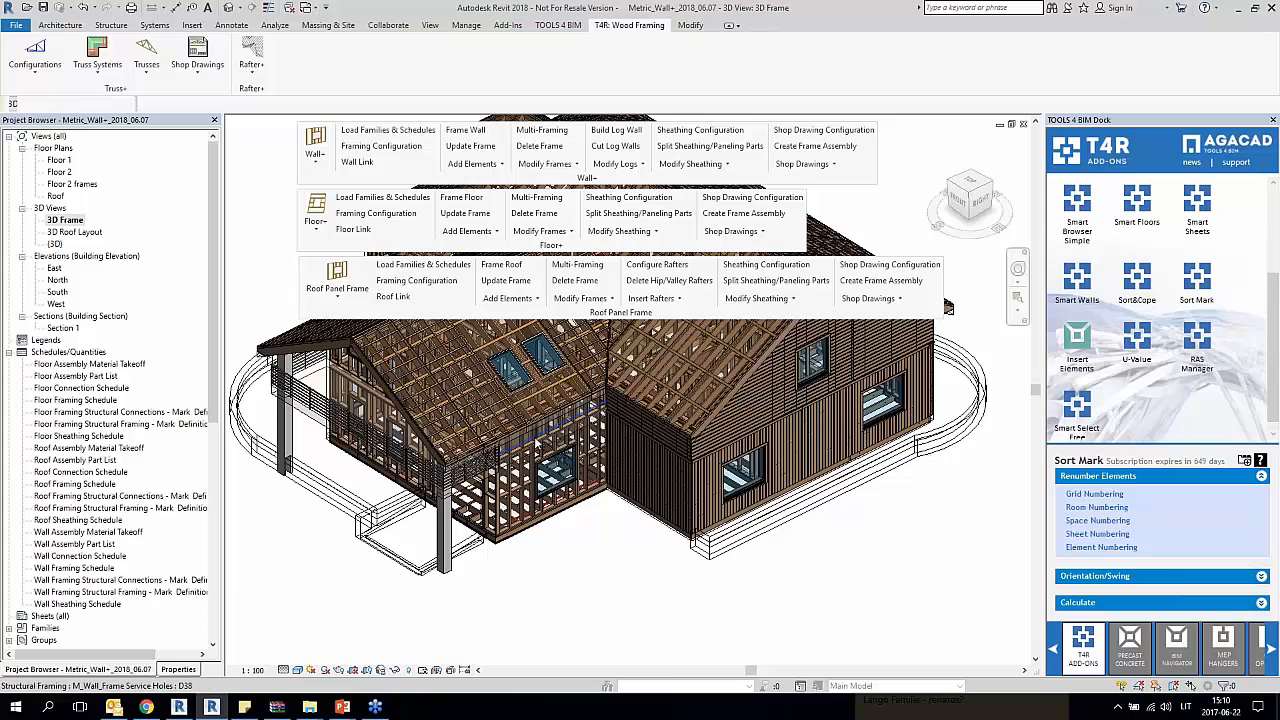
pyautogui.scroll(5, 542, 446)
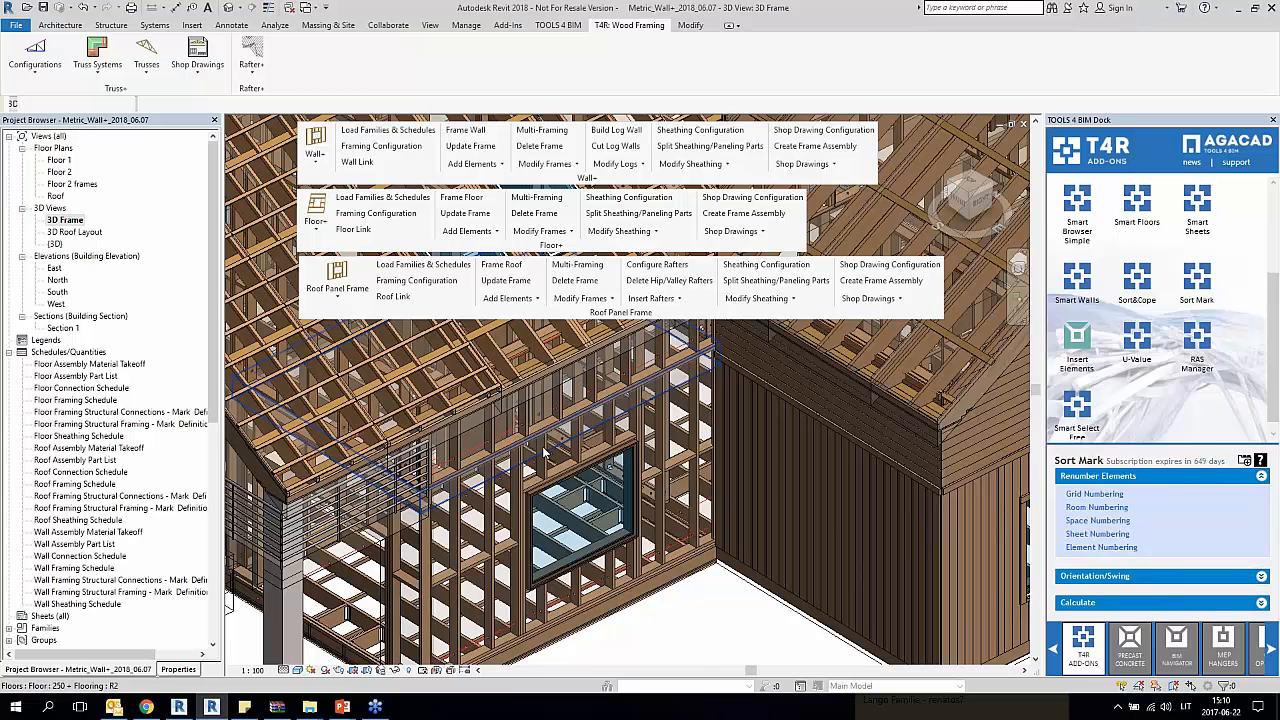
pyautogui.scroll(3, 556, 468)
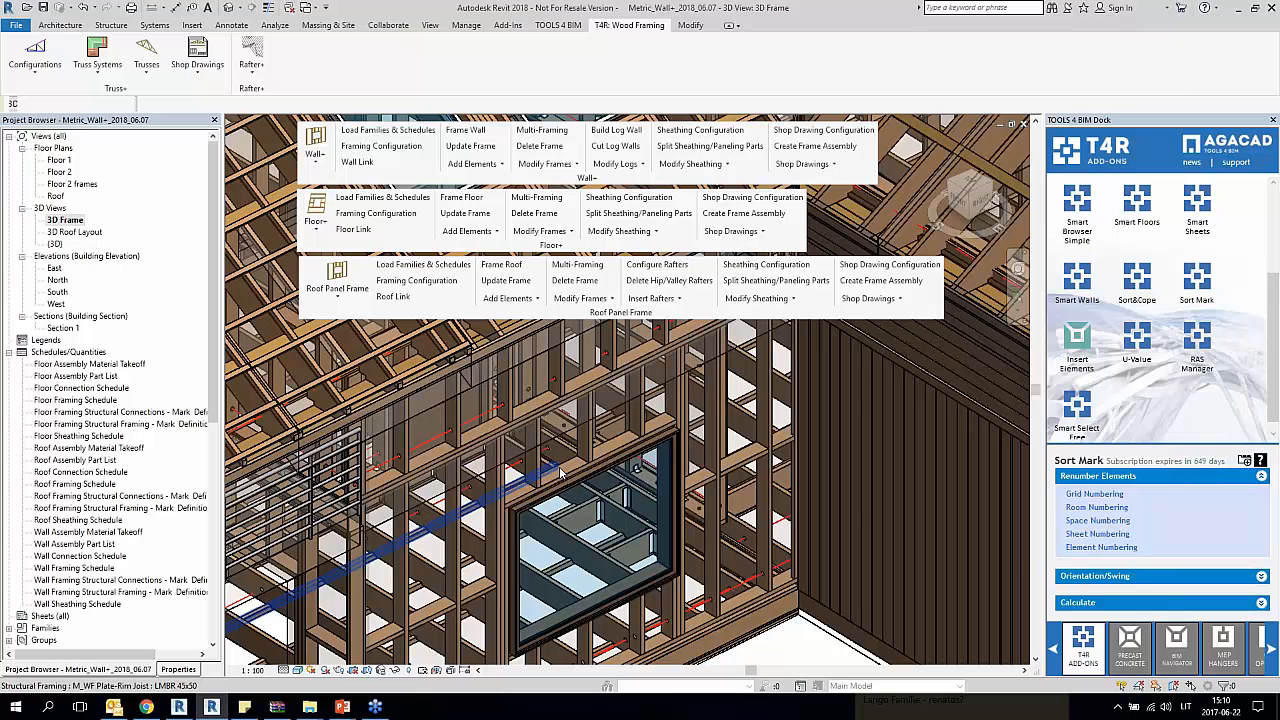
# Step: Dock the floating Roof Panel Frame and Floor+ tool groups back into the ribbon
pyautogui.moveTo(633, 318); pyautogui.dragTo(806, 90)
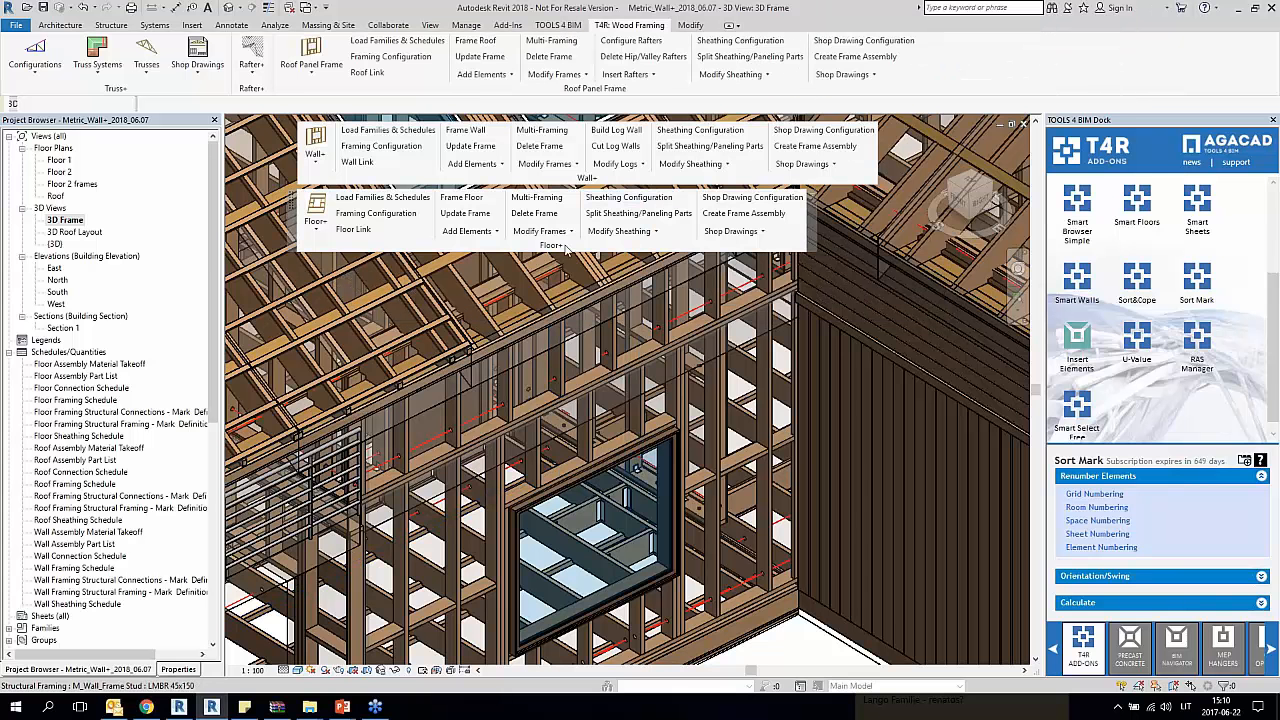
pyautogui.moveTo(565, 250); pyautogui.dragTo(935, 80)
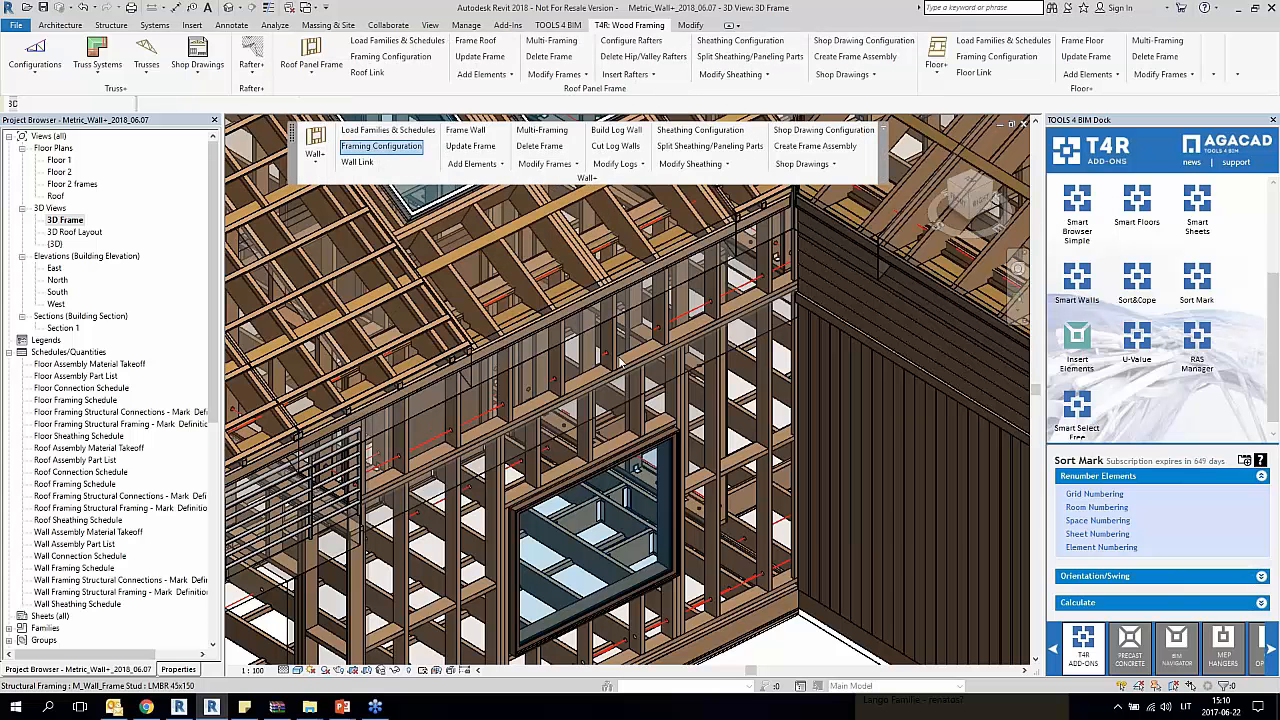
# Step: Review the saved frame configurations in the Wall+ default framing parameters and close them without changes
pyautogui.click(381, 146)
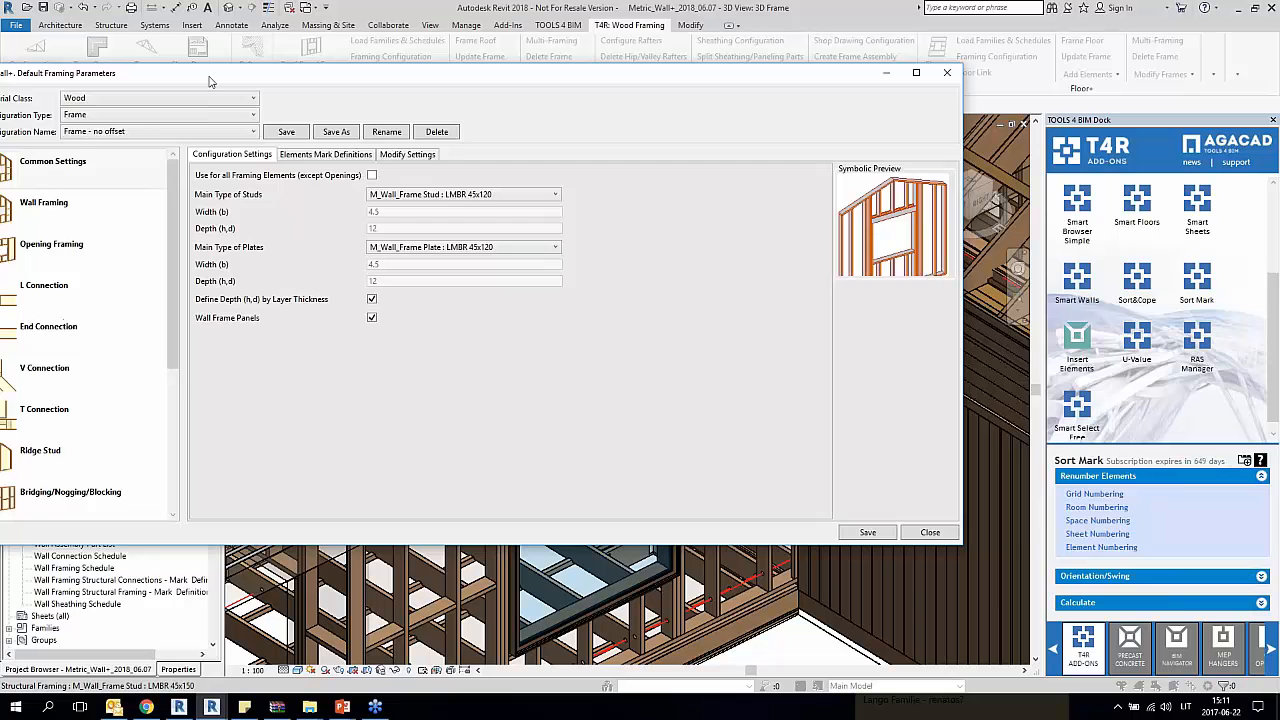
pyautogui.moveTo(210, 80); pyautogui.dragTo(373, 84)
pyautogui.click(300, 136)
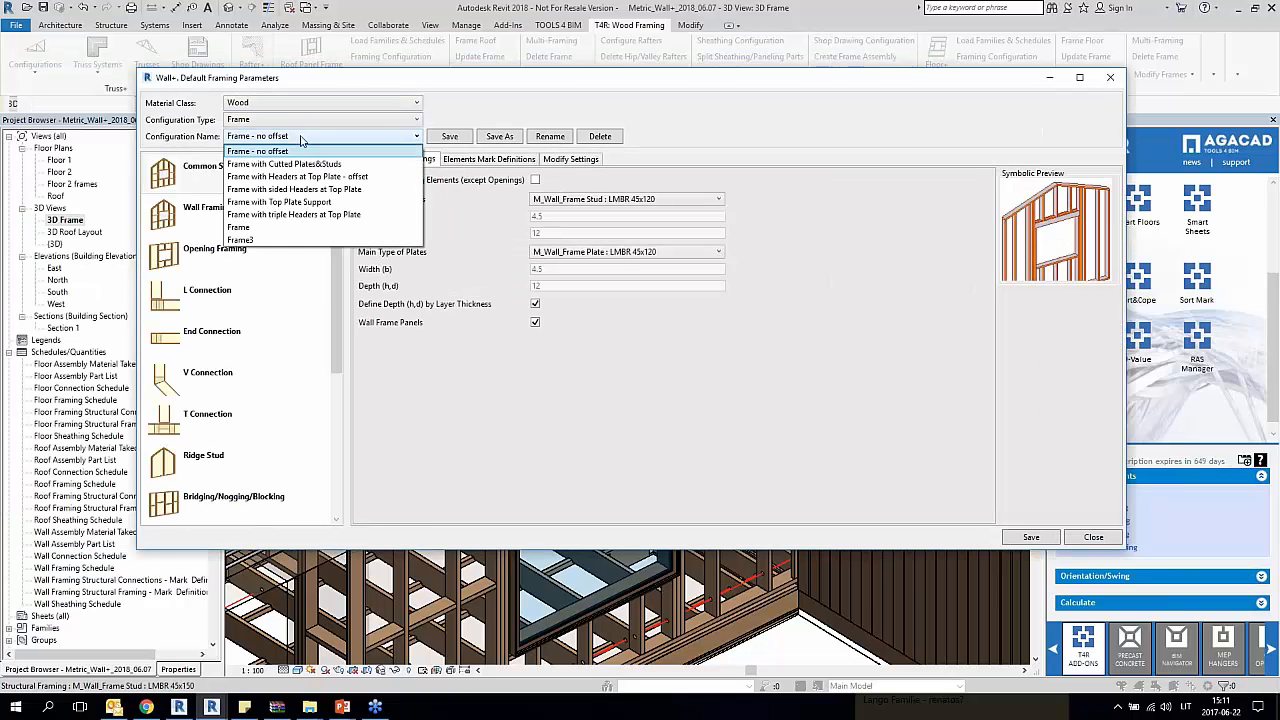
pyautogui.click(300, 136)
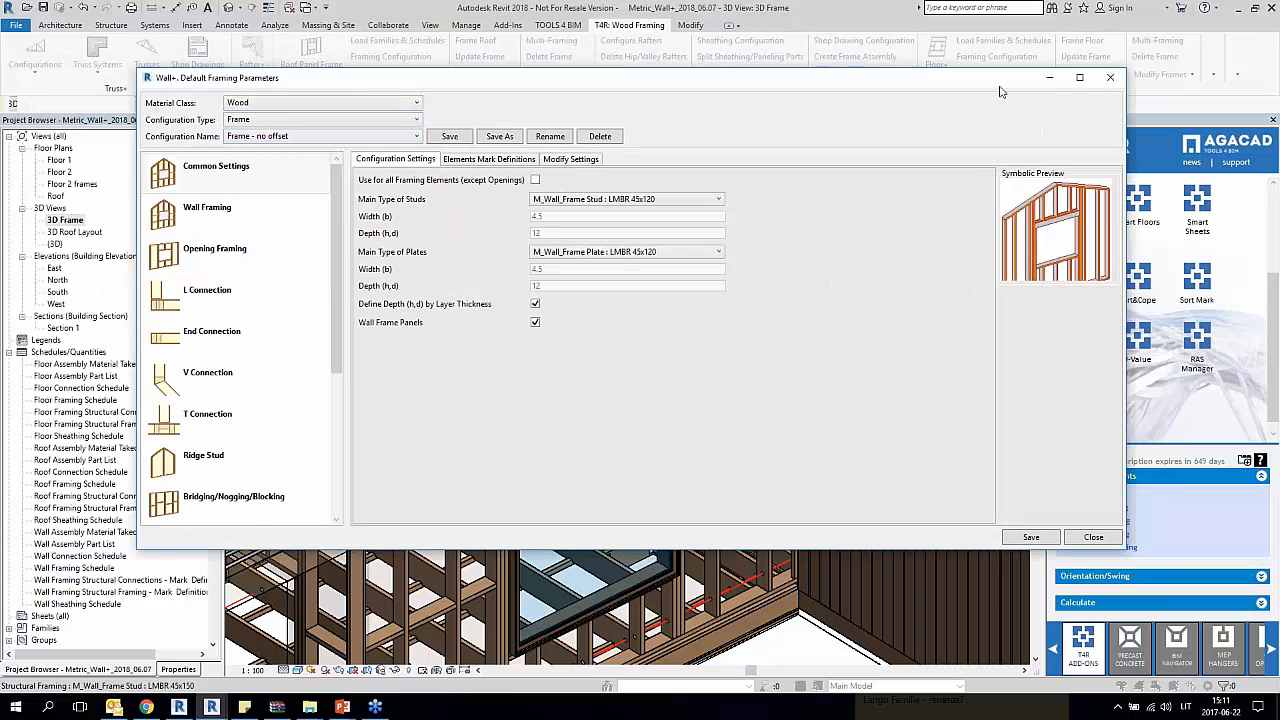
pyautogui.moveTo(1000, 88); pyautogui.dragTo(724, 88)
pyautogui.click(836, 80)
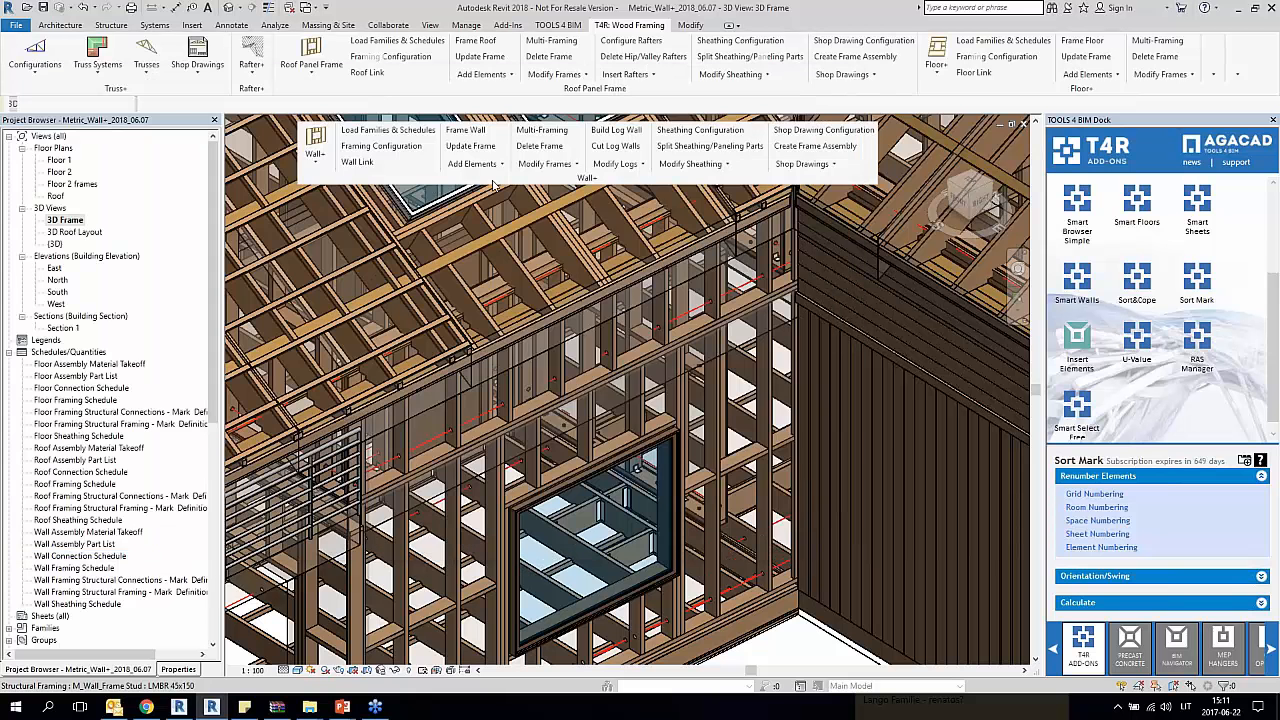
# Step: Use the Wall+ Modify Frames tools on the framed wall's window and show the header settings of its opening configuration
pyautogui.click(545, 163)
pyautogui.click(565, 346)
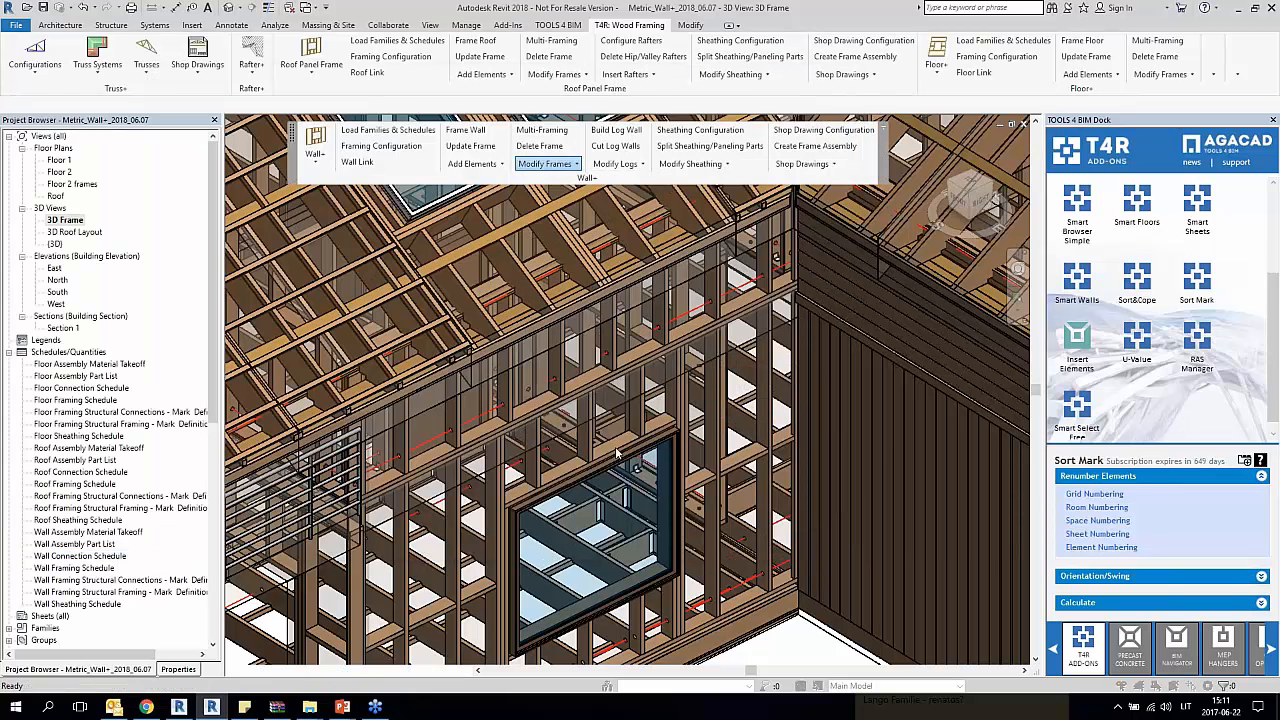
pyautogui.click(616, 456)
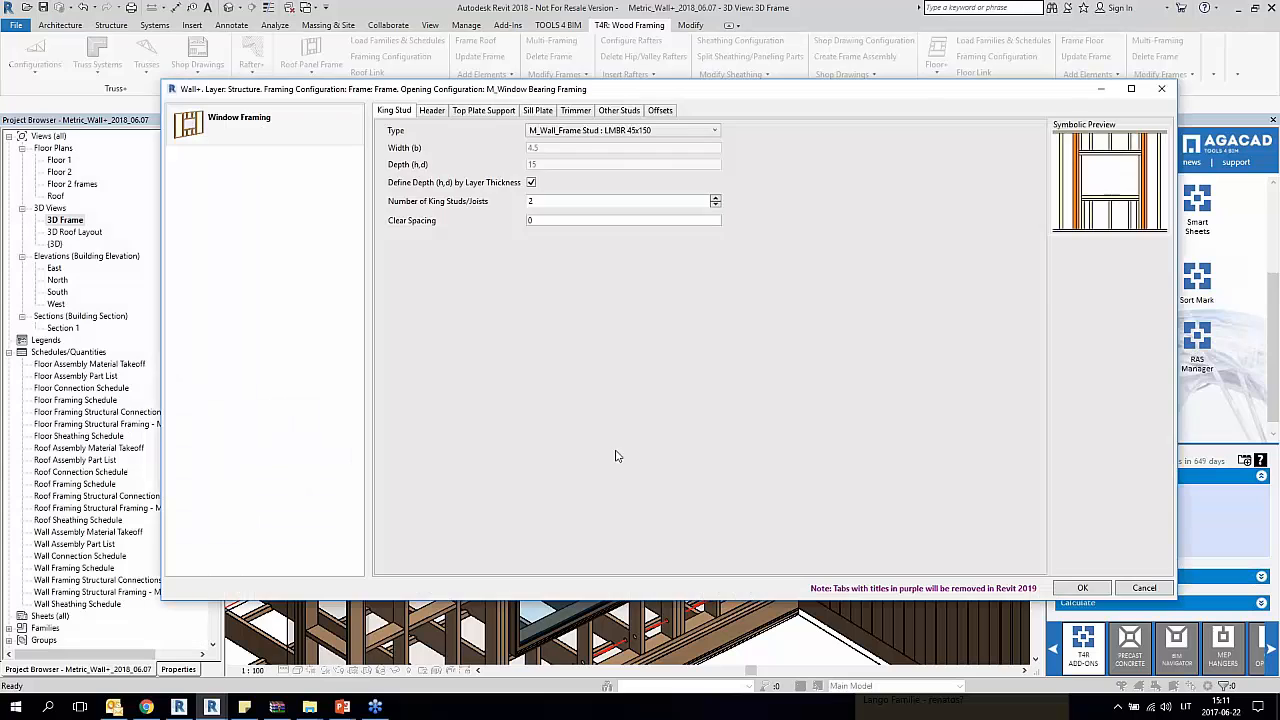
pyautogui.moveTo(740, 93); pyautogui.dragTo(717, 134)
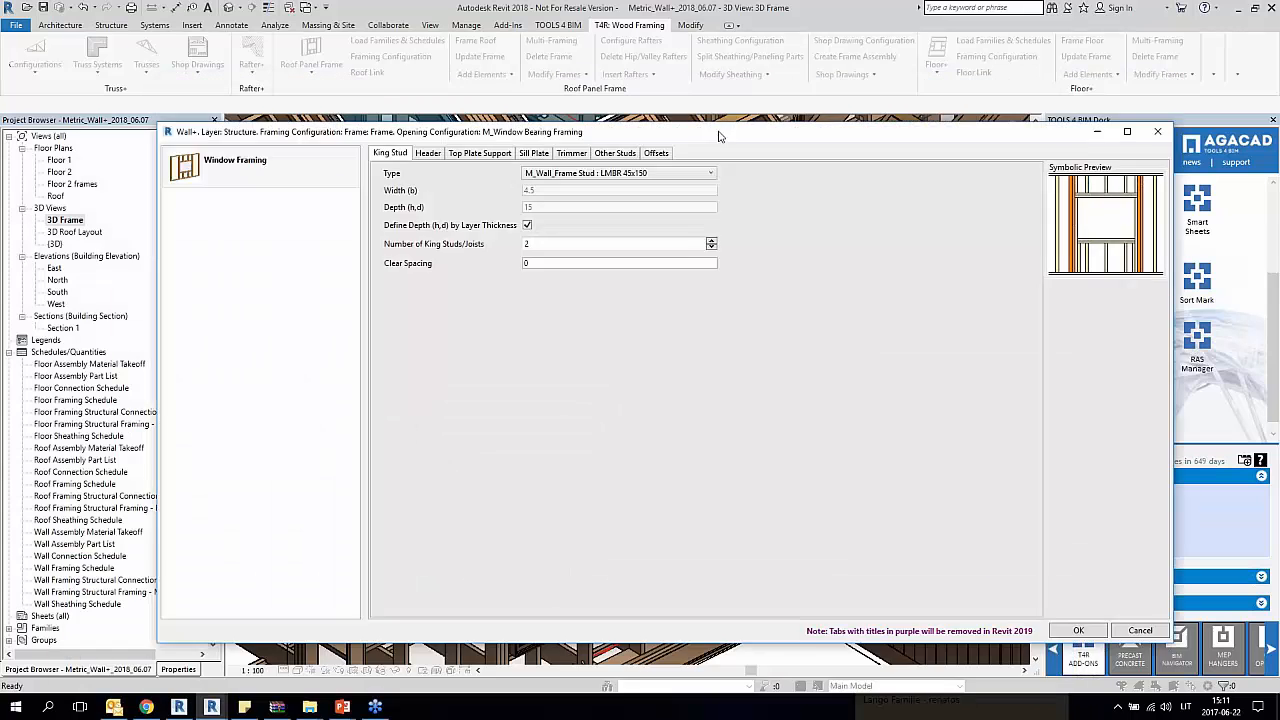
pyautogui.click(433, 149)
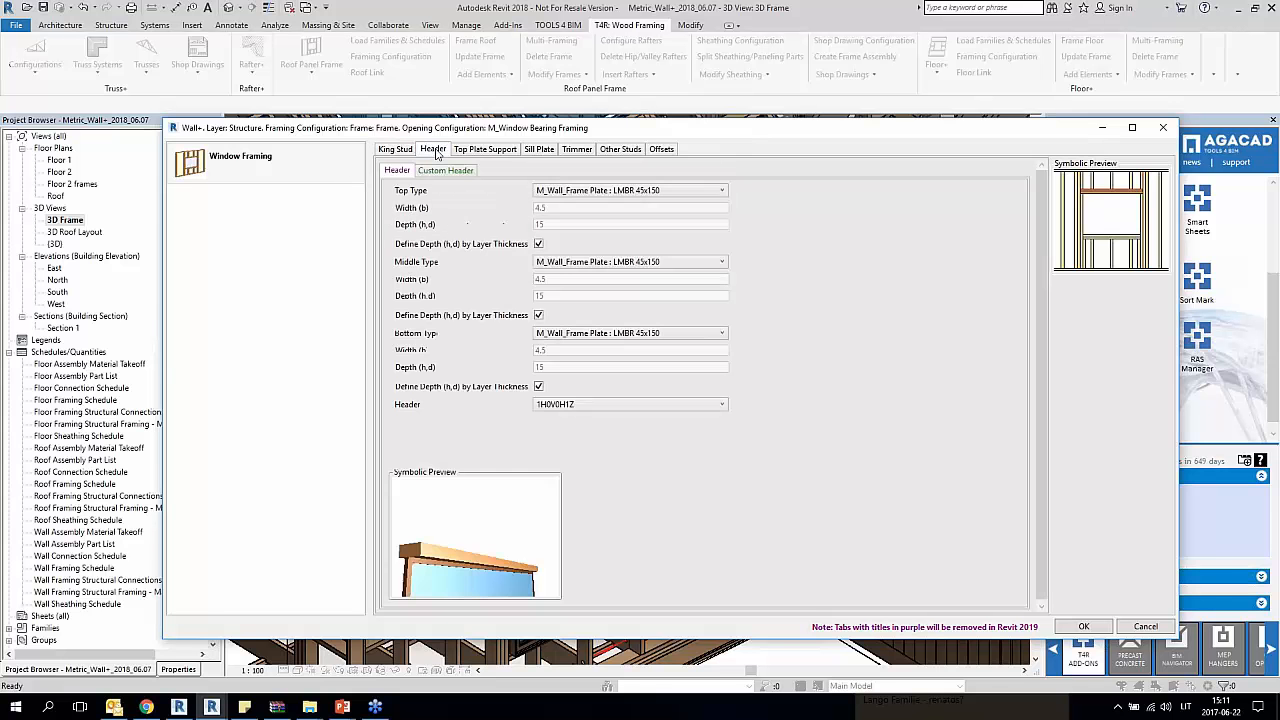
pyautogui.moveTo(652, 128); pyautogui.dragTo(572, 73)
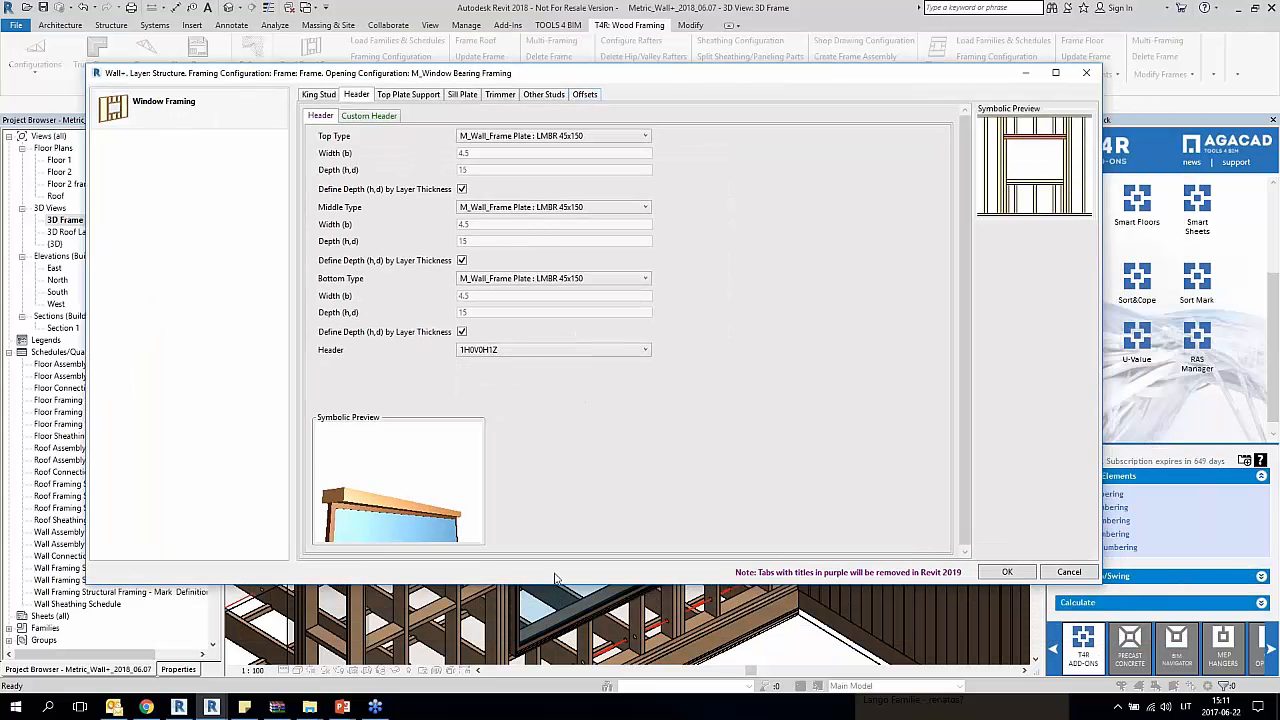
# Step: Try header types 3H0V0H1Z, 3VS1H0V1H3Z, 0H1VE0H3Z, 0H2VE0H3Z and 0H4VI0H3Z in turn for the window opening and compare their previews
pyautogui.click(516, 356)
pyautogui.click(501, 388)
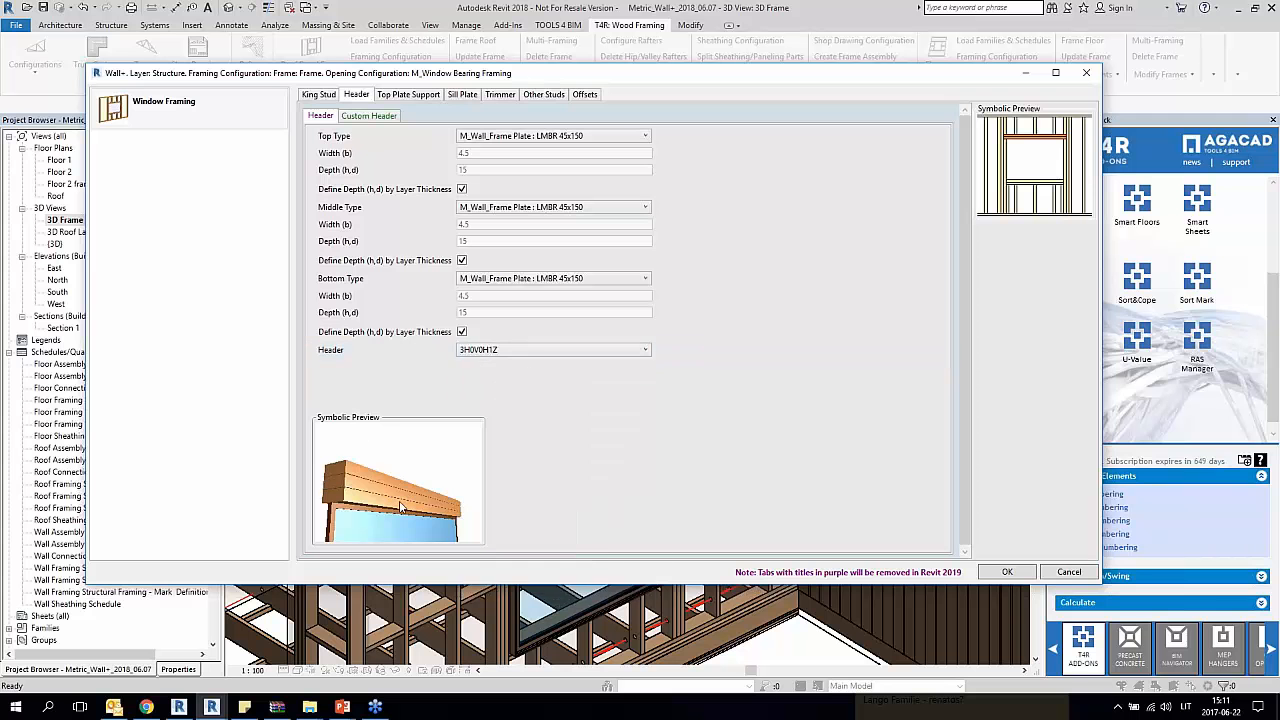
pyautogui.click(534, 358)
pyautogui.click(522, 491)
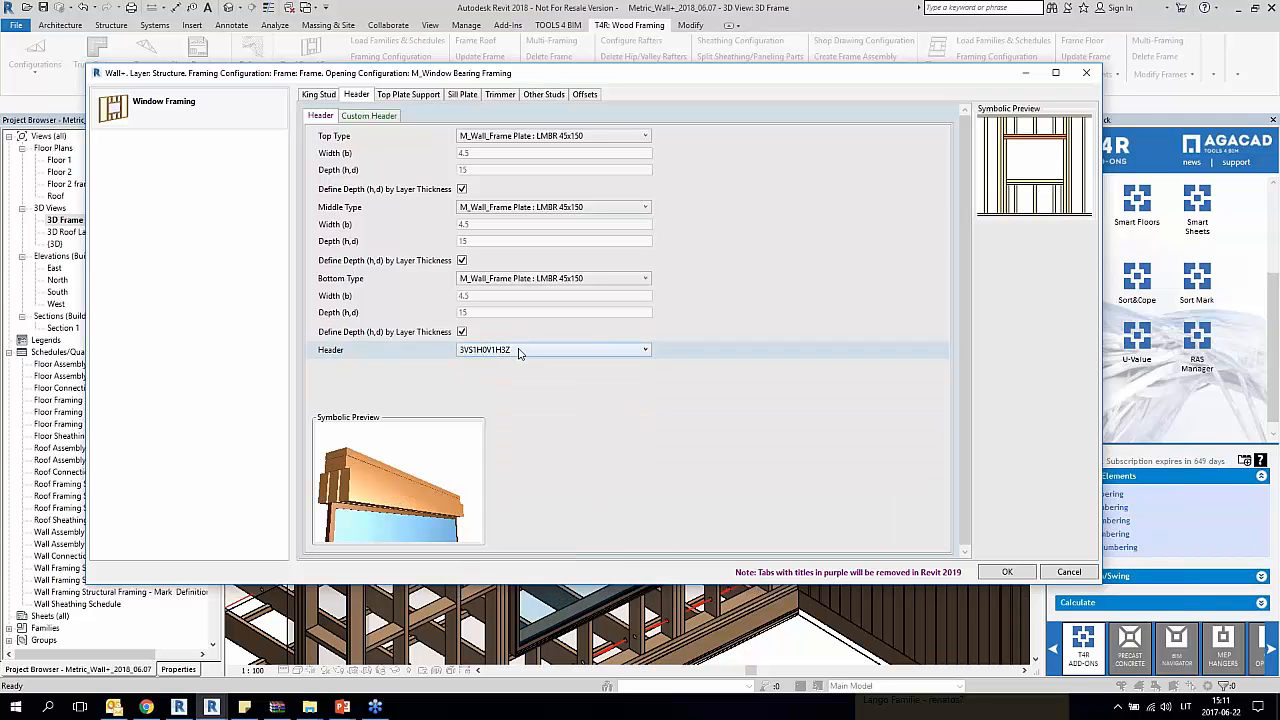
pyautogui.click(518, 352)
pyautogui.click(486, 540)
pyautogui.click(535, 352)
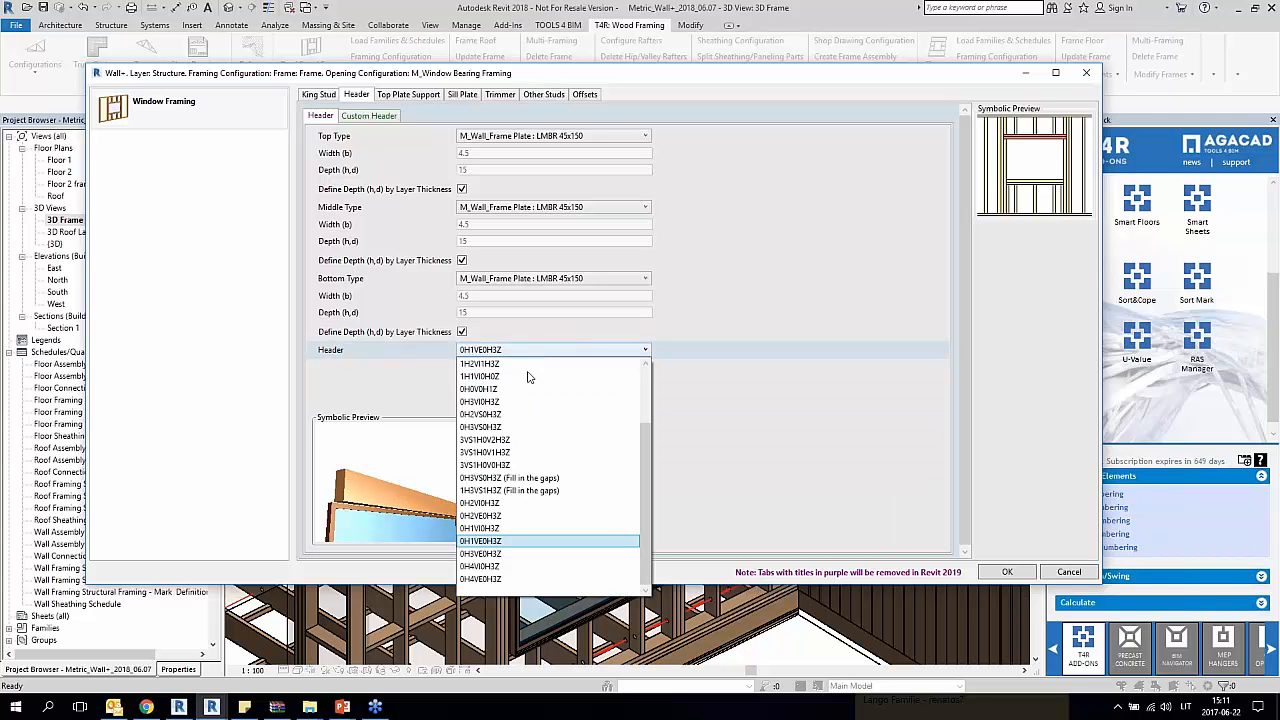
pyautogui.click(488, 515)
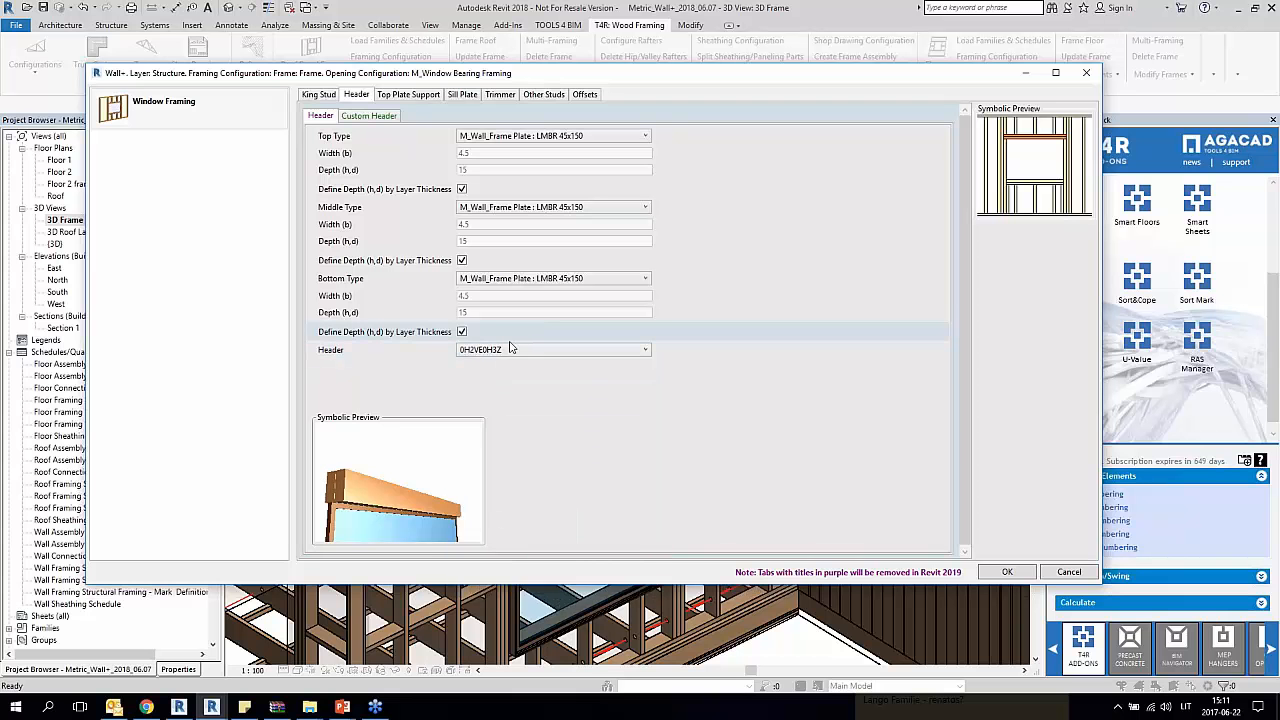
pyautogui.click(510, 349)
pyautogui.click(490, 537)
# Step: Set the window's header to Custom Header Type and open the custom header configuration
pyautogui.click(535, 350)
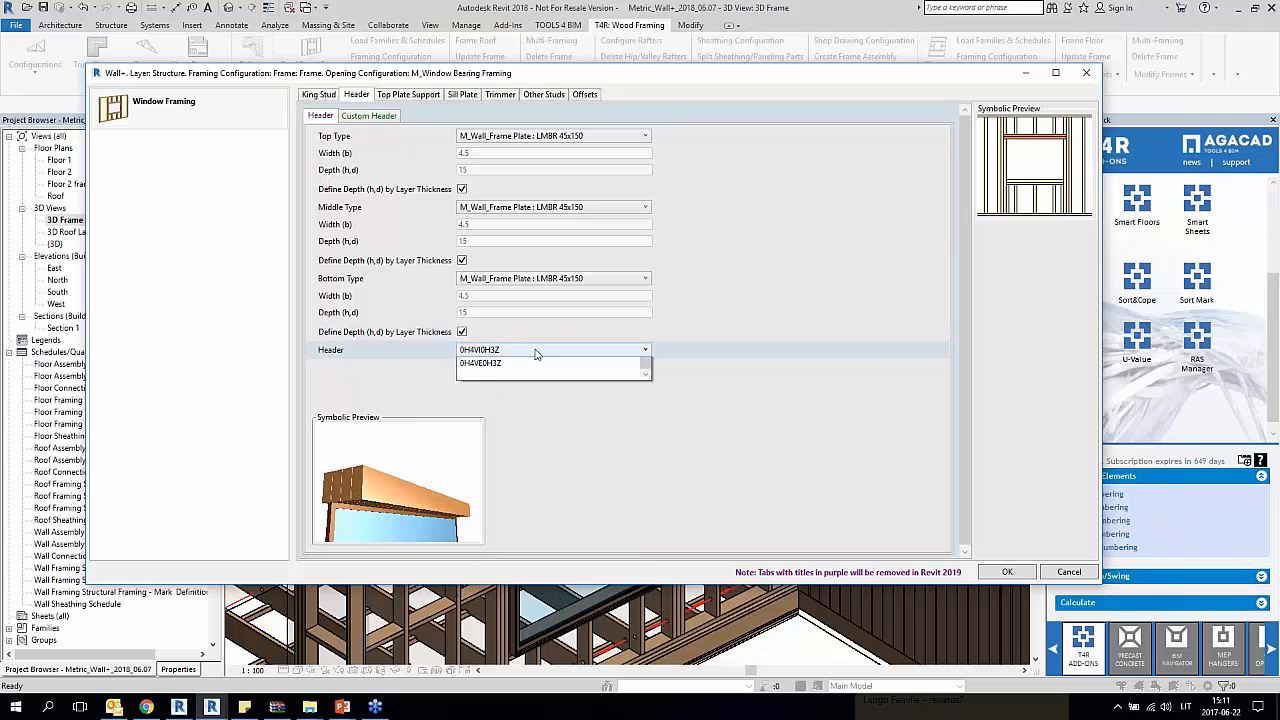
pyautogui.scroll(4, 490, 400)
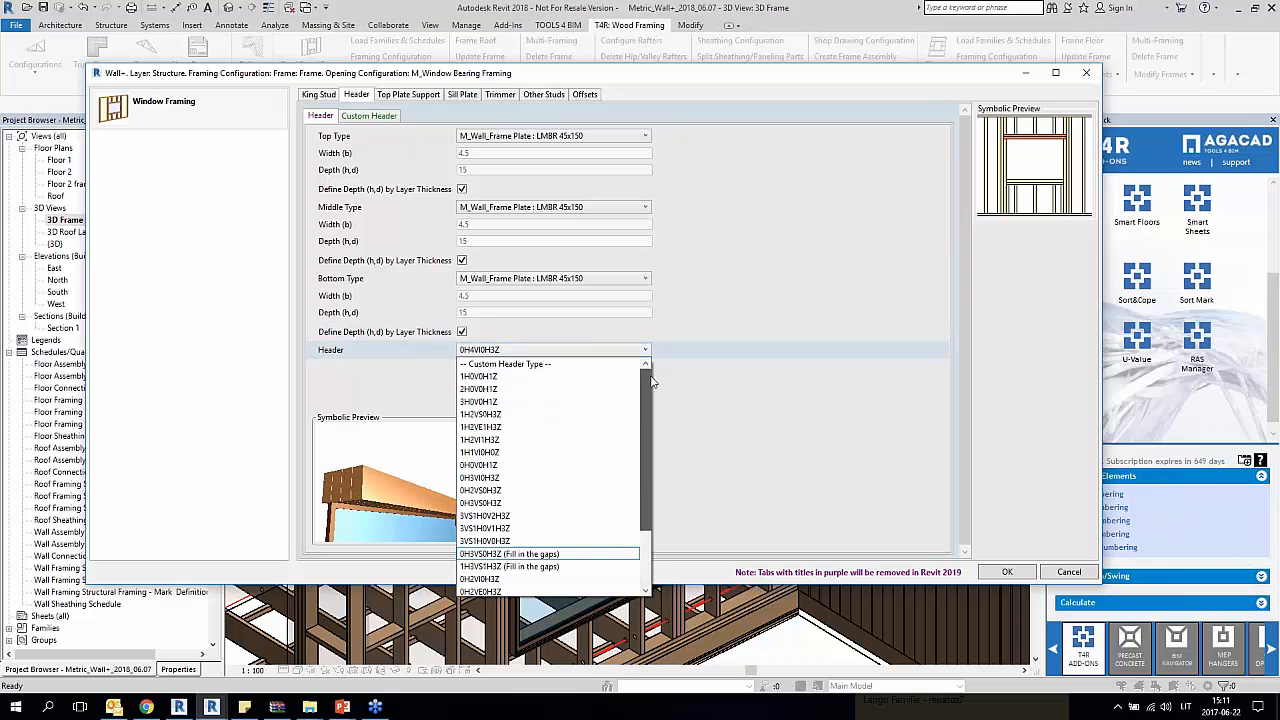
pyautogui.click(541, 366)
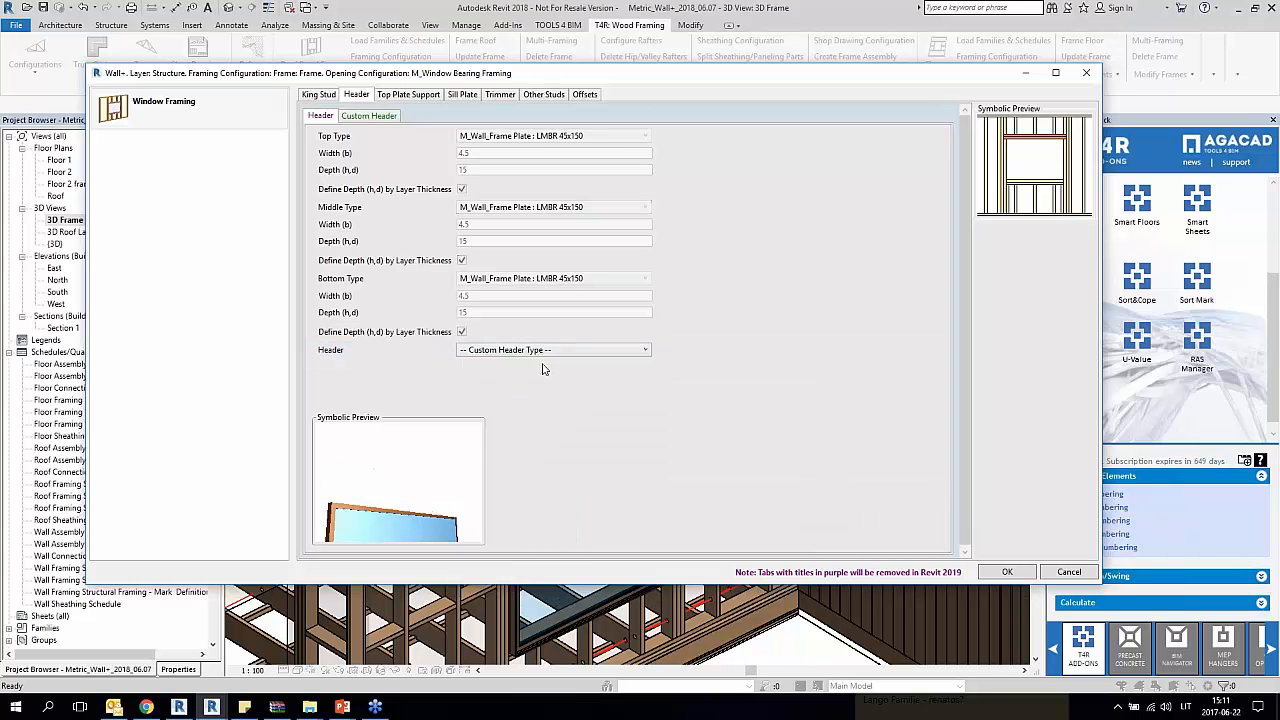
pyautogui.click(372, 119)
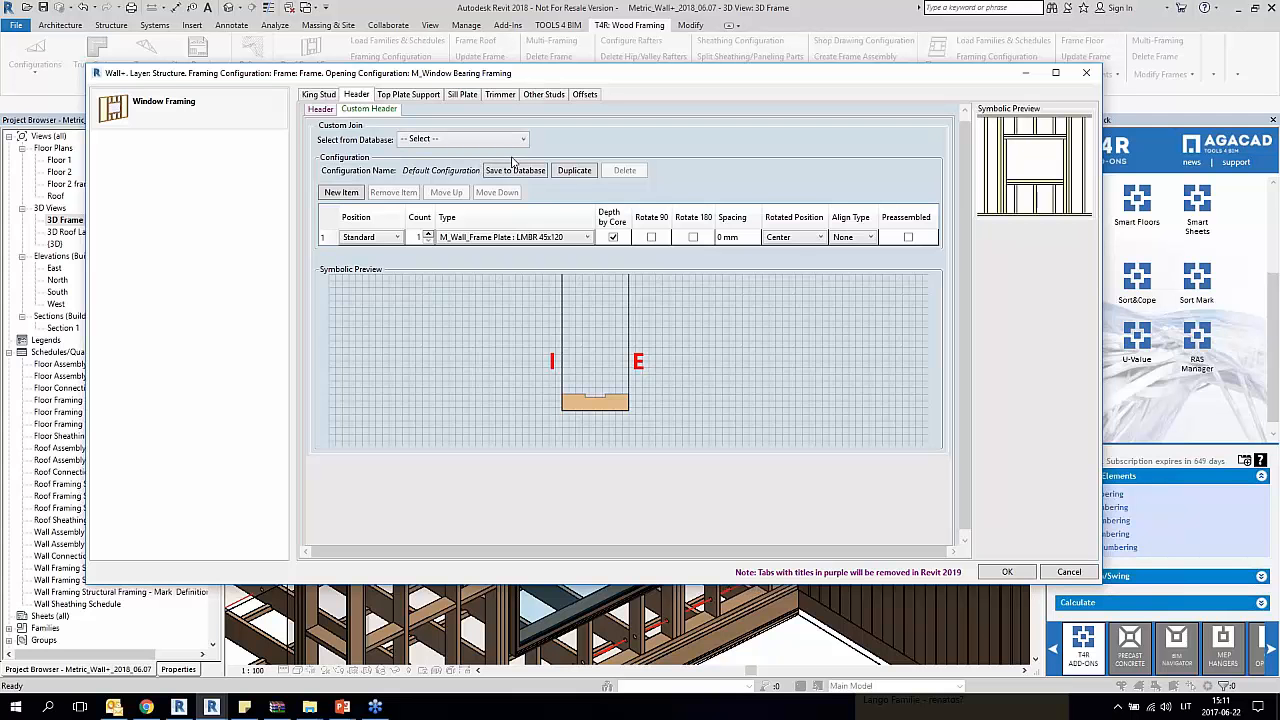
pyautogui.moveTo(682, 77); pyautogui.dragTo(516, 97)
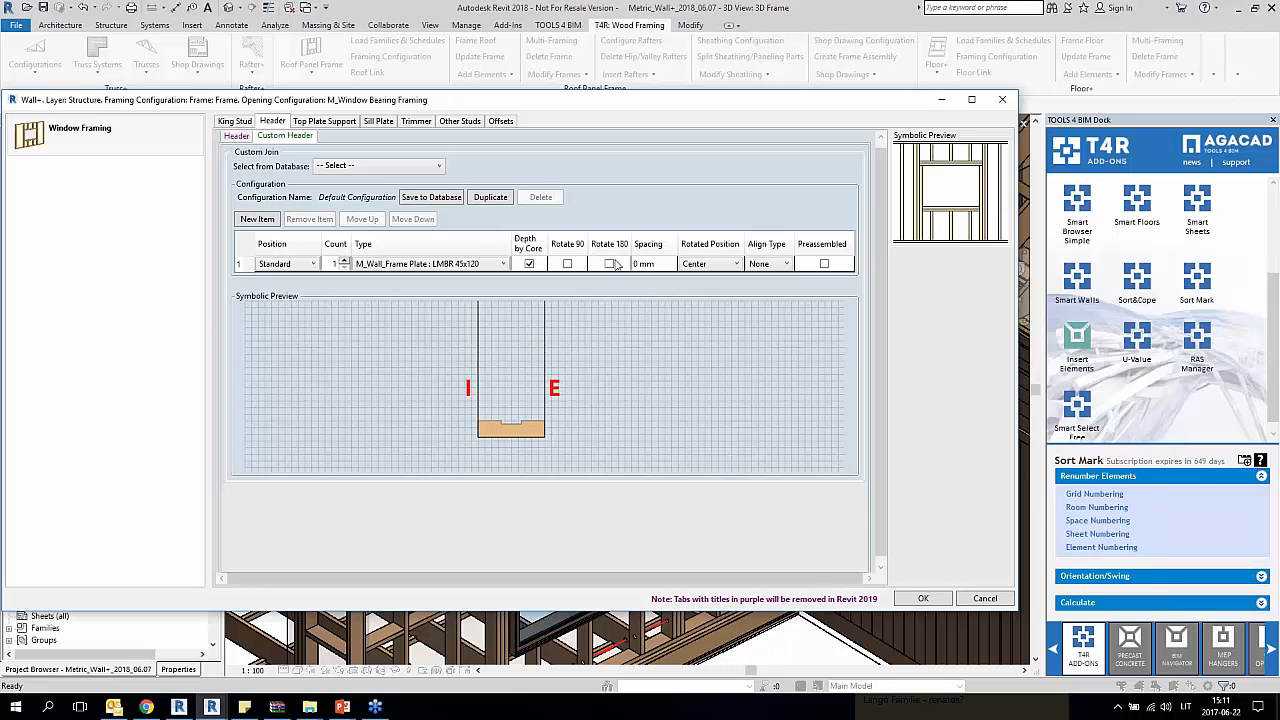
# Step: Review the Rotated Position and Align Type options of the custom header's first item
pyautogui.click(726, 264)
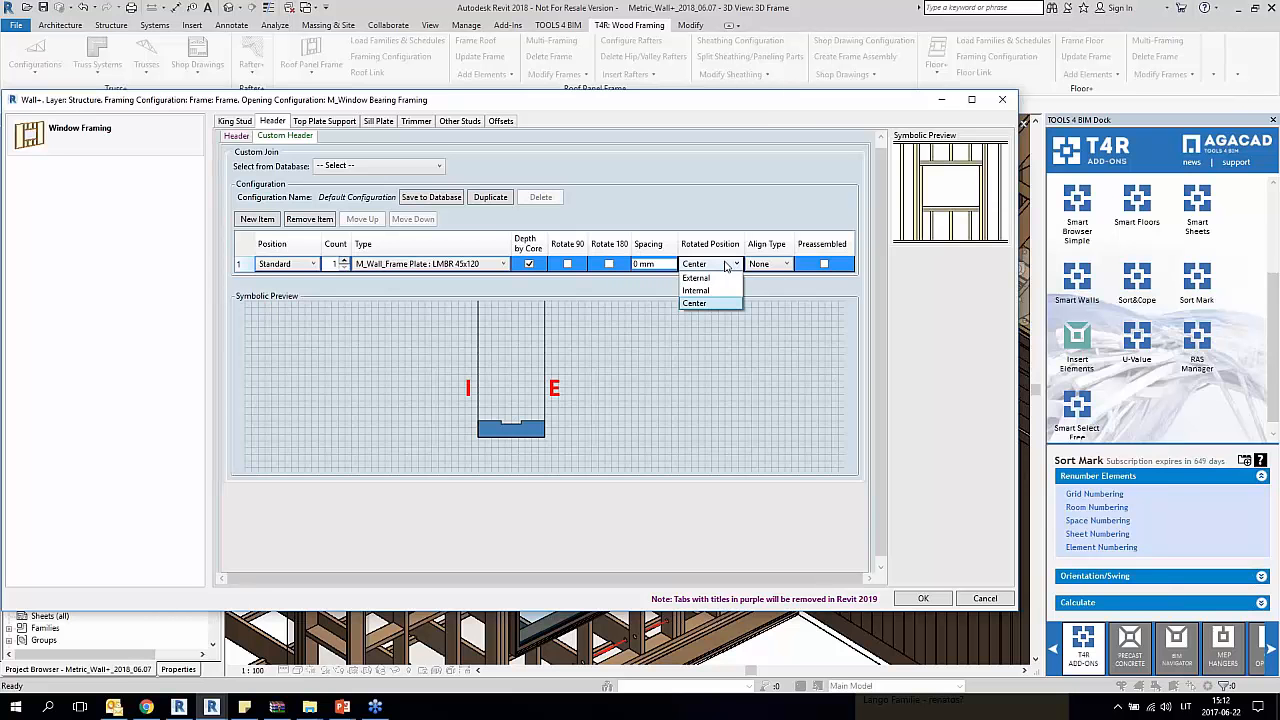
pyautogui.click(785, 269)
pyautogui.click(782, 268)
pyautogui.click(782, 268)
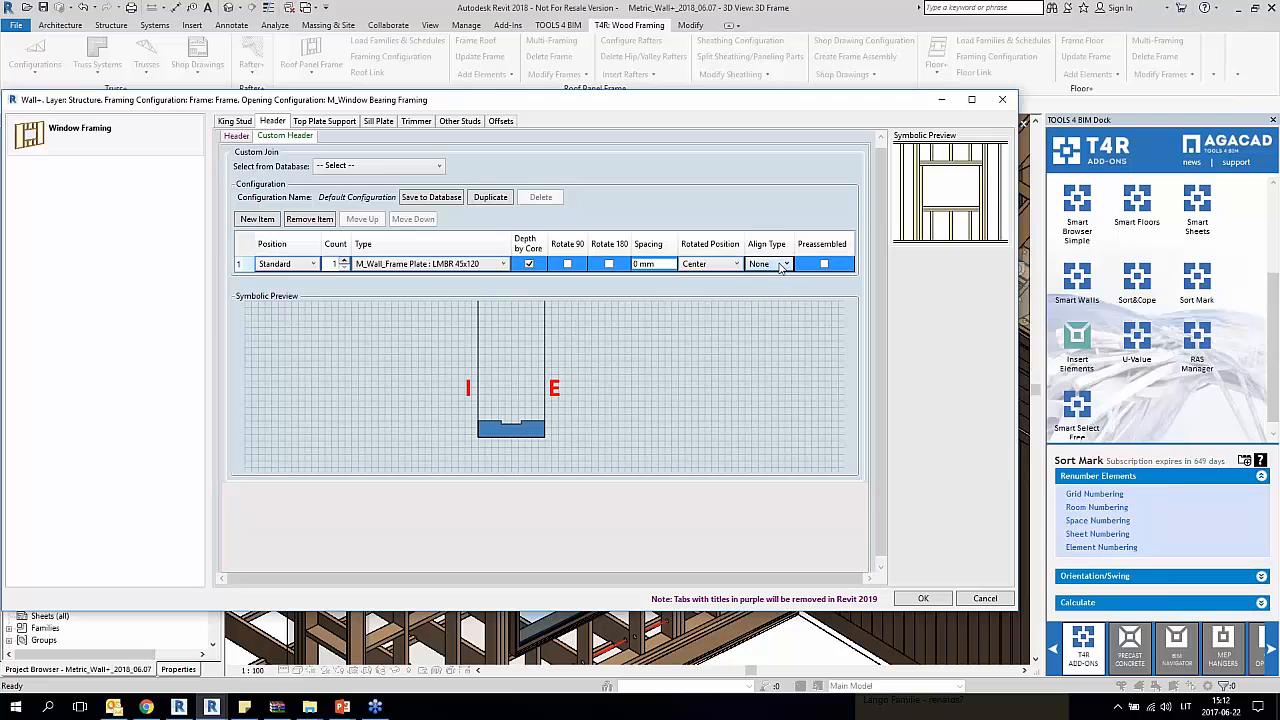
# Step: Load the saved Default Configuration from the database into the window's custom header
pyautogui.click(386, 167)
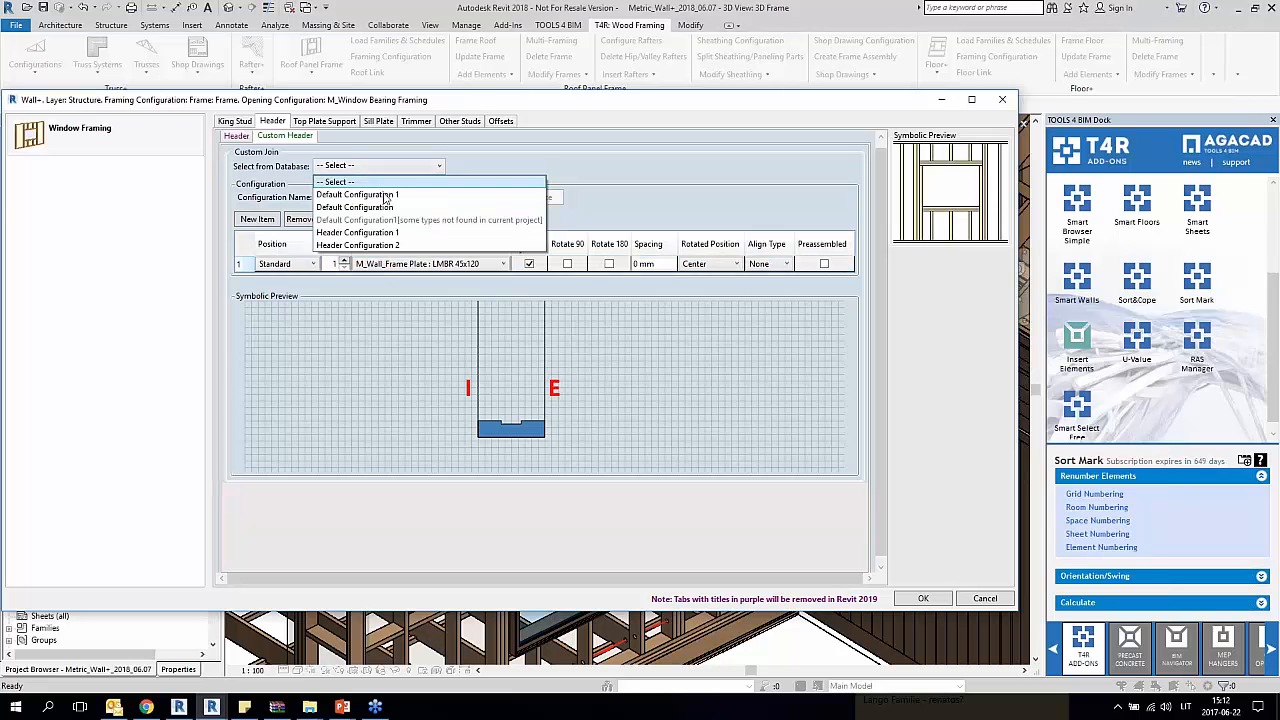
pyautogui.click(387, 196)
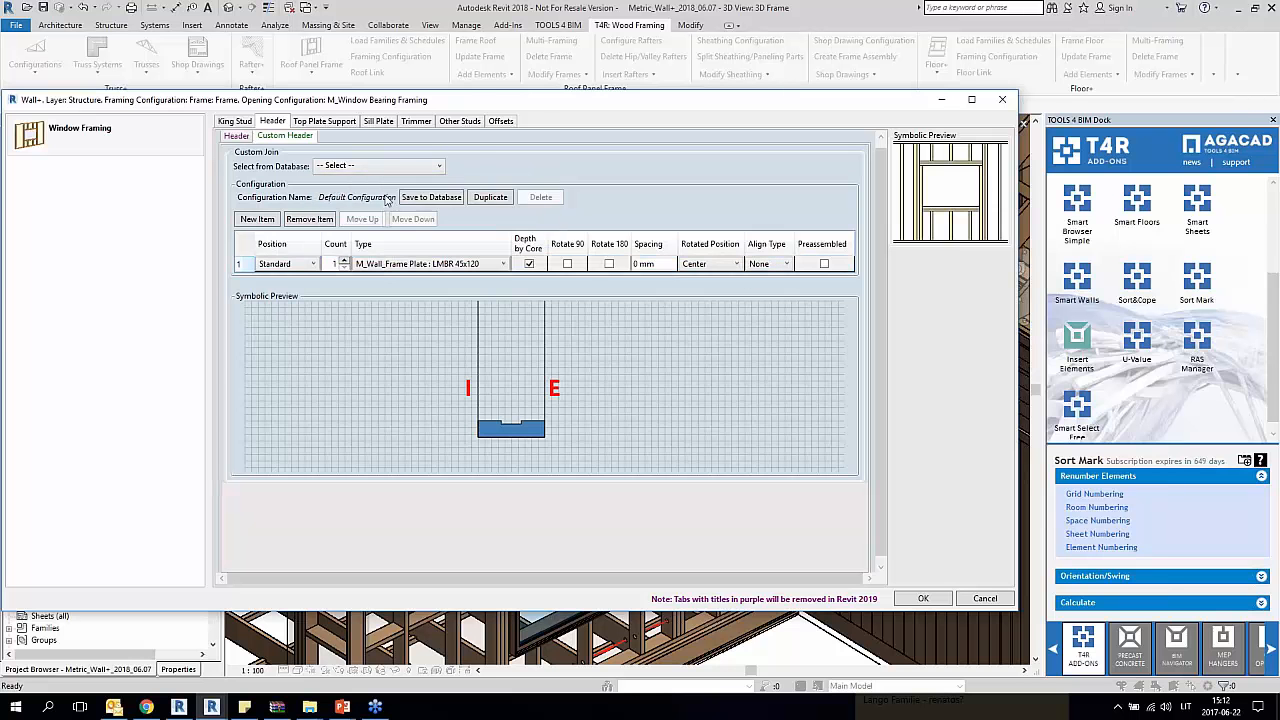
pyautogui.click(390, 172)
pyautogui.click(392, 201)
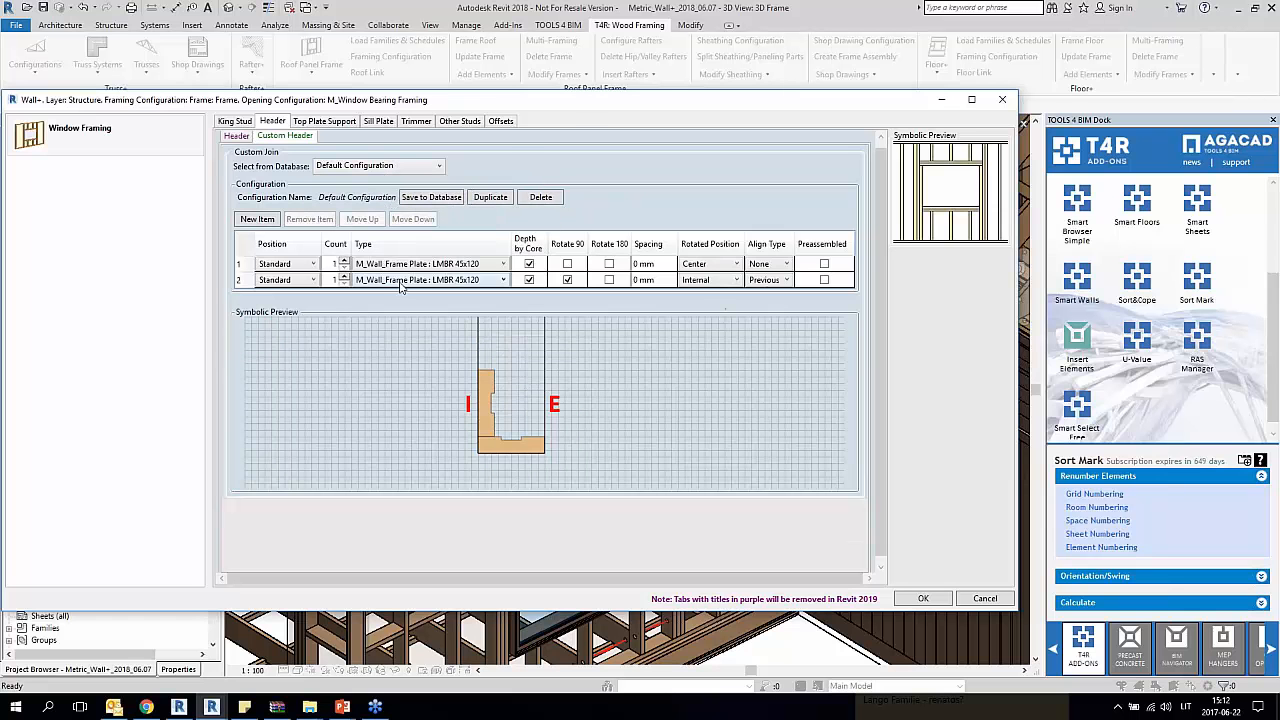
# Step: Examine the custom header's second item in the symbolic preview and review its Align Type options
pyautogui.click(242, 281)
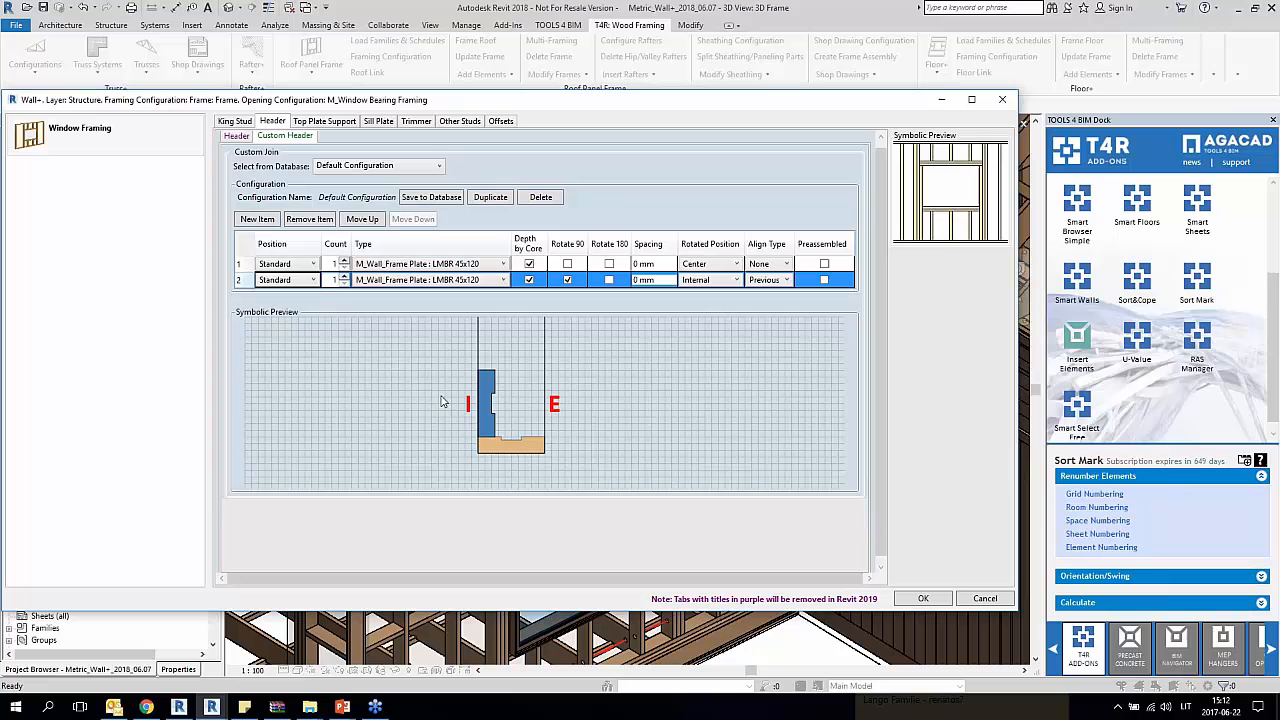
pyautogui.click(788, 281)
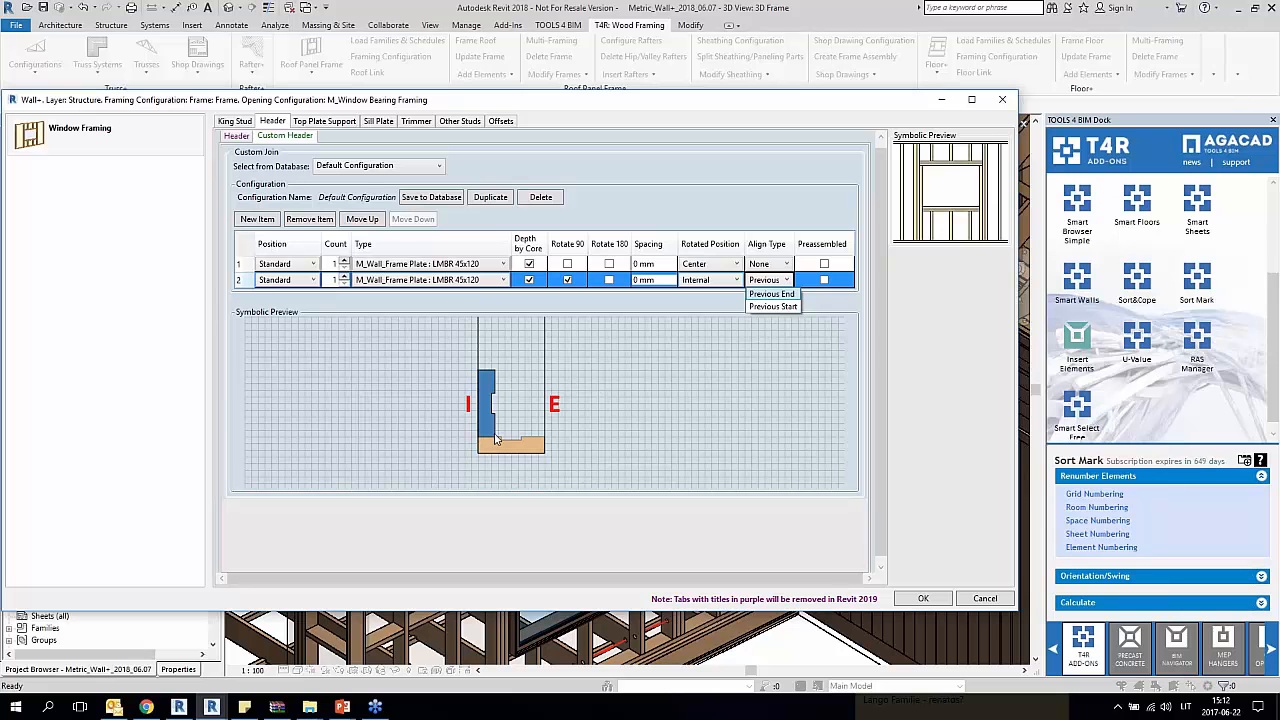
pyautogui.click(449, 376)
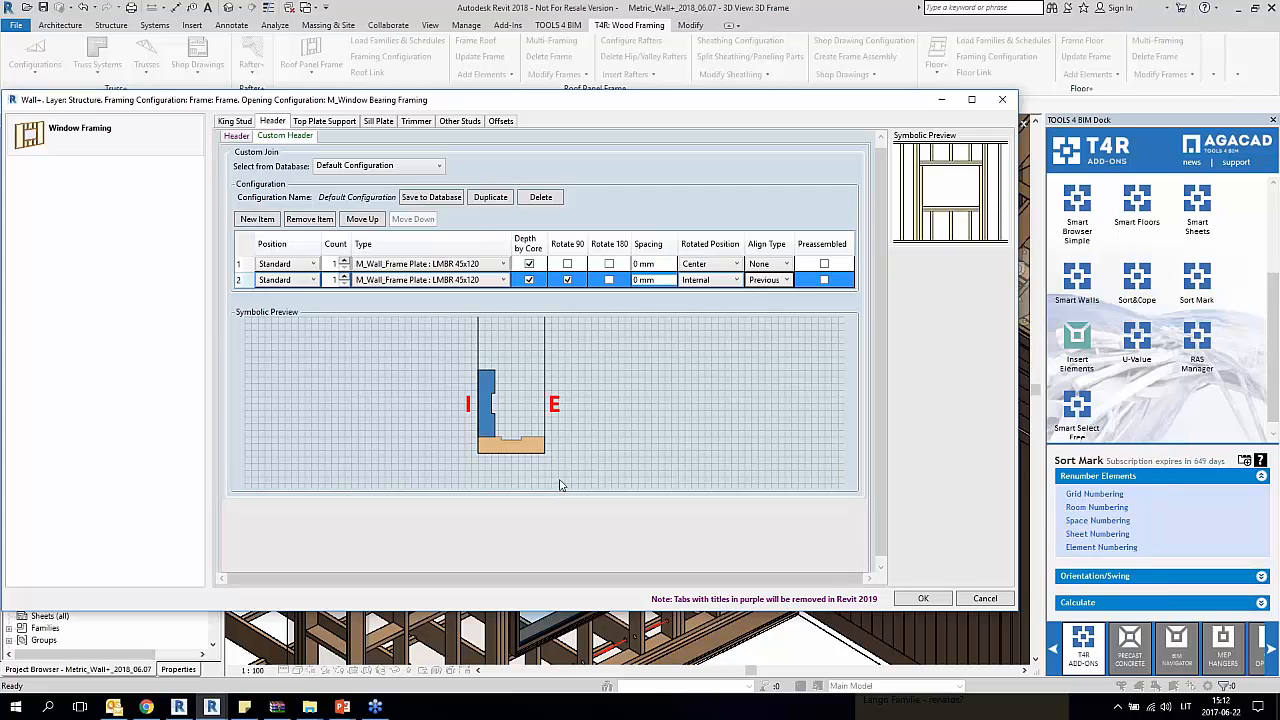
# Step: Duplicate the custom header configuration under the name Default Configuration 5
pyautogui.click(488, 199)
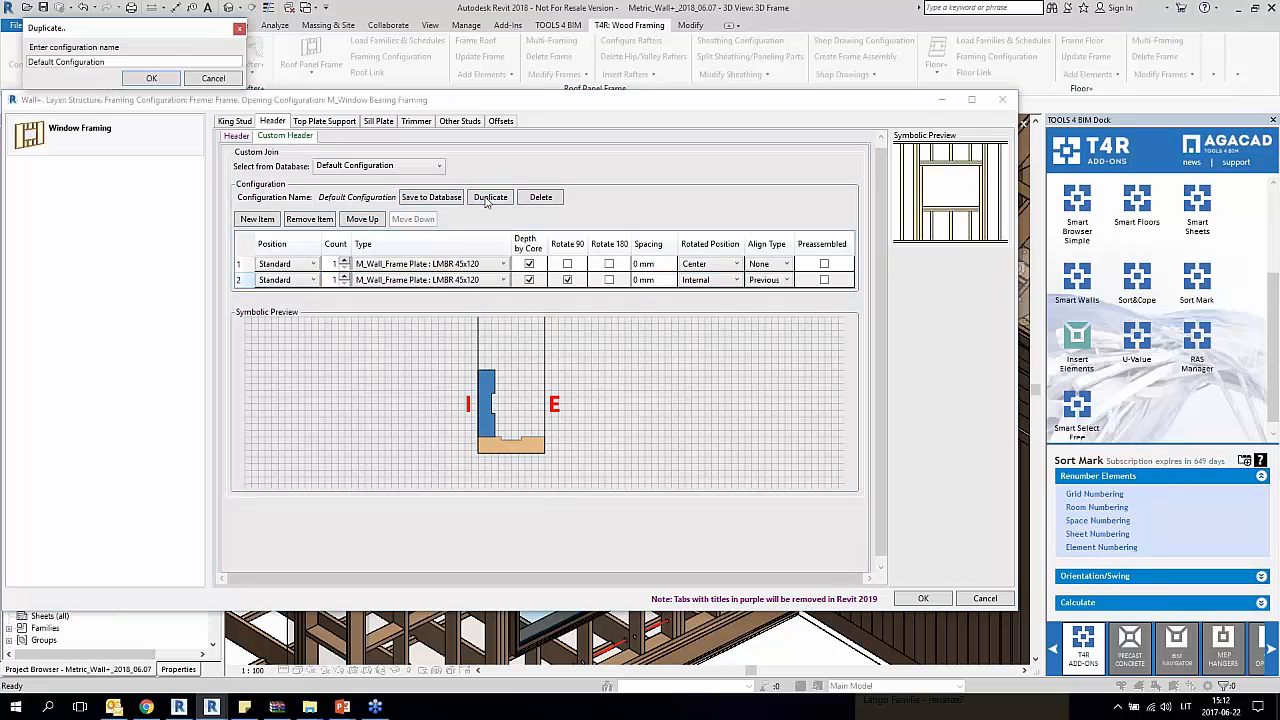
pyautogui.moveTo(150, 33); pyautogui.dragTo(498, 228)
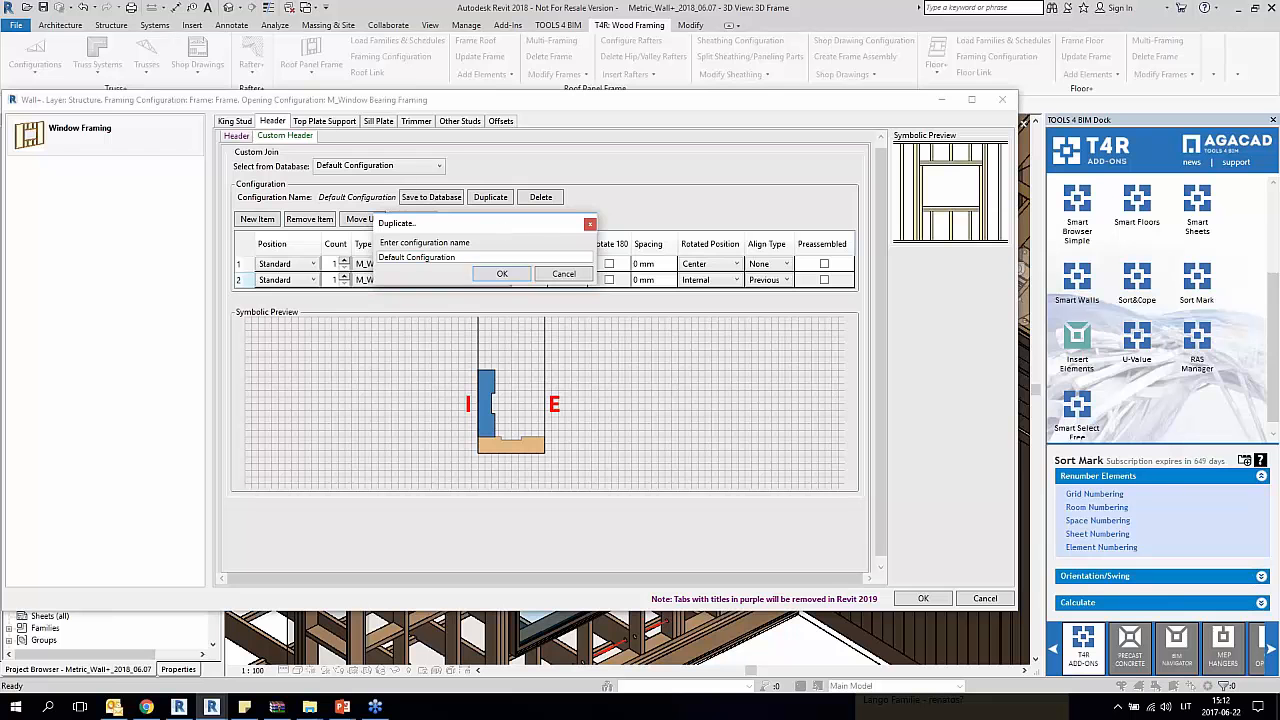
pyautogui.click(466, 257)
pyautogui.click(510, 274)
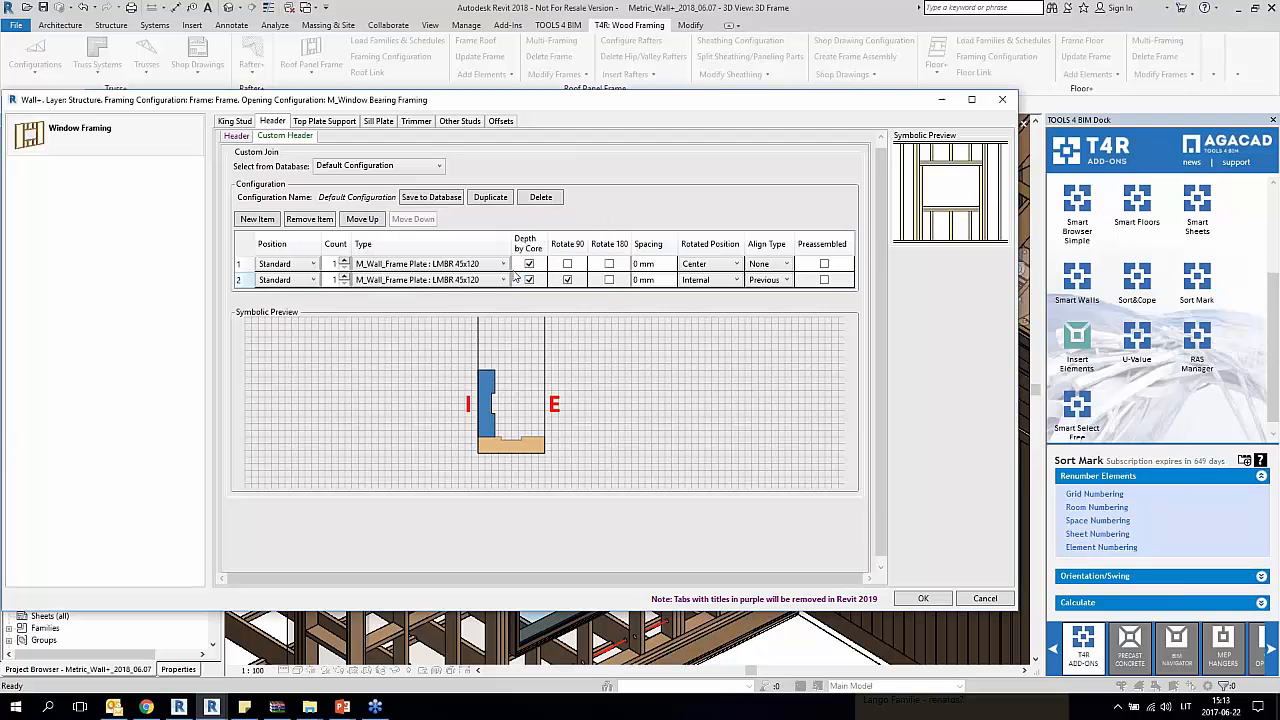
# Step: Set the count of the custom header's first item to 2
pyautogui.click(242, 281)
pyautogui.click(240, 264)
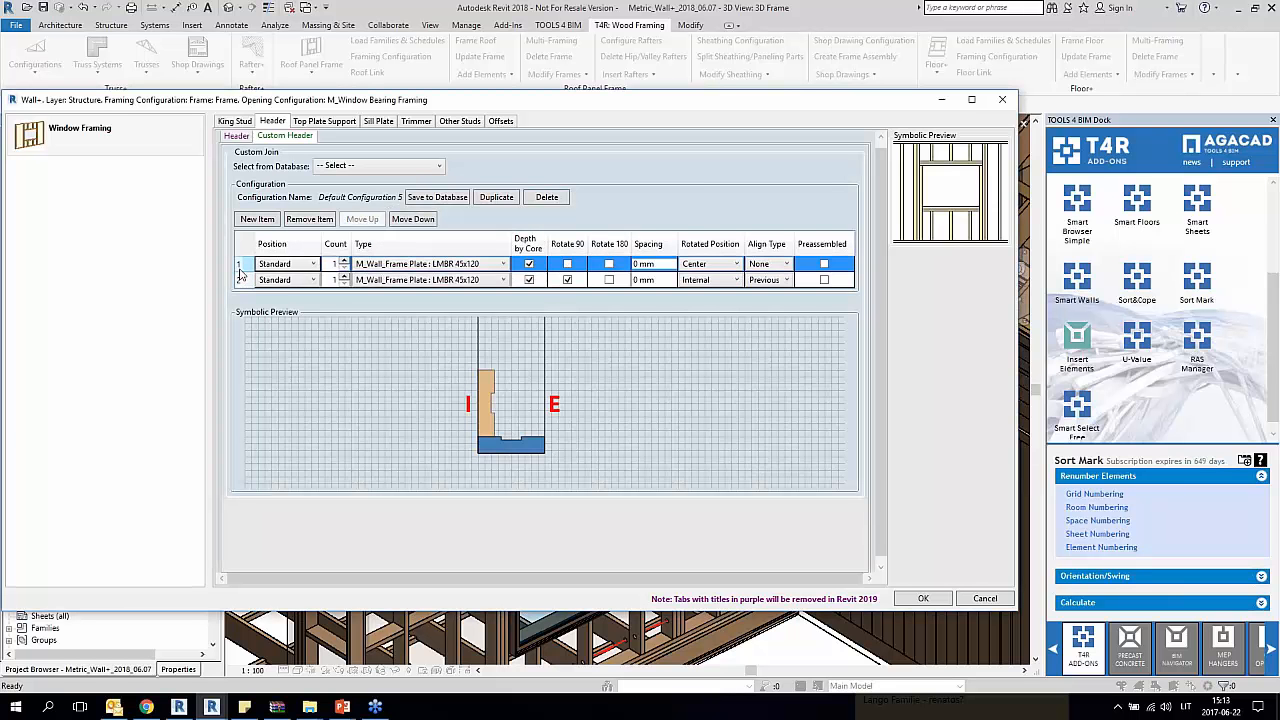
pyautogui.write('2')
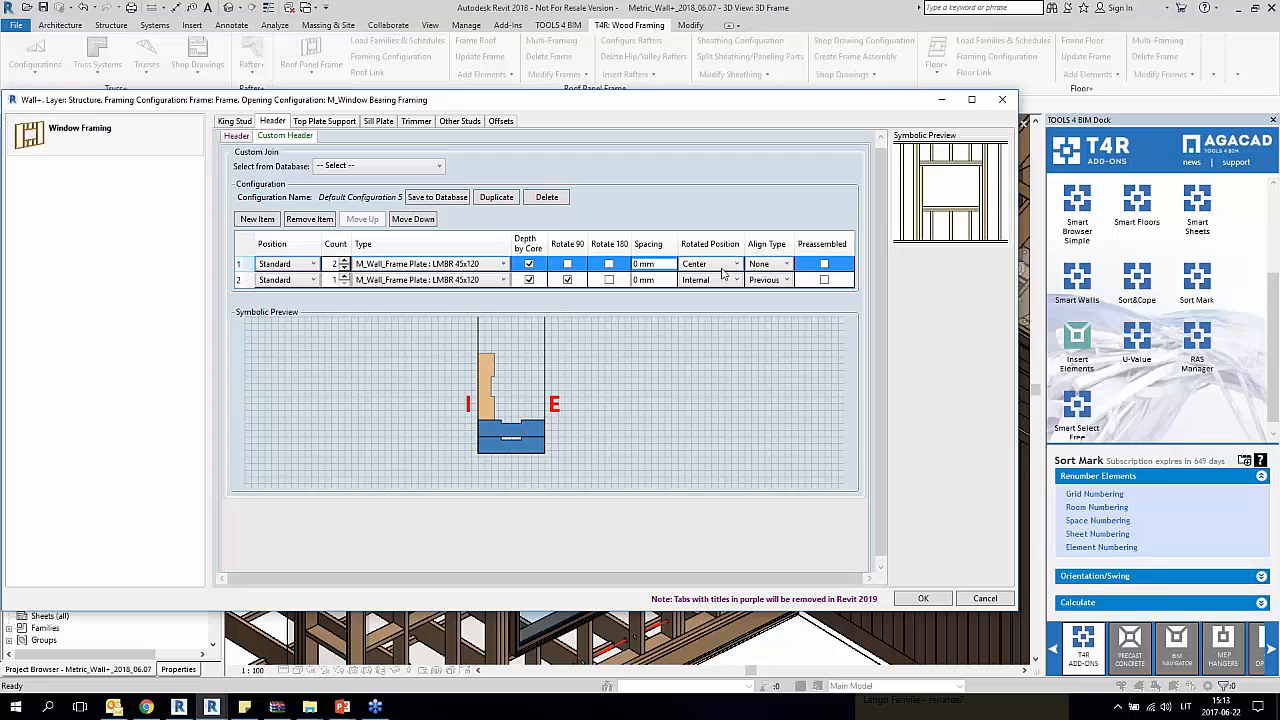
# Step: Add a third item to the custom header and enable Depth by Core, Rotate 90 and Rotate 180 for it
pyautogui.click(242, 281)
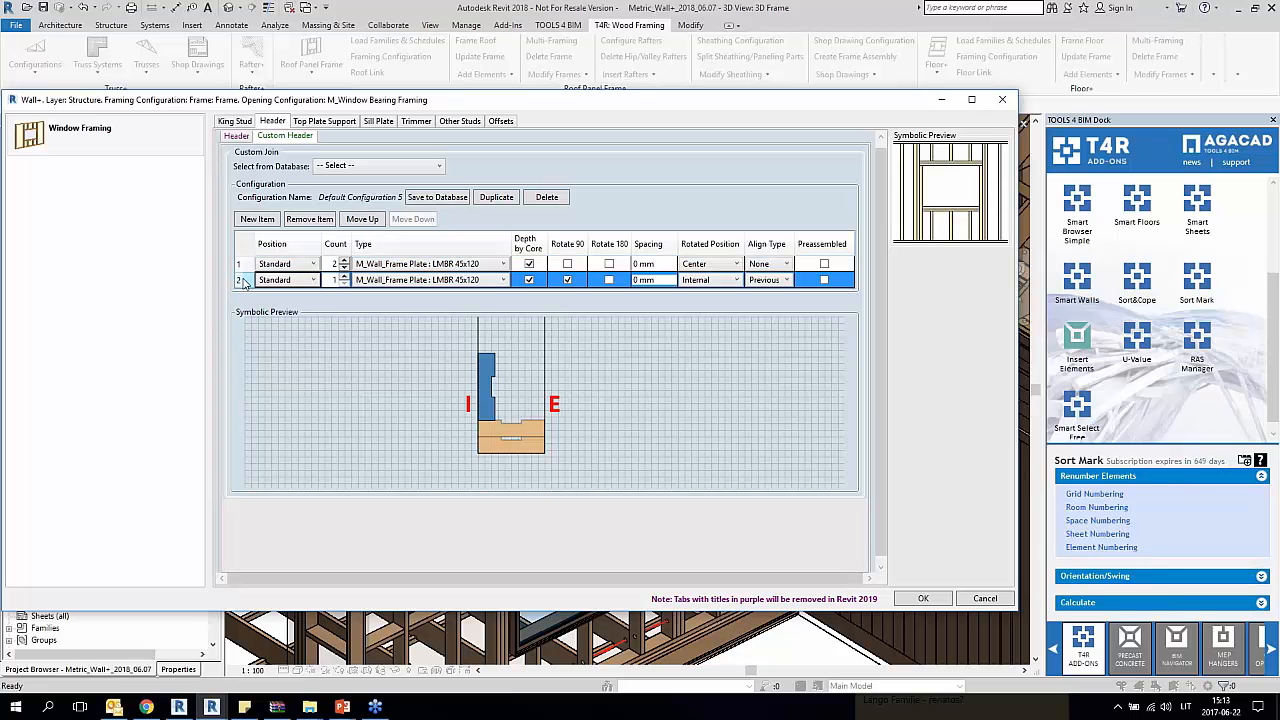
pyautogui.click(253, 220)
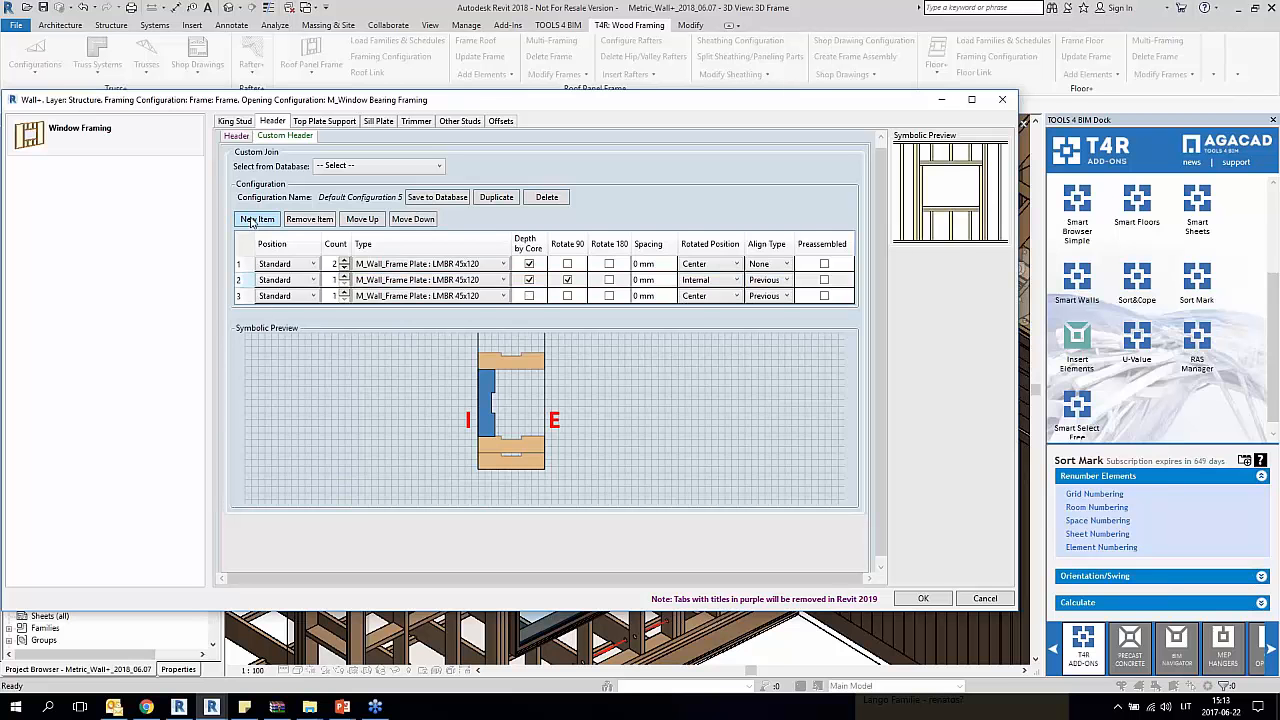
pyautogui.click(241, 297)
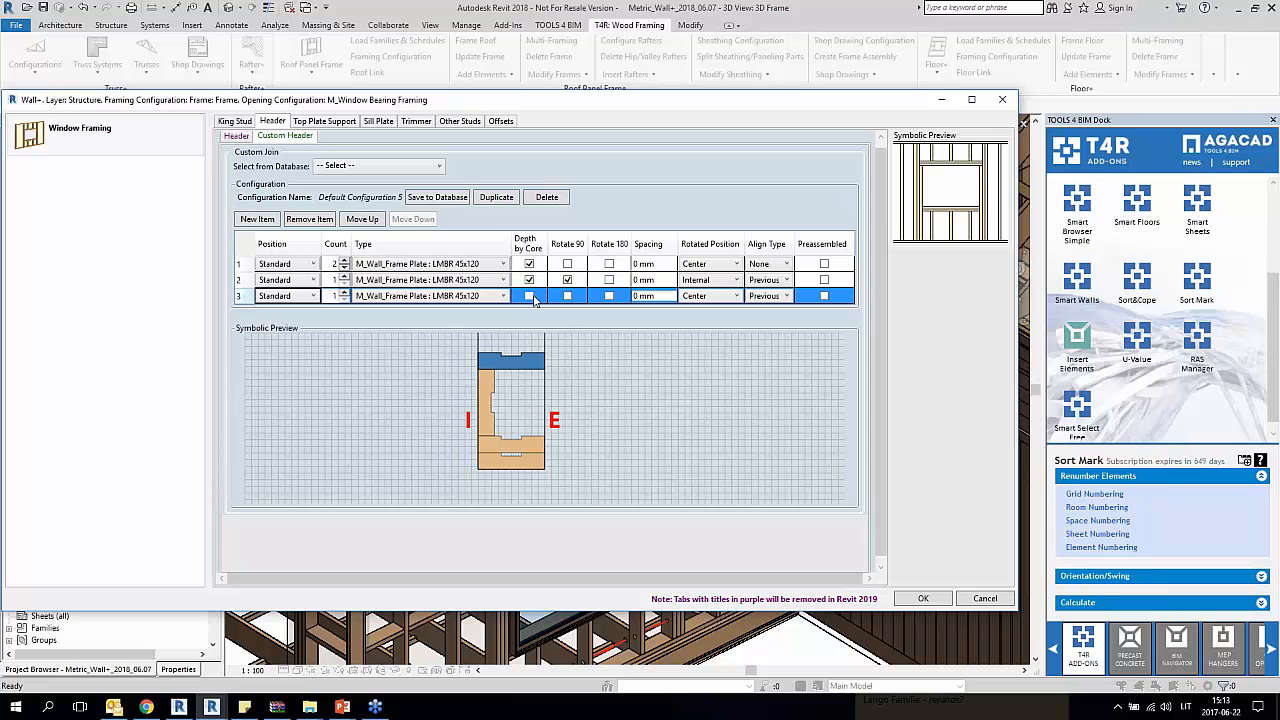
pyautogui.click(530, 298)
pyautogui.click(567, 297)
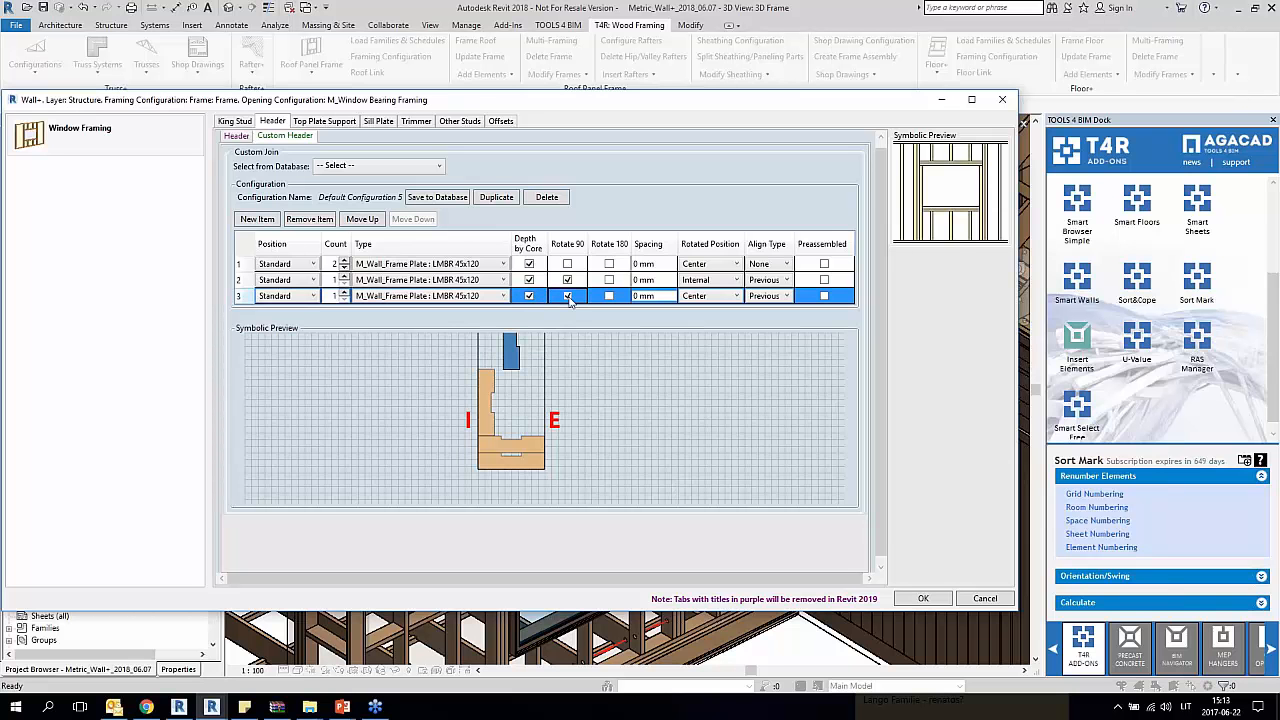
pyautogui.click(609, 297)
# Step: Set the third header item's Rotated Position to External and its Align Type to Previous Start
pyautogui.click(719, 300)
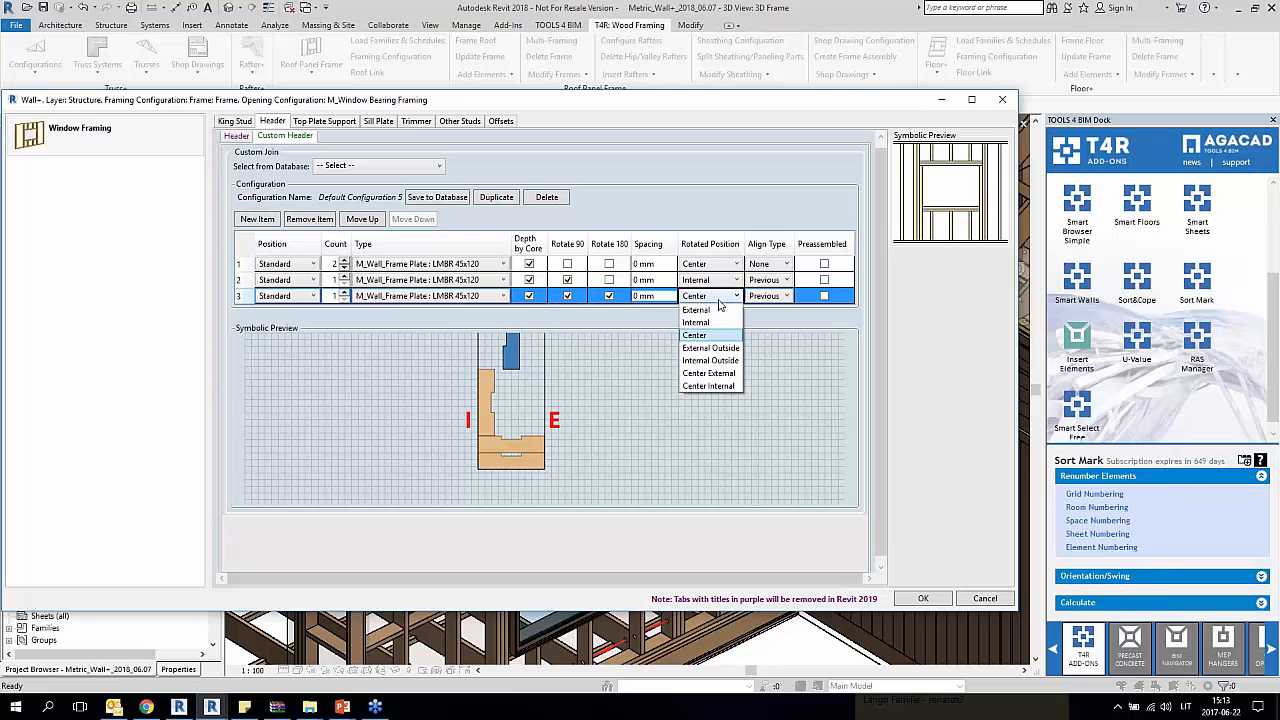
pyautogui.click(713, 310)
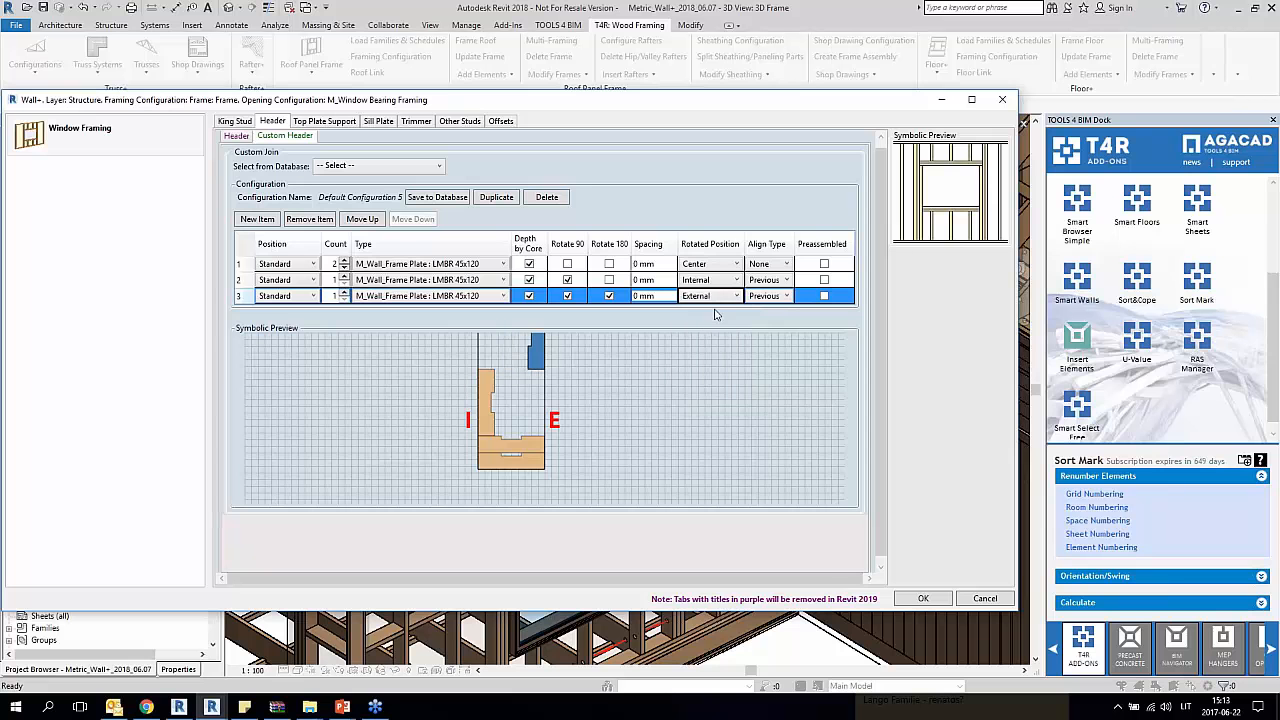
pyautogui.click(774, 298)
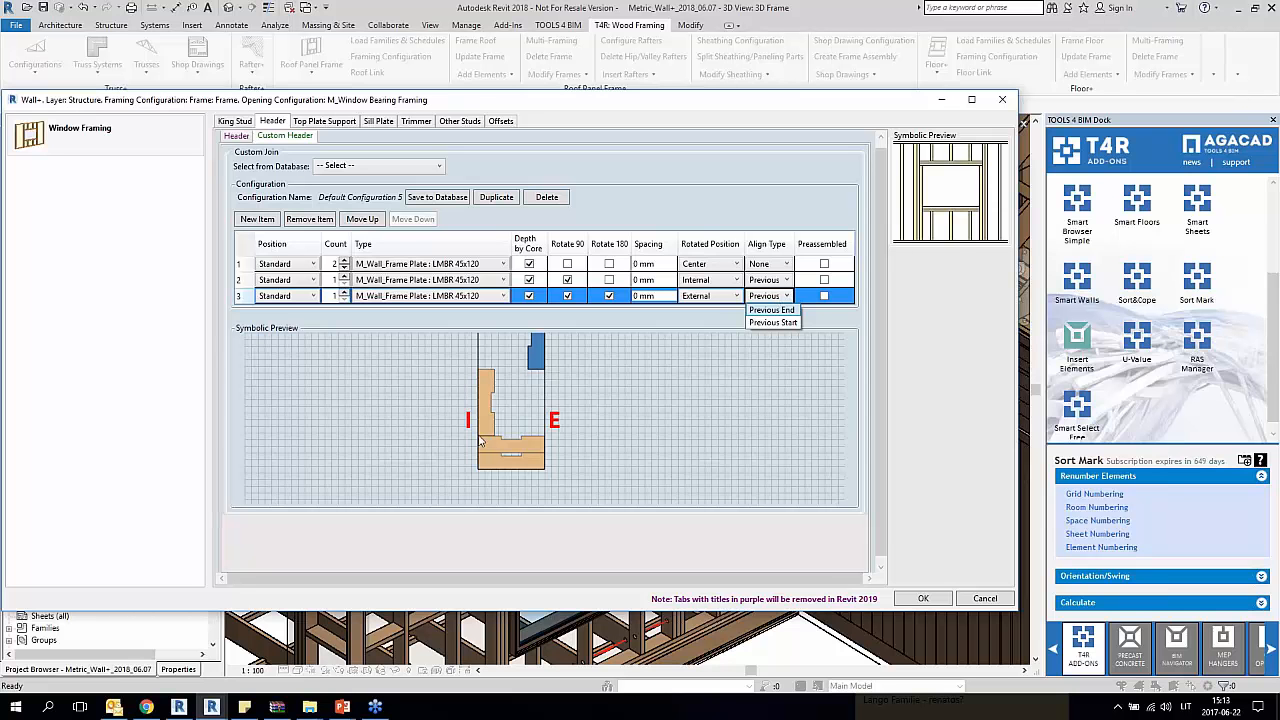
pyautogui.click(777, 323)
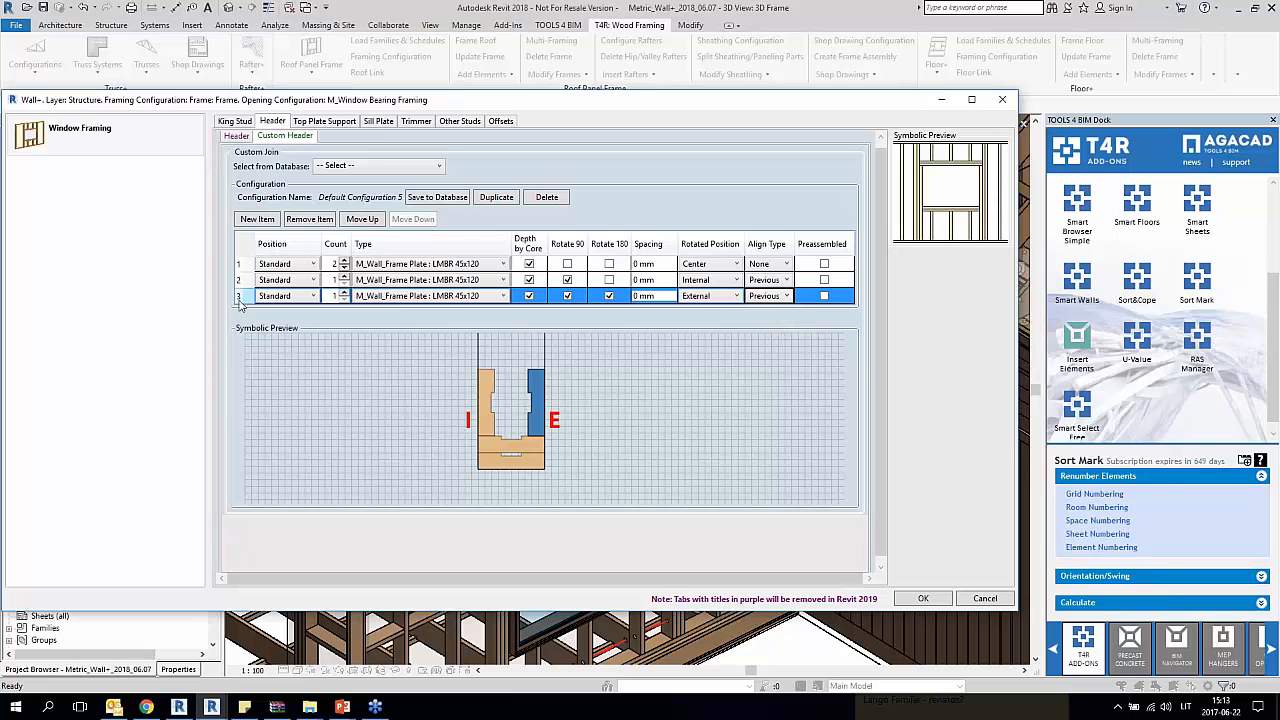
# Step: Add a fourth item to the custom header with Depth by Core and Rotate 180 enabled
pyautogui.click(257, 219)
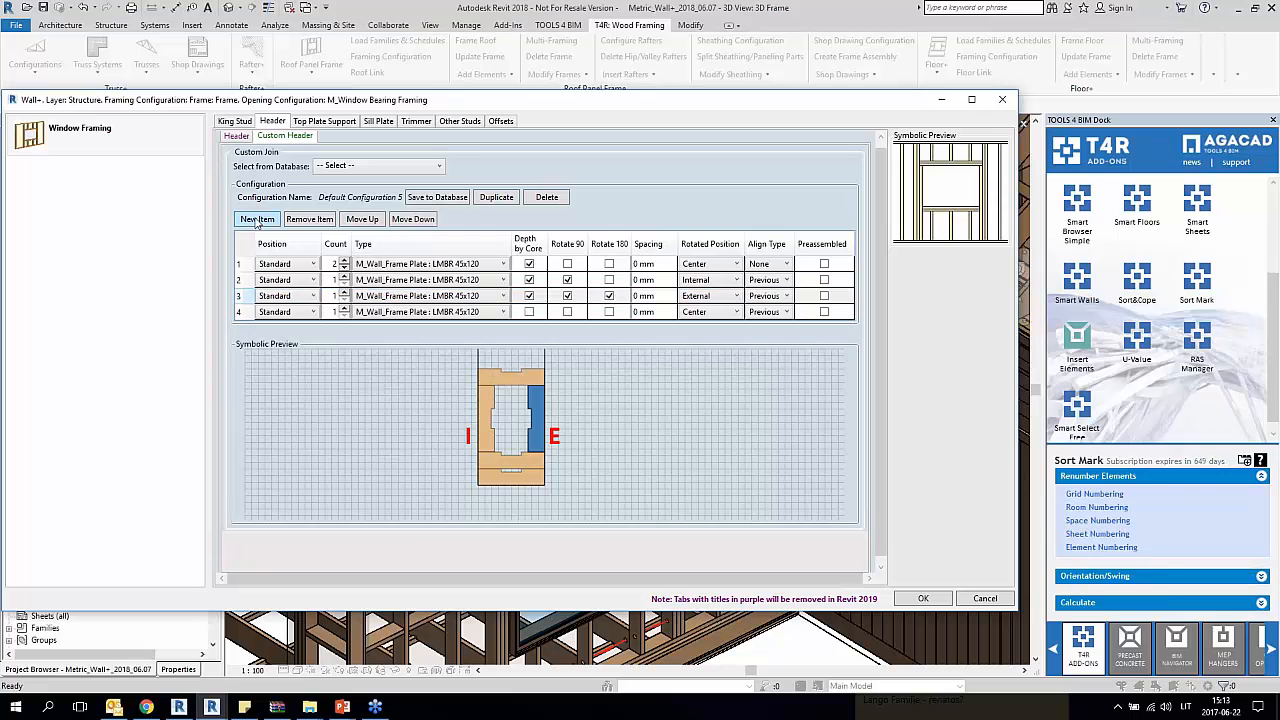
pyautogui.click(246, 312)
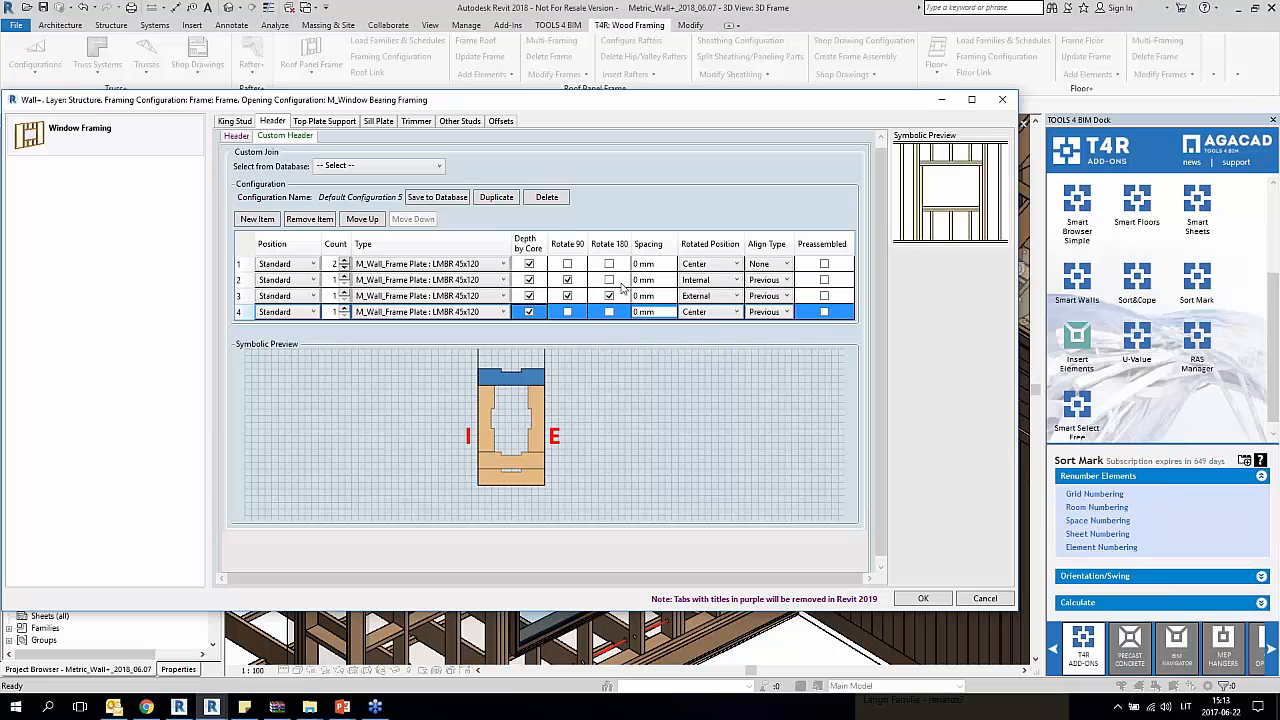
pyautogui.click(609, 312)
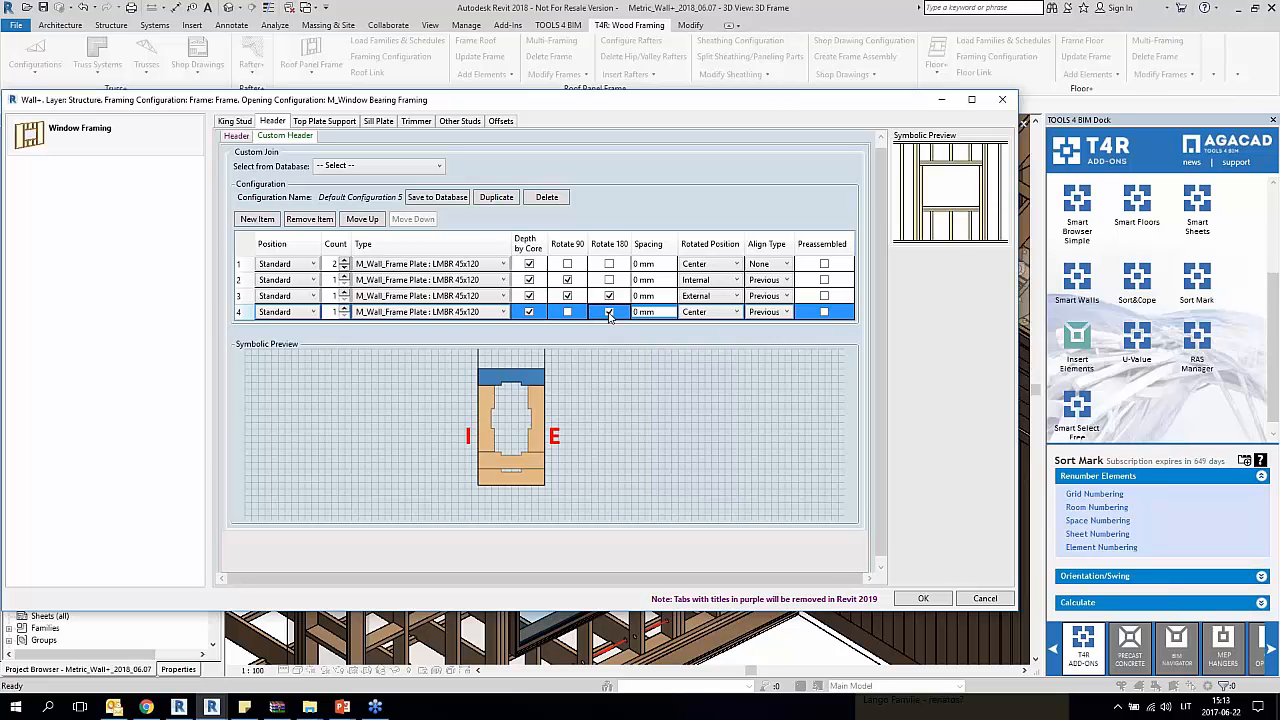
# Step: Save the custom header configuration to the database and apply it to the window opening's framing
pyautogui.click(452, 199)
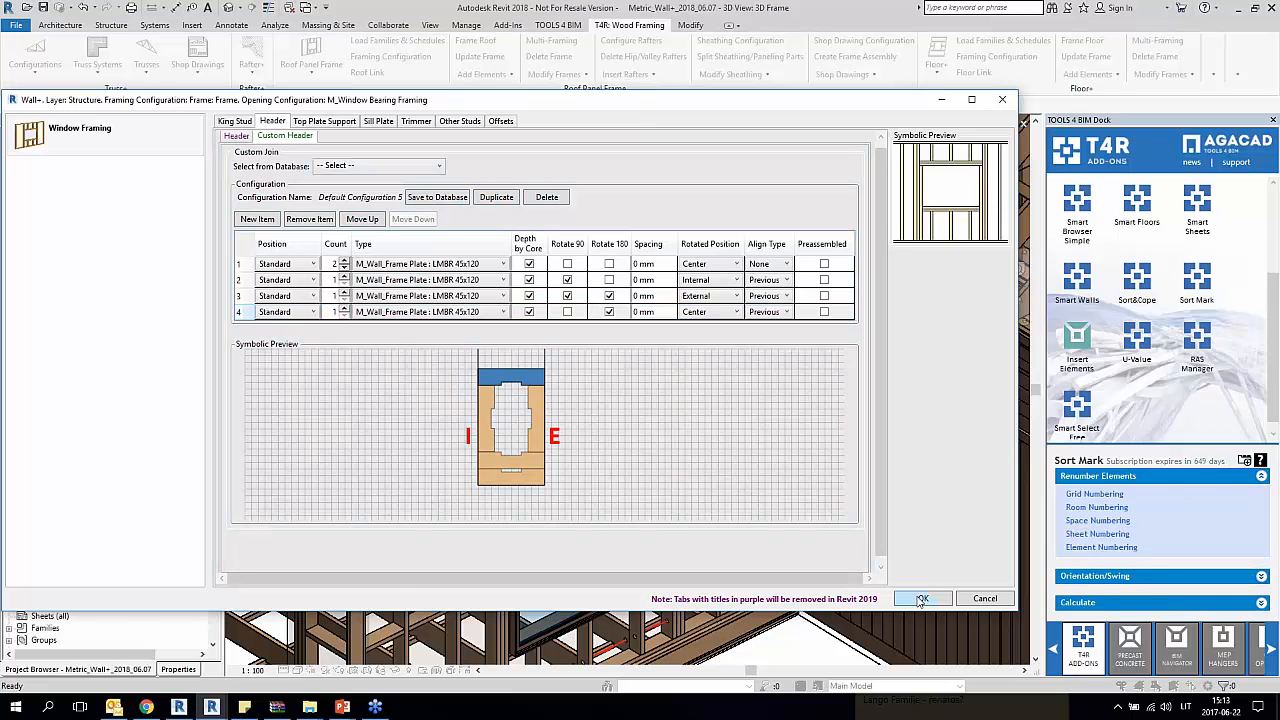
pyautogui.click(921, 599)
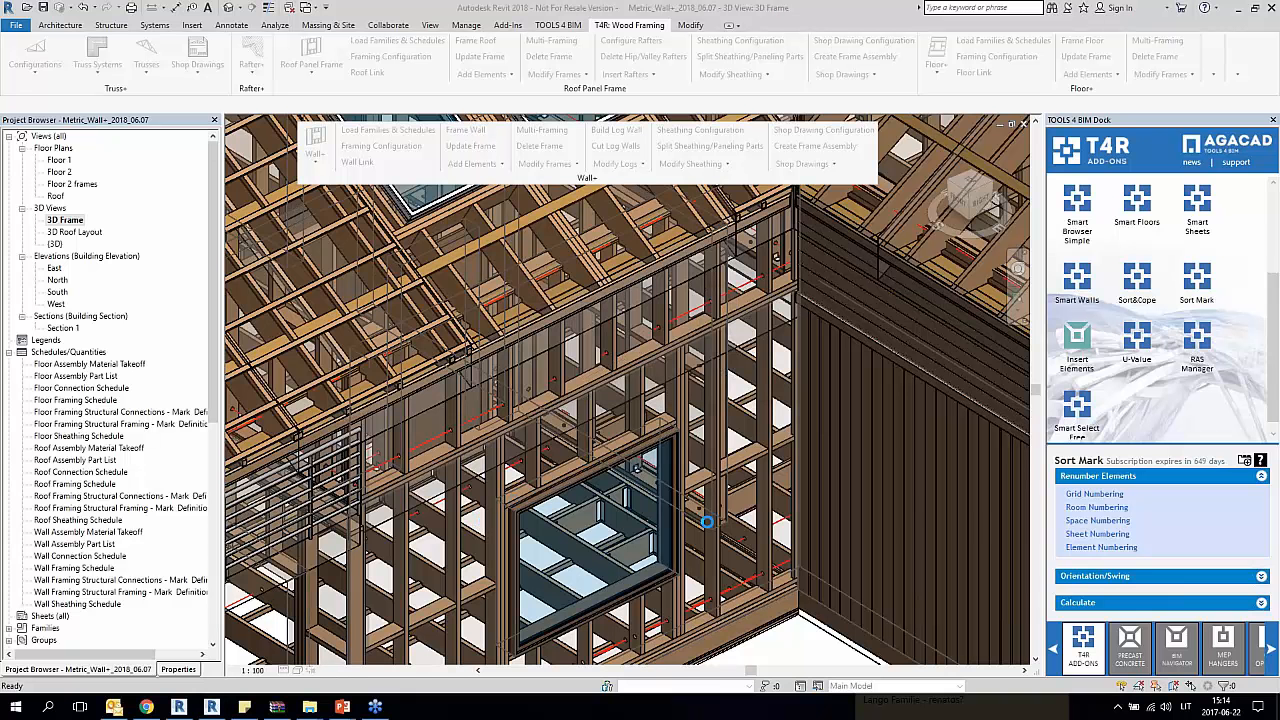
# Step: Inspect the individual framing members of the custom header above the window in the 3D Frame view
pyautogui.scroll(4, 561, 474)
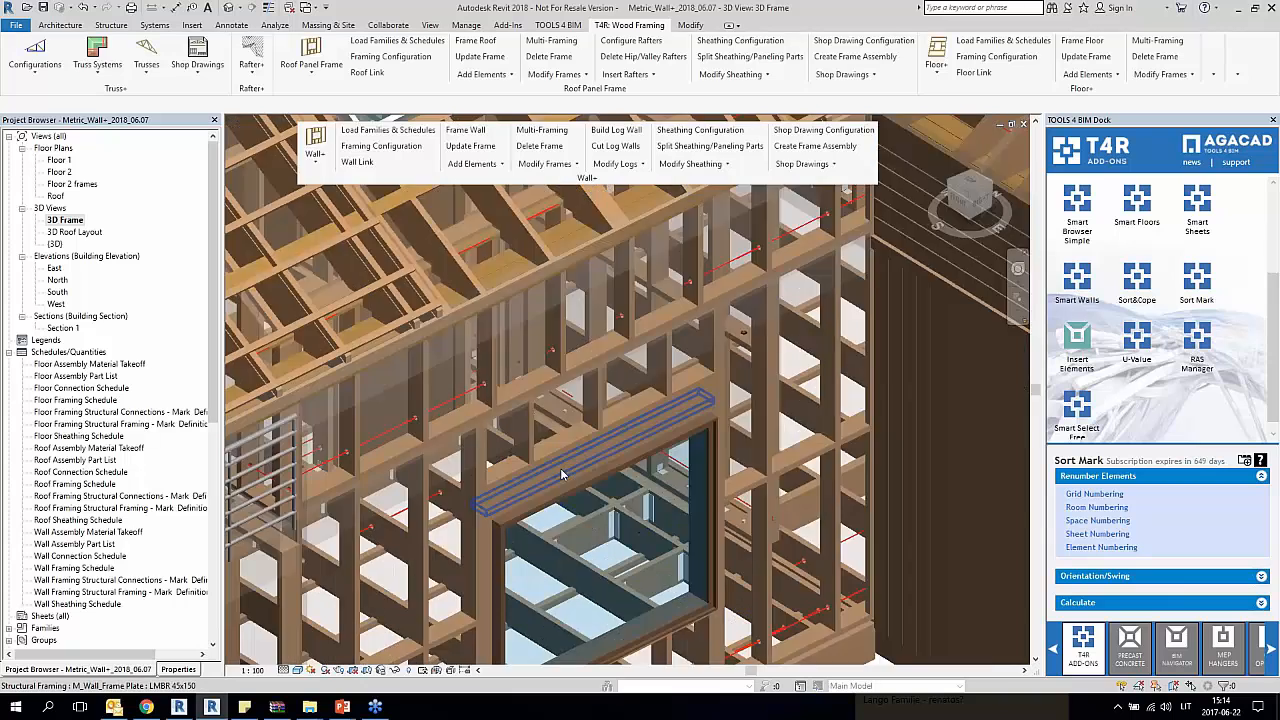
pyautogui.click(558, 447)
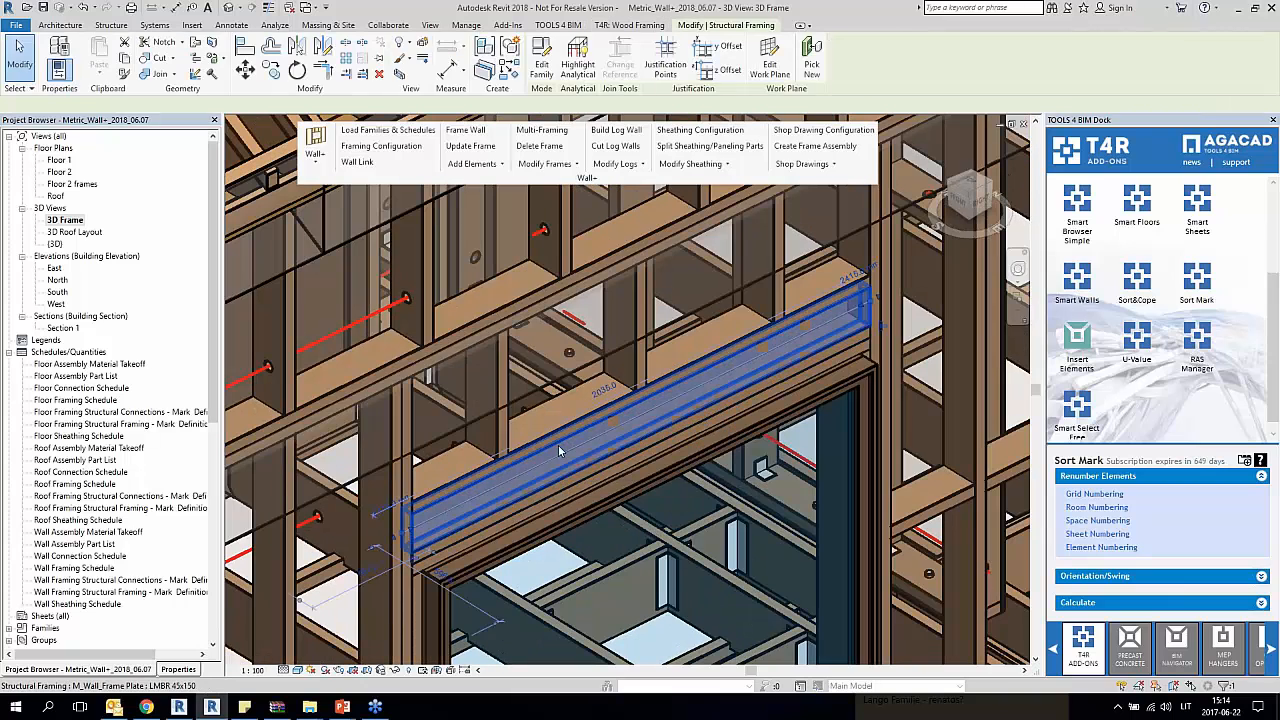
pyautogui.moveTo(558, 447)
pyautogui.keyDown('shift'); pyautogui.mouseDown(button='middle')
pyautogui.moveTo(652, 424)
pyautogui.moveTo(562, 398)
pyautogui.moveTo(546, 450)
pyautogui.mouseUp(button='middle'); pyautogui.keyUp('shift')
pyautogui.click(567, 360)
pyautogui.scroll(-3, 567, 360)
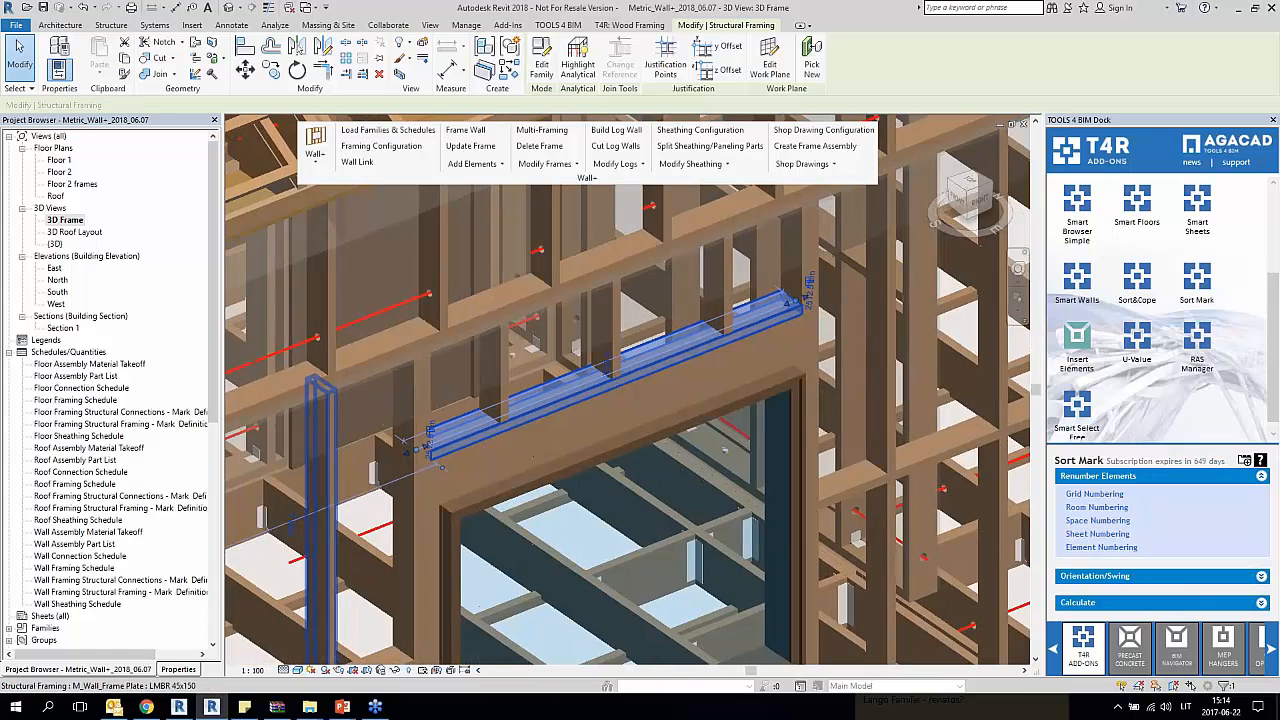
pyautogui.press('Escape')
# Step: Bring the two roof windows into view and float the Roof Panel Frame tools over the model
pyautogui.scroll(-5, 546, 455)
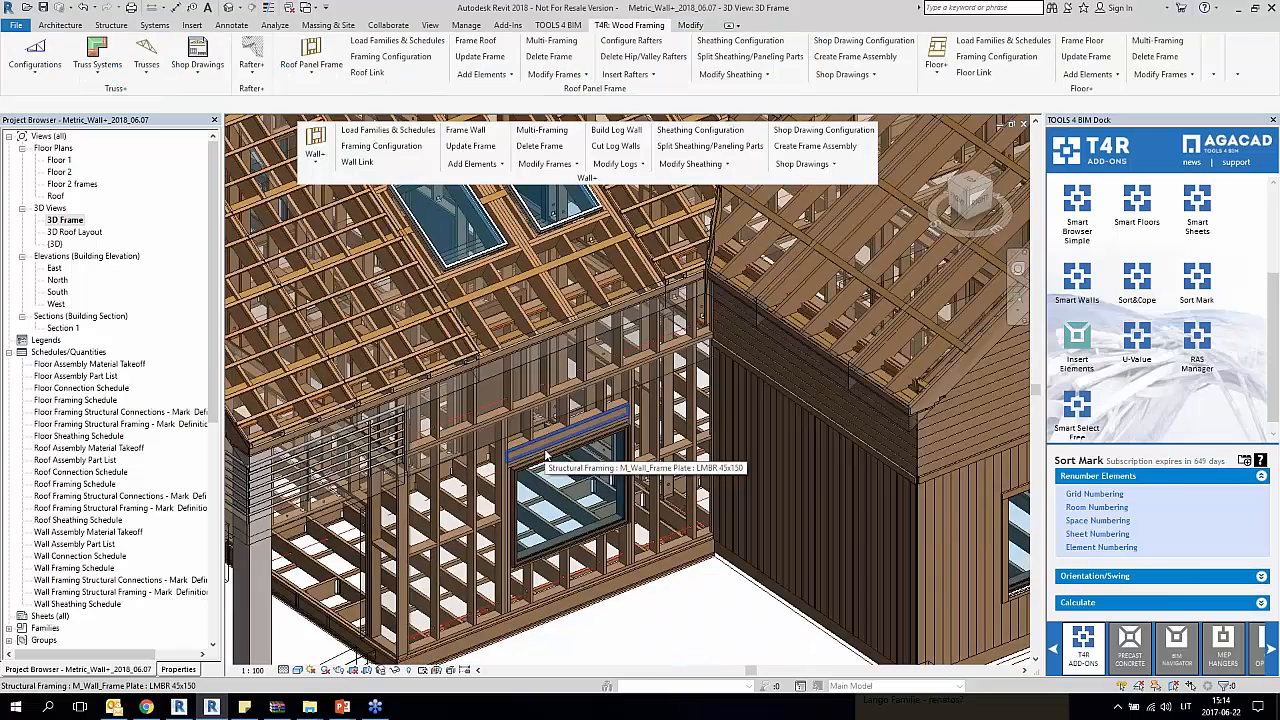
pyautogui.scroll(-2, 546, 455)
pyautogui.moveTo(546, 455); pyautogui.dragTo(559, 515, button='middle')
pyautogui.scroll(4, 500, 335)
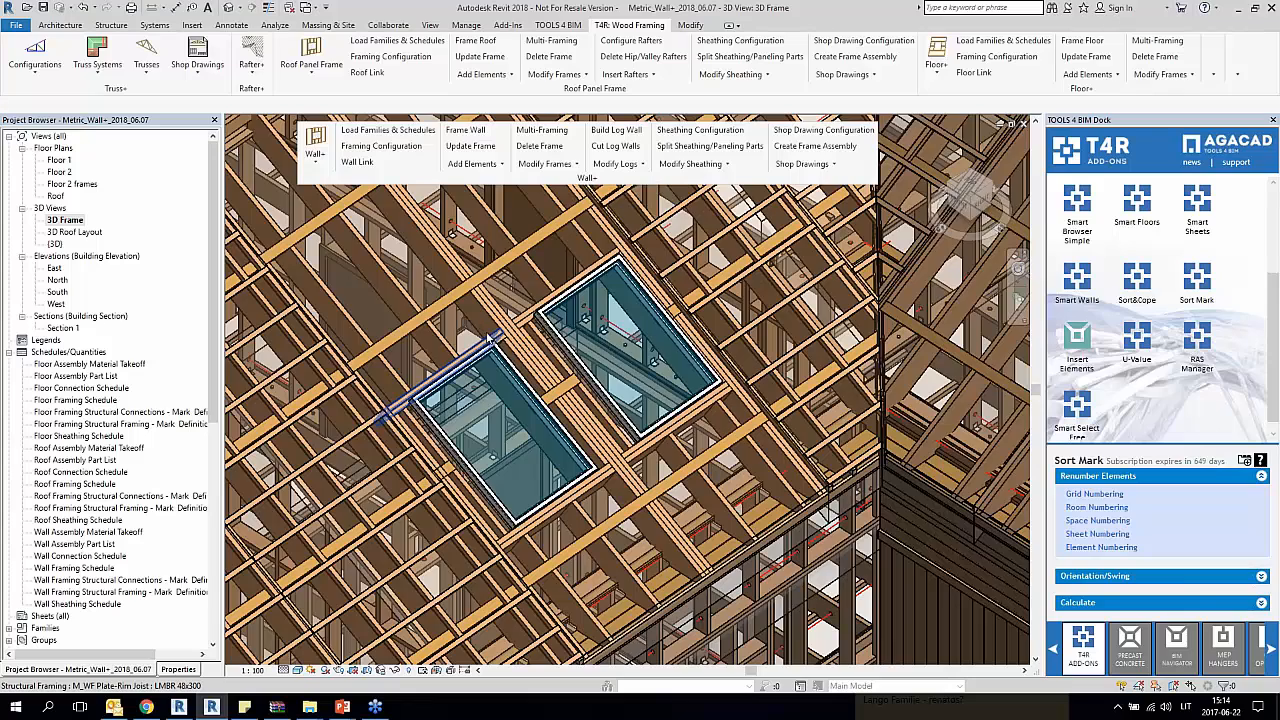
pyautogui.scroll(-2, 634, 505)
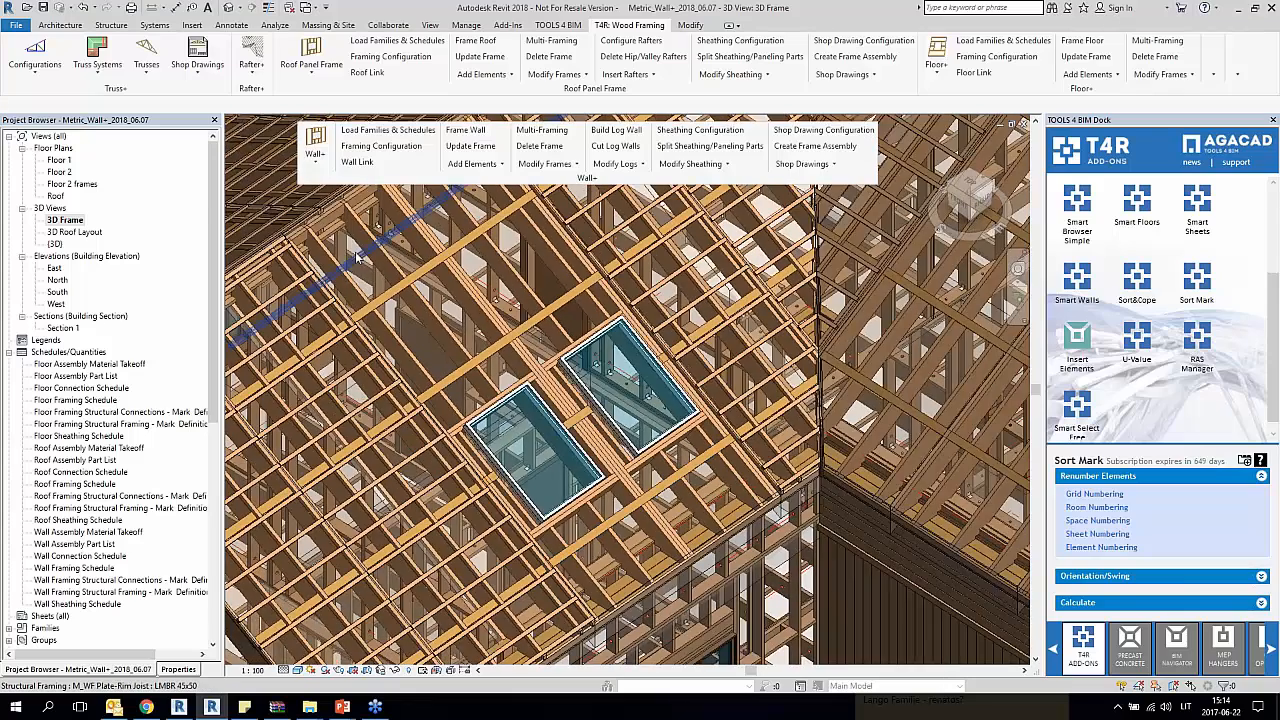
pyautogui.scroll(2, 487, 430)
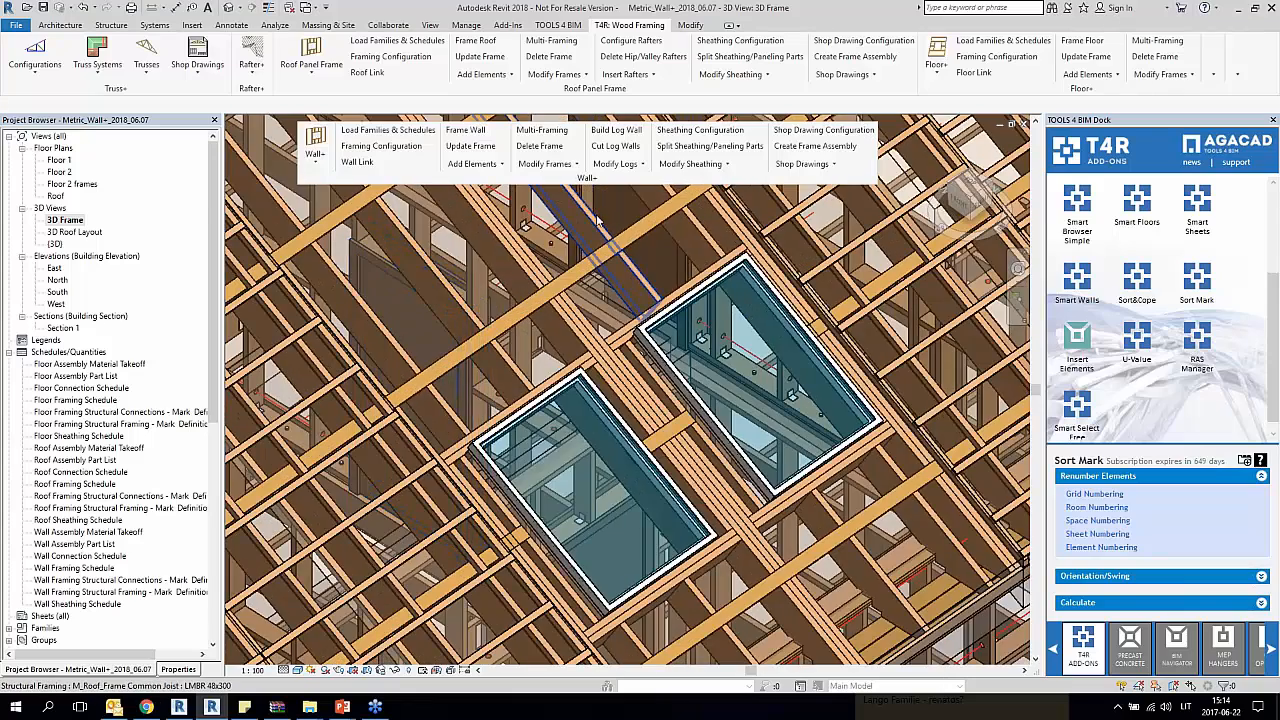
pyautogui.moveTo(577, 91); pyautogui.dragTo(606, 247)
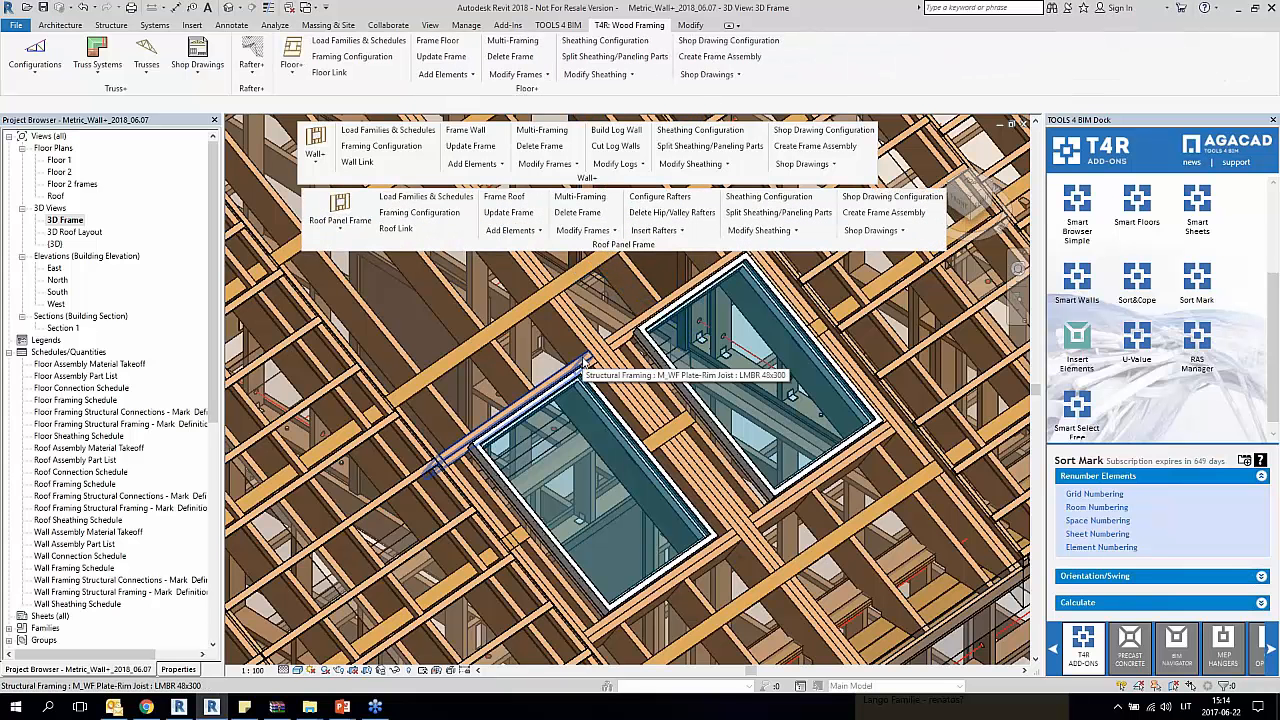
# Step: Open the Modify Opening Framing configuration for the upper header of the lower-left roof window and go to its Header 2 settings
pyautogui.click(580, 231)
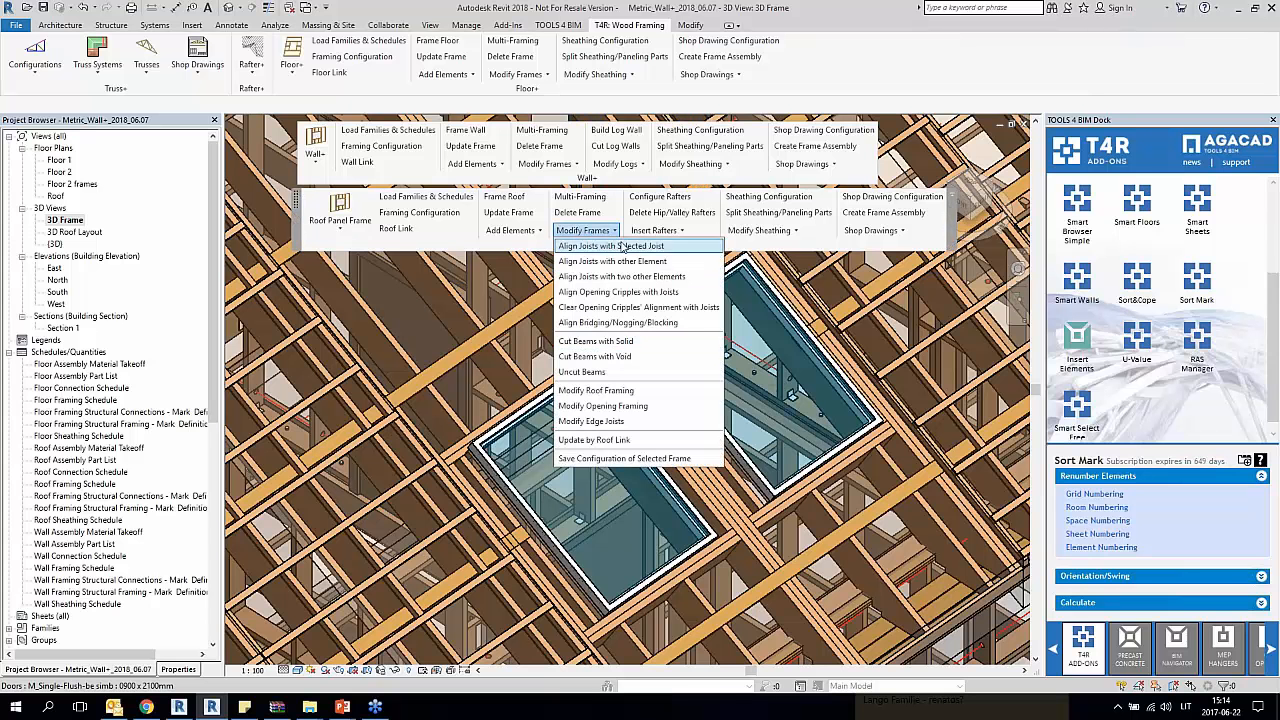
pyautogui.click(603, 406)
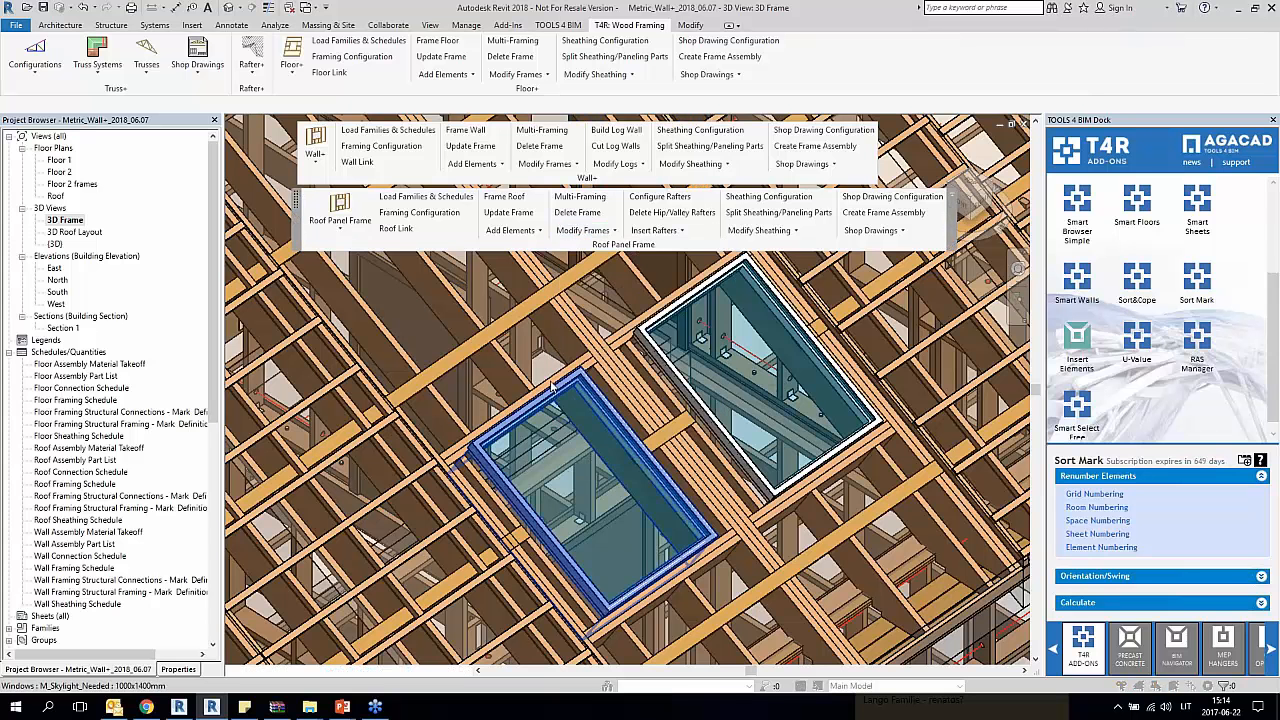
pyautogui.click(584, 358)
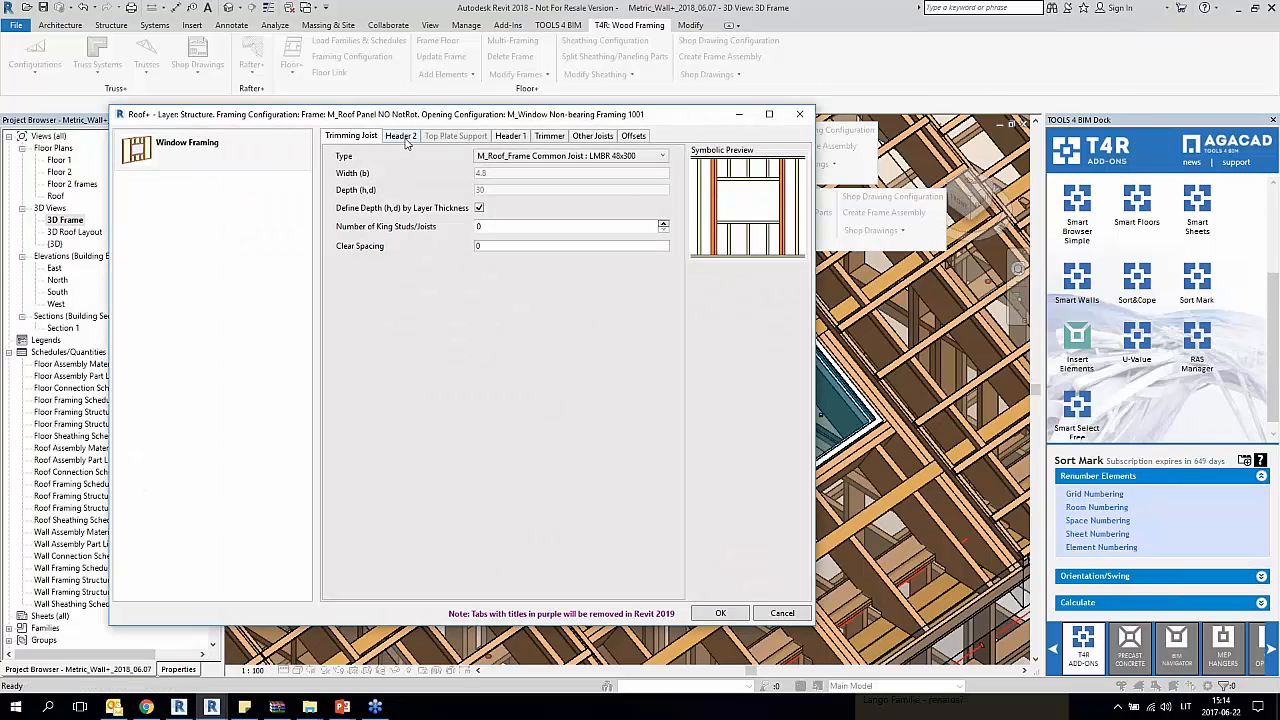
pyautogui.click(402, 136)
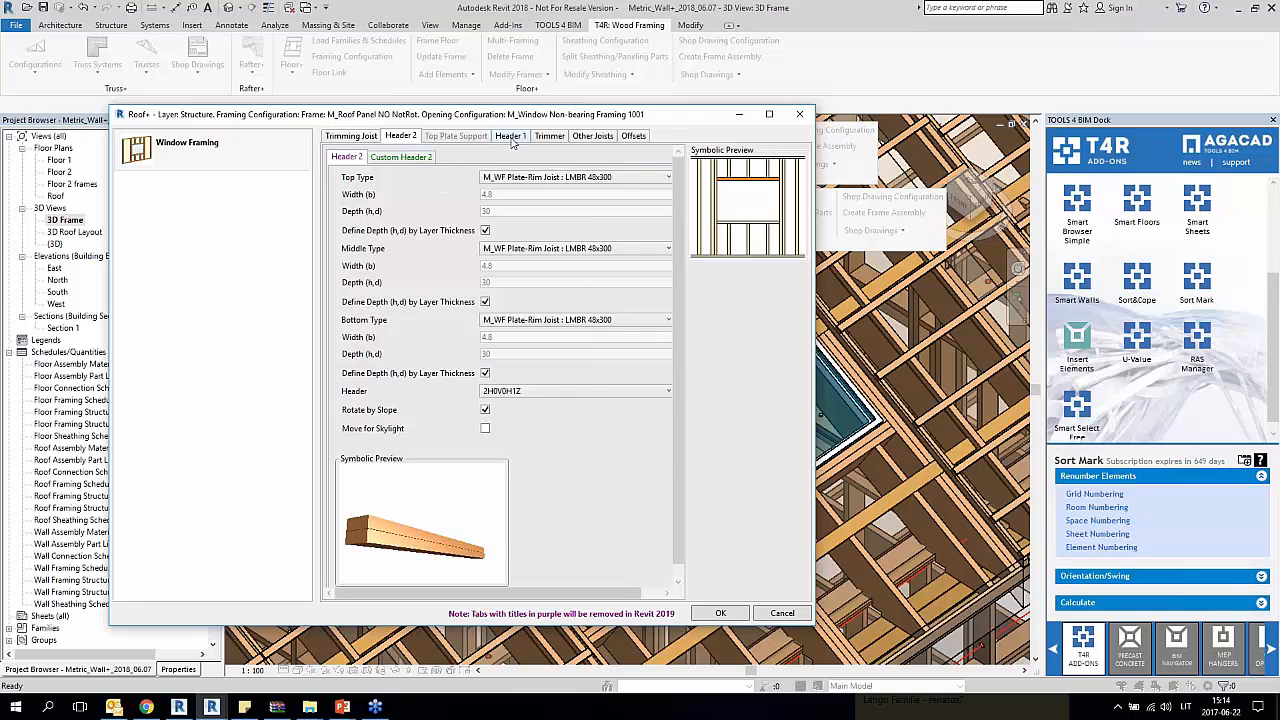
pyautogui.click(534, 392)
pyautogui.click(541, 405)
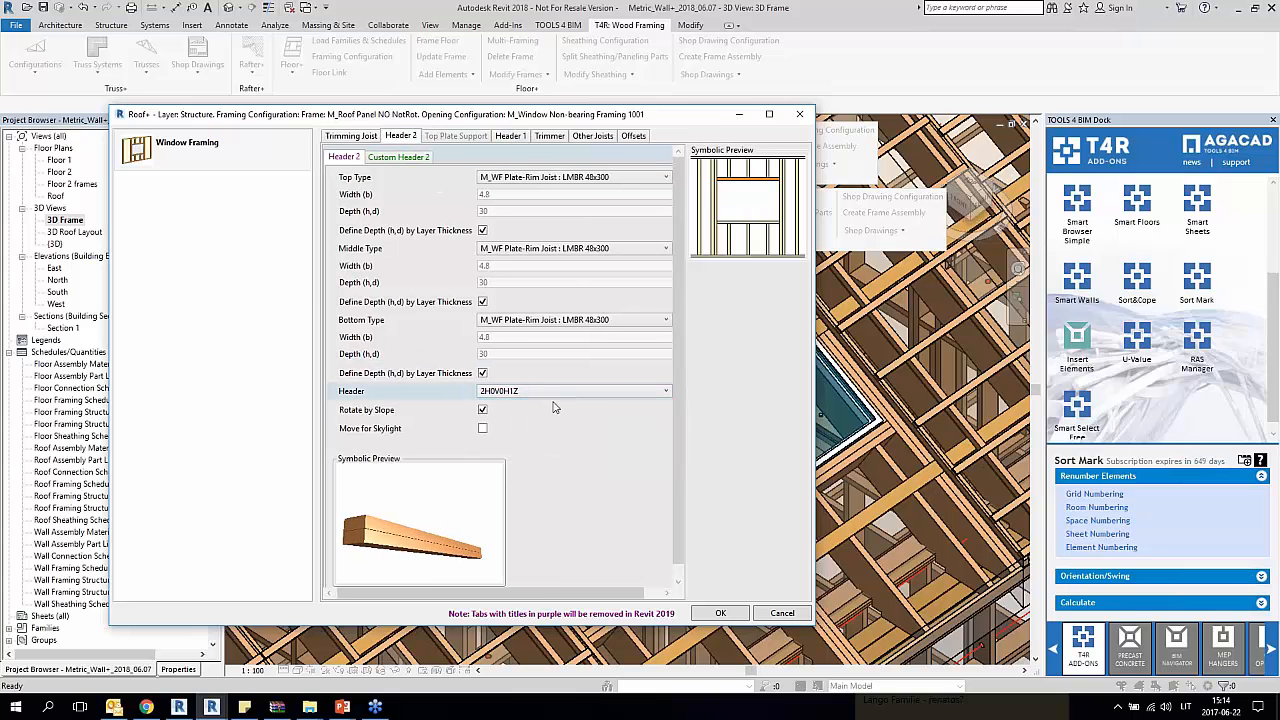
# Step: Load the Default Configuration into Custom Header 2 and set the second item's count to 2
pyautogui.click(396, 151)
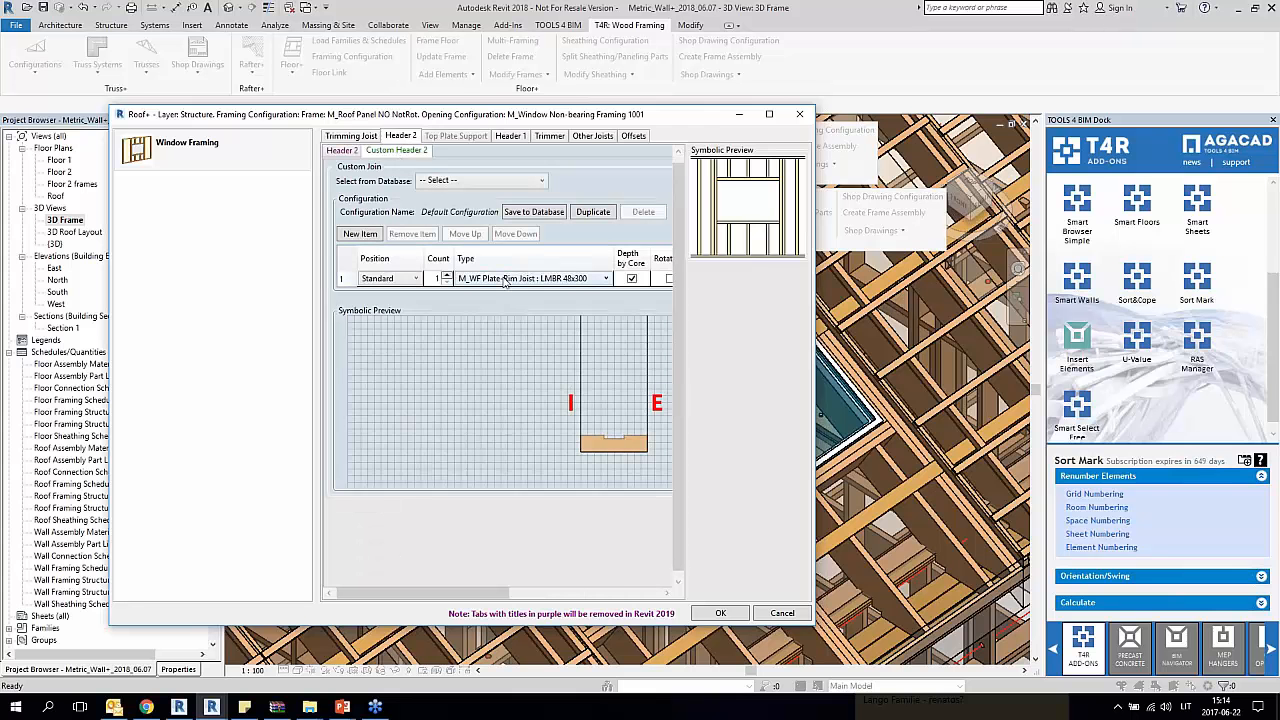
pyautogui.click(527, 184)
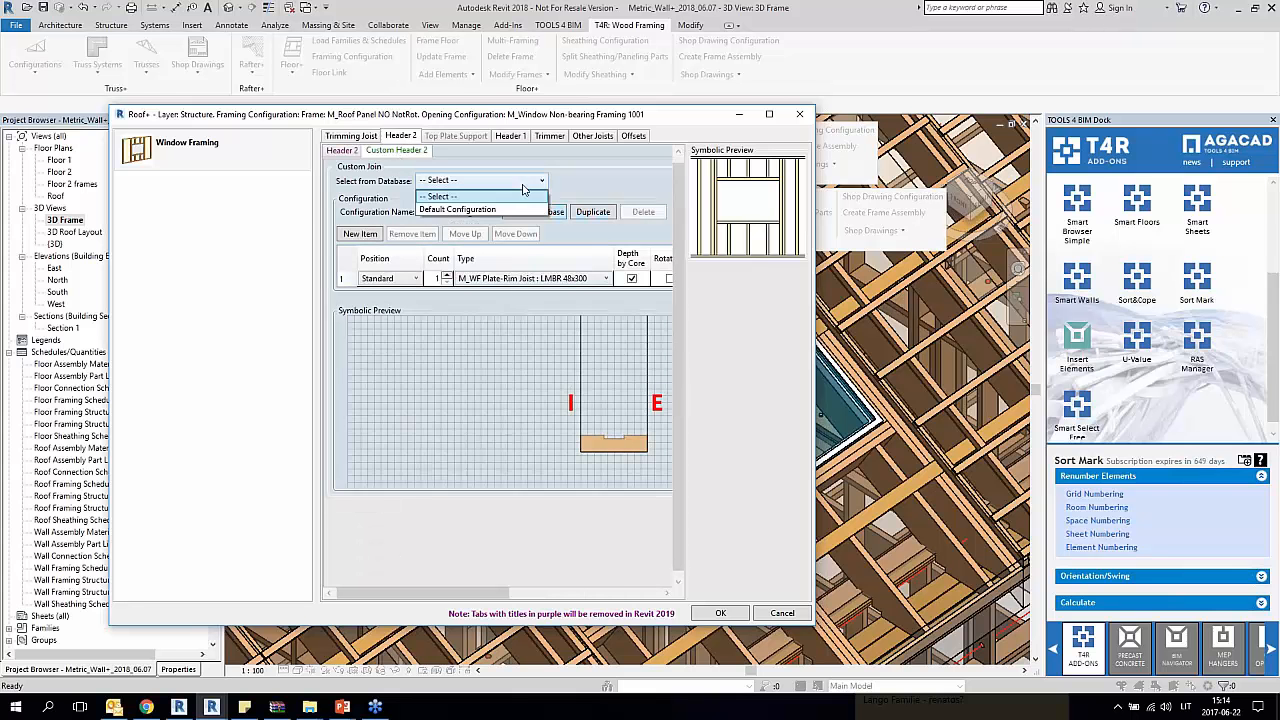
pyautogui.click(499, 210)
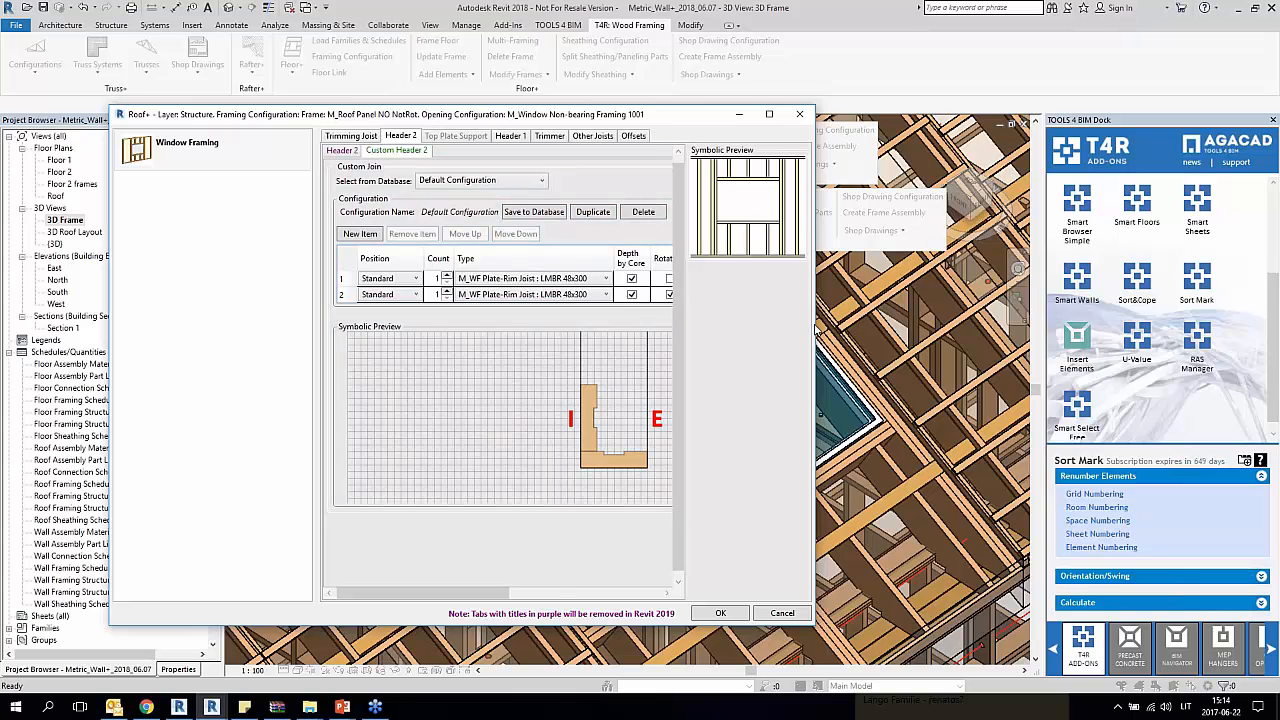
pyautogui.moveTo(815, 328); pyautogui.dragTo(1123, 328)
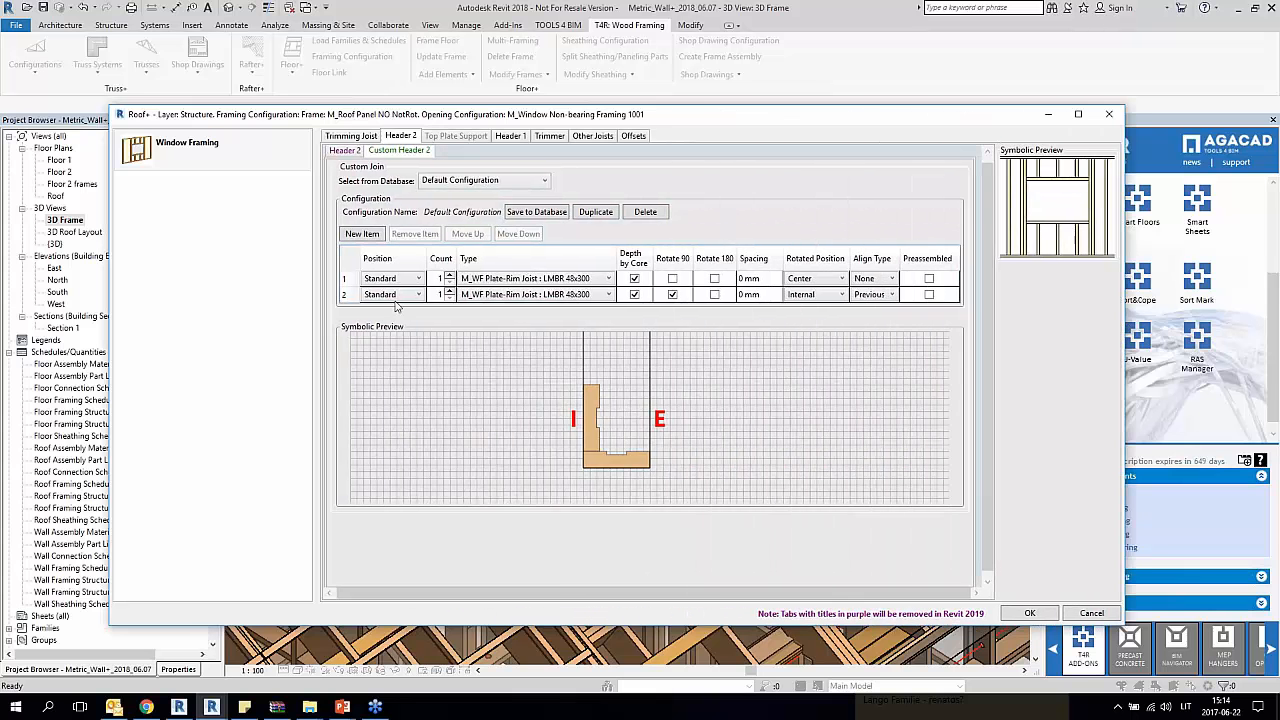
pyautogui.write('2')
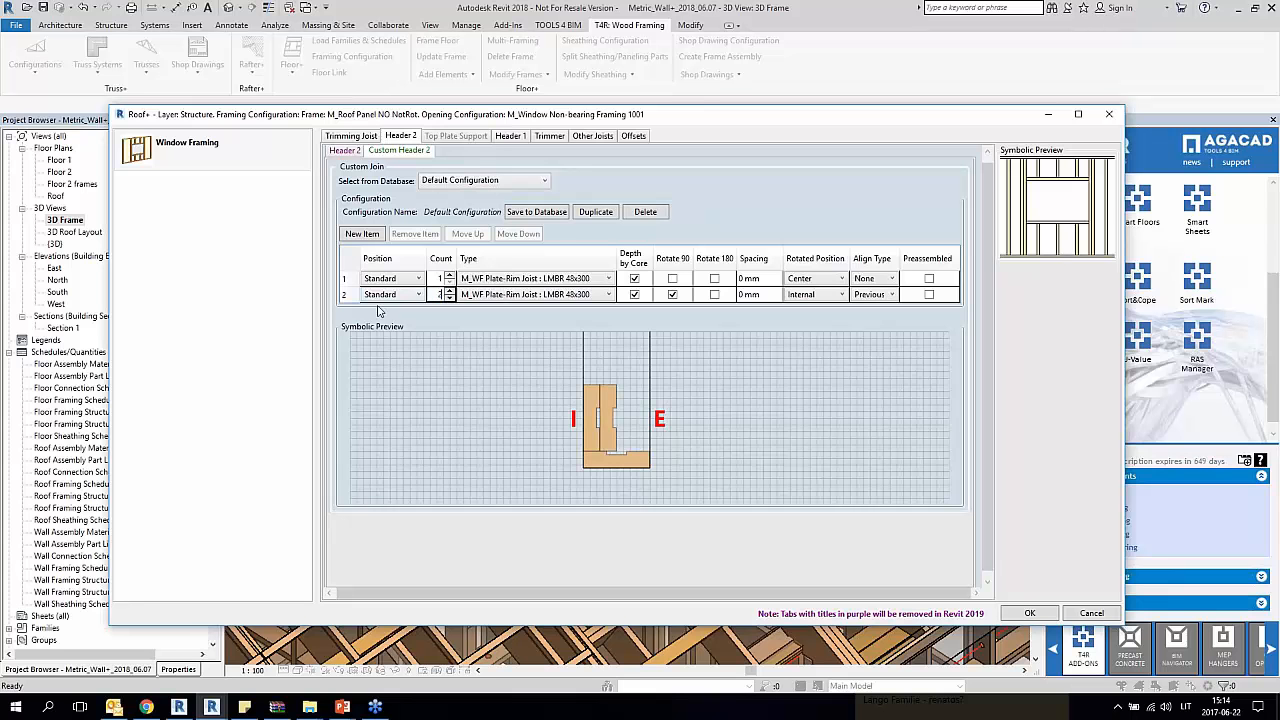
# Step: Add a third item with Depth by Core and Rotate 180 enabled, and apply the custom header to the roof window's framing
pyautogui.click(346, 295)
pyautogui.click(362, 234)
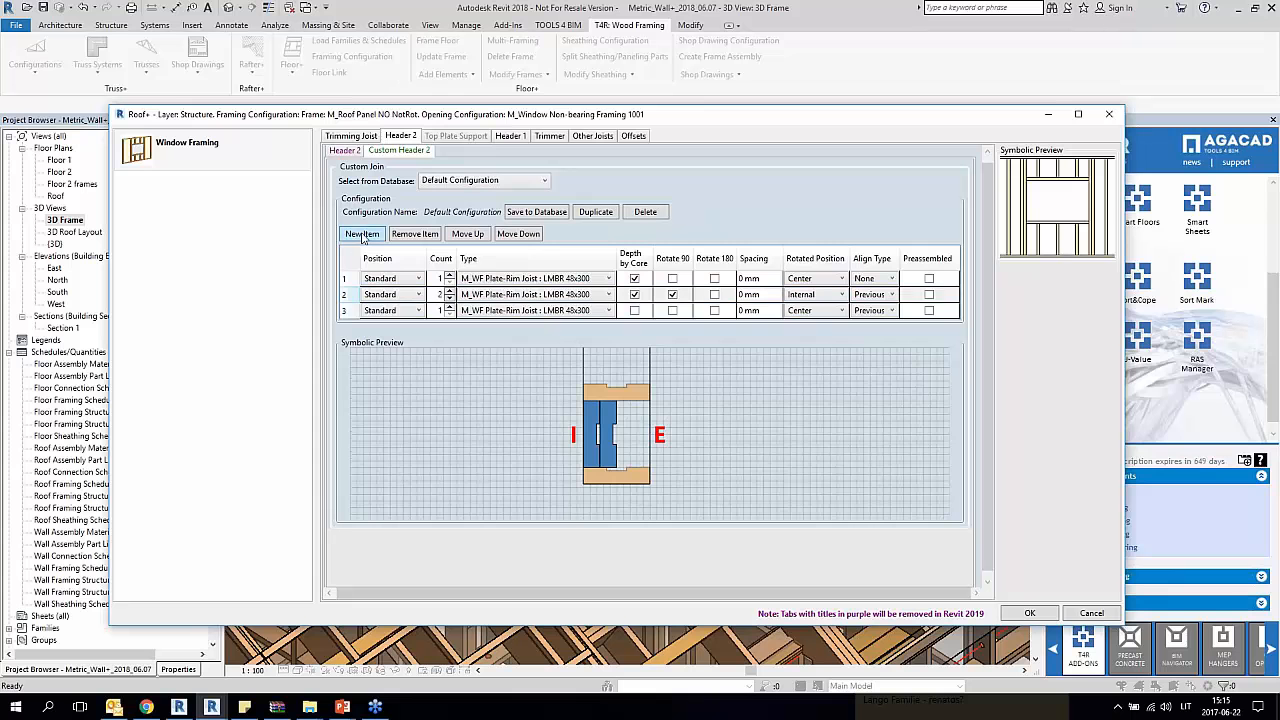
pyautogui.click(642, 311)
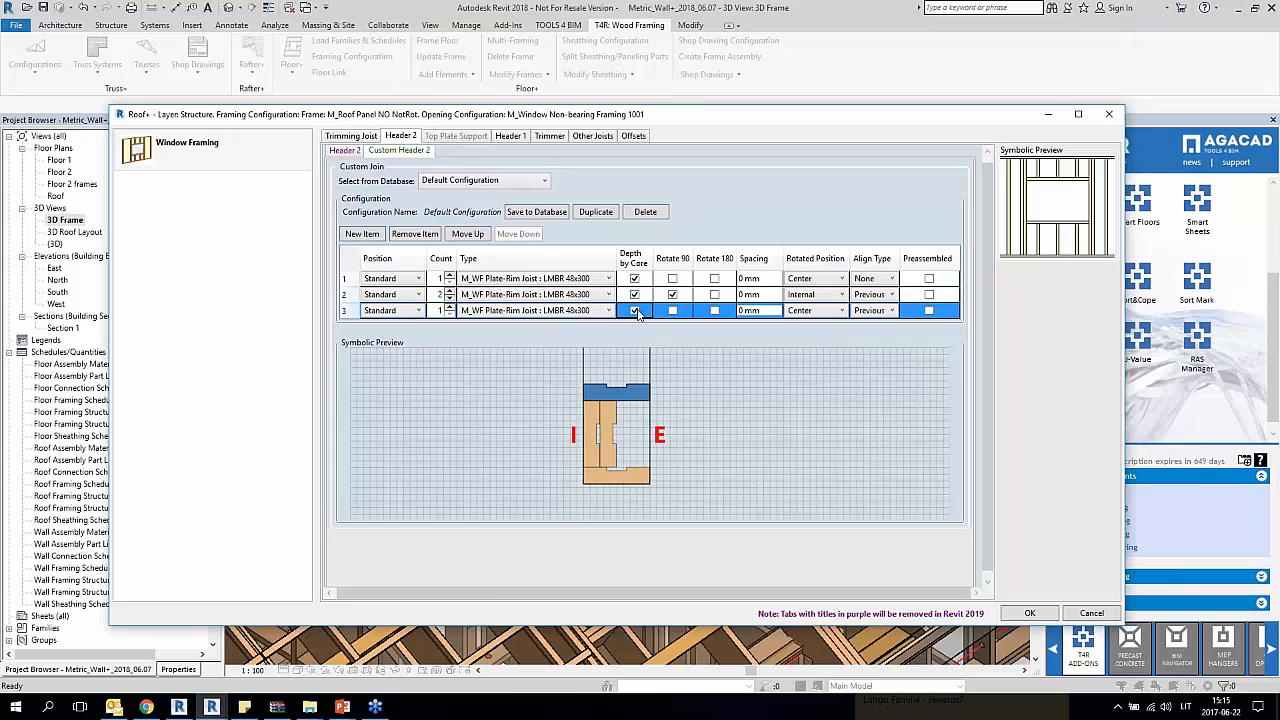
pyautogui.click(714, 311)
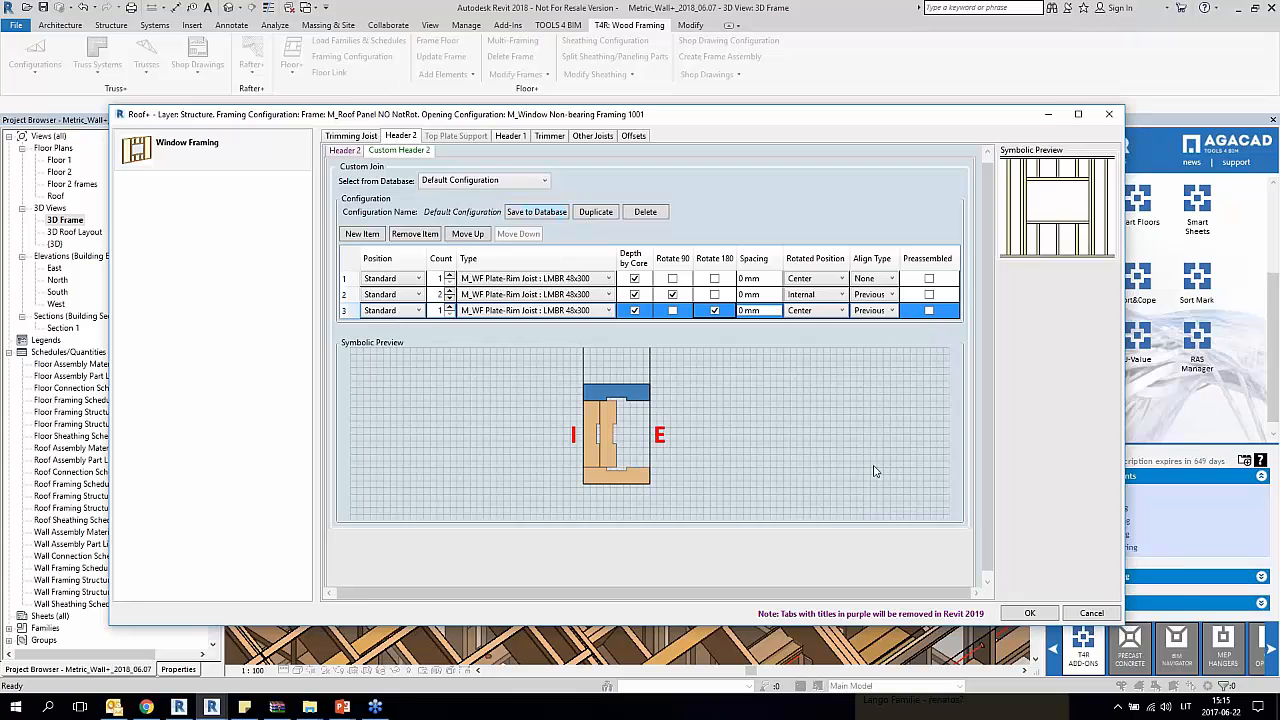
pyautogui.click(1024, 613)
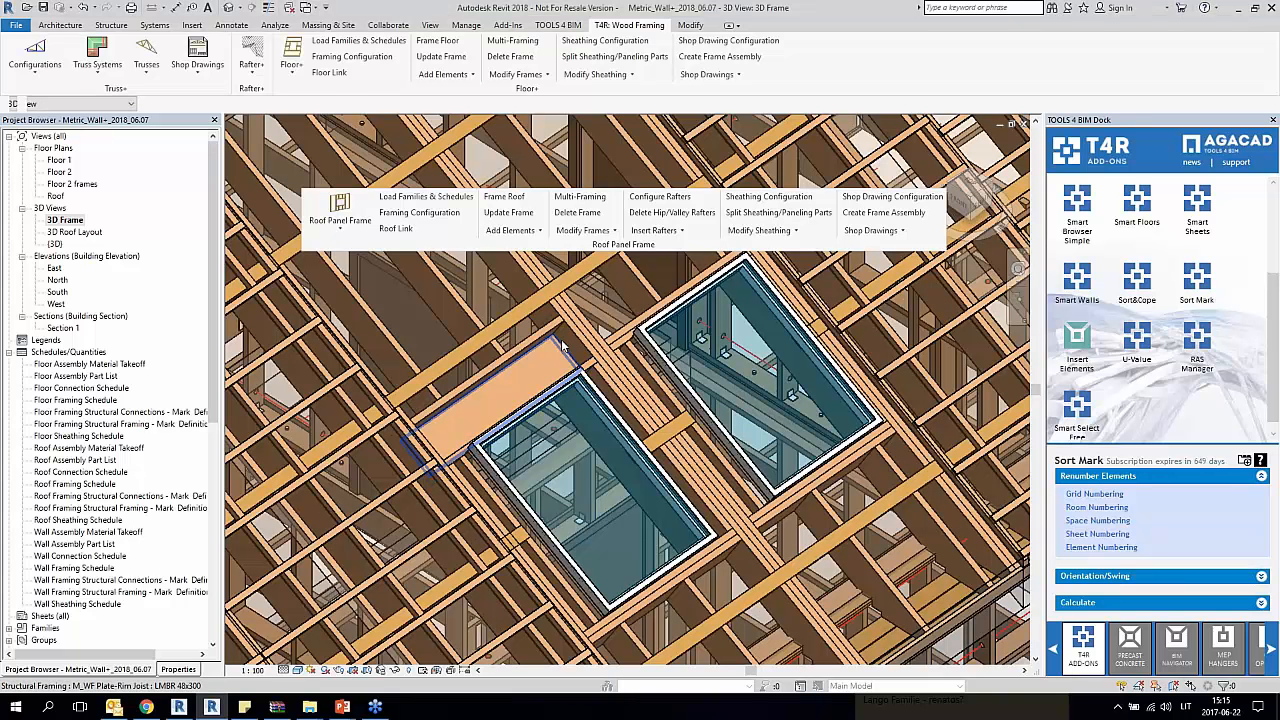
# Step: Inspect the custom header members above the roof window in the 3D Frame view
pyautogui.click(563, 345)
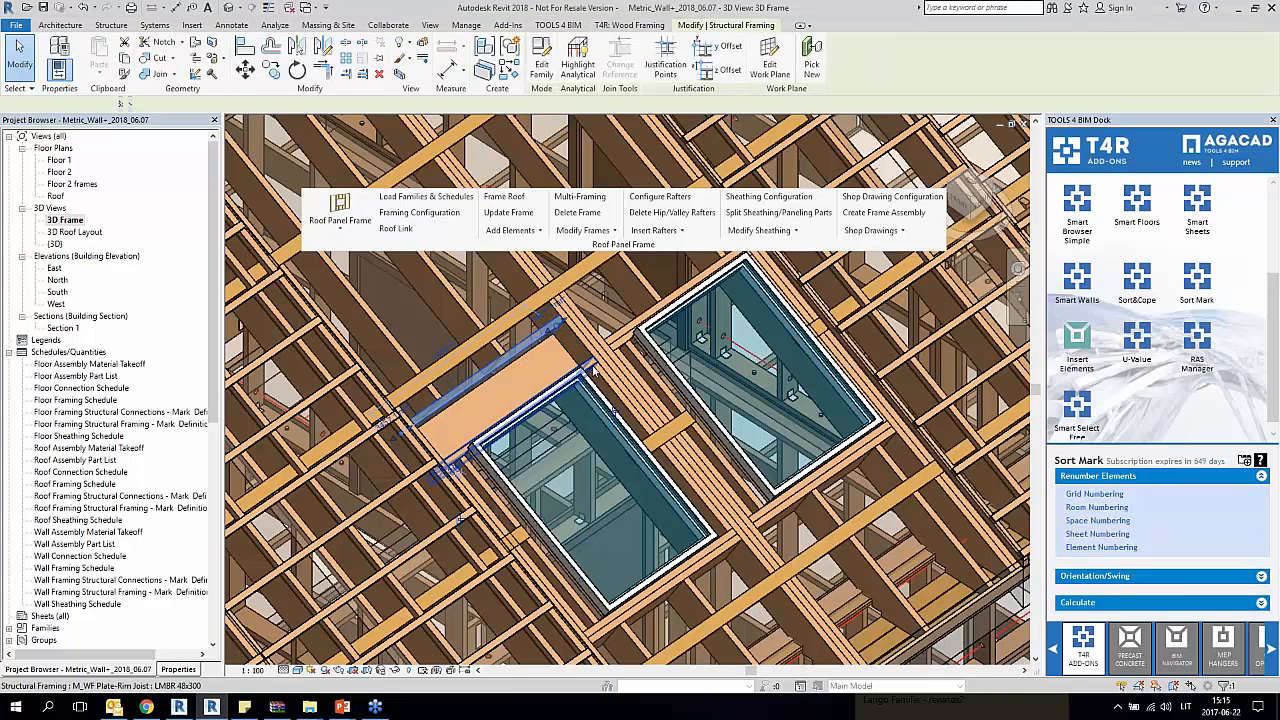
pyautogui.press('Escape')
pyautogui.scroll(-5, 514, 342)
pyautogui.moveTo(668, 554); pyautogui.dragTo(591, 494, button='middle')
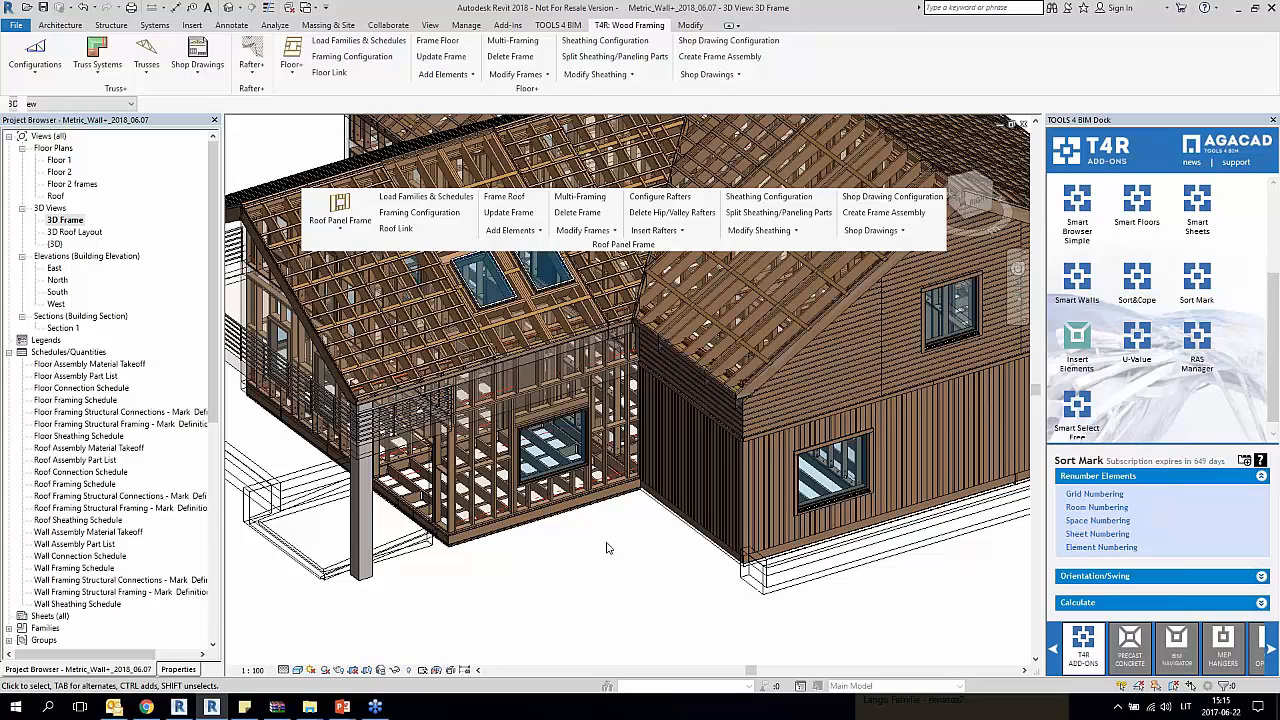
# Step: Zoom in on the wall window's framing and dock the floating Roof Panel Frame tools back beside the Floor+ tools
pyautogui.scroll(3, 614, 571)
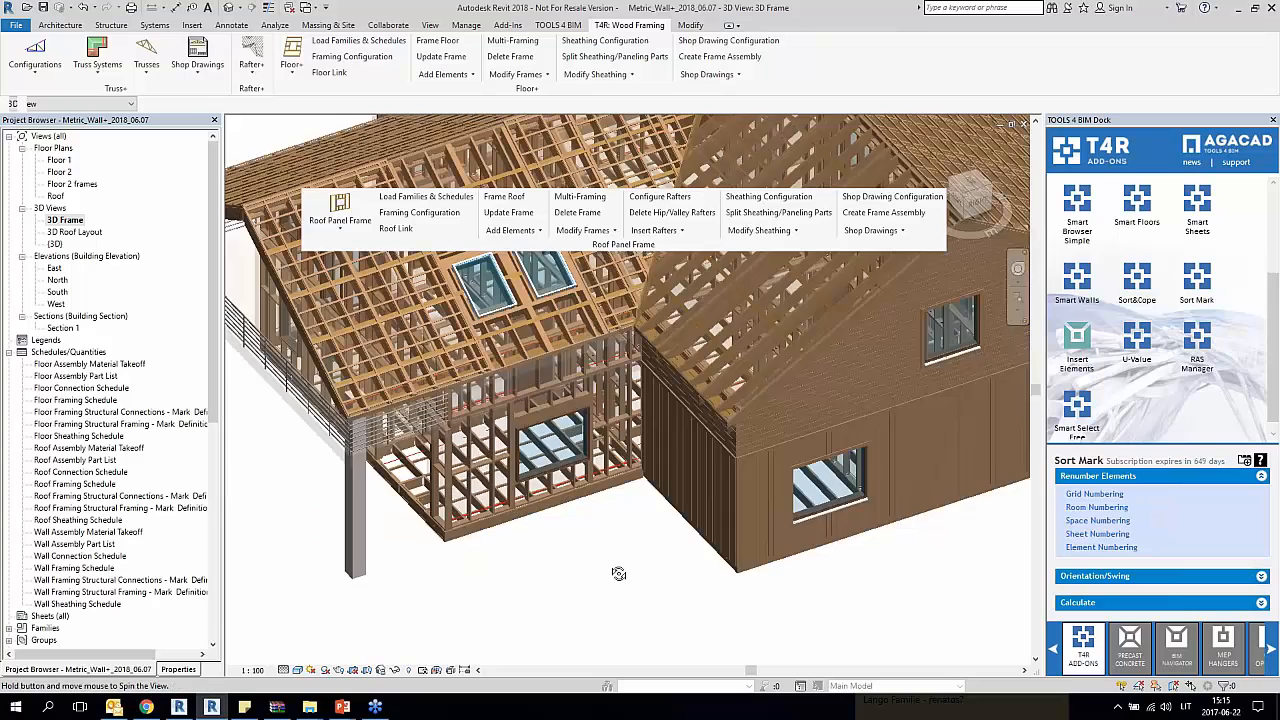
pyautogui.scroll(5, 553, 398)
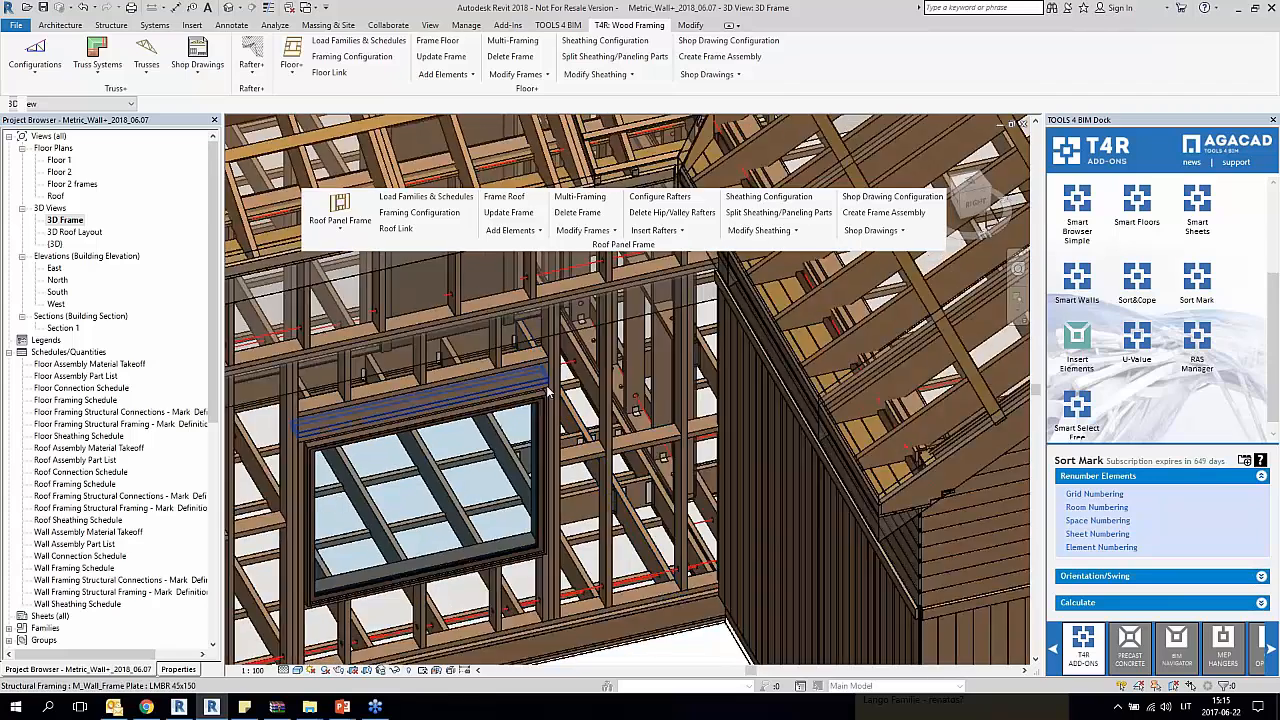
pyautogui.scroll(-2, 553, 398)
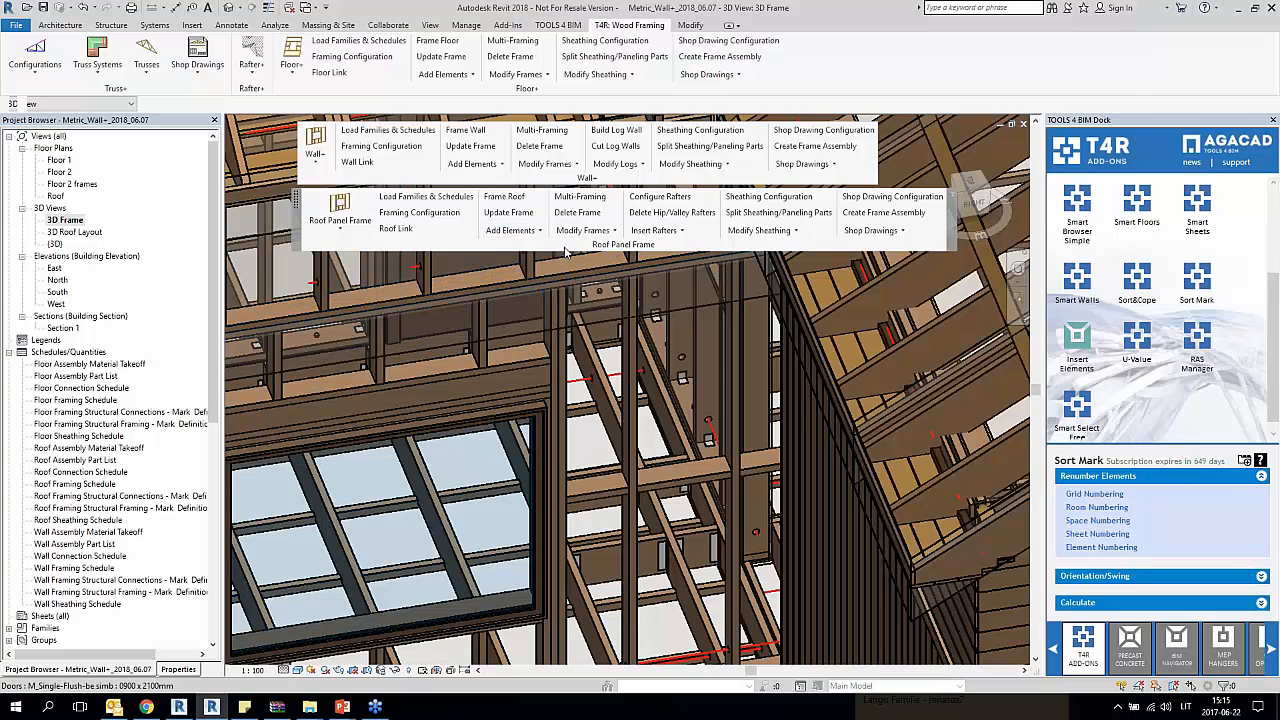
pyautogui.moveTo(631, 191); pyautogui.dragTo(849, 66)
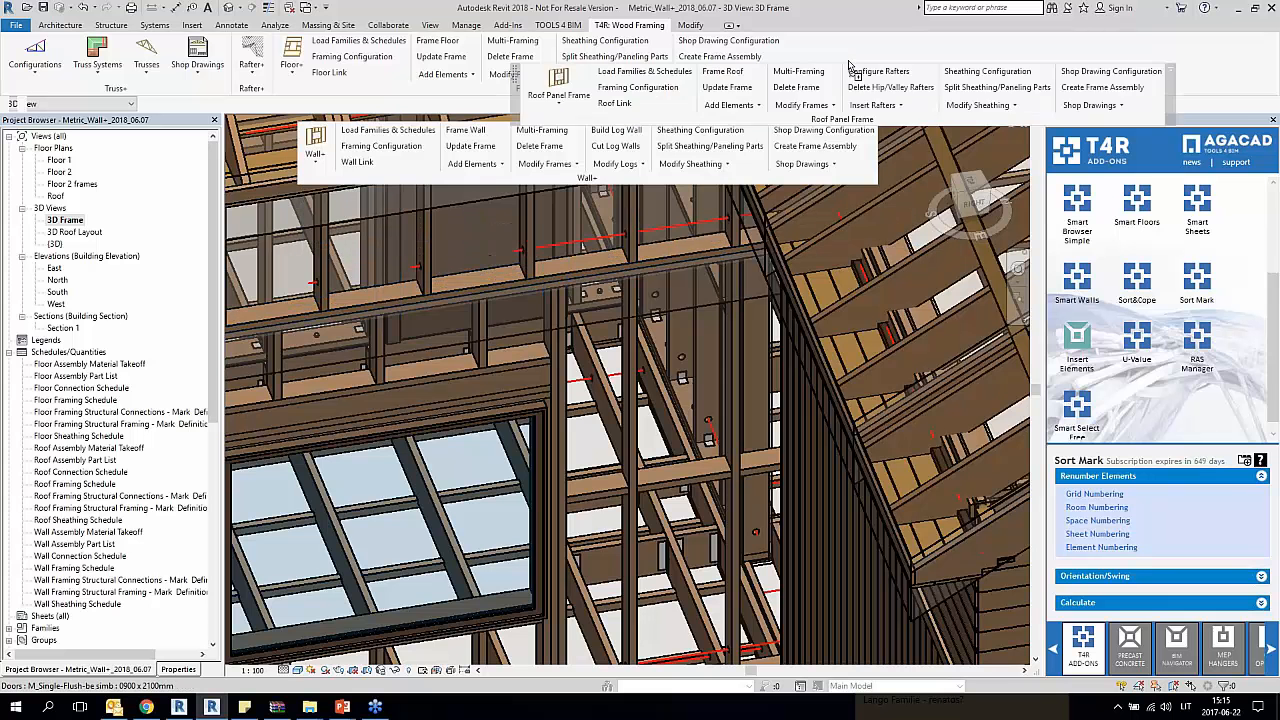
# Step: Start Add Additional Bridging/Nogging/Blocking for the wall studs beside the window and enlarge its settings dialog to show all options
pyautogui.click(477, 164)
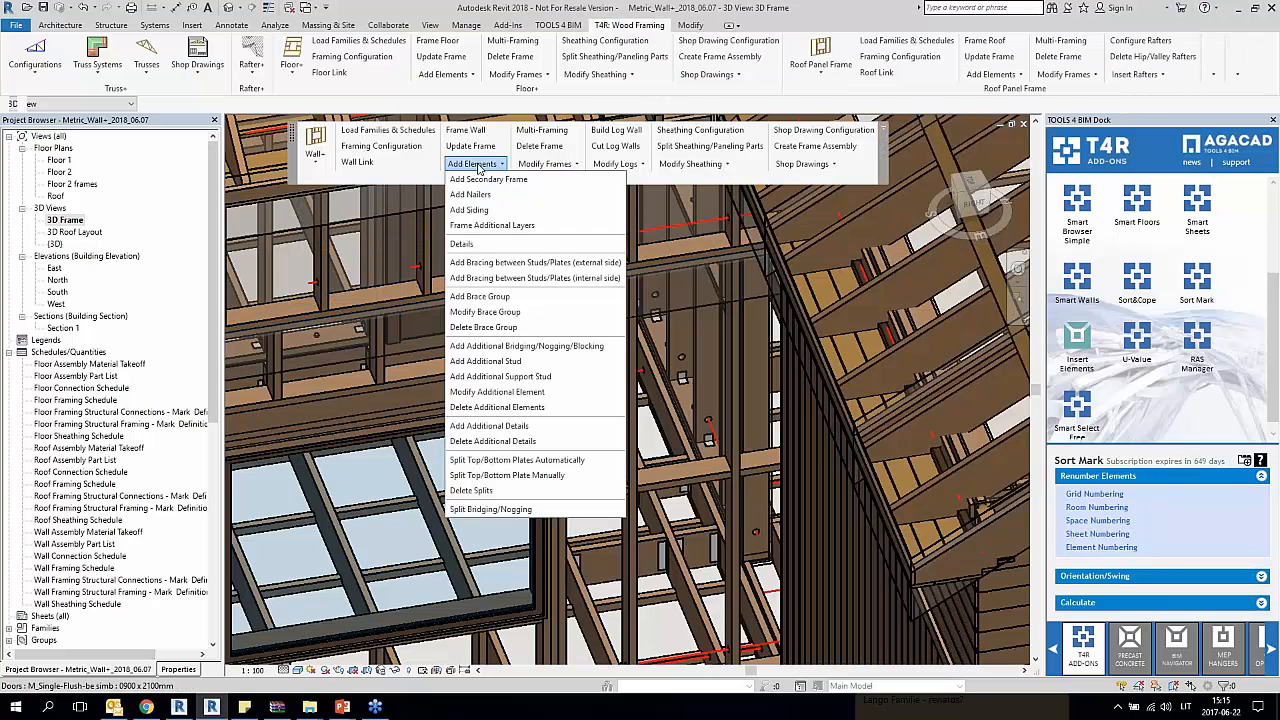
pyautogui.click(547, 346)
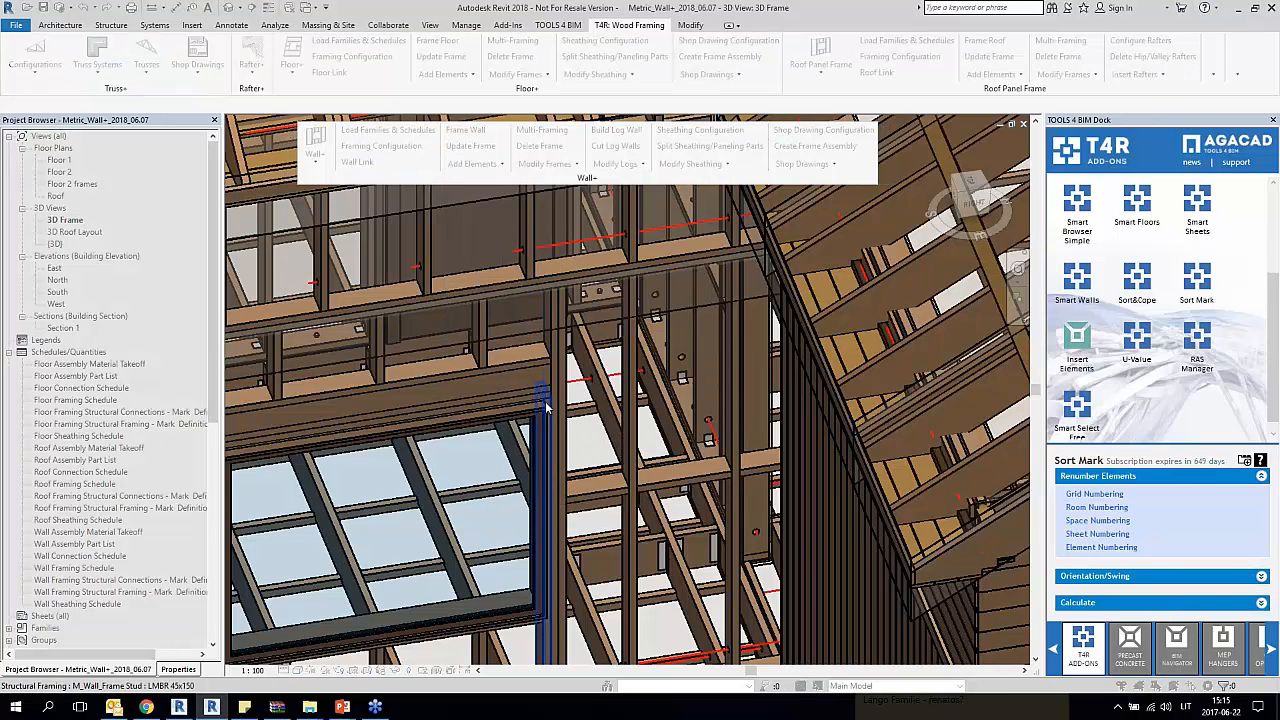
pyautogui.click(630, 400)
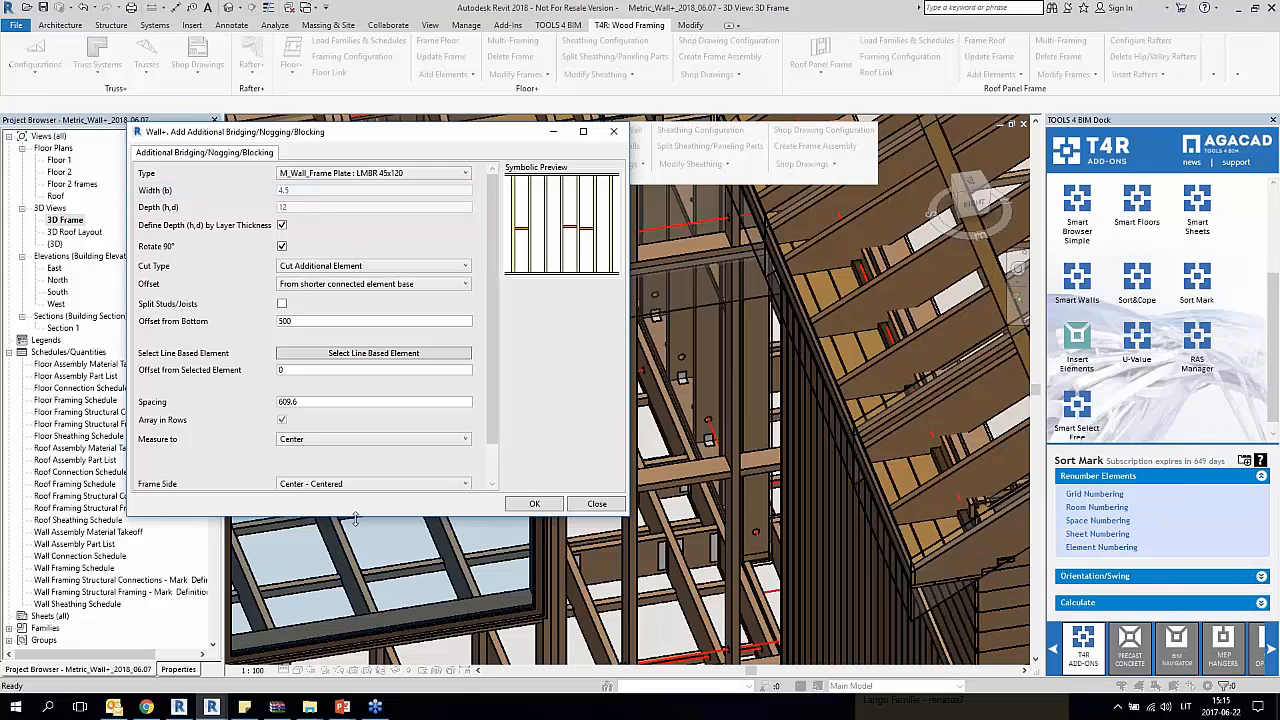
pyautogui.moveTo(355, 519); pyautogui.dragTo(355, 587)
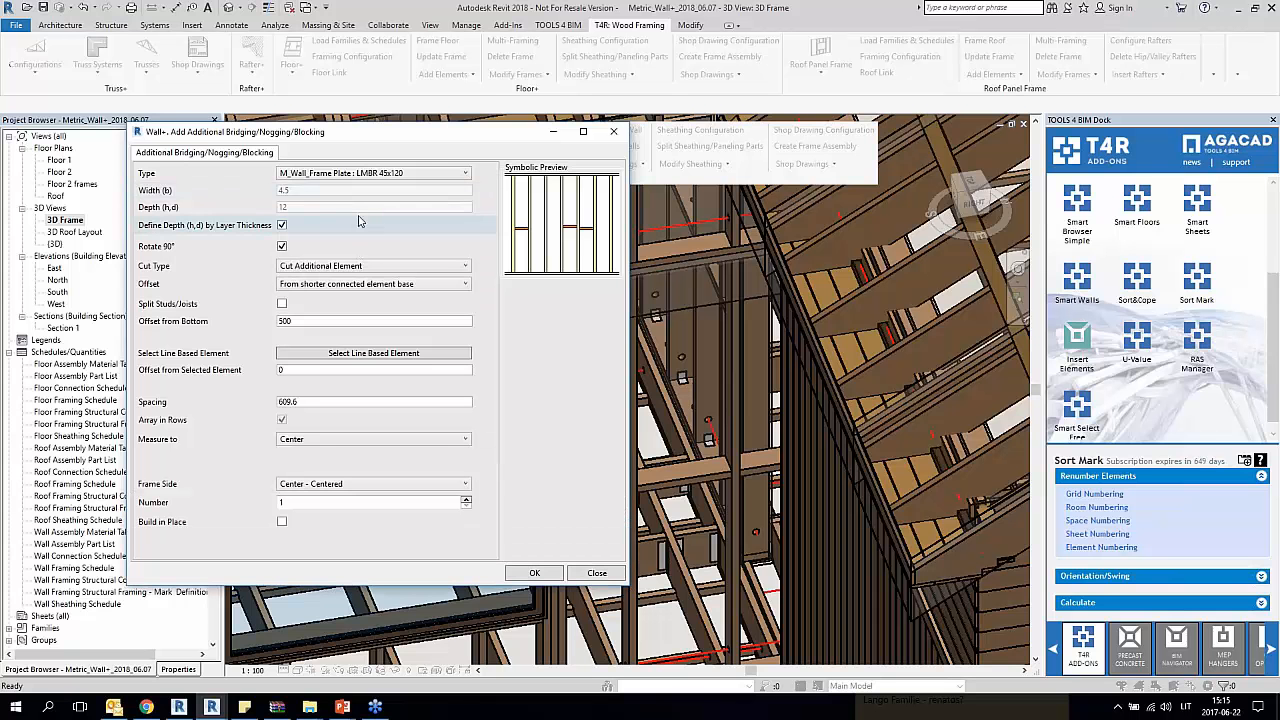
# Step: Measure the blocking offset from the shorter connected element end and set Offset from Top to 400
pyautogui.click(430, 284)
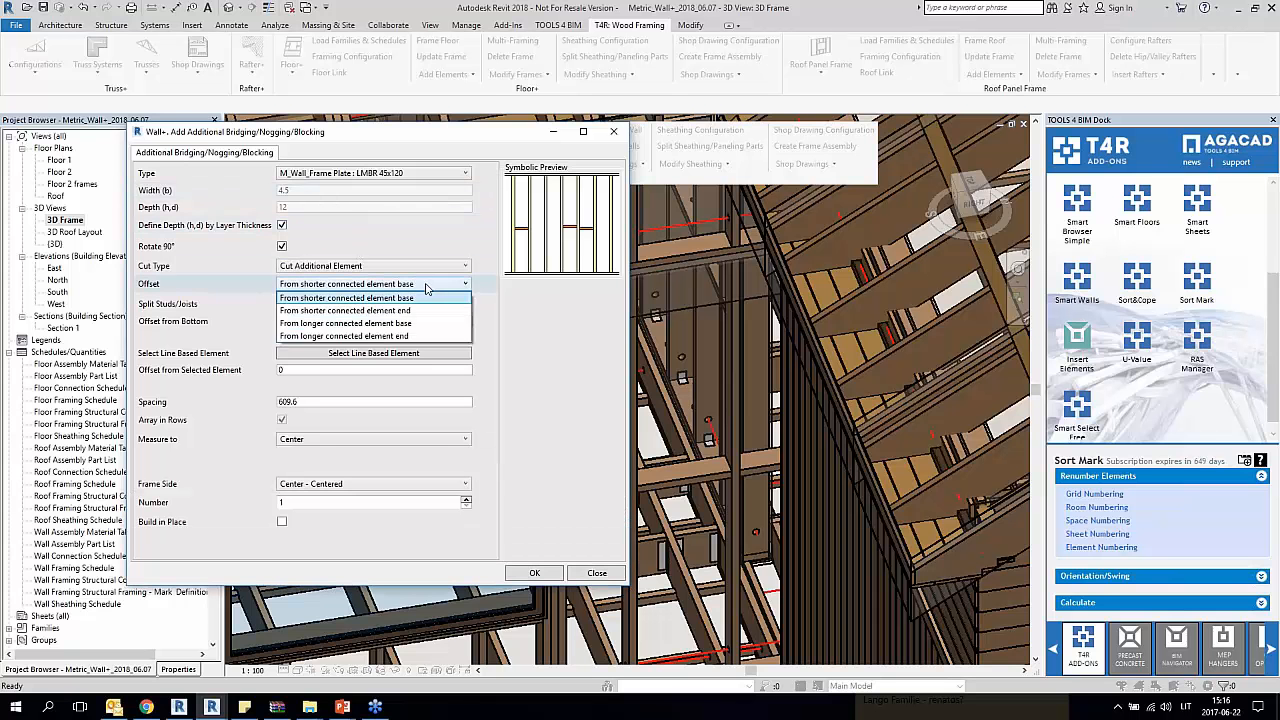
pyautogui.click(395, 313)
pyautogui.moveTo(320, 324); pyautogui.dragTo(223, 328)
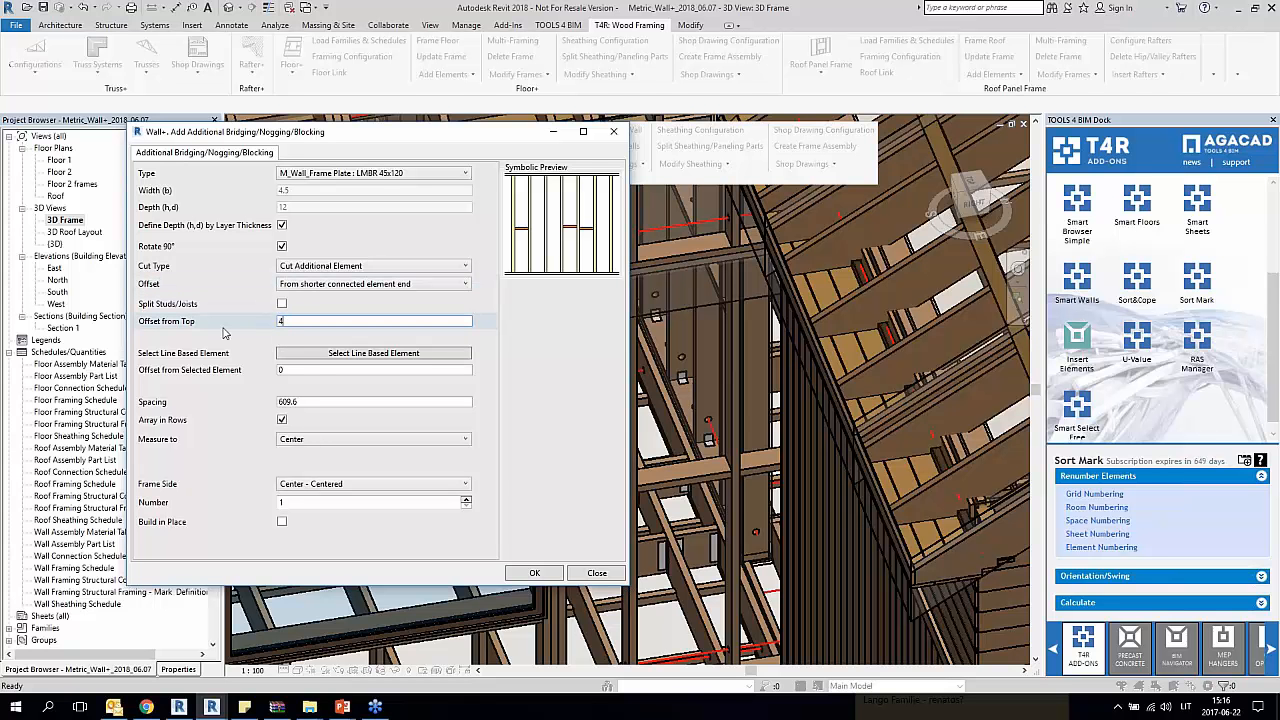
pyautogui.write('400')
# Step: Set the blocking spacing to 800 and the number to 2, and create the blocking between the studs
pyautogui.press('Tab')
pyautogui.press('Tab')
pyautogui.press('Tab')
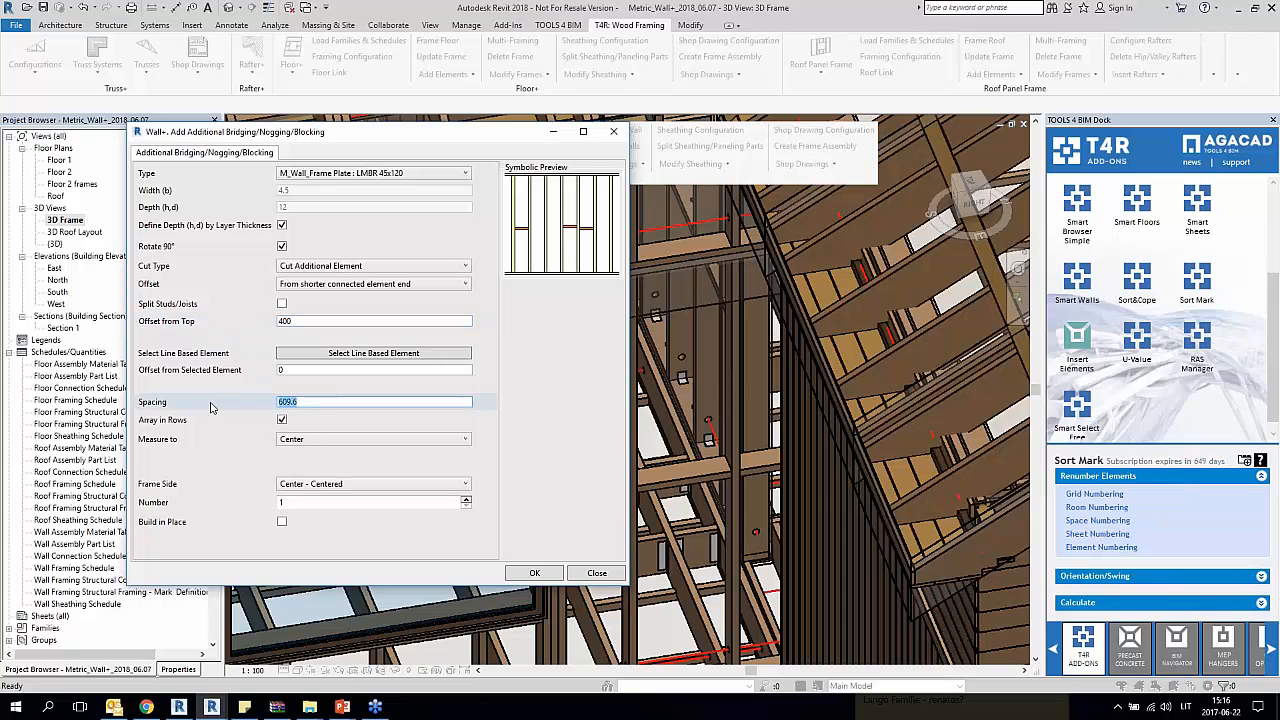
pyautogui.write('800')
pyautogui.click(307, 502)
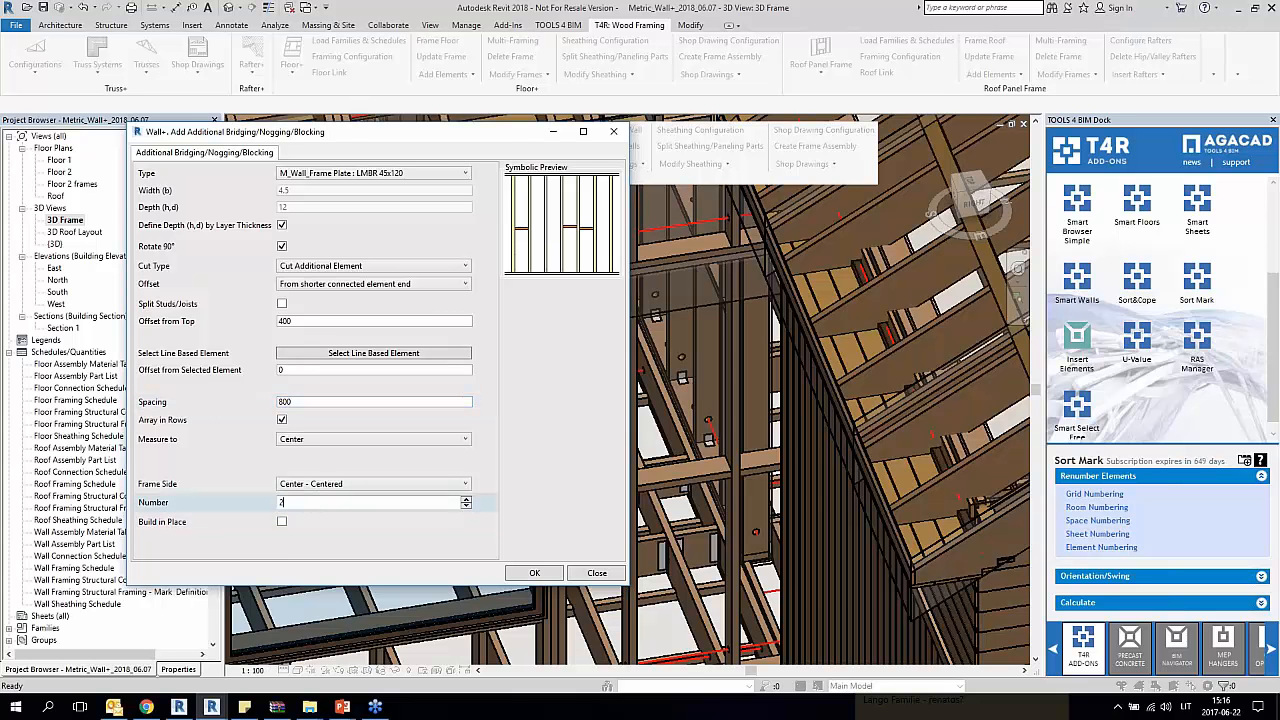
pyautogui.write('2')
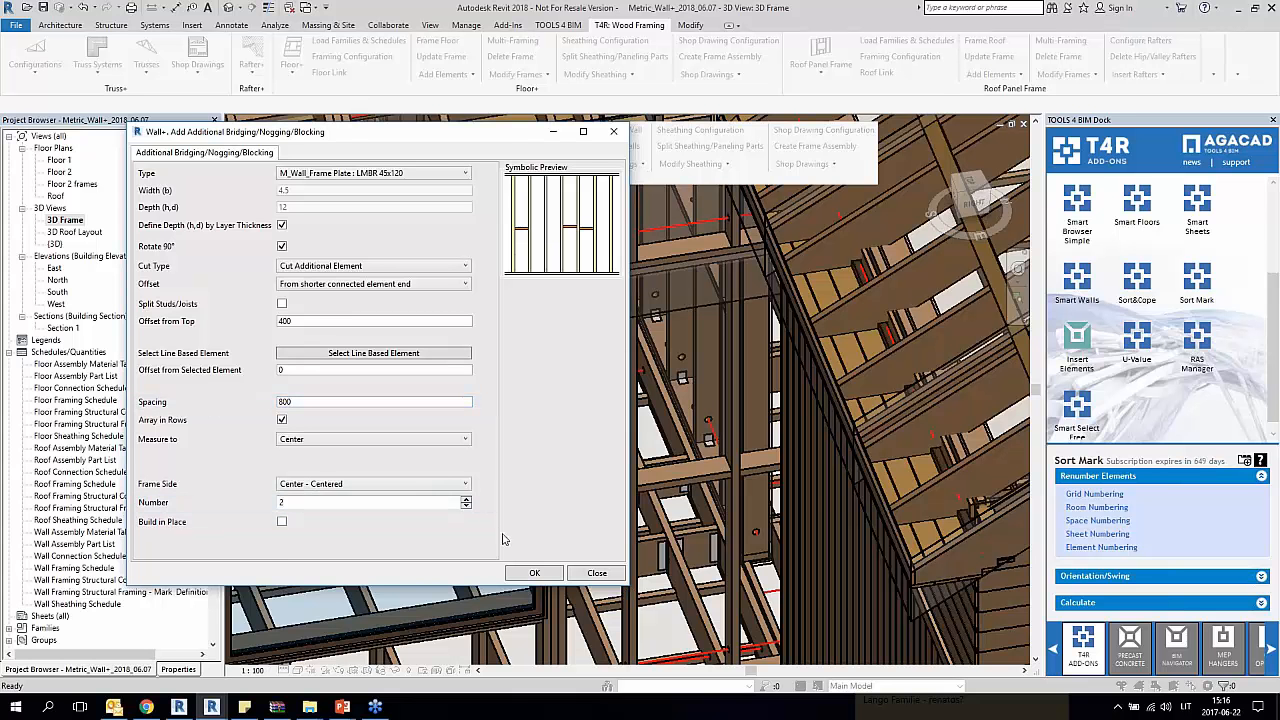
pyautogui.click(534, 573)
pyautogui.moveTo(624, 305); pyautogui.dragTo(281, 296)
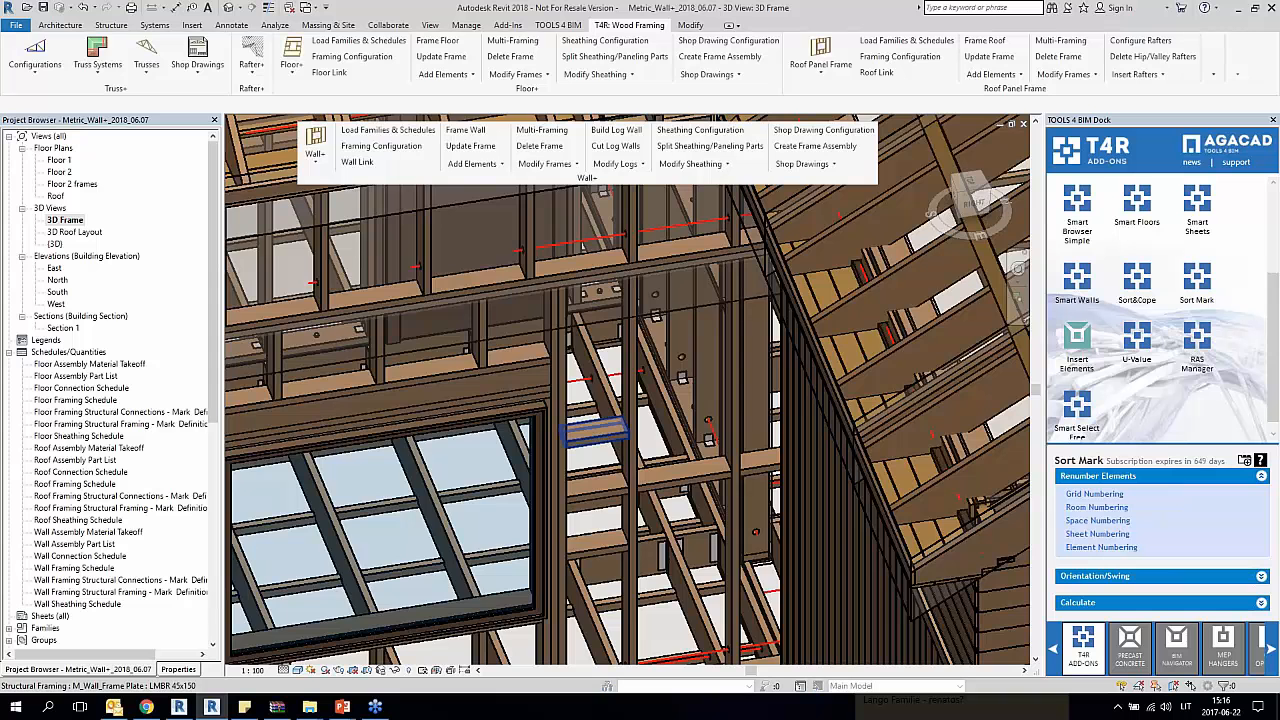
# Step: Inspect the two added blocking pieces between the studs beside the window in the 3D frame
pyautogui.moveTo(690, 462); pyautogui.dragTo(663, 400, button='middle')
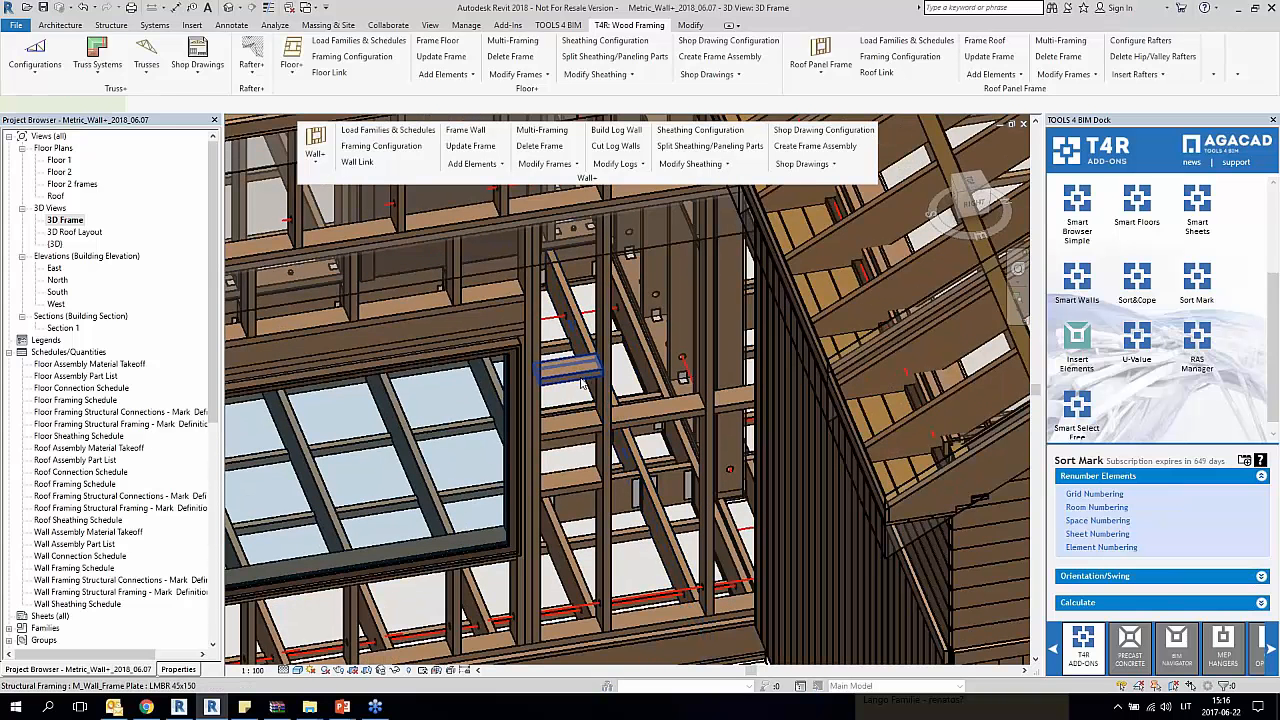
pyautogui.click(574, 370)
pyautogui.click(576, 488)
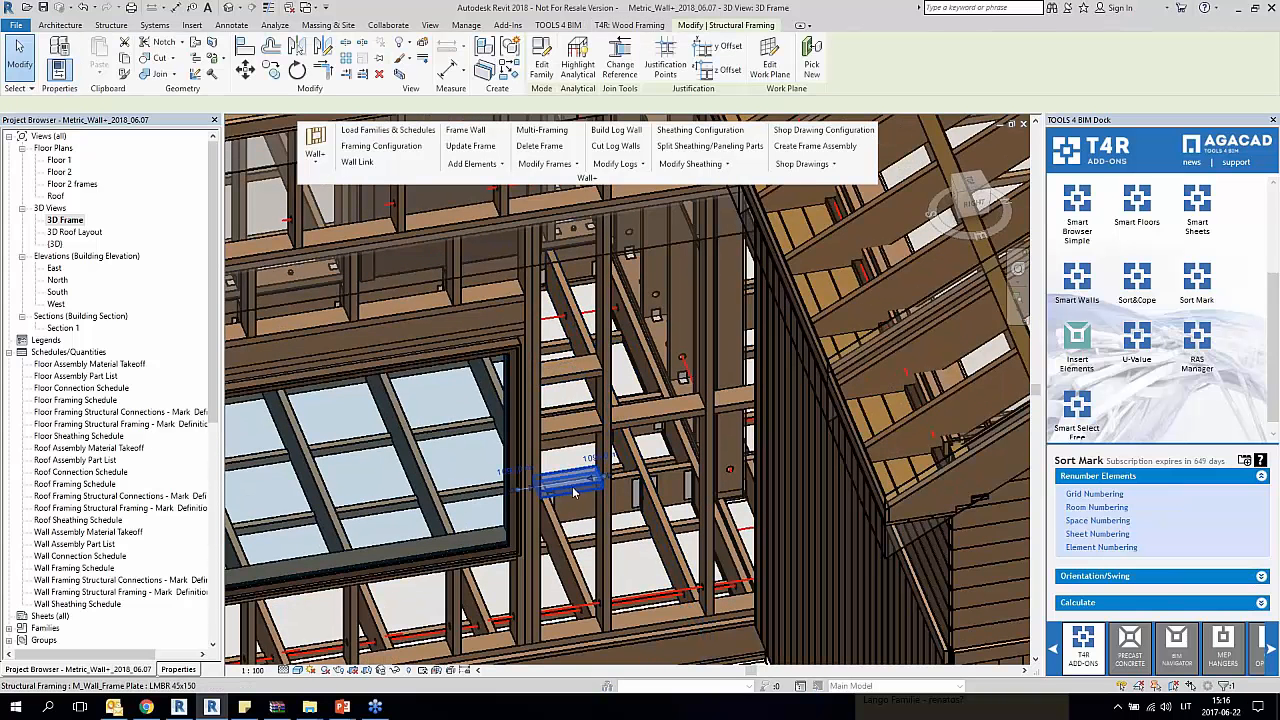
# Step: Open the Section 1 view at the blocking beside the window and start an aligned dimension
pyautogui.click(90, 292)
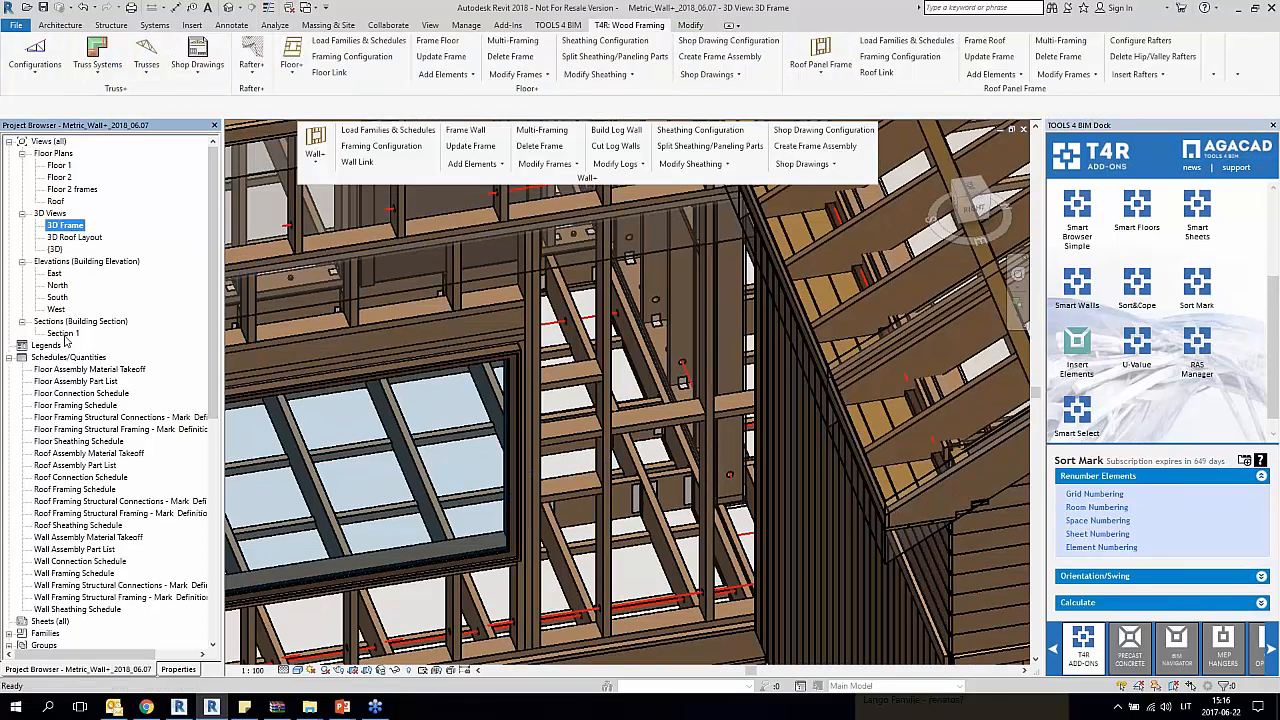
pyautogui.doubleClick(62, 333)
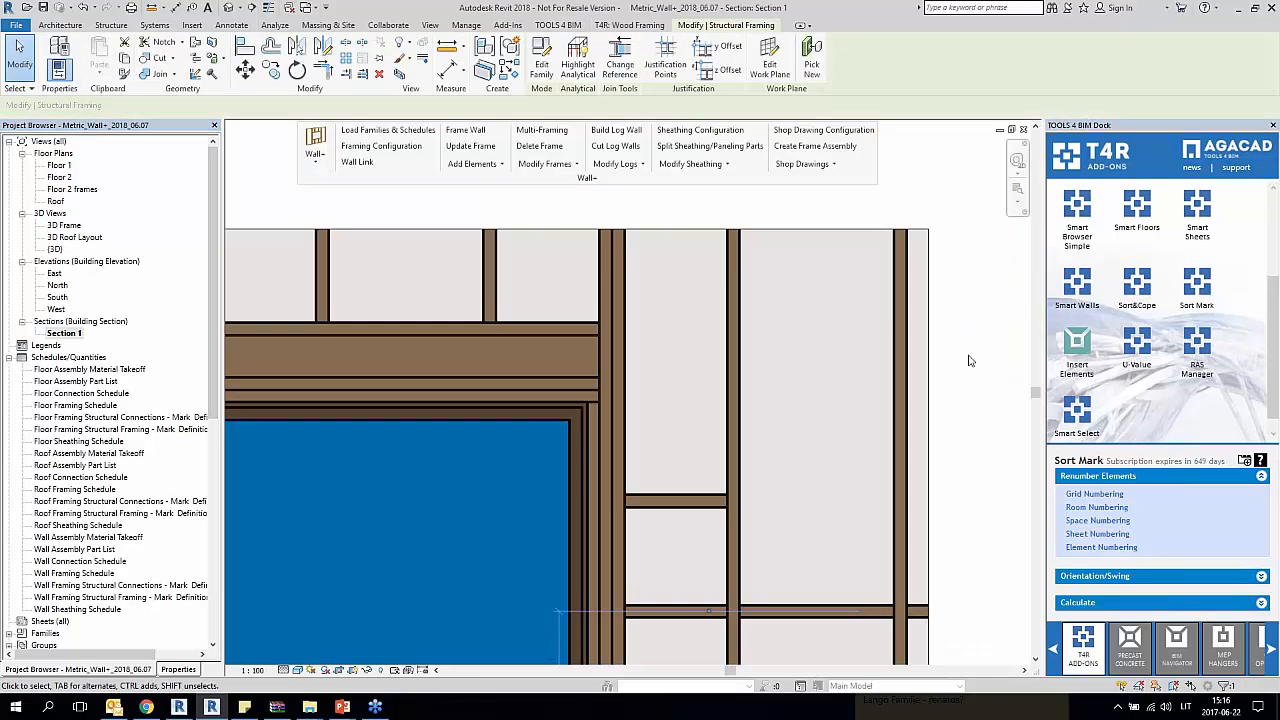
pyautogui.click(970, 361)
pyautogui.scroll(-1, 970, 362)
pyautogui.moveTo(984, 400); pyautogui.dragTo(831, 311, button='middle')
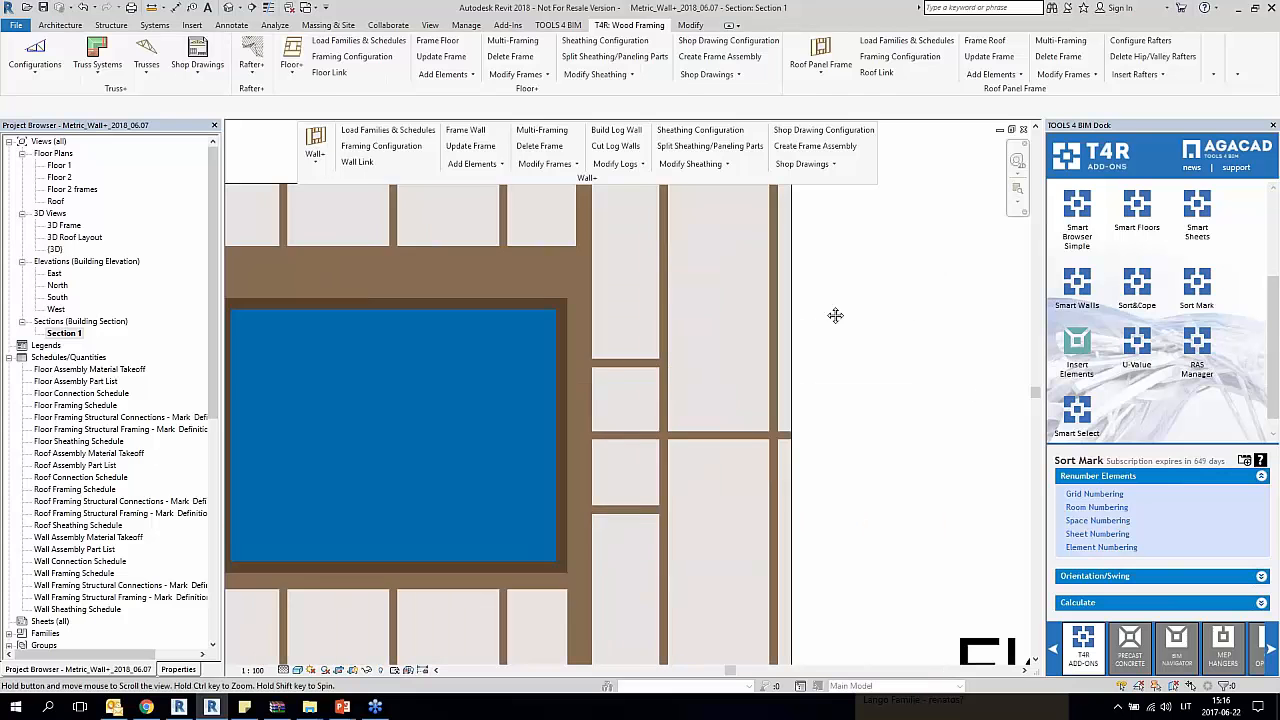
pyautogui.click(624, 366)
pyautogui.click(623, 511)
pyautogui.click(866, 394)
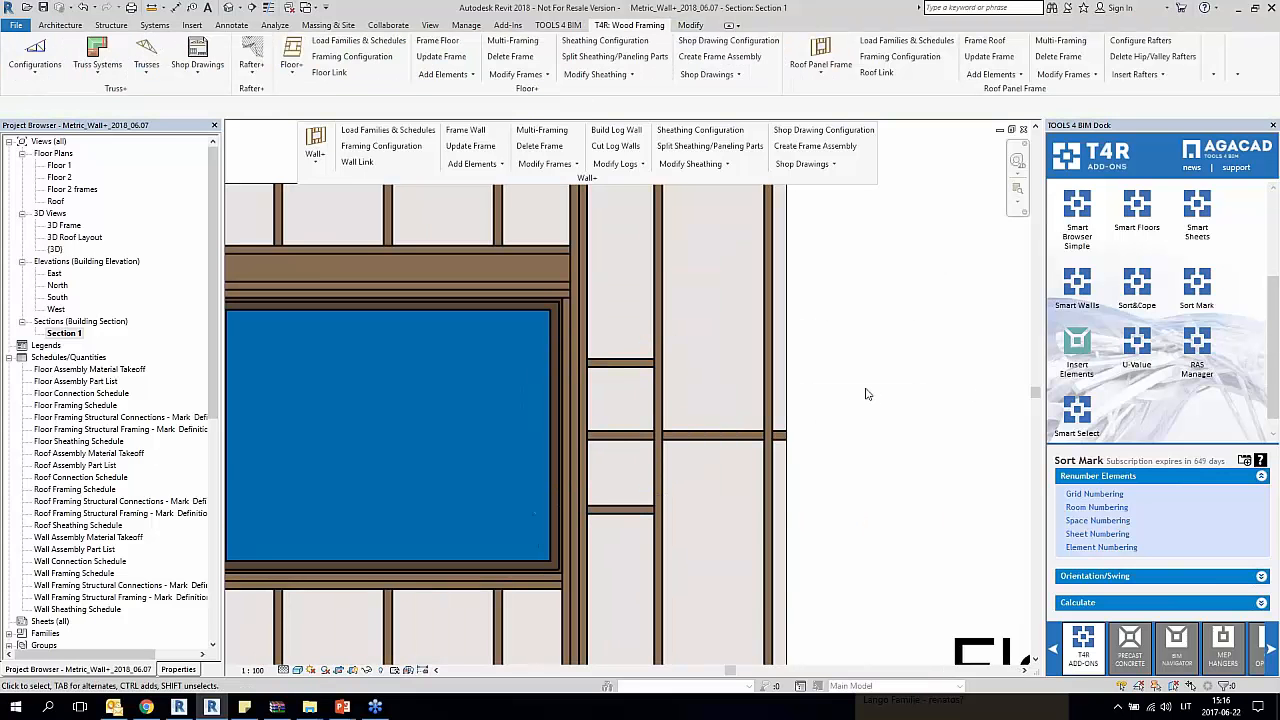
pyautogui.click(192, 7)
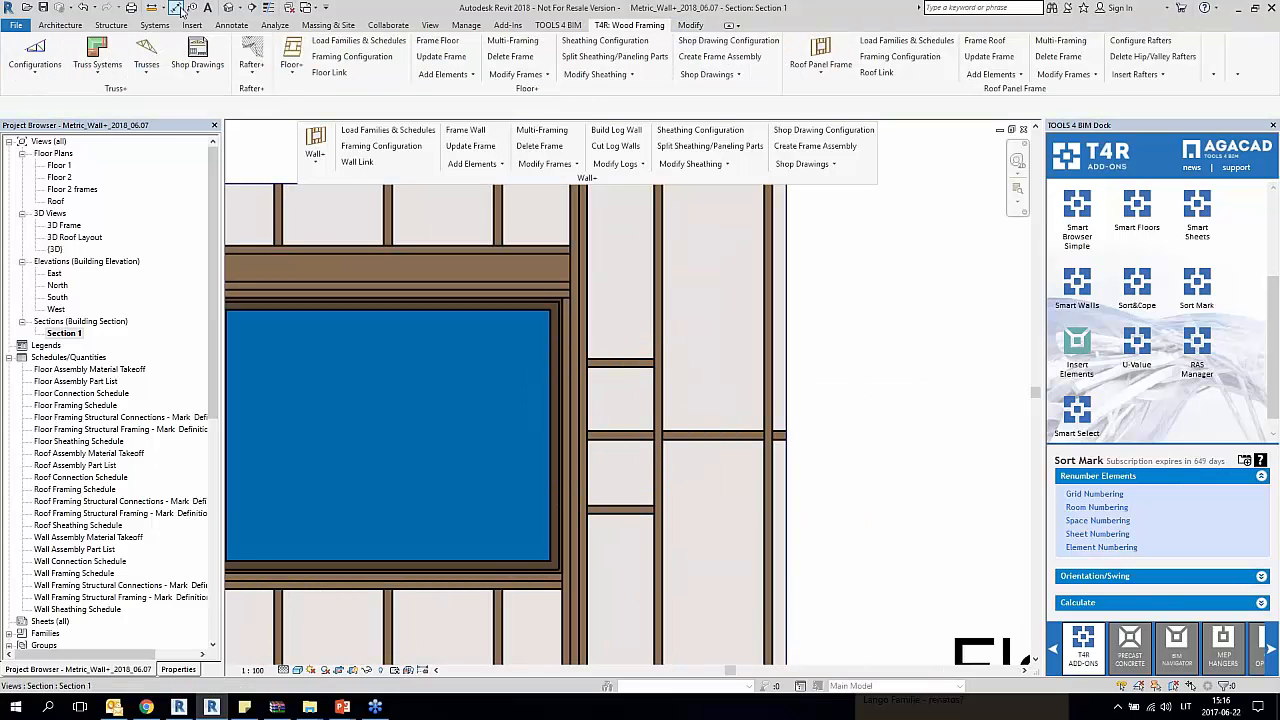
pyautogui.click(560, 246)
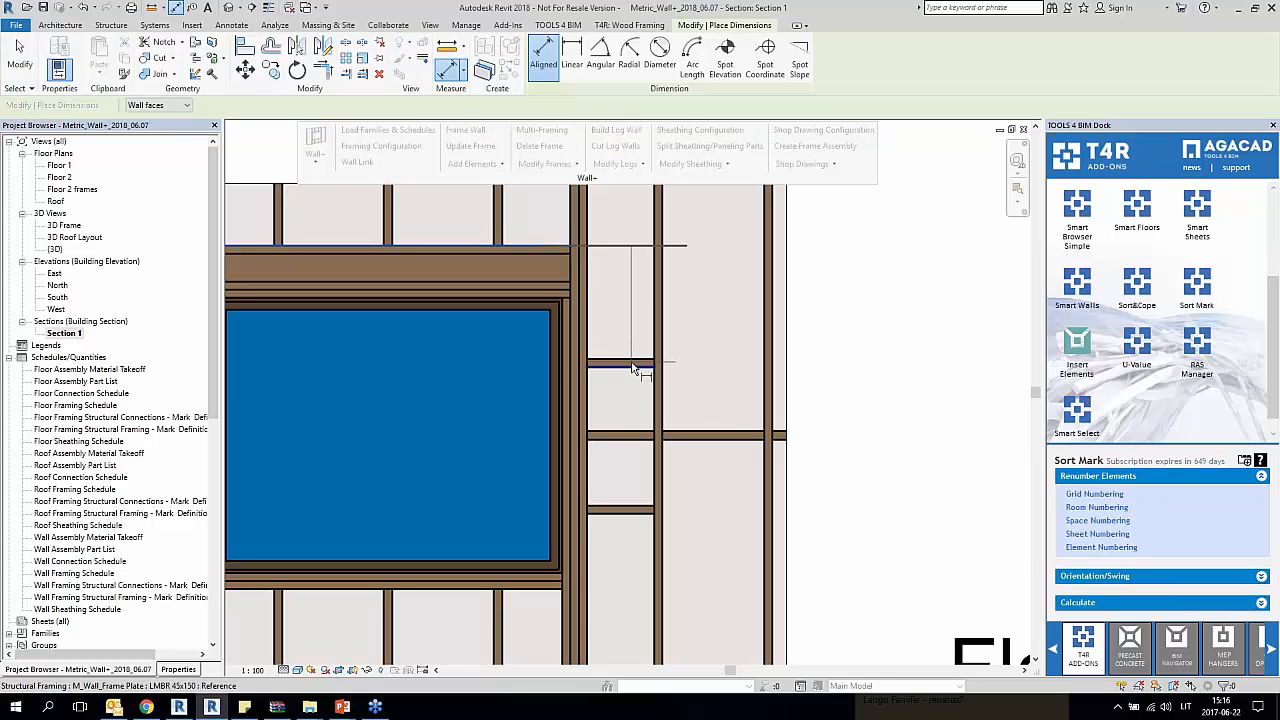
pyautogui.click(625, 365)
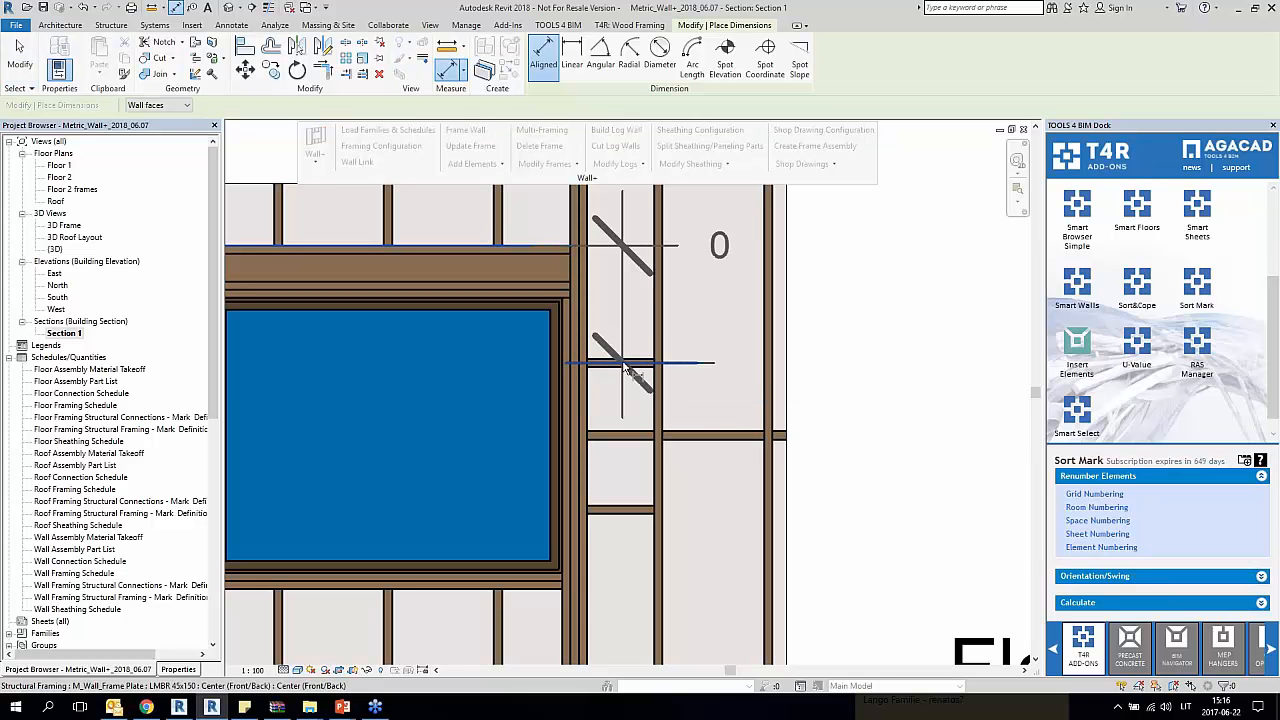
pyautogui.press('Escape')
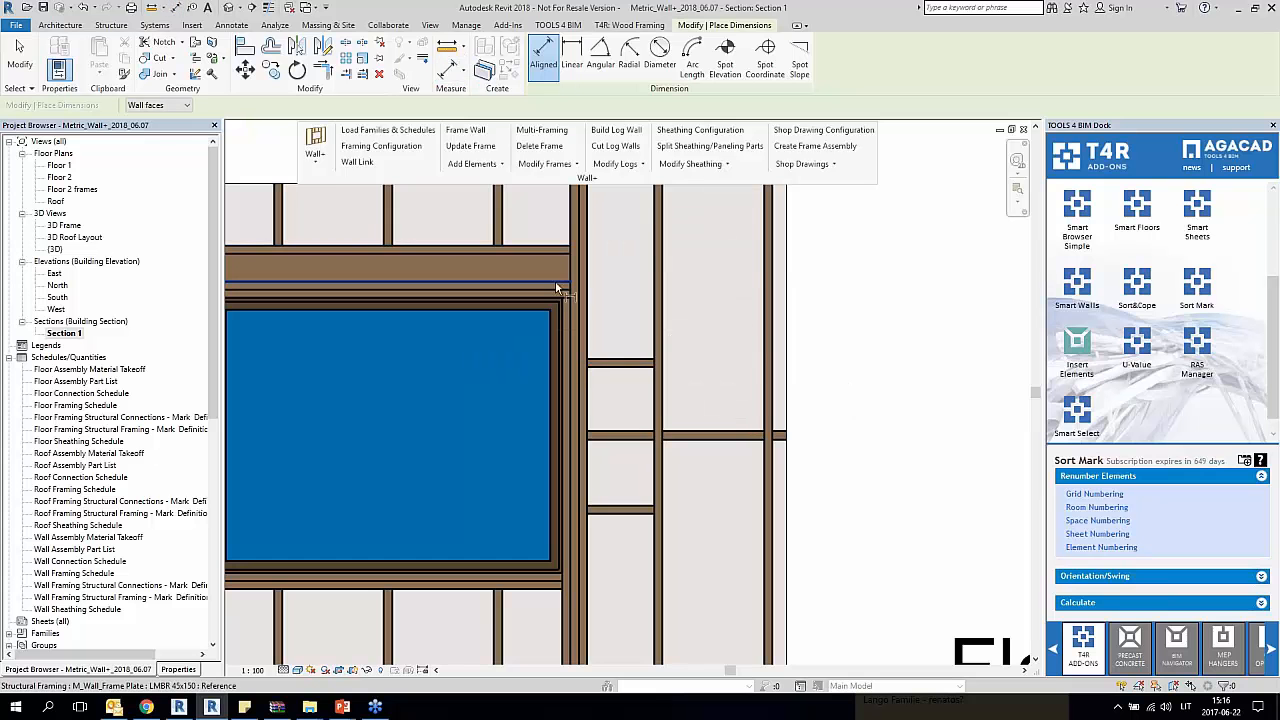
pyautogui.click(558, 284)
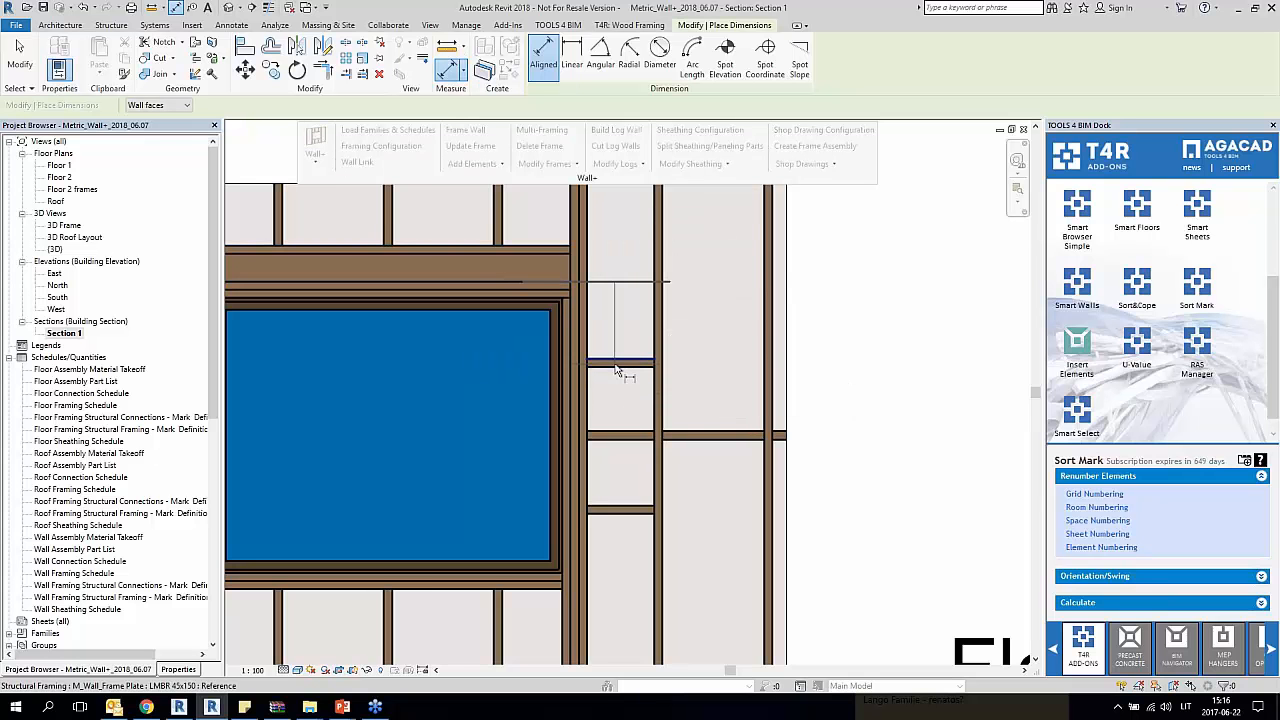
pyautogui.click(616, 366)
pyautogui.press('Escape')
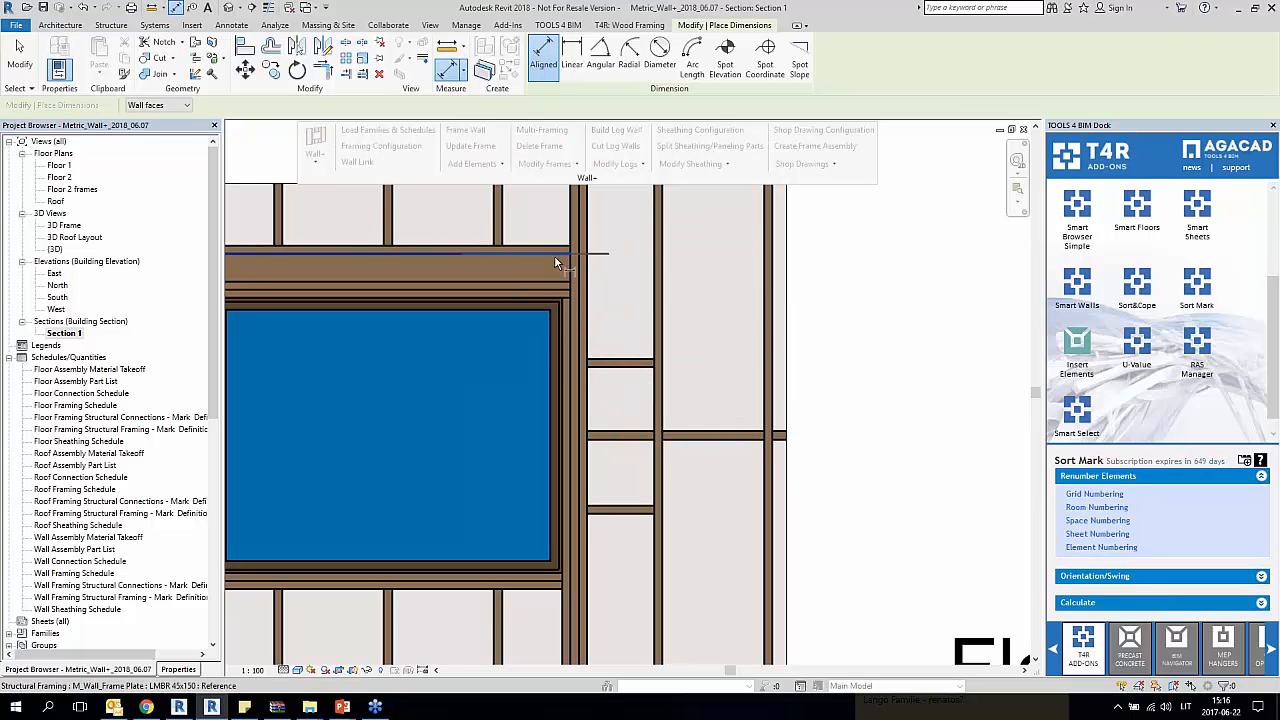
pyautogui.click(554, 255)
pyautogui.click(616, 366)
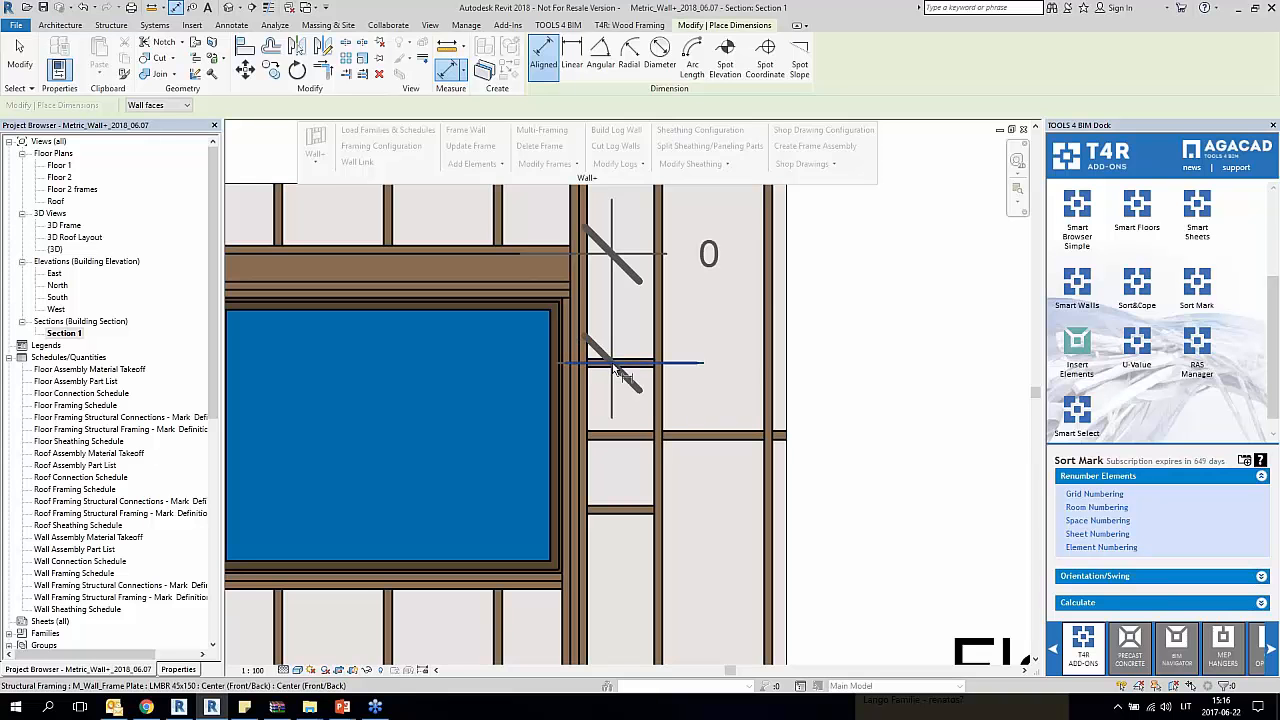
pyautogui.press('Escape')
pyautogui.click(550, 279)
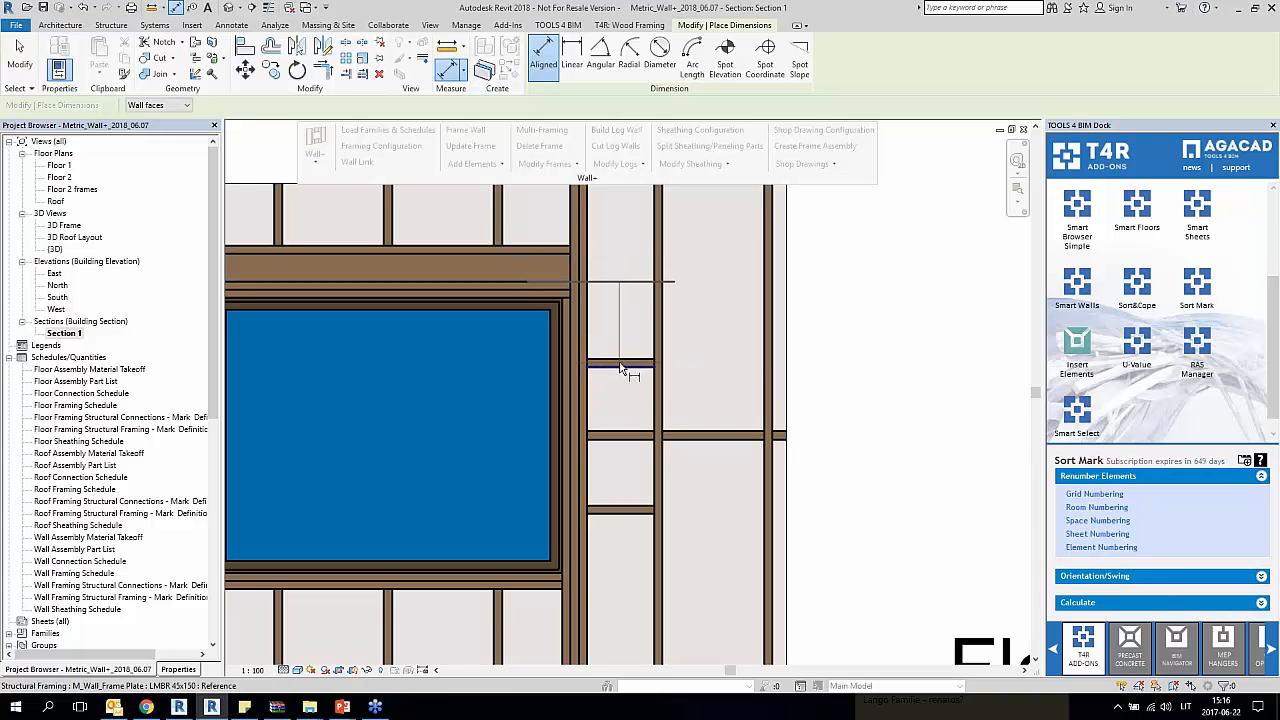
pyautogui.click(620, 366)
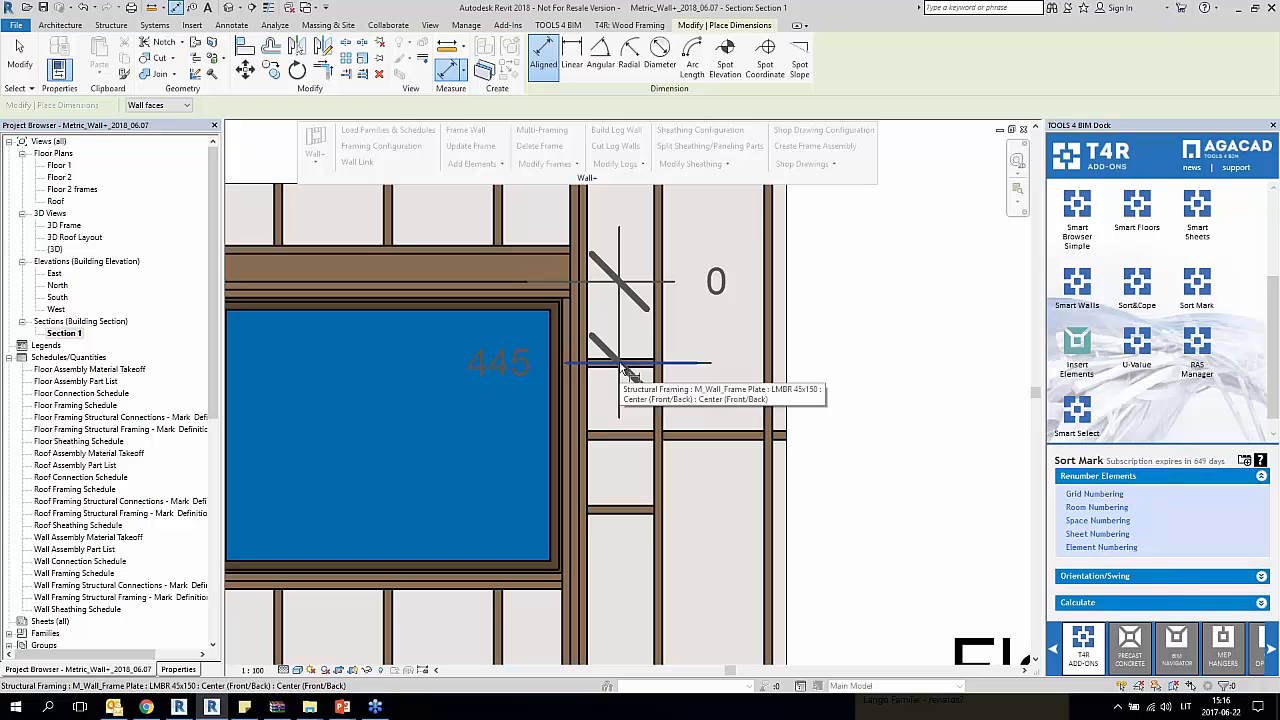
pyautogui.press('Escape')
# Step: Place one aligned dimension string outside the wall, running from the window header's underside framing to the centres of both added blocking pieces
pyautogui.click(561, 286)
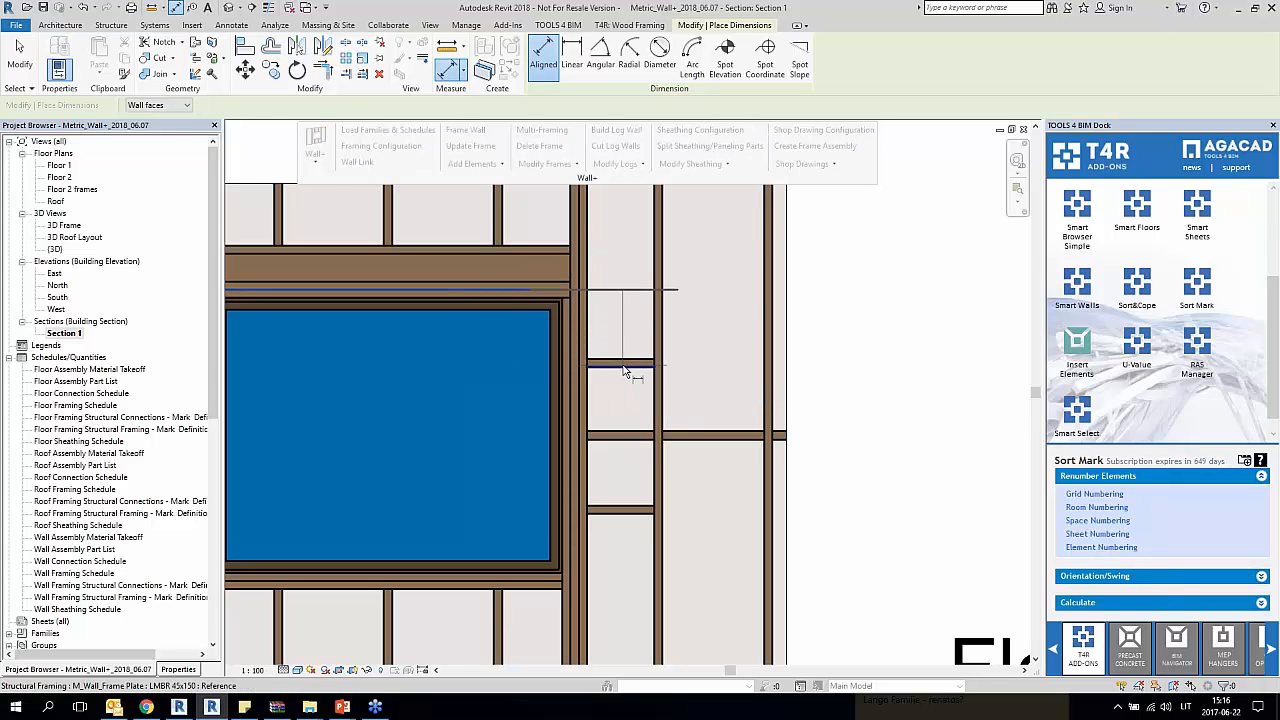
pyautogui.click(624, 370)
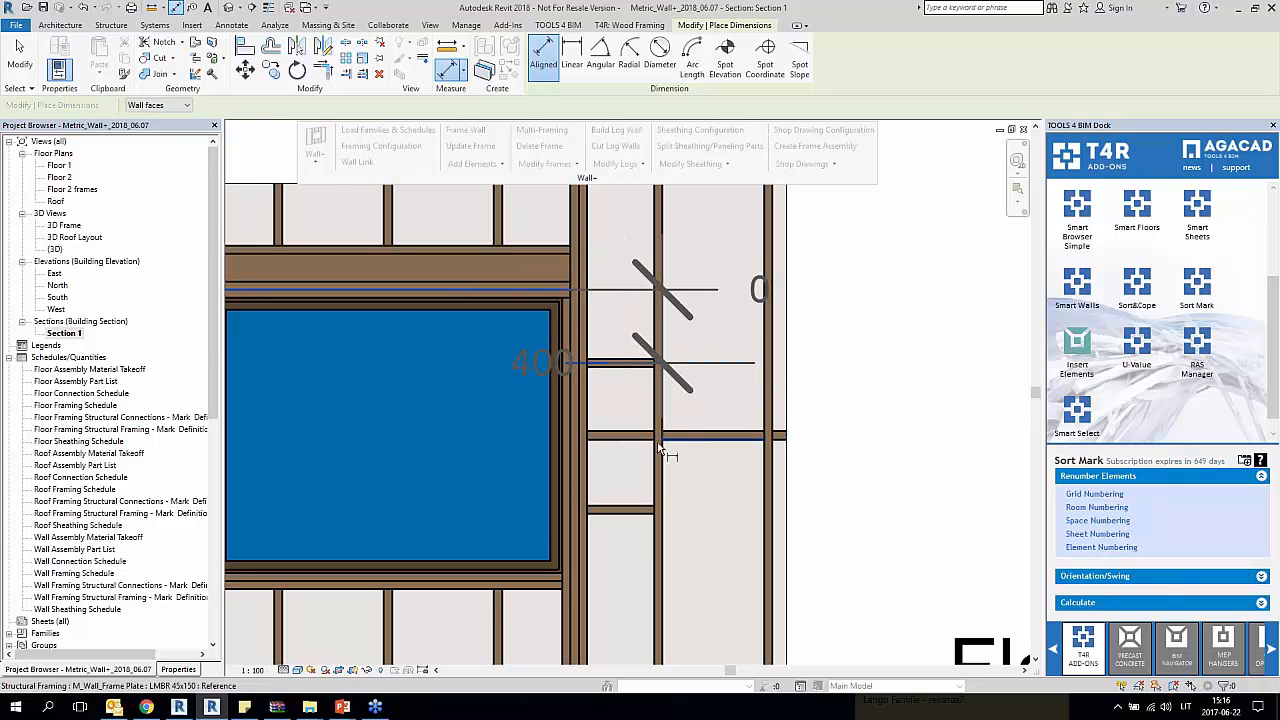
pyautogui.click(632, 512)
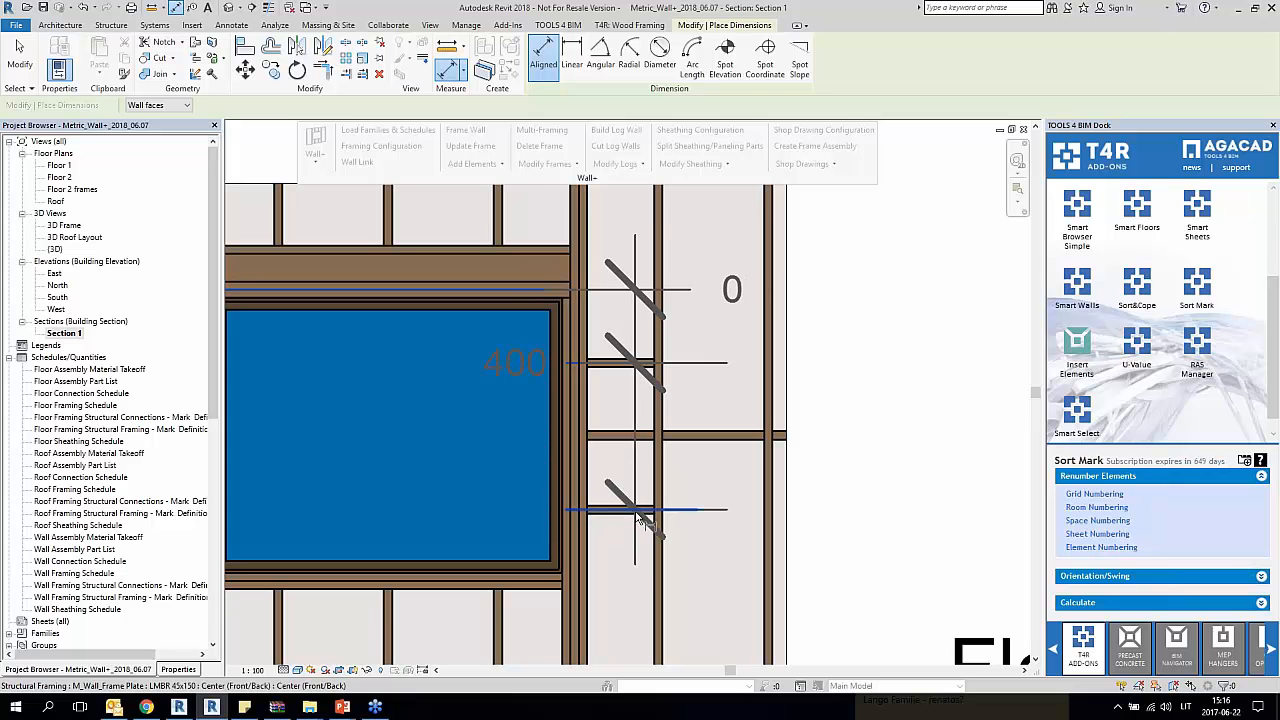
pyautogui.click(925, 517)
pyautogui.scroll(-3, 925, 517)
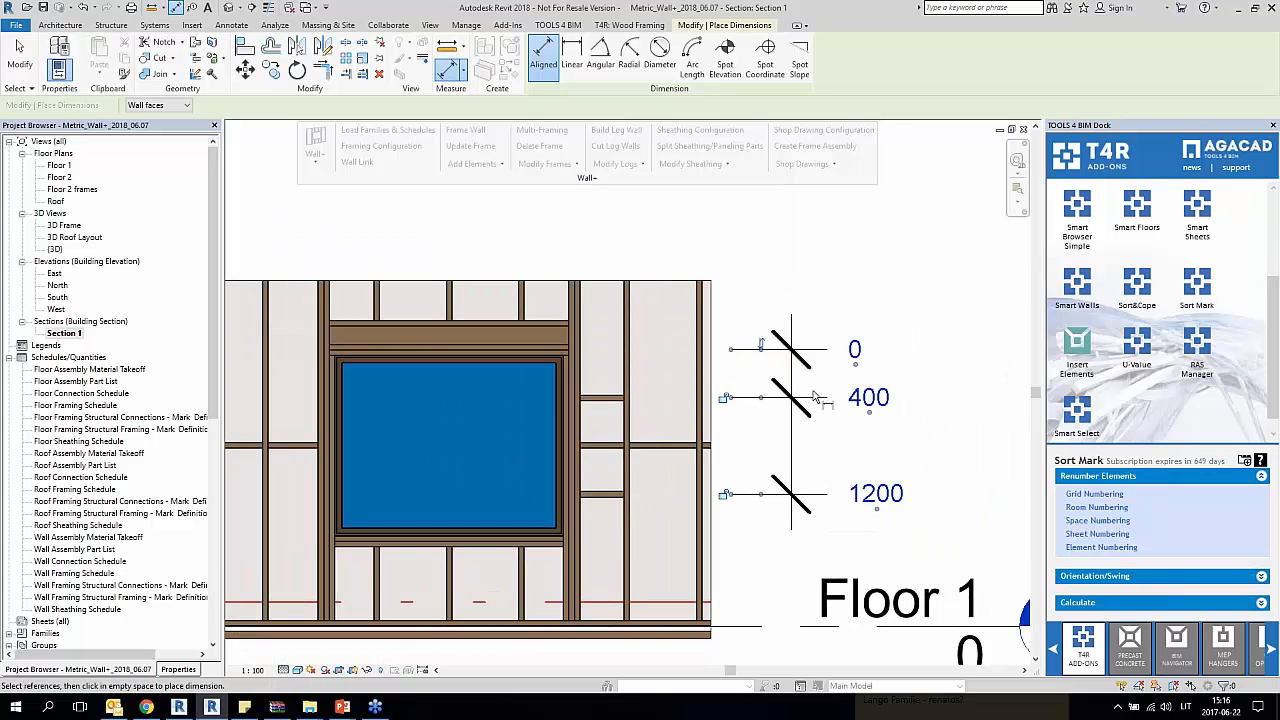
pyautogui.press('Escape')
pyautogui.press('Escape')
# Step: Set the Dimension String Type of the blocking dimension's Linear - 3mm Arial type to Continuous
pyautogui.click(777, 480)
pyautogui.click(185, 671)
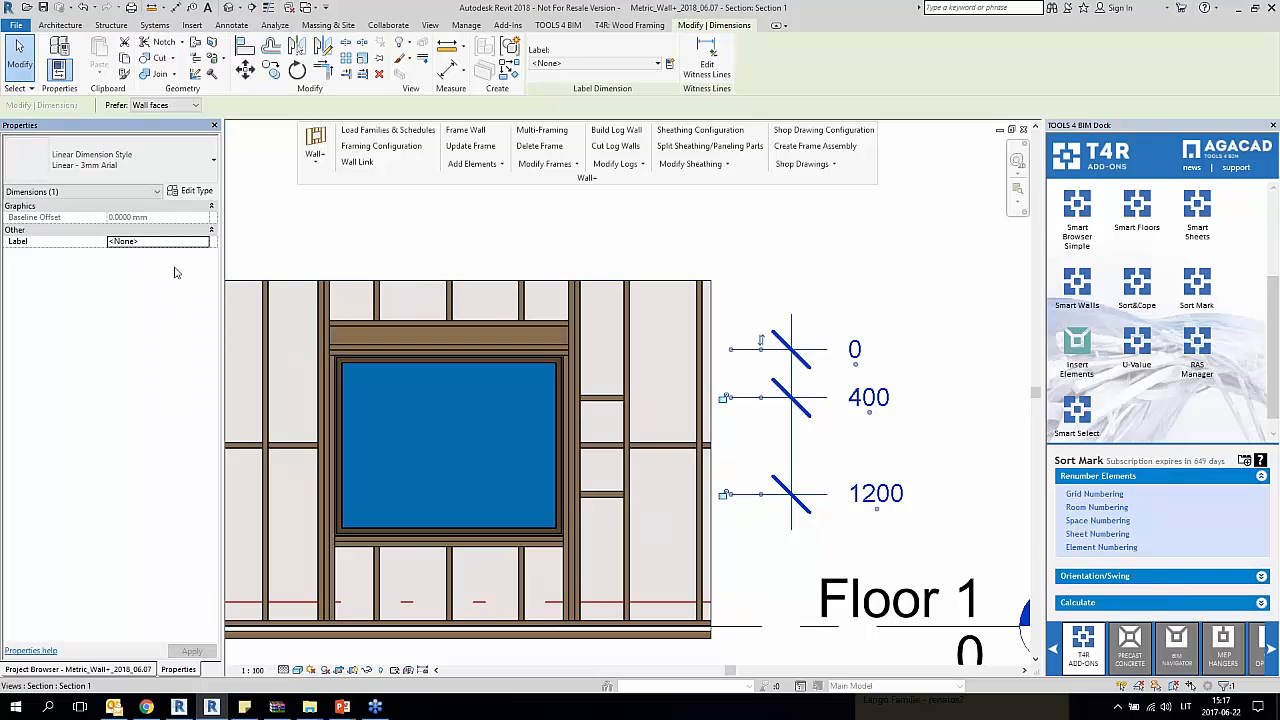
pyautogui.click(173, 175)
pyautogui.click(174, 184)
pyautogui.click(184, 190)
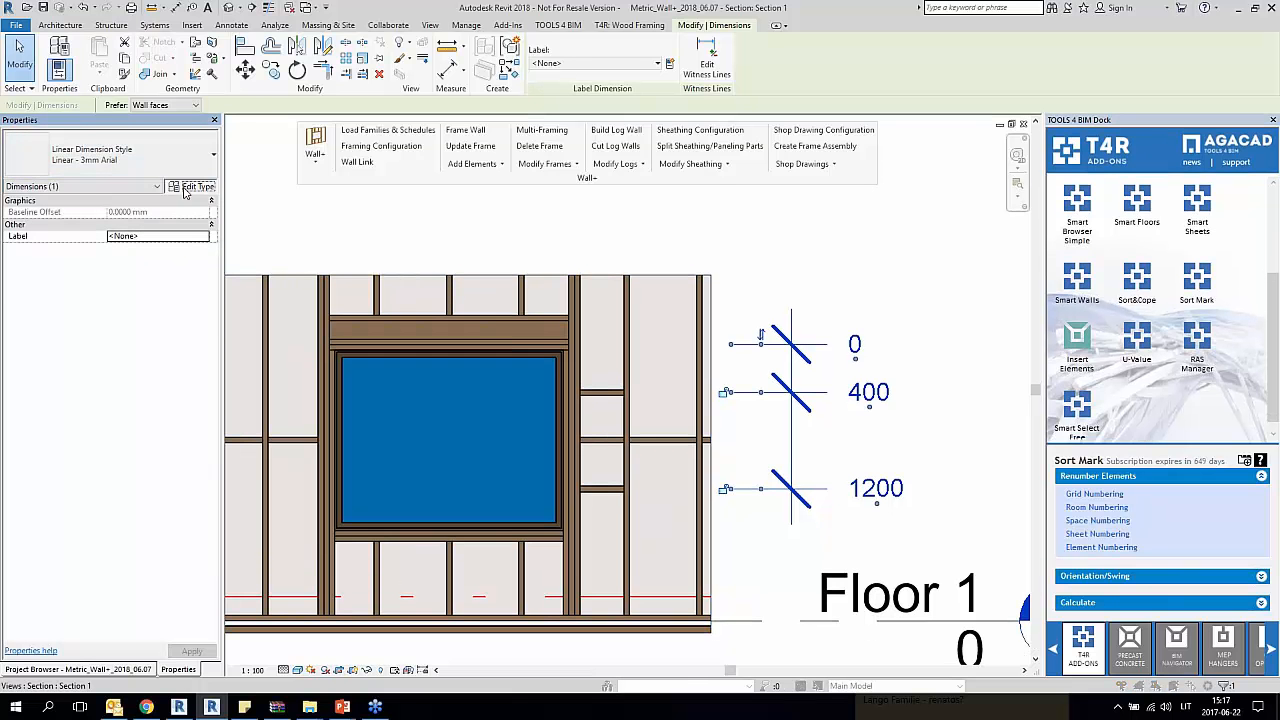
pyautogui.click(550, 306)
pyautogui.click(671, 307)
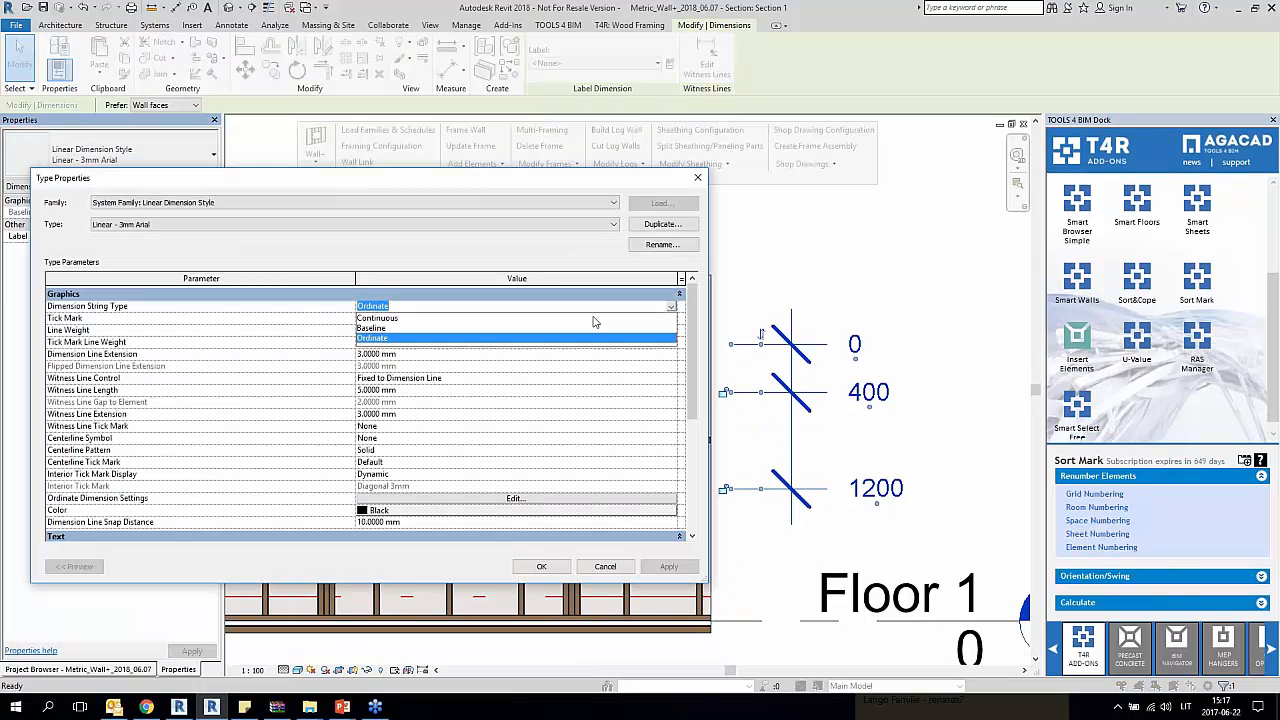
pyautogui.click(593, 318)
pyautogui.click(541, 566)
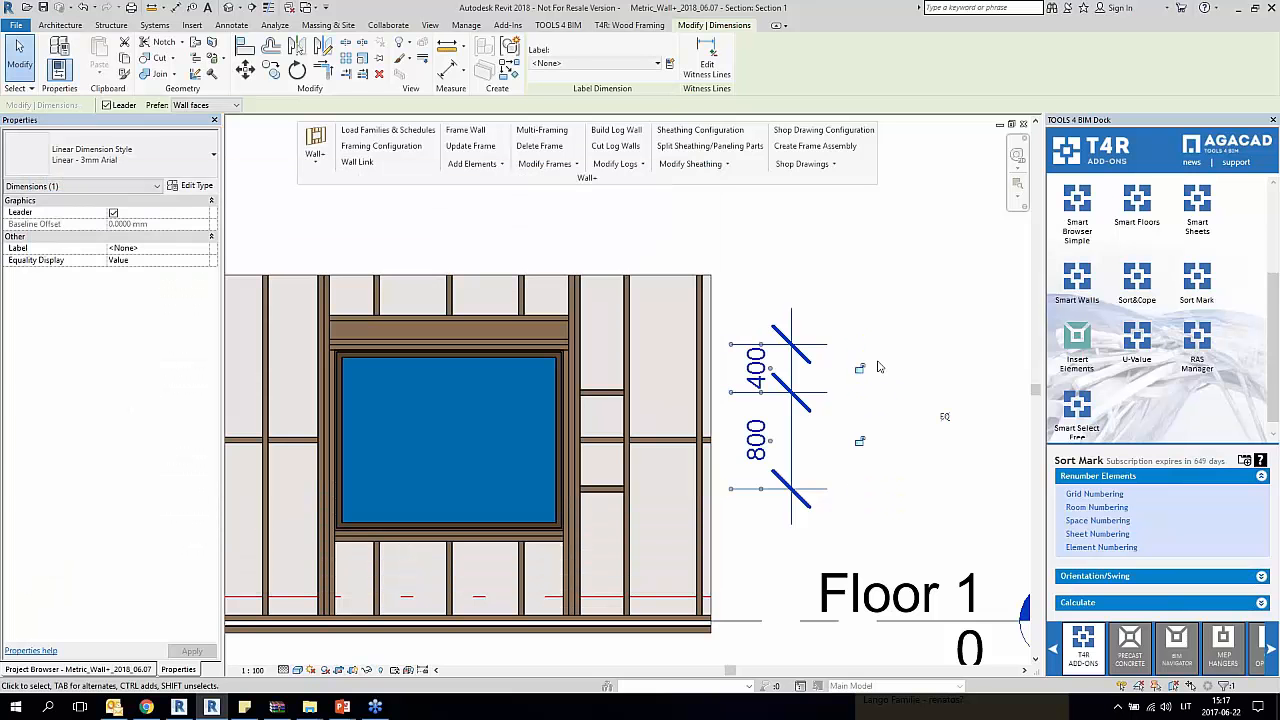
pyautogui.click(877, 367)
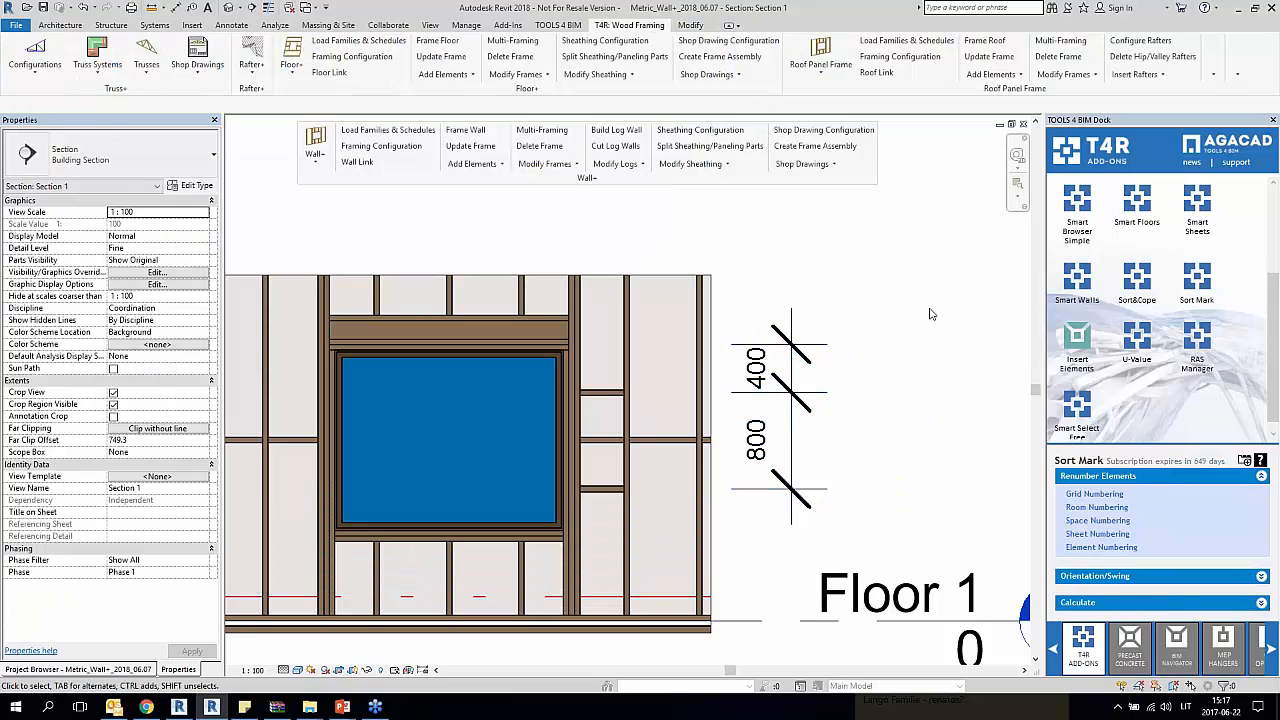
# Step: Reopen the 3D Frame view and show the house corner with the balcony and the framed window wall
pyautogui.click(230, 7)
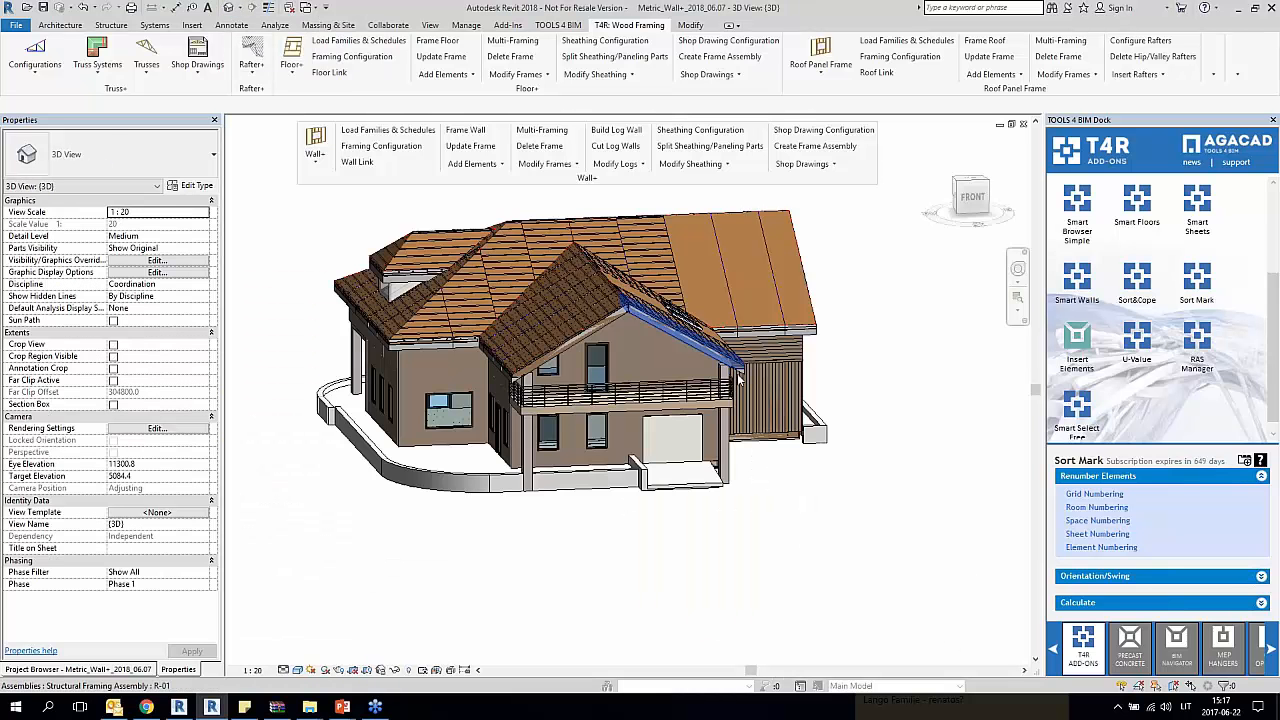
pyautogui.click(128, 669)
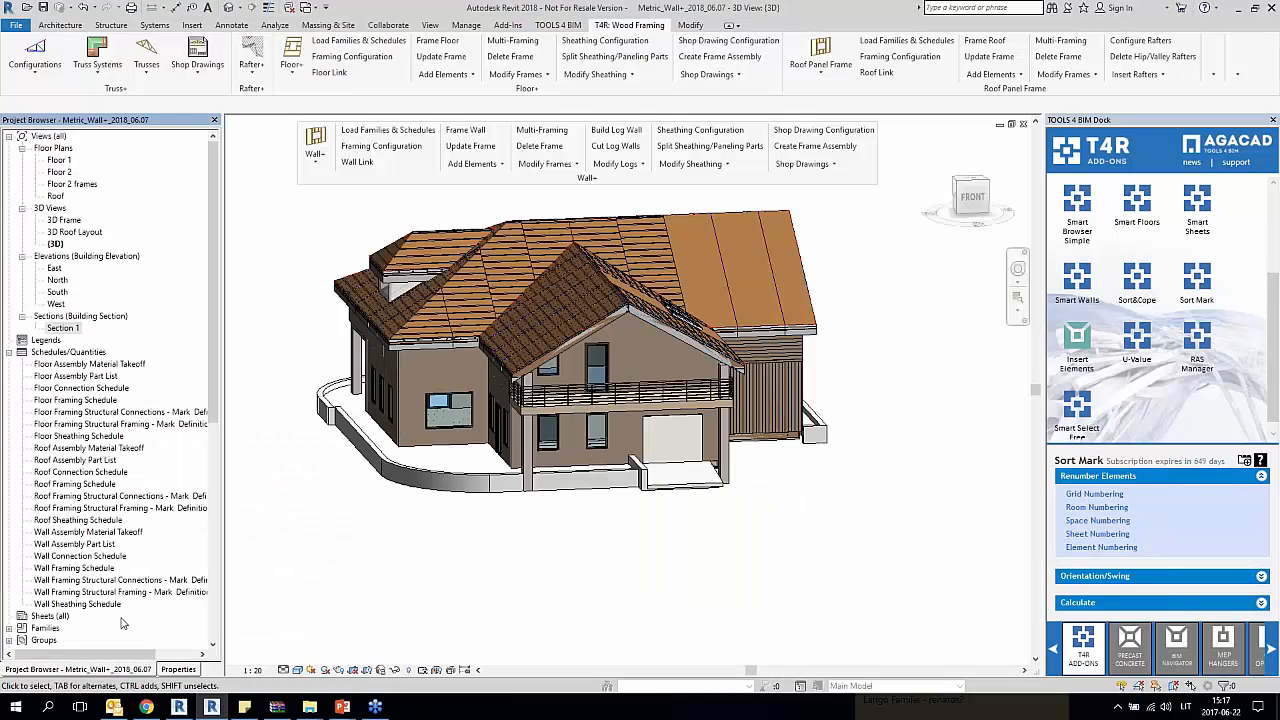
pyautogui.doubleClick(64, 220)
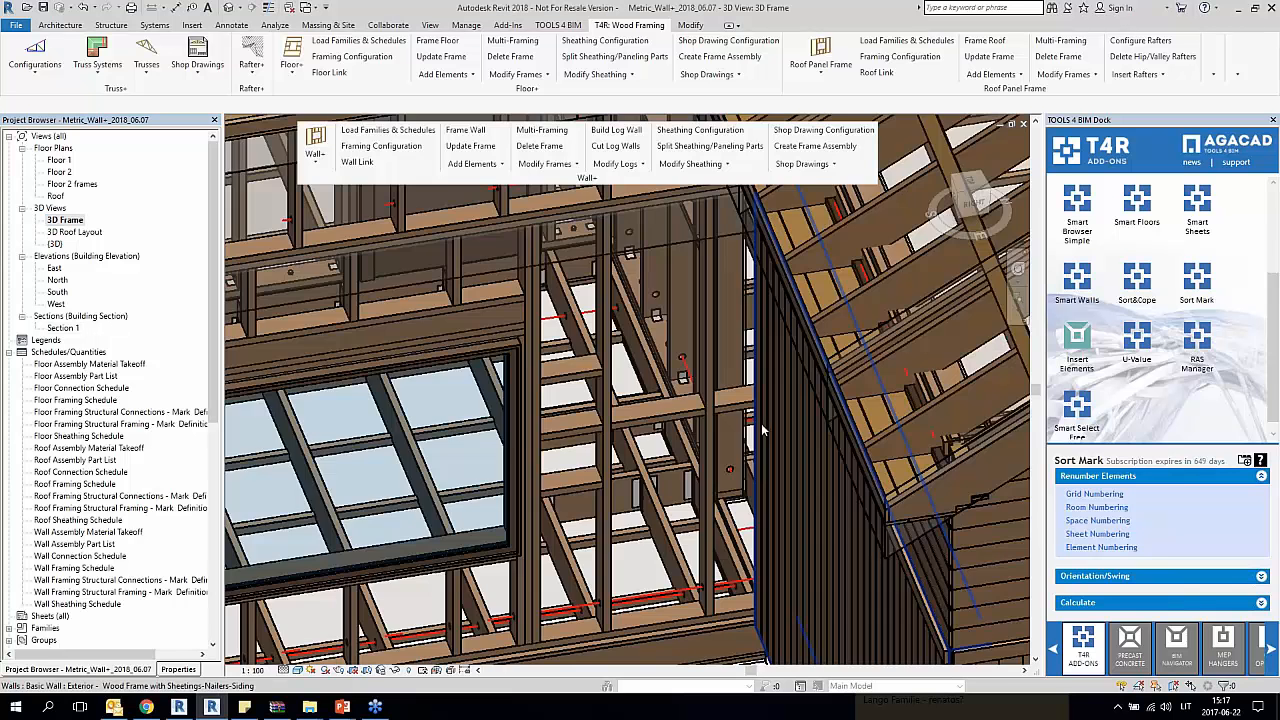
pyautogui.scroll(-6, 762, 407)
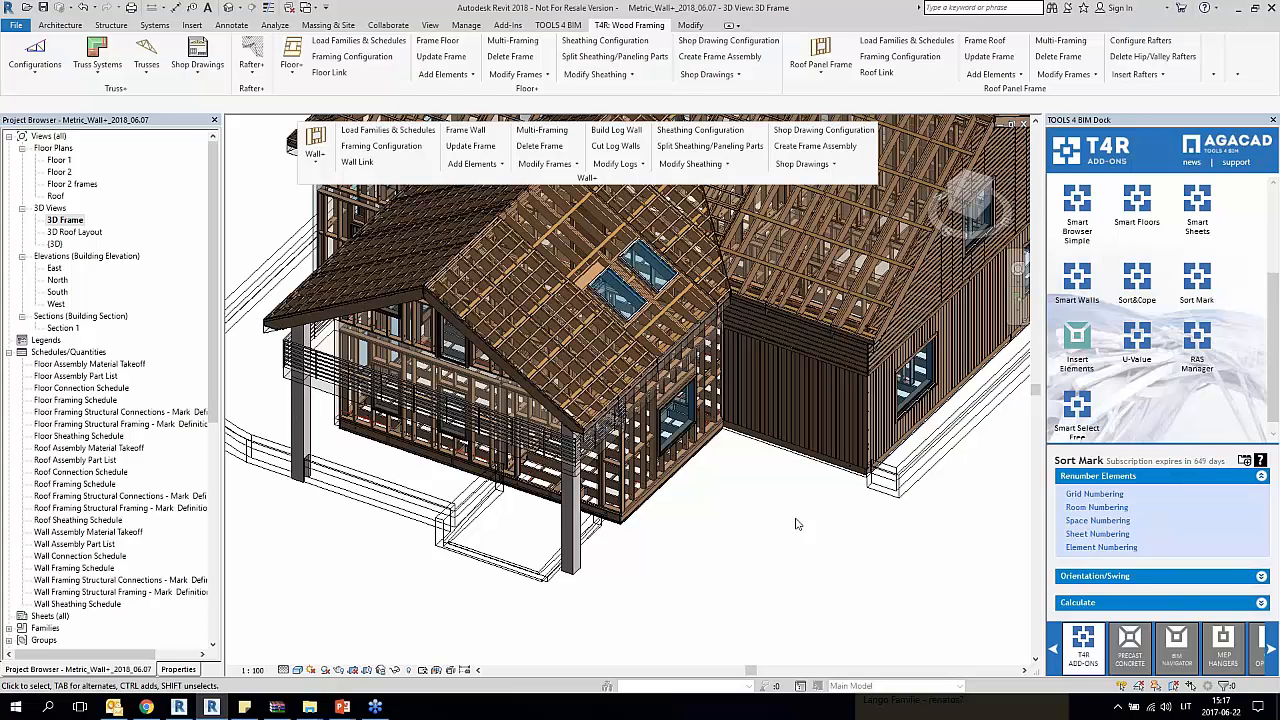
pyautogui.scroll(-4, 807, 505)
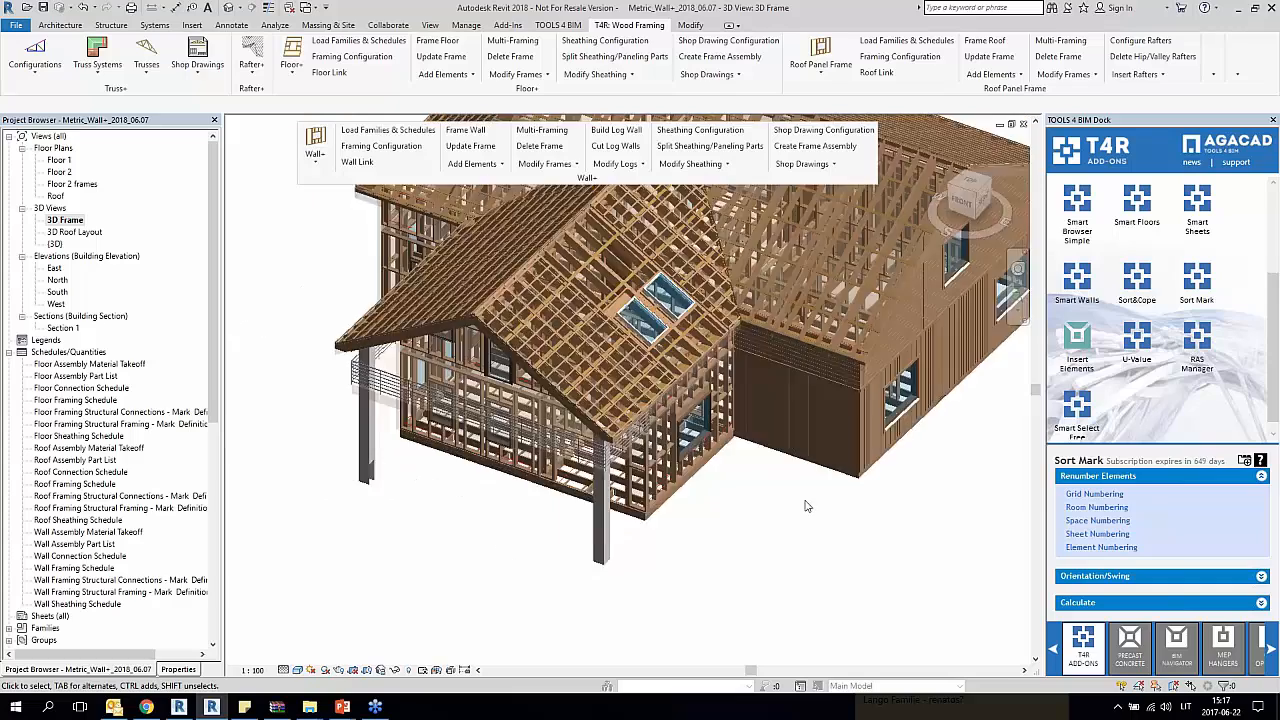
pyautogui.keyDown('shift'); pyautogui.moveTo(807, 505); pyautogui.dragTo(738, 485, button='middle'); pyautogui.keyUp('shift')
pyautogui.scroll(5, 732, 461)
pyautogui.scroll(5, 545, 445)
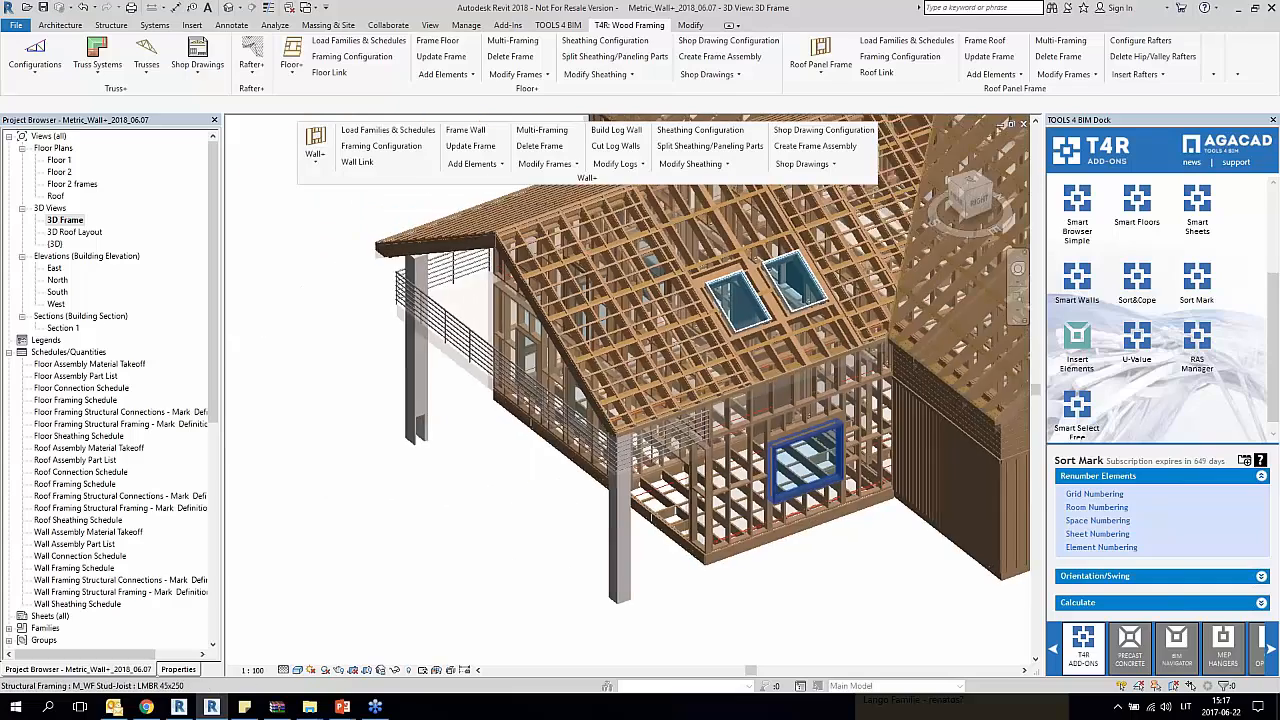
# Step: Open the wall Details tools, review the Frame configuration's settings for details on bridging, blocking and plates, and close the configuration
pyautogui.click(546, 163)
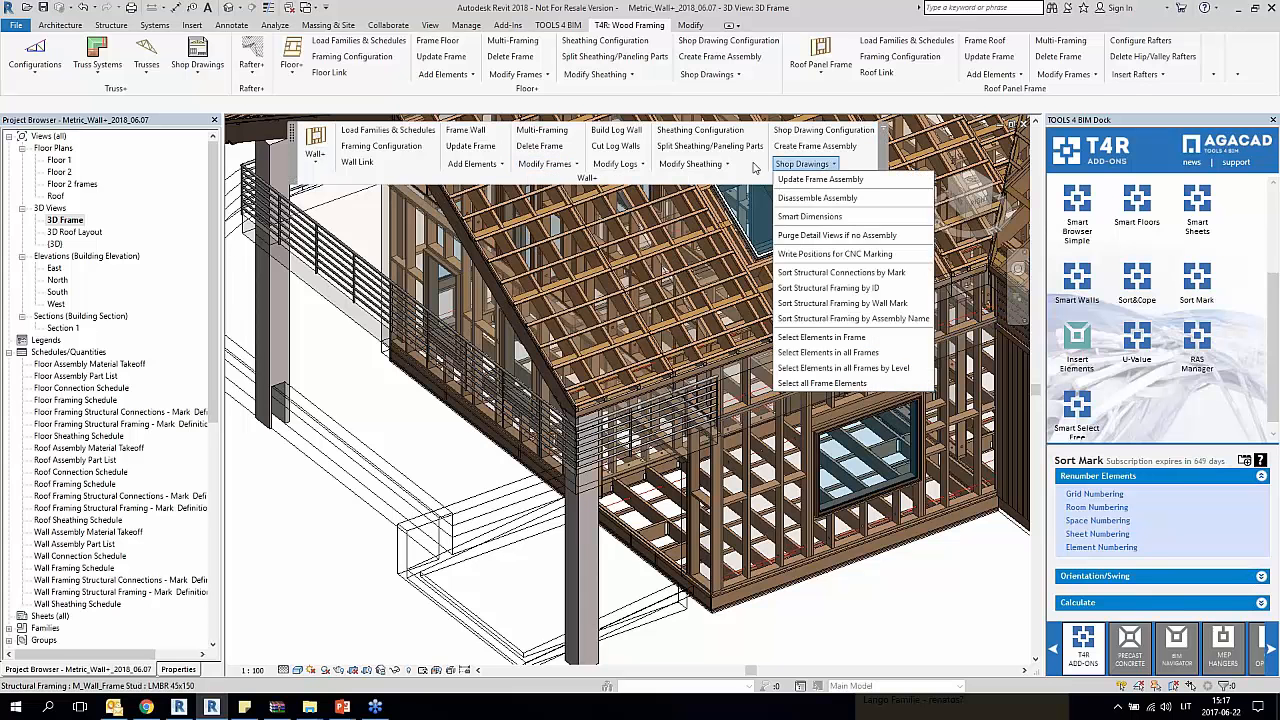
pyautogui.click(471, 163)
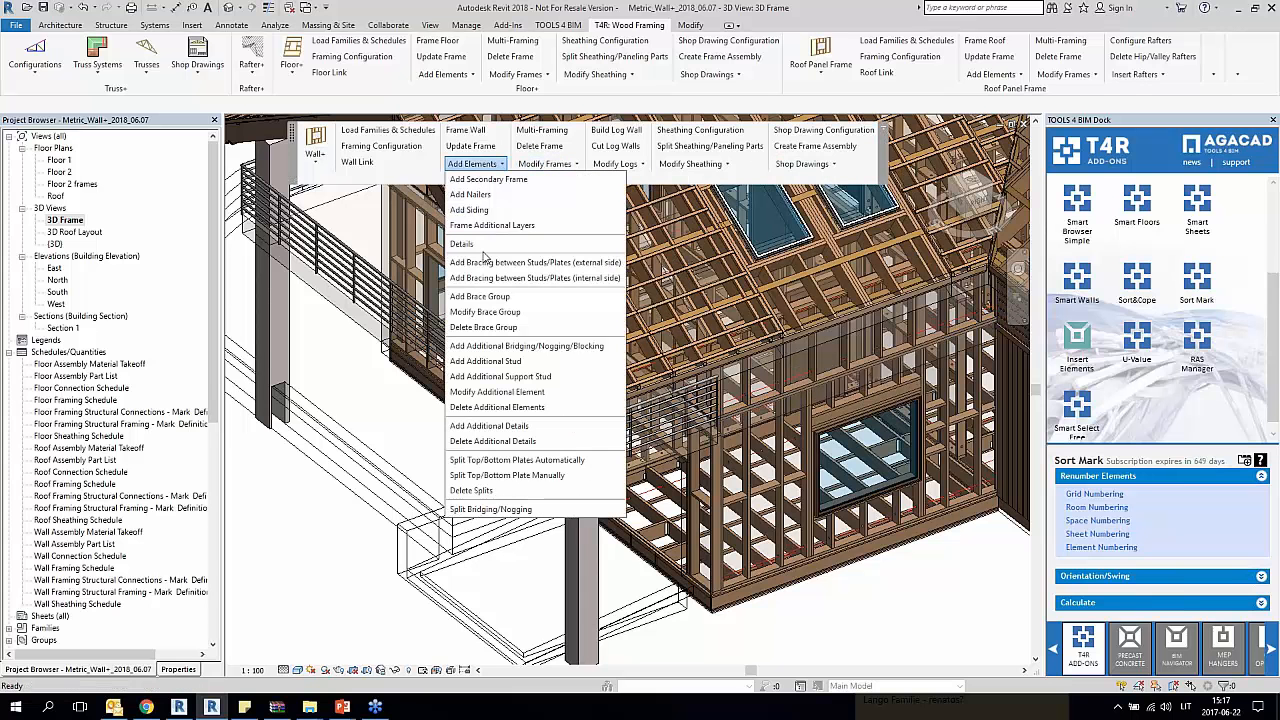
pyautogui.click(487, 261)
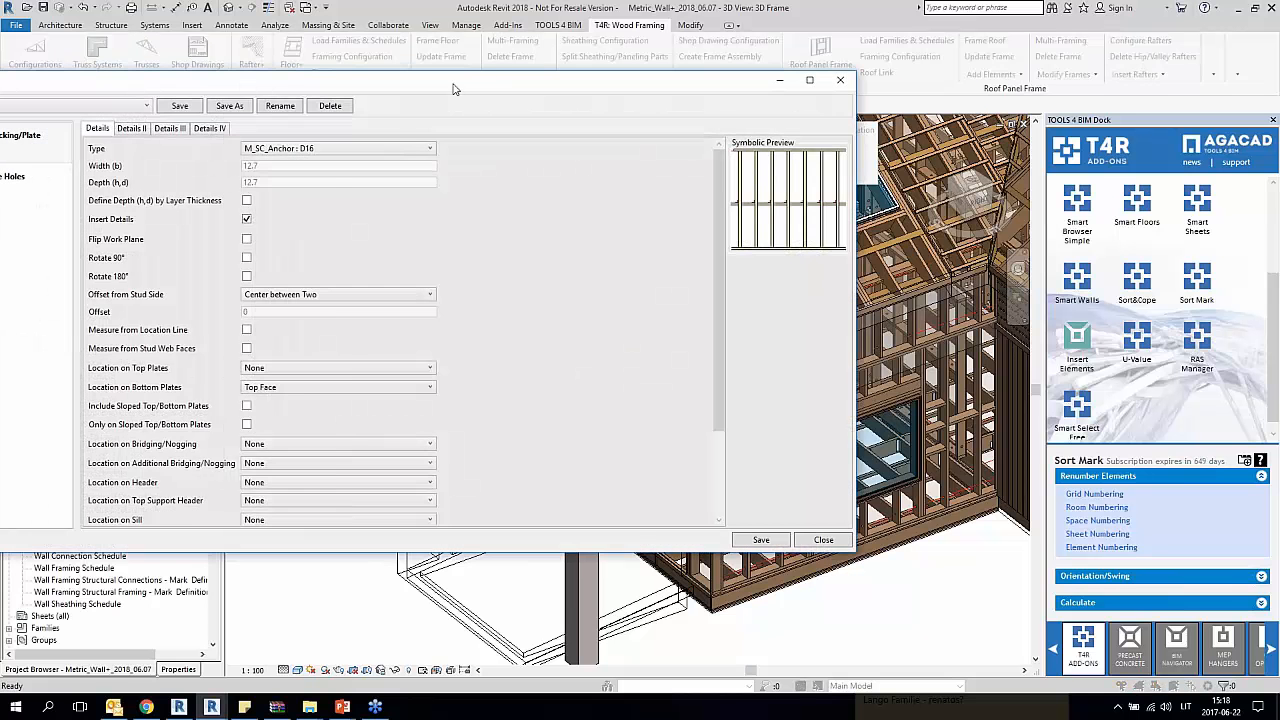
pyautogui.moveTo(452, 89); pyautogui.dragTo(649, 102)
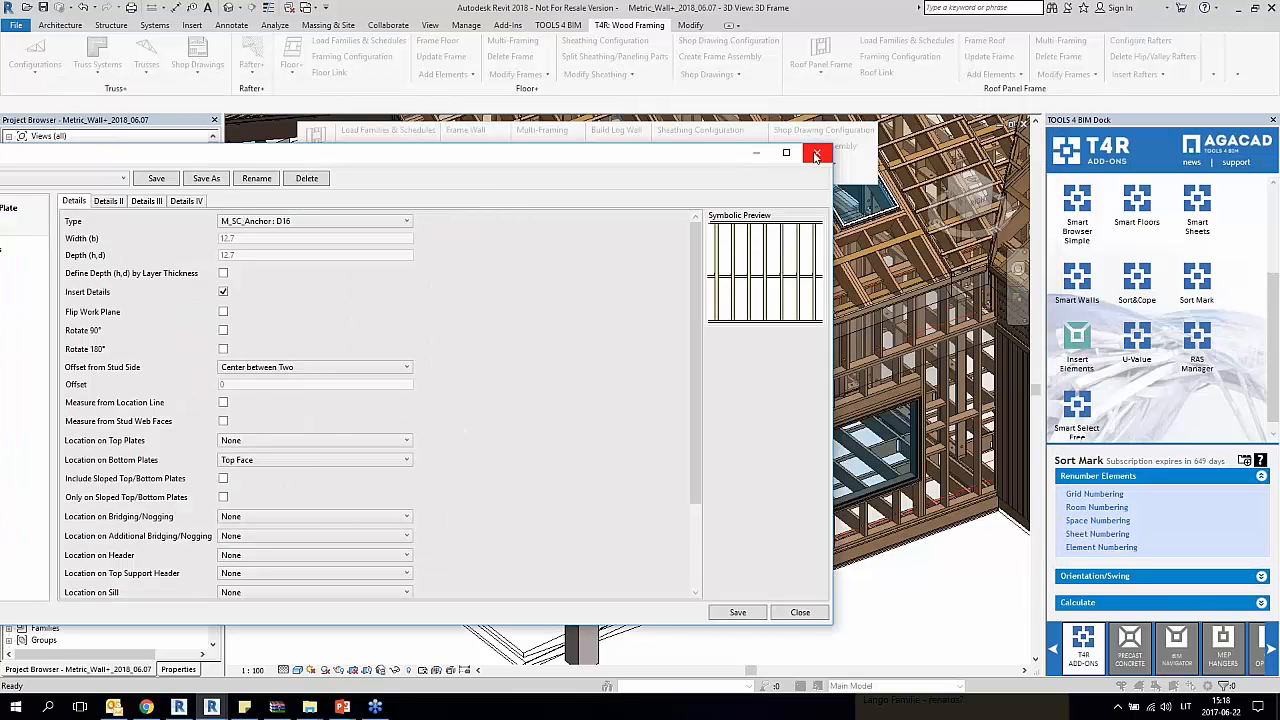
pyautogui.click(817, 156)
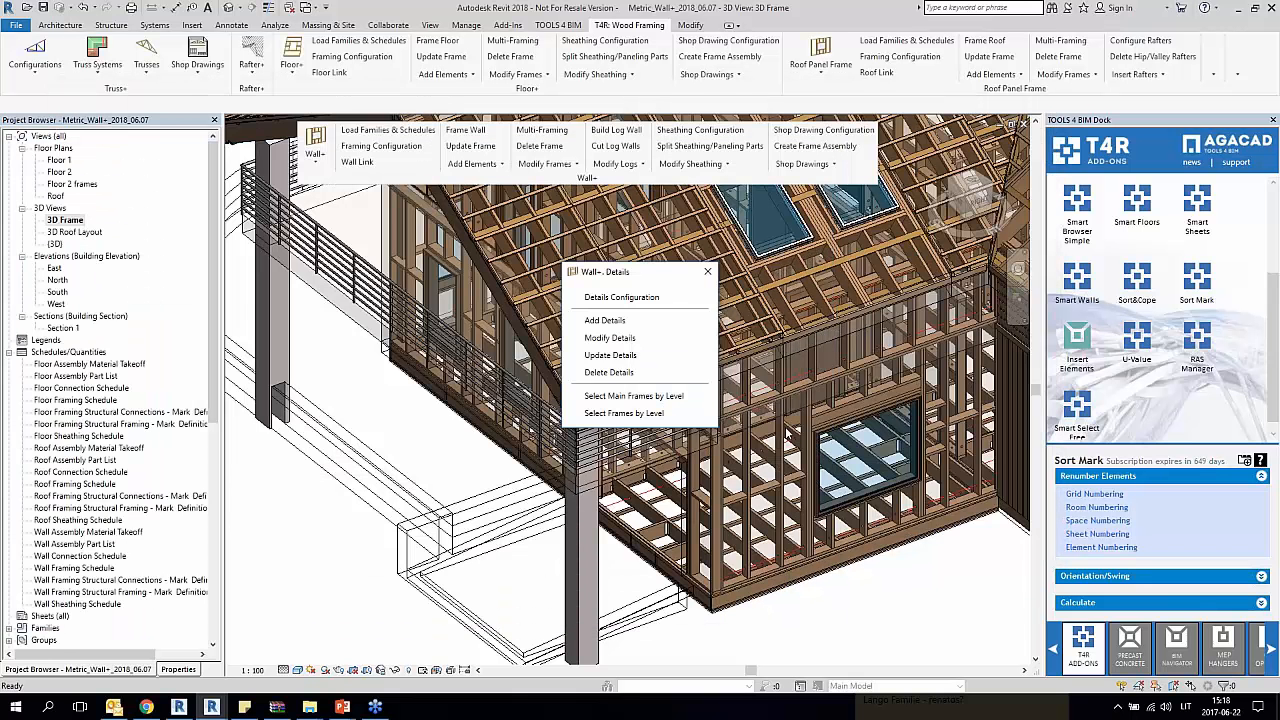
# Step: Close the Details tools and review the Modify Settings of the wall's default framing parameters for Frame - no offset
pyautogui.click(707, 271)
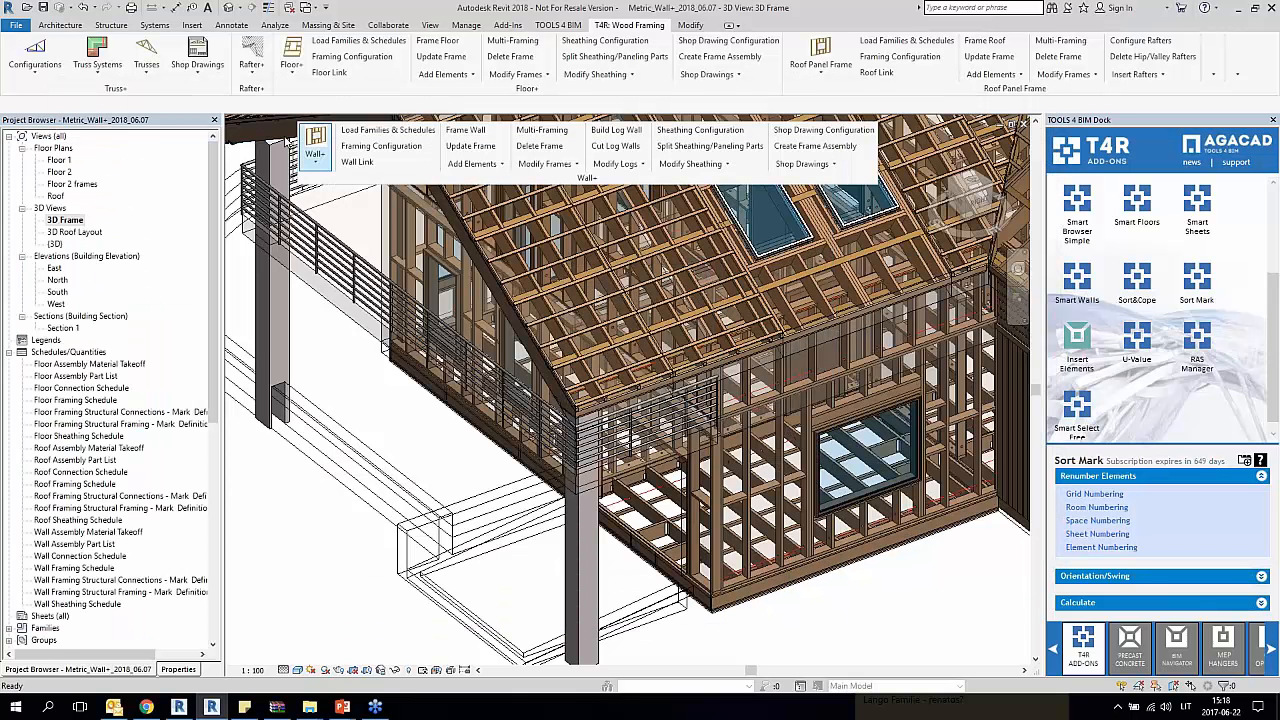
pyautogui.click(396, 148)
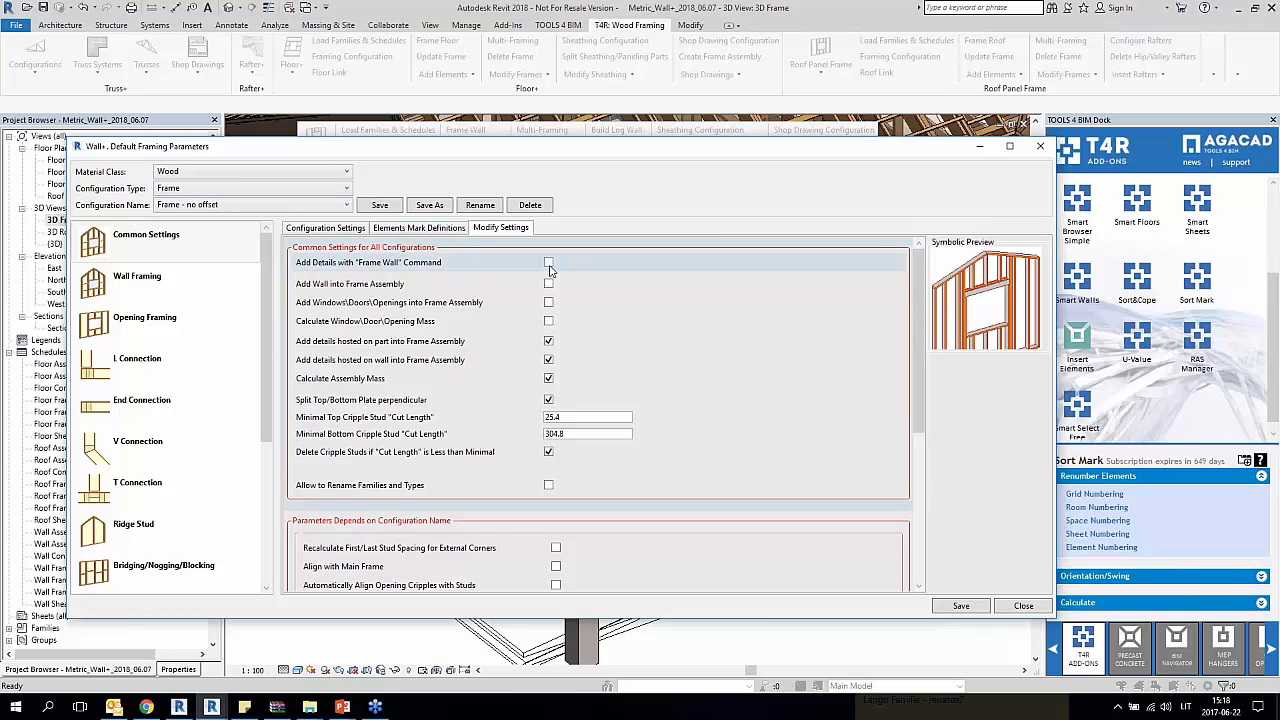
pyautogui.click(1040, 146)
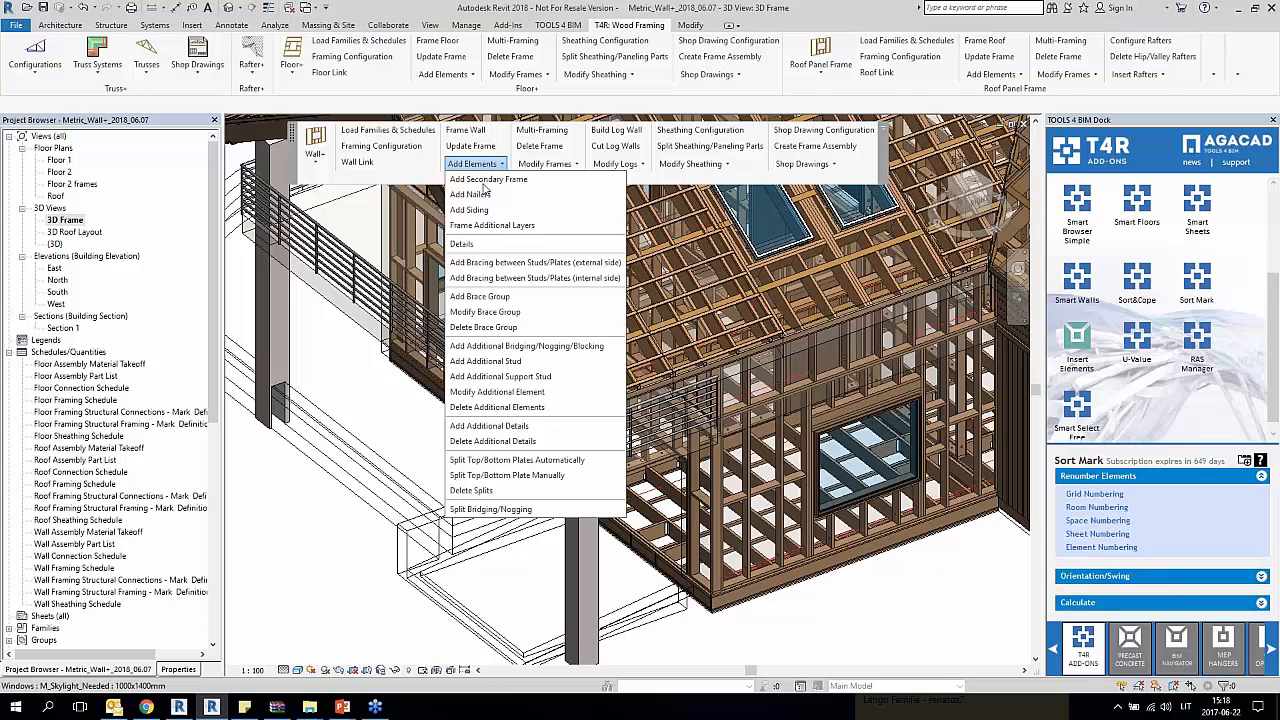
# Step: Reopen the wall Details tools and add details to the ground-floor window wall's frame using the Frame 0 configuration
pyautogui.click(468, 244)
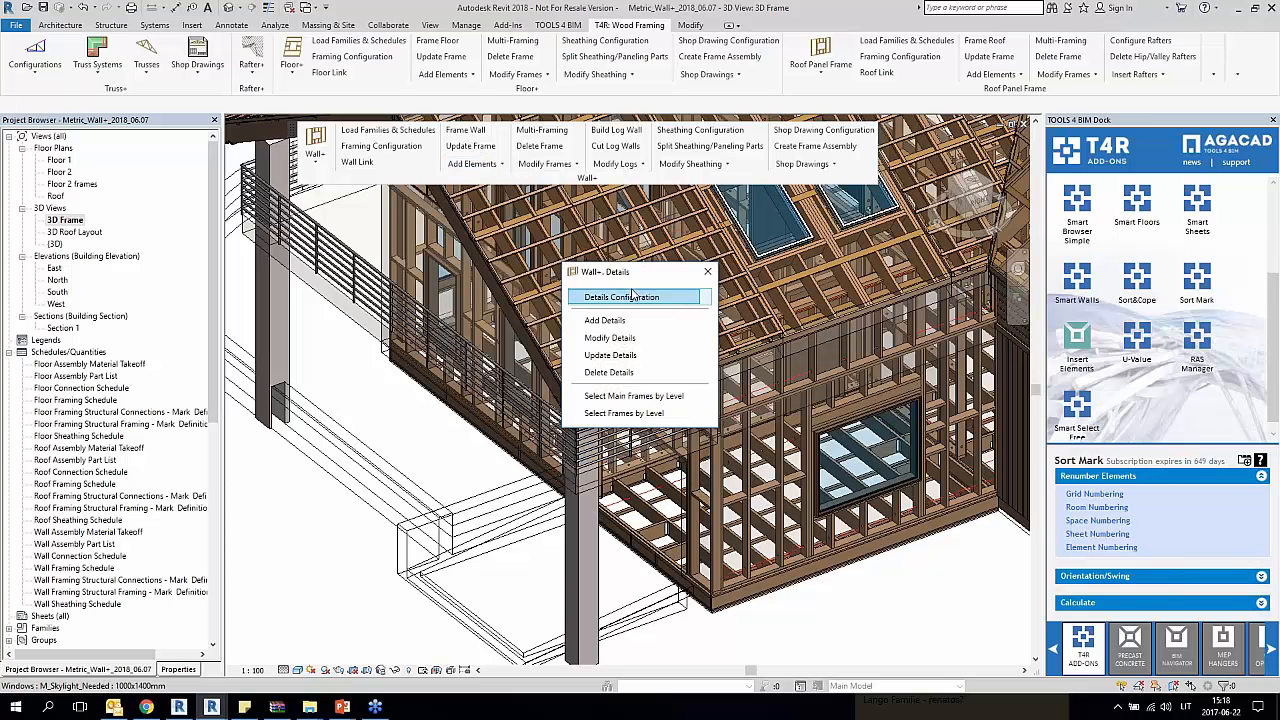
pyautogui.moveTo(668, 274); pyautogui.dragTo(350, 214)
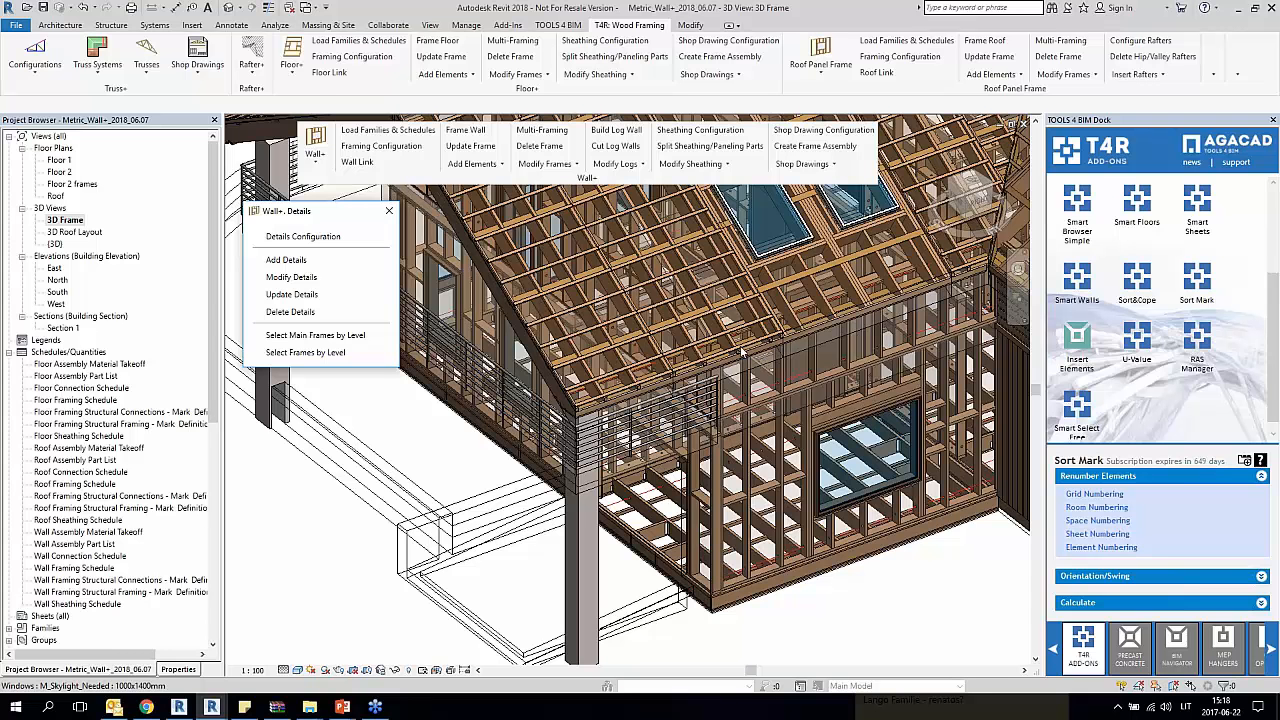
pyautogui.moveTo(455, 287); pyautogui.dragTo(398, 282)
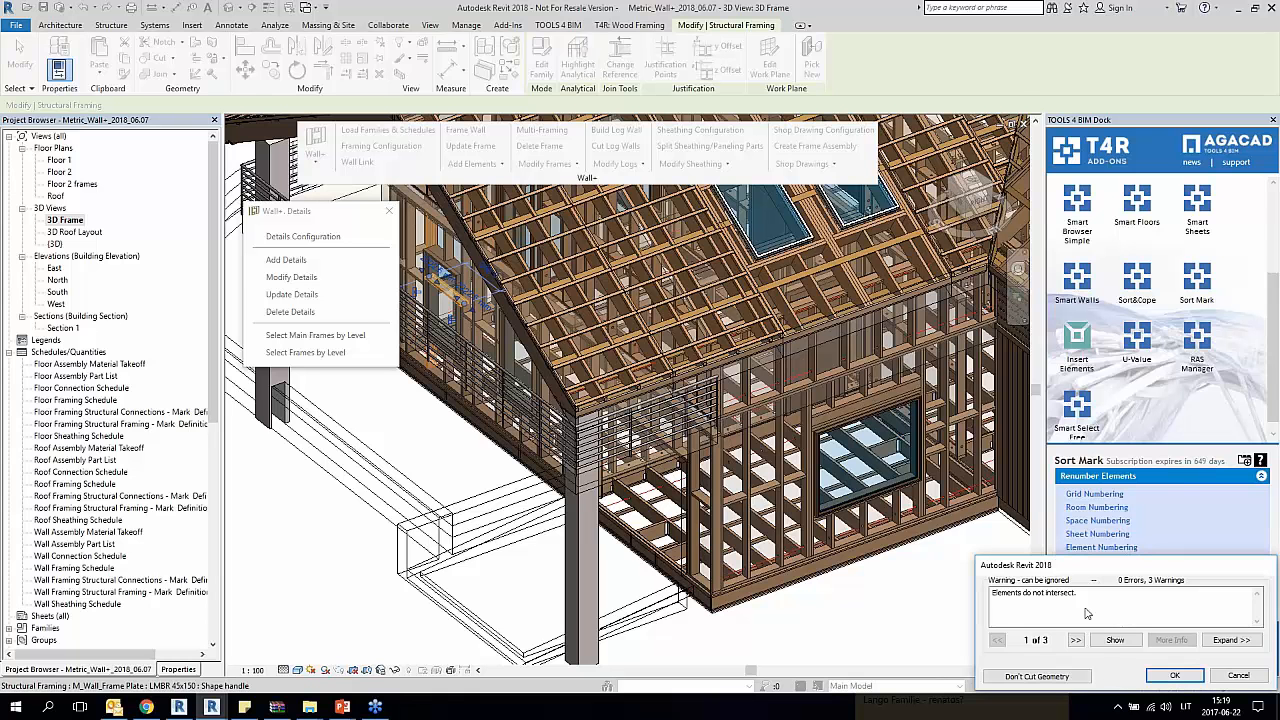
pyautogui.click(1238, 675)
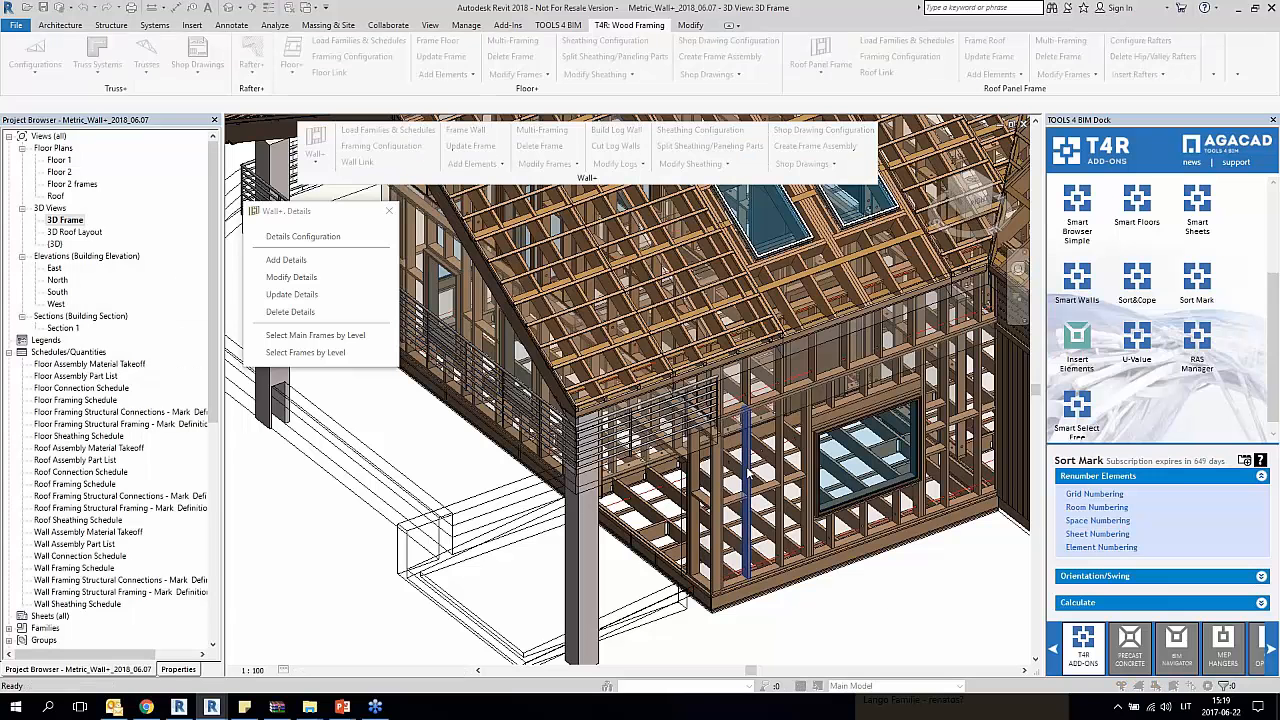
pyautogui.click(671, 341)
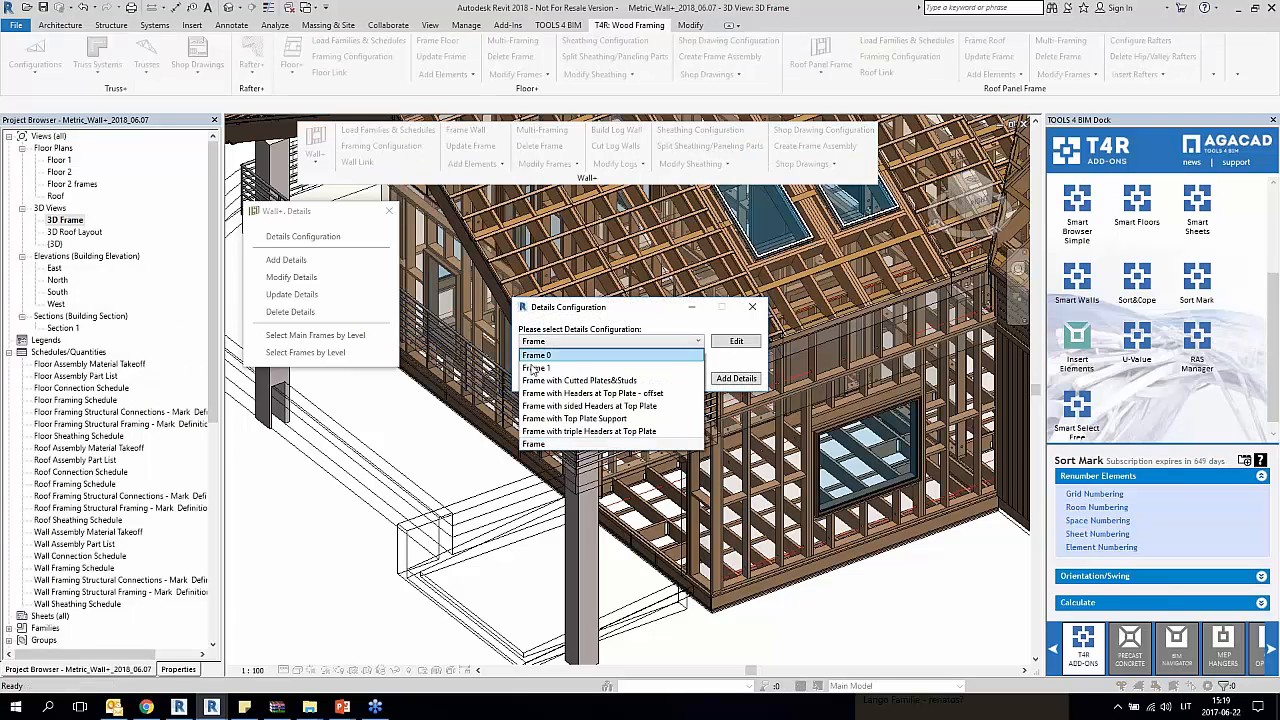
pyautogui.click(670, 356)
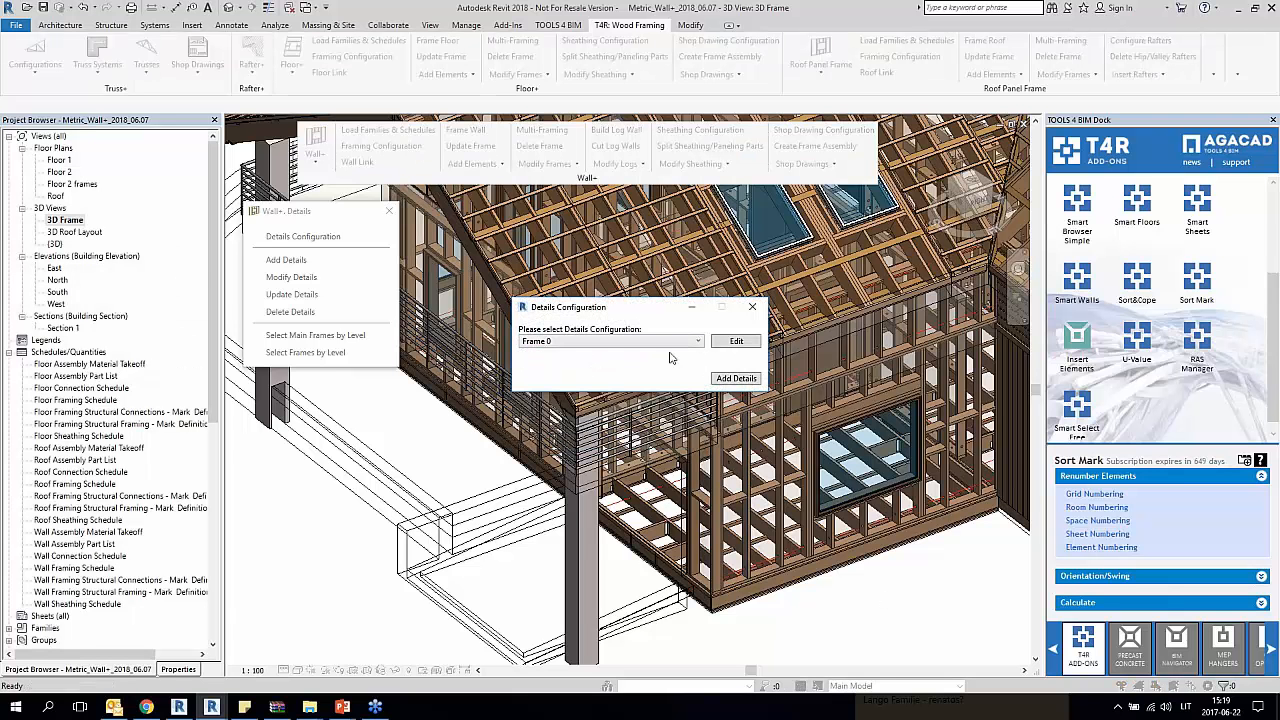
pyautogui.click(738, 378)
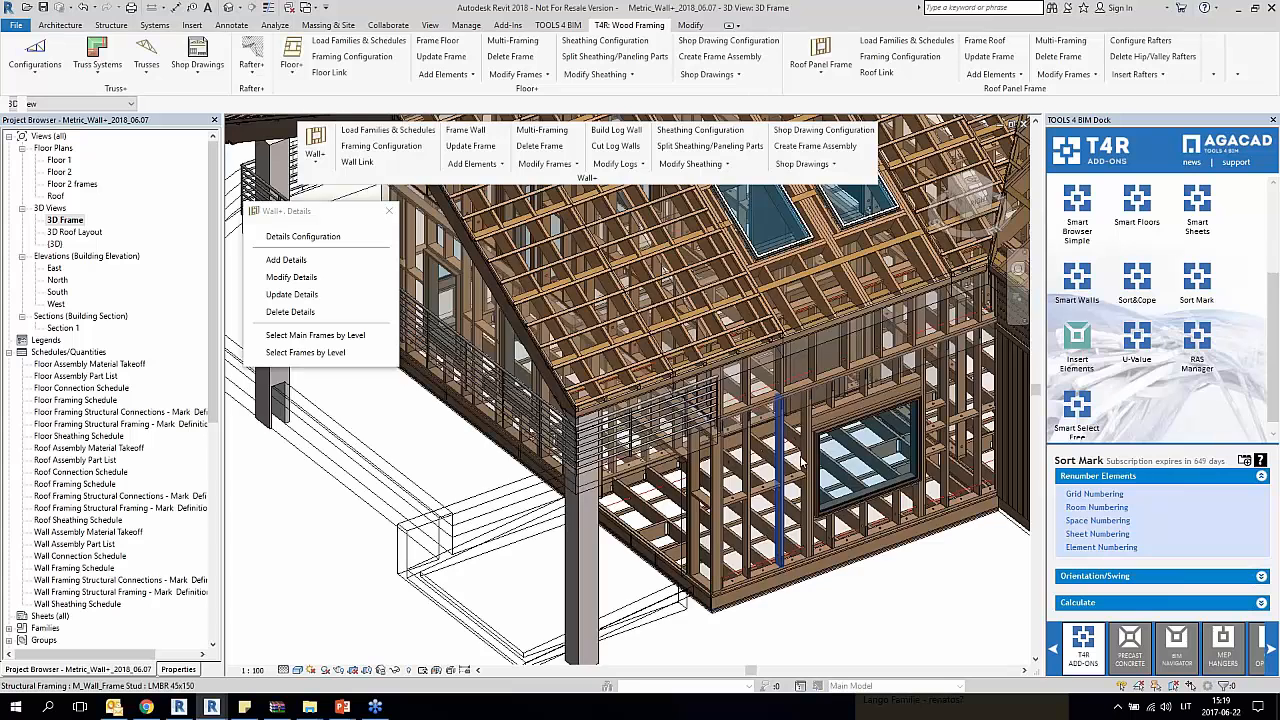
# Step: Inspect the stud beside the window, reviewing its properties and the Modify Settings in its wall's framing configuration
pyautogui.scroll(5, 798, 440)
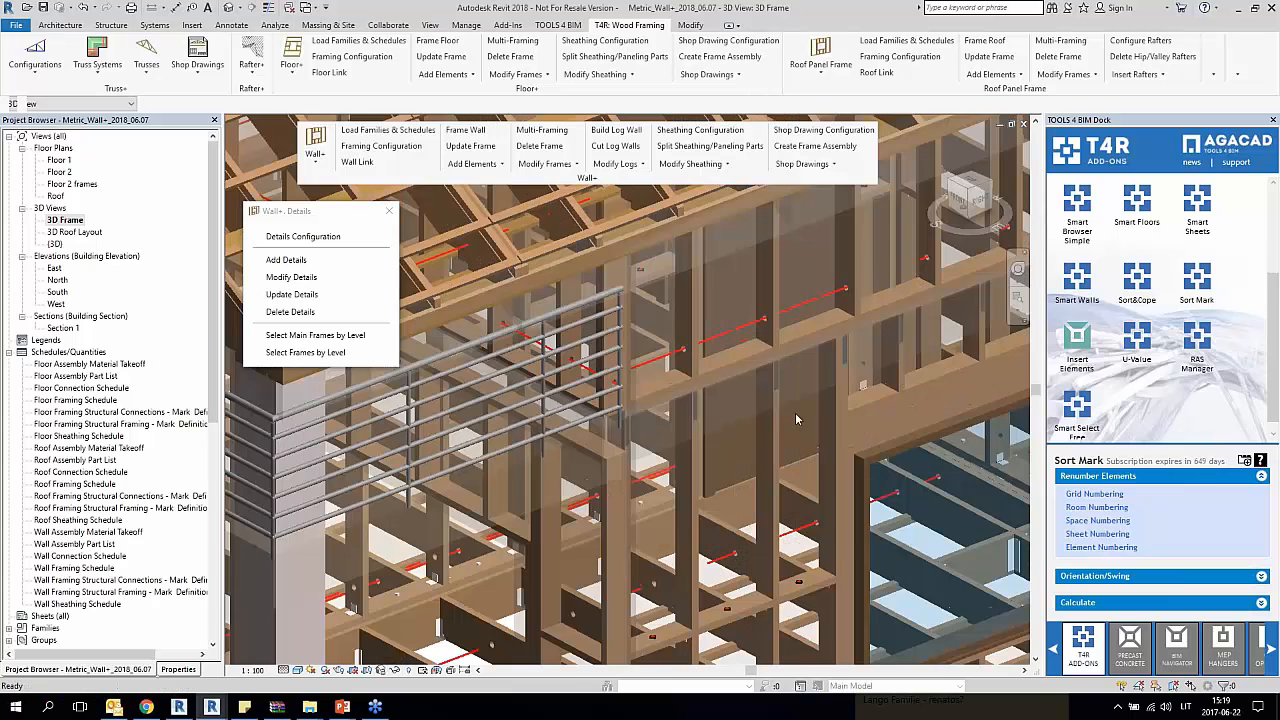
pyautogui.click(758, 422)
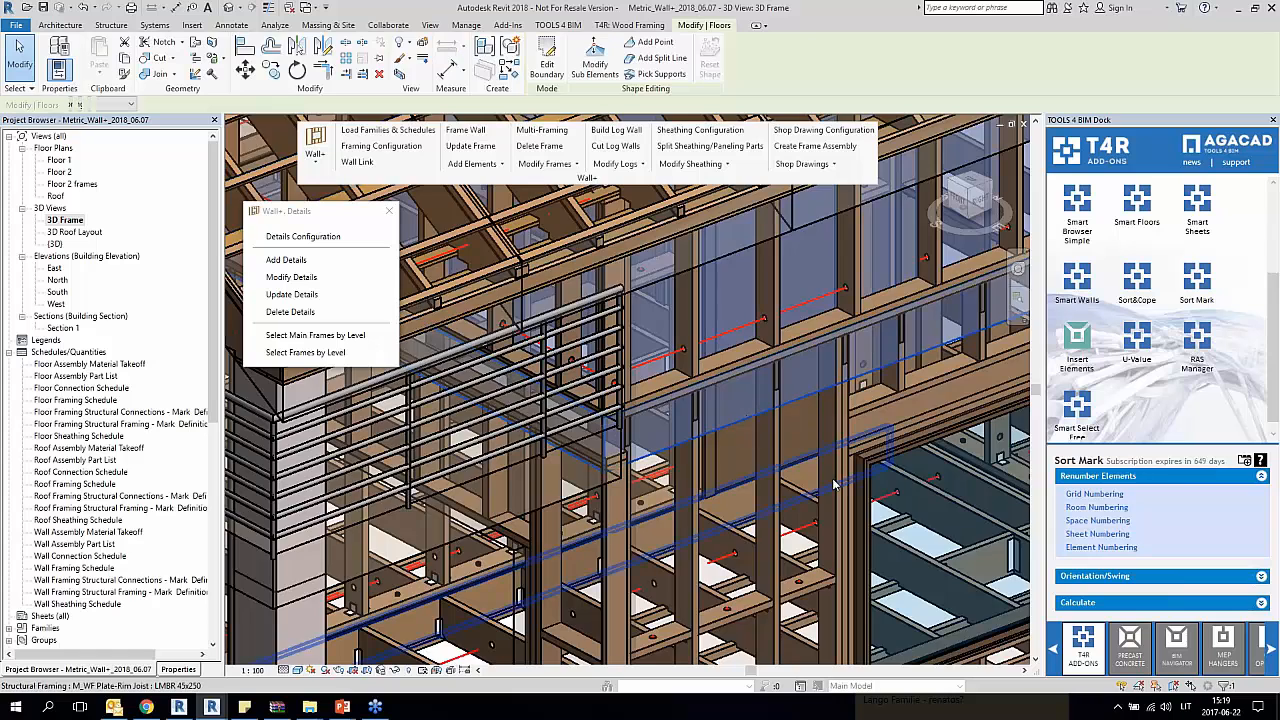
pyautogui.moveTo(834, 485); pyautogui.dragTo(512, 547, button='middle')
pyautogui.press('Escape')
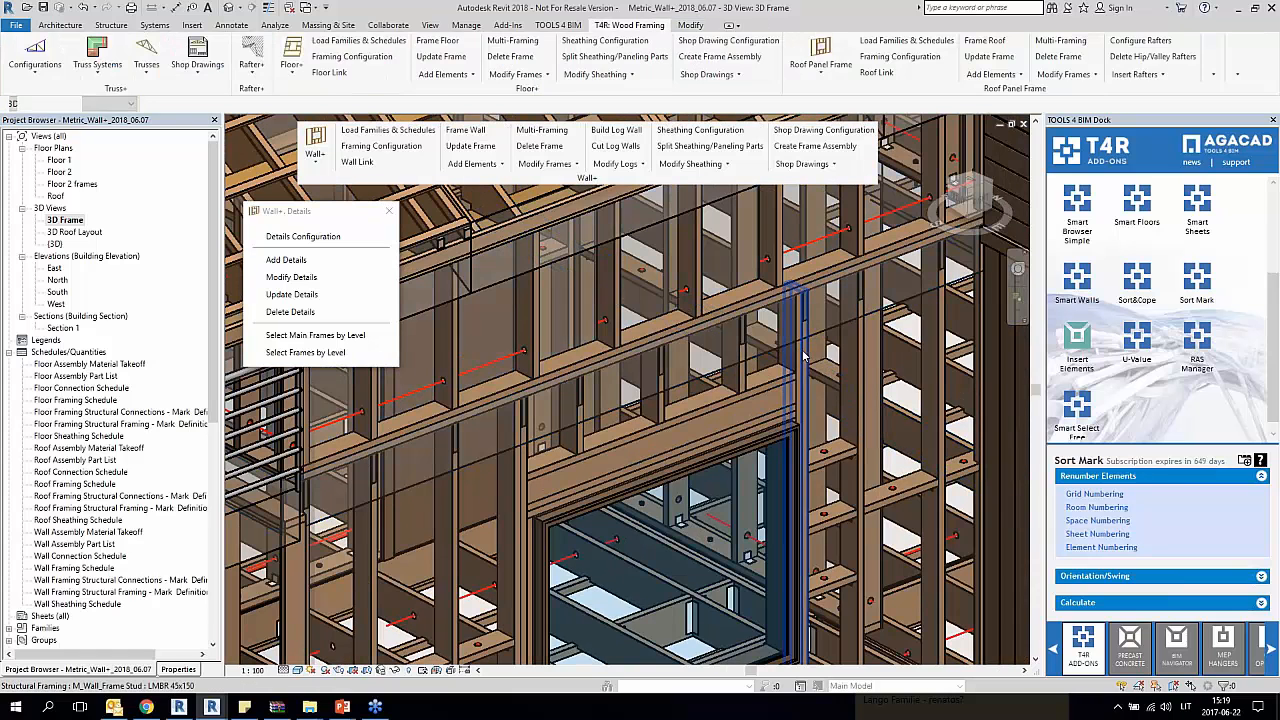
pyautogui.click(803, 357)
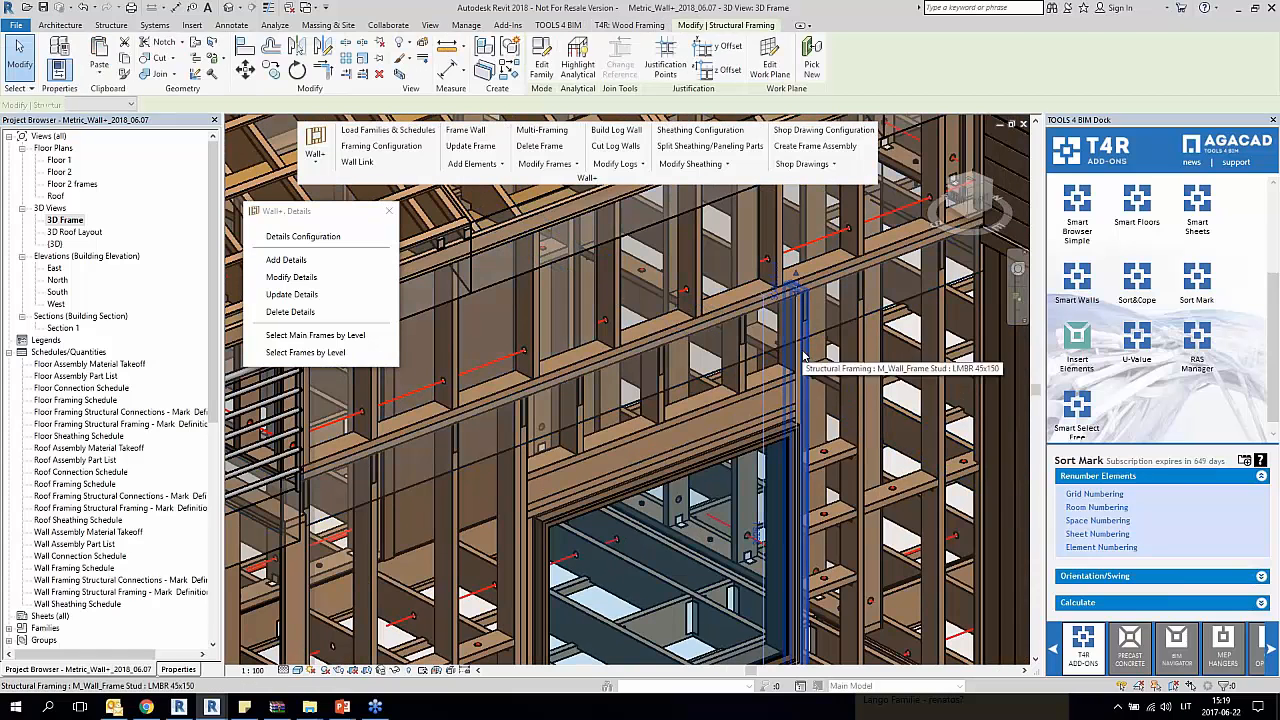
pyautogui.click(177, 669)
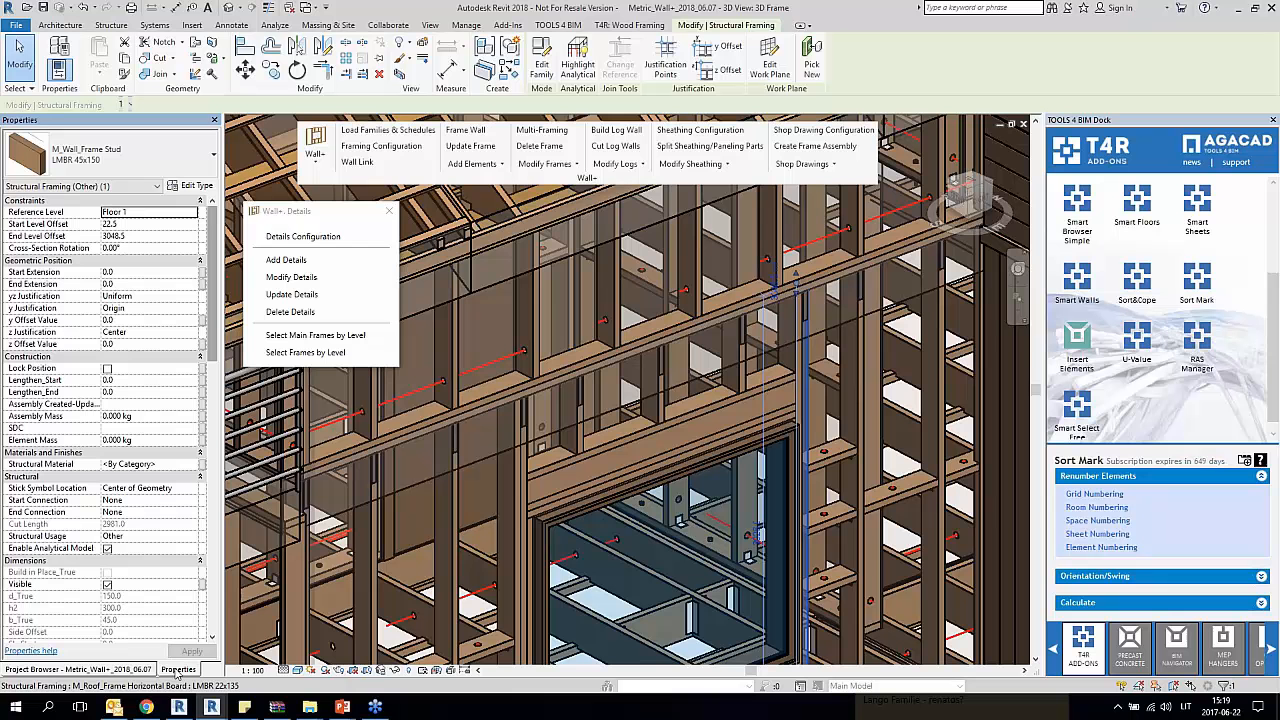
pyautogui.click(577, 164)
pyautogui.click(600, 333)
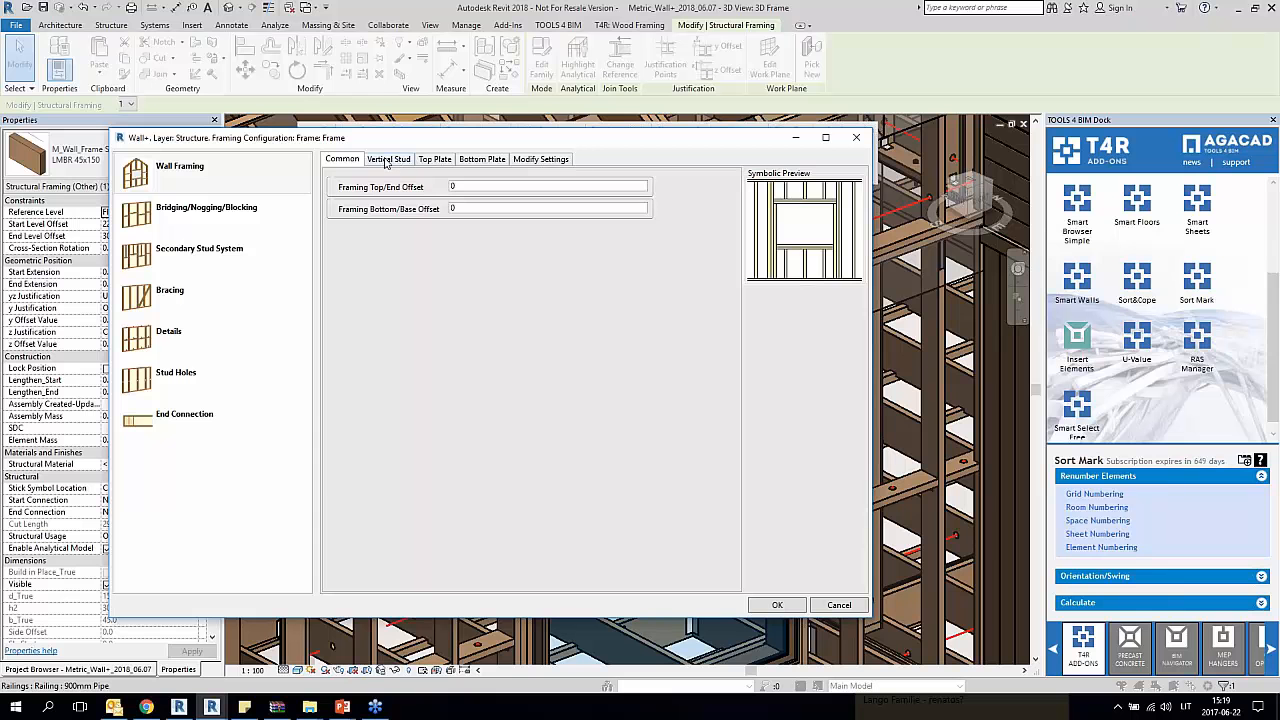
pyautogui.click(544, 160)
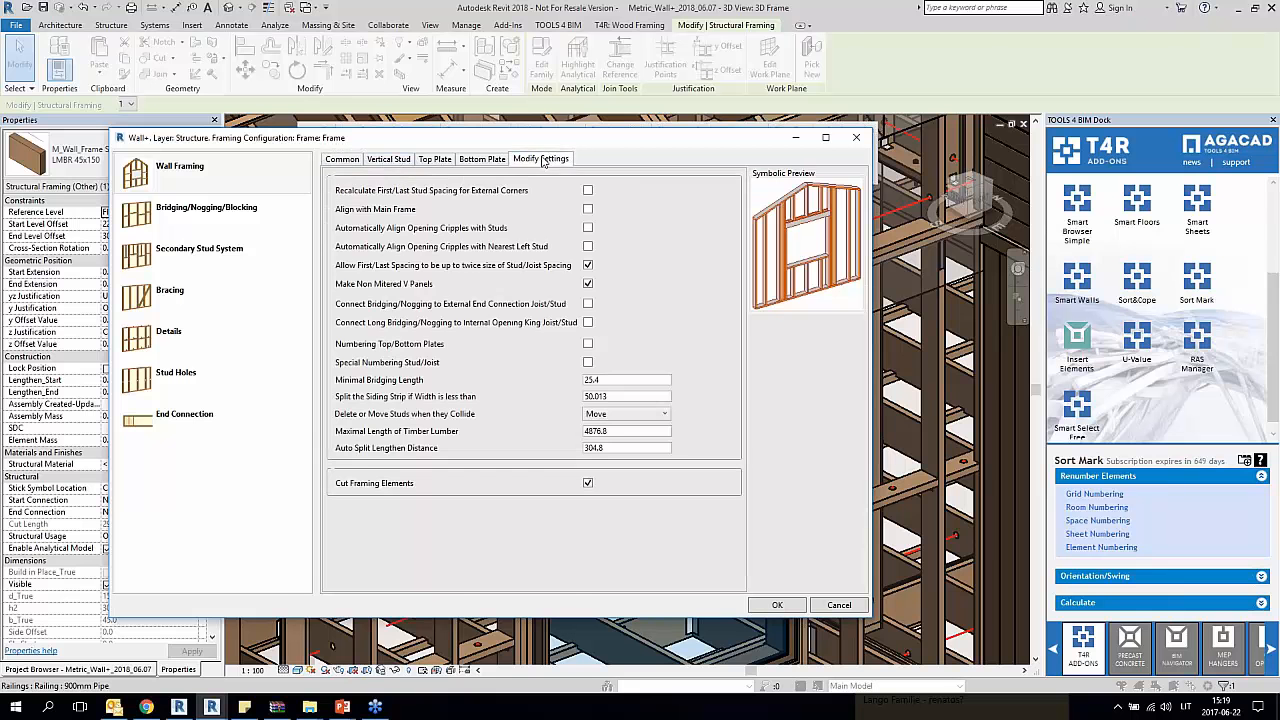
pyautogui.click(856, 137)
# Step: Add details to the ground-floor wall frame containing the door and two windows, using a selected details configuration
pyautogui.scroll(-5, 537, 392)
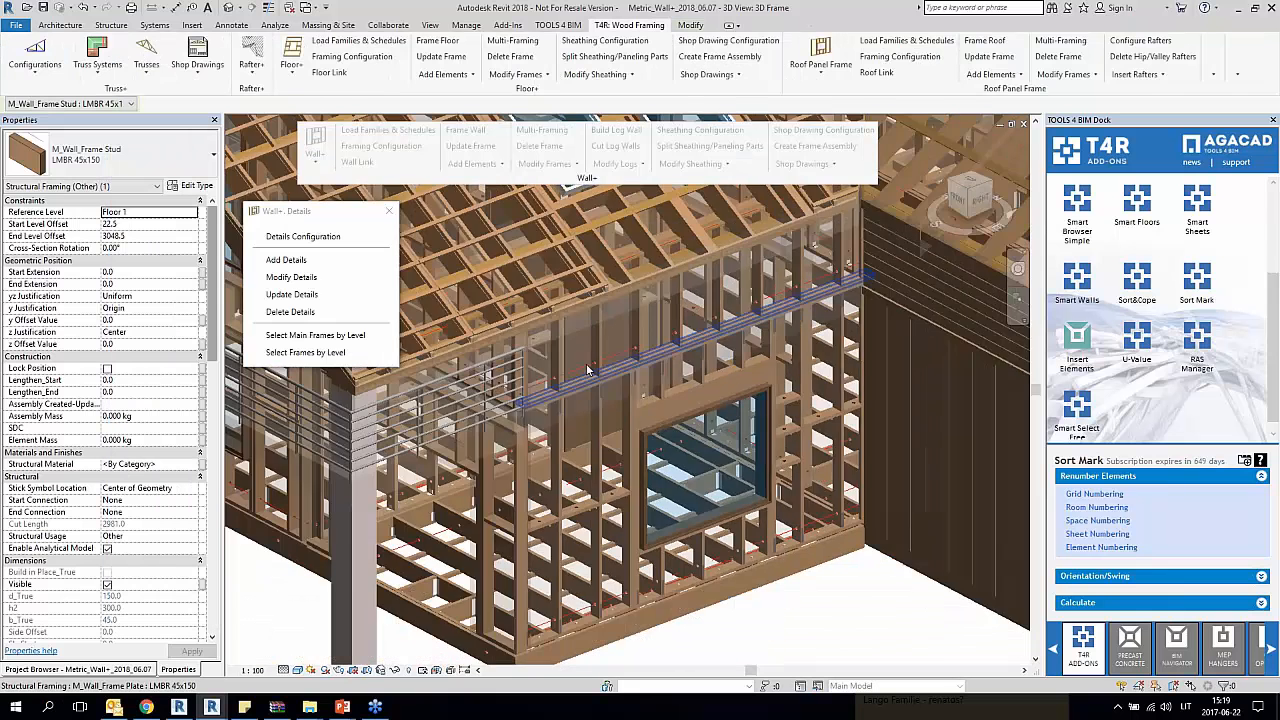
pyautogui.scroll(-2, 537, 392)
pyautogui.keyDown('shift'); pyautogui.moveTo(537, 392); pyautogui.dragTo(849, 383, button='middle'); pyautogui.keyUp('shift')
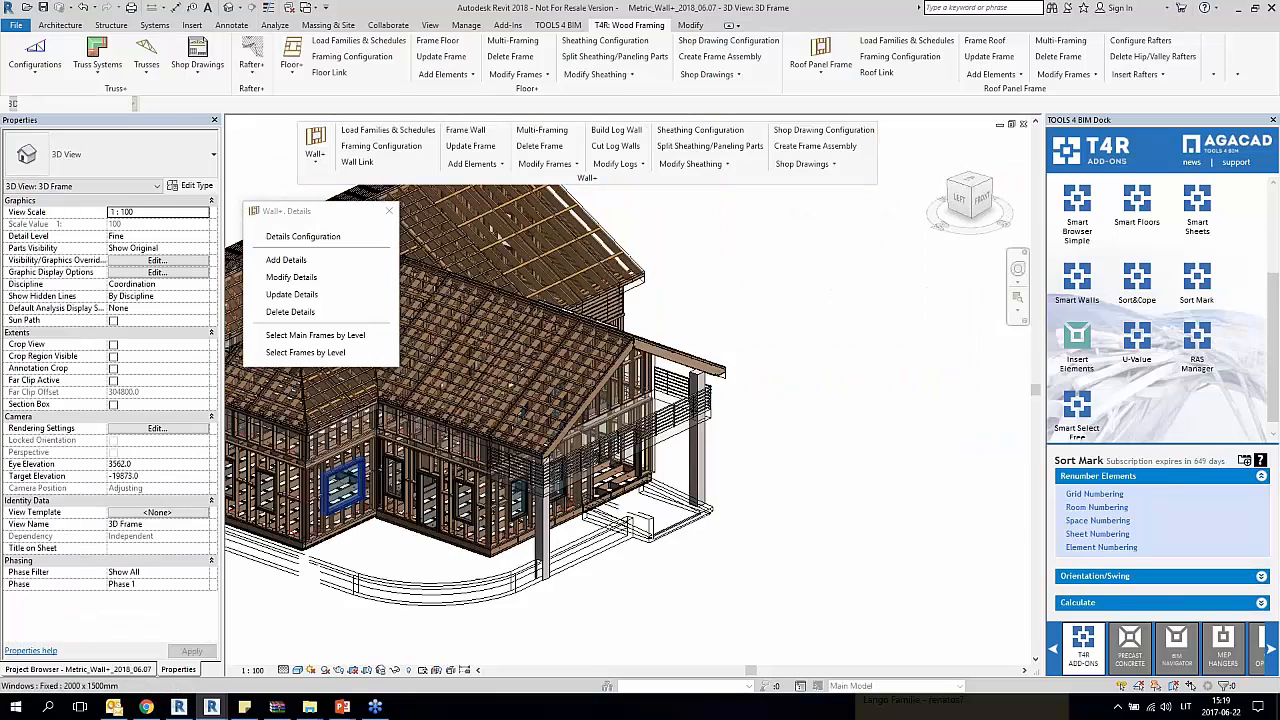
pyautogui.scroll(4, 418, 464)
pyautogui.keyDown('shift'); pyautogui.moveTo(418, 464); pyautogui.dragTo(566, 428, button='middle'); pyautogui.keyUp('shift')
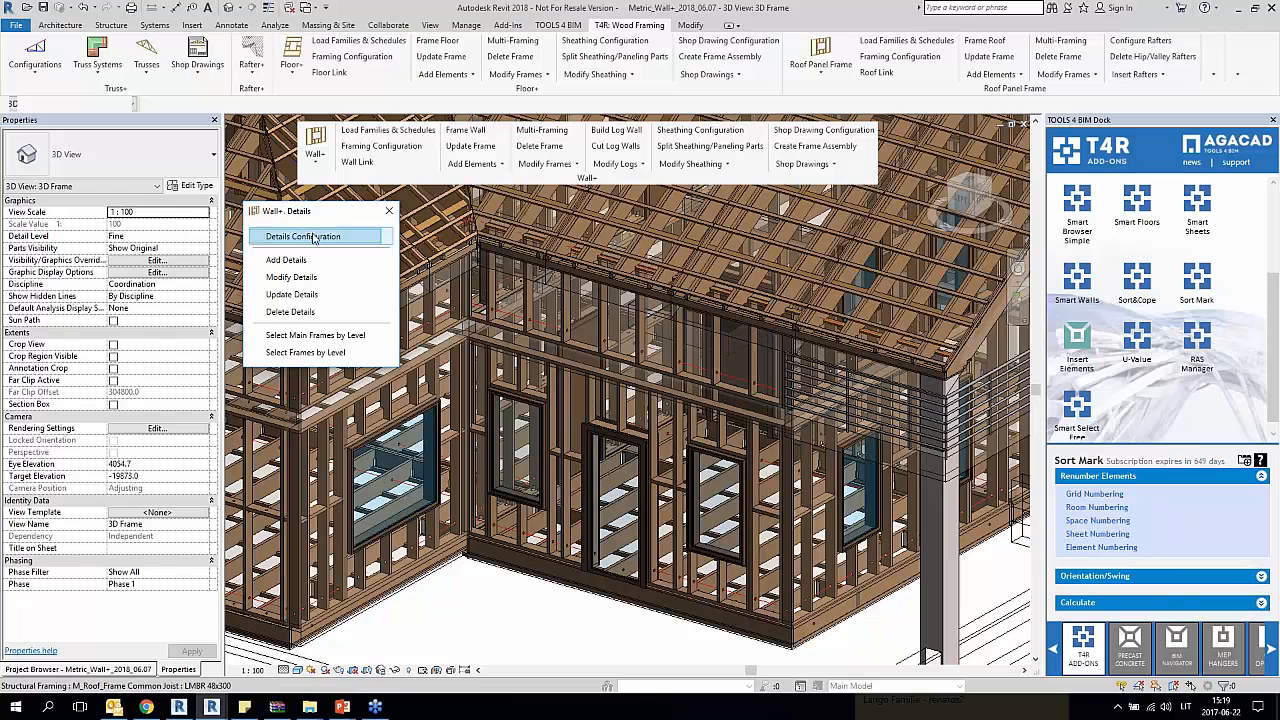
pyautogui.click(303, 262)
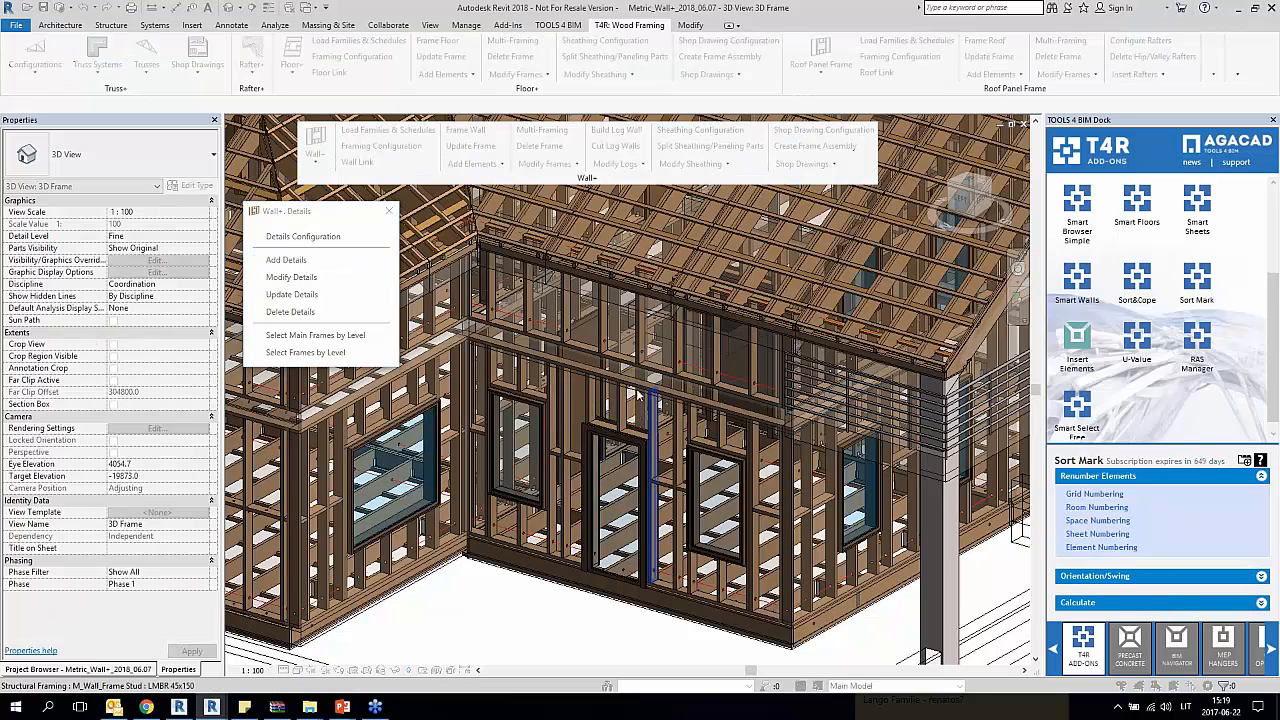
pyautogui.click(592, 400)
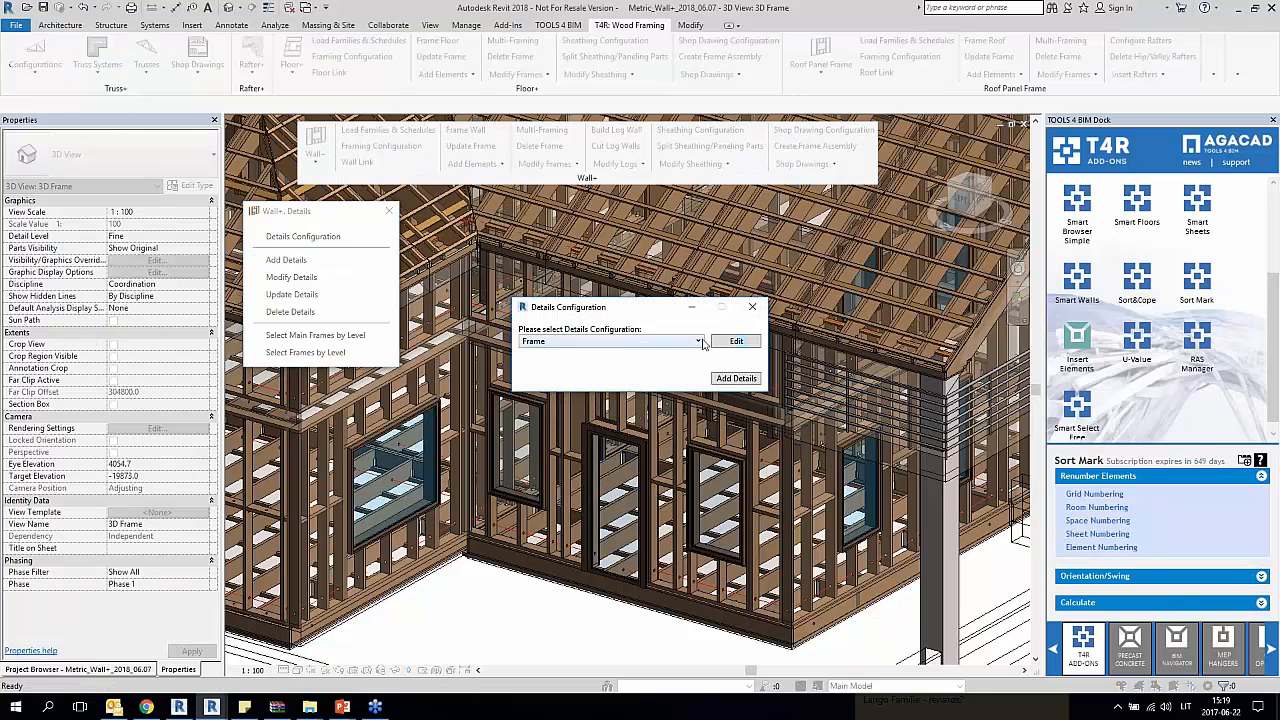
pyautogui.click(699, 341)
pyautogui.click(566, 362)
pyautogui.click(740, 380)
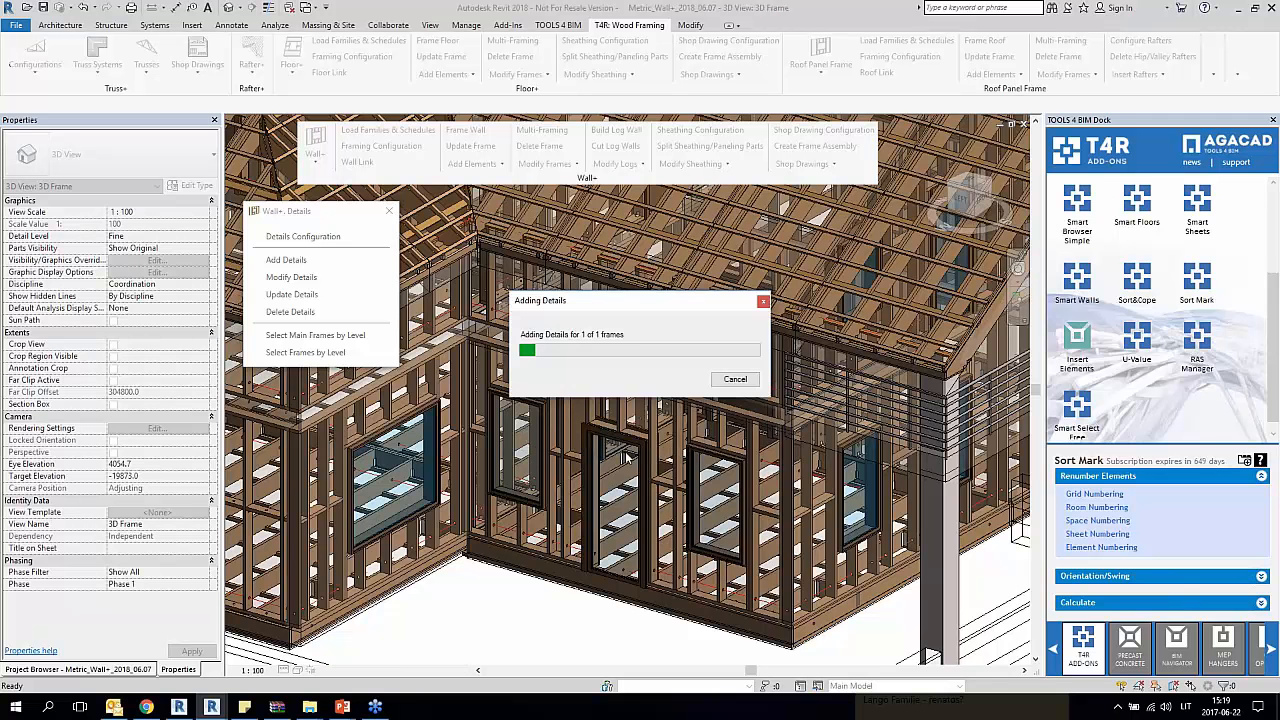
pyautogui.moveTo(664, 307); pyautogui.dragTo(328, 465)
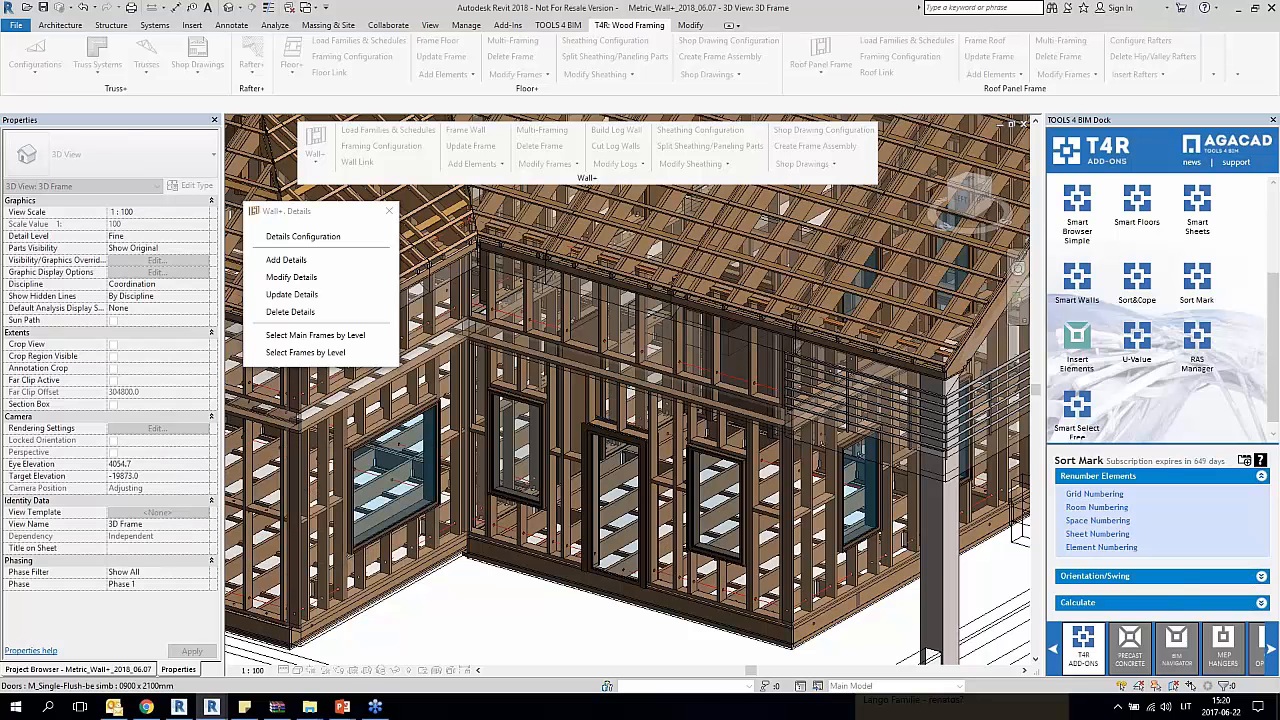
# Step: Add details to the upper-floor wall frame above the door and windows using the Frame 1 configuration
pyautogui.scroll(5, 583, 399)
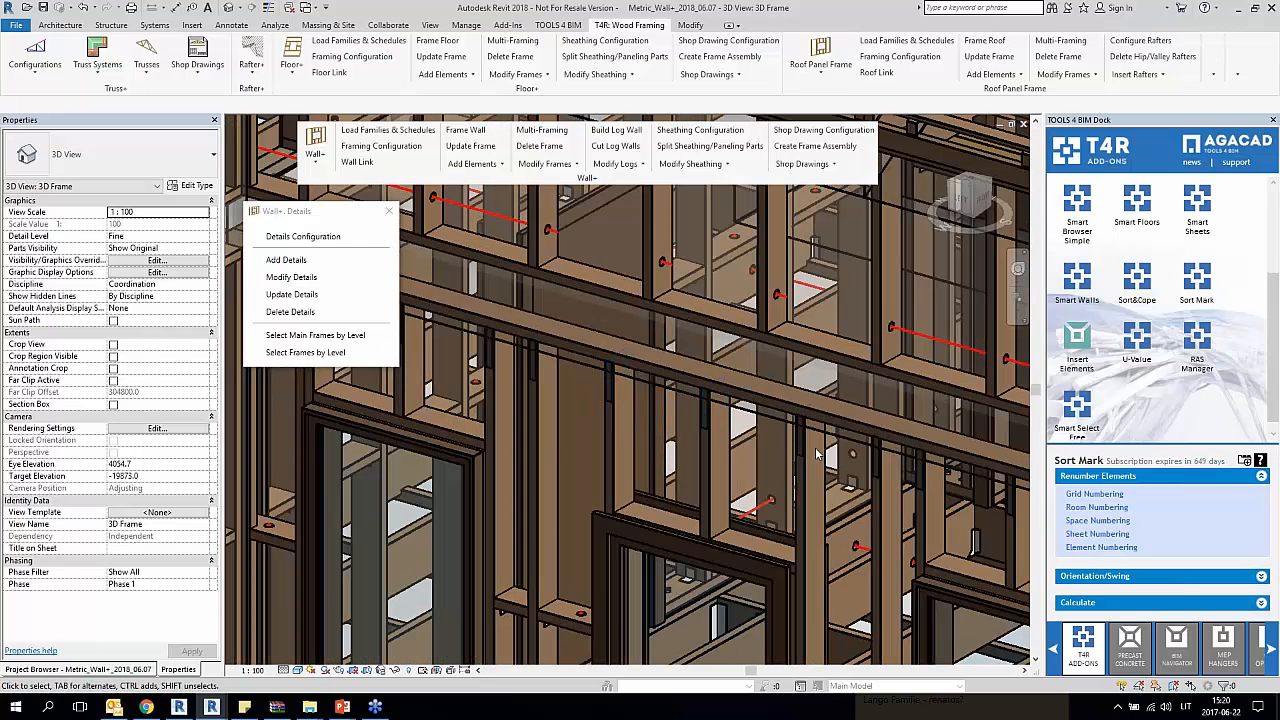
pyautogui.scroll(-5, 645, 415)
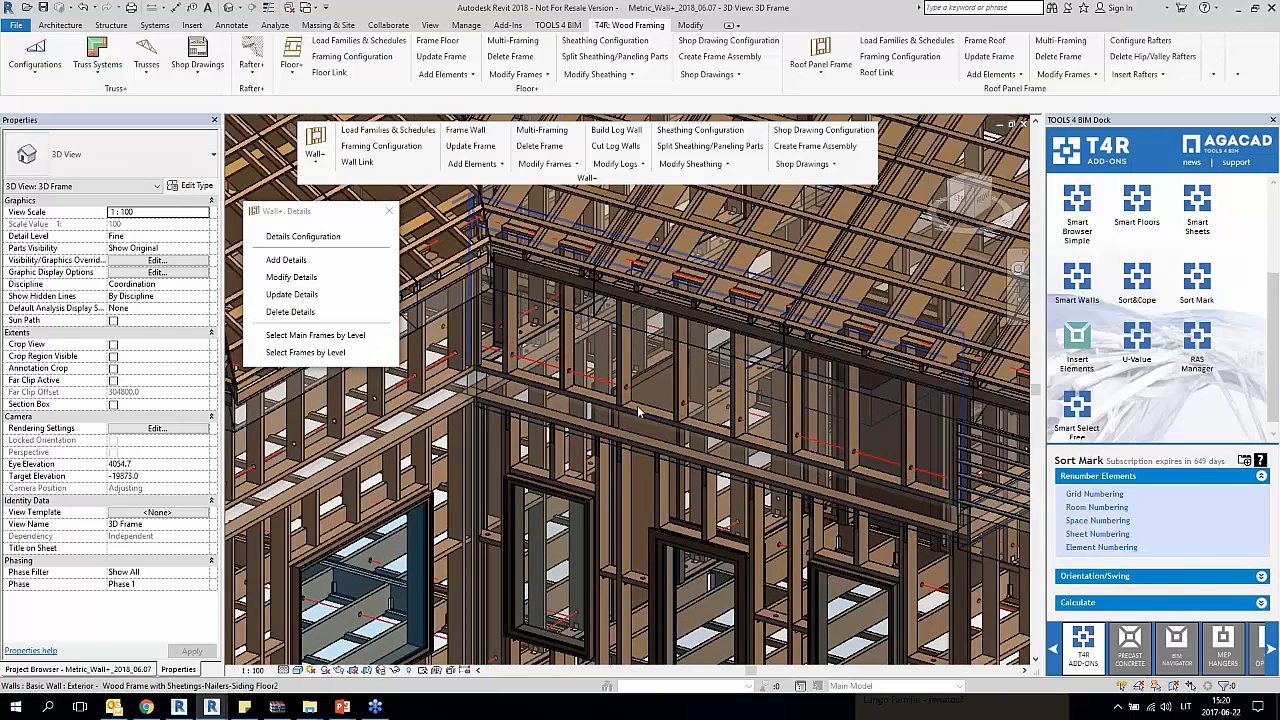
pyautogui.click(286, 260)
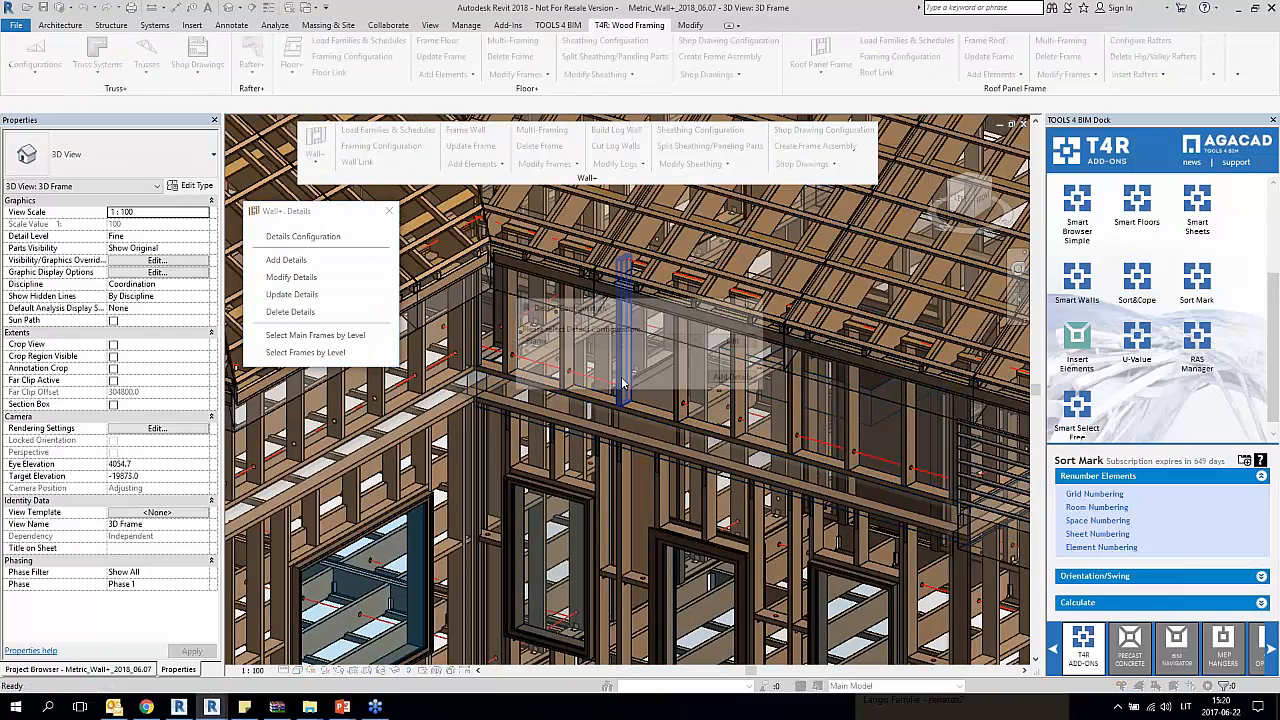
pyautogui.click(663, 341)
pyautogui.click(675, 367)
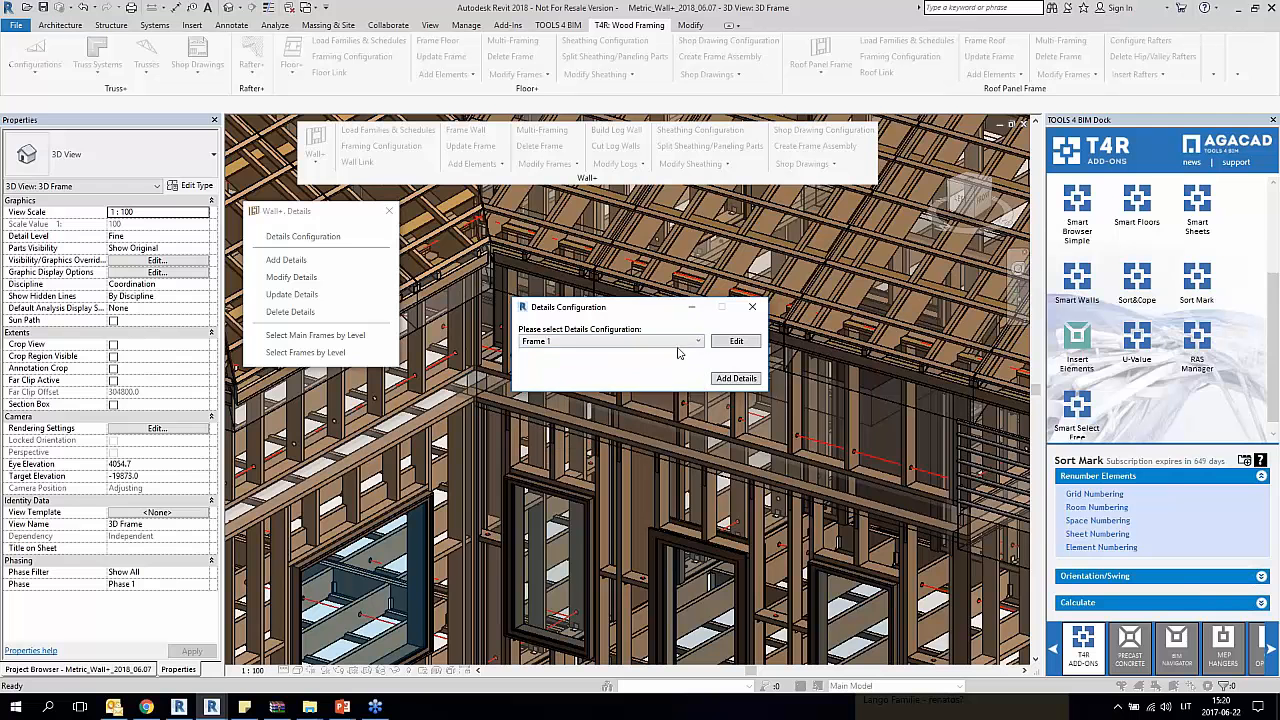
pyautogui.click(735, 379)
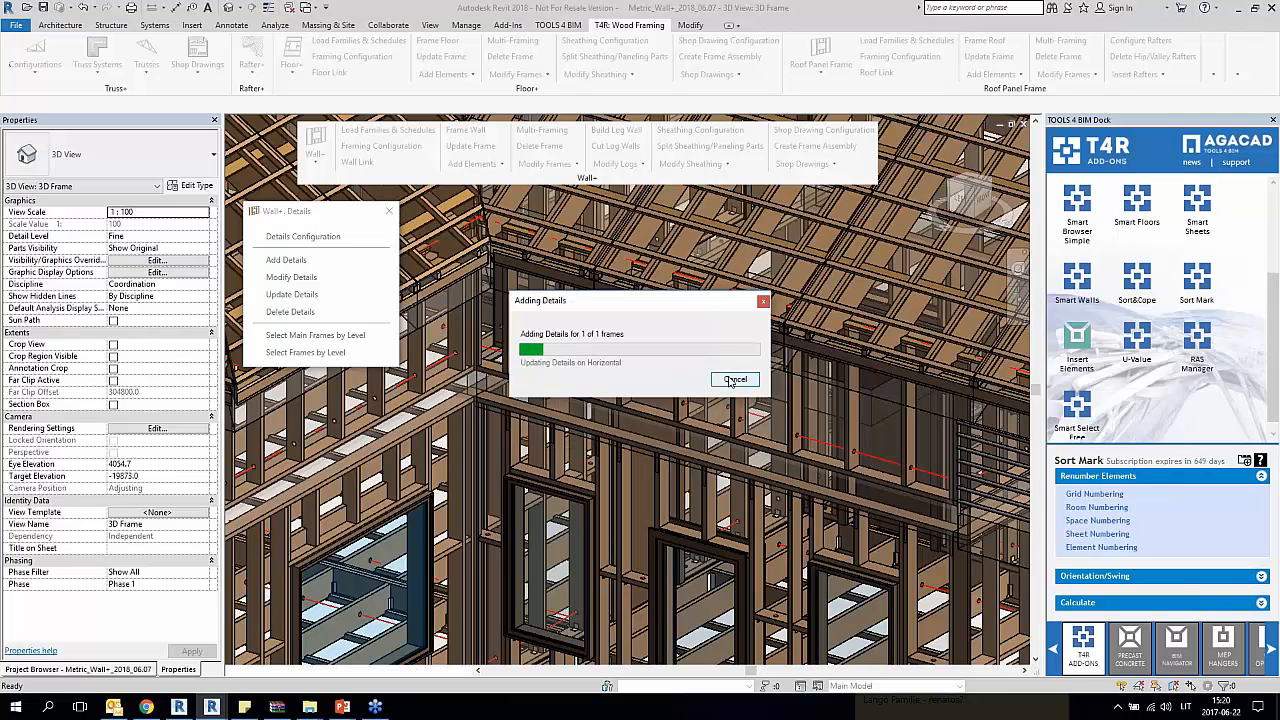
pyautogui.moveTo(694, 301); pyautogui.dragTo(401, 425)
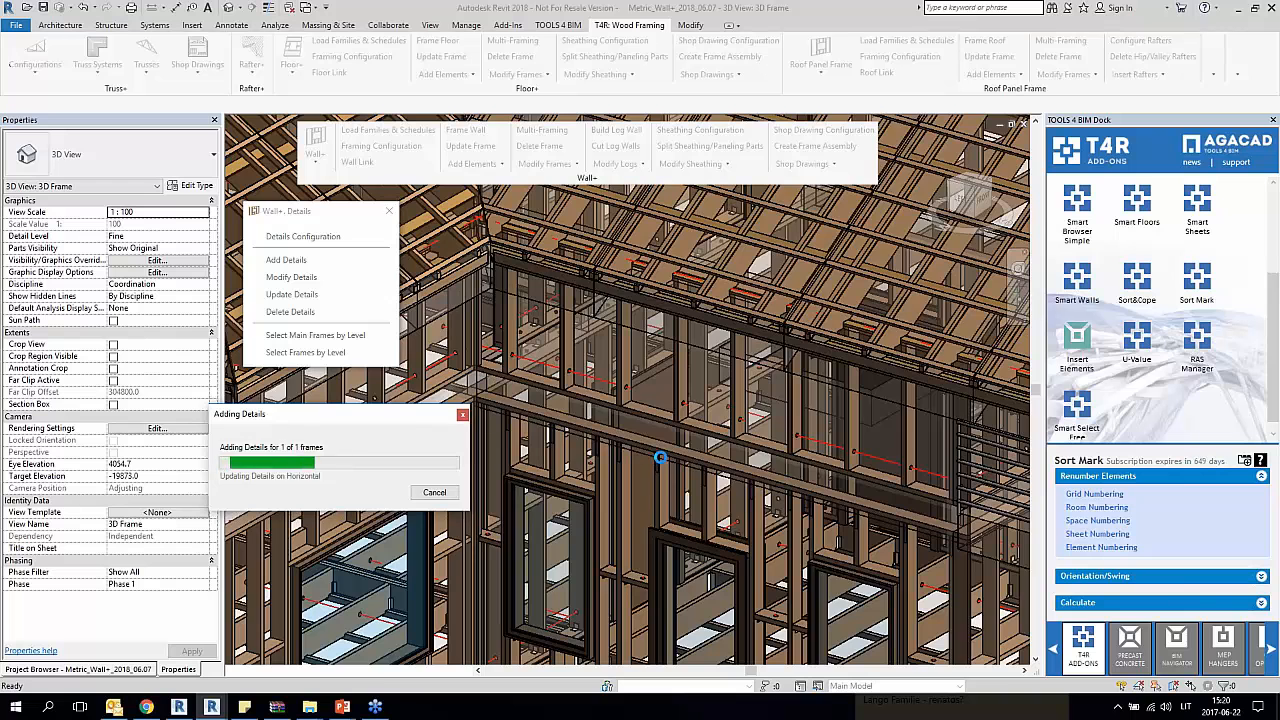
# Step: Add nailers to the ground-floor wall with the single large window, between the corner column and the already clad wing
pyautogui.scroll(4, 615, 420)
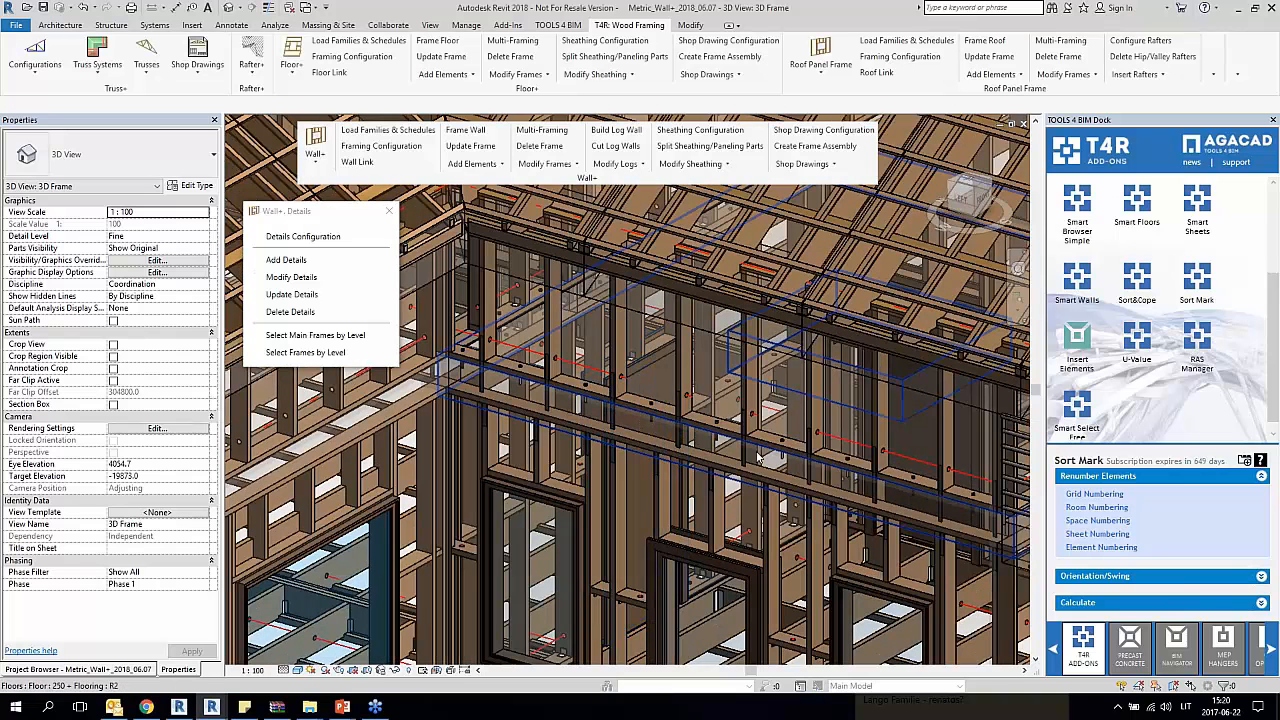
pyautogui.scroll(-8, 740, 455)
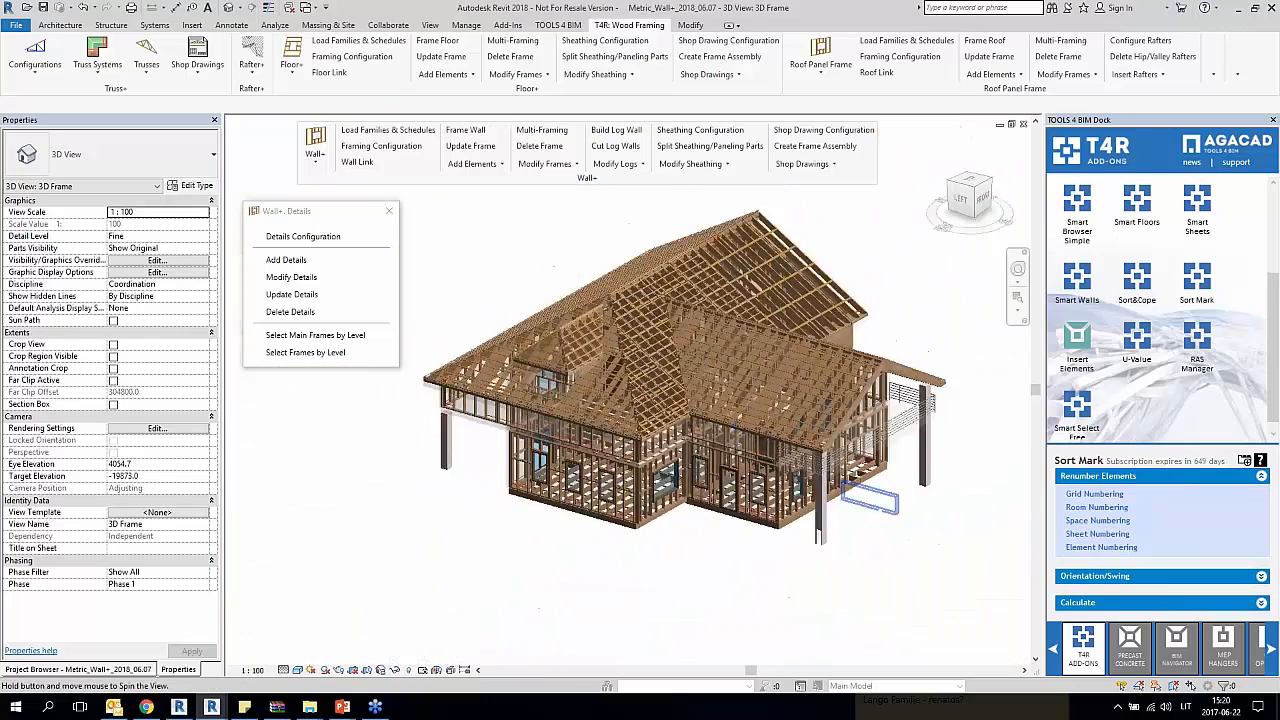
pyautogui.keyDown('shift'); pyautogui.moveTo(740, 470); pyautogui.dragTo(480, 505, button='middle'); pyautogui.keyUp('shift')
pyautogui.moveTo(745, 442); pyautogui.dragTo(534, 488, button='middle')
pyautogui.scroll(4, 665, 503)
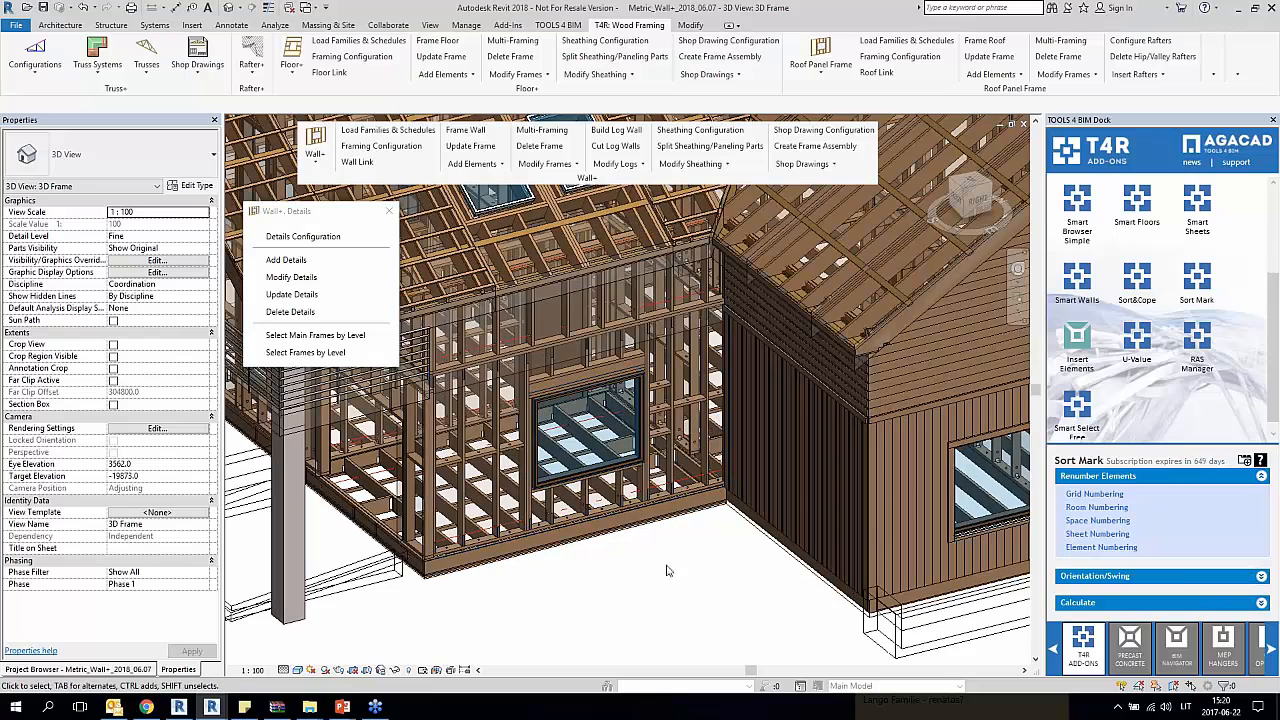
pyautogui.keyDown('shift'); pyautogui.moveTo(668, 571); pyautogui.dragTo(758, 564, button='middle'); pyautogui.keyUp('shift')
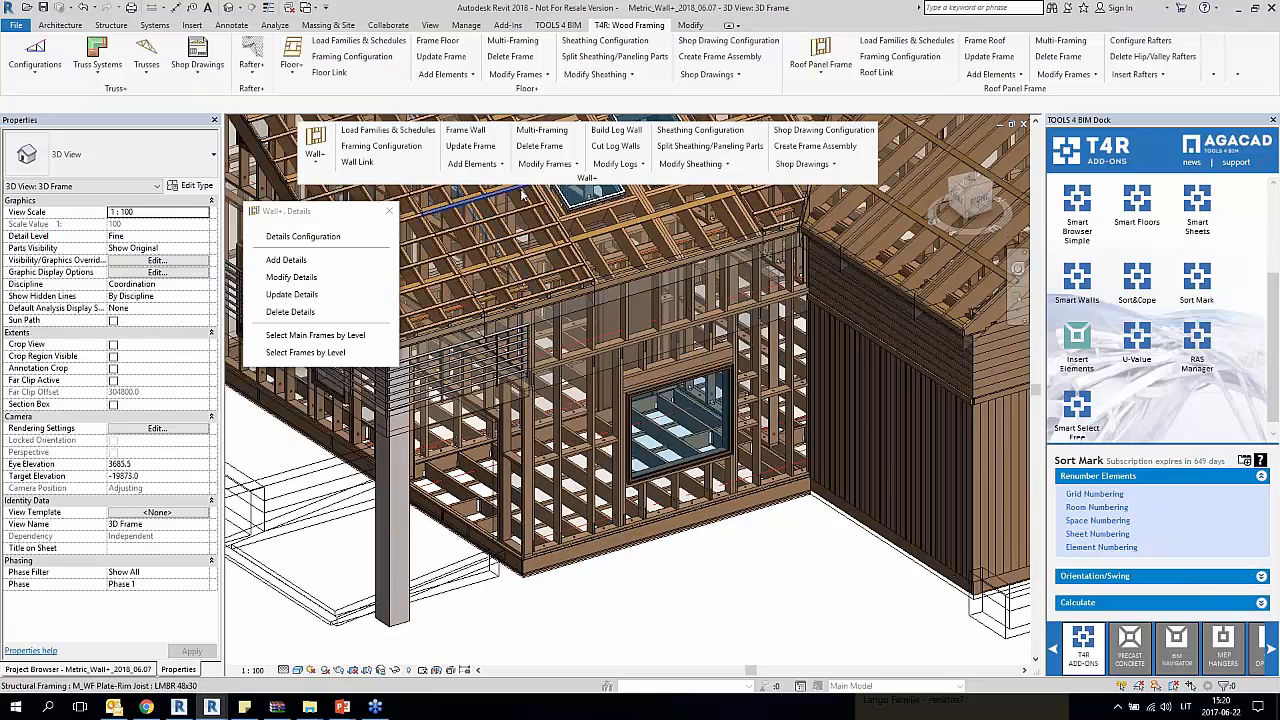
pyautogui.click(474, 163)
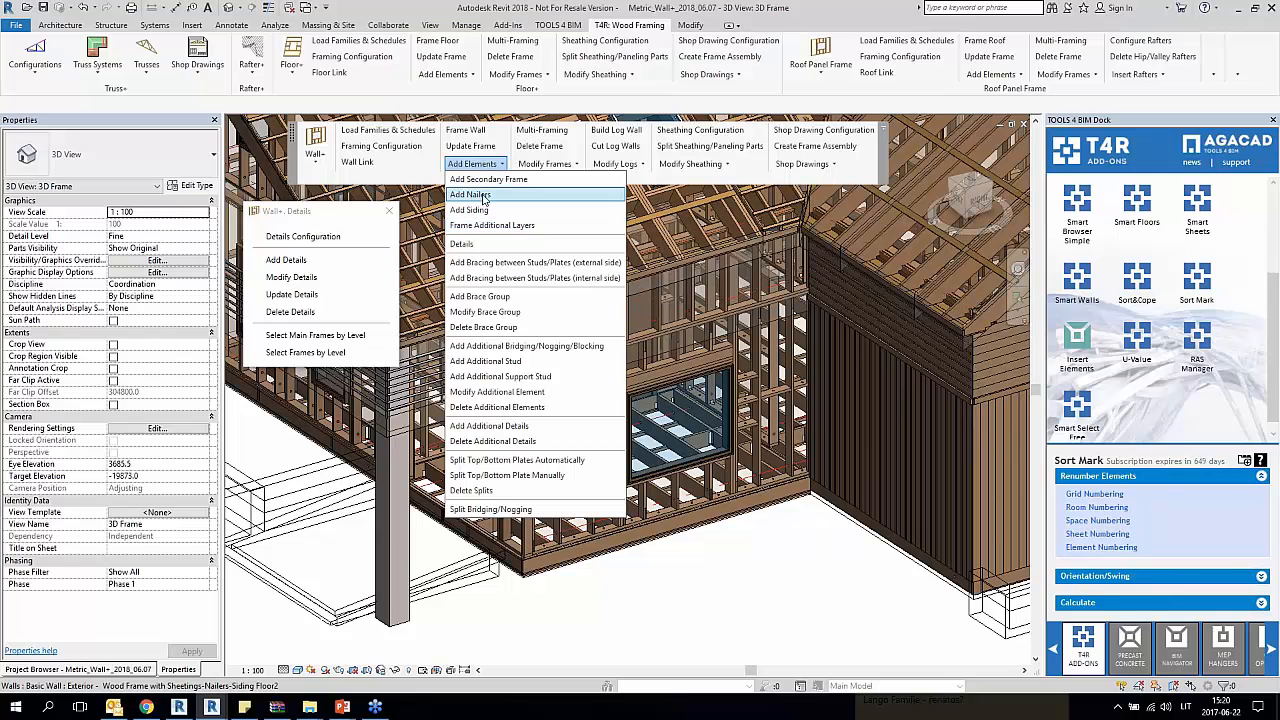
pyautogui.click(648, 343)
pyautogui.click(648, 343)
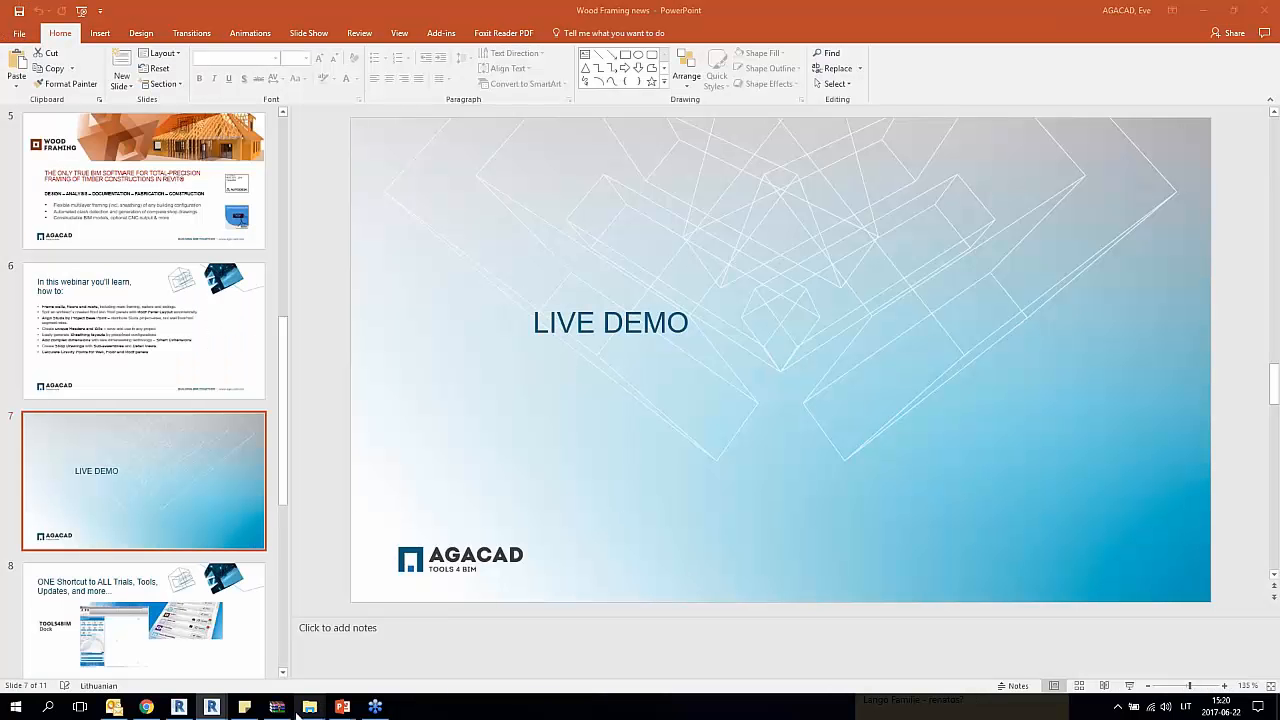
pyautogui.moveTo(211, 707)
pyautogui.click(258, 658)
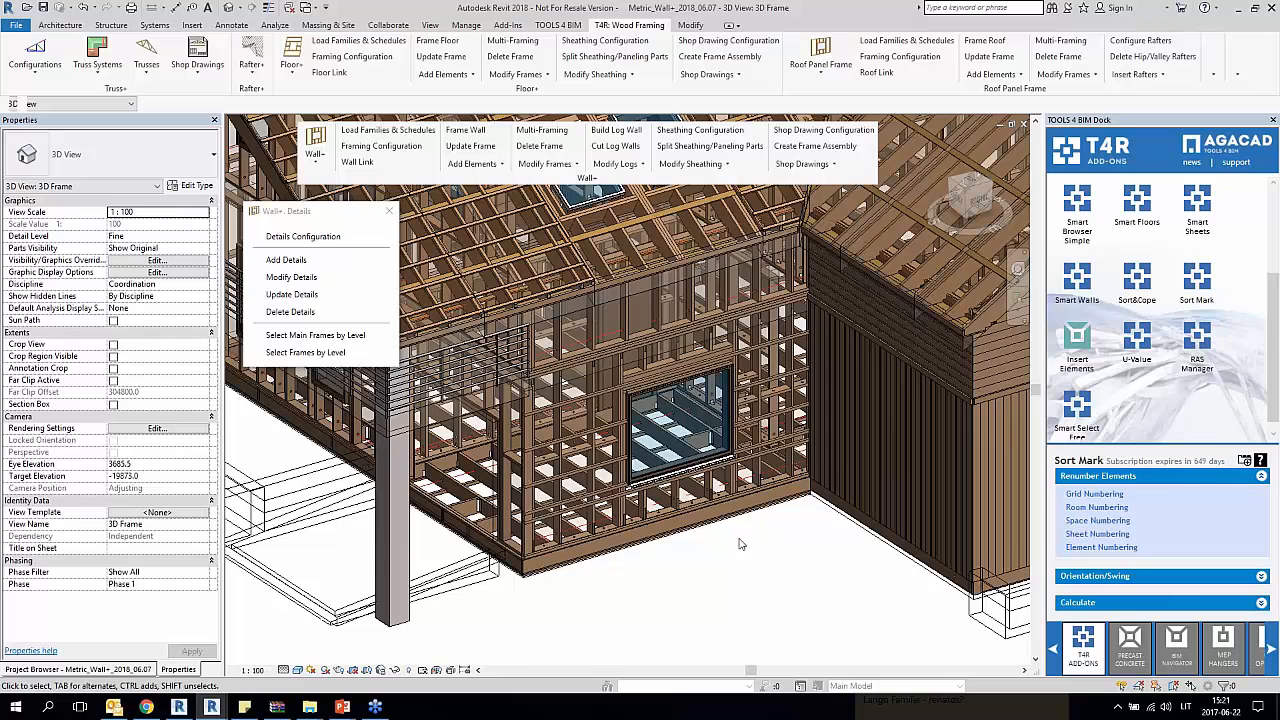
# Step: Split the sheathing and paneling of the single-window ground-floor wall into parts
pyautogui.scroll(2, 572, 413)
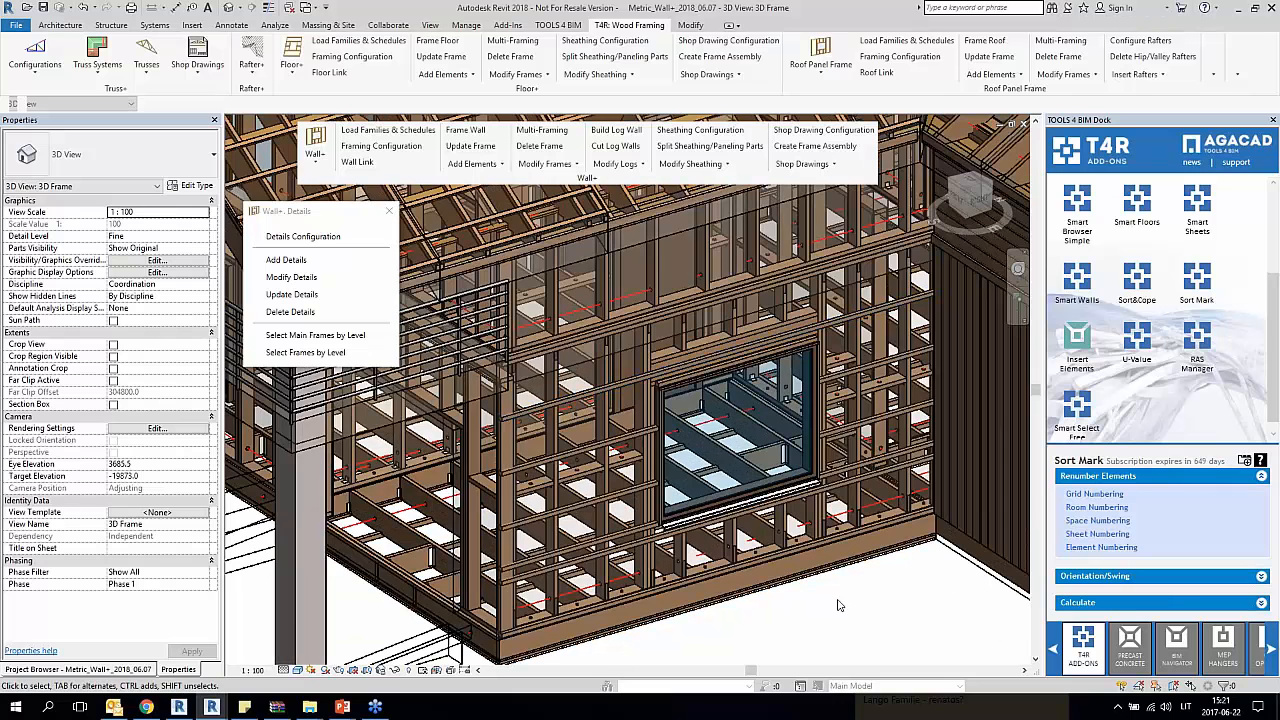
pyautogui.moveTo(892, 615); pyautogui.dragTo(854, 597, button='middle')
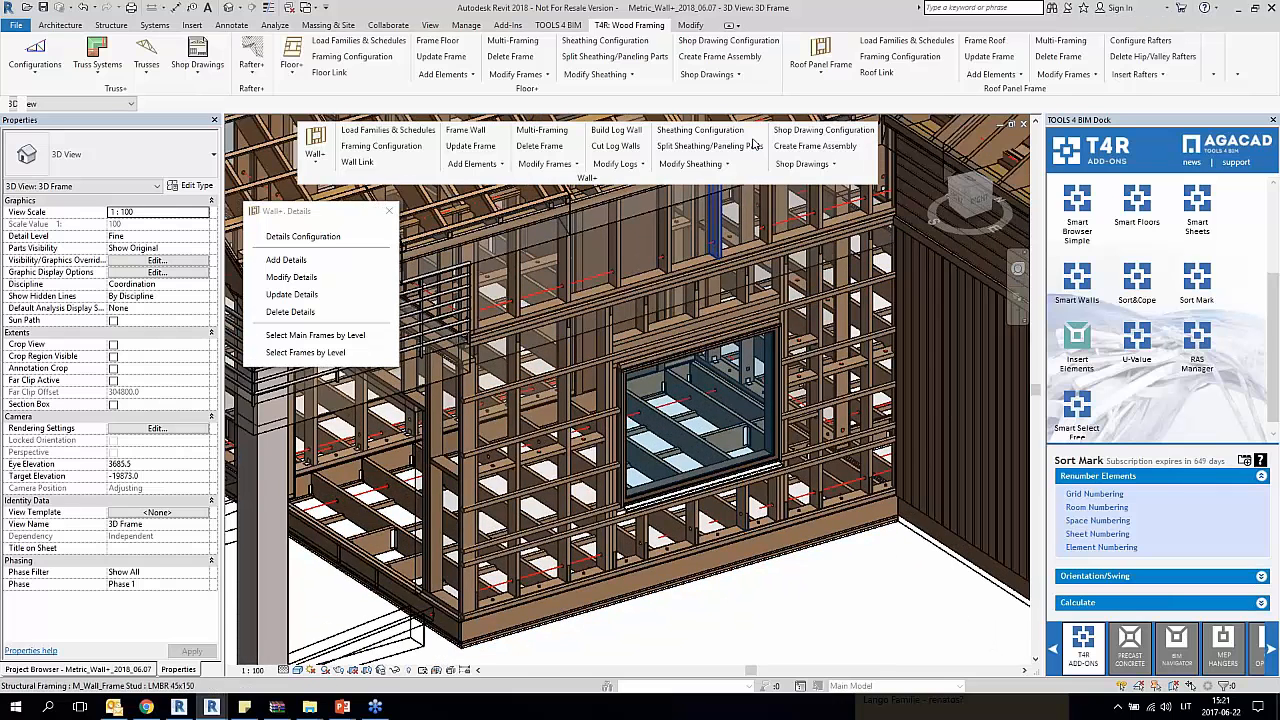
pyautogui.click(698, 147)
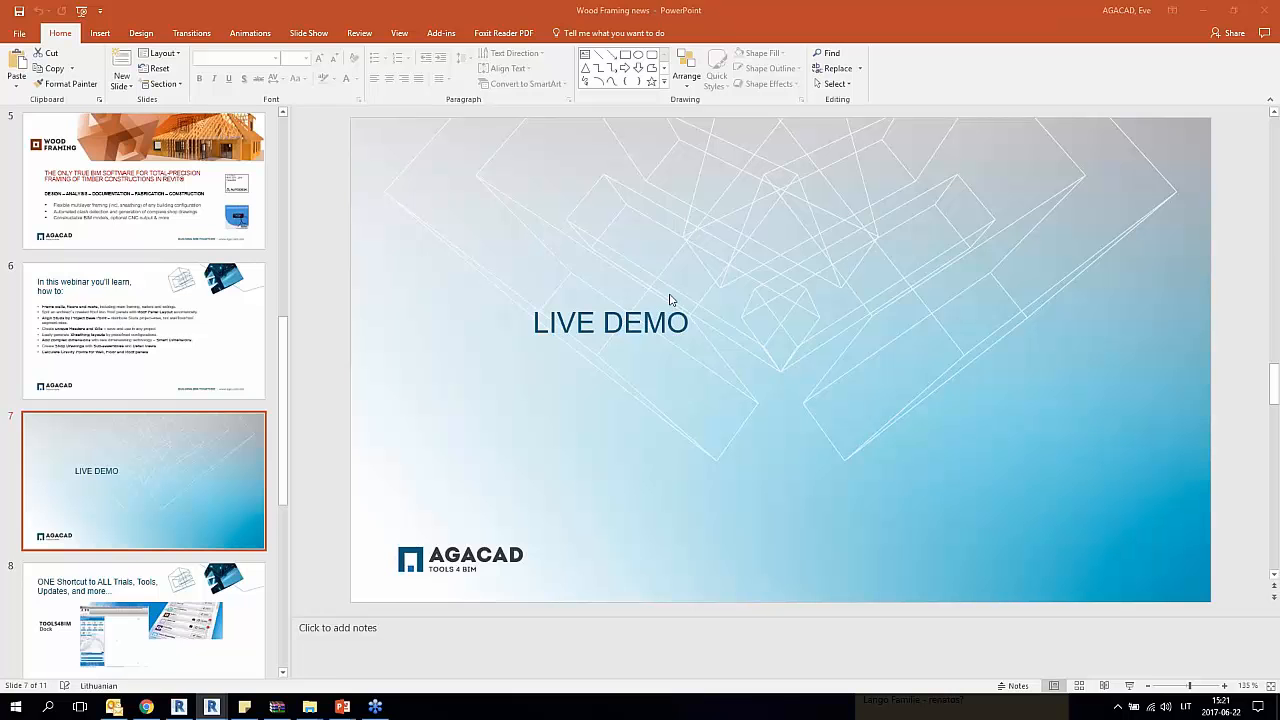
pyautogui.moveTo(211, 706)
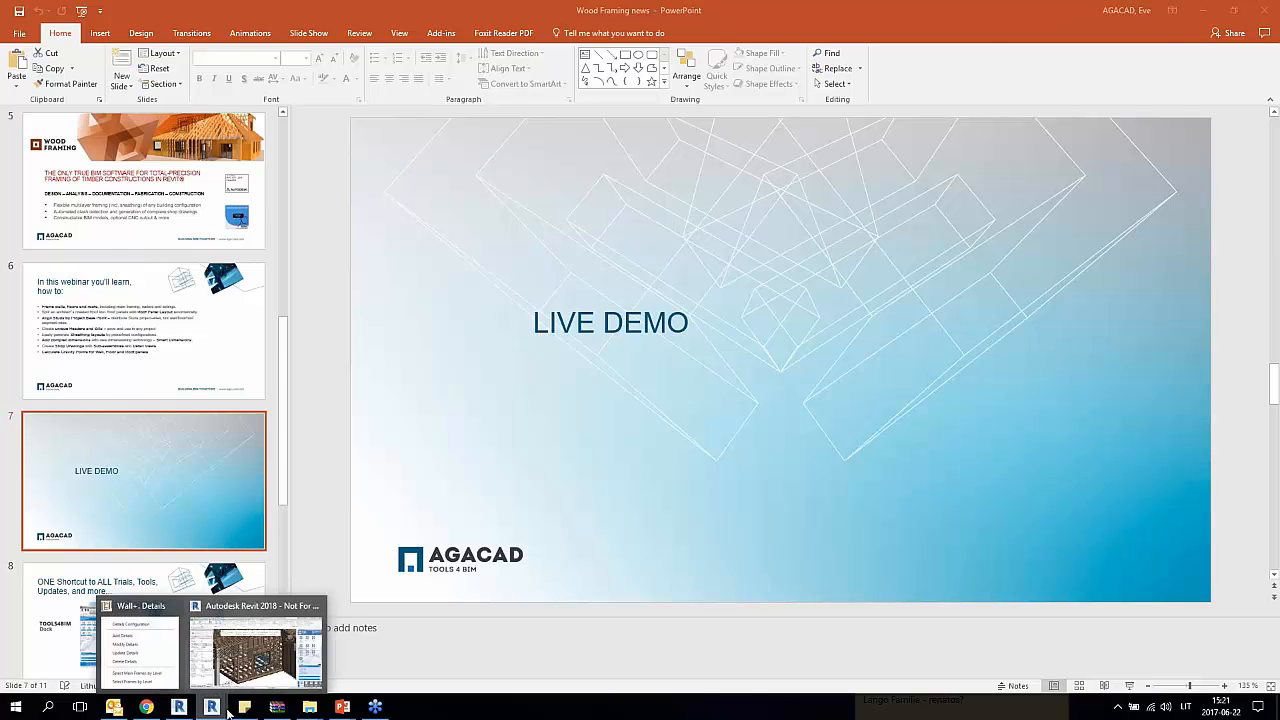
pyautogui.click(250, 640)
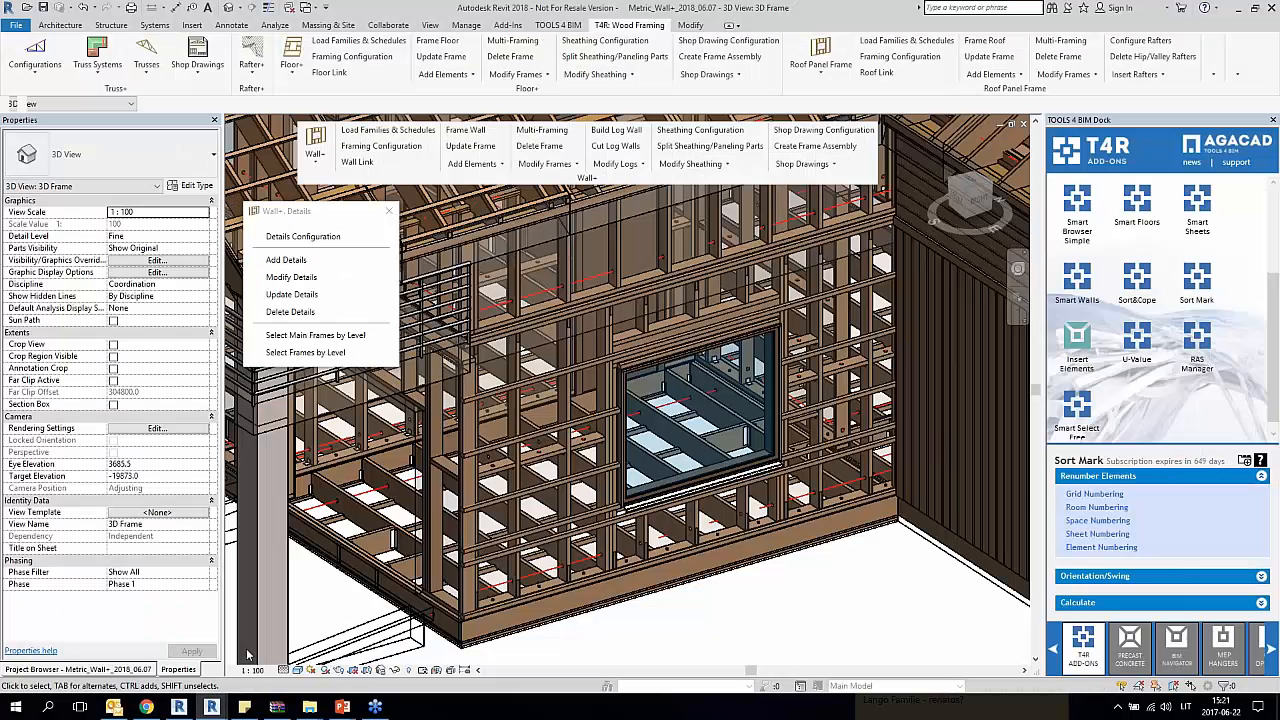
# Step: Set Parts Visibility to Show Parts, inspect the sheathing panel beside the window, and return the view to Show Original
pyautogui.click(204, 248)
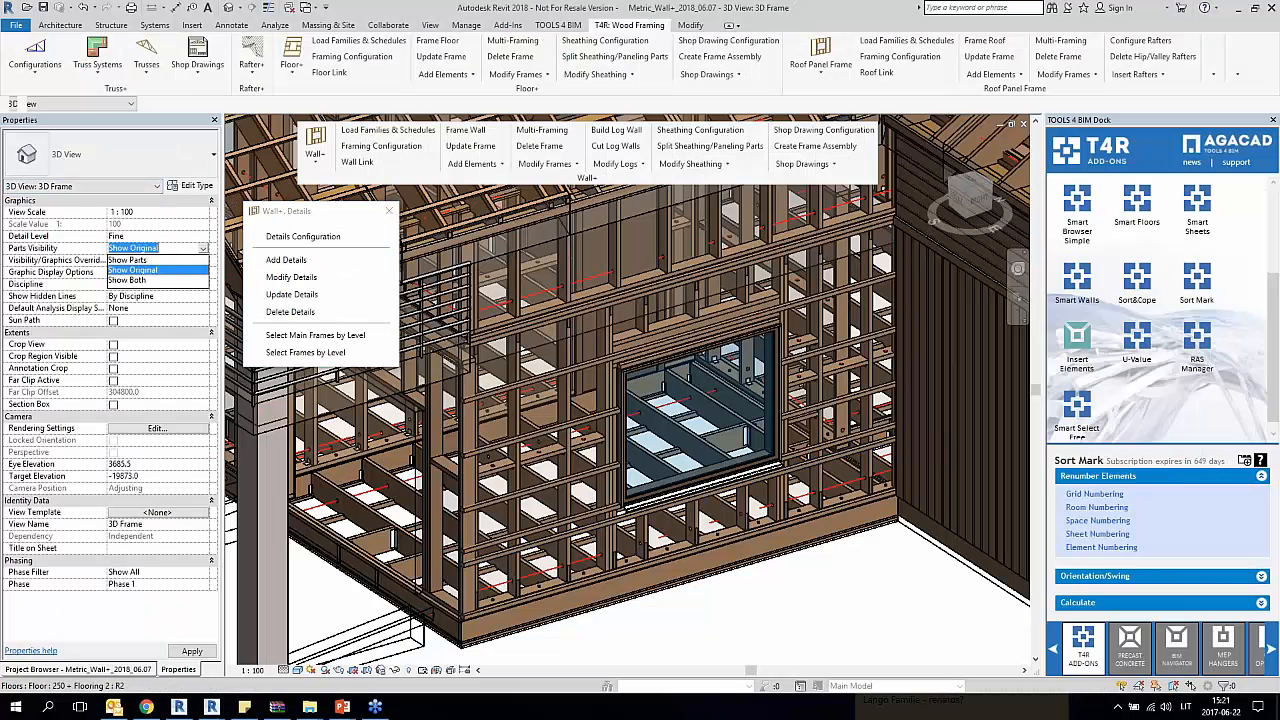
pyautogui.click(128, 260)
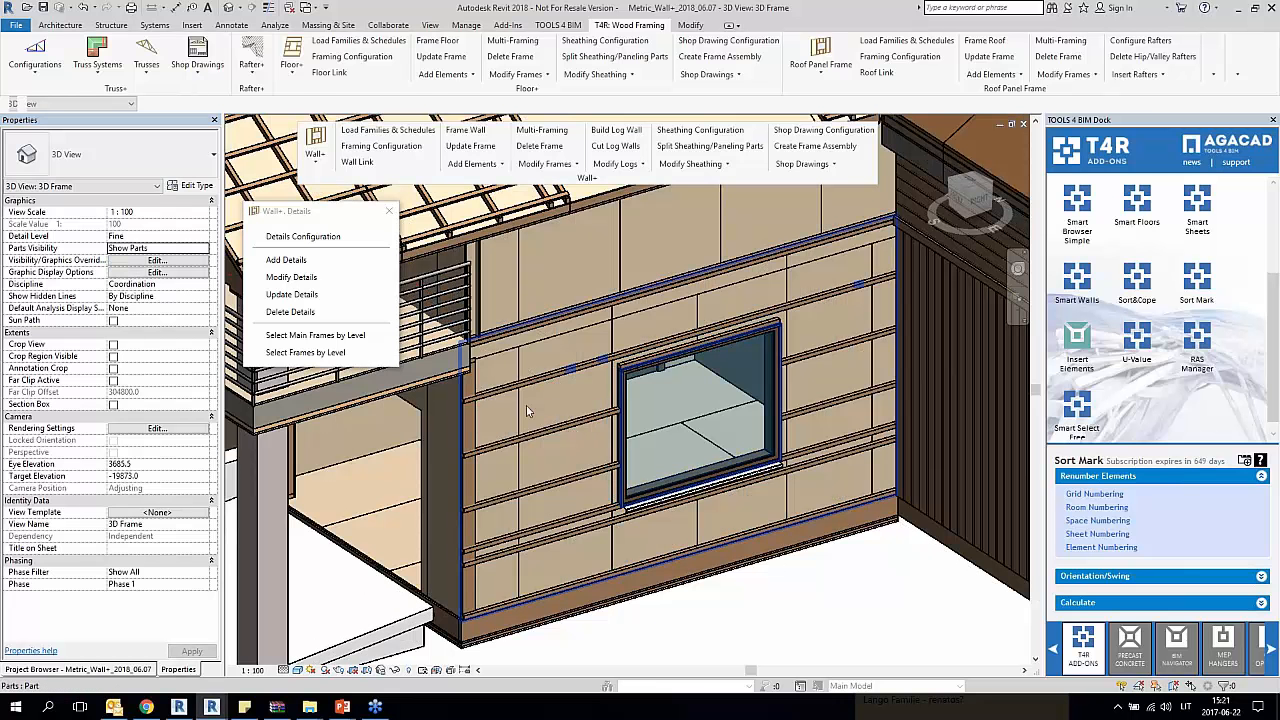
pyautogui.click(621, 325)
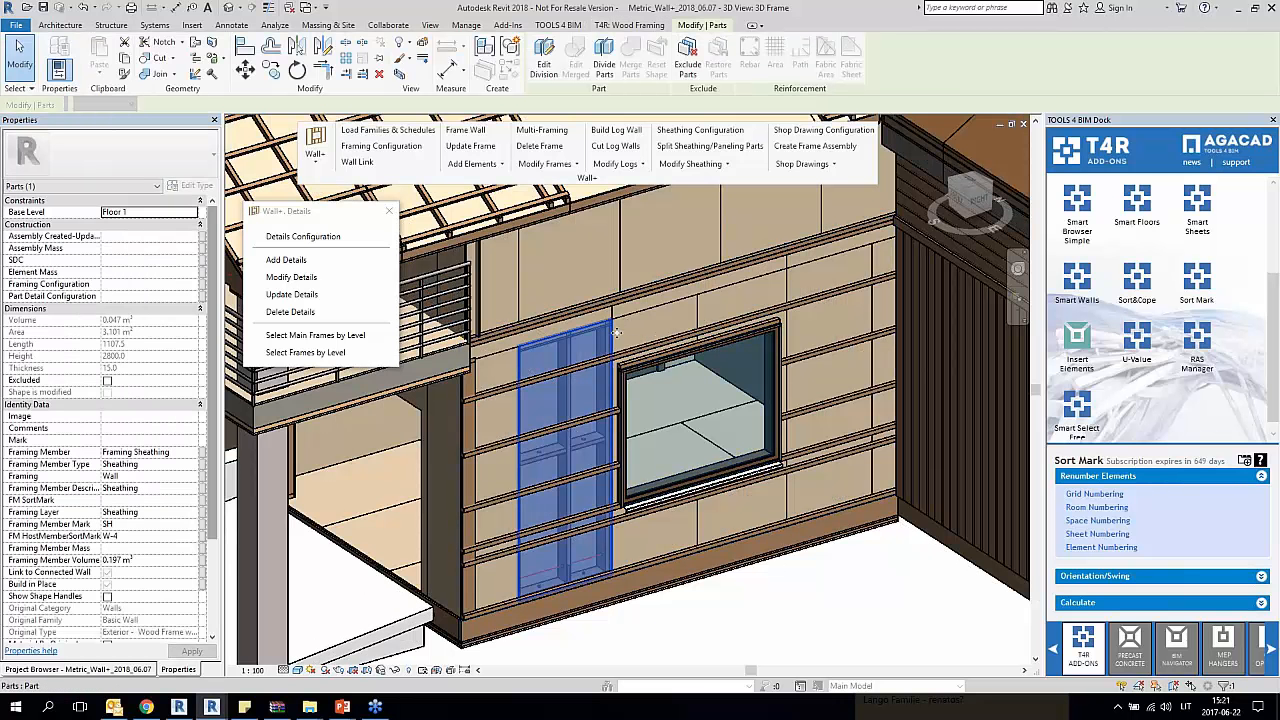
pyautogui.click(566, 653)
pyautogui.click(202, 248)
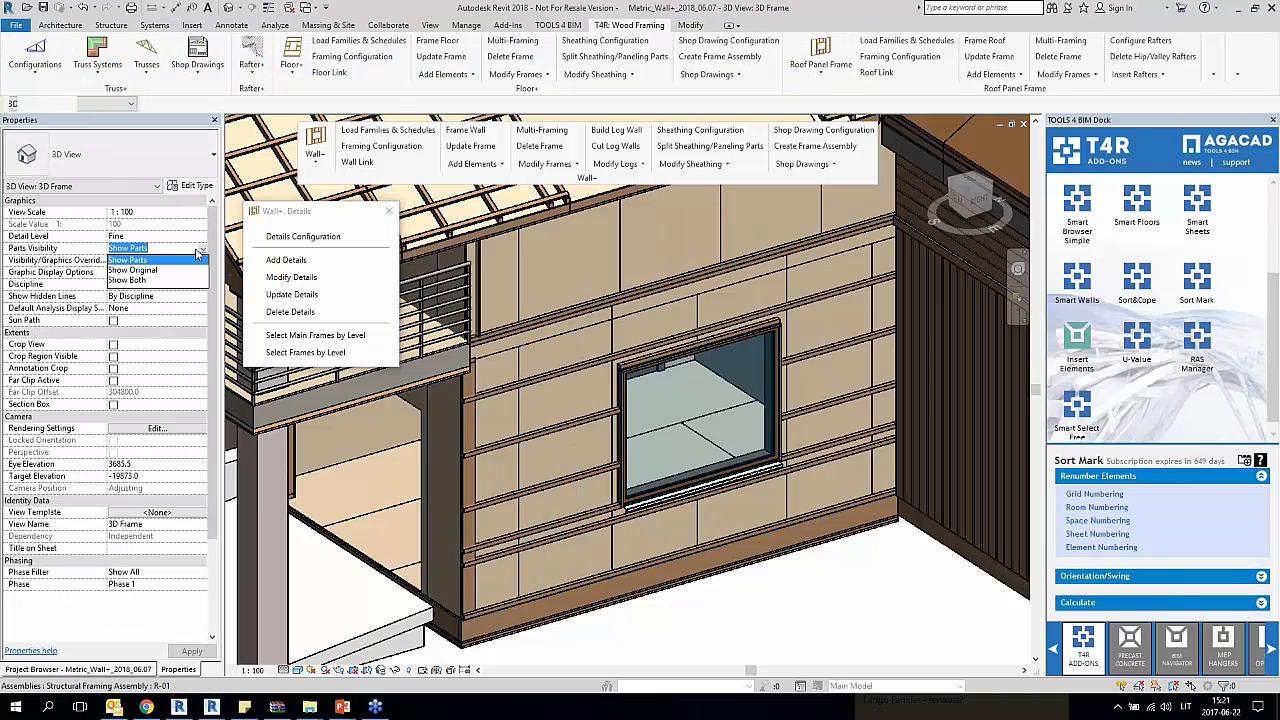
pyautogui.click(140, 270)
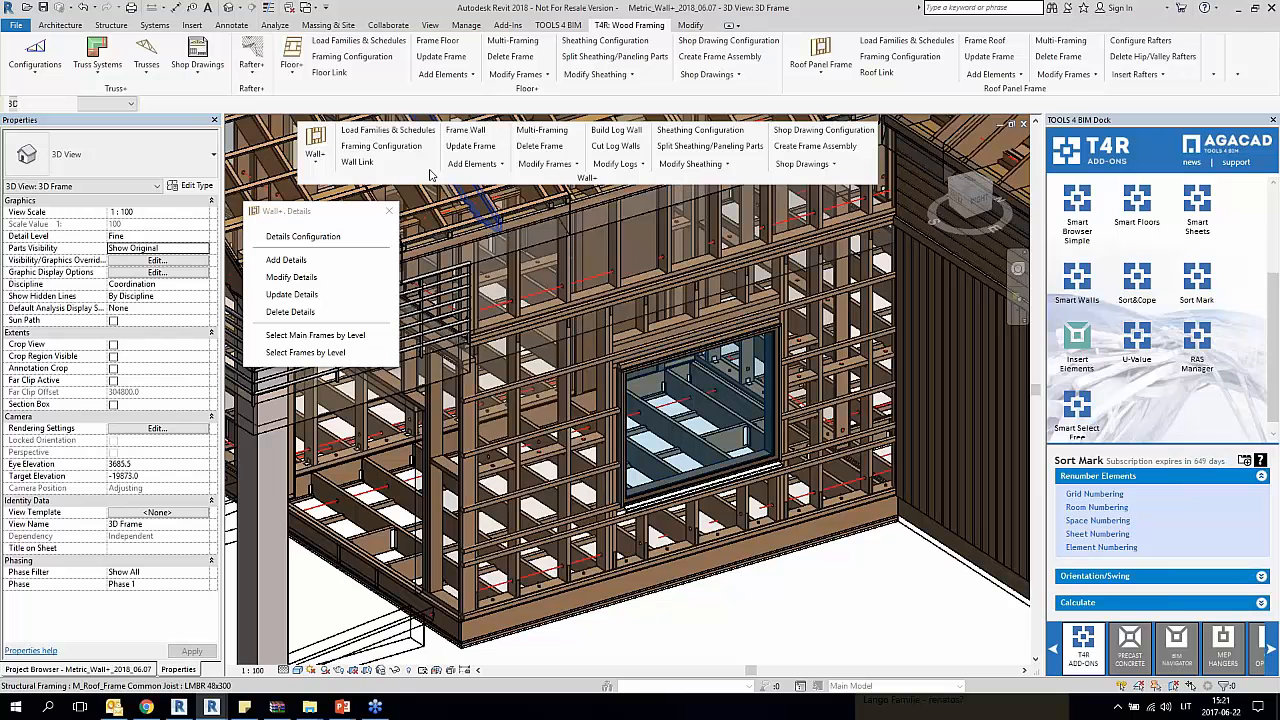
# Step: Add siding to the single-window ground-floor wall
pyautogui.click(471, 163)
pyautogui.click(528, 447)
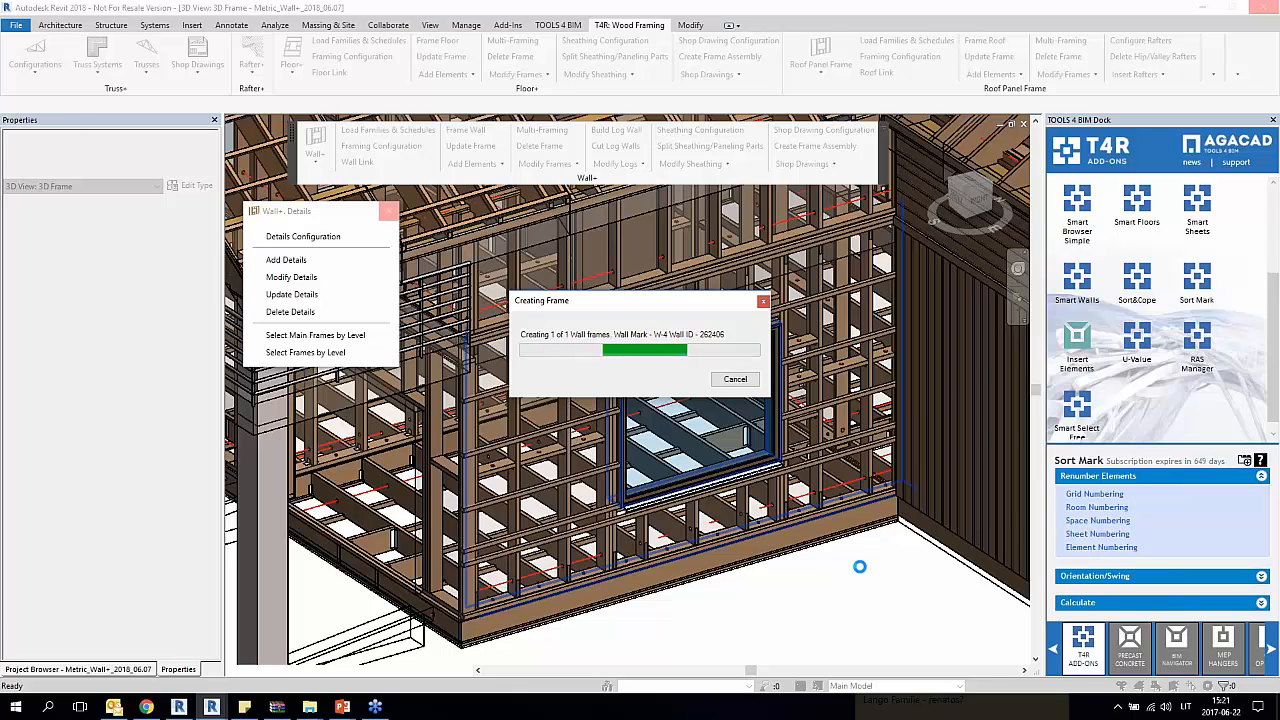
pyautogui.hotkey('alt', 'Tab')
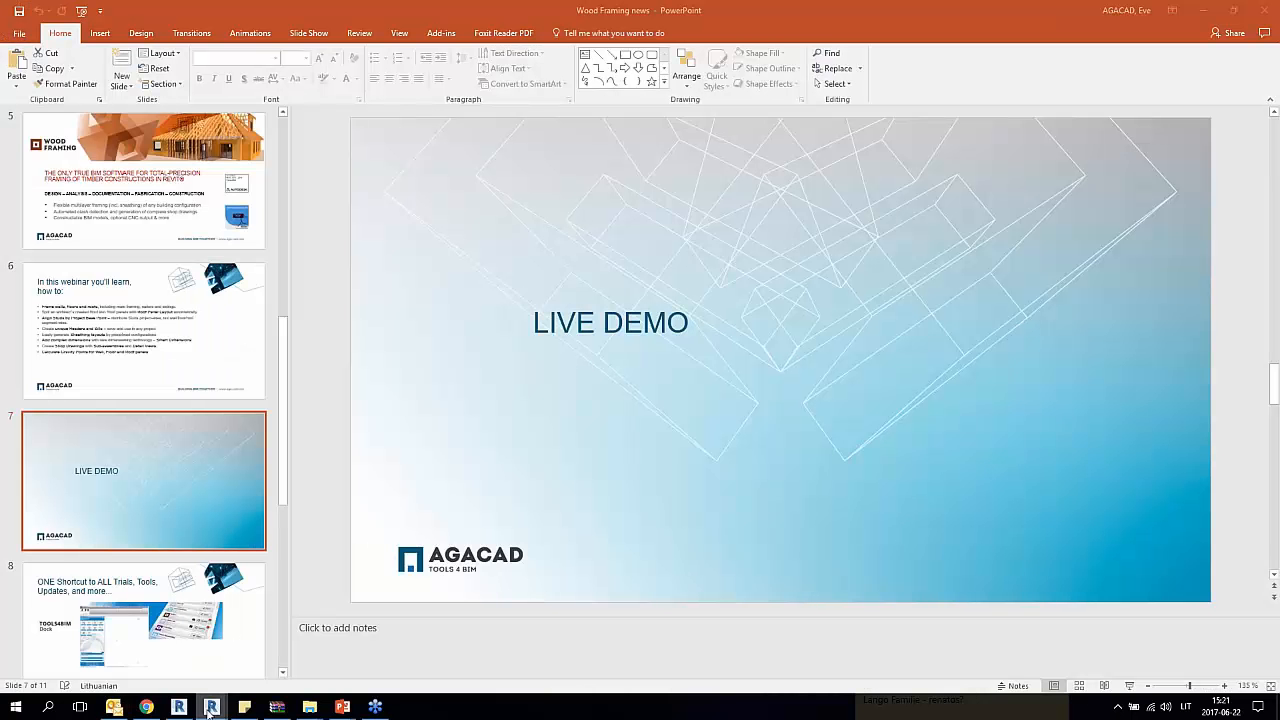
pyautogui.moveTo(211, 706)
pyautogui.click(170, 660)
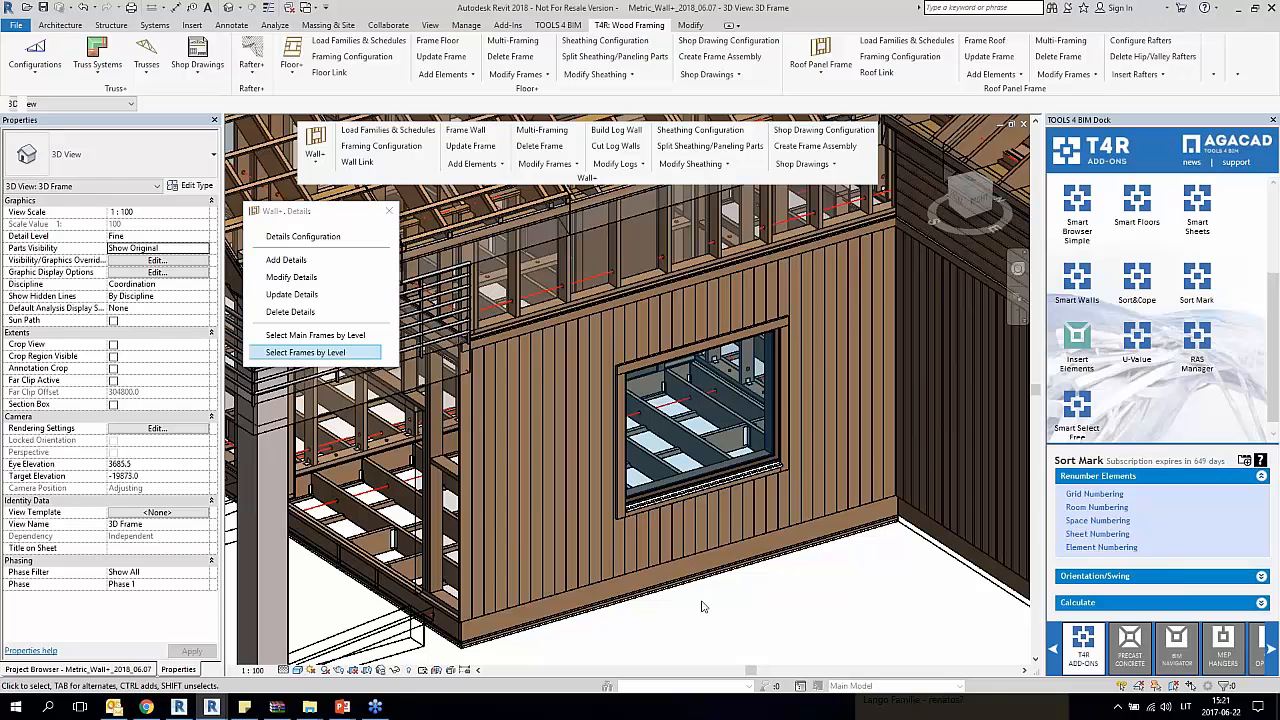
# Step: Sort the structural framing by wall mark and check the FM SortMark of a ground-floor stud near the corner column
pyautogui.click(803, 162)
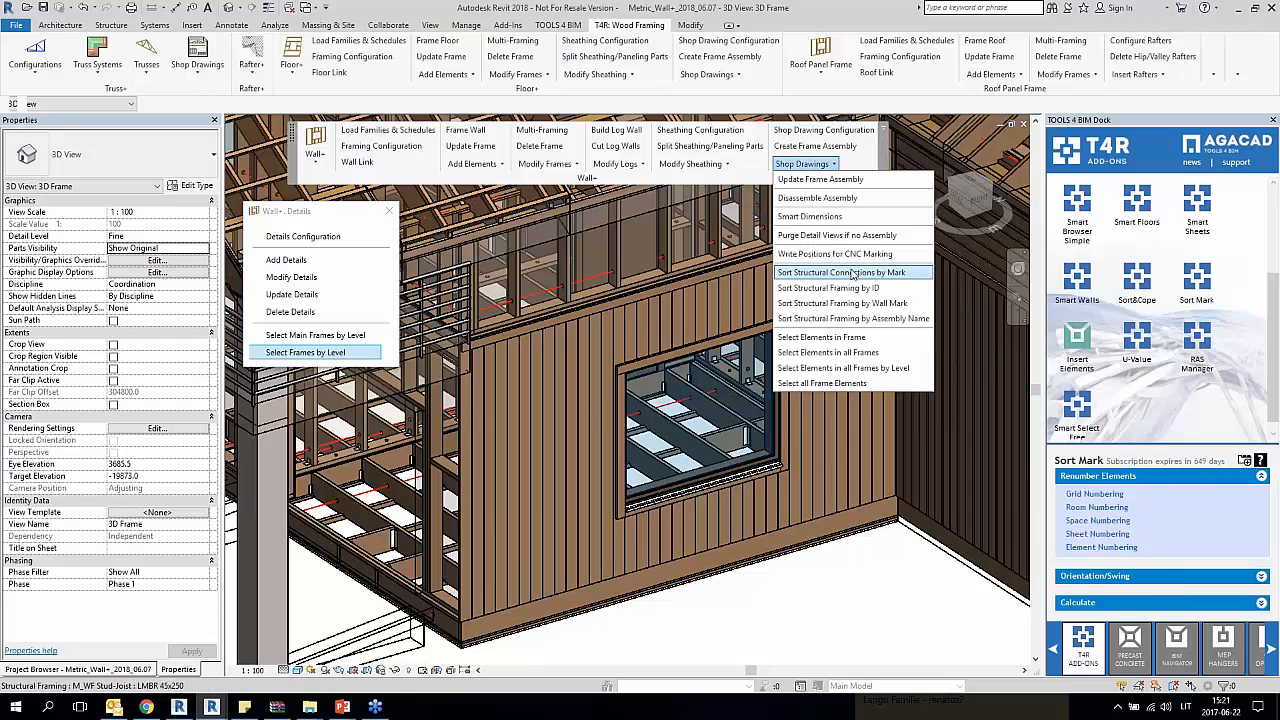
pyautogui.click(860, 303)
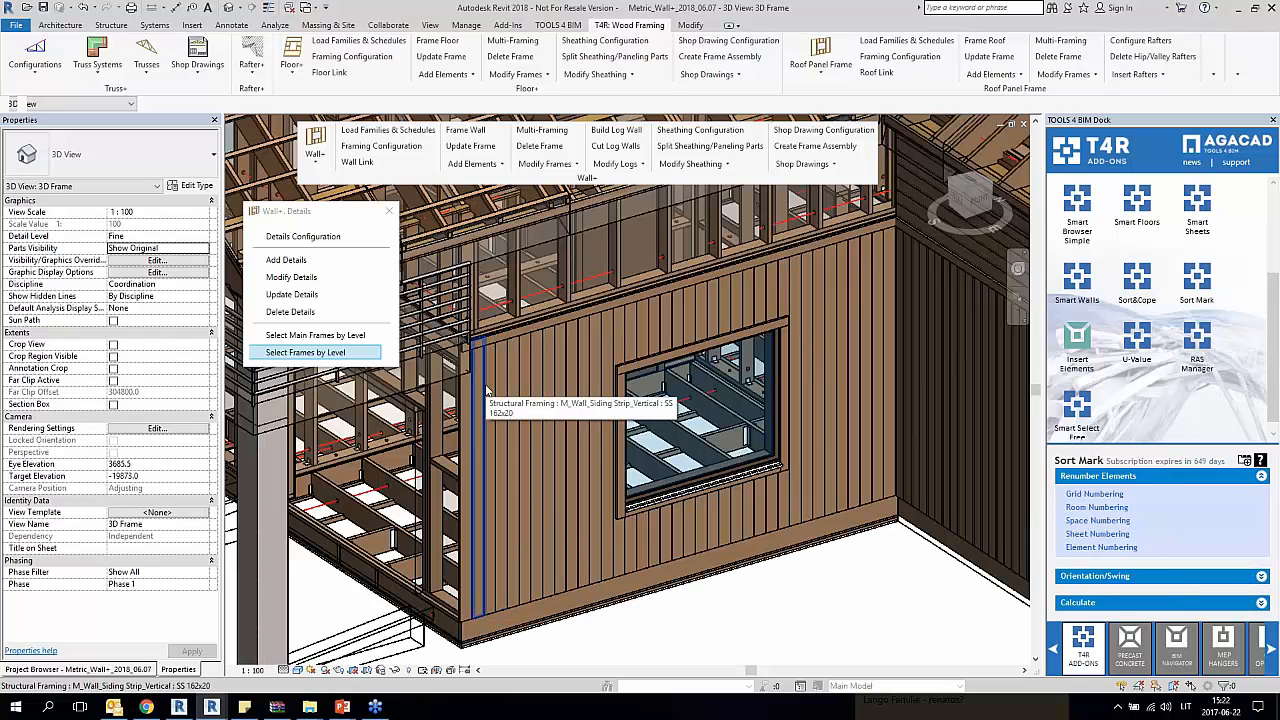
pyautogui.keyDown('shift'); pyautogui.moveTo(491, 384); pyautogui.dragTo(770, 575, button='middle'); pyautogui.keyUp('shift')
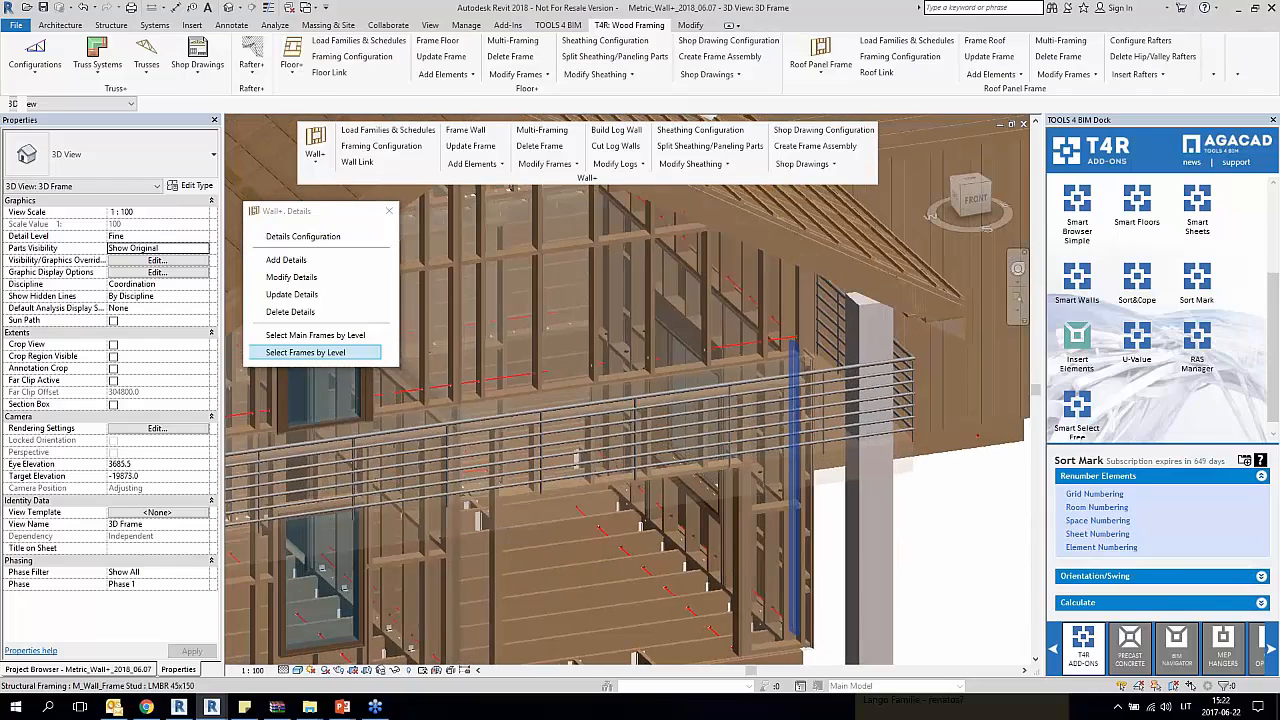
pyautogui.click(768, 578)
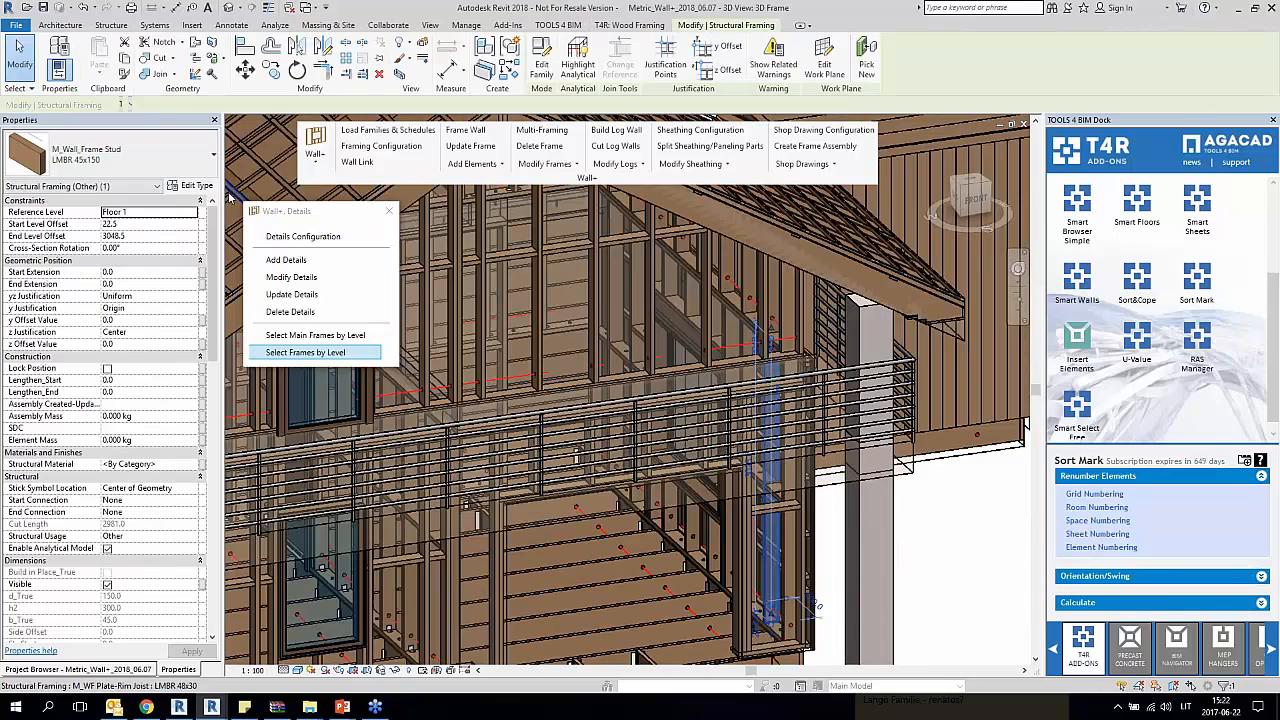
pyautogui.moveTo(215, 231); pyautogui.dragTo(217, 462)
pyautogui.click(125, 421)
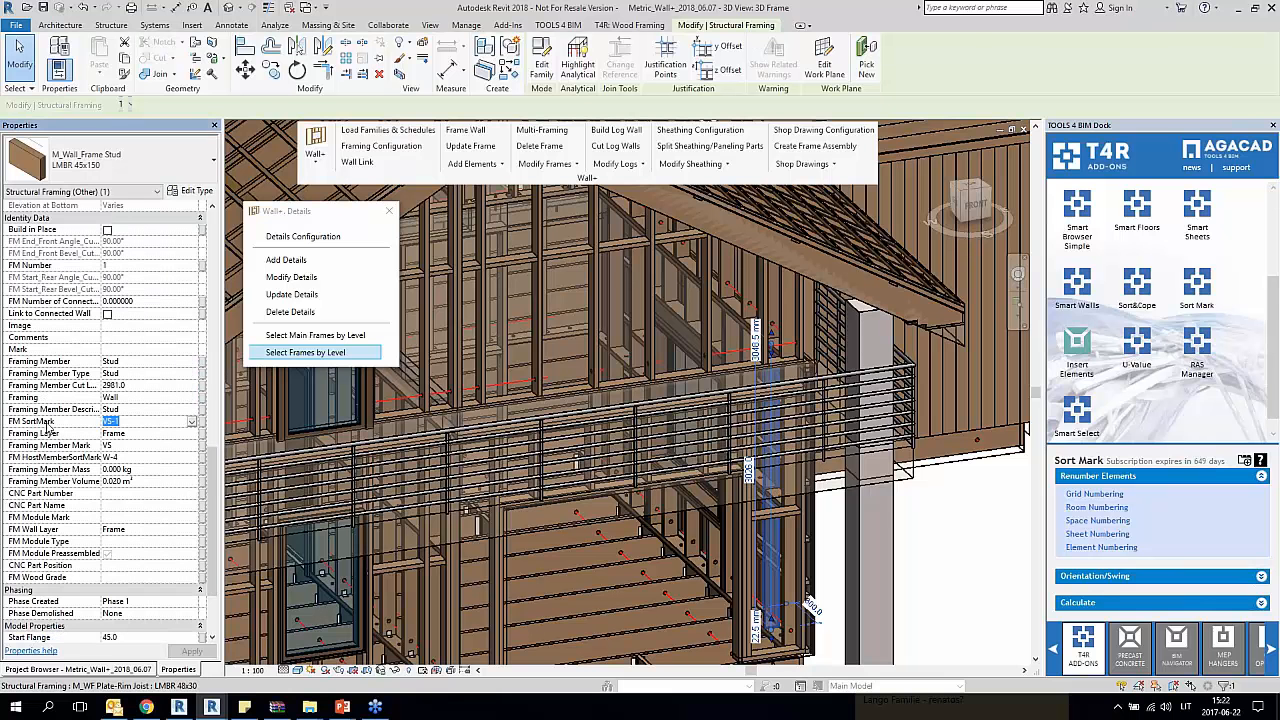
pyautogui.click(969, 535)
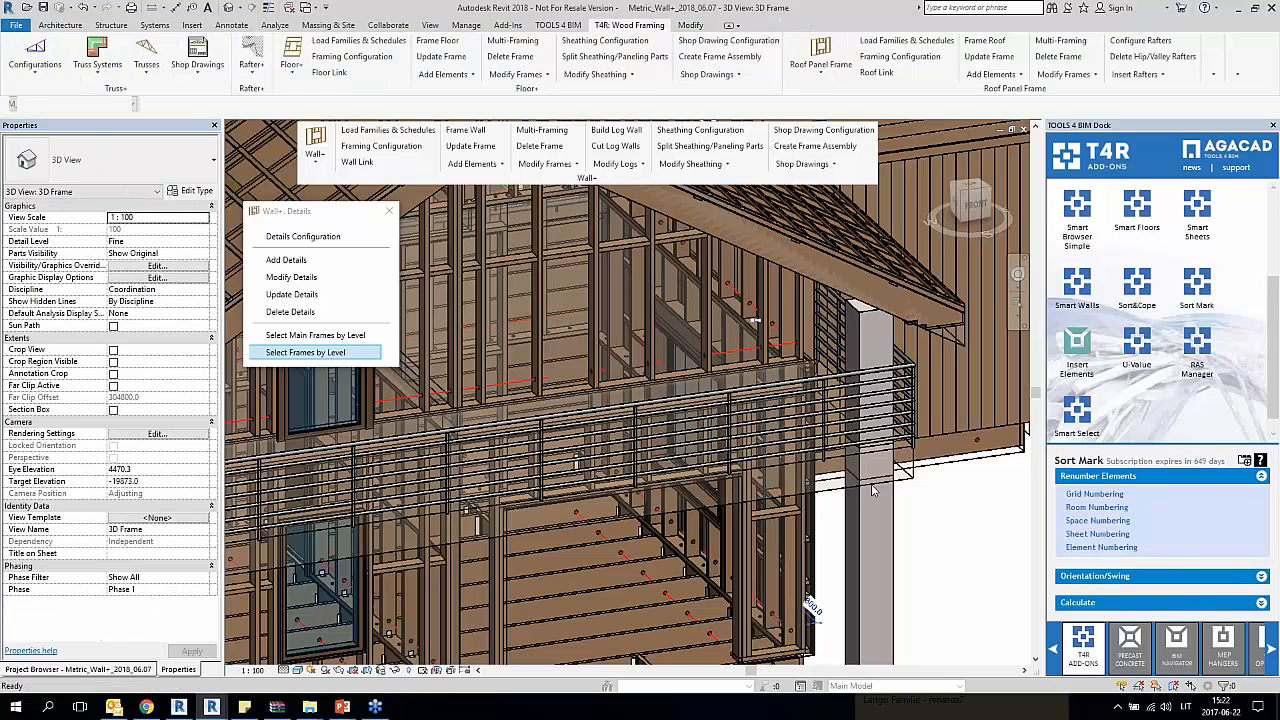
# Step: Close the Wall+ Details tools and open the wall Shop Drawing Configuration
pyautogui.keyDown('shift'); pyautogui.moveTo(969, 535); pyautogui.dragTo(706, 534, button='middle'); pyautogui.keyUp('shift')
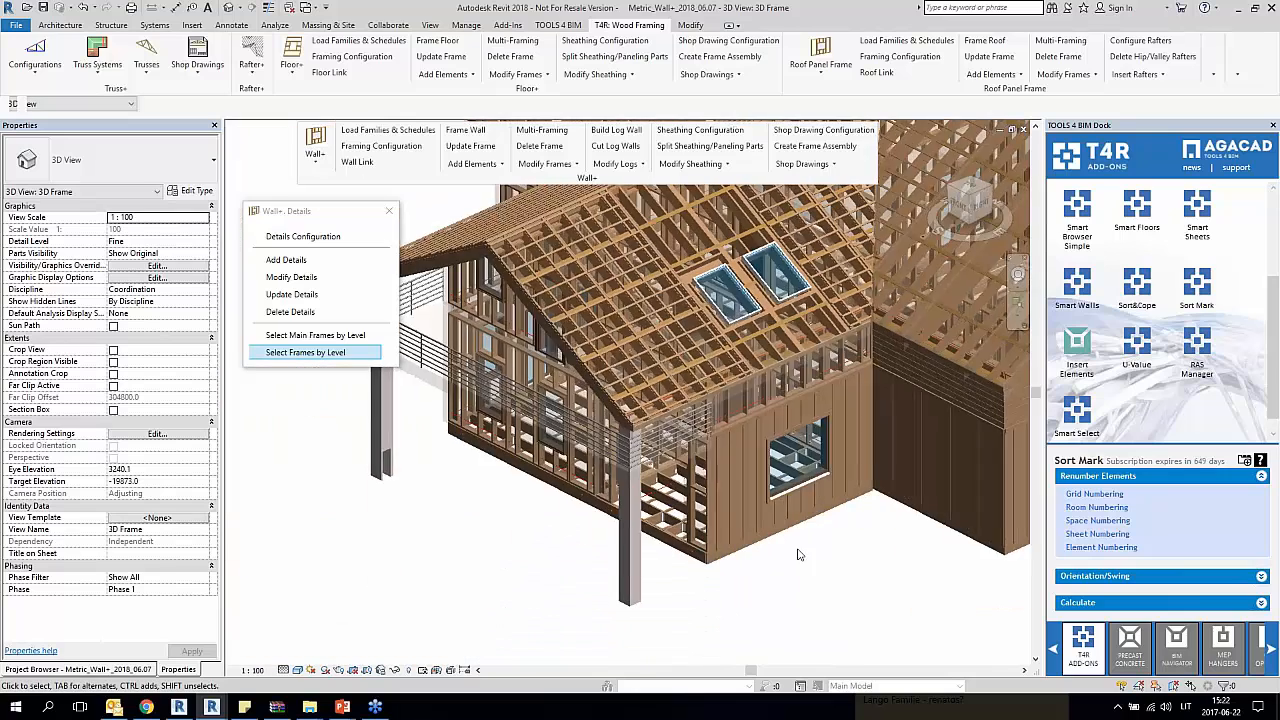
pyautogui.moveTo(866, 565); pyautogui.dragTo(800, 571, button='middle')
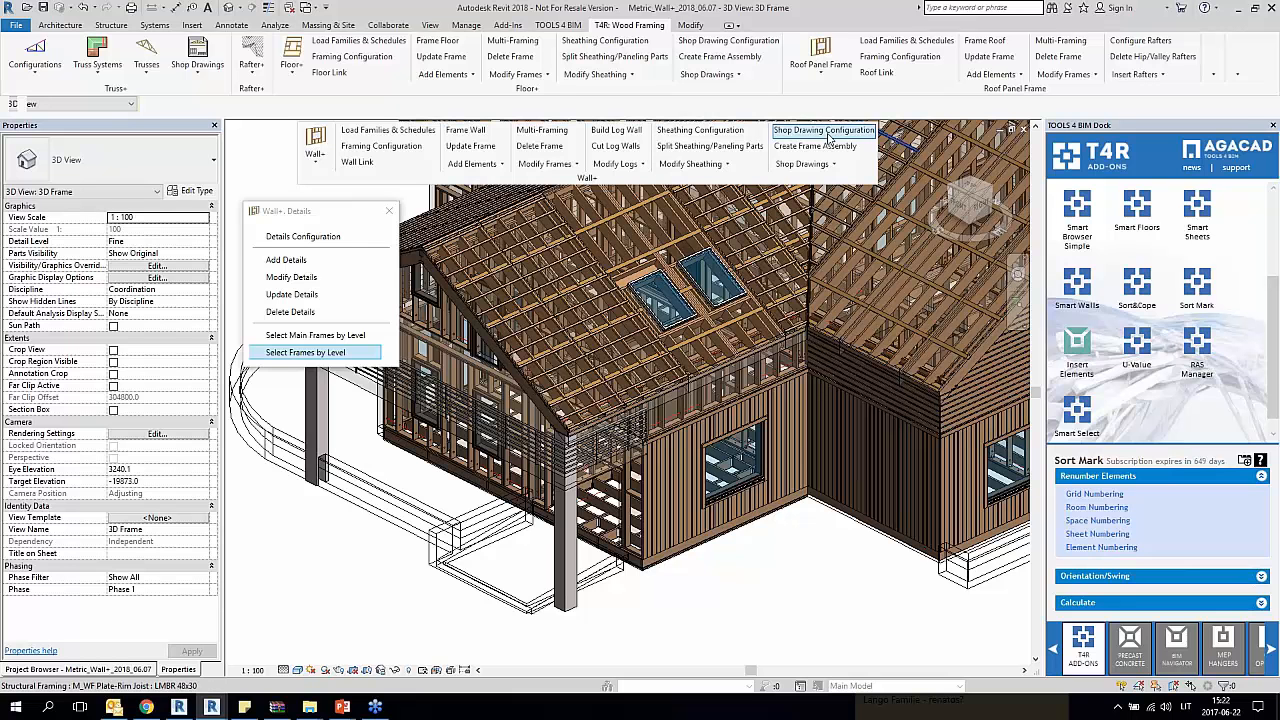
pyautogui.click(389, 210)
pyautogui.click(835, 132)
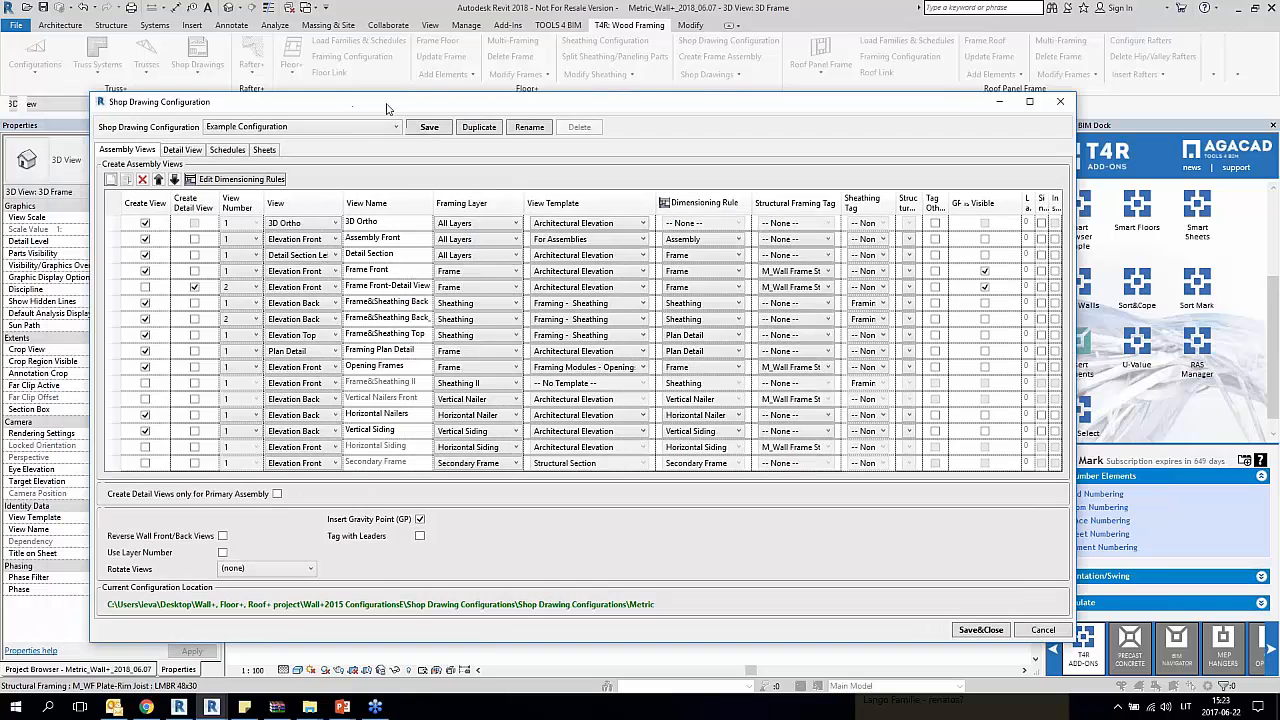
pyautogui.moveTo(353, 106); pyautogui.dragTo(389, 106)
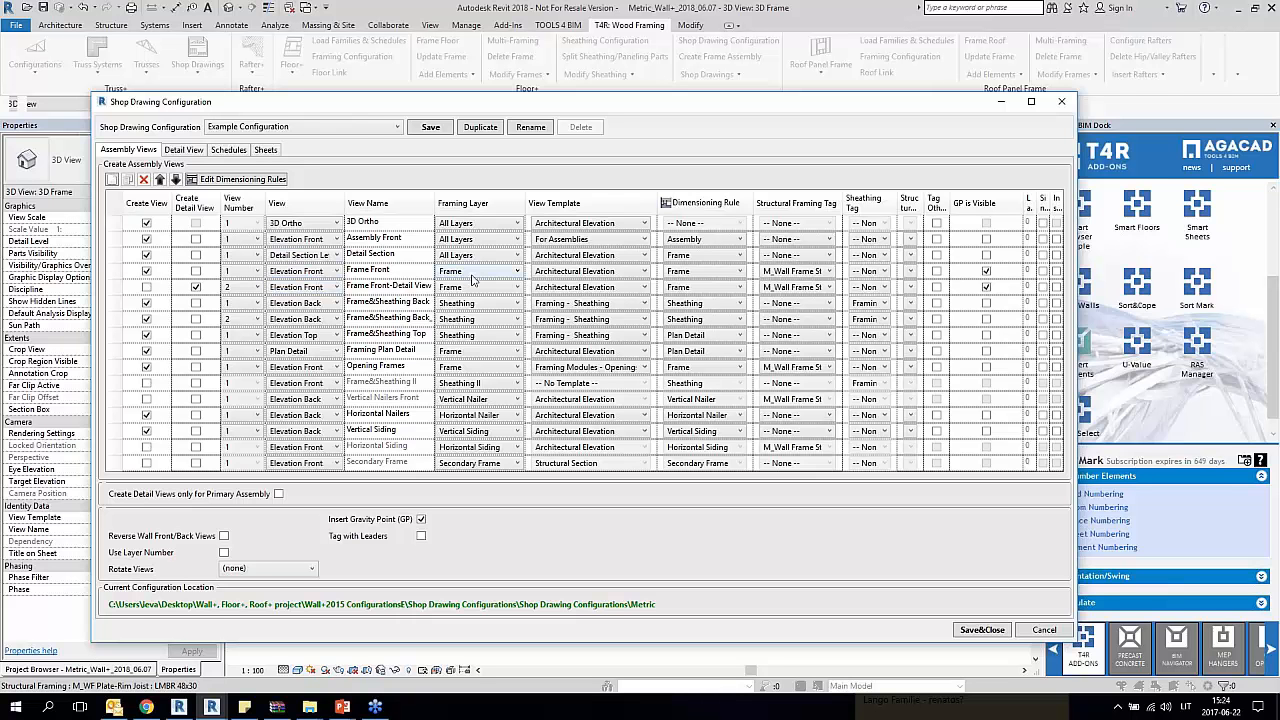
# Step: Widen the View Name column and review the Frame&Sheathing Back and Frame&Sheathing Back_2 assembly views
pyautogui.click(196, 287)
pyautogui.moveTo(435, 203); pyautogui.dragTo(475, 203)
pyautogui.click(455, 307)
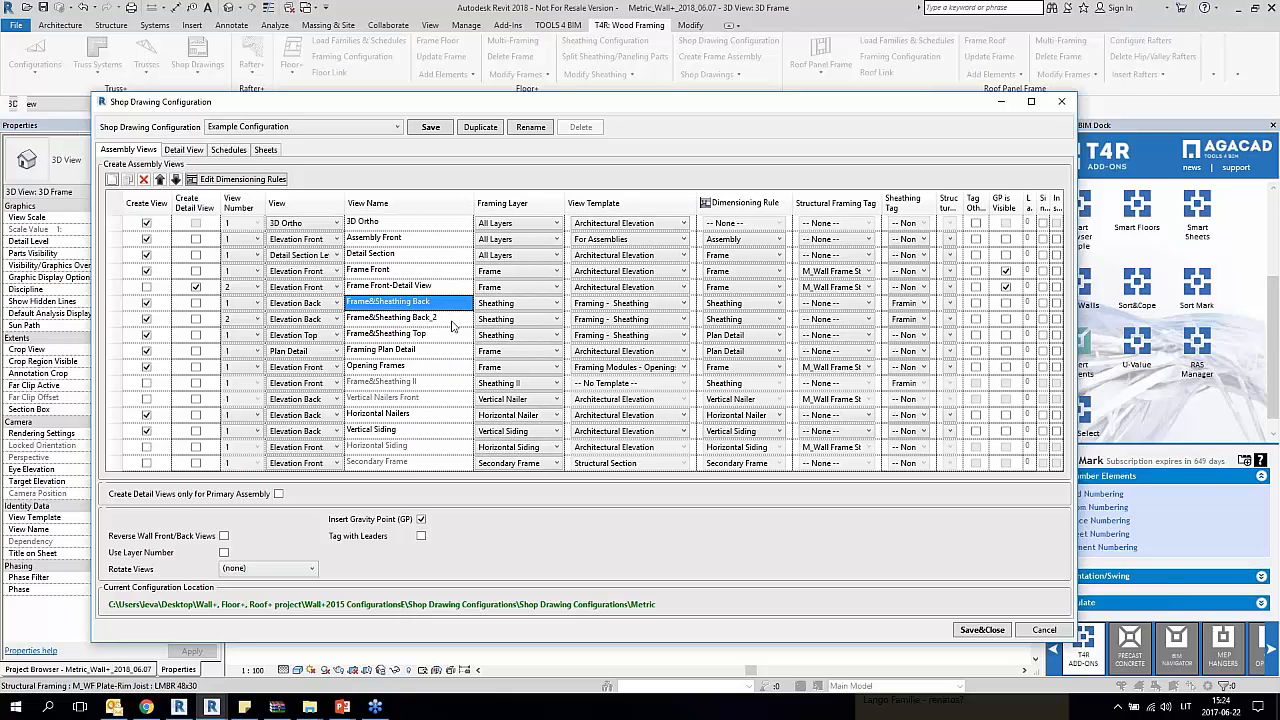
pyautogui.click(454, 322)
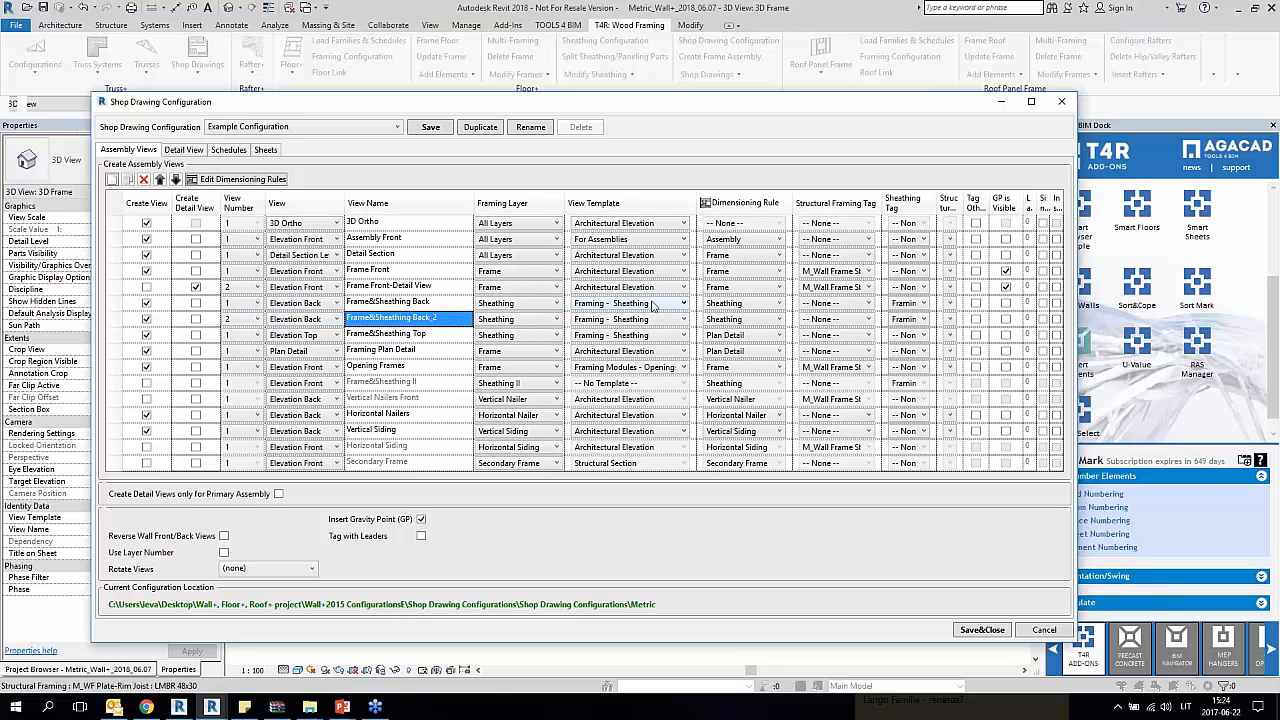
# Step: Set the dimensioning rule of the Frame&Sheathing Back_2 view to Frame and save the Example Configuration
pyautogui.click(750, 319)
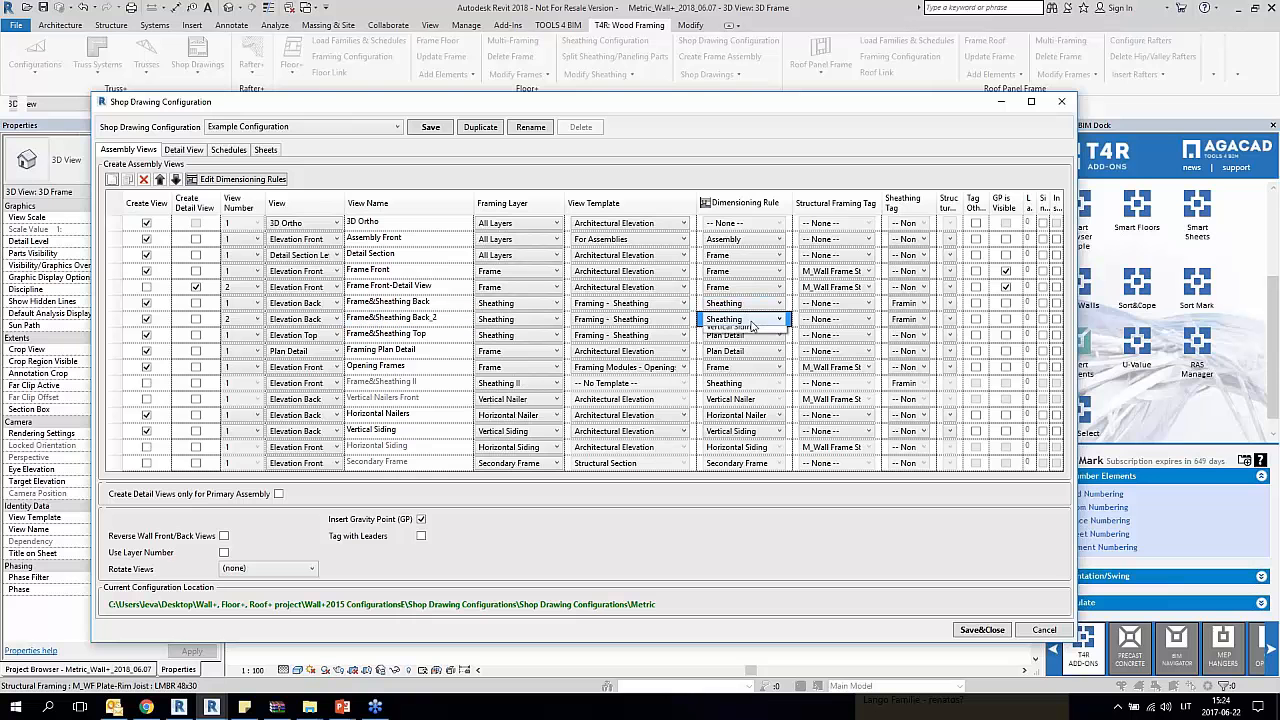
pyautogui.click(752, 321)
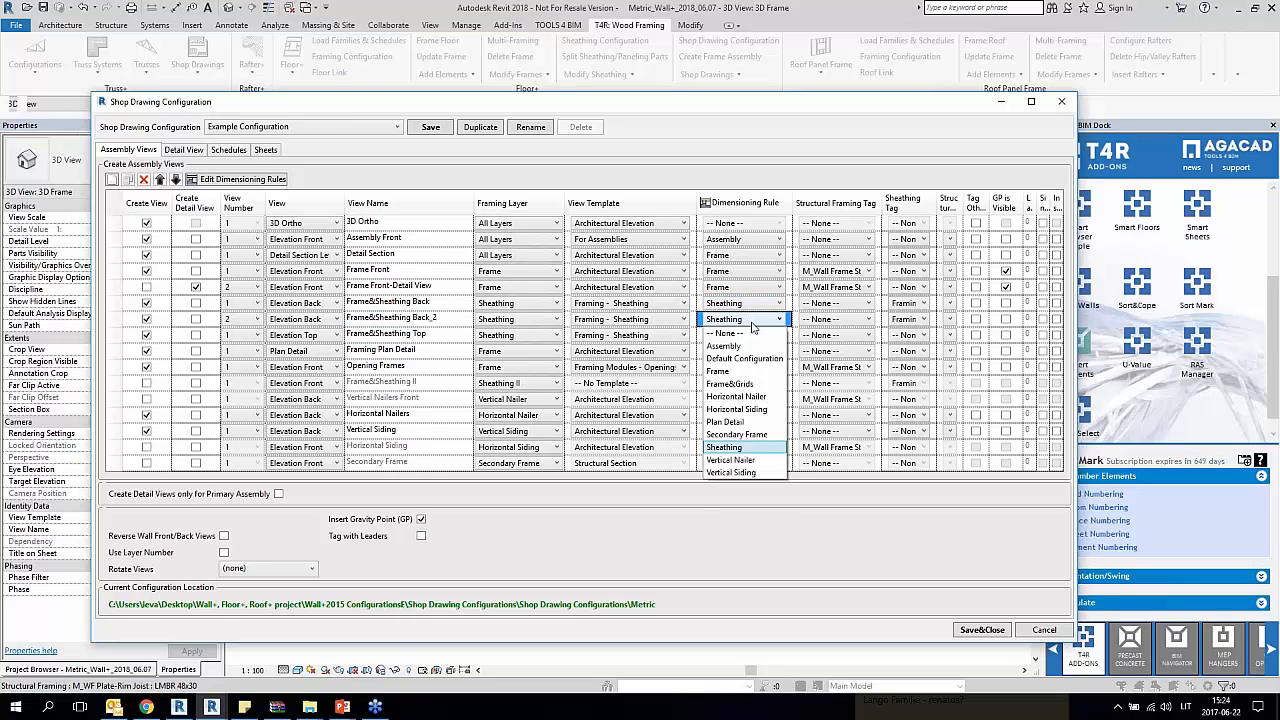
pyautogui.click(752, 322)
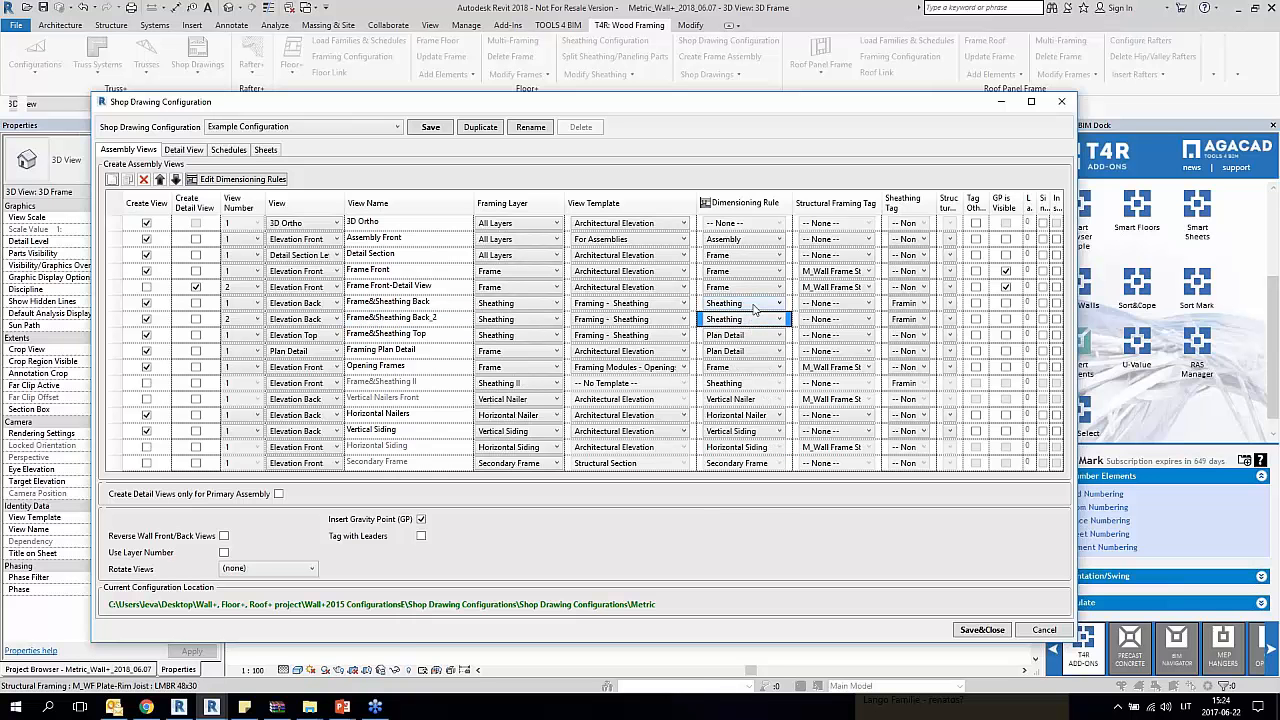
pyautogui.click(756, 320)
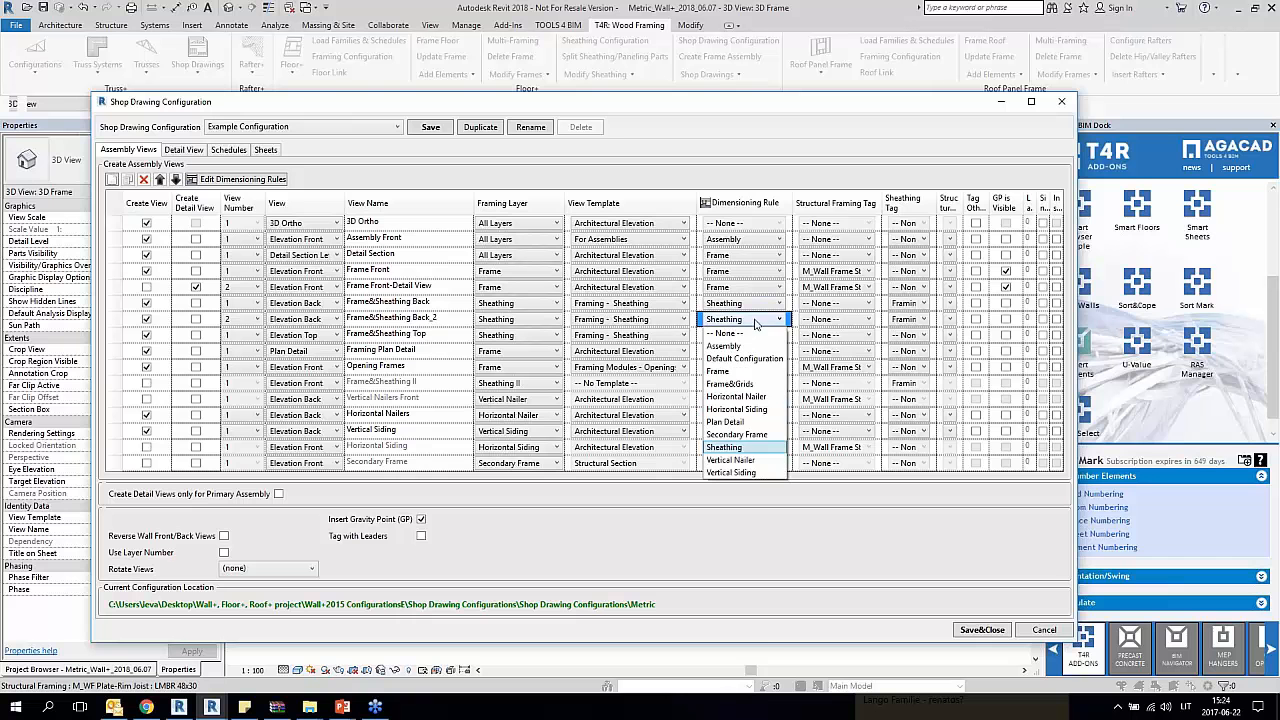
pyautogui.click(729, 371)
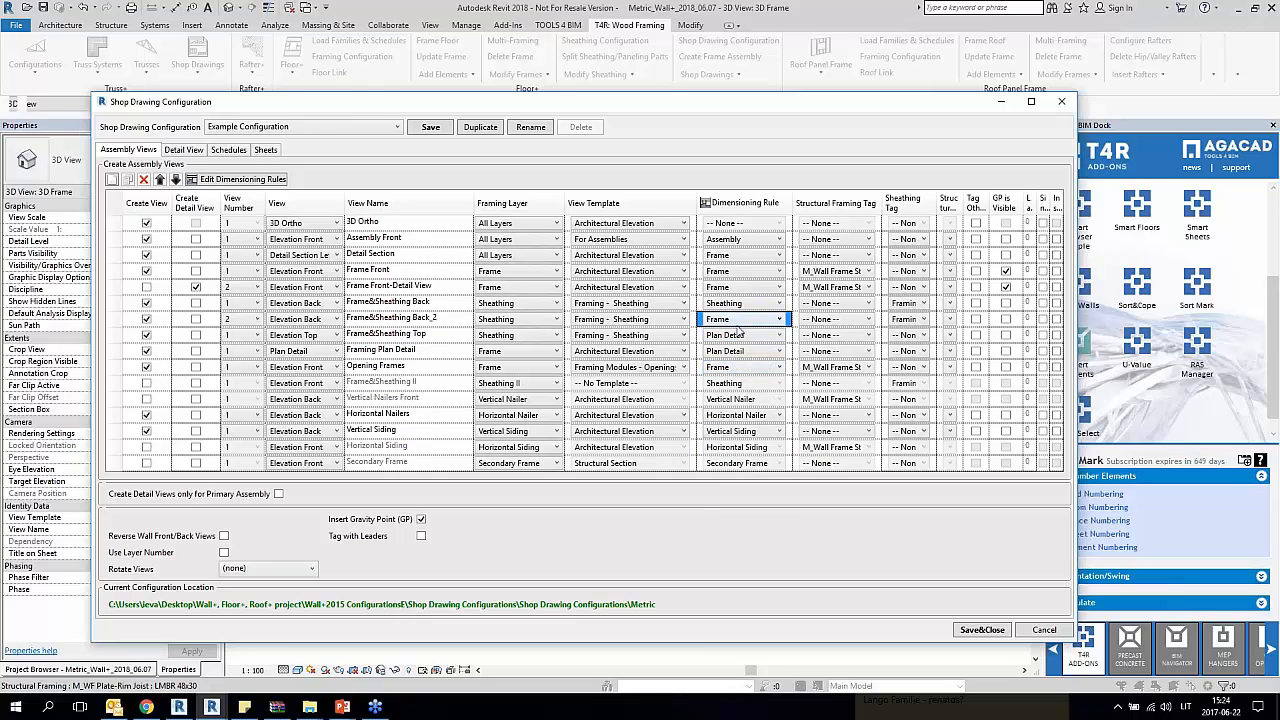
pyautogui.click(428, 128)
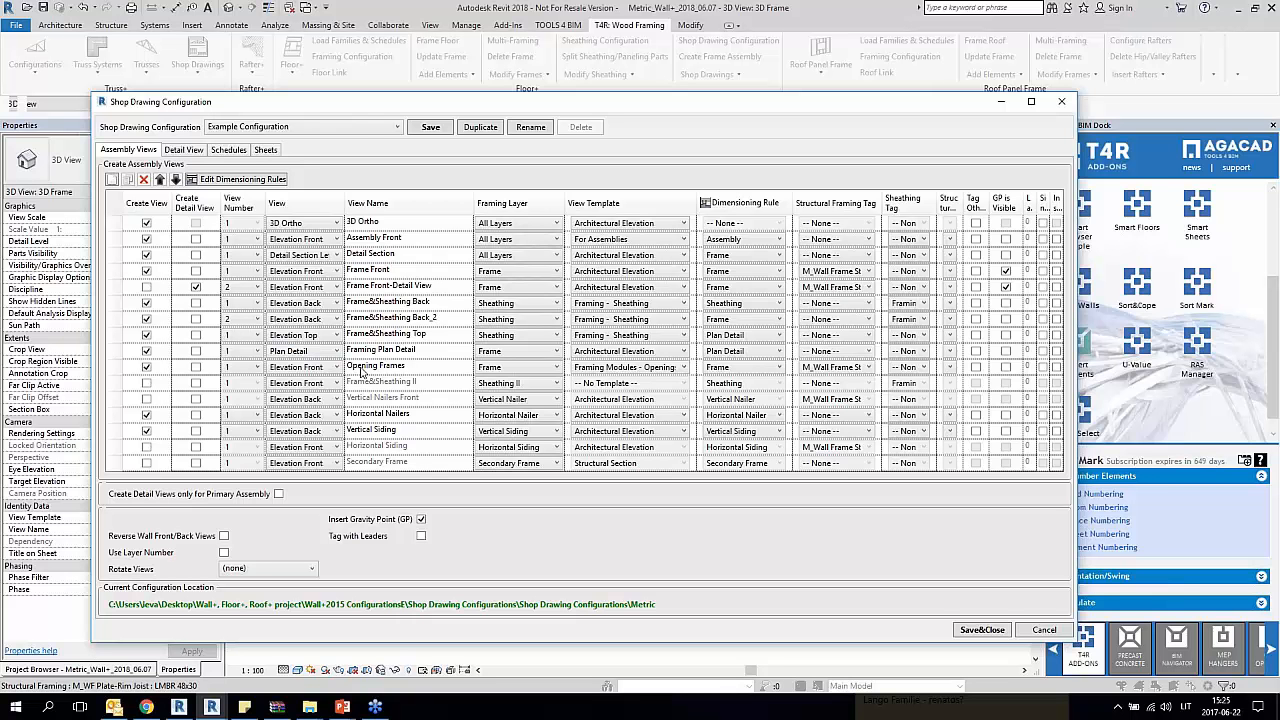
# Step: Set the Opening Frames view's template to Framing Modules - Openings, then save and close the shop drawing configuration
pyautogui.click(428, 368)
pyautogui.click(115, 367)
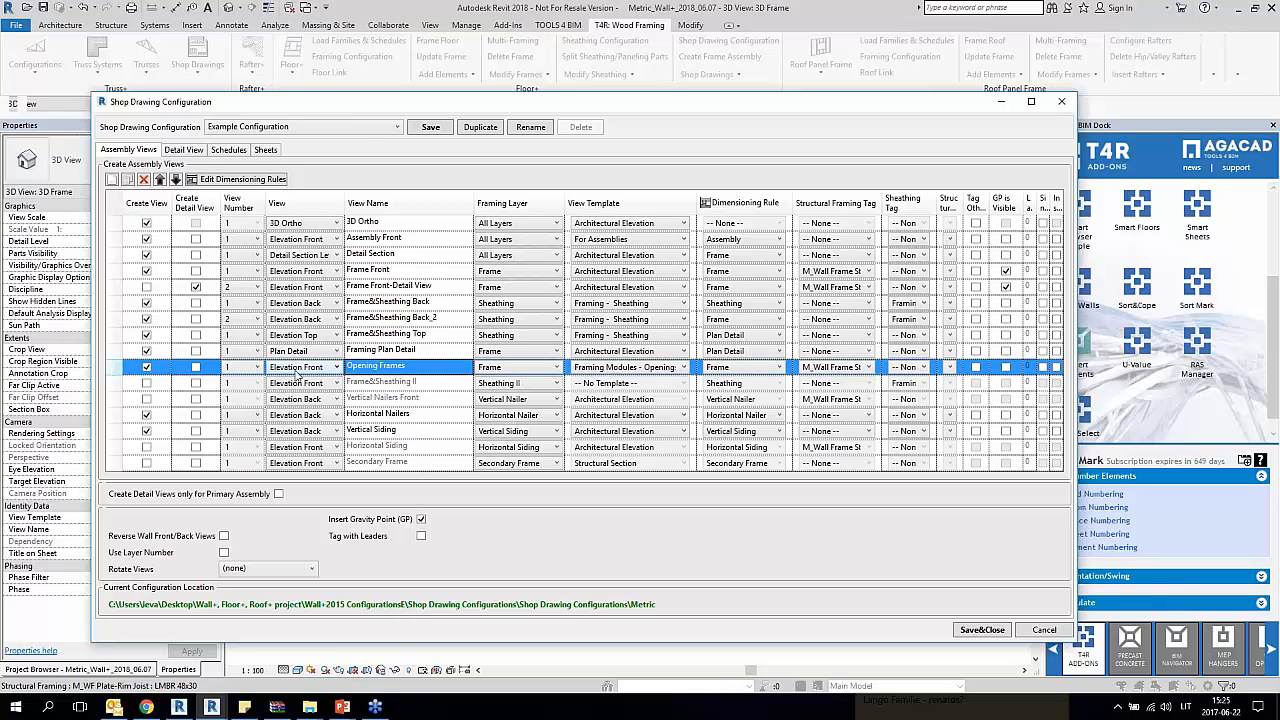
pyautogui.click(432, 372)
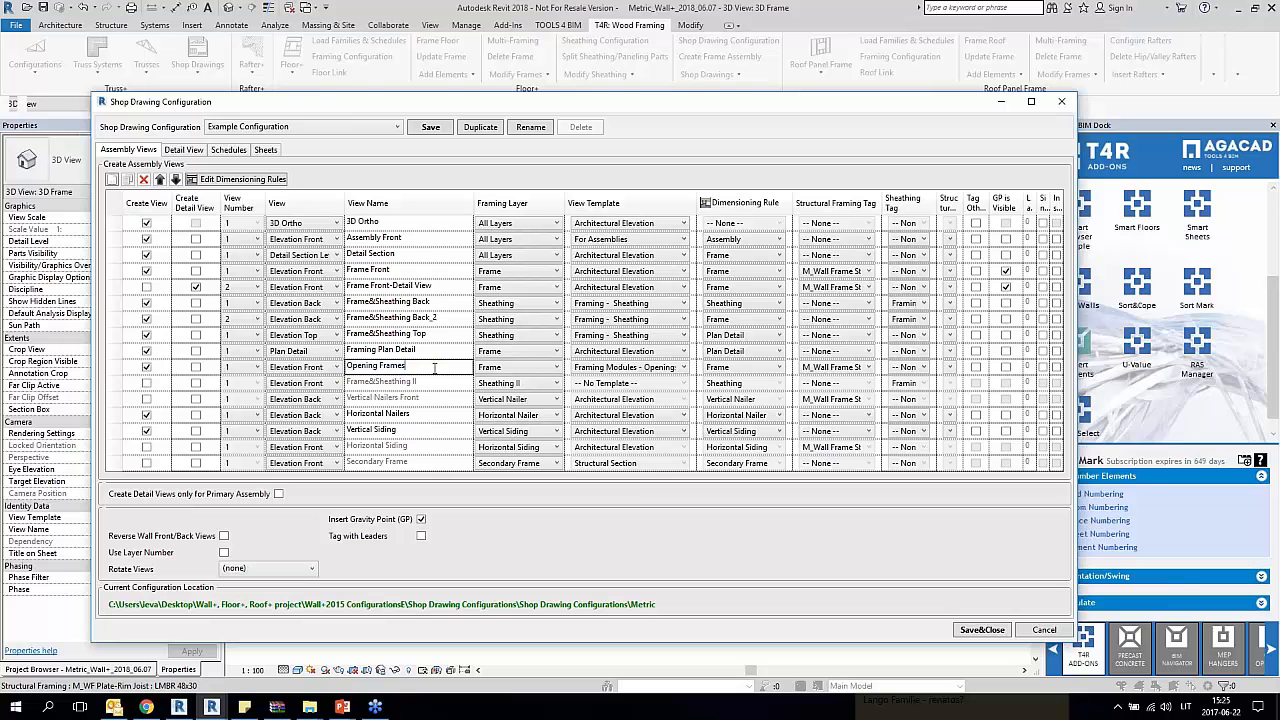
pyautogui.click(436, 370)
pyautogui.click(683, 368)
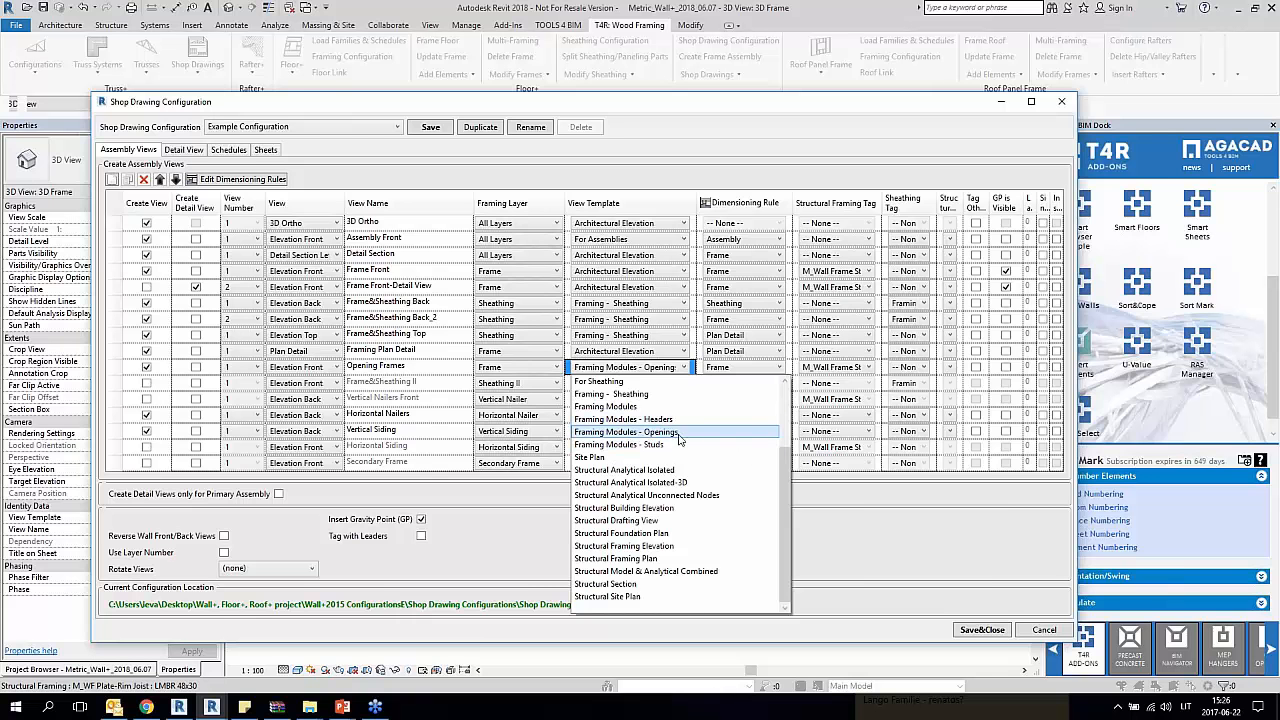
pyautogui.click(679, 437)
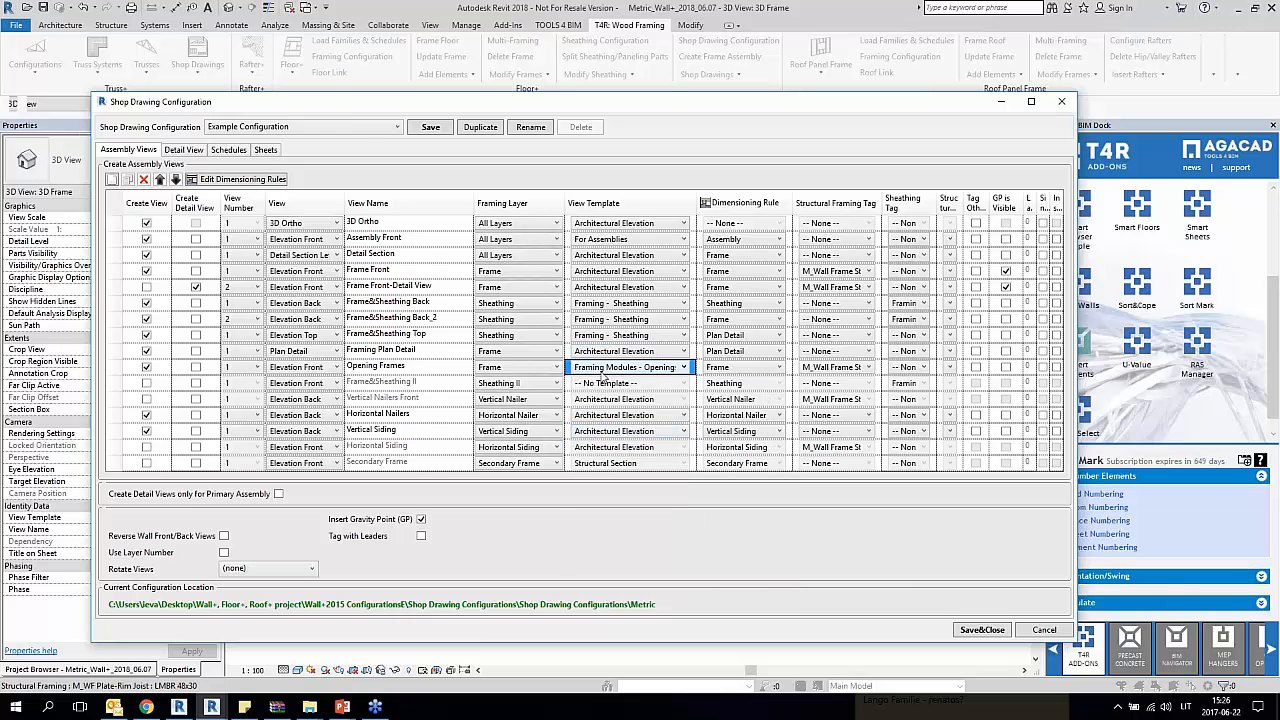
pyautogui.click(680, 369)
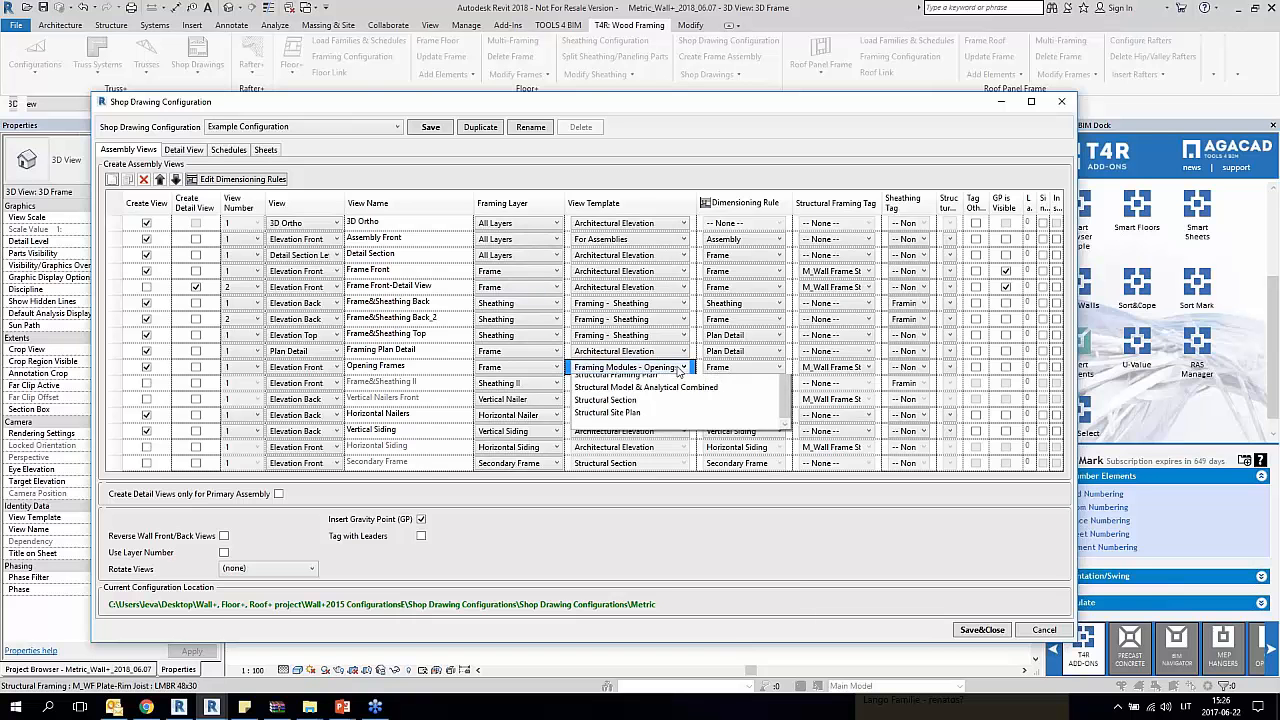
pyautogui.click(680, 369)
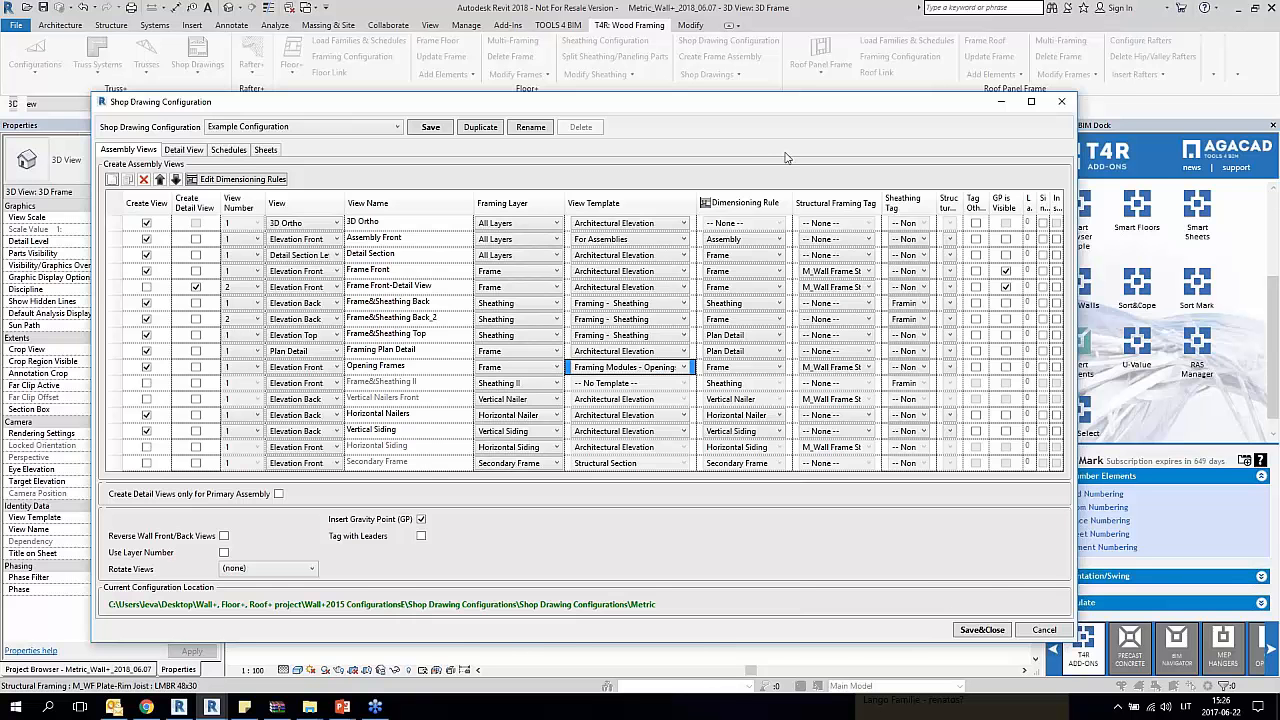
pyautogui.click(982, 630)
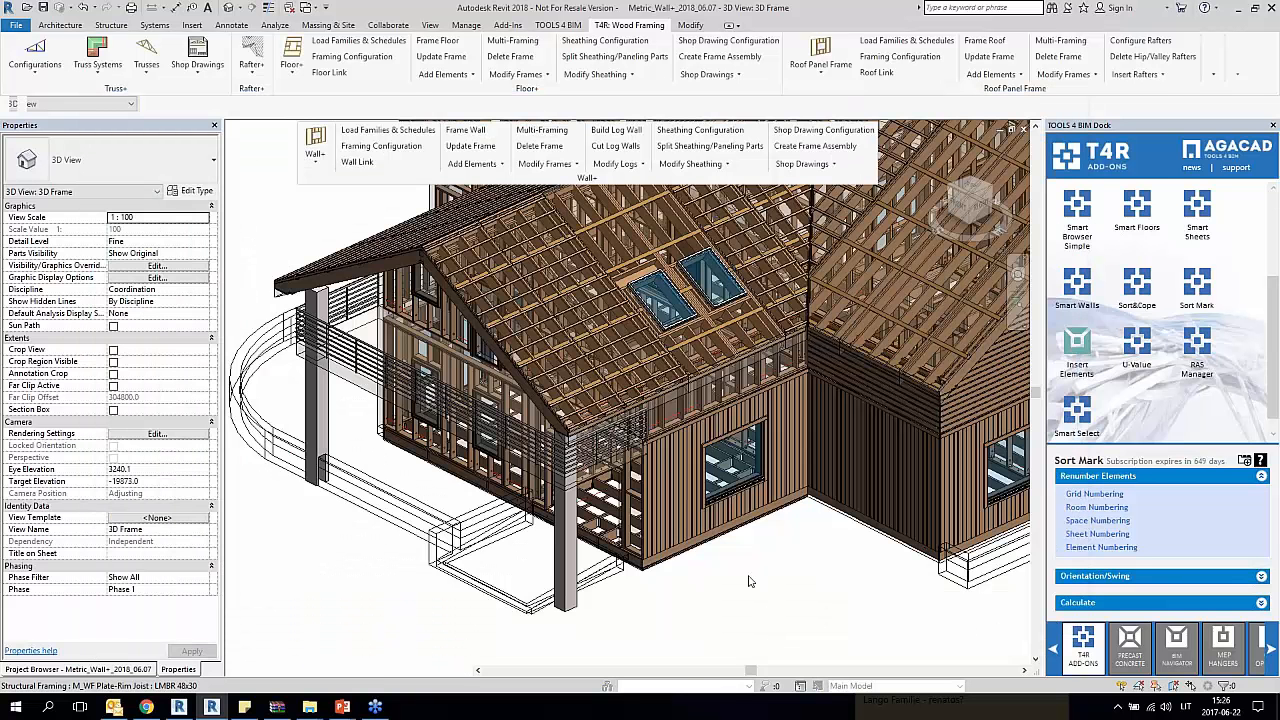
# Step: Show the project browser's assembly list and locate the W-6 wall assembly in the 3D Frame model
pyautogui.click(115, 672)
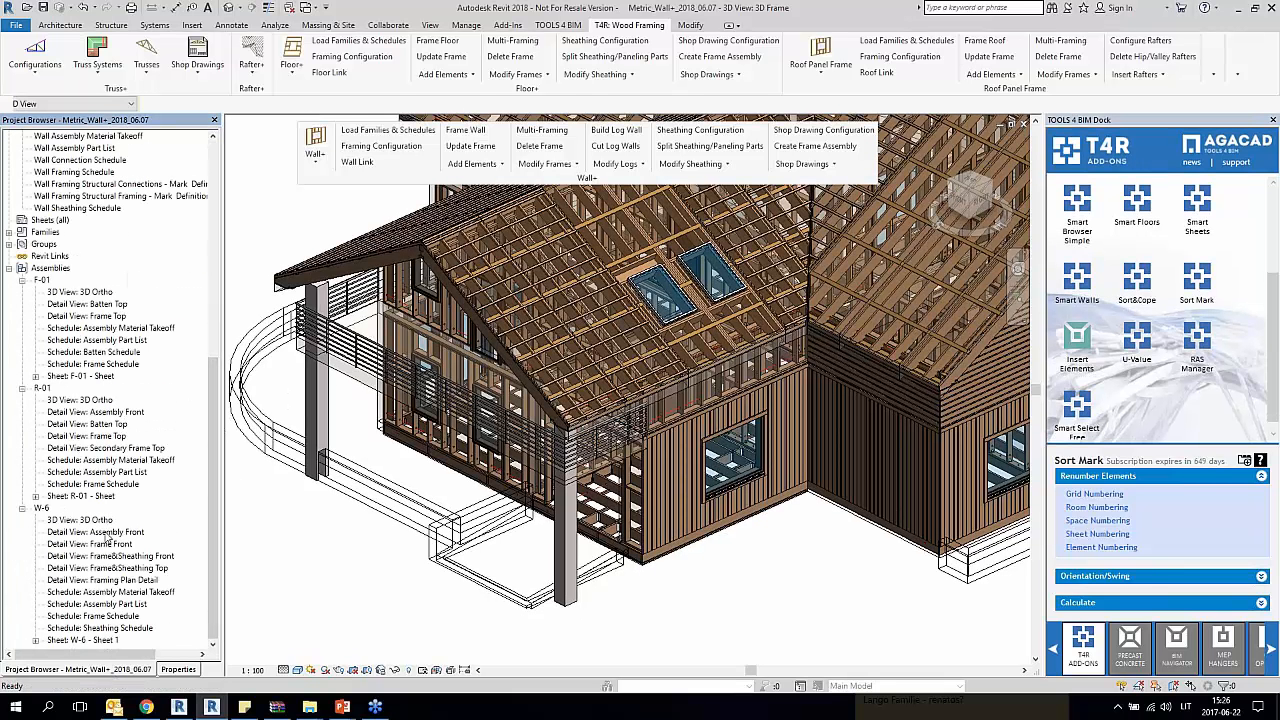
pyautogui.click(962, 508)
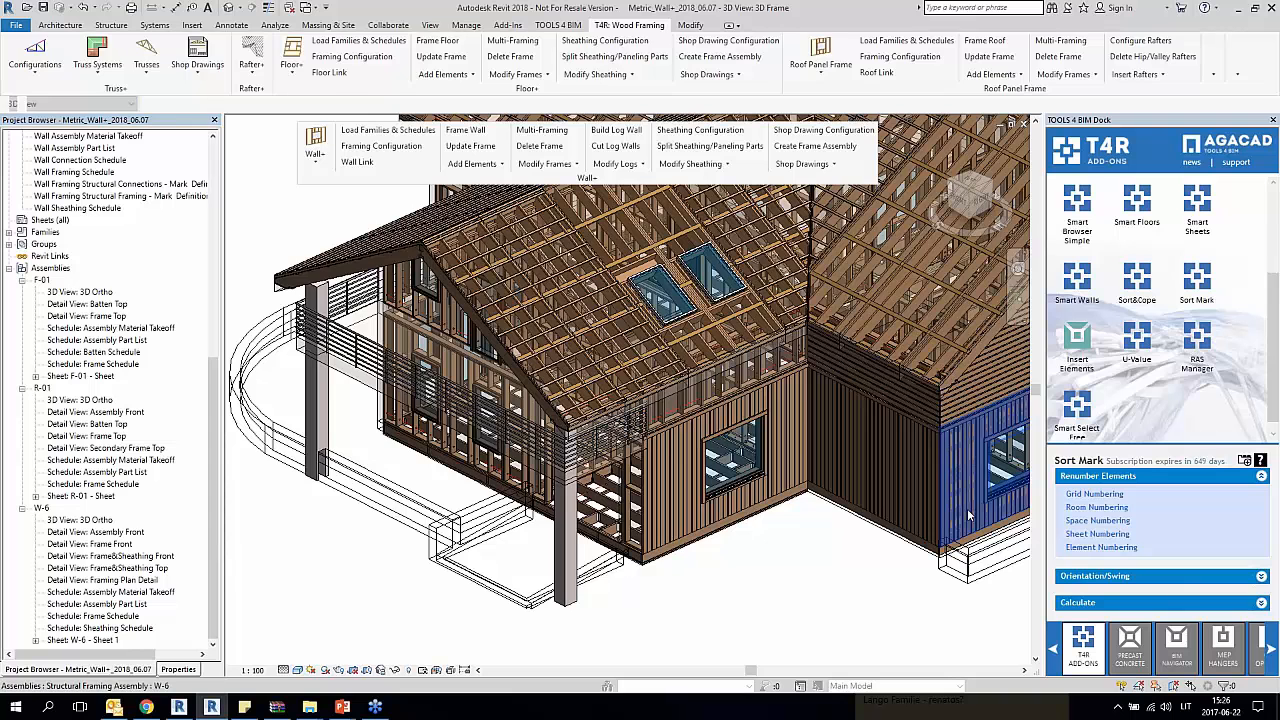
pyautogui.moveTo(751, 572); pyautogui.dragTo(505, 567, button='middle')
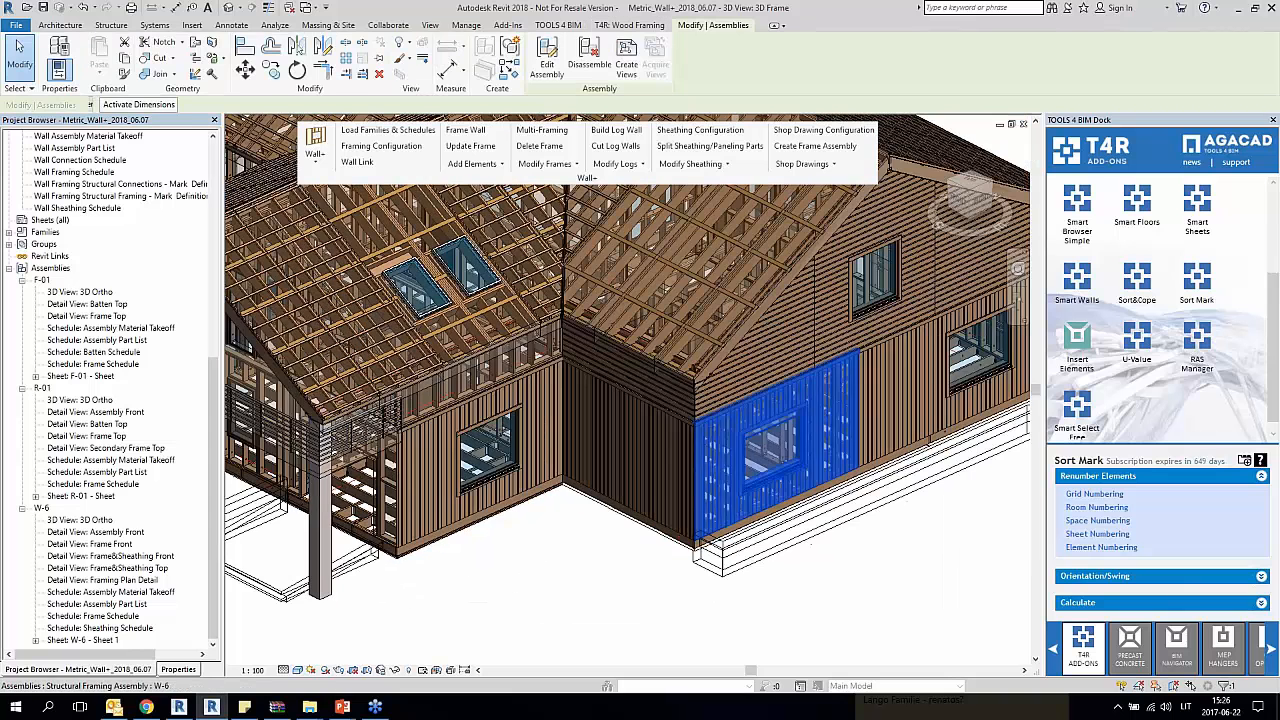
pyautogui.click(537, 586)
# Step: Open the W-6 assembly's 3D Ortho view and its Assembly Front detail view
pyautogui.doubleClick(88, 520)
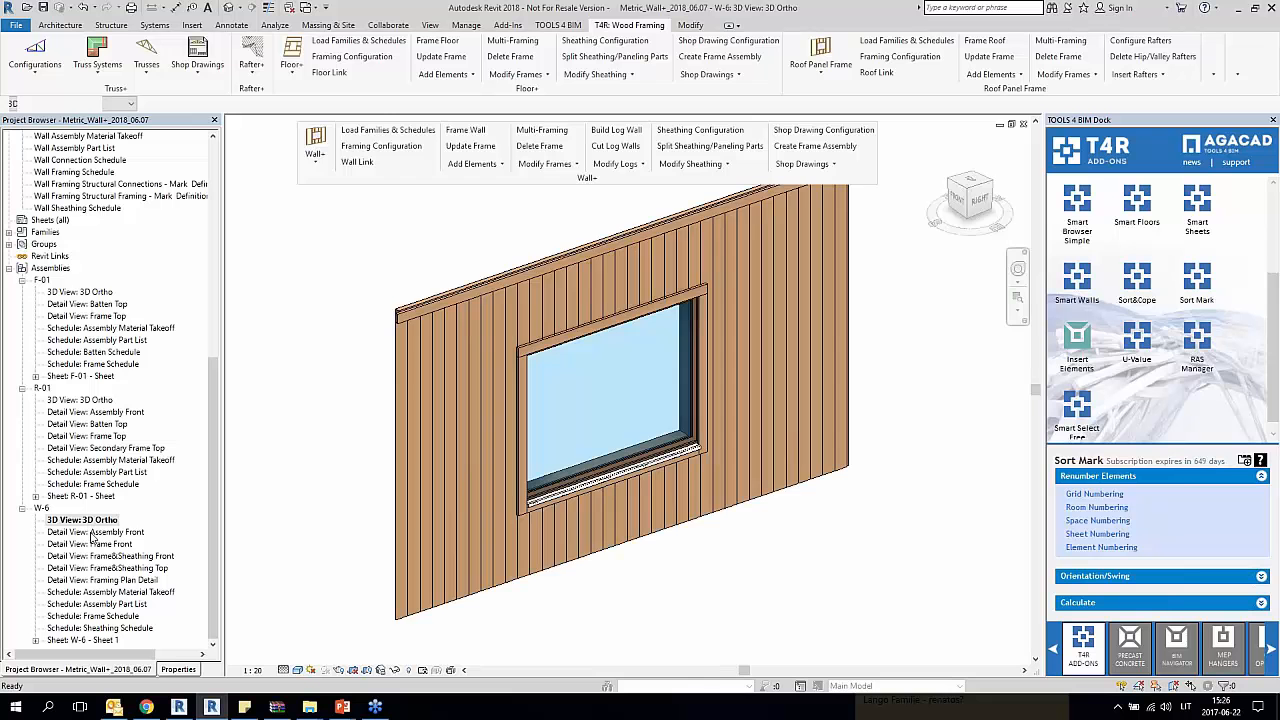
pyautogui.doubleClick(92, 532)
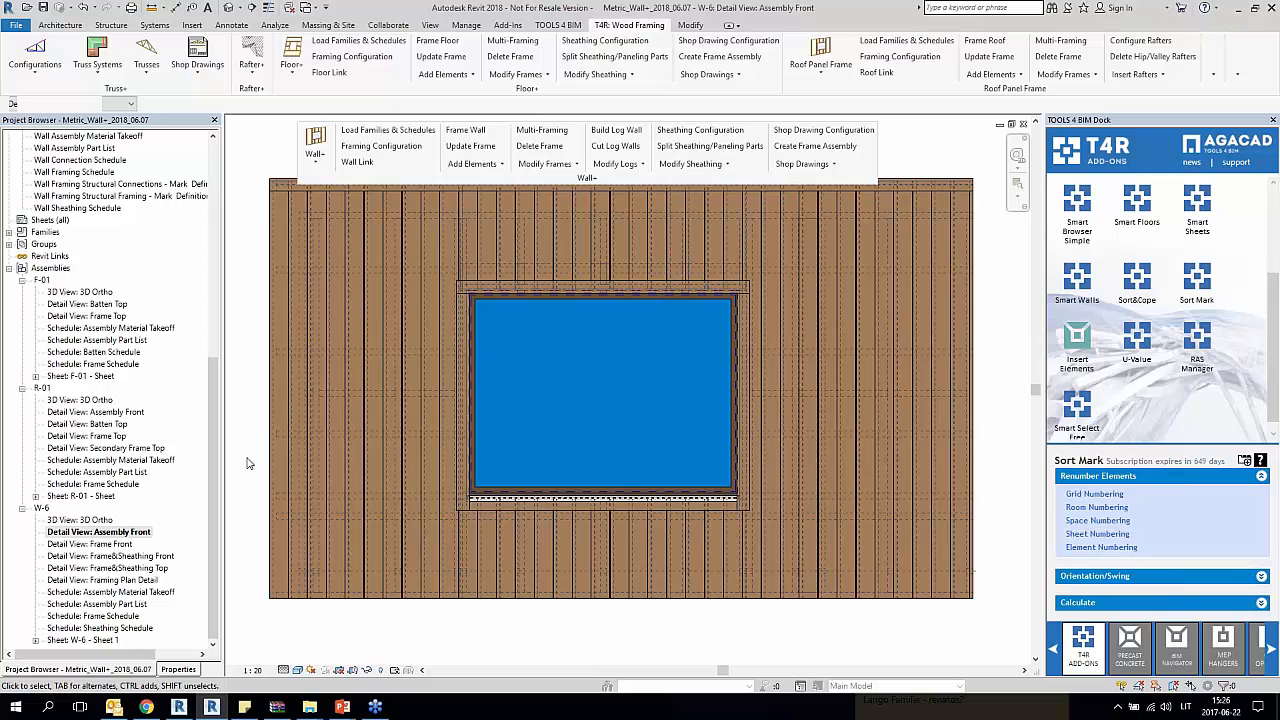
pyautogui.scroll(-2, 249, 463)
pyautogui.moveTo(385, 432); pyautogui.dragTo(585, 427, button='middle')
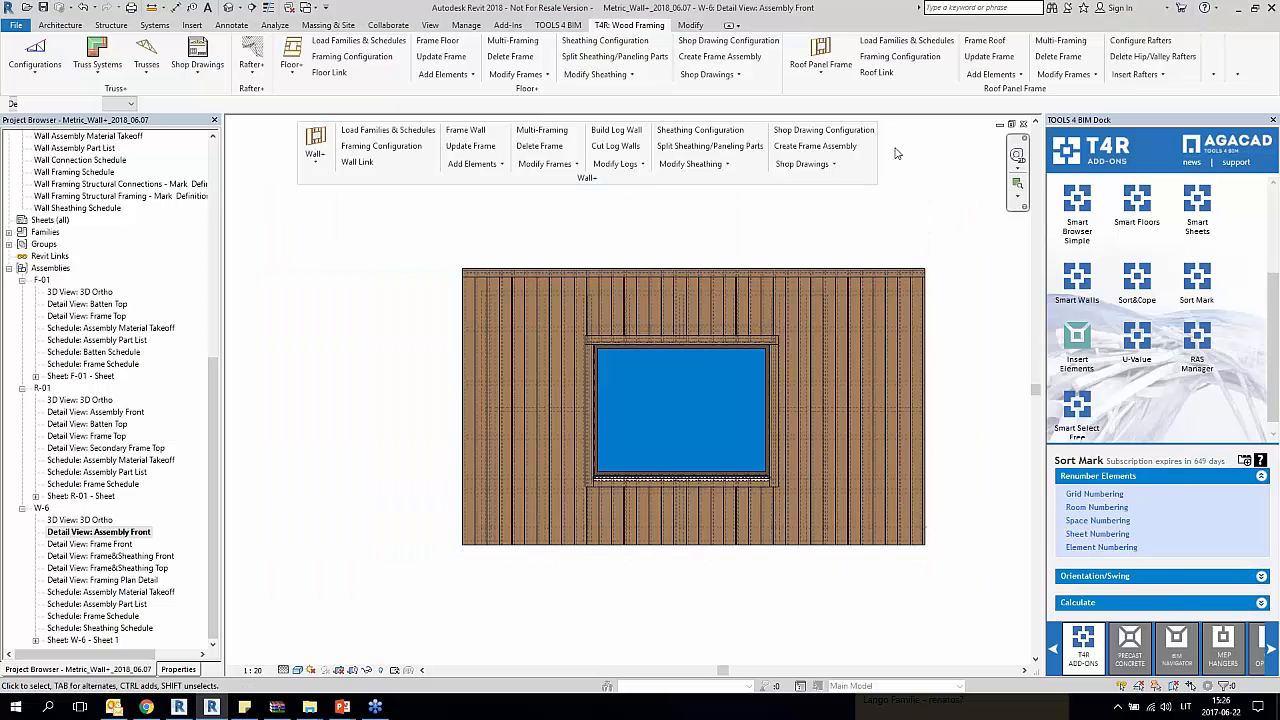
# Step: Review the Frame smart dimension configuration's Structural Framing settings for horizontal elements, vertical elements and element sections
pyautogui.click(803, 164)
pyautogui.press('Escape')
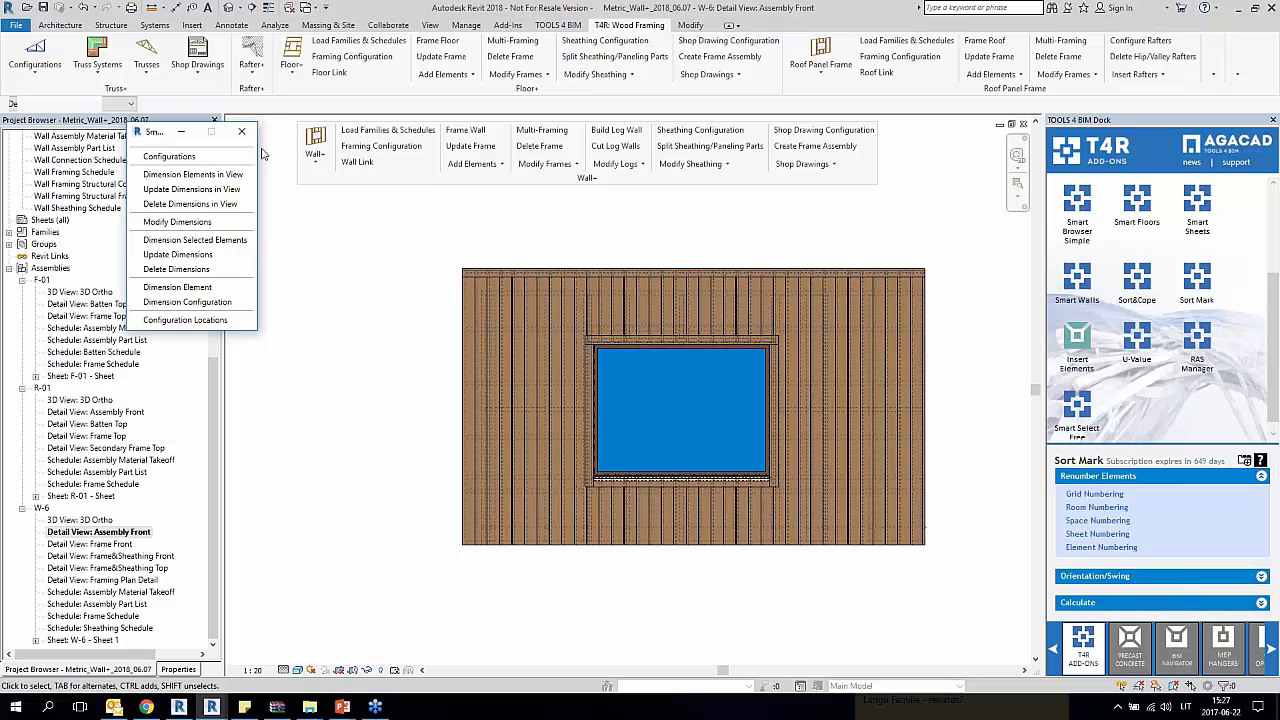
pyautogui.click(209, 158)
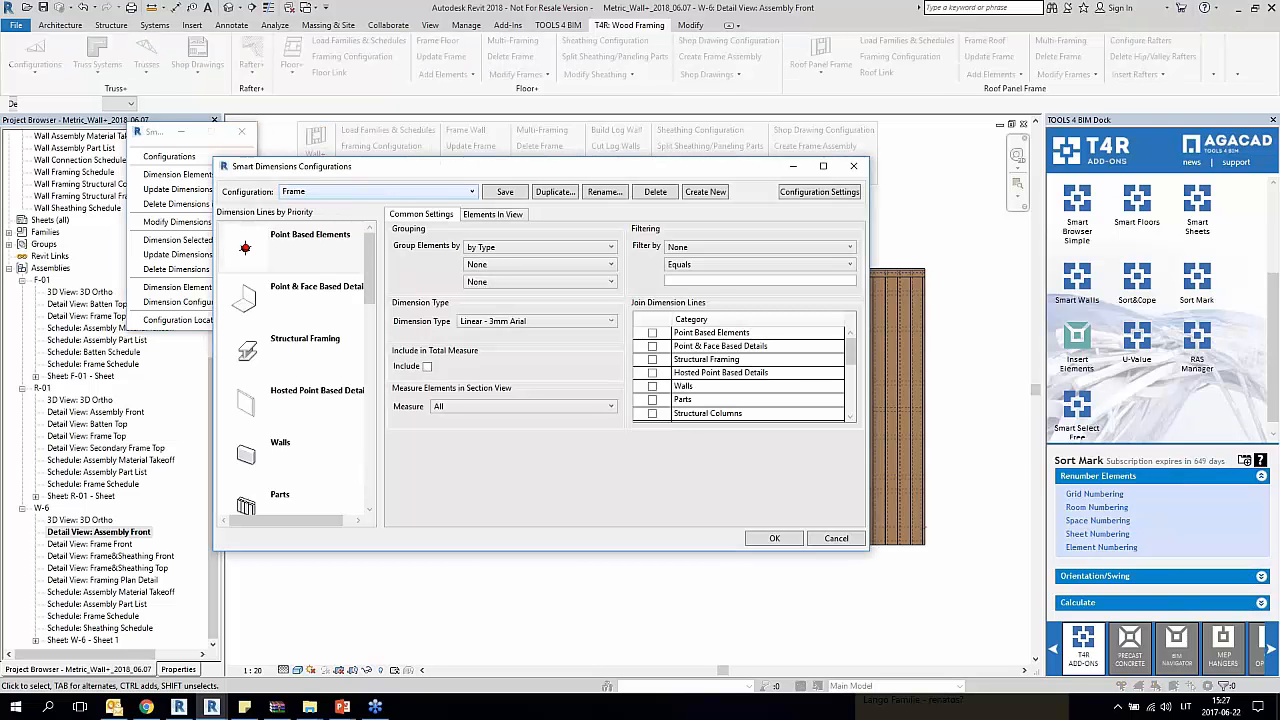
pyautogui.moveTo(371, 267)
pyautogui.mouseDown()
pyautogui.moveTo(360, 422)
pyautogui.moveTo(350, 279)
pyautogui.mouseUp()
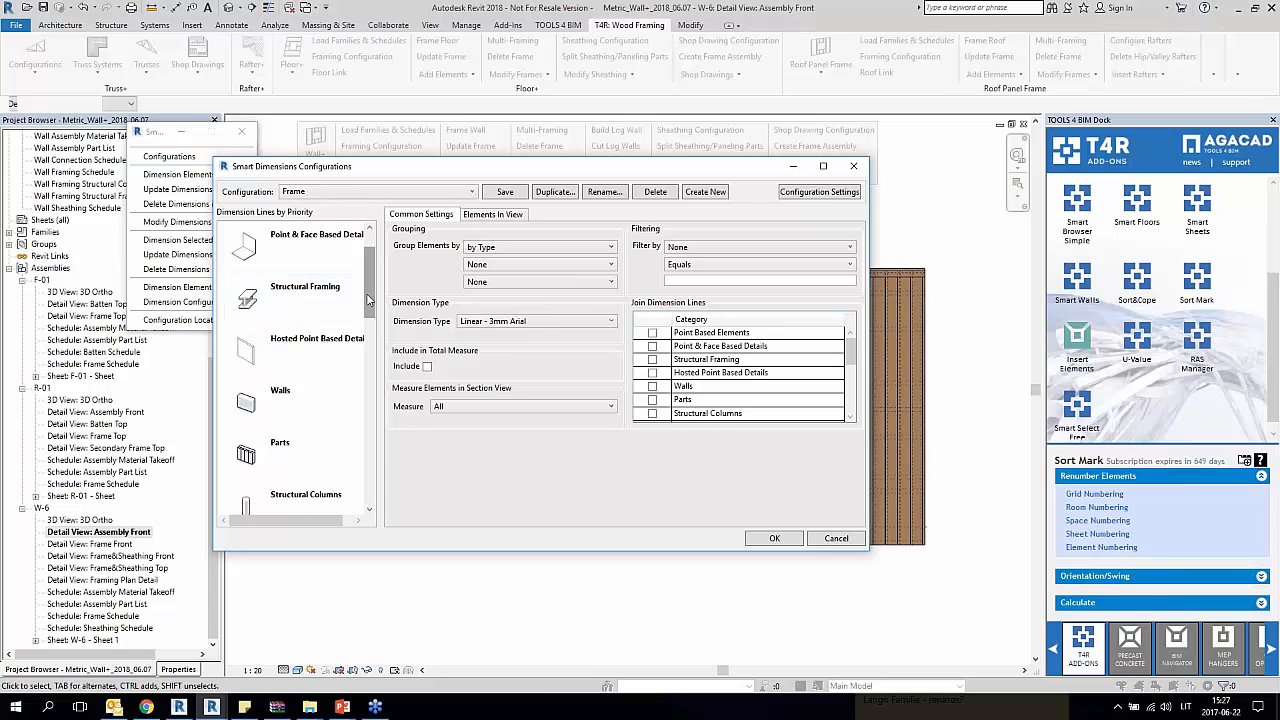
pyautogui.scroll(1, 348, 295)
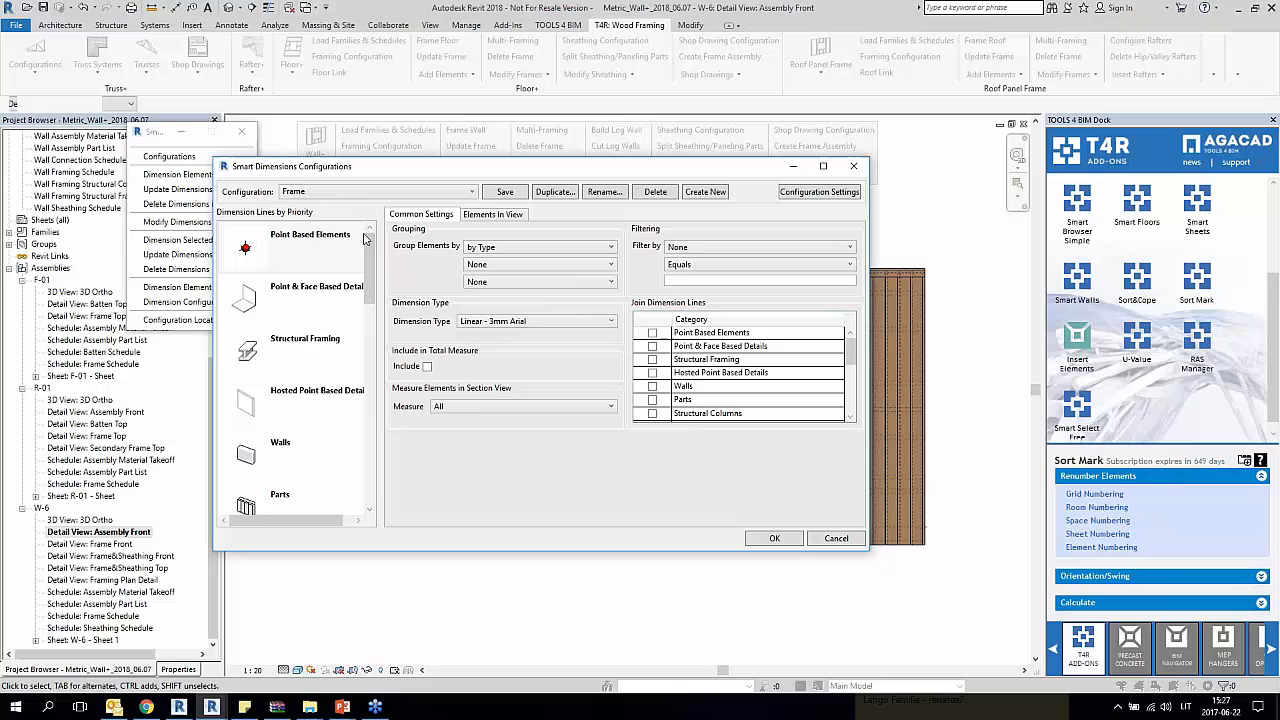
pyautogui.click(330, 358)
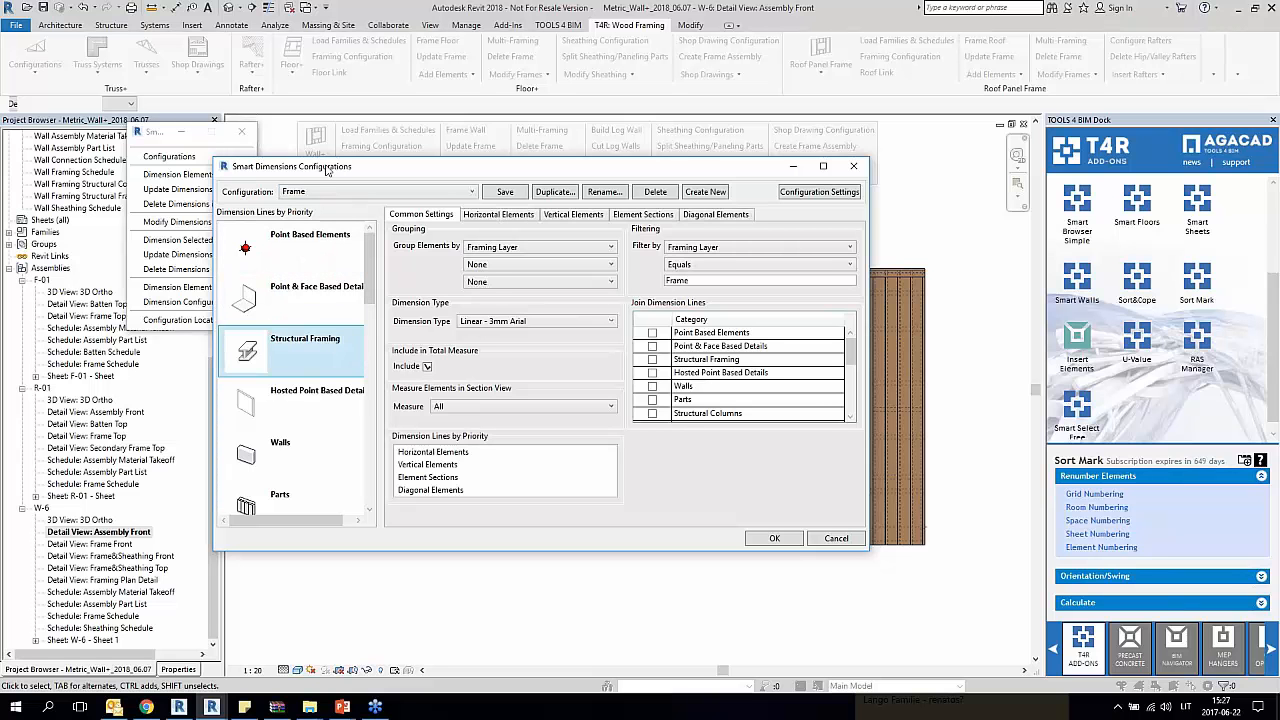
pyautogui.click(528, 217)
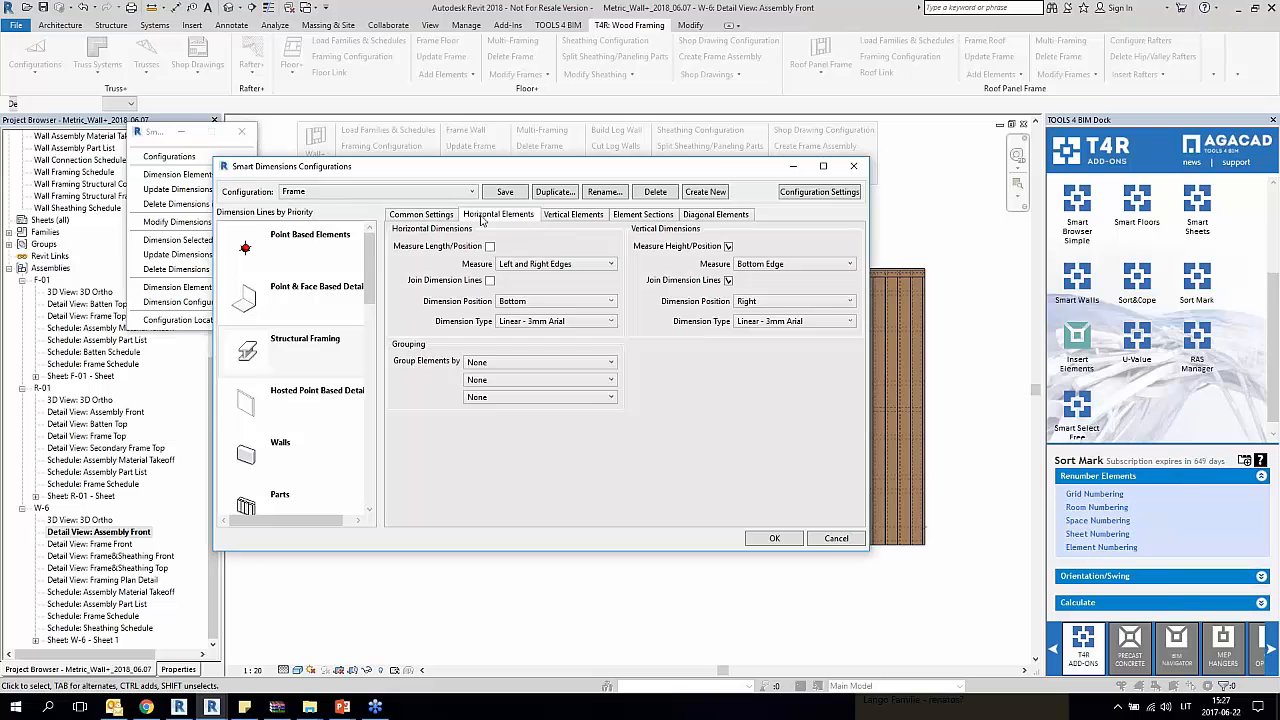
pyautogui.click(578, 216)
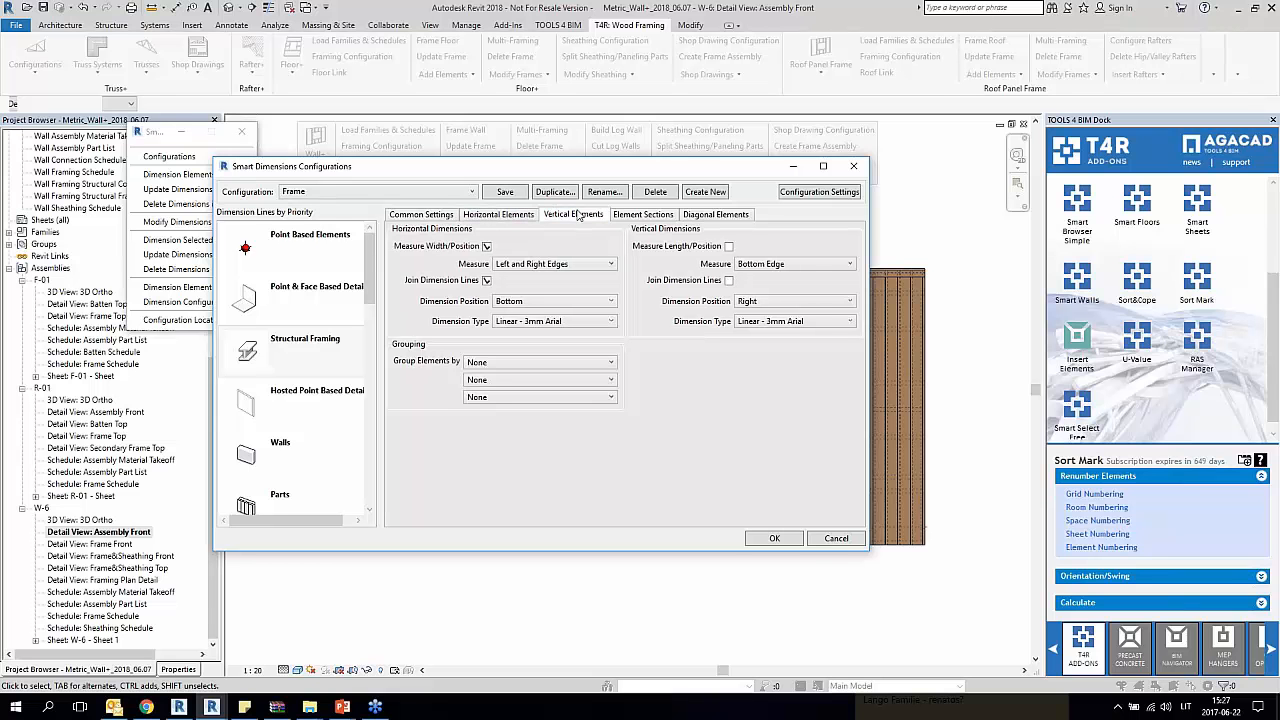
pyautogui.click(656, 216)
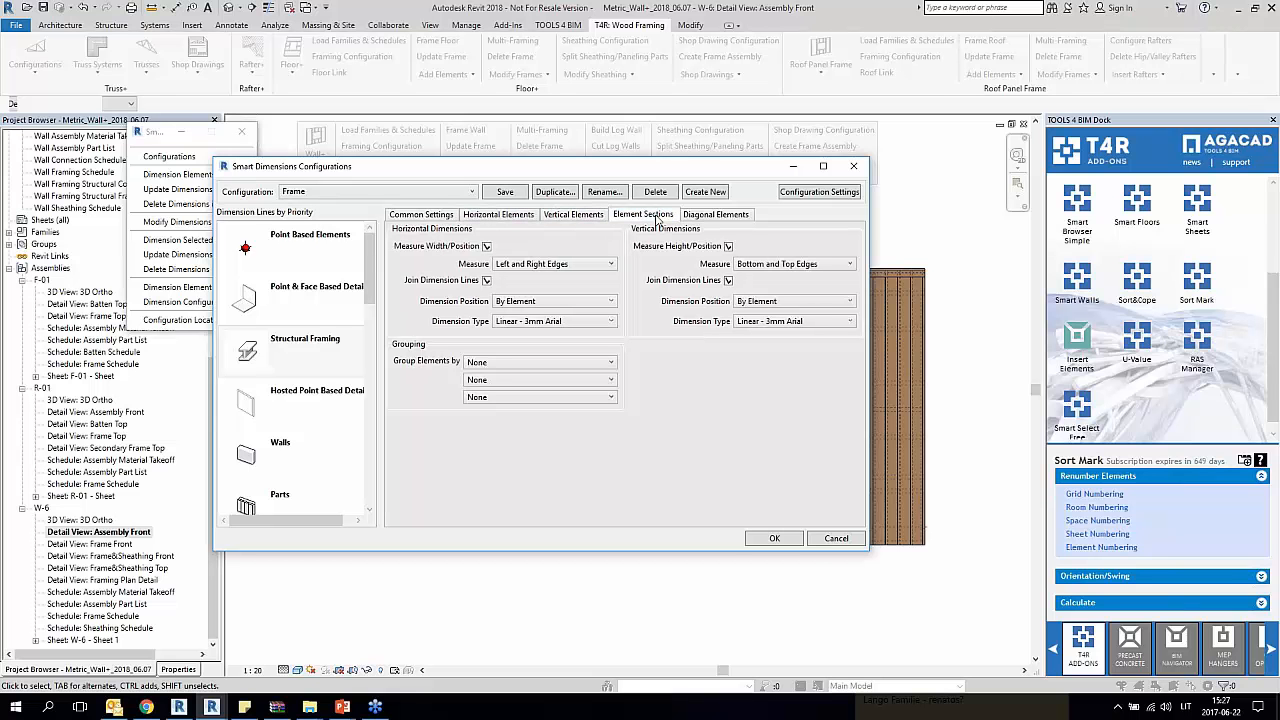
pyautogui.click(856, 168)
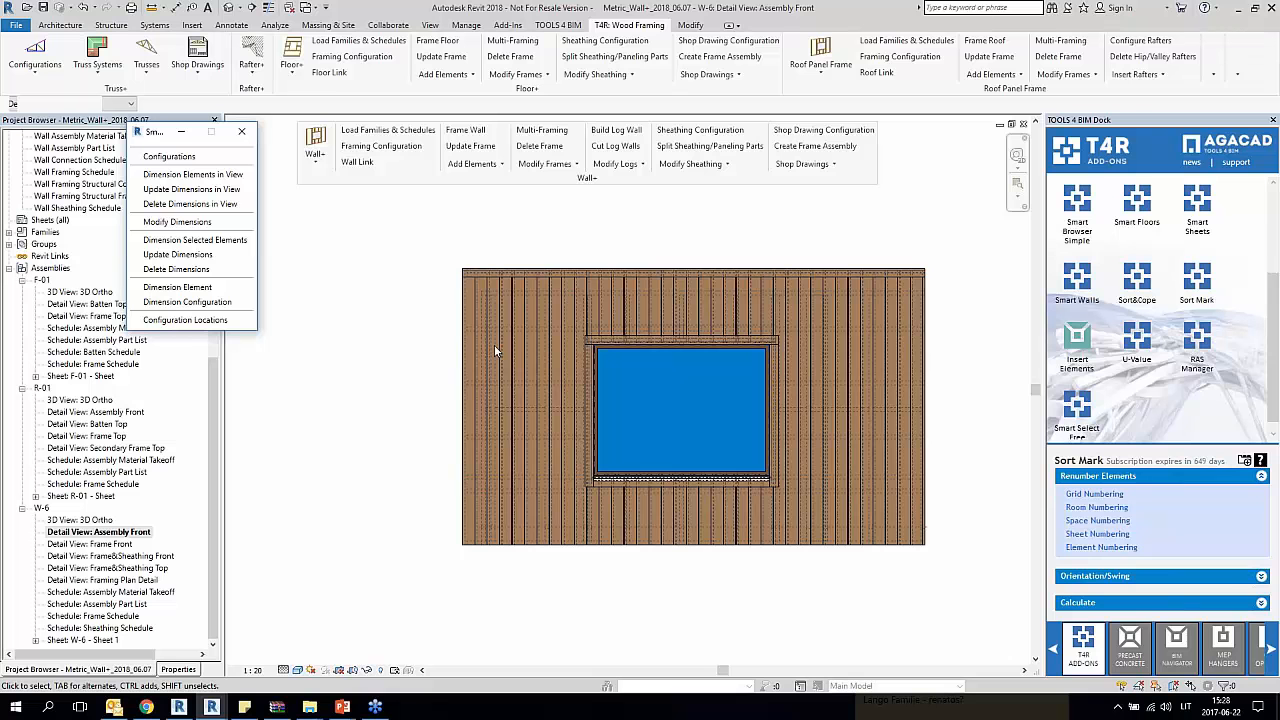
# Step: Dimension the elements in the W-6 Assembly Front view with the Assembly smart dimension configuration
pyautogui.click(213, 182)
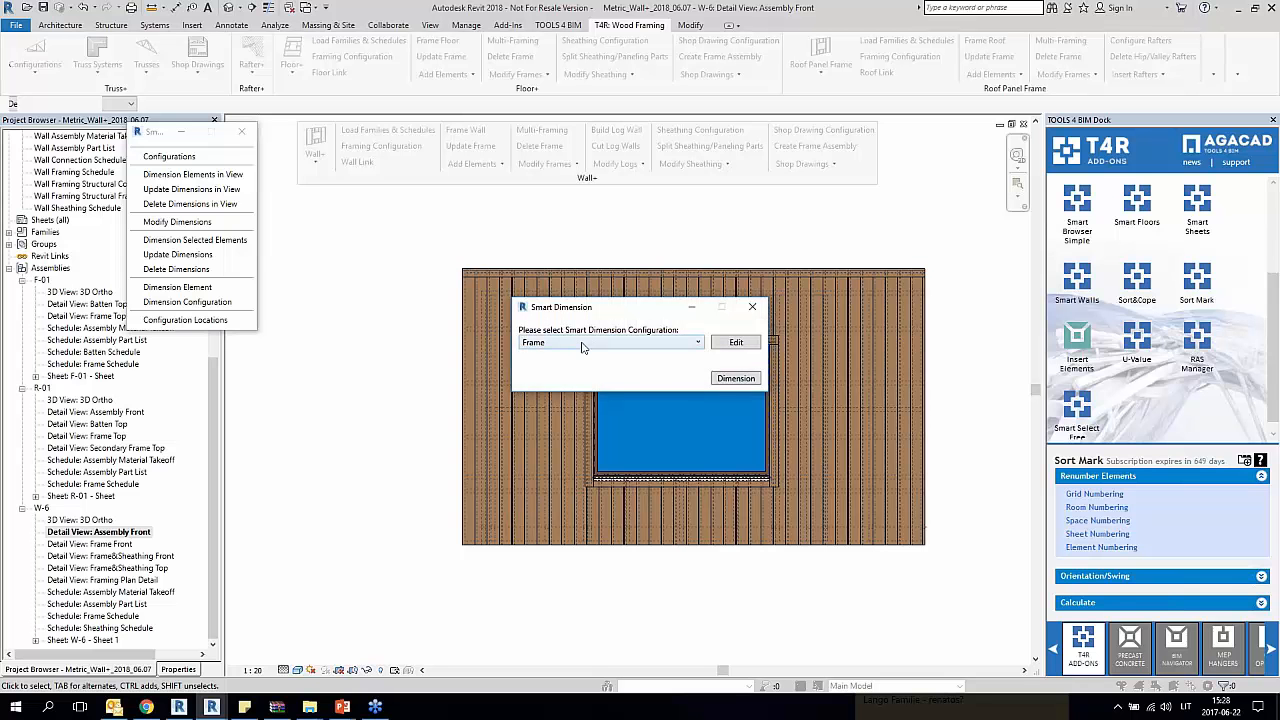
pyautogui.click(583, 343)
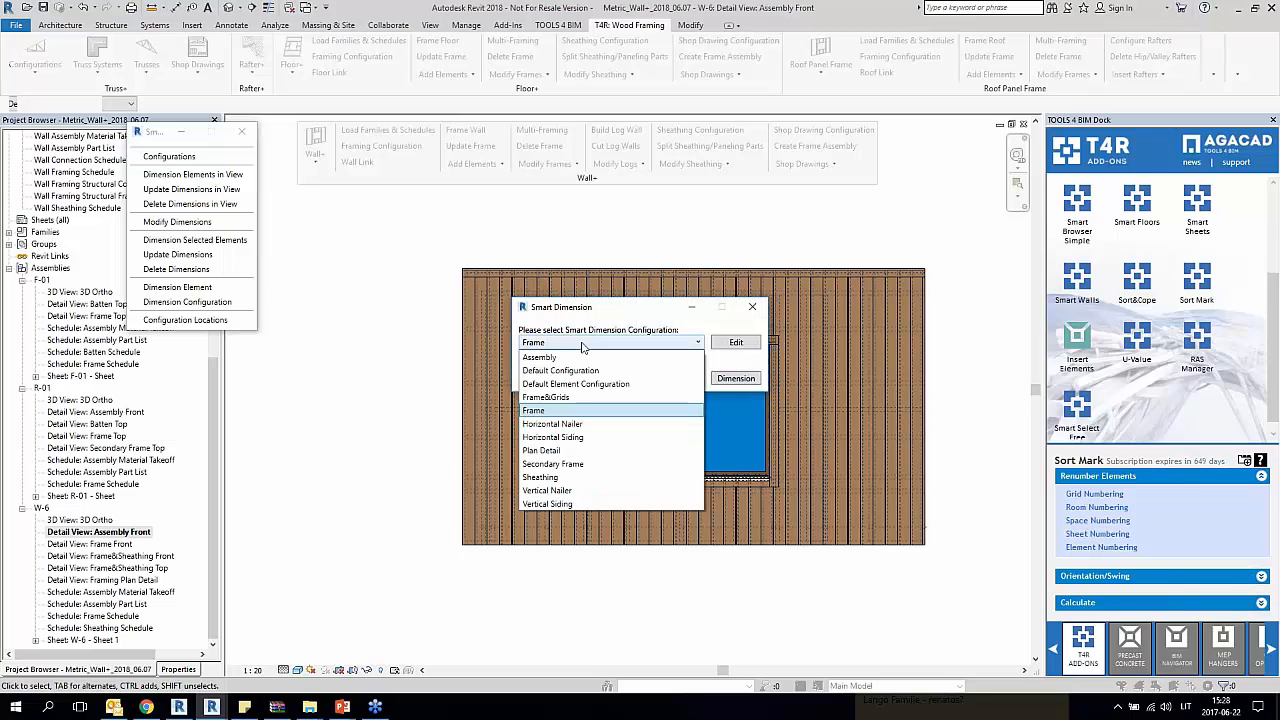
pyautogui.click(545, 358)
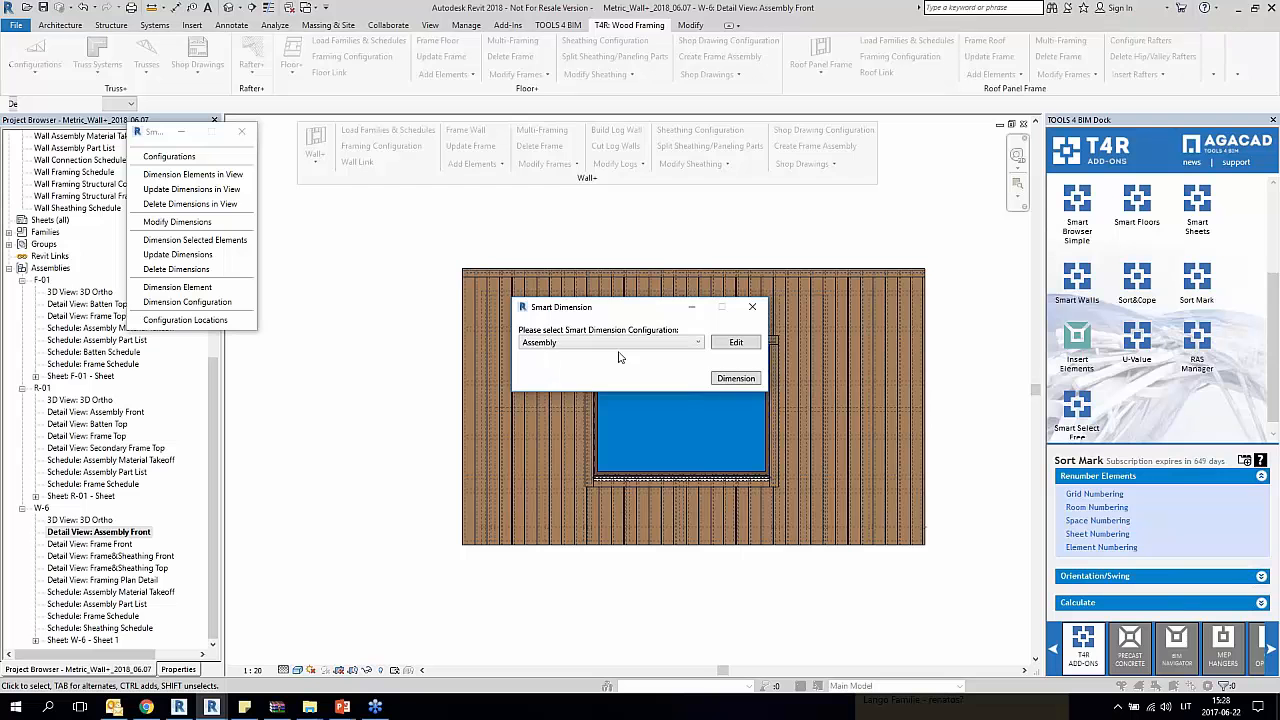
pyautogui.click(757, 380)
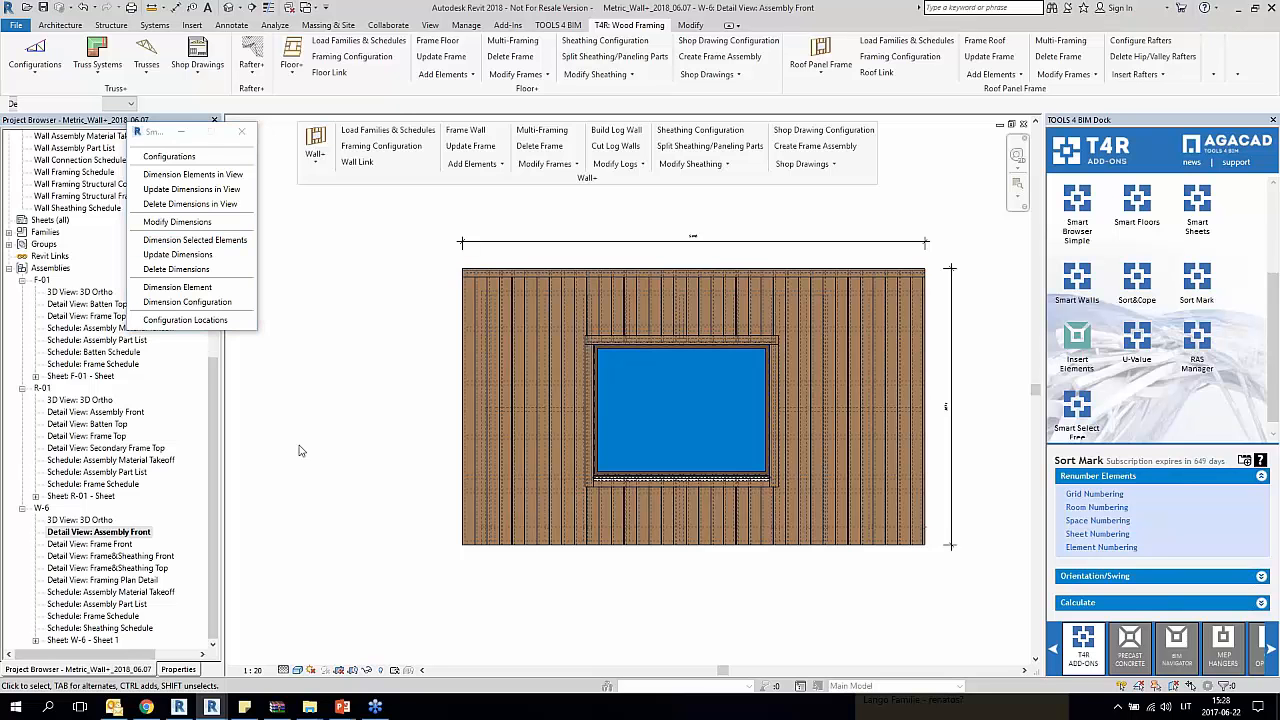
# Step: Delete the dimensions in the W-6 Frame Front view and dimension it again with the Frame configuration
pyautogui.doubleClick(127, 543)
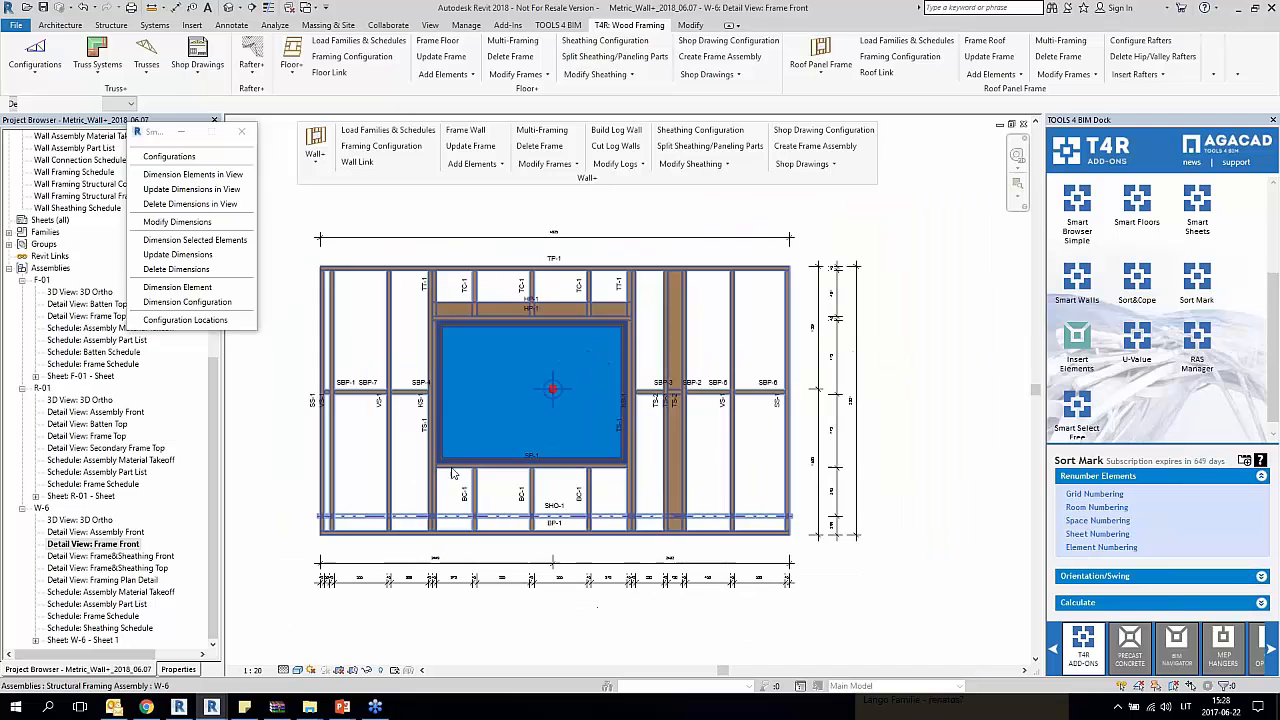
pyautogui.click(184, 204)
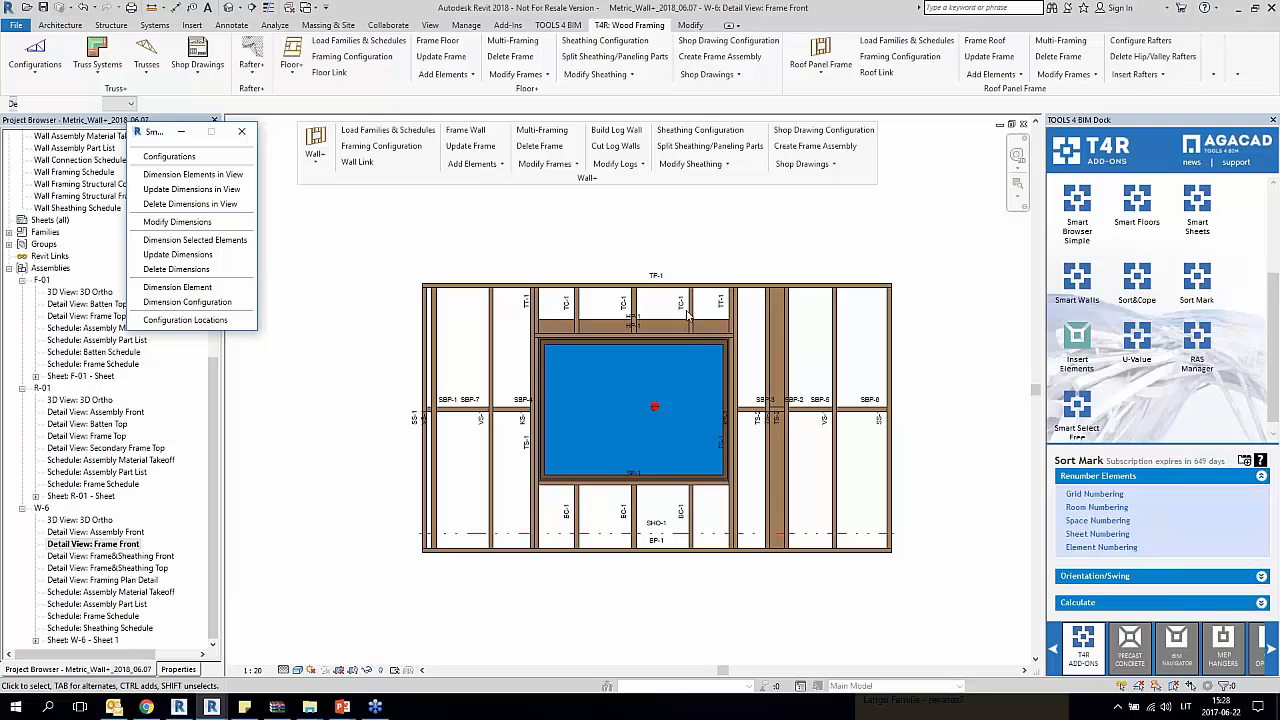
pyautogui.click(633, 345)
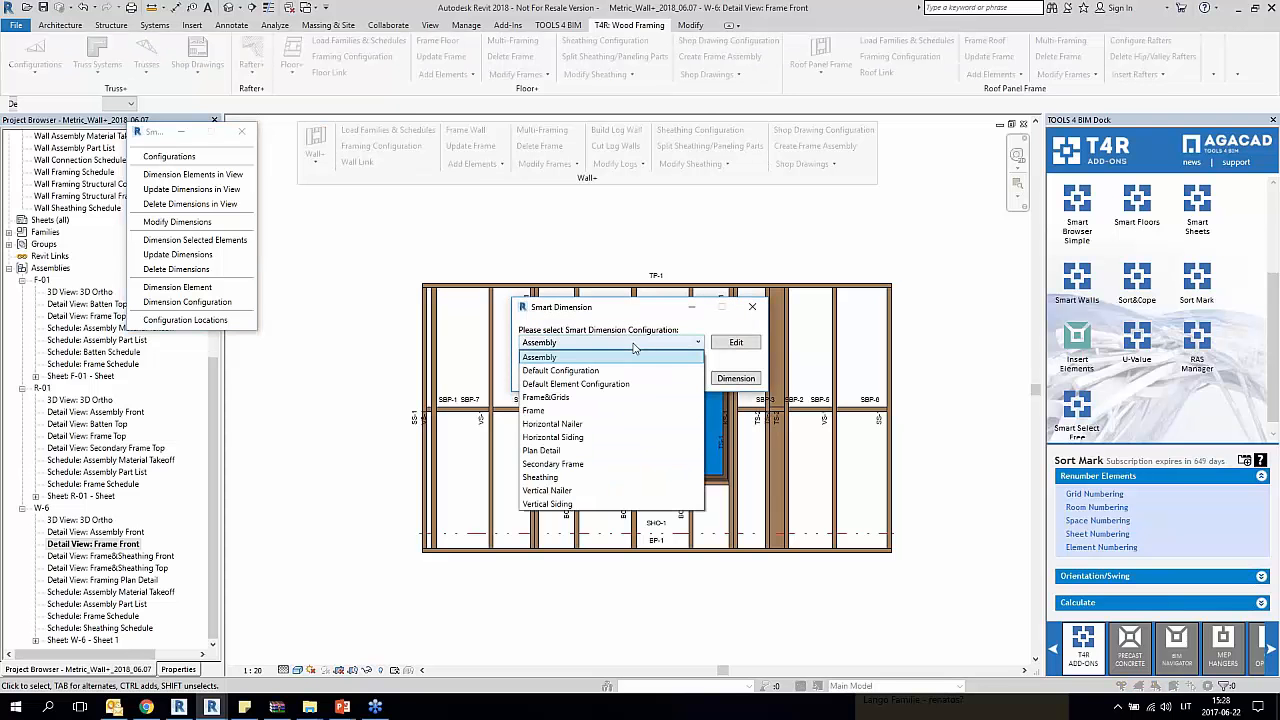
pyautogui.click(551, 422)
pyautogui.click(736, 379)
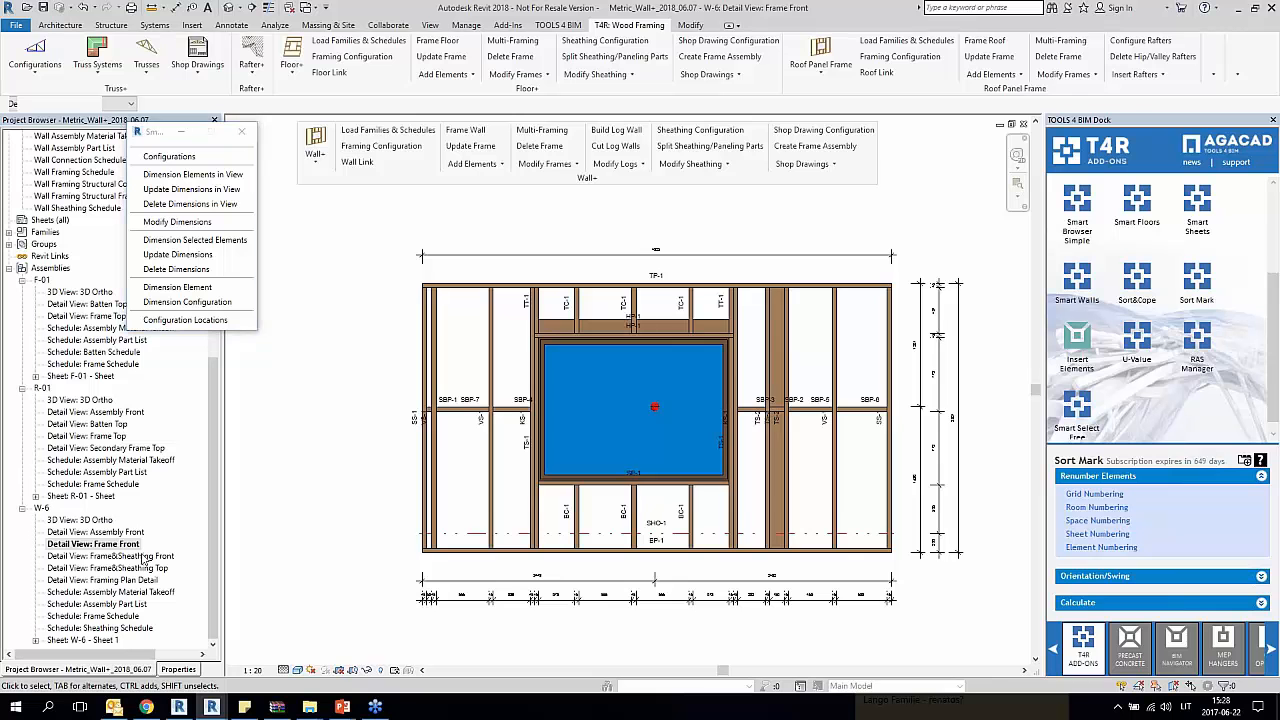
# Step: Dimension the elements in the W-6 Frame&Sheathing Front view with the Sheathing configuration and inspect the dimensions below the wall
pyautogui.doubleClick(110, 556)
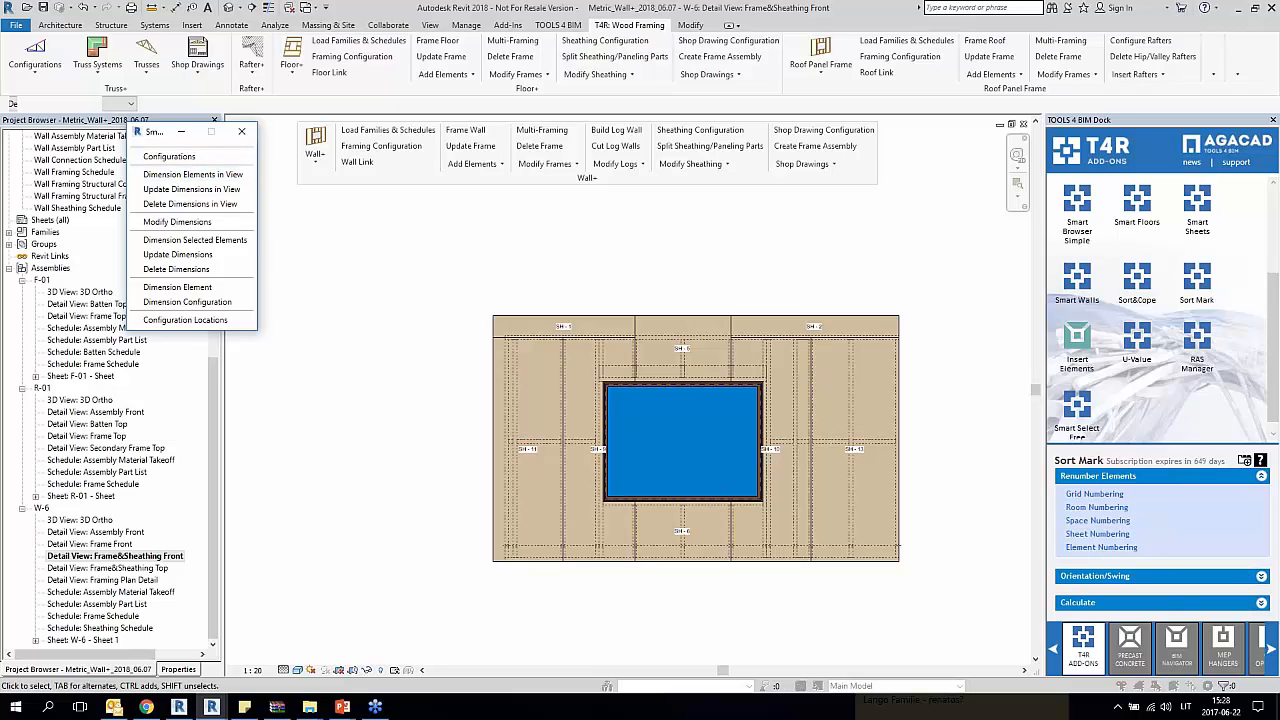
pyautogui.click(560, 343)
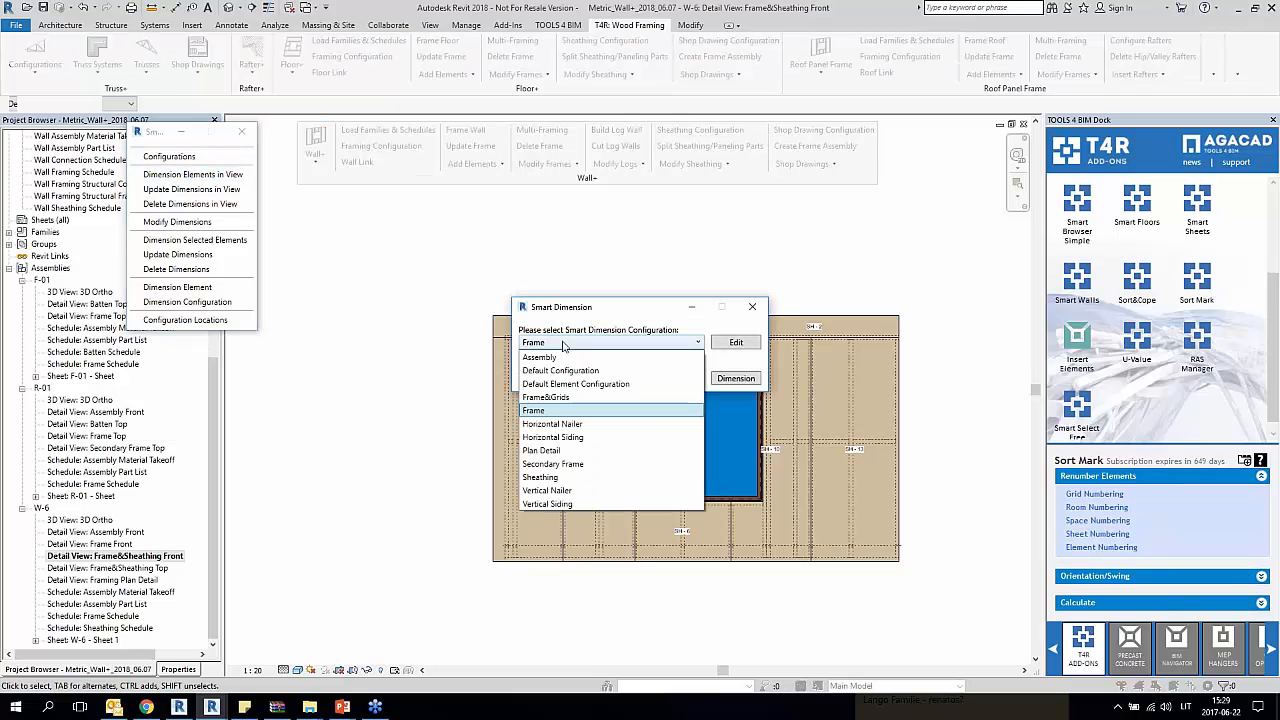
pyautogui.click(572, 478)
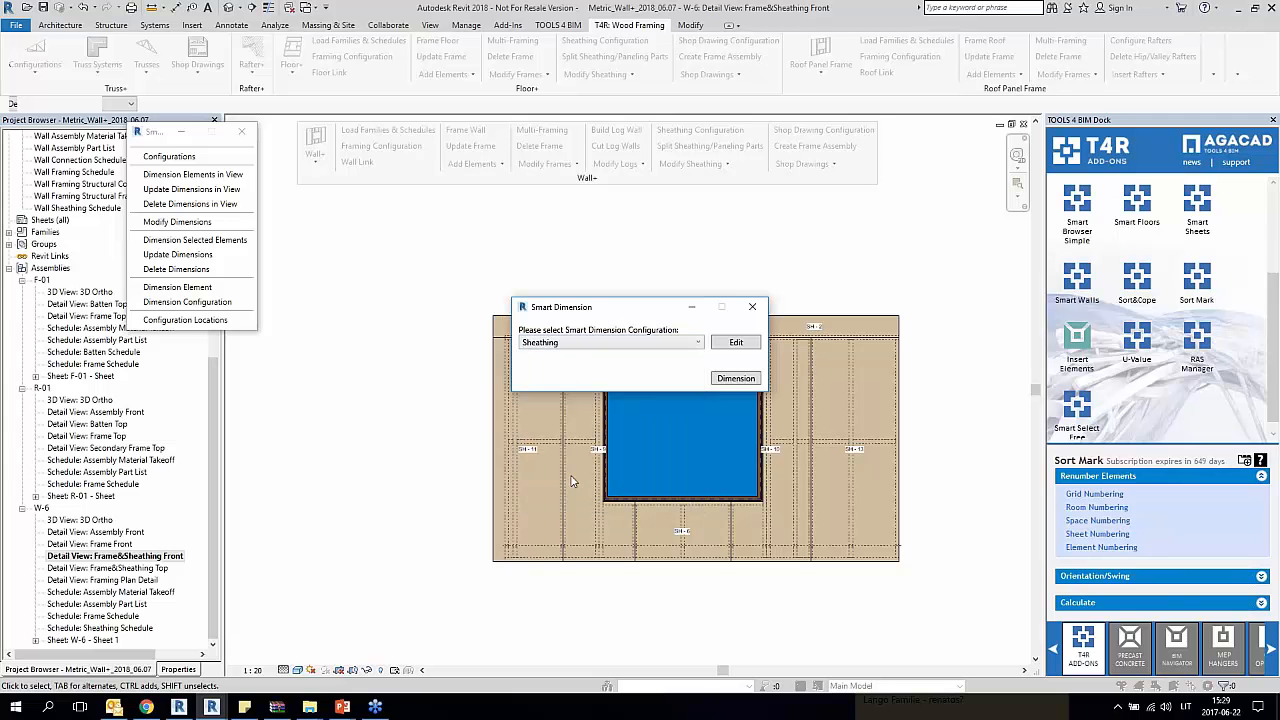
pyautogui.click(736, 378)
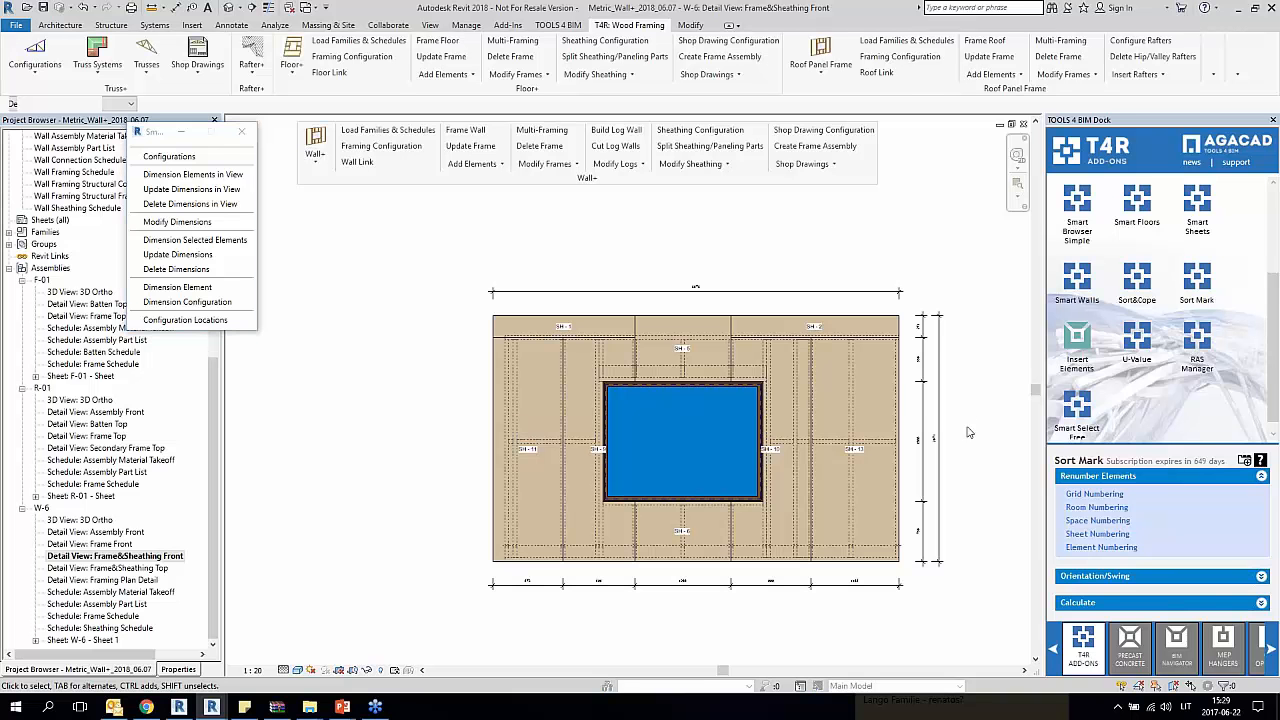
pyautogui.moveTo(968, 427); pyautogui.dragTo(908, 395, button='middle')
pyautogui.scroll(3, 628, 571)
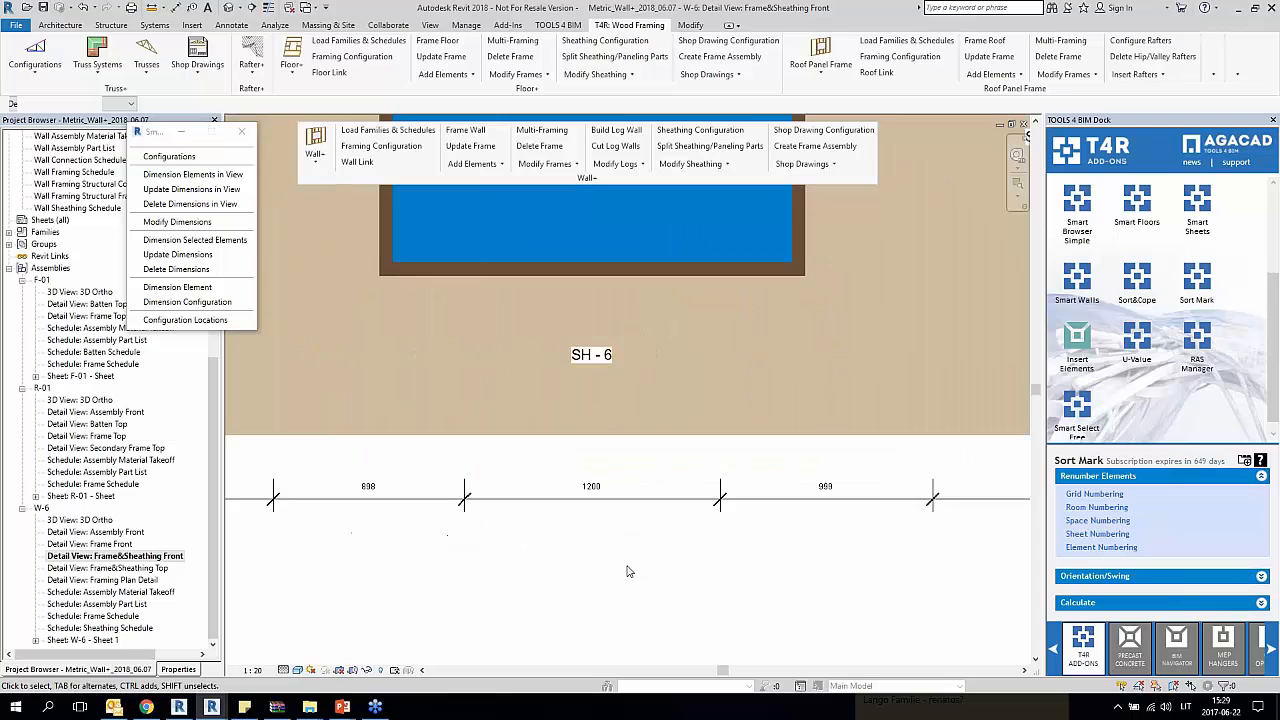
# Step: Open the wall Shop Drawing Configuration and review the dimensioning rules of the Detail Section, Frame Front and Frame Front-Detail View rows
pyautogui.scroll(-4, 628, 571)
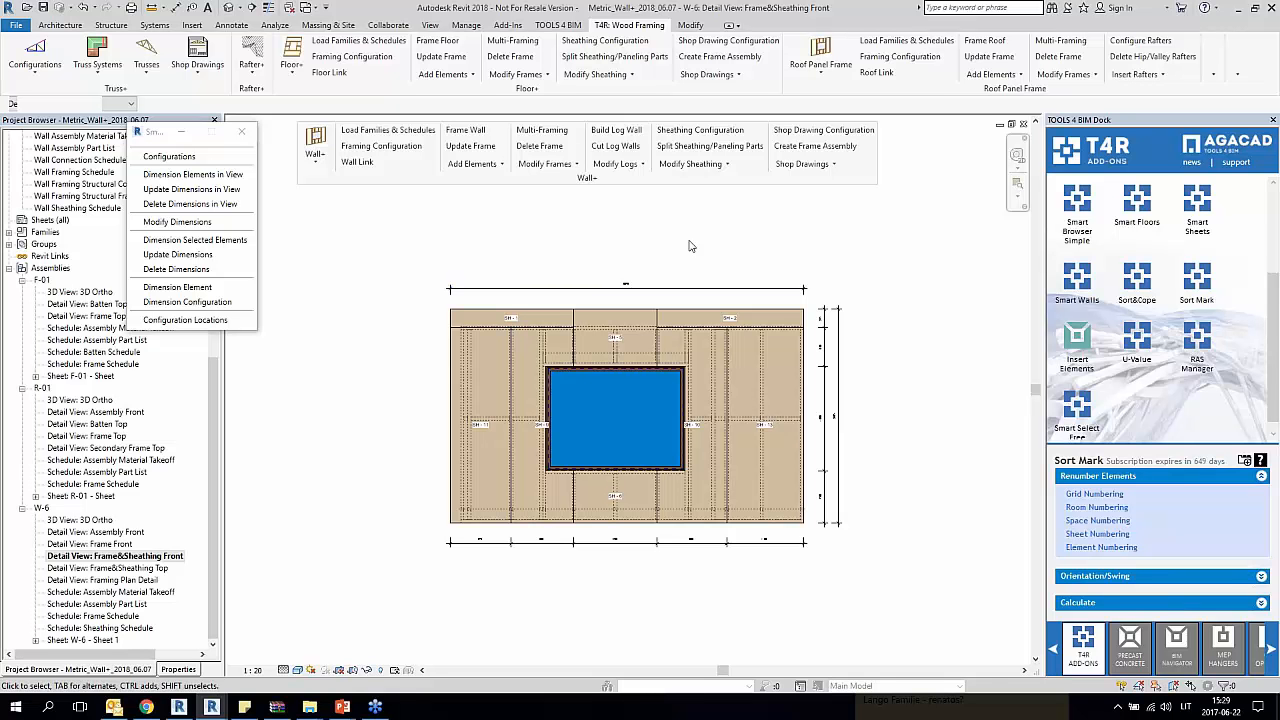
pyautogui.click(829, 137)
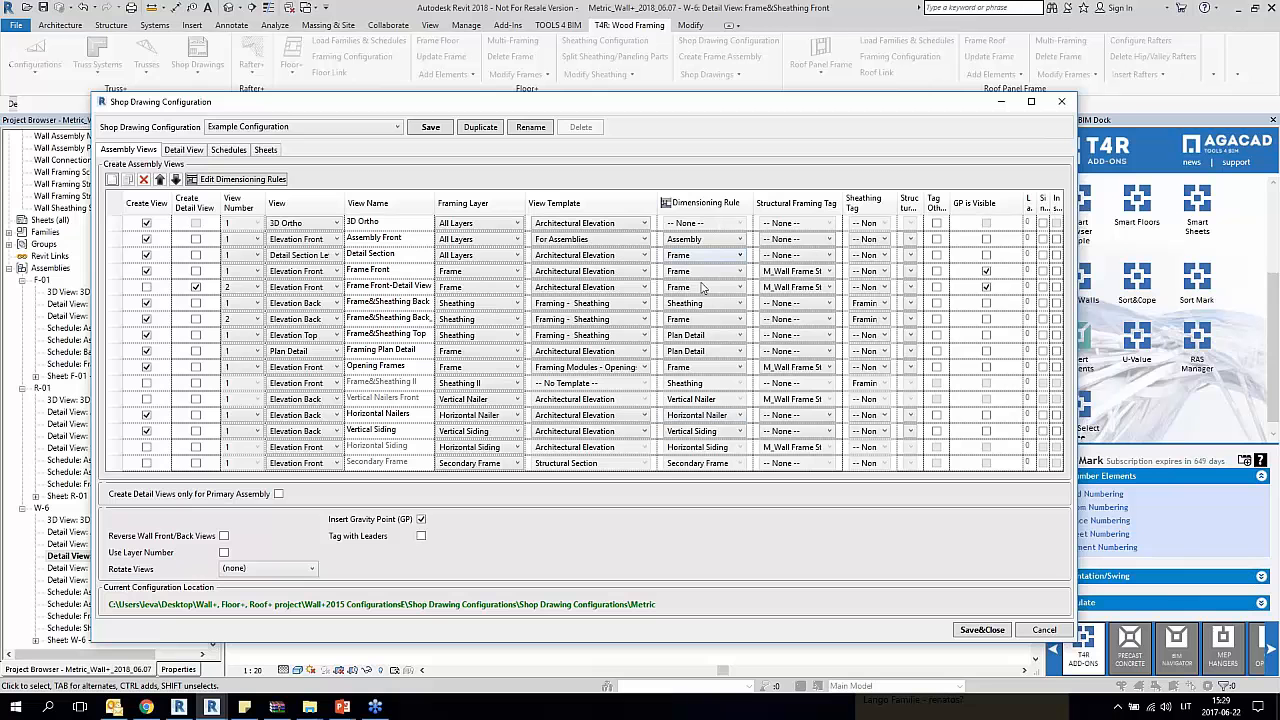
pyautogui.click(726, 266)
pyautogui.click(724, 277)
pyautogui.click(718, 288)
pyautogui.click(716, 289)
pyautogui.click(115, 305)
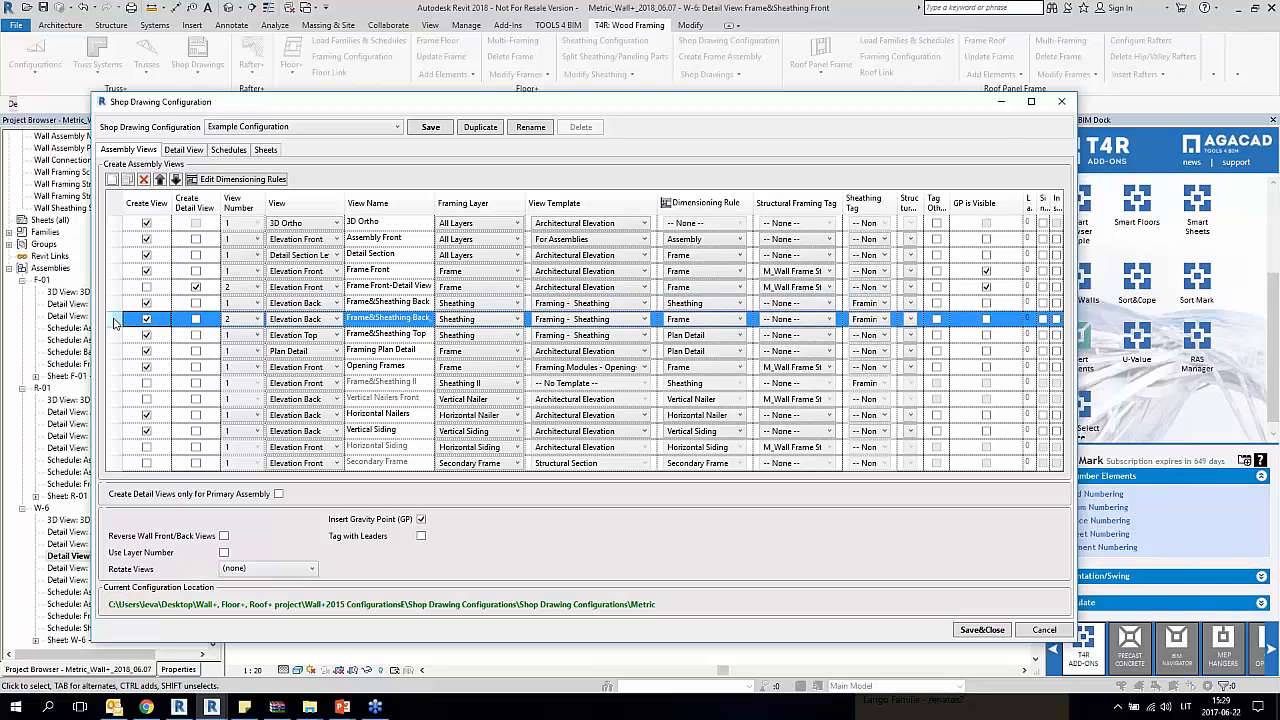
# Step: Check the dimensioning rules of the Frame&Sheathing Back and Back_2 views, and save and close the shop drawing configuration
pyautogui.click(115, 317)
pyautogui.click(722, 304)
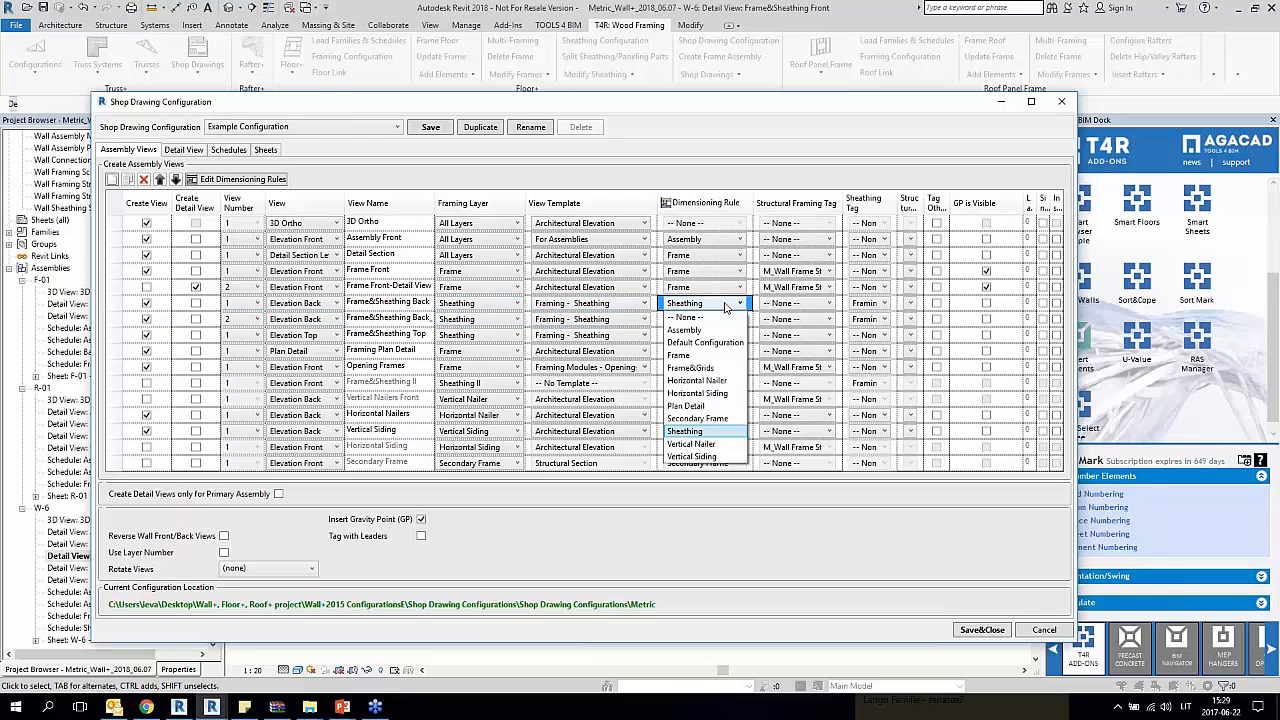
pyautogui.click(725, 306)
pyautogui.click(726, 318)
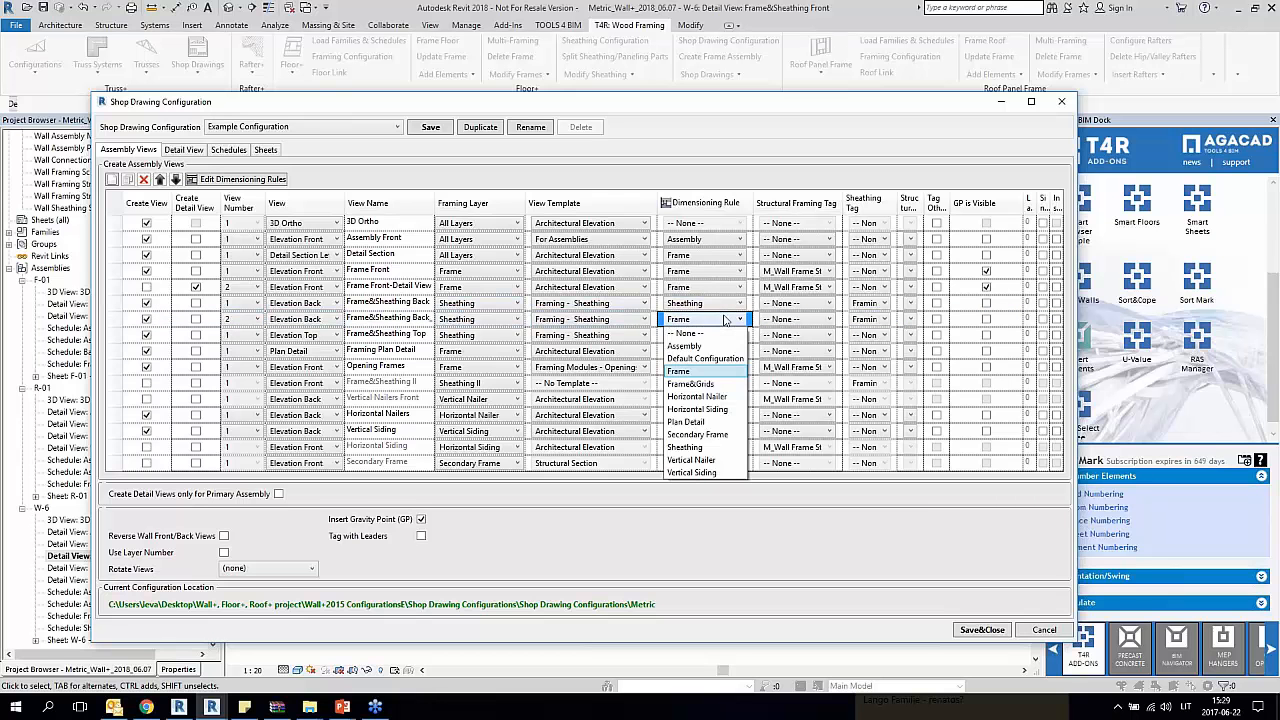
pyautogui.click(726, 318)
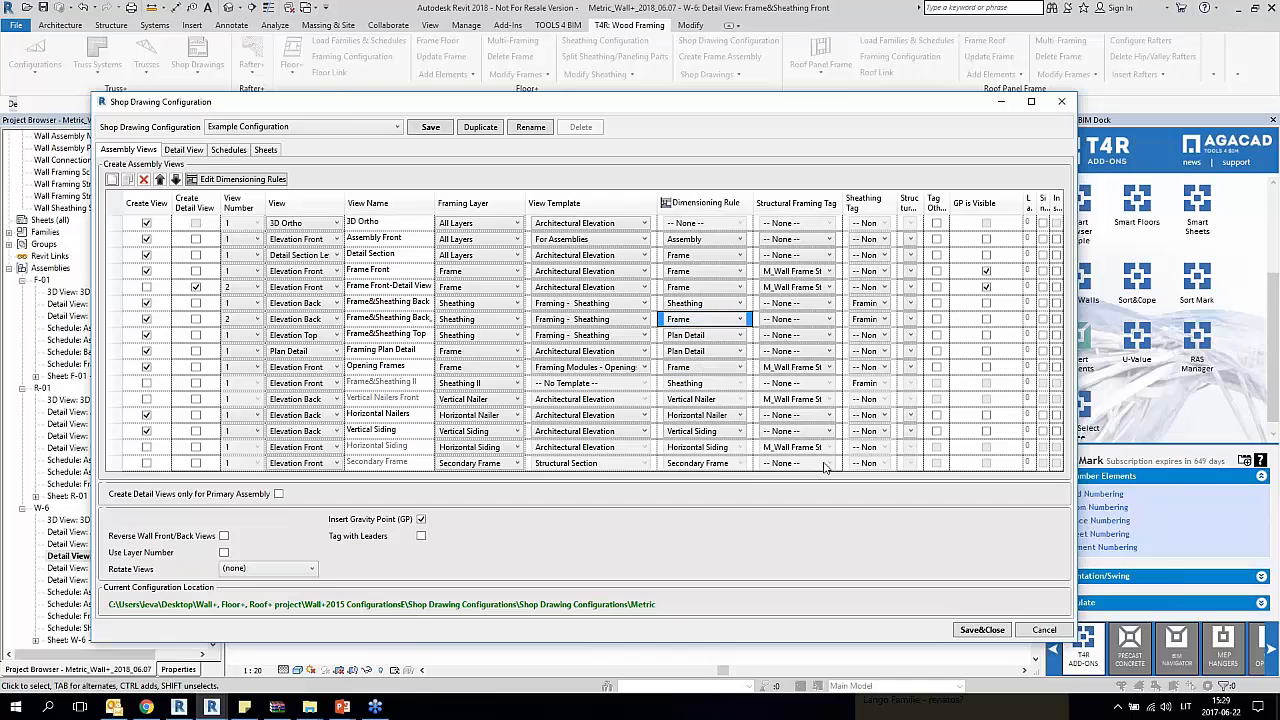
pyautogui.click(994, 632)
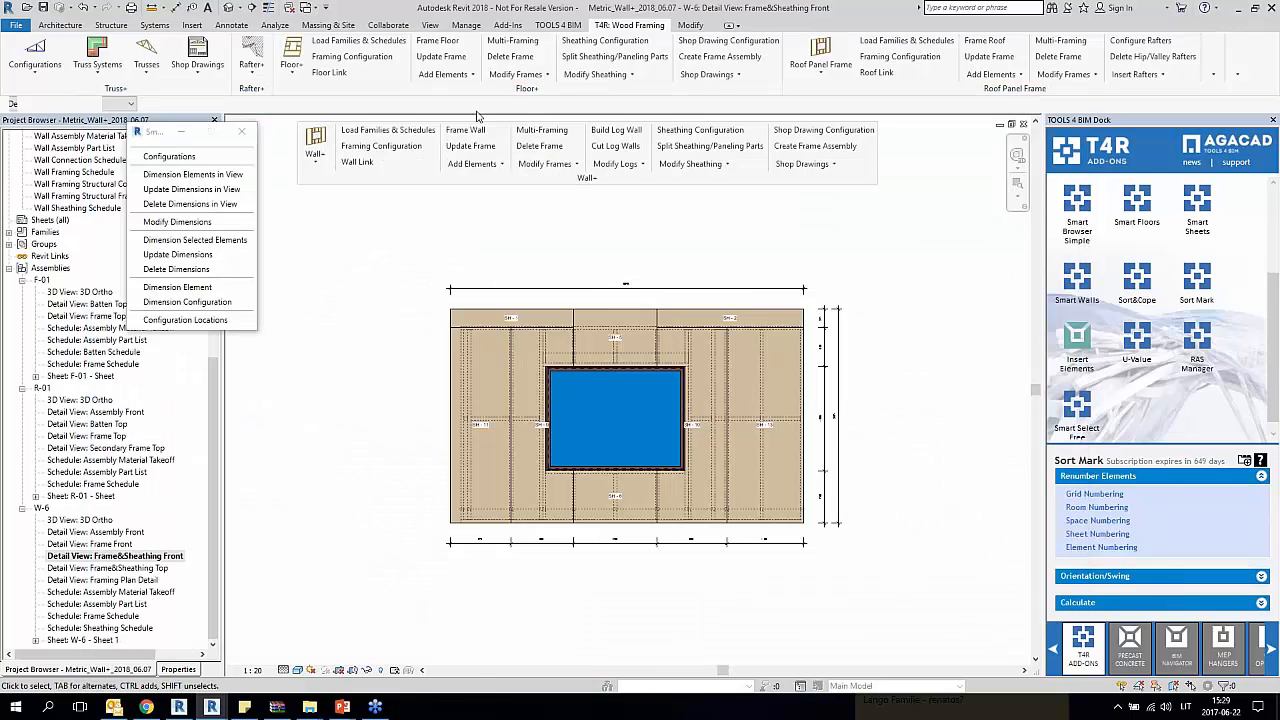
# Step: Switch to the default 3D view of the house and close the smart dimensions tool window
pyautogui.click(228, 8)
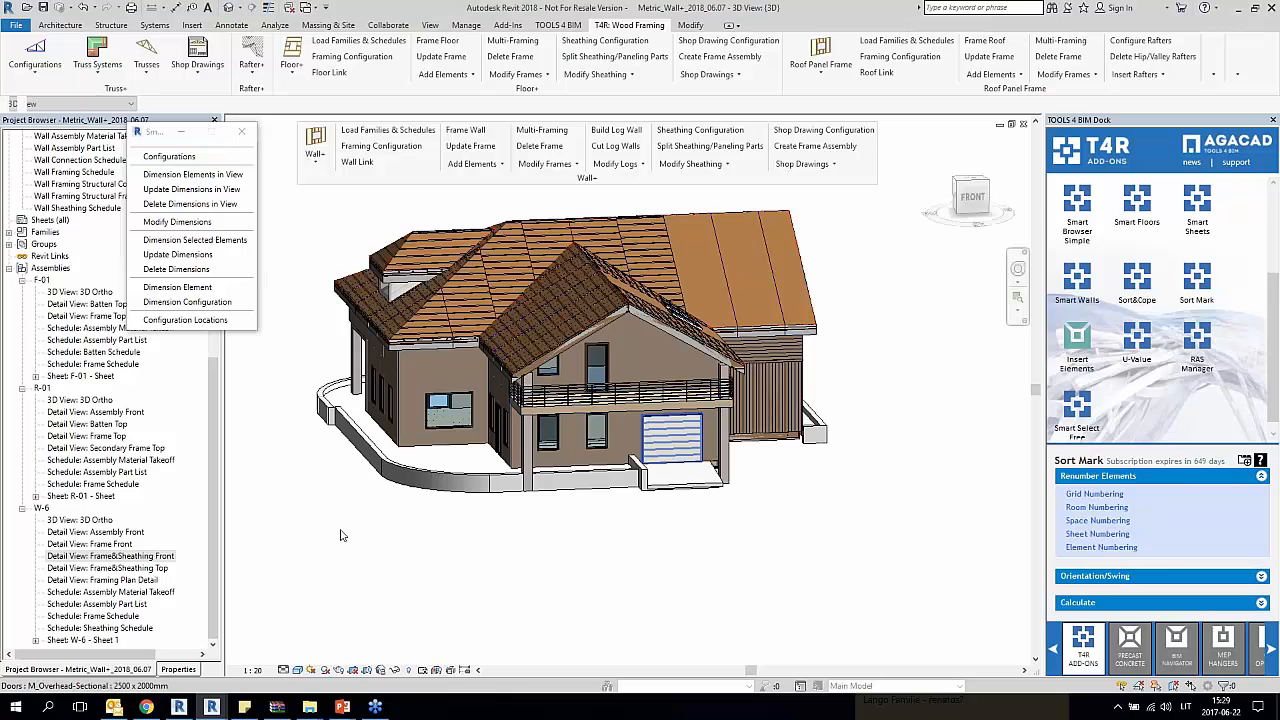
pyautogui.click(62, 328)
pyautogui.scroll(3, 62, 330)
pyautogui.scroll(2, 62, 330)
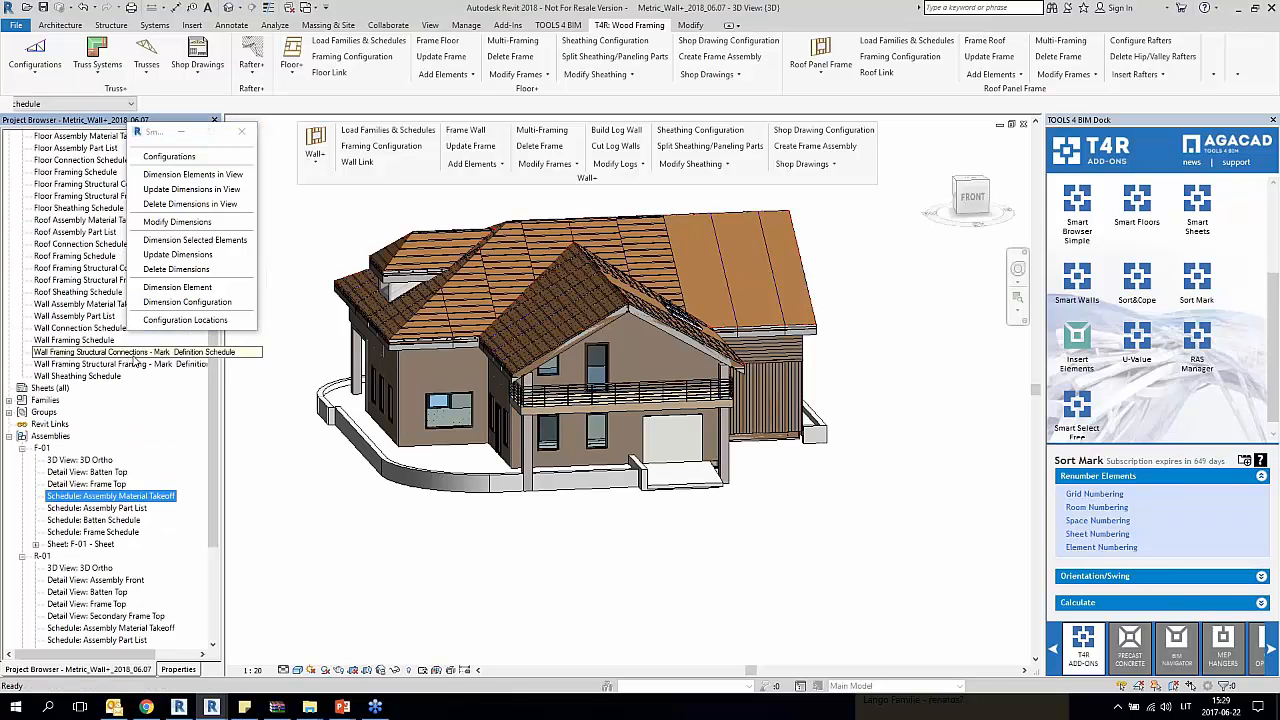
pyautogui.moveTo(214, 452); pyautogui.dragTo(212, 210)
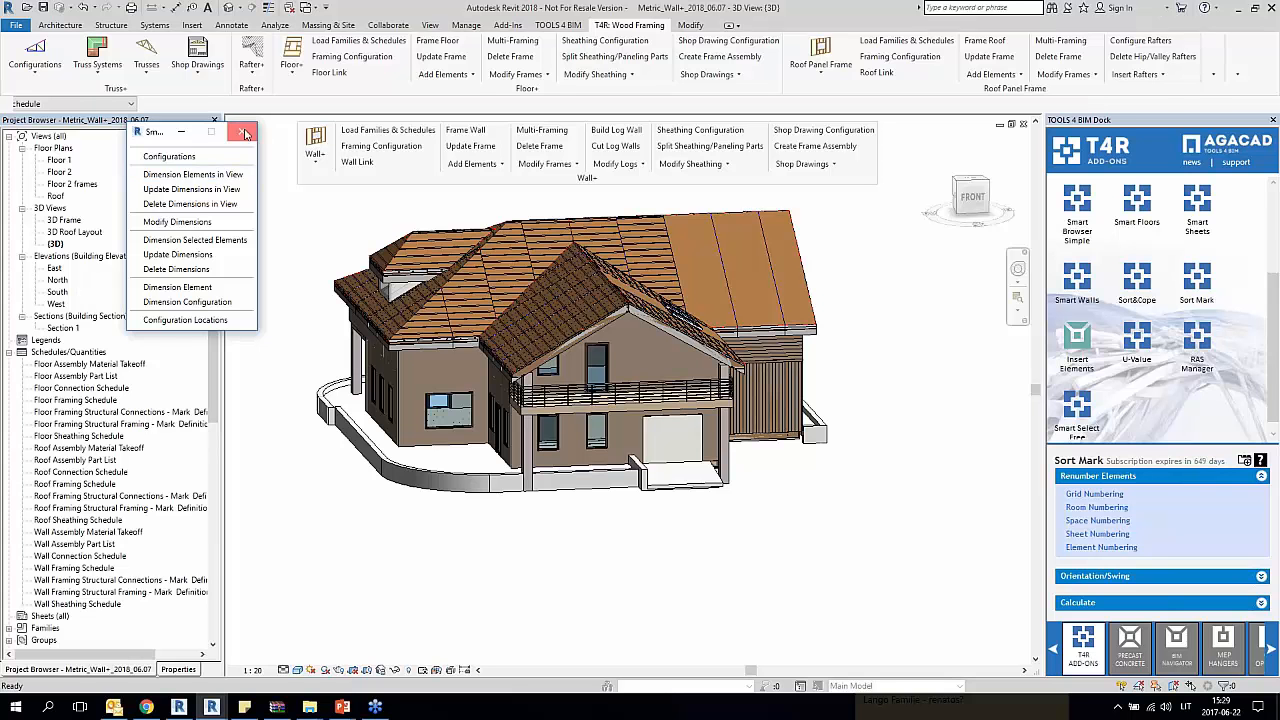
pyautogui.click(241, 131)
# Step: Open the 3D Frame view and create a frame assembly for the vertically clad window wall between the column and the inner corner
pyautogui.click(47, 269)
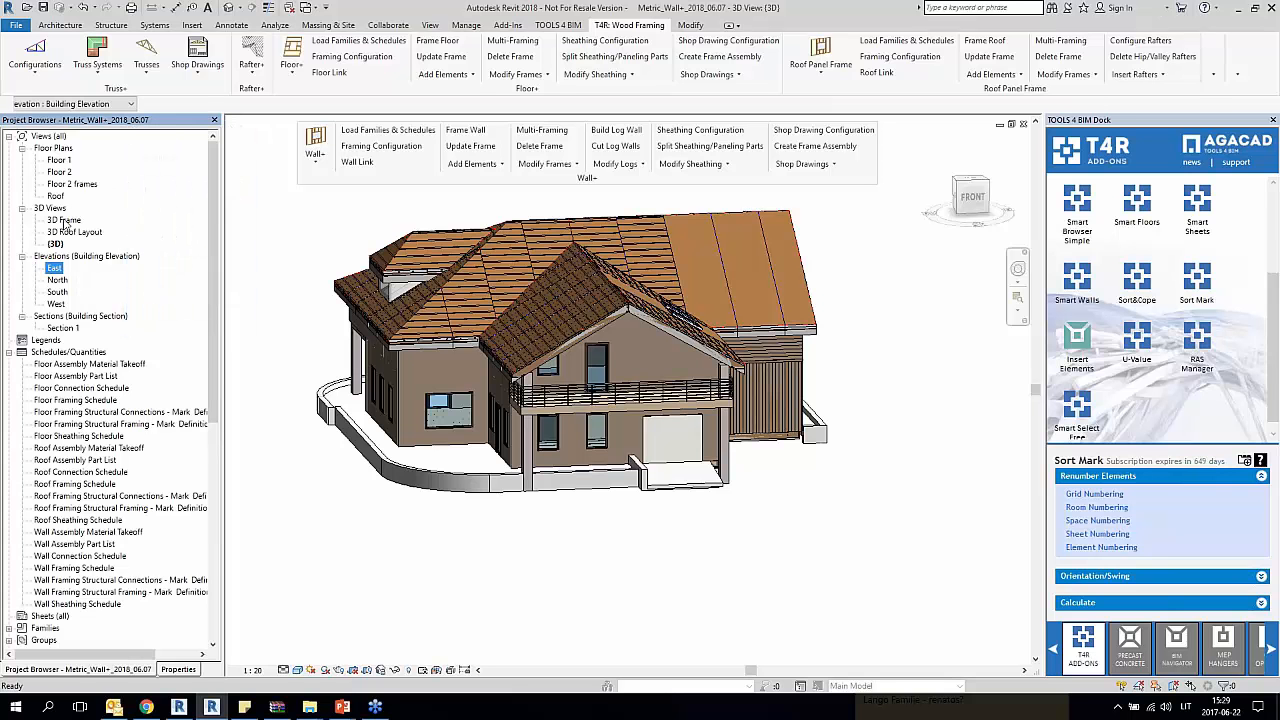
pyautogui.doubleClick(63, 221)
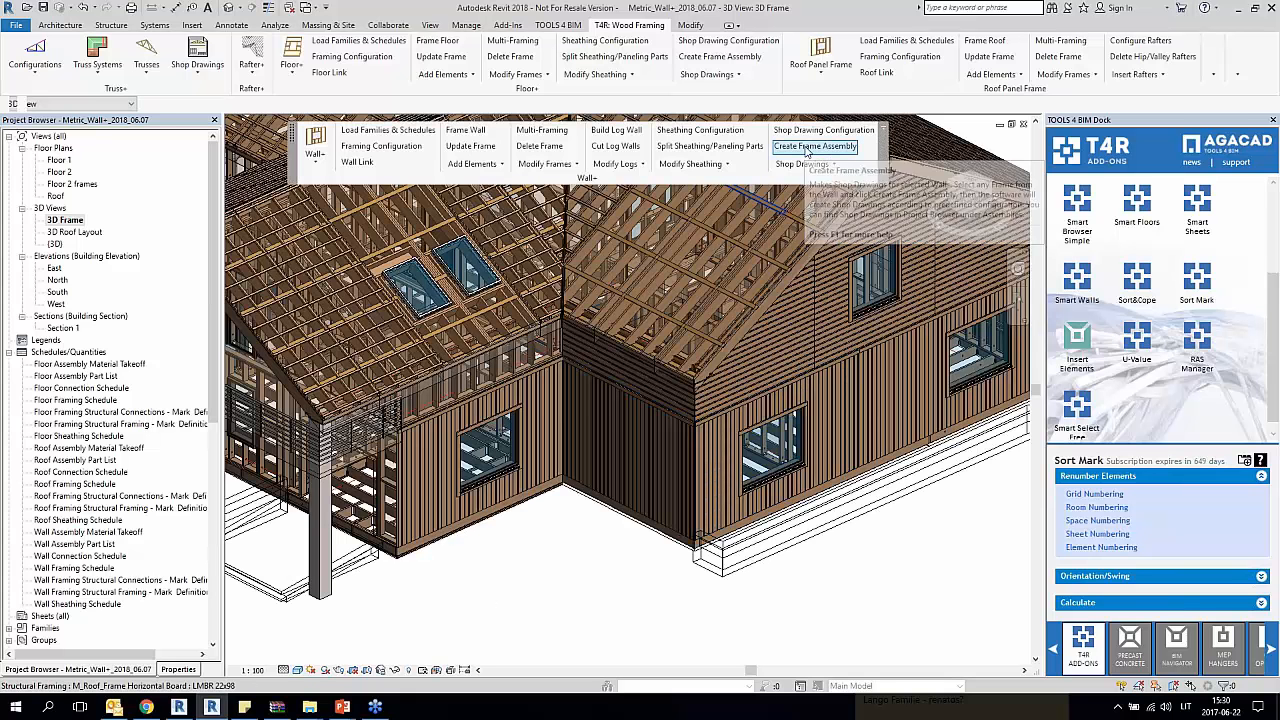
pyautogui.click(421, 469)
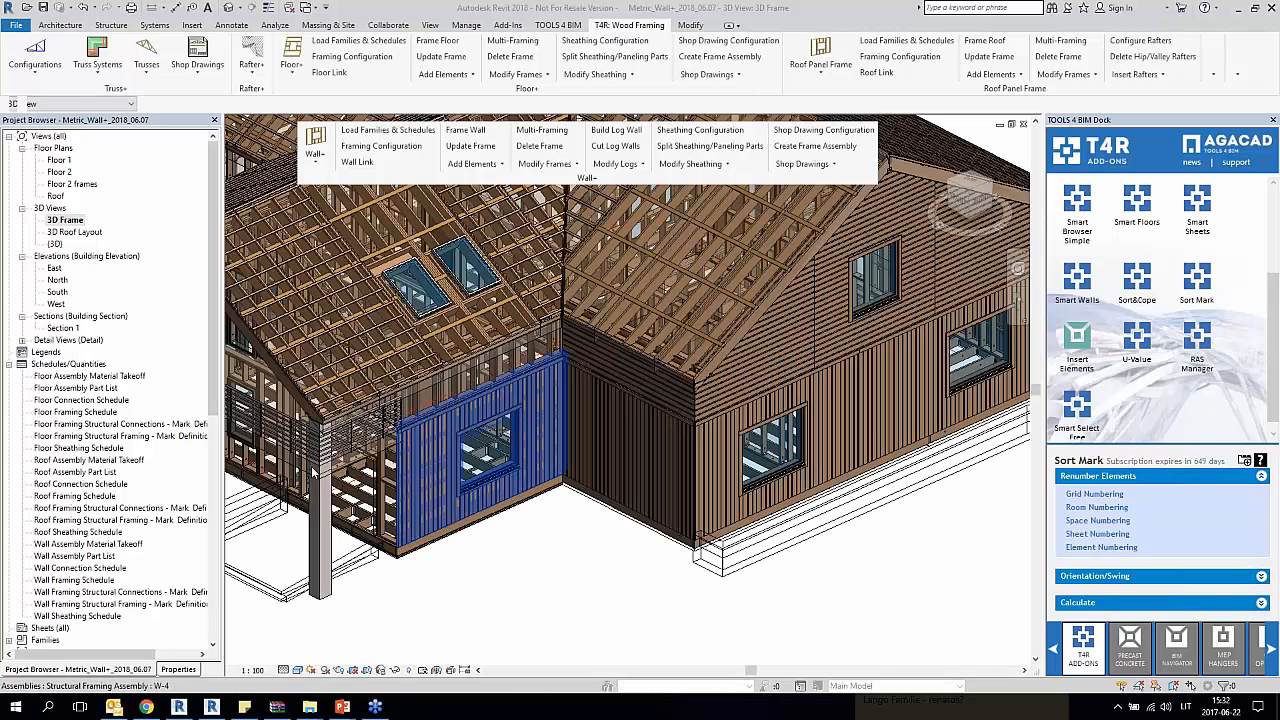
# Step: Select the new W-4 wall assembly in the model and check its properties
pyautogui.moveTo(214, 383); pyautogui.dragTo(216, 607)
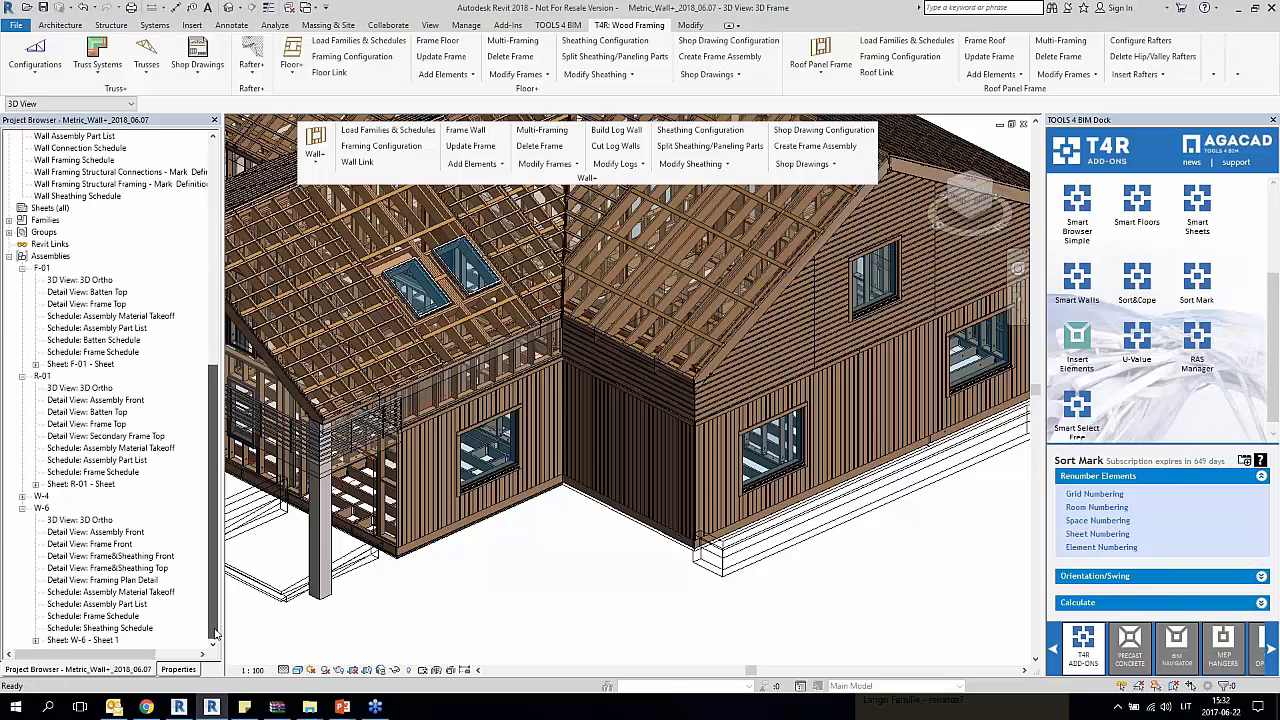
pyautogui.click(427, 513)
pyautogui.click(192, 672)
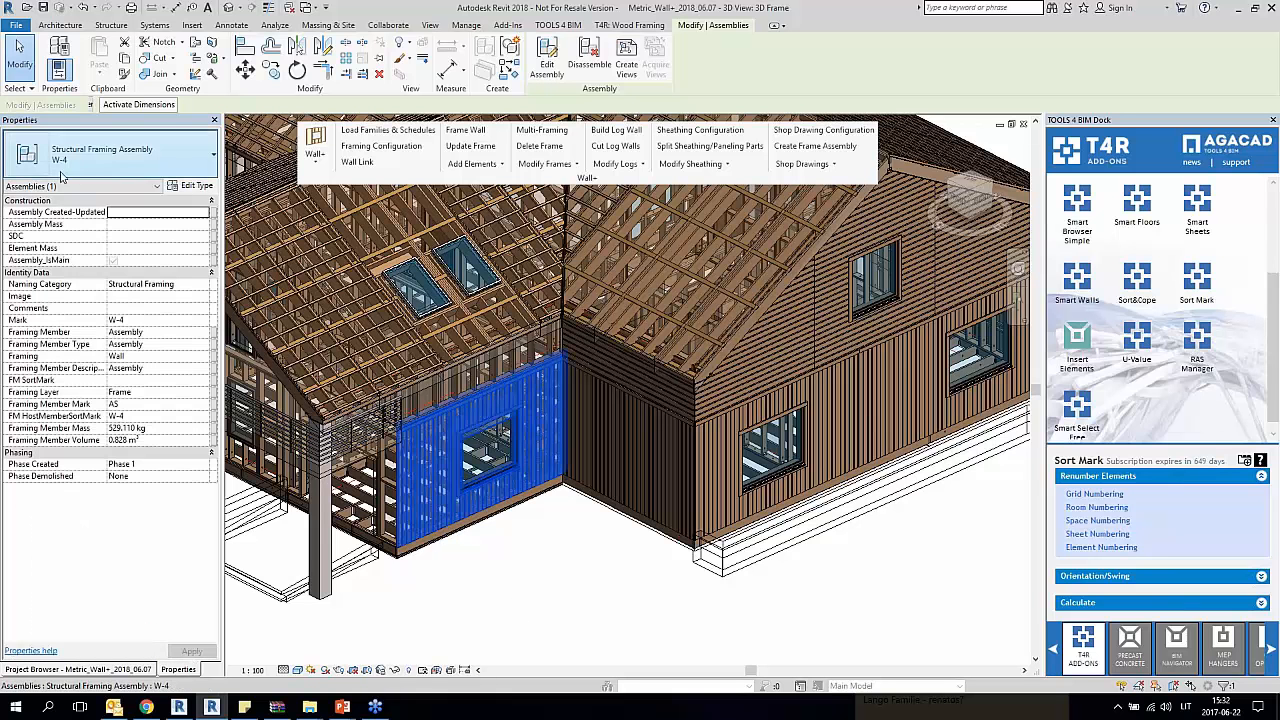
pyautogui.press('Escape')
pyautogui.click(36, 669)
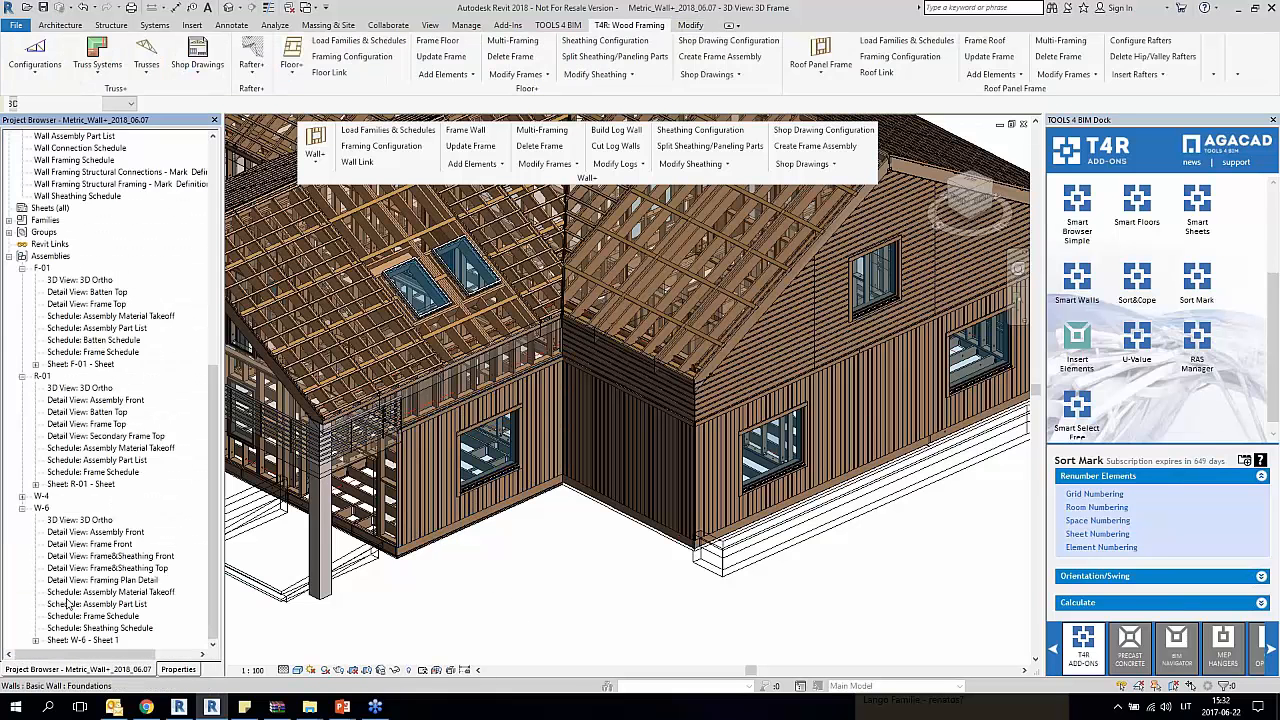
# Step: Expand the W-4 assembly's list of generated views and open its 3D Ortho view
pyautogui.click(85, 544)
pyautogui.click(22, 496)
pyautogui.click(87, 520)
pyautogui.scroll(-1, 87, 487)
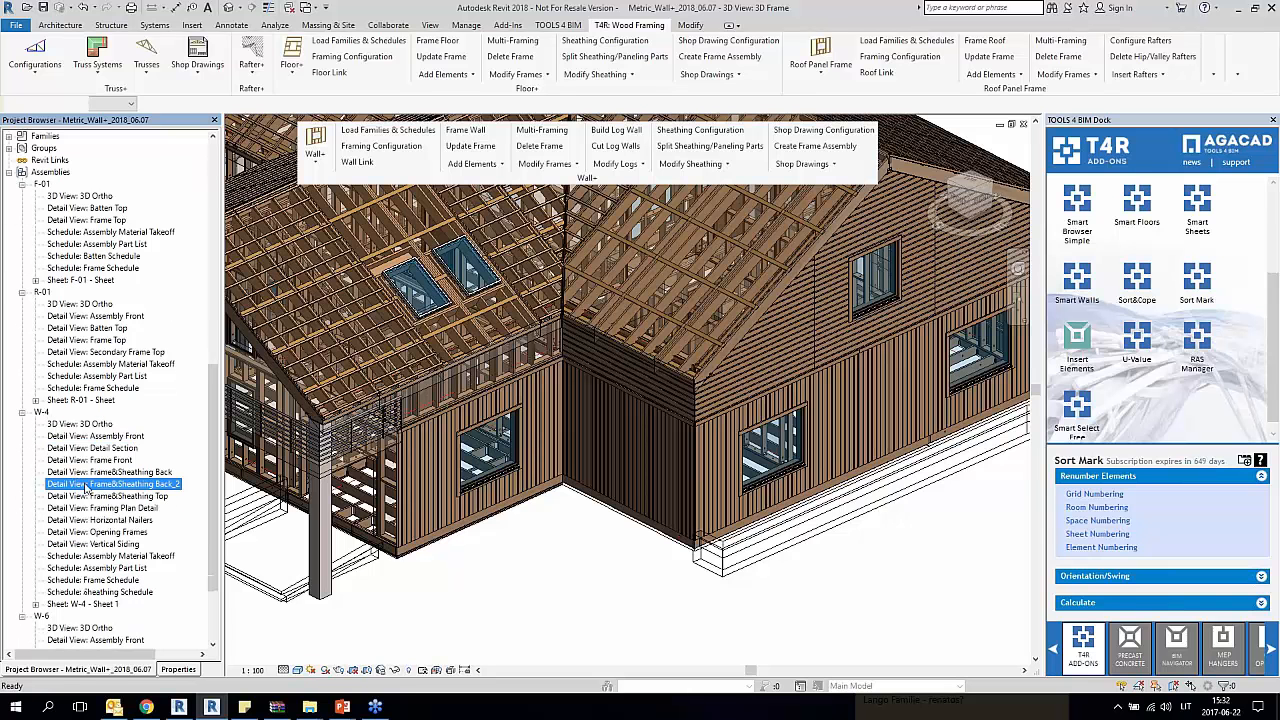
pyautogui.doubleClick(90, 425)
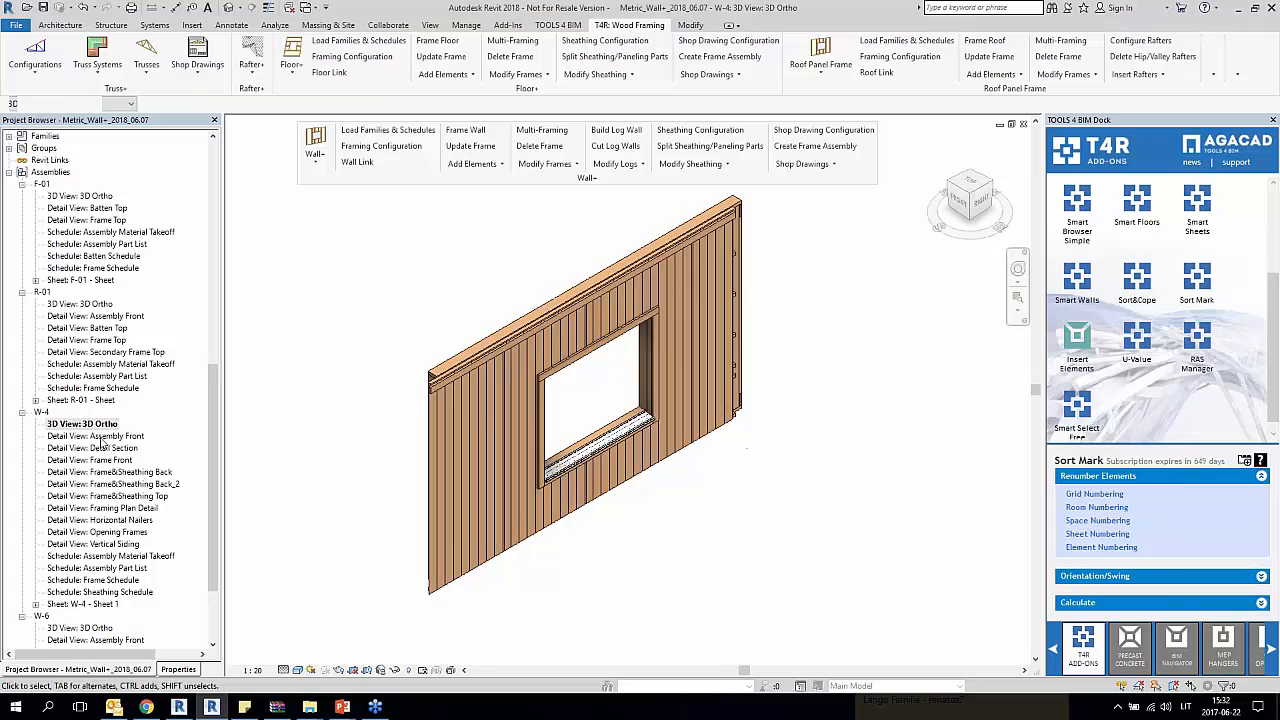
# Step: Open the W-4 Assembly Front view and inspect its overall width and height dimensions
pyautogui.doubleClick(100, 437)
pyautogui.scroll(-1, 718, 316)
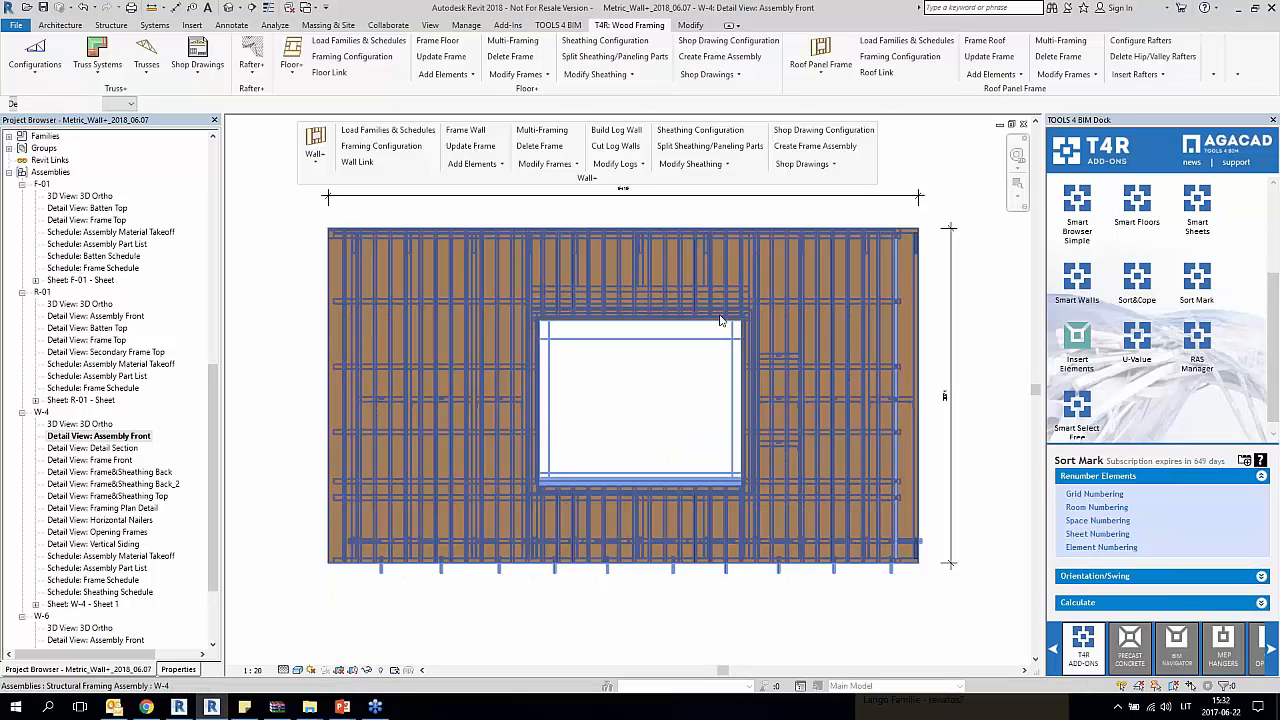
pyautogui.moveTo(997, 306); pyautogui.dragTo(960, 325, button='middle')
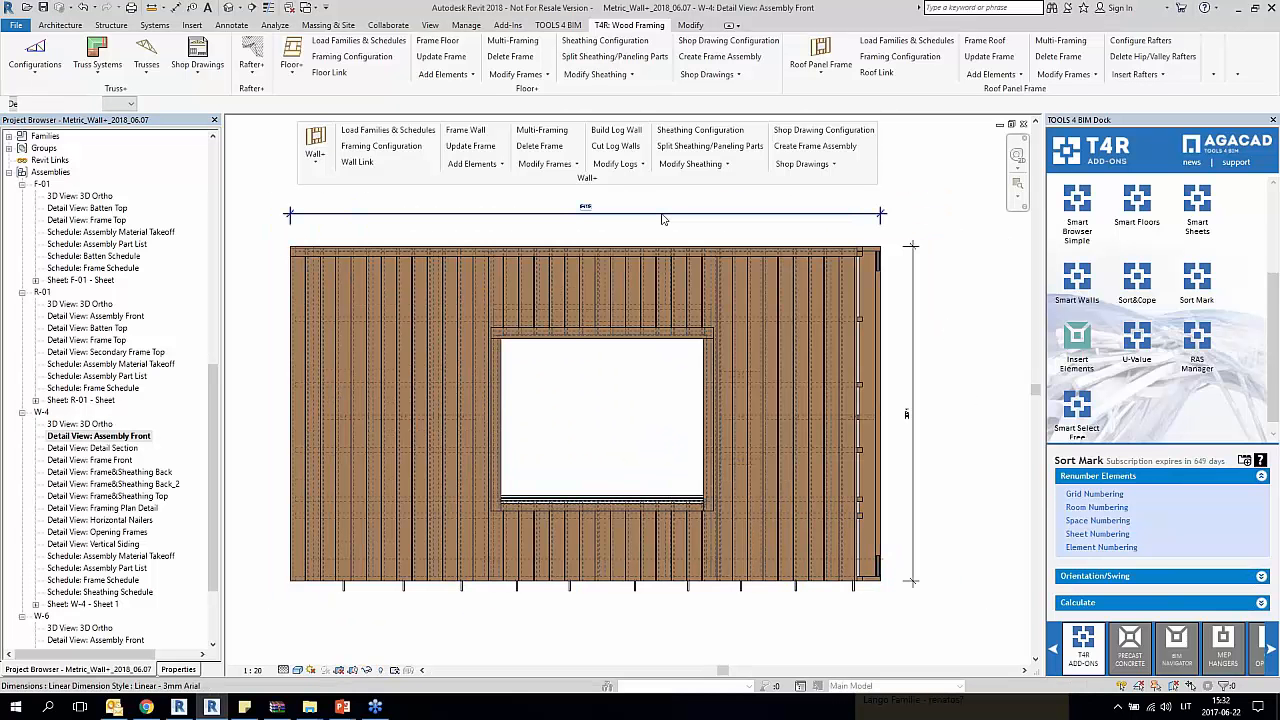
pyautogui.click(850, 214)
pyautogui.press('Escape')
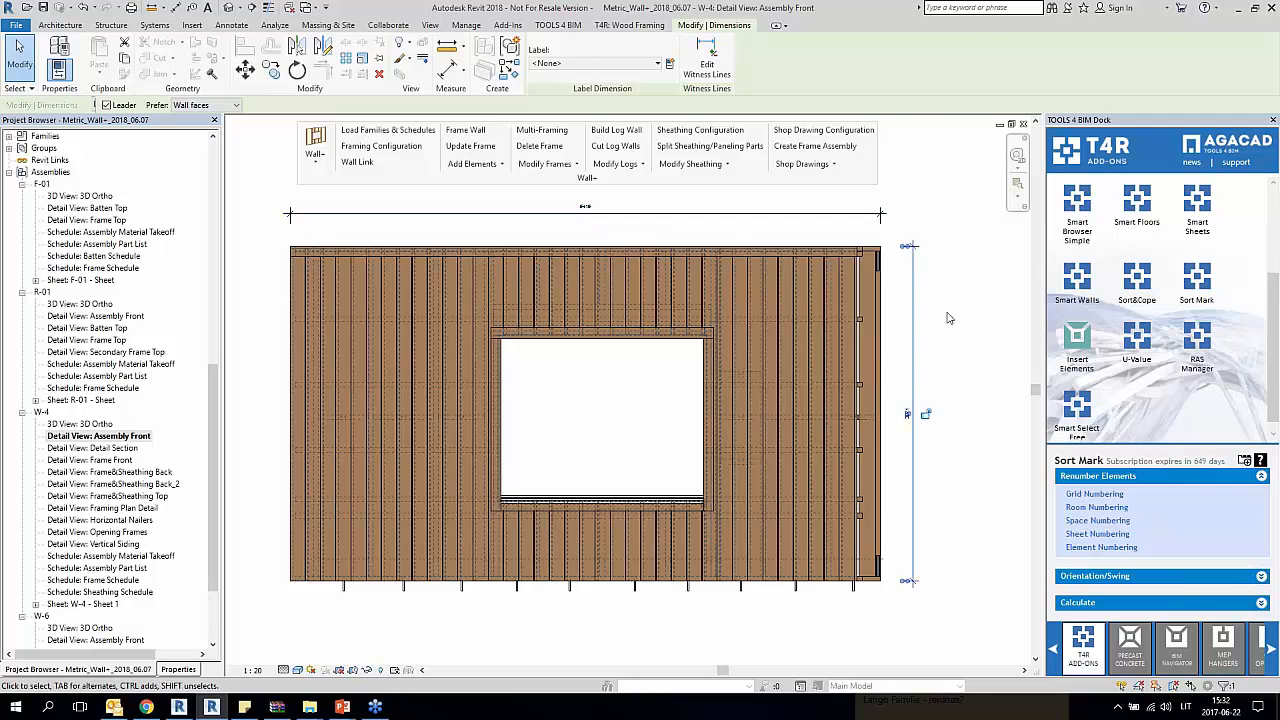
# Step: Open the W-4 Detail Section and Frame Front views, examining the frame's member tags and dimensions
pyautogui.doubleClick(102, 450)
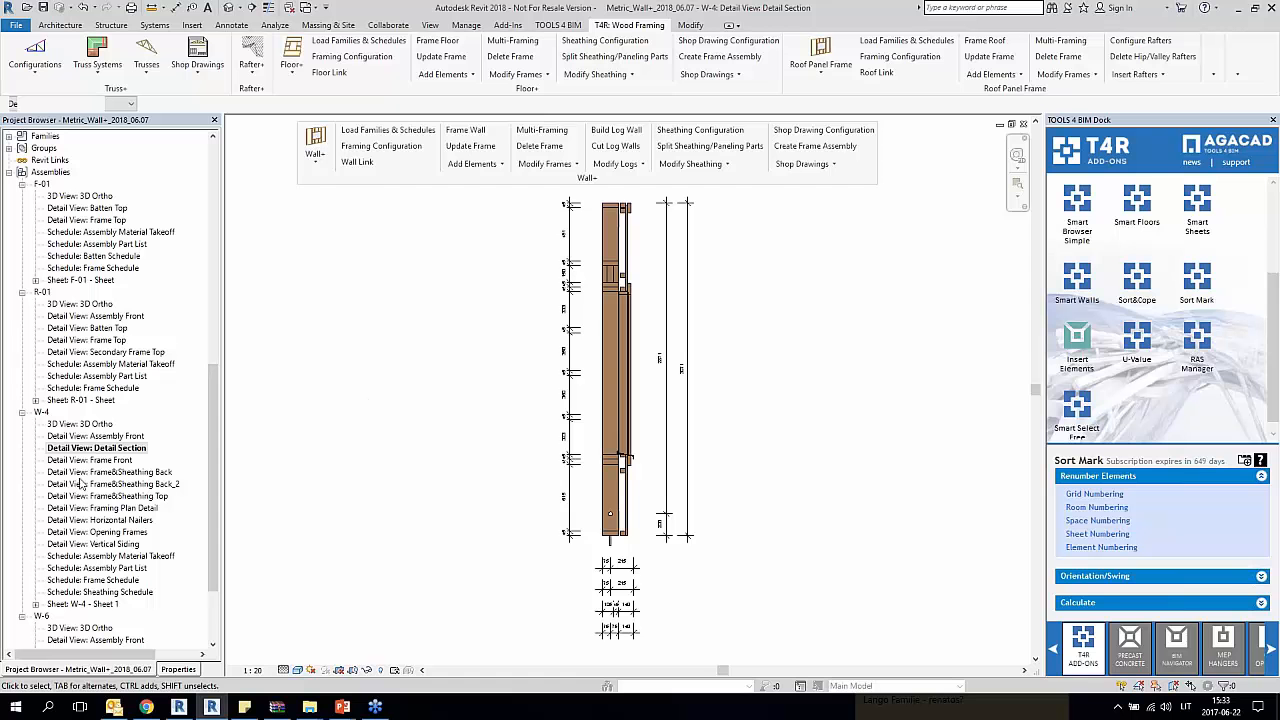
pyautogui.doubleClick(118, 461)
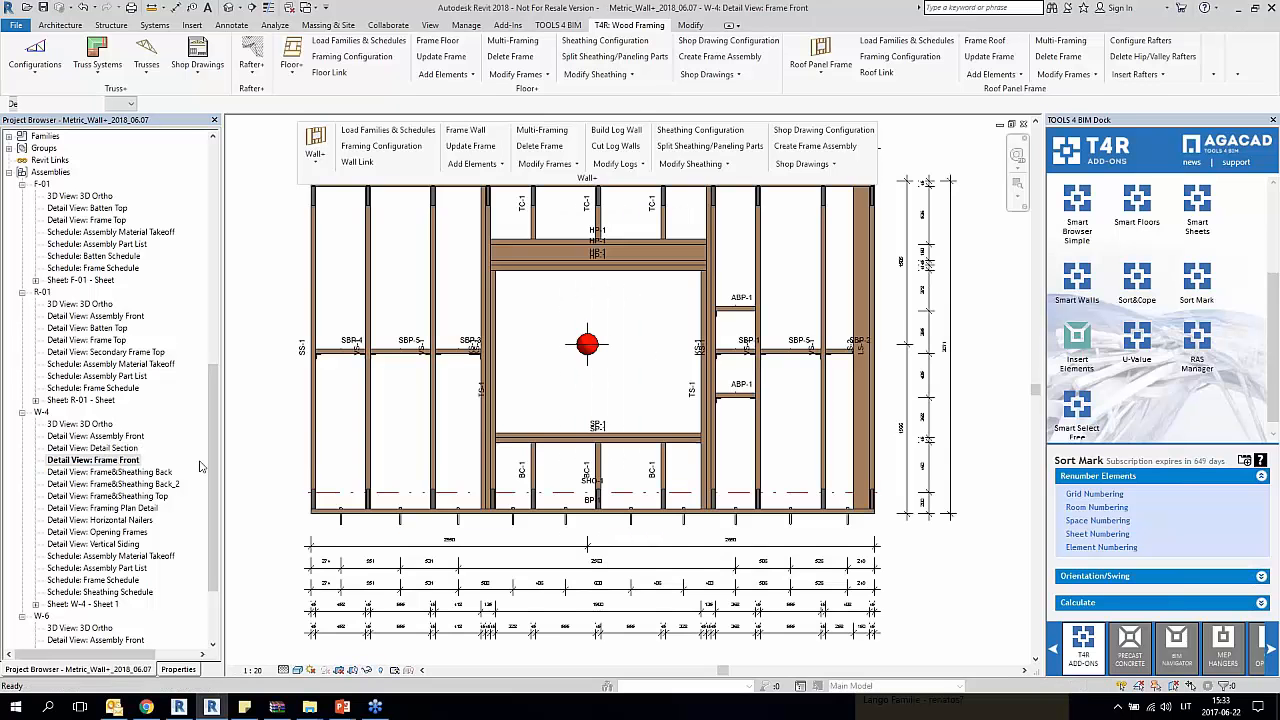
pyautogui.scroll(-2, 423, 453)
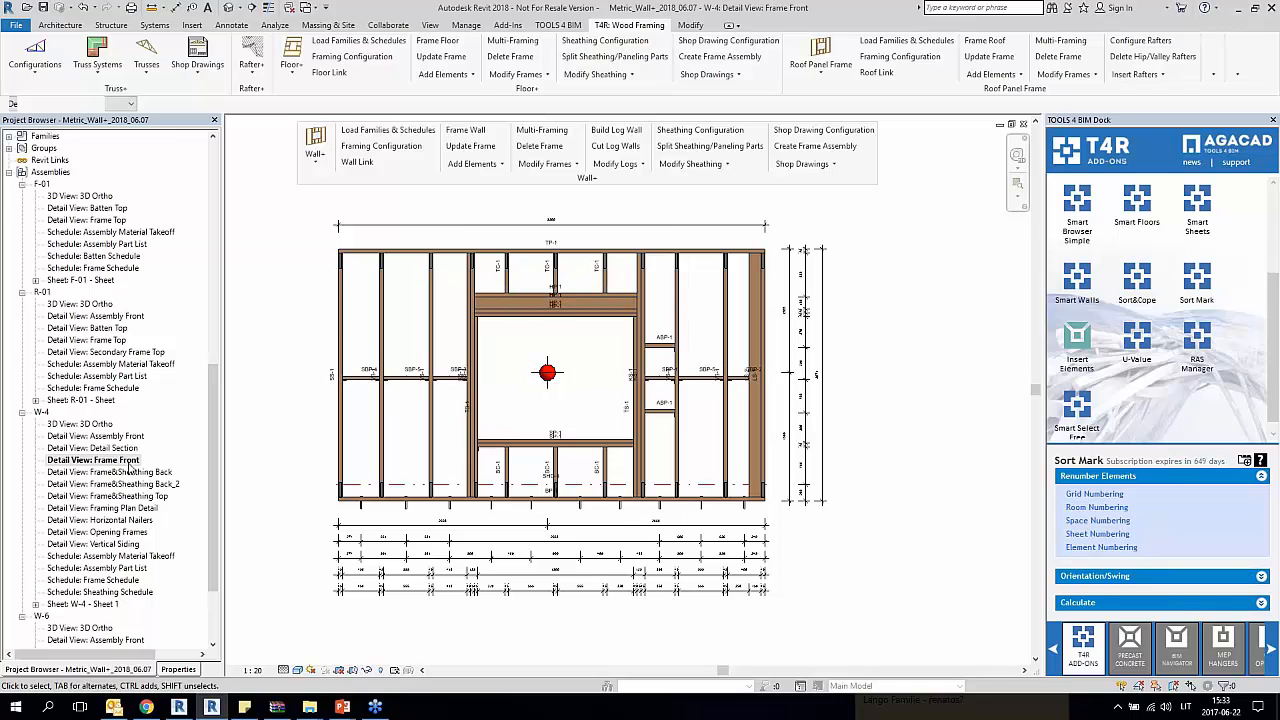
pyautogui.scroll(1, 128, 467)
pyautogui.scroll(2, 400, 322)
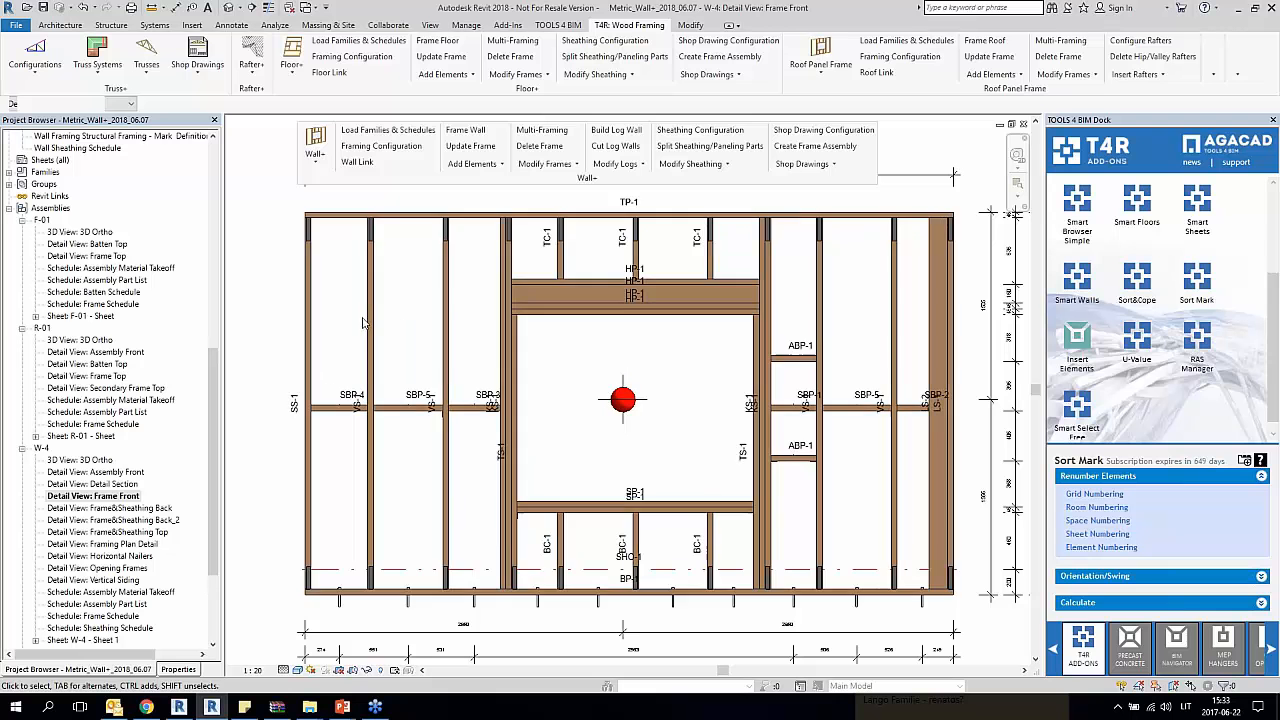
pyautogui.scroll(3, 358, 393)
pyautogui.scroll(-2, 365, 390)
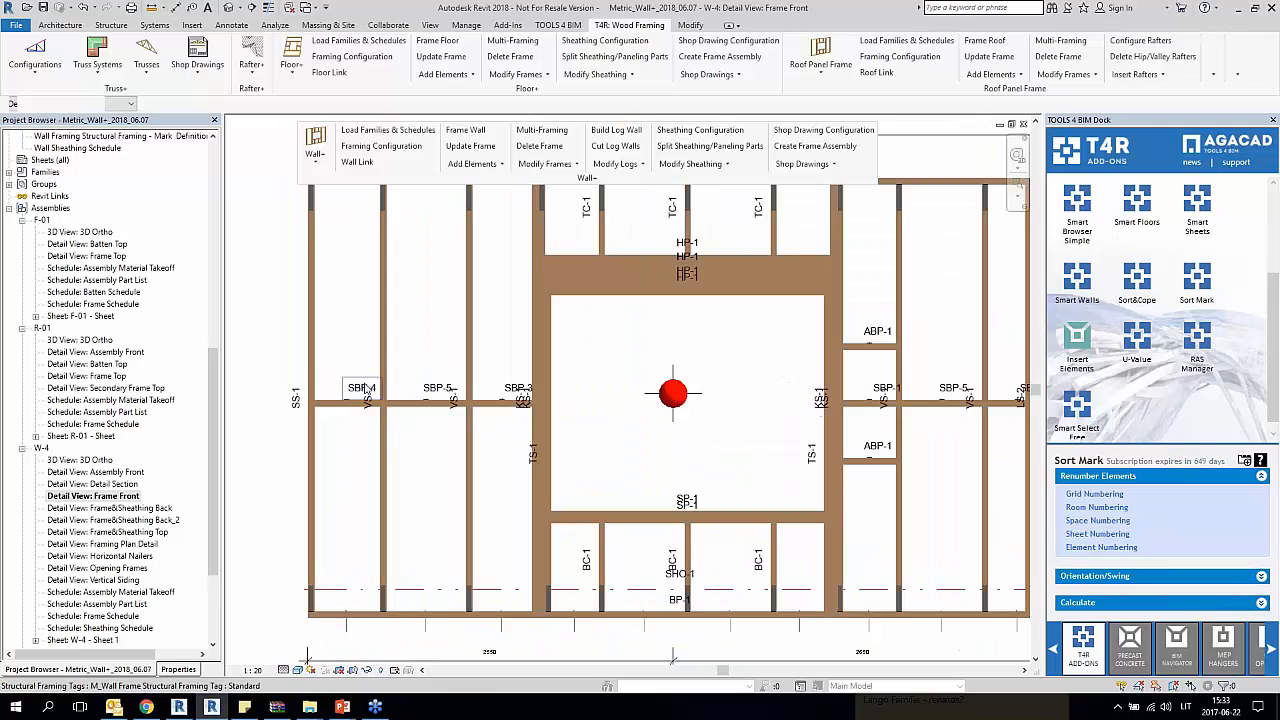
pyautogui.scroll(-3, 362, 390)
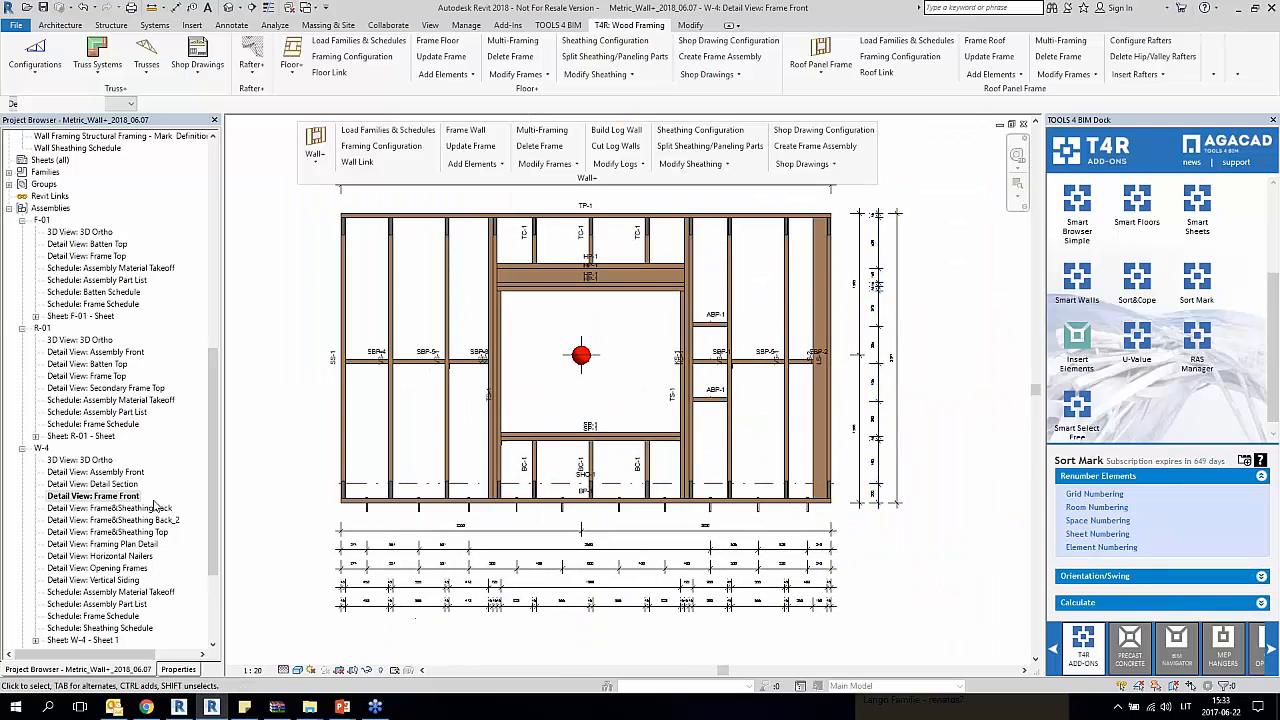
# Step: Open the W-4 Frame&Sheathing Back view and inspect the sheathing dimensions below the wall
pyautogui.doubleClick(139, 509)
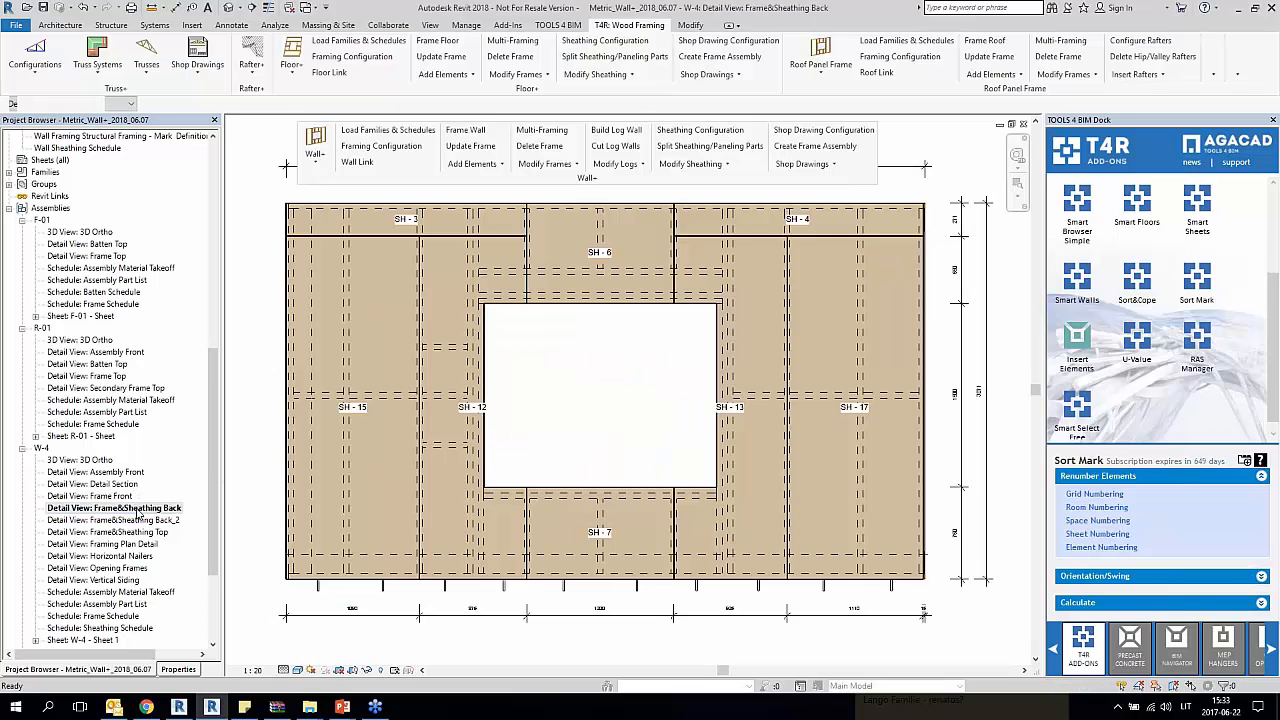
pyautogui.scroll(-3, 257, 466)
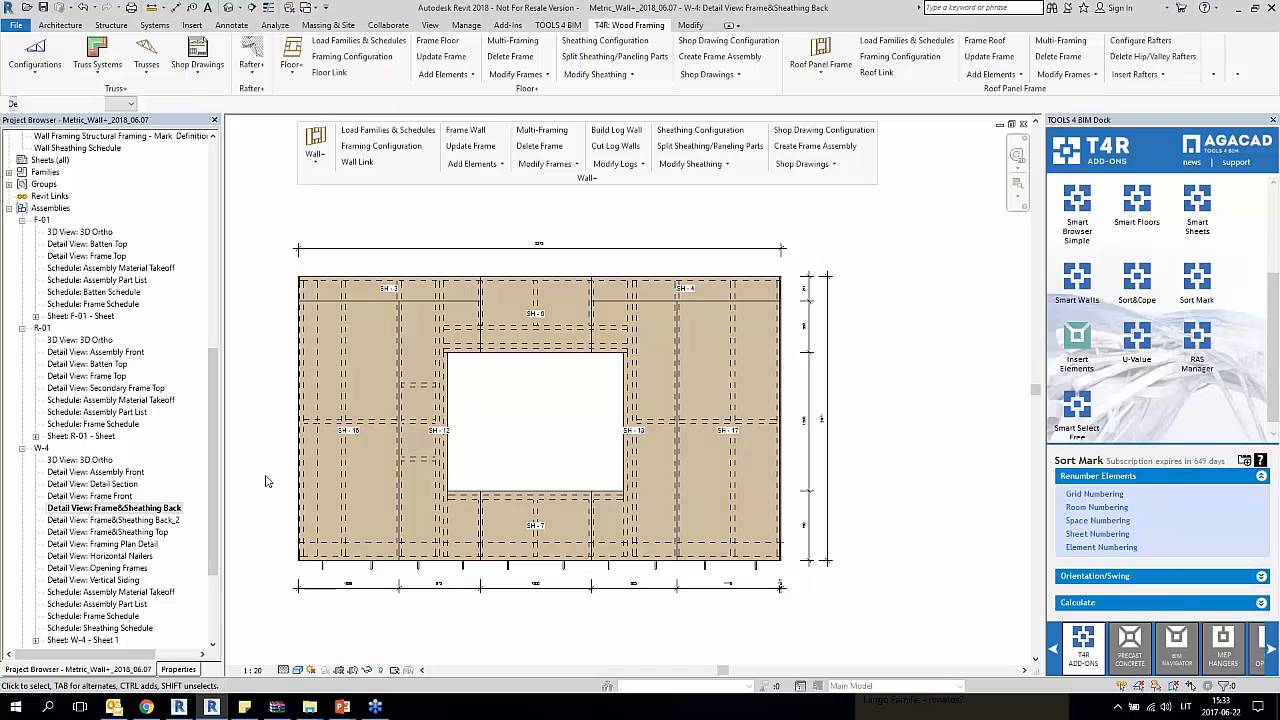
pyautogui.moveTo(857, 453); pyautogui.dragTo(919, 440, button='middle')
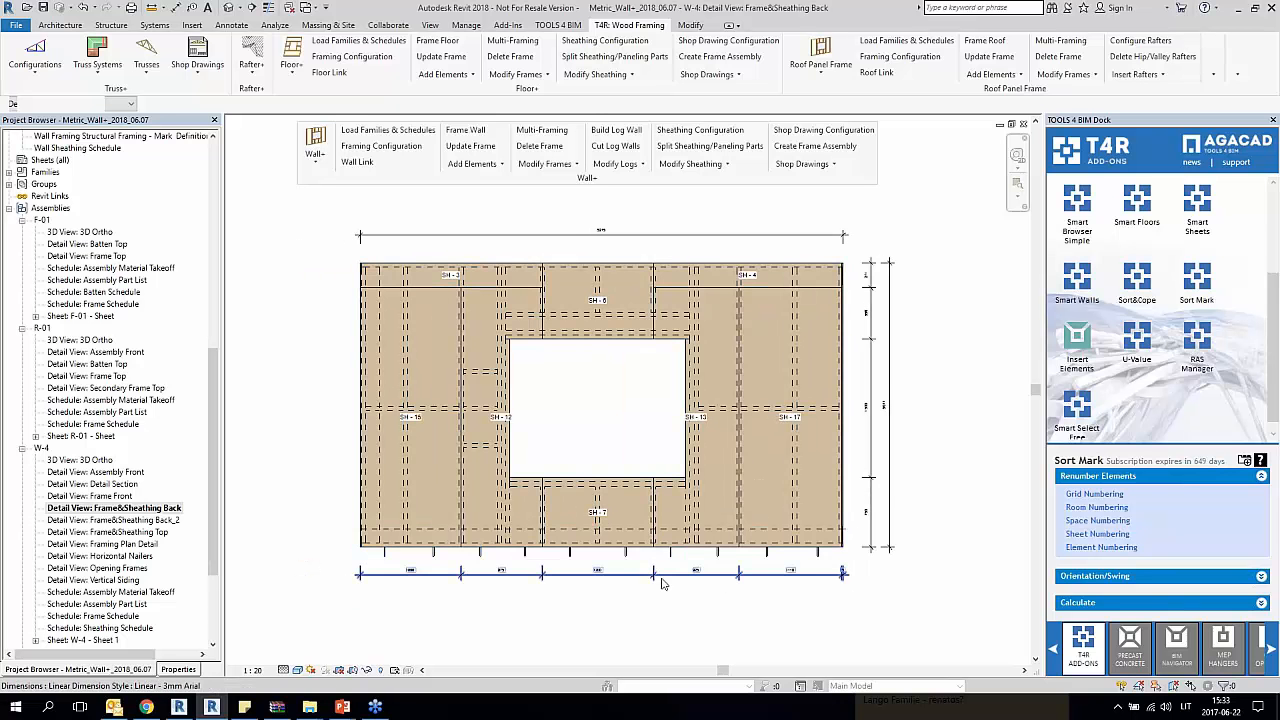
pyautogui.scroll(2, 689, 579)
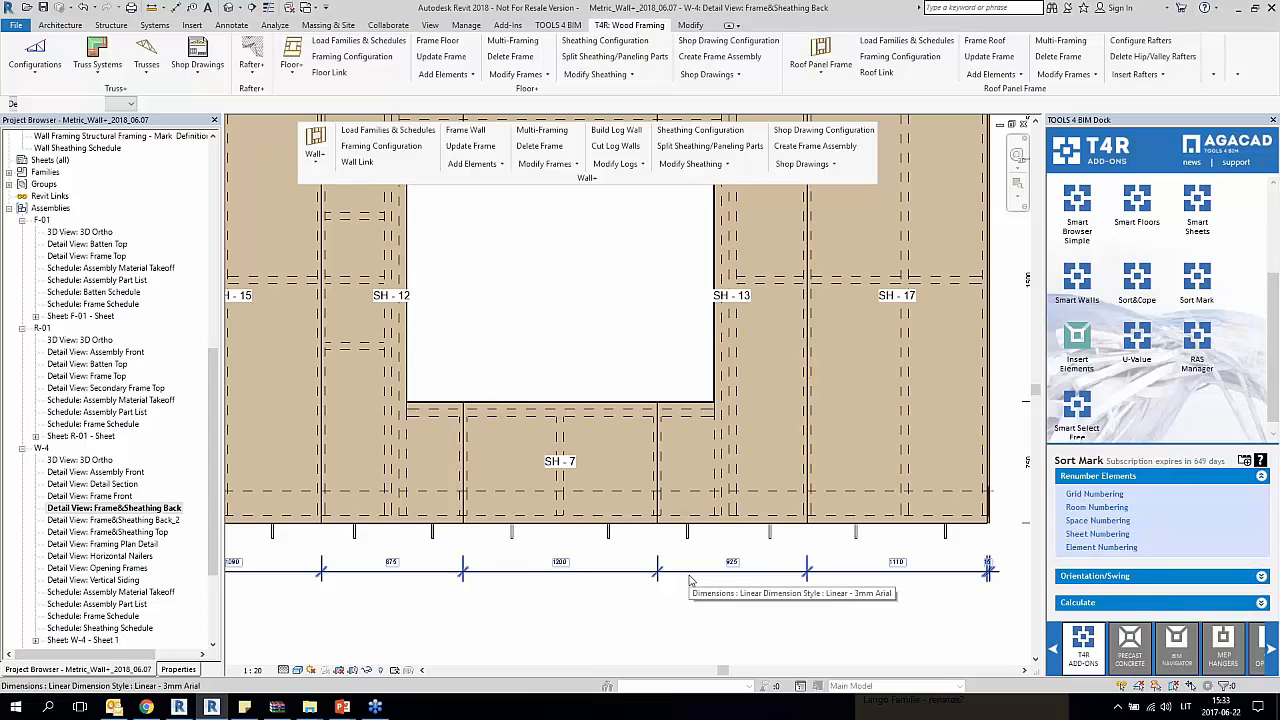
pyautogui.scroll(-2, 689, 579)
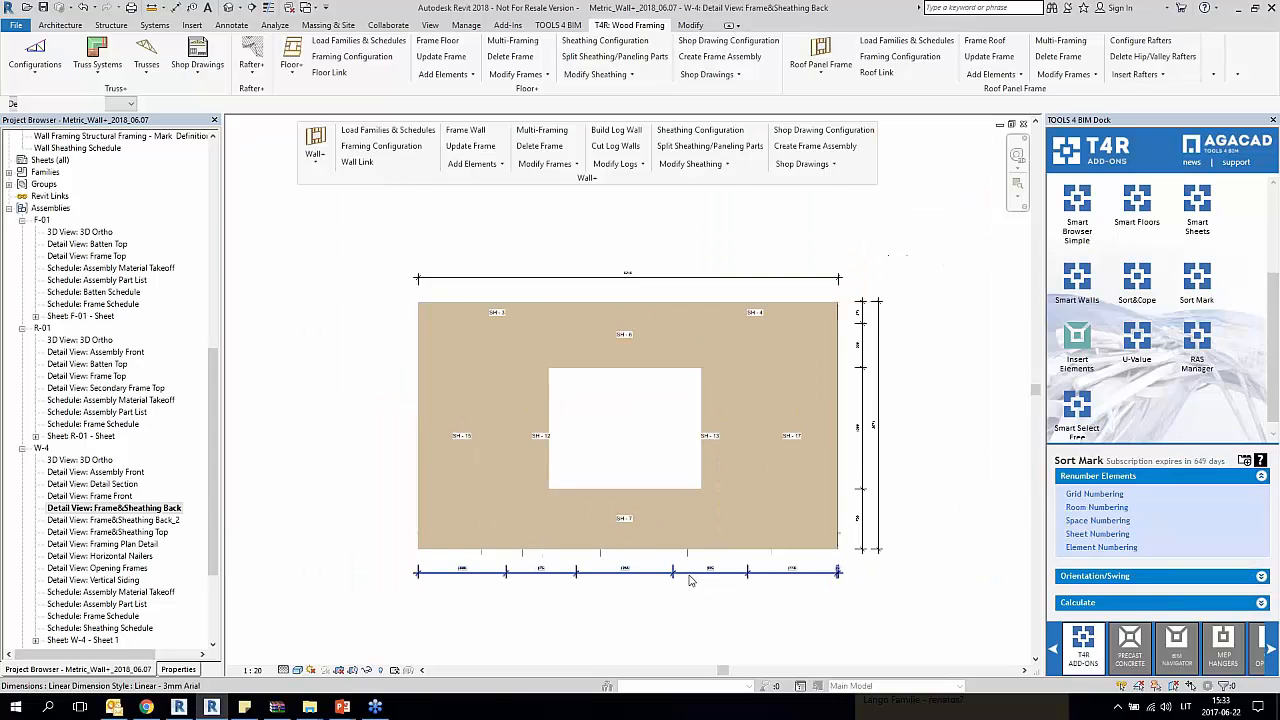
# Step: Open the W-4 Frame&Sheathing Back_2 view and examine its frame-based dimensions
pyautogui.click(155, 520)
pyautogui.doubleClick(170, 527)
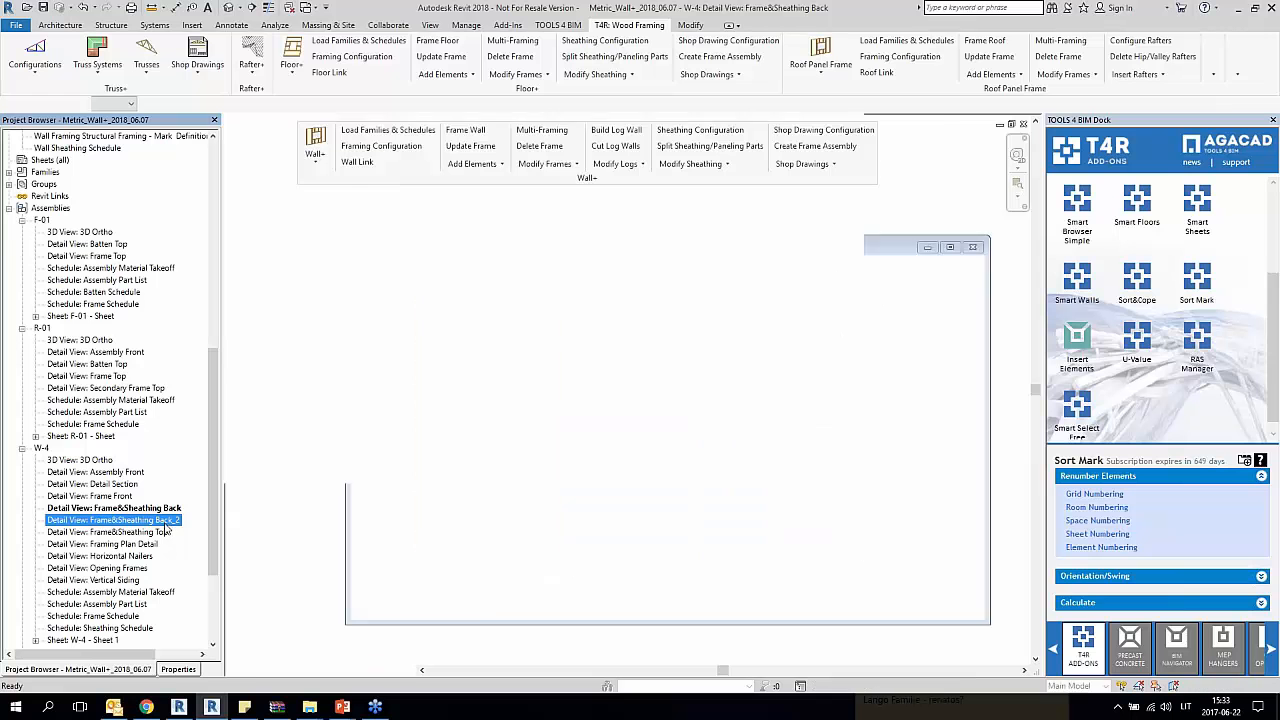
pyautogui.scroll(-2, 620, 510)
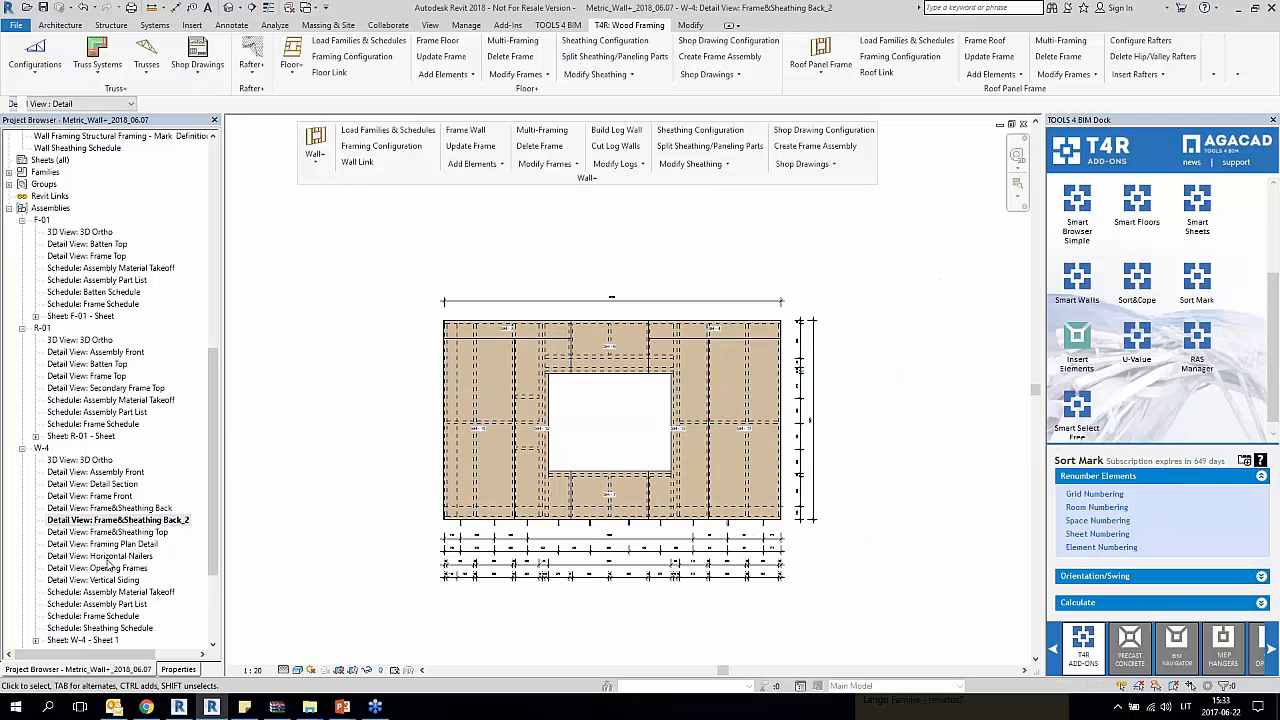
pyautogui.click(150, 533)
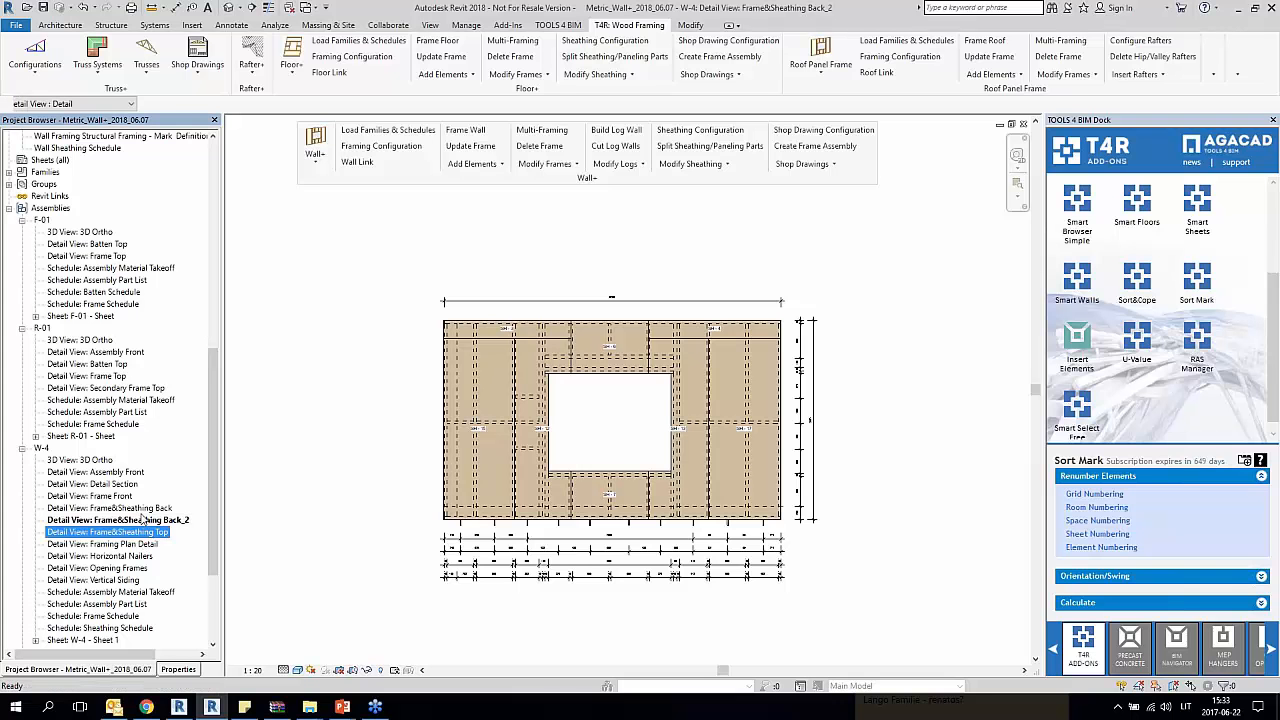
# Step: Open the W-4 Frame&Sheathing Top, Framing Plan Detail and Horizontal Nailers views in turn and inspect their dimensions
pyautogui.click(143, 519)
pyautogui.click(140, 509)
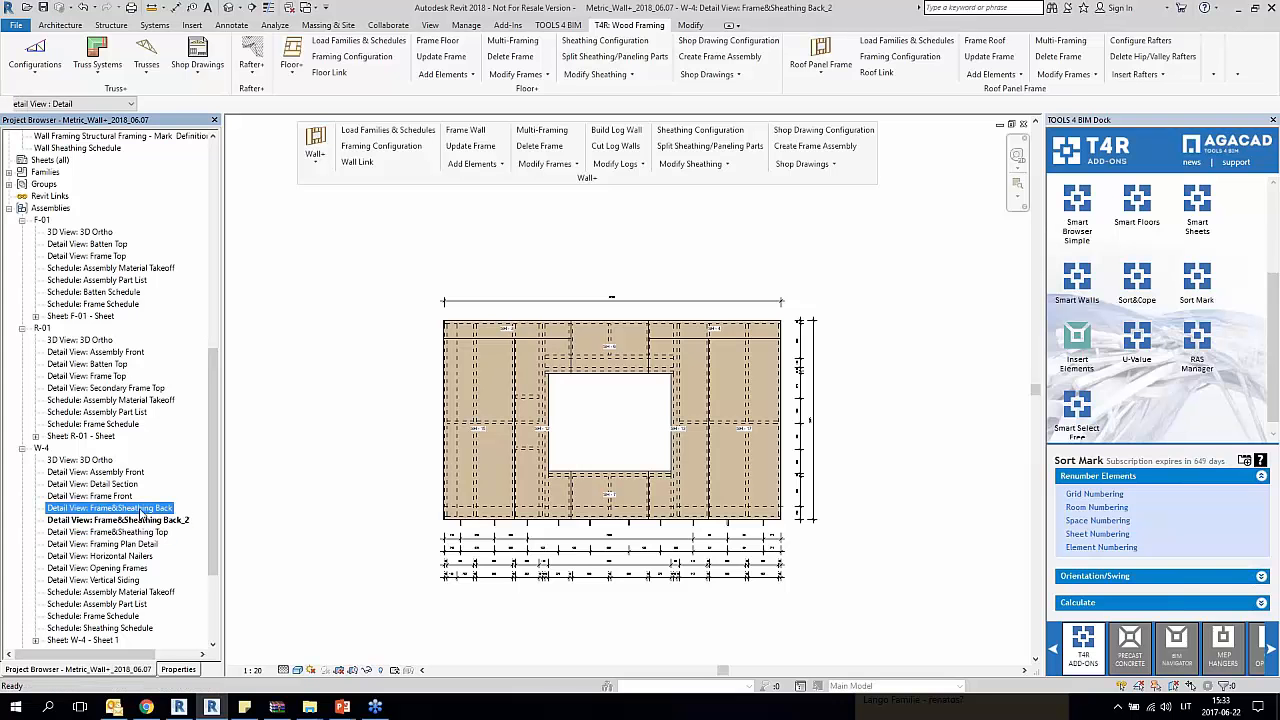
pyautogui.doubleClick(138, 532)
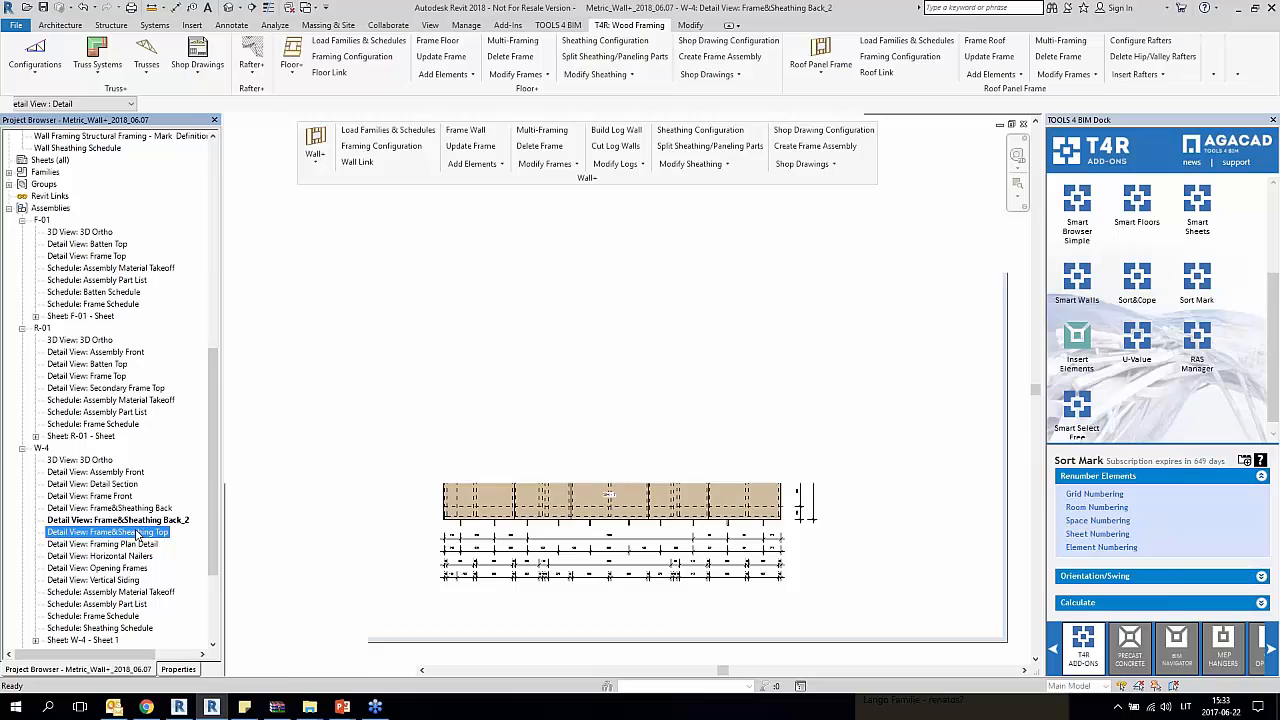
pyautogui.doubleClick(141, 545)
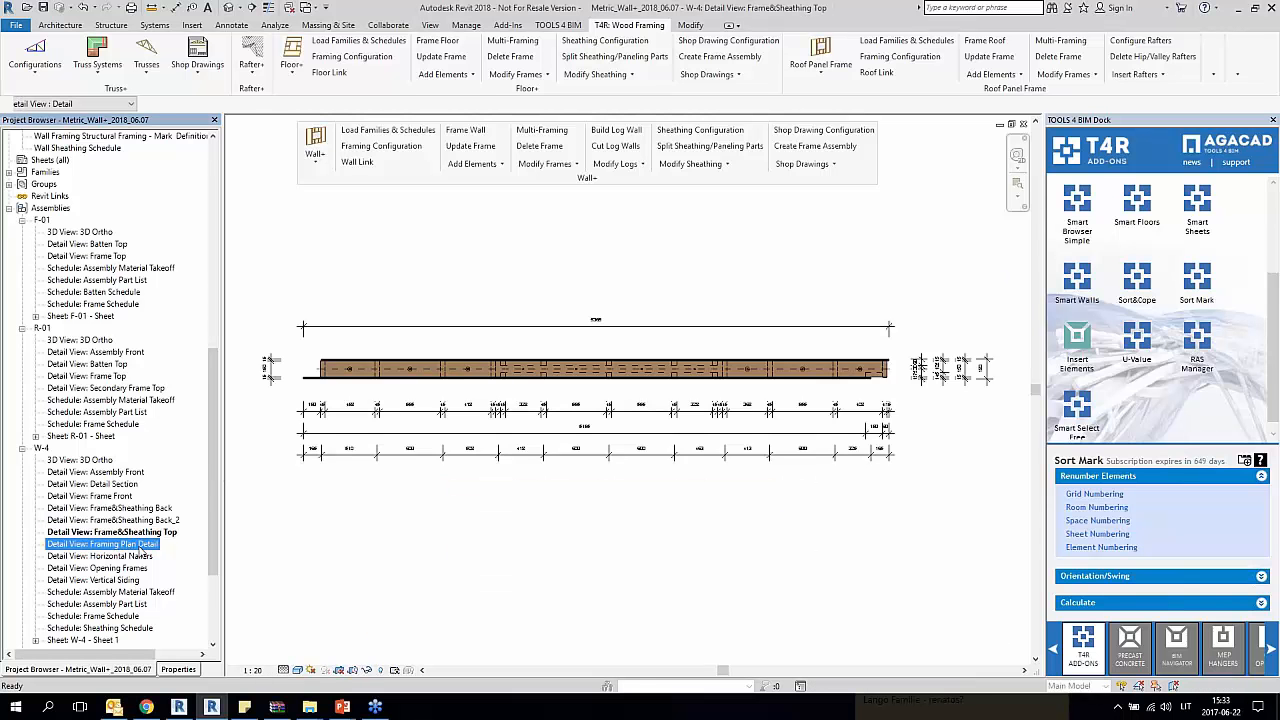
pyautogui.doubleClick(136, 557)
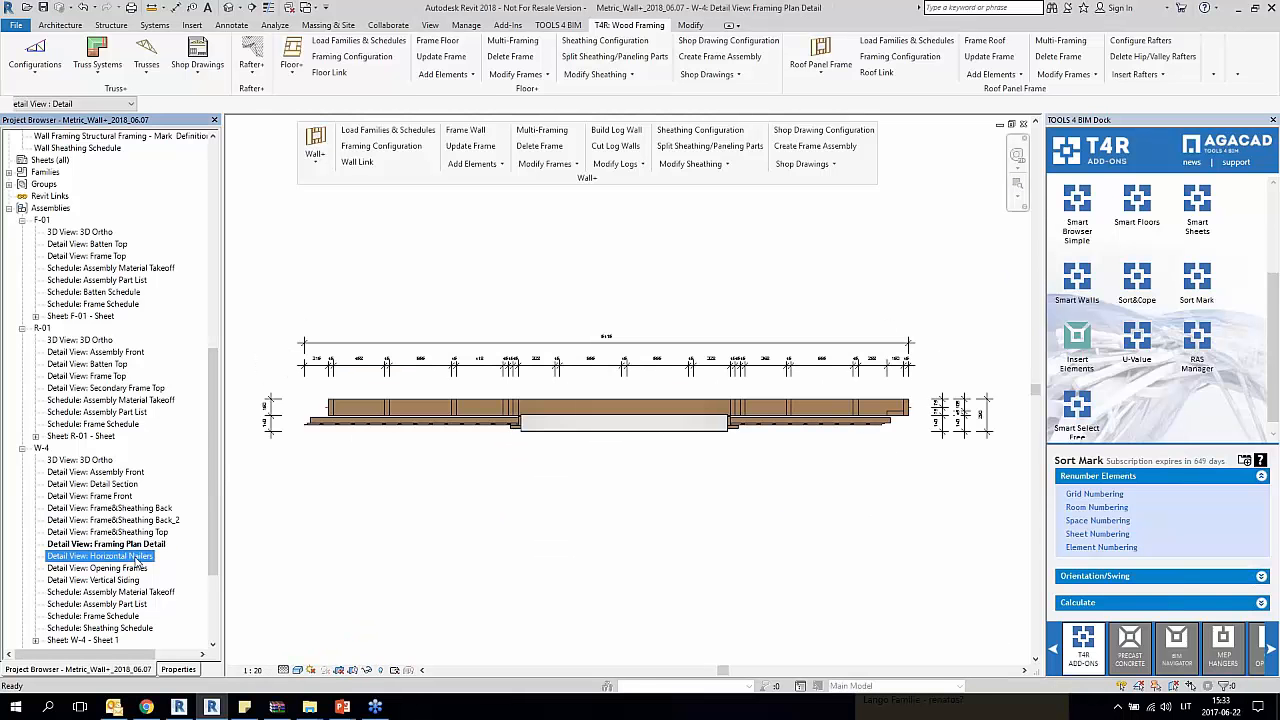
# Step: Open the W-4 Opening Frames and Vertical Siding views, examining the member tags and dimensions around the window opening
pyautogui.click(133, 568)
pyautogui.doubleClick(132, 569)
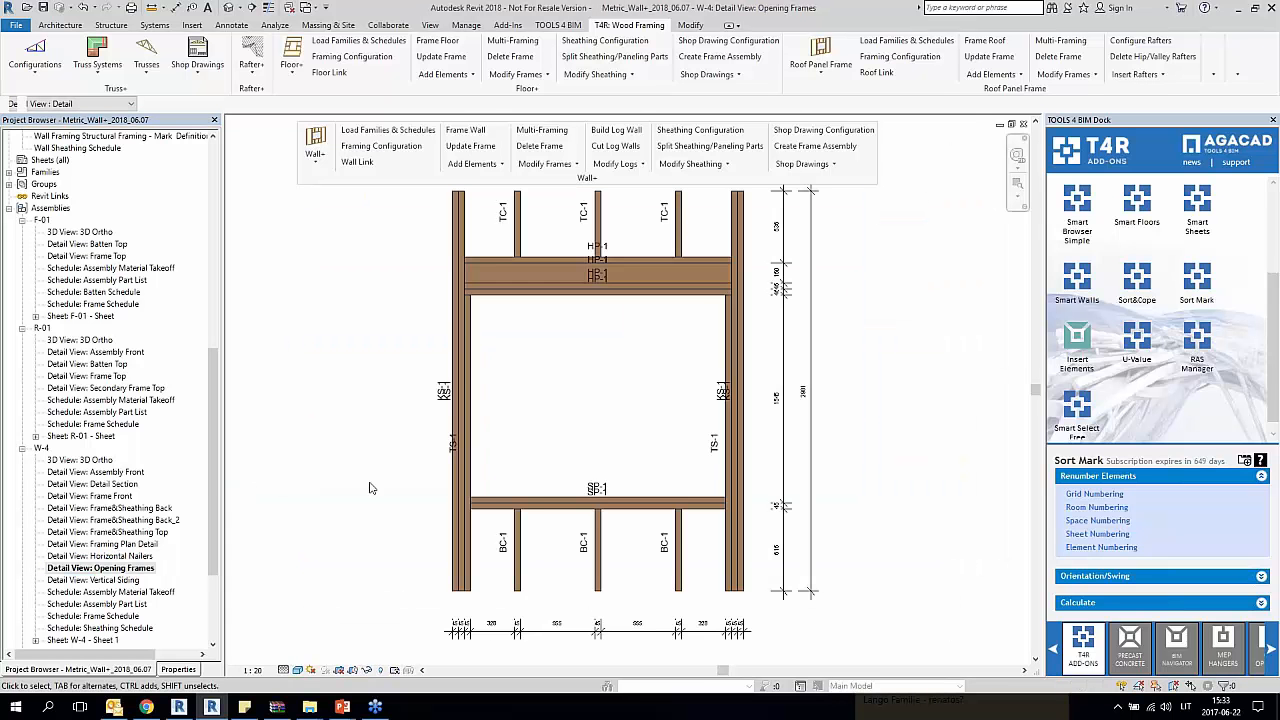
pyautogui.scroll(-1, 369, 488)
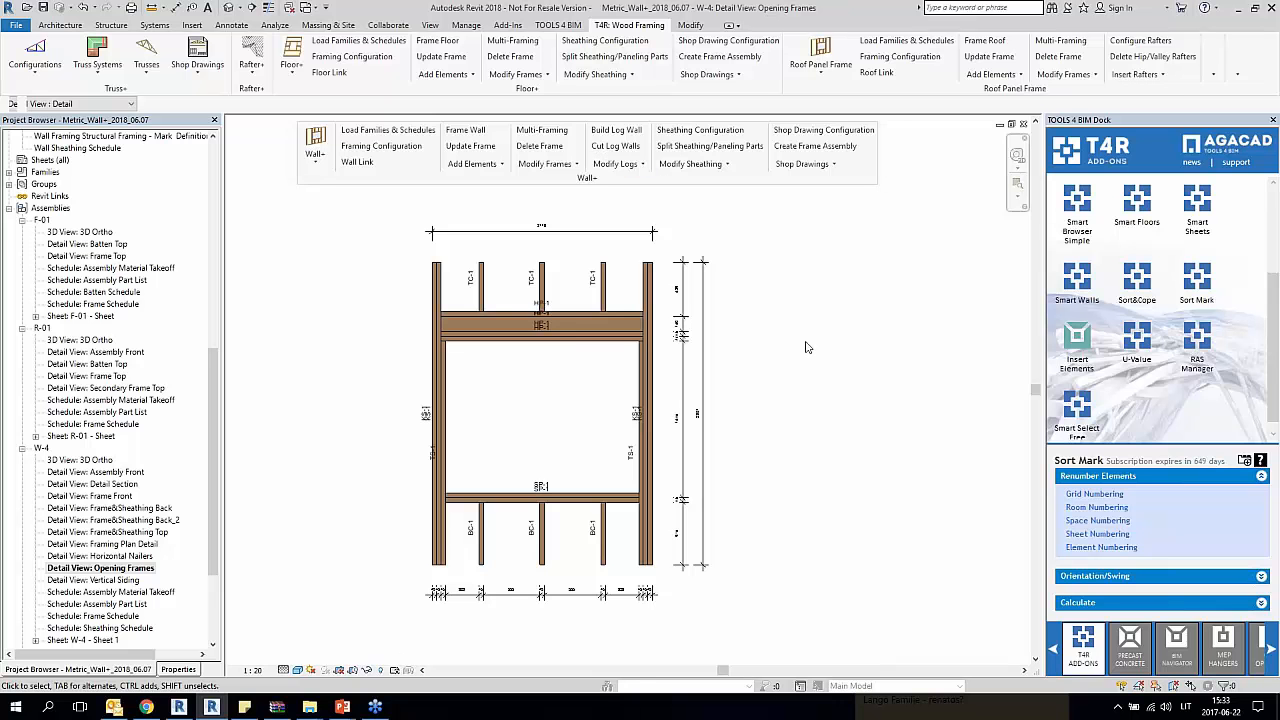
pyautogui.moveTo(808, 347); pyautogui.dragTo(920, 347, button='middle')
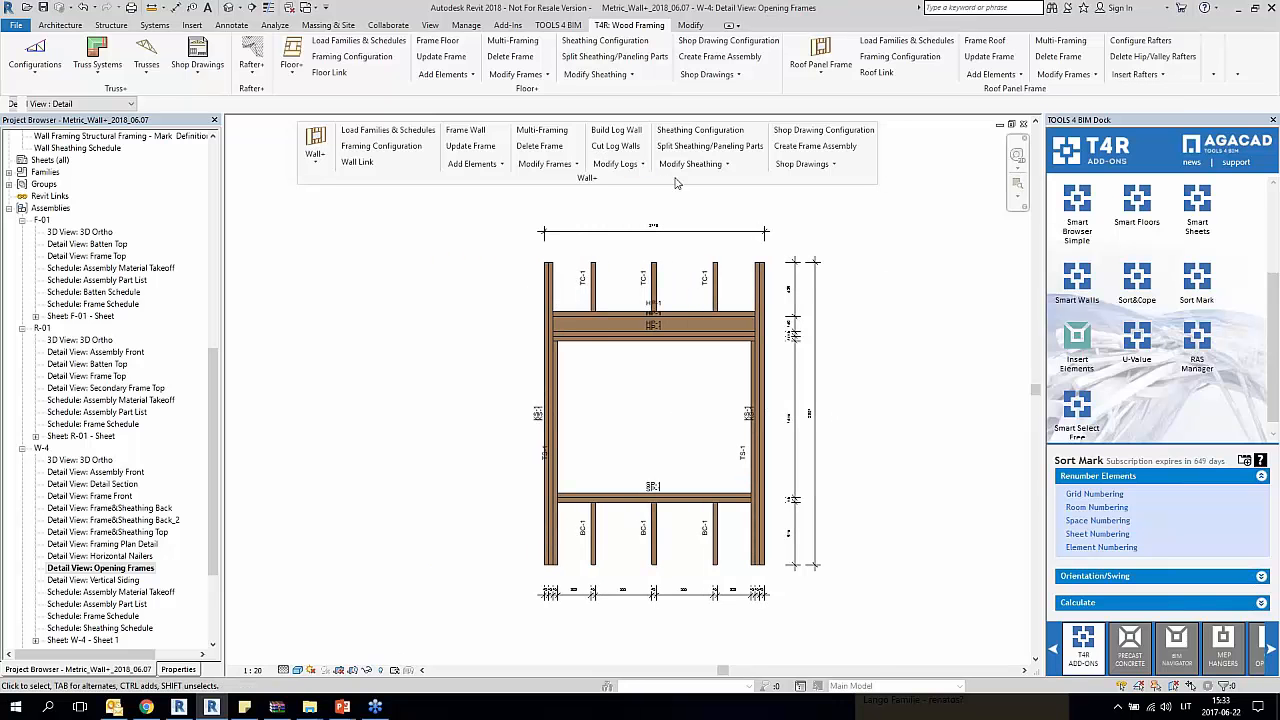
pyautogui.doubleClick(114, 581)
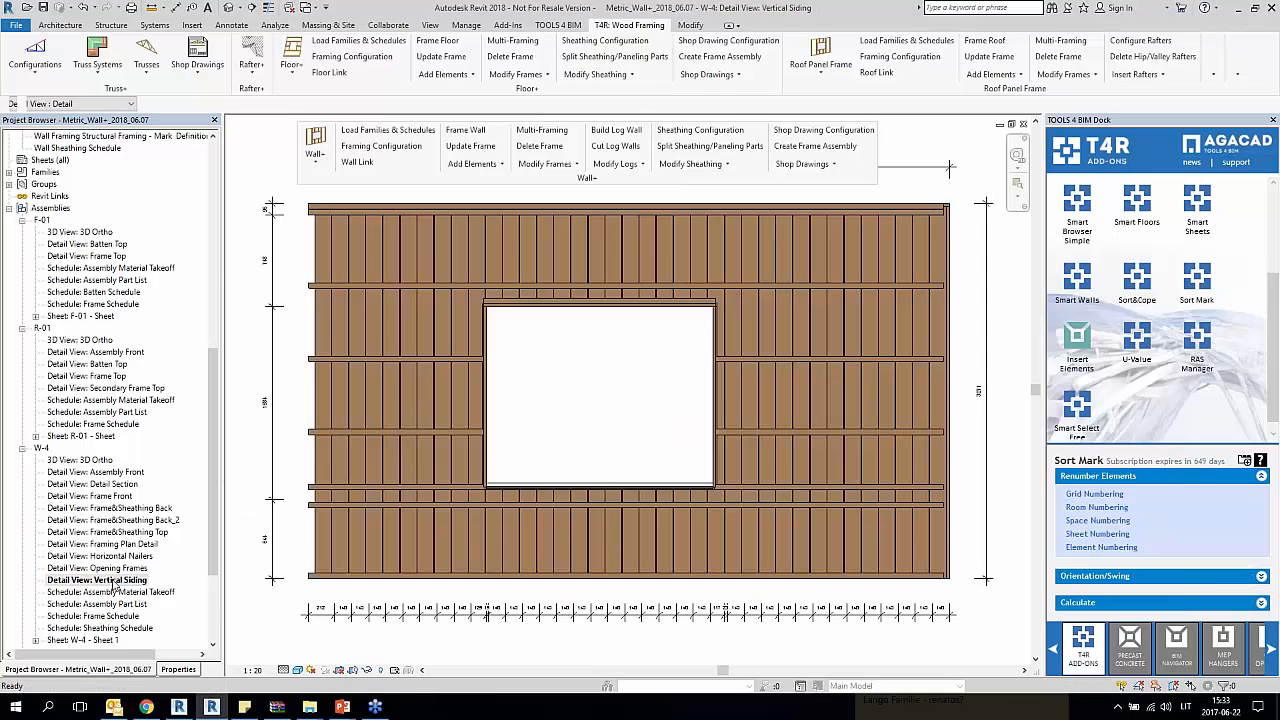
# Step: Review the W-4 Assembly Material Takeoff, Assembly Part List, Frame Schedule and Sheathing Schedule, moving the floating Wall+ tools clear of the tables
pyautogui.doubleClick(114, 592)
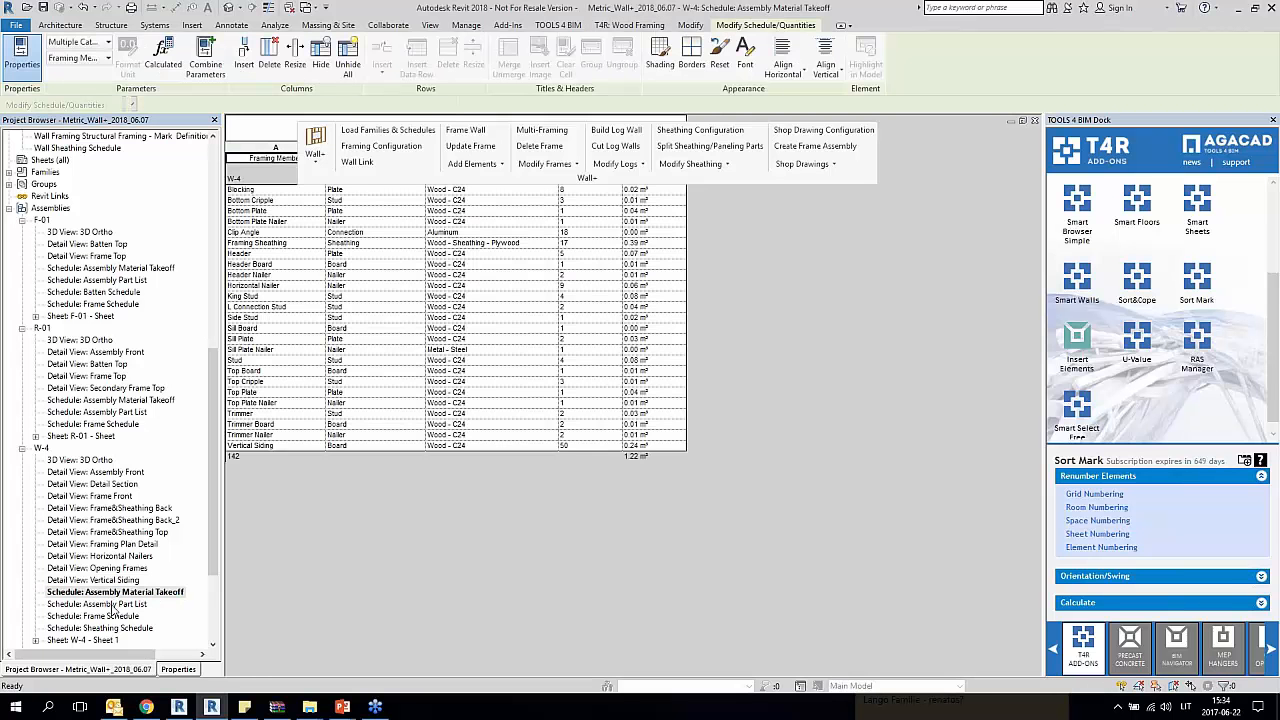
pyautogui.doubleClick(113, 604)
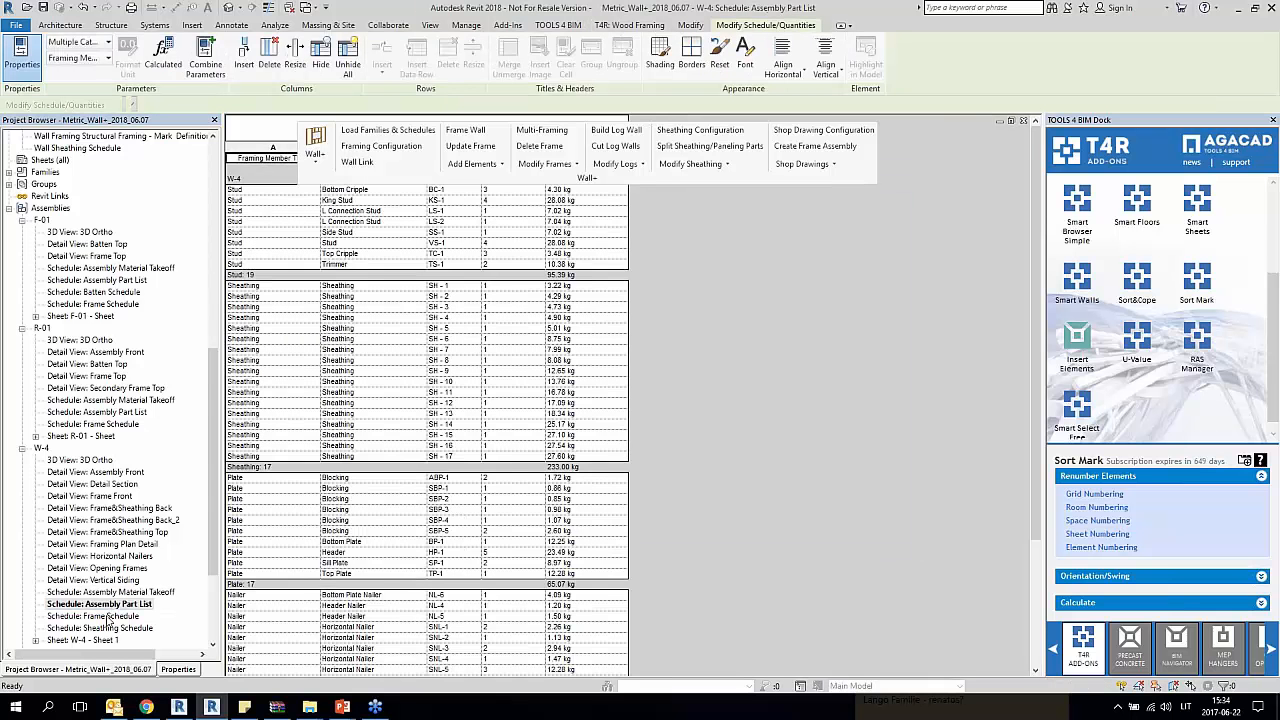
pyautogui.doubleClick(110, 616)
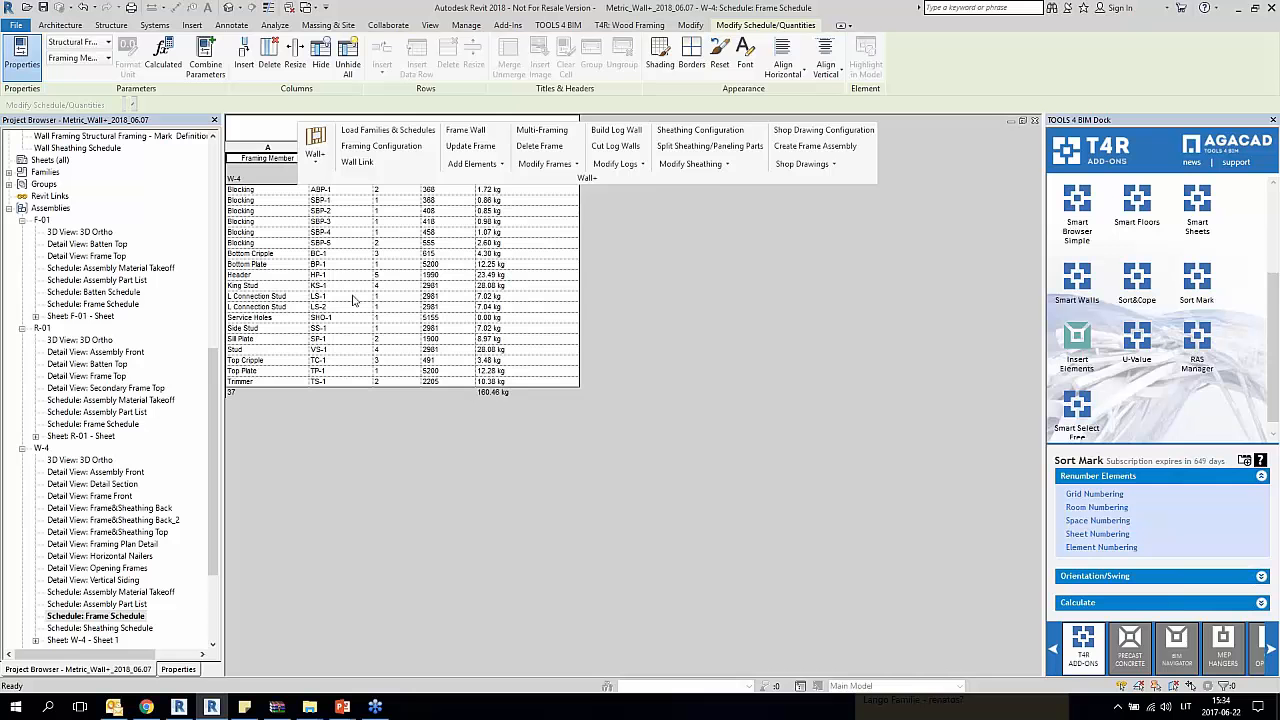
pyautogui.moveTo(328, 179); pyautogui.dragTo(644, 241)
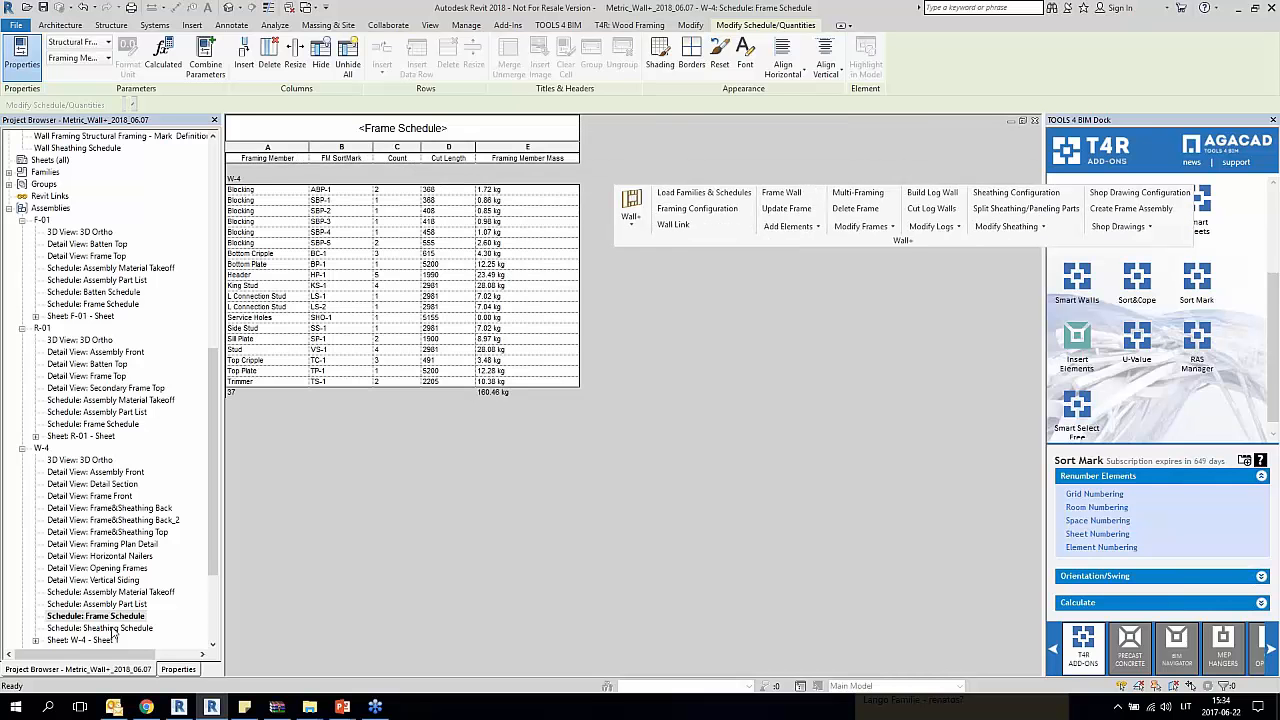
pyautogui.doubleClick(114, 629)
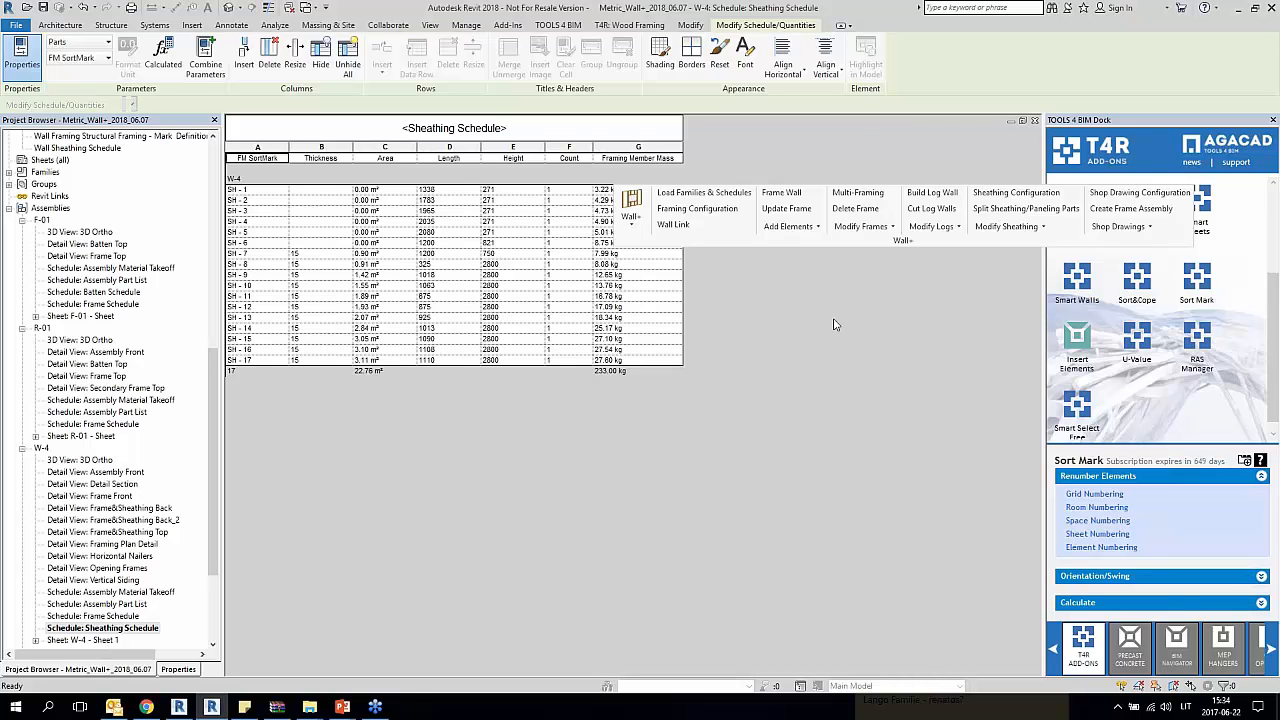
pyautogui.moveTo(873, 245); pyautogui.dragTo(725, 213)
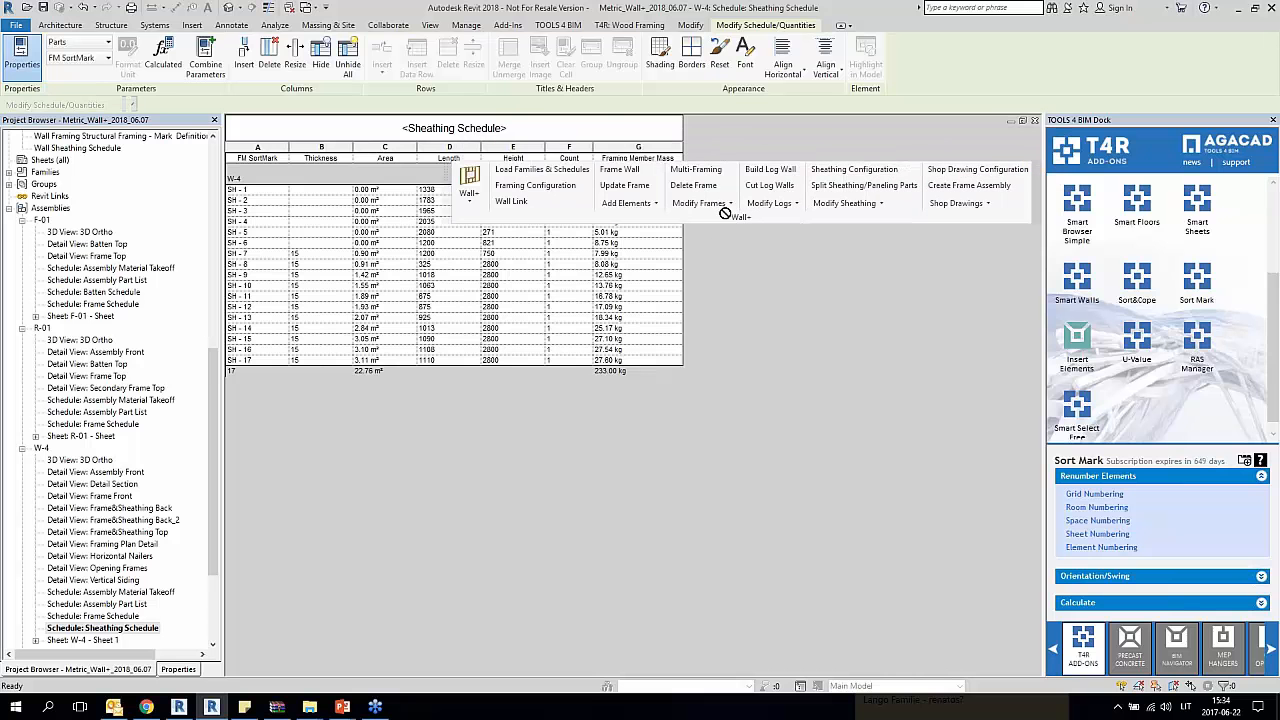
# Step: Open the assembly sheets for W-4, R-01 and W-6 in turn and compare their layouts
pyautogui.doubleClick(68, 643)
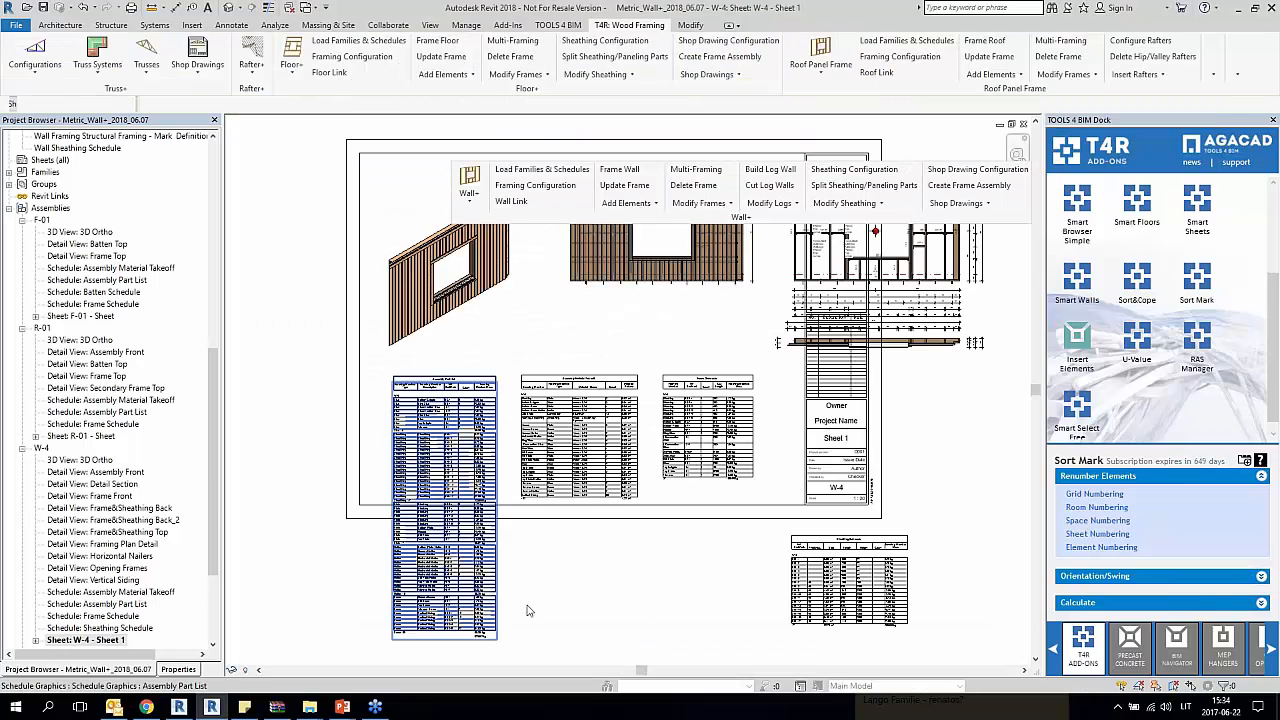
pyautogui.scroll(-2, 598, 592)
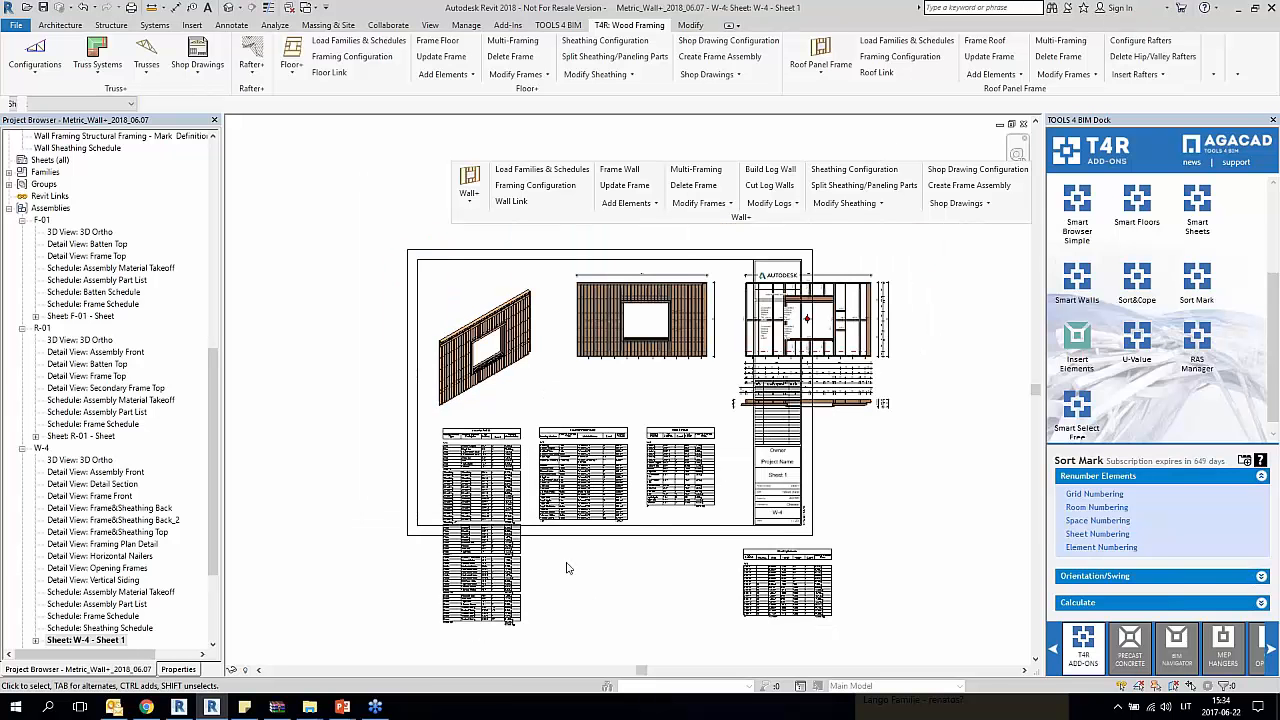
pyautogui.doubleClick(89, 437)
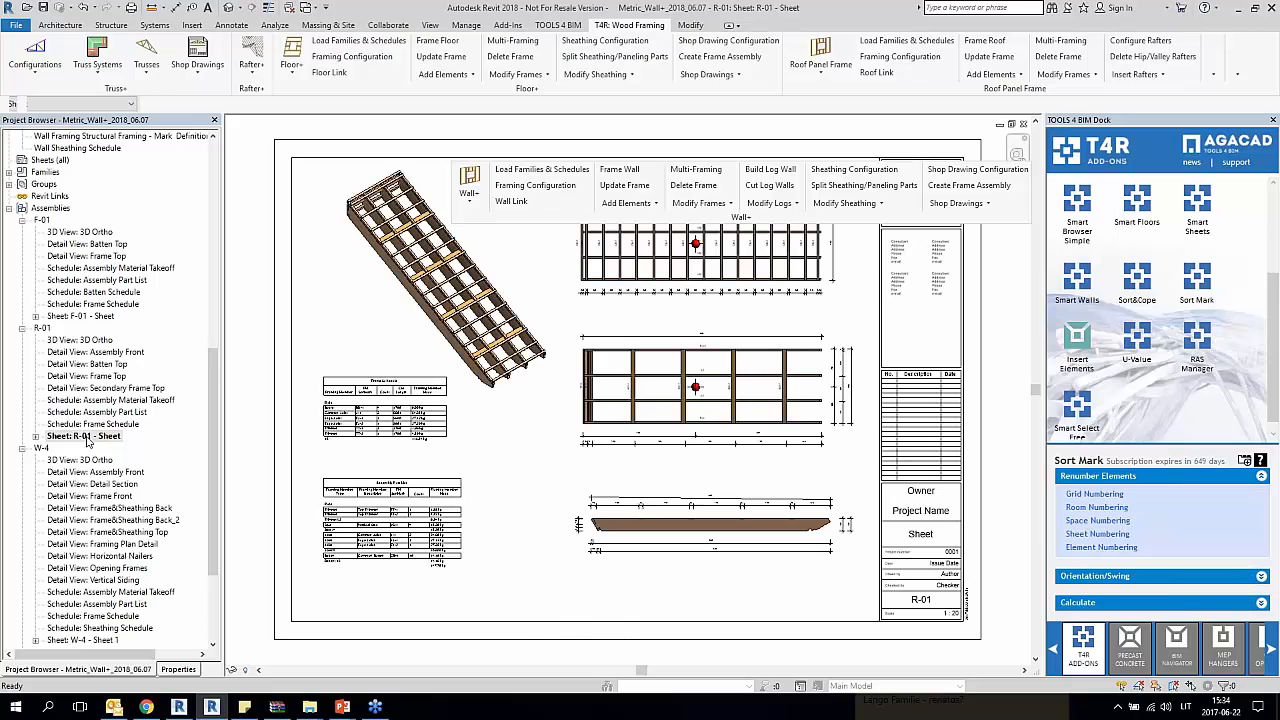
pyautogui.scroll(-3, 118, 524)
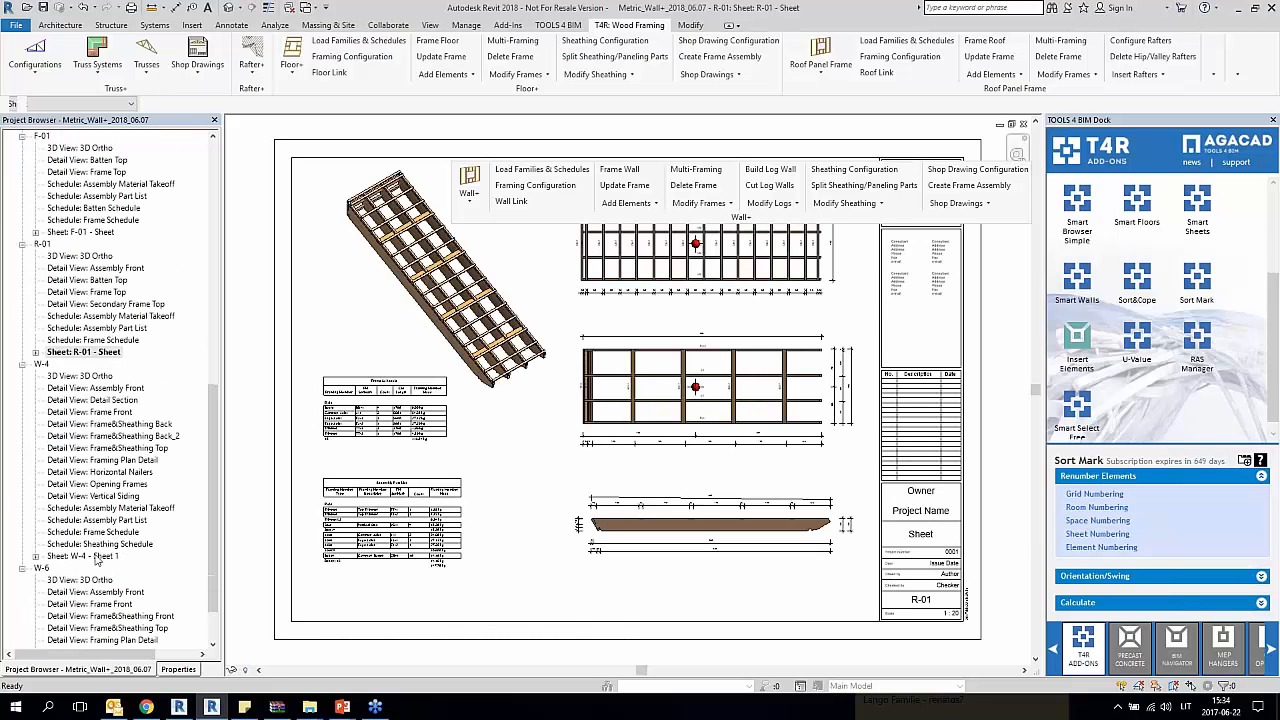
pyautogui.scroll(-2, 97, 578)
pyautogui.doubleClick(103, 641)
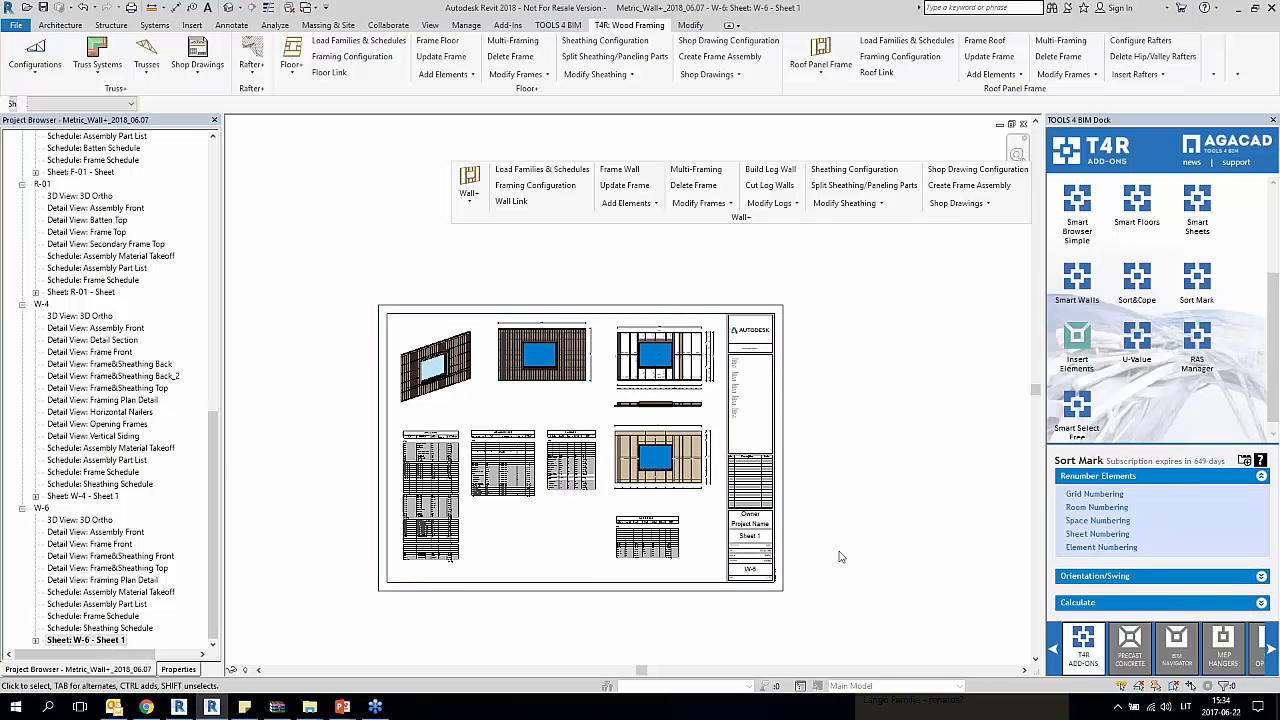
# Step: Return to W-4 Sheet 1 and check the title block's extent against the placed views and schedules
pyautogui.click(95, 497)
pyautogui.doubleClick(95, 497)
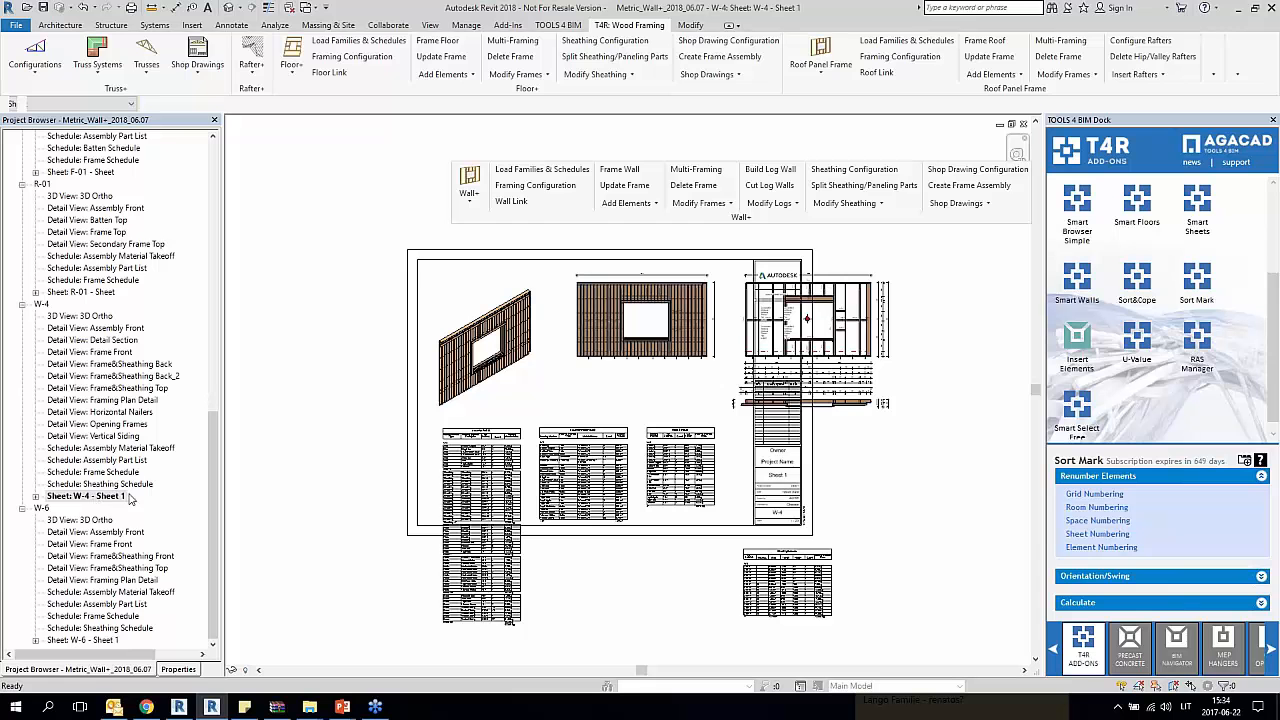
pyautogui.click(808, 498)
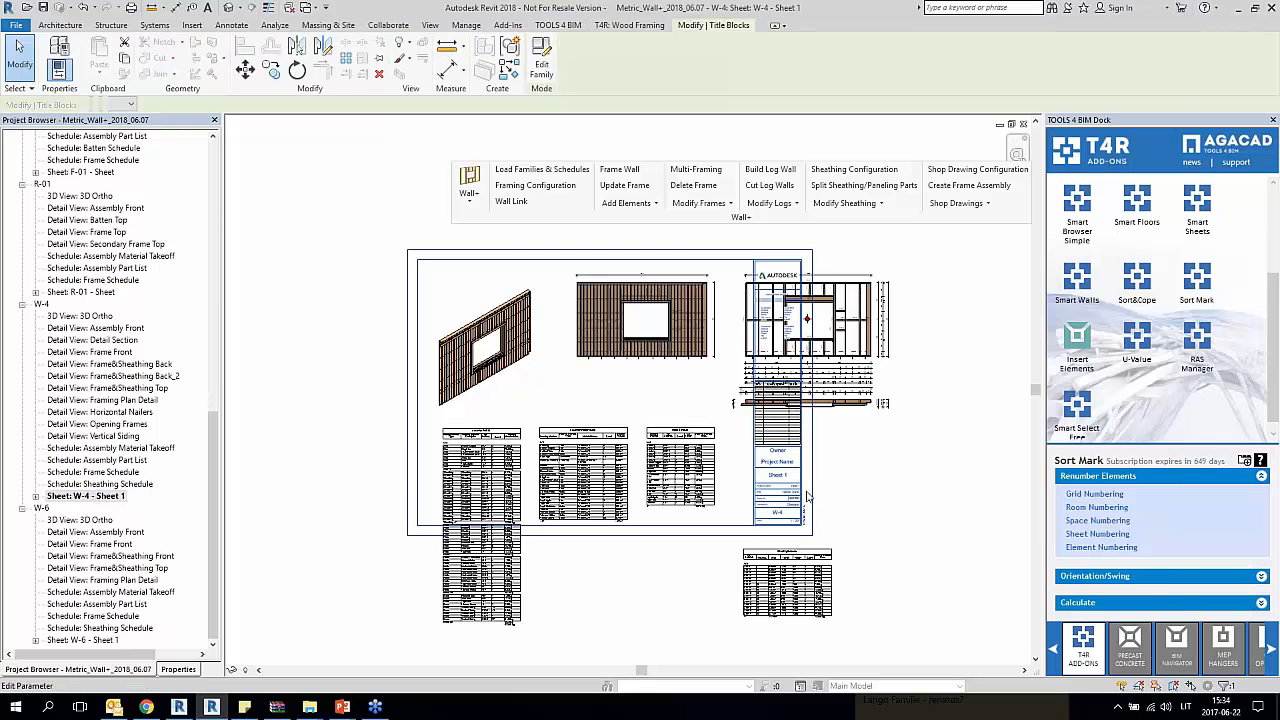
pyautogui.press('Escape')
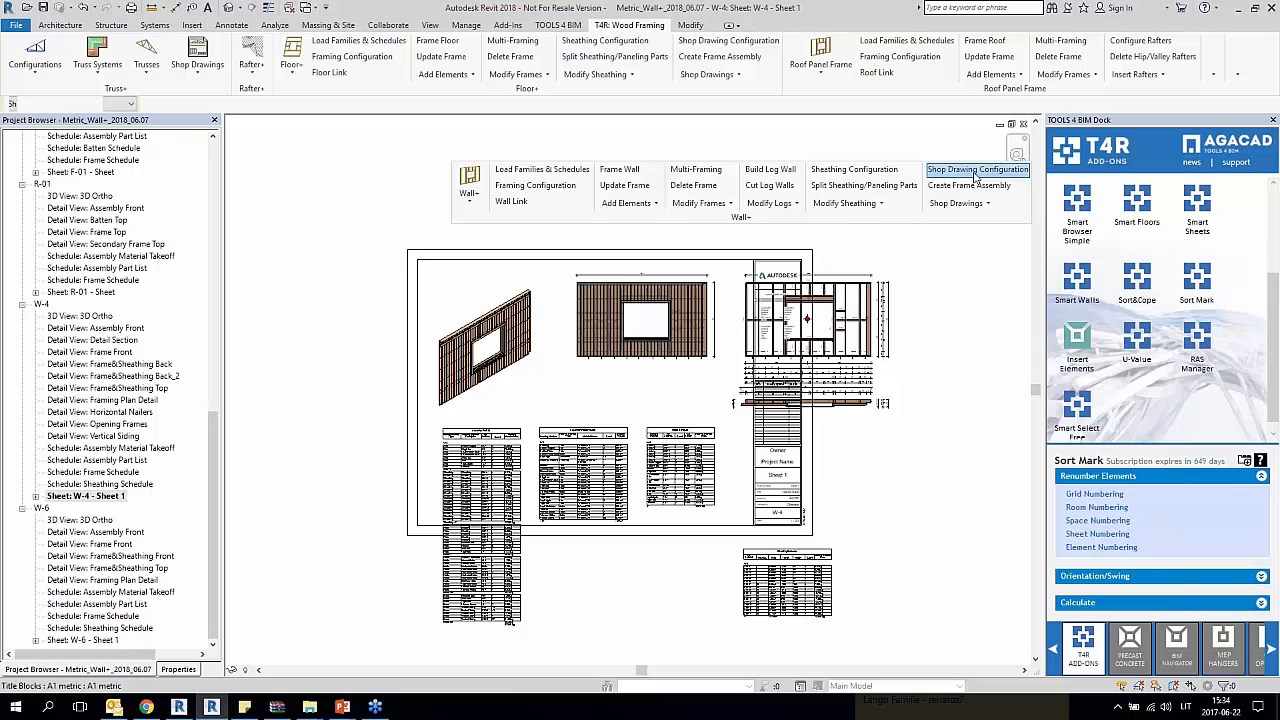
# Step: Try setting the Sheet 1 titleblock to A0 metric in the wall Shop Drawing Configuration, and discard the change
pyautogui.click(975, 174)
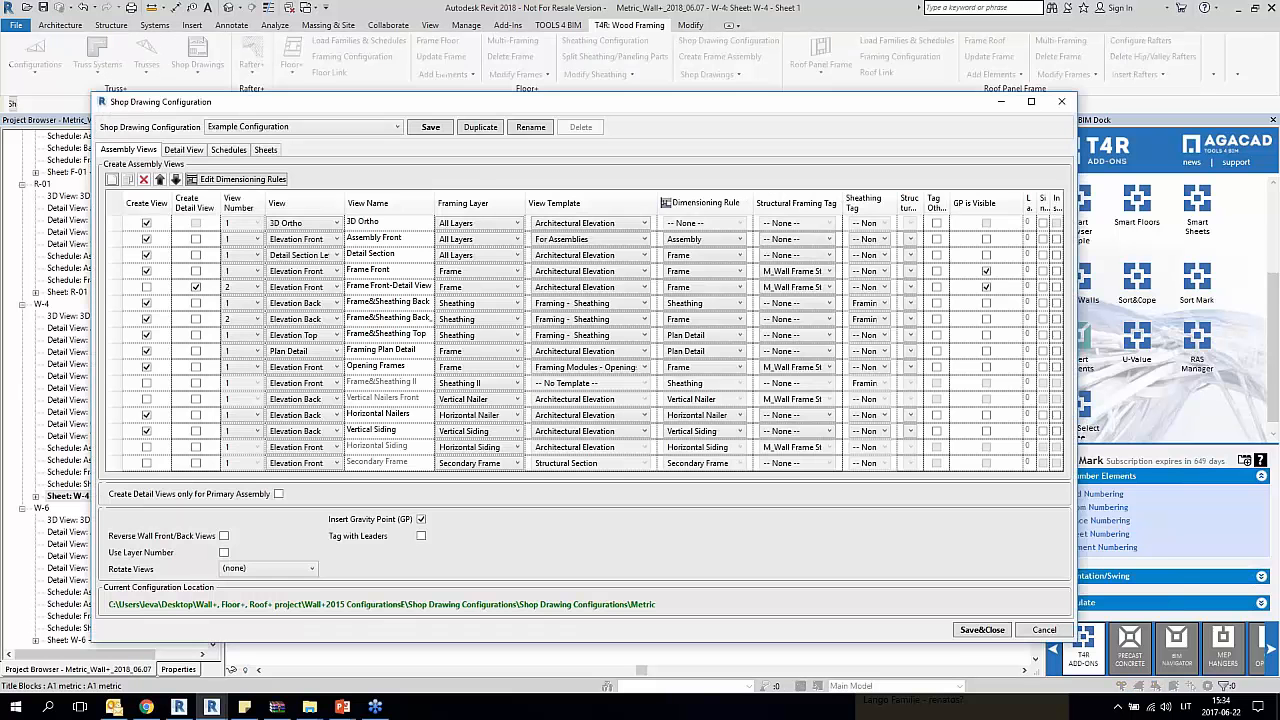
pyautogui.click(268, 150)
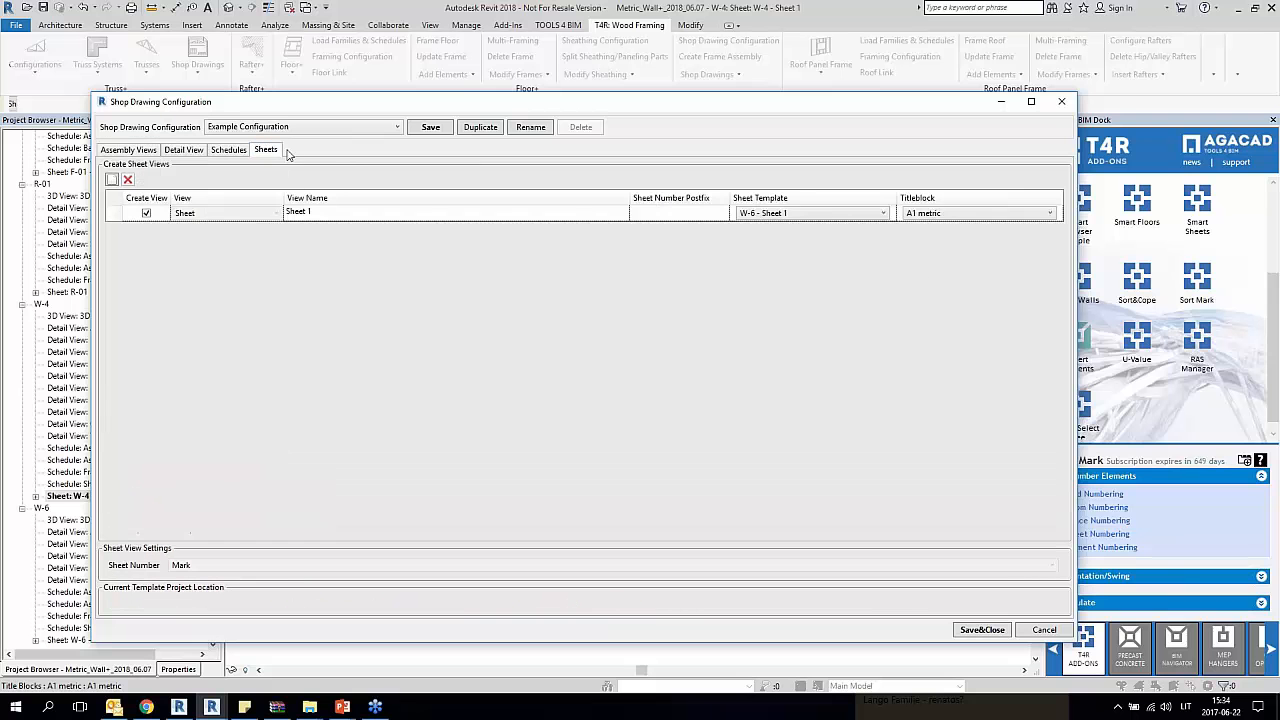
pyautogui.click(966, 214)
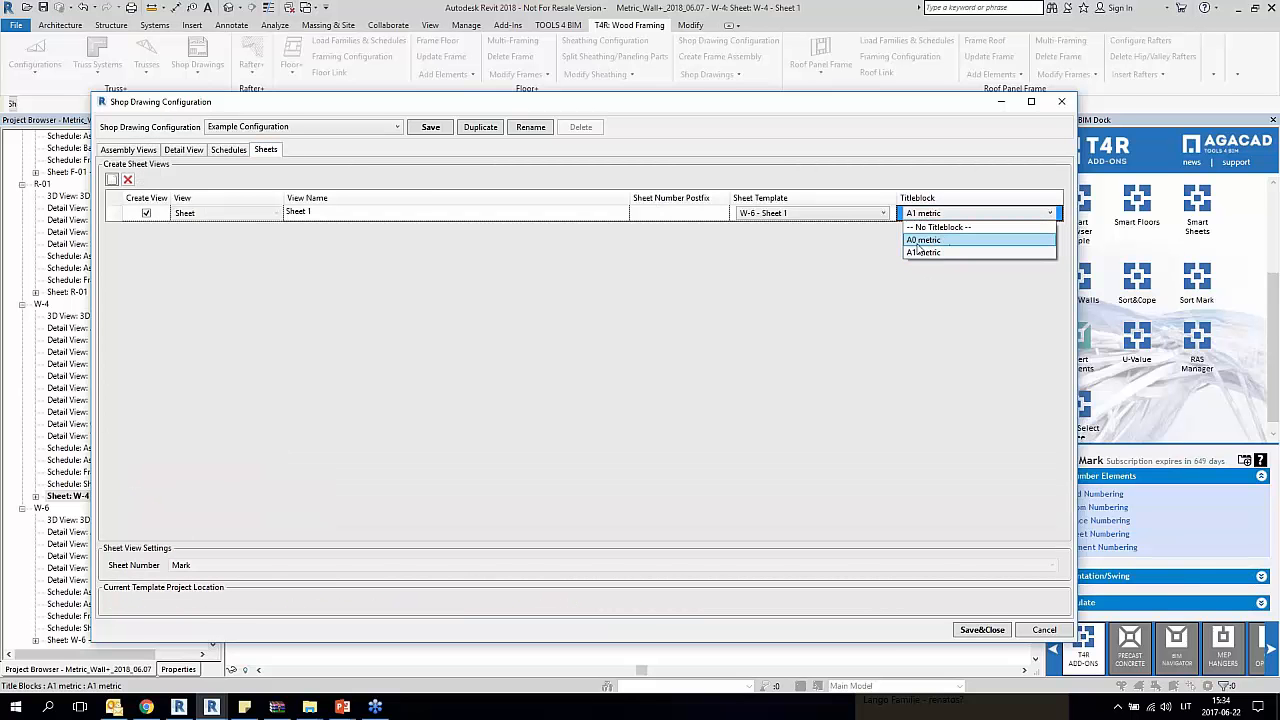
pyautogui.click(948, 241)
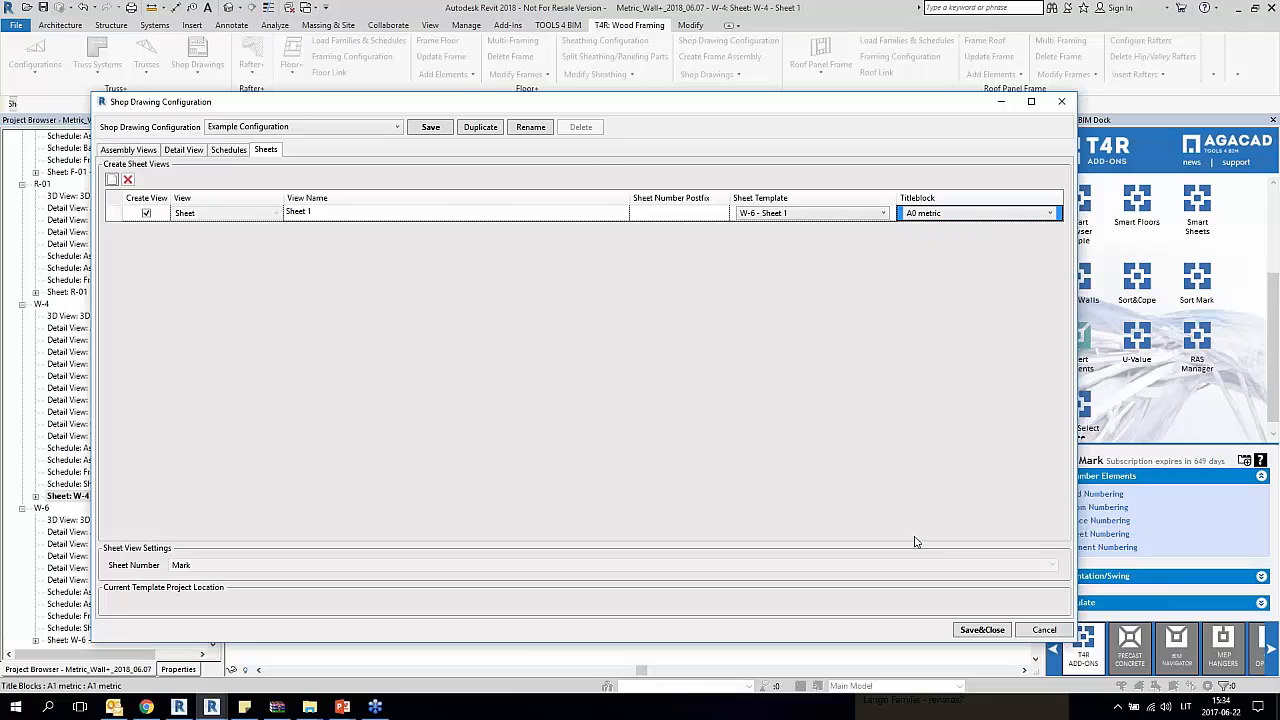
pyautogui.click(1043, 630)
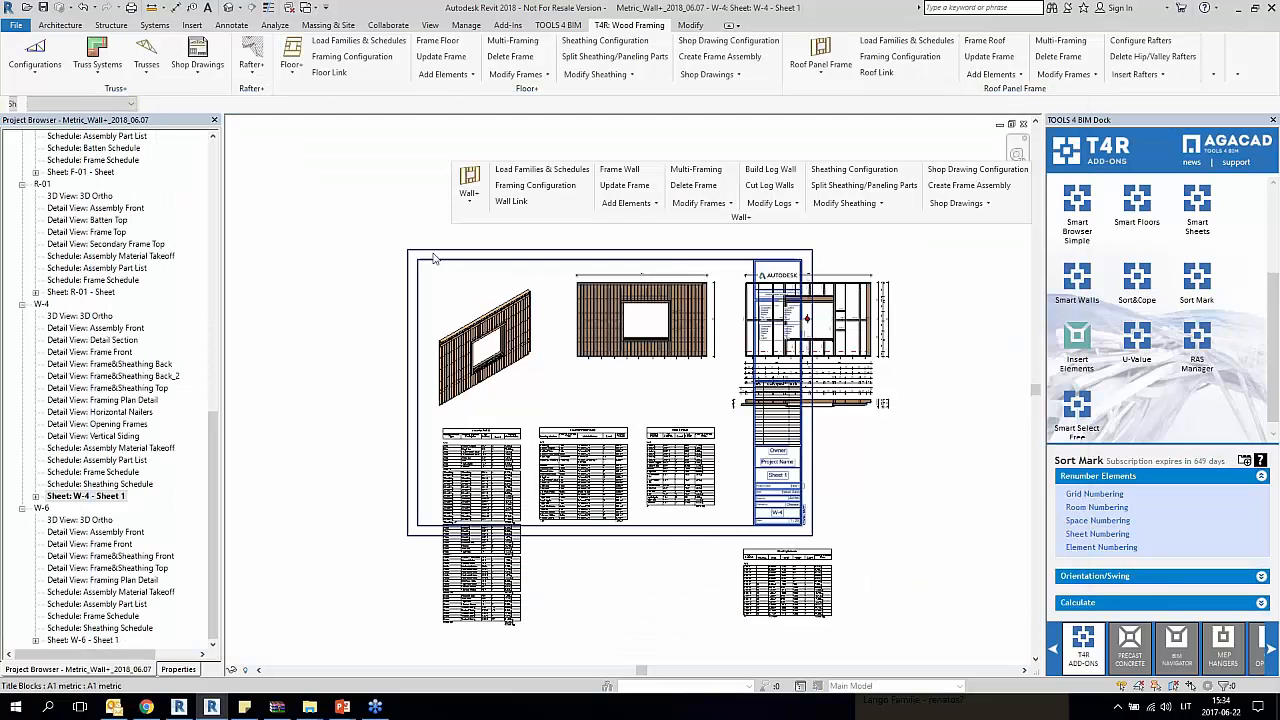
# Step: Change the W-4 sheet's title block to A0 metric and move it down so it encloses all views and schedules
pyautogui.click(178, 669)
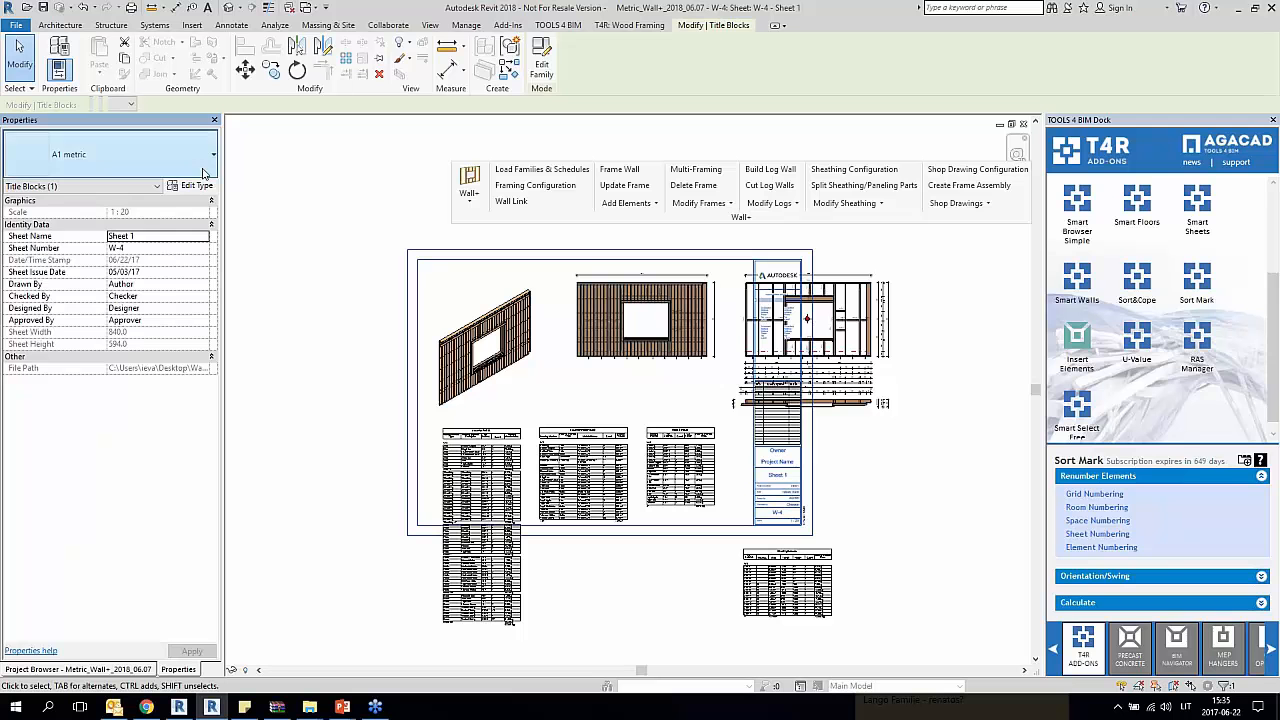
pyautogui.click(110, 154)
pyautogui.click(65, 220)
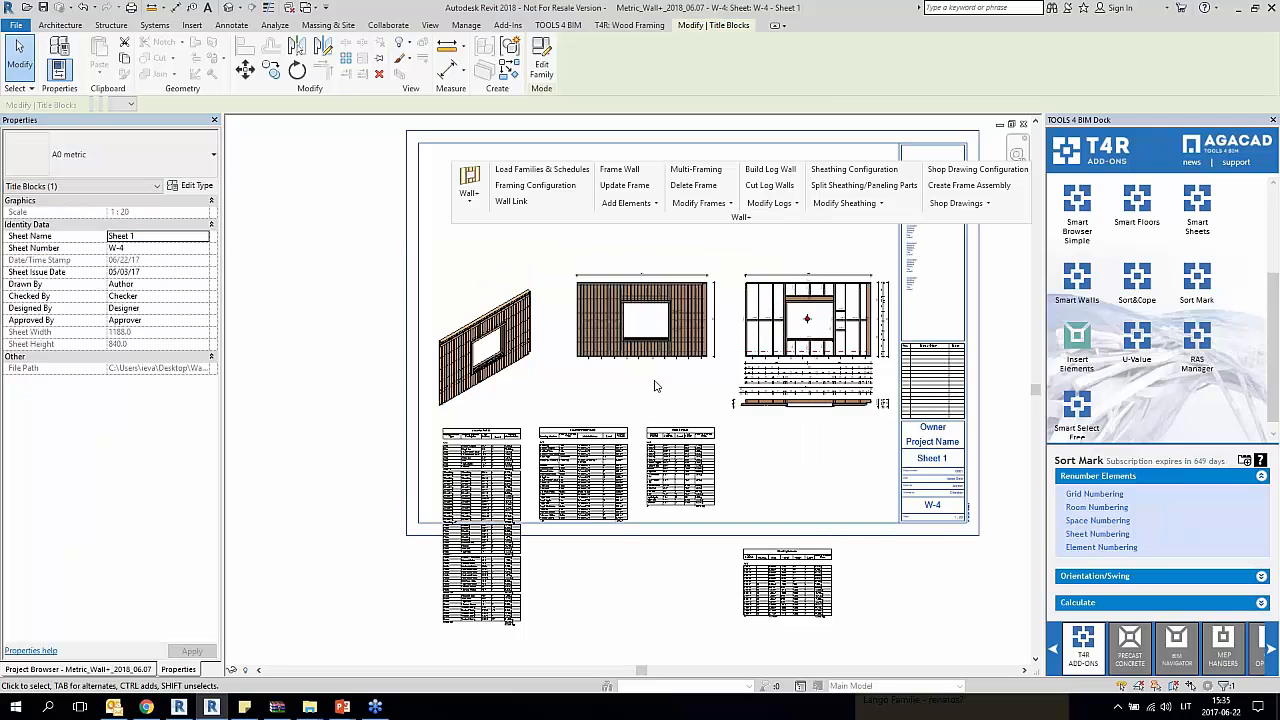
pyautogui.moveTo(425, 124); pyautogui.dragTo(424, 246)
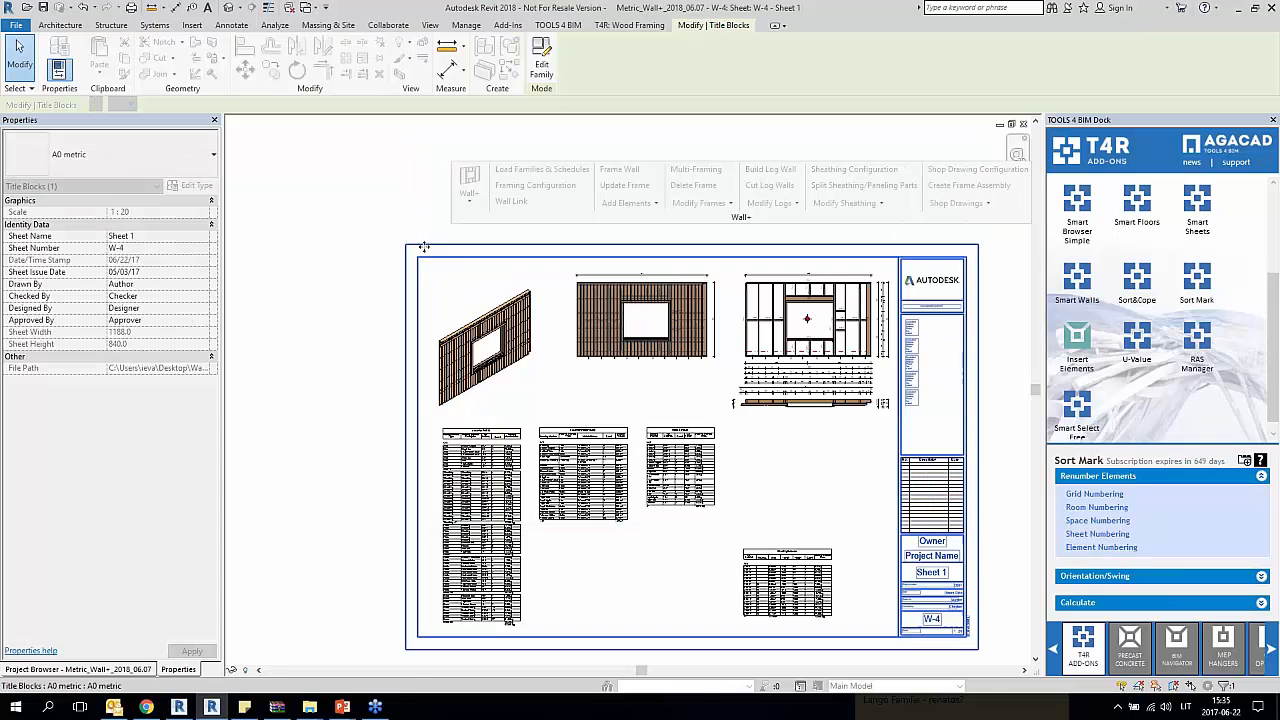
pyautogui.click(800, 428)
pyautogui.scroll(-2, 592, 420)
pyautogui.moveTo(592, 420); pyautogui.dragTo(579, 344, button='middle')
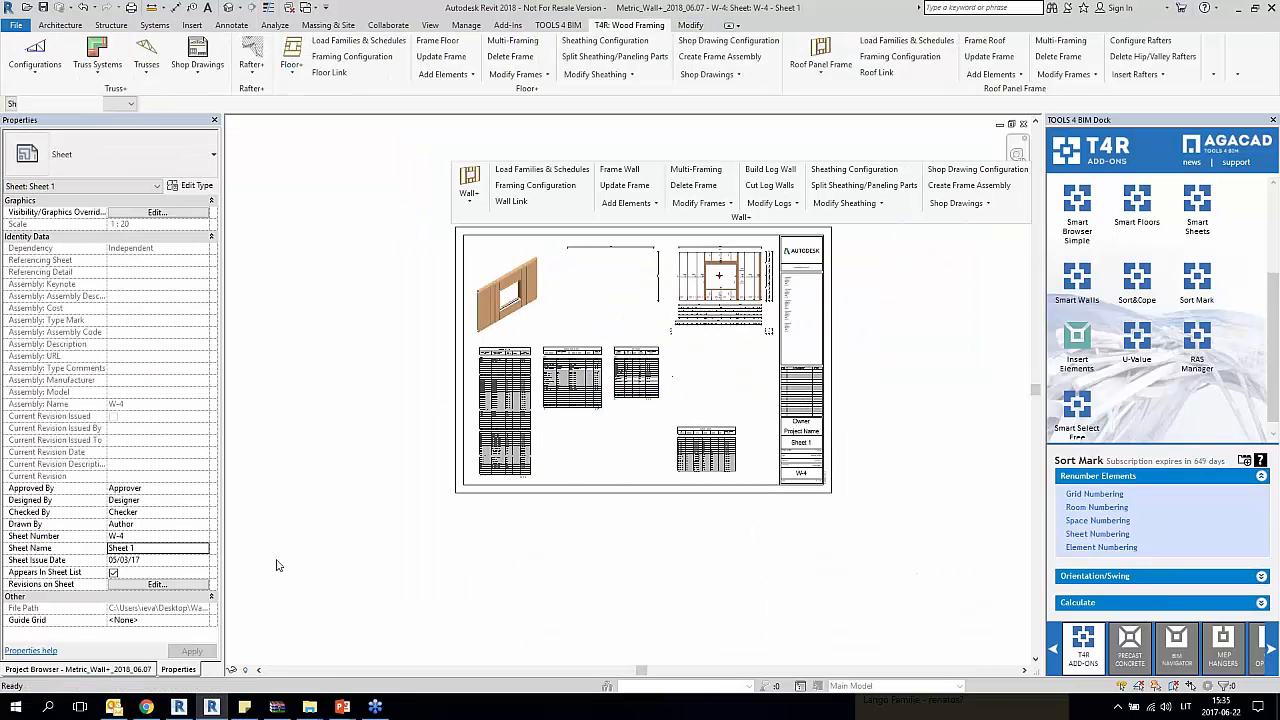
# Step: Open W-6 Sheet 1 and examine its title block size and the arrangement of its views and schedules
pyautogui.click(147, 665)
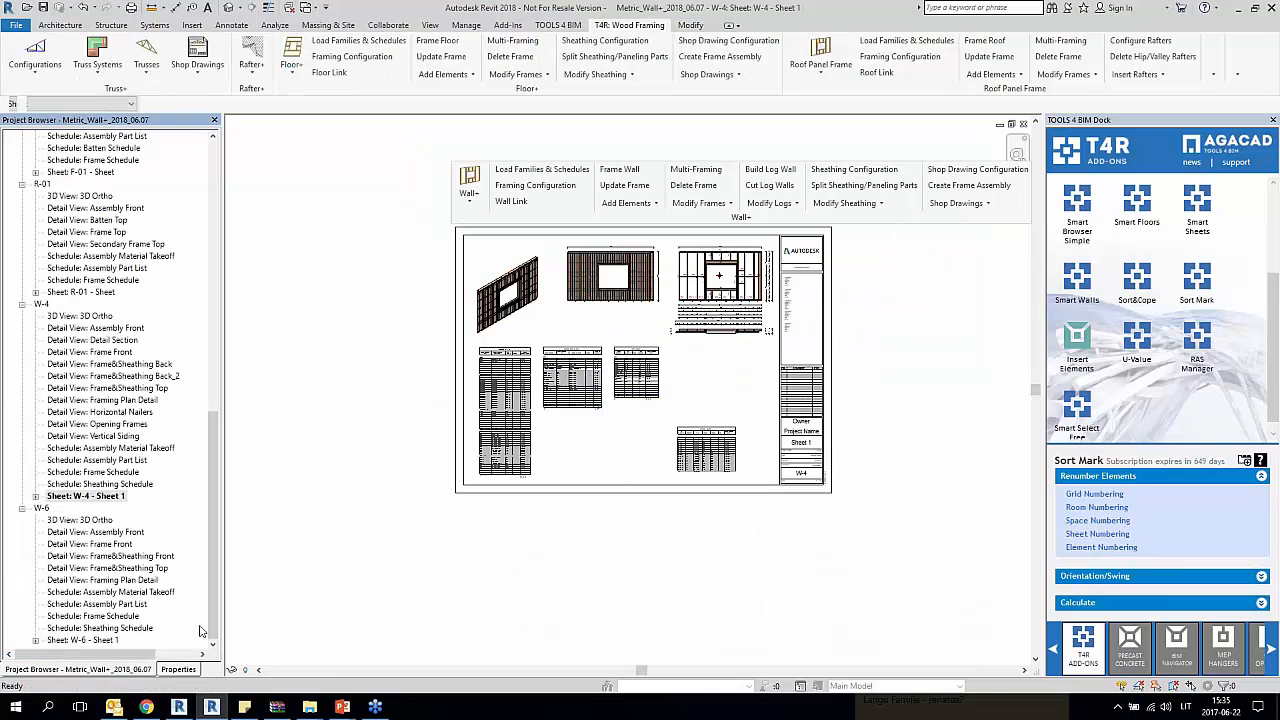
pyautogui.doubleClick(85, 640)
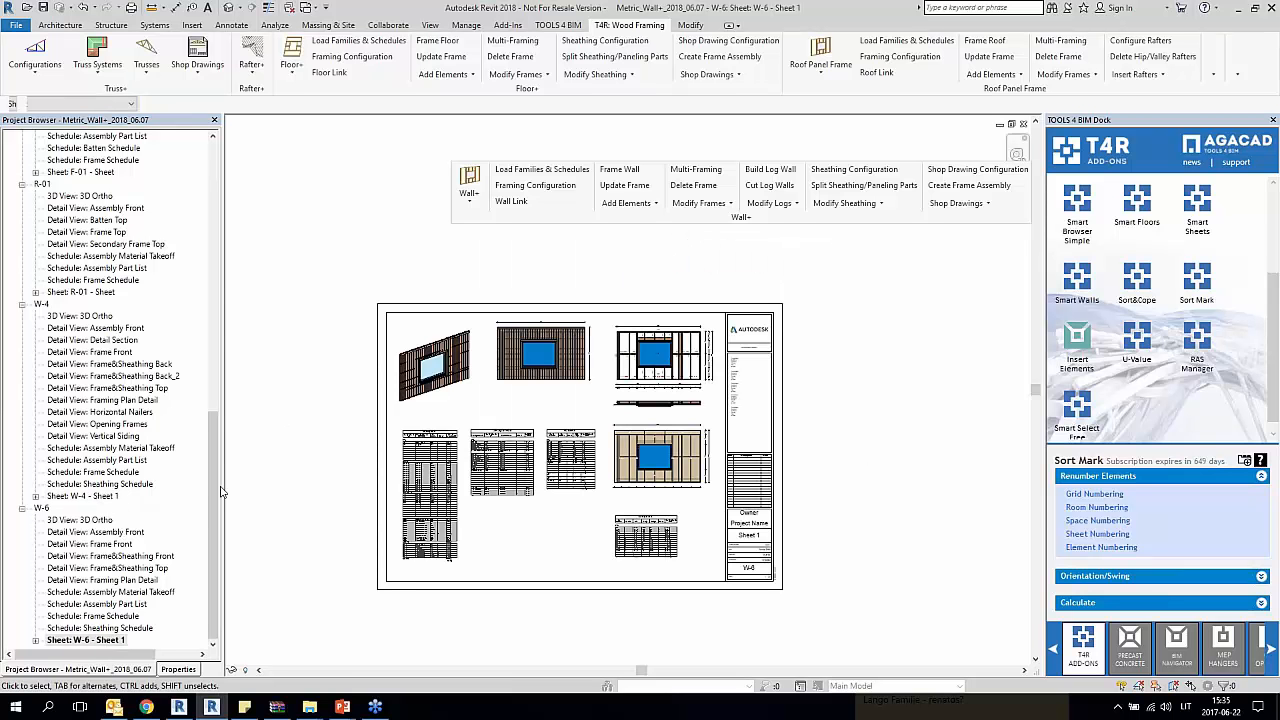
pyautogui.click(724, 584)
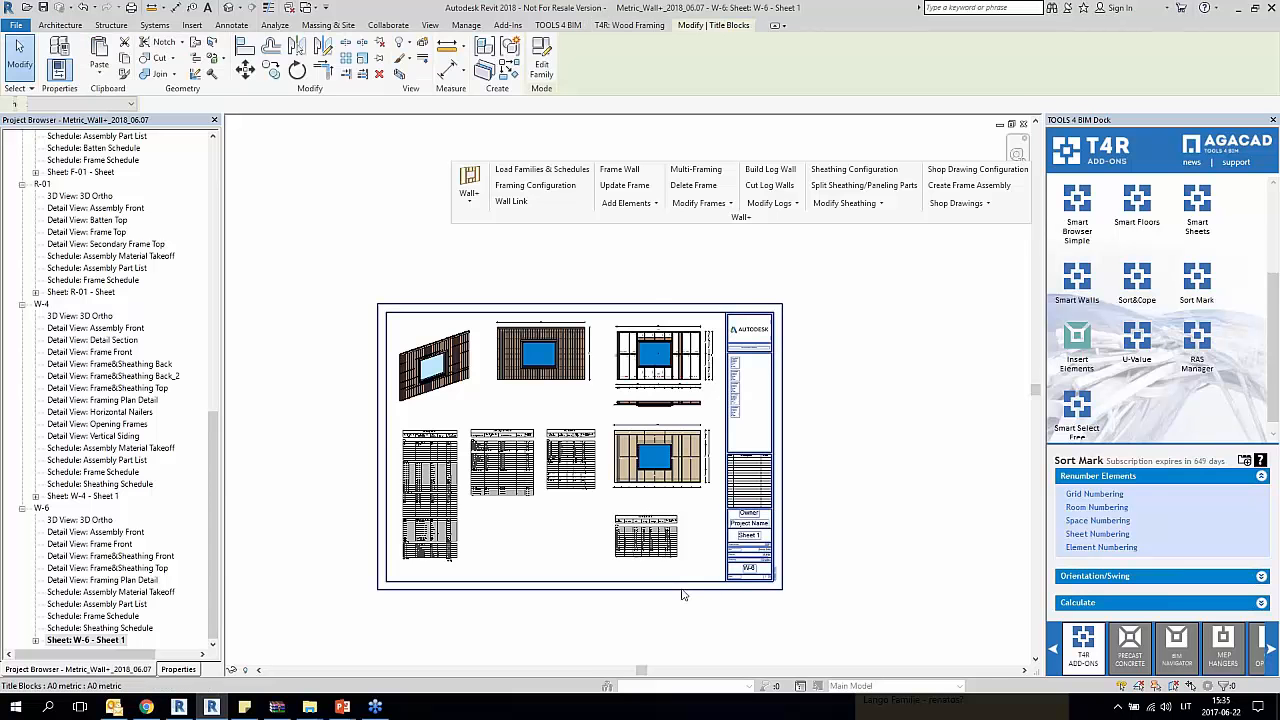
pyautogui.click(546, 549)
pyautogui.scroll(3, 547, 546)
pyautogui.scroll(-2, 546, 546)
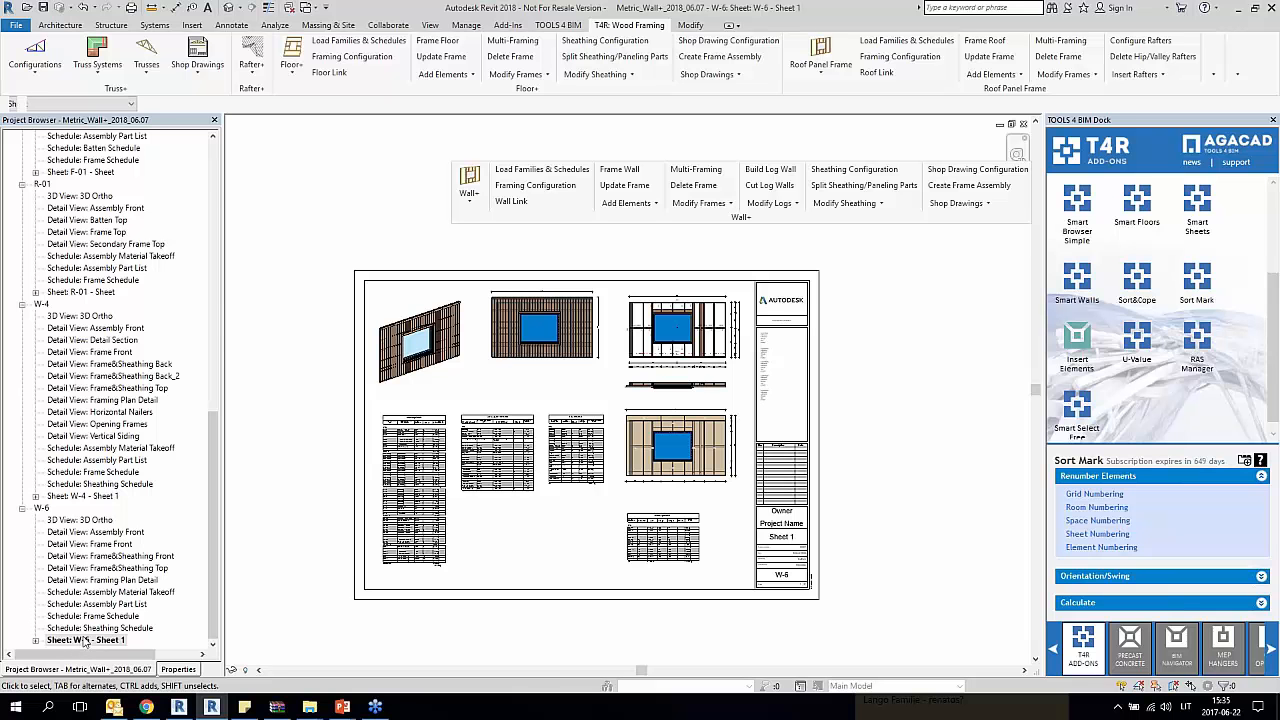
# Step: Open W-4 Sheet 1 and examine its frame elevation, dimension strings, plan detail and sheathing views
pyautogui.doubleClick(100, 497)
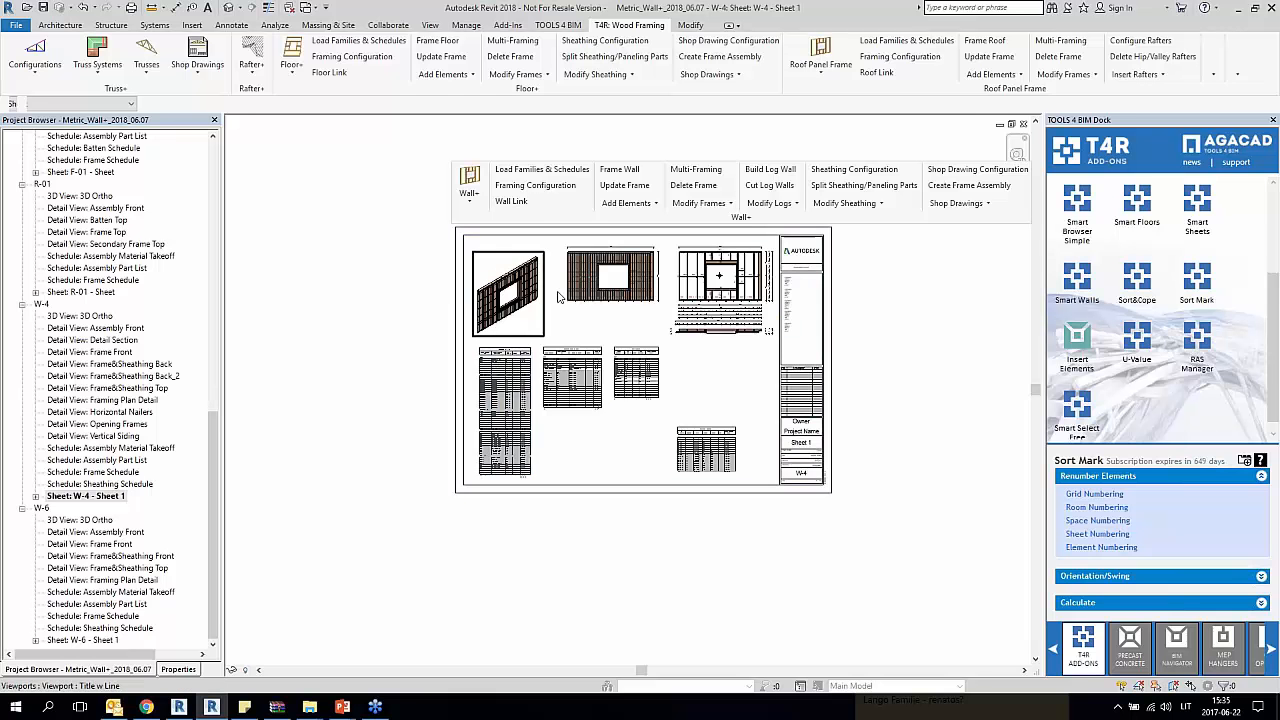
pyautogui.scroll(1, 737, 316)
pyautogui.scroll(7, 737, 316)
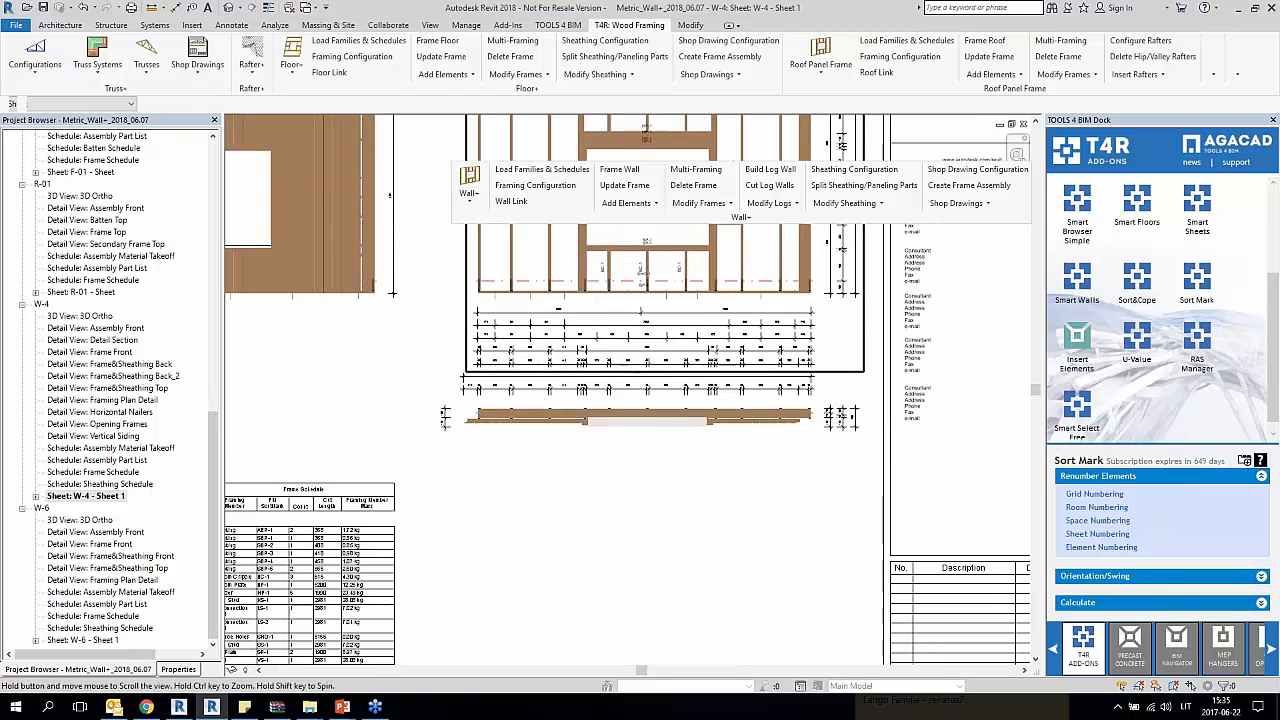
pyautogui.moveTo(641, 290); pyautogui.dragTo(743, 360, button='middle')
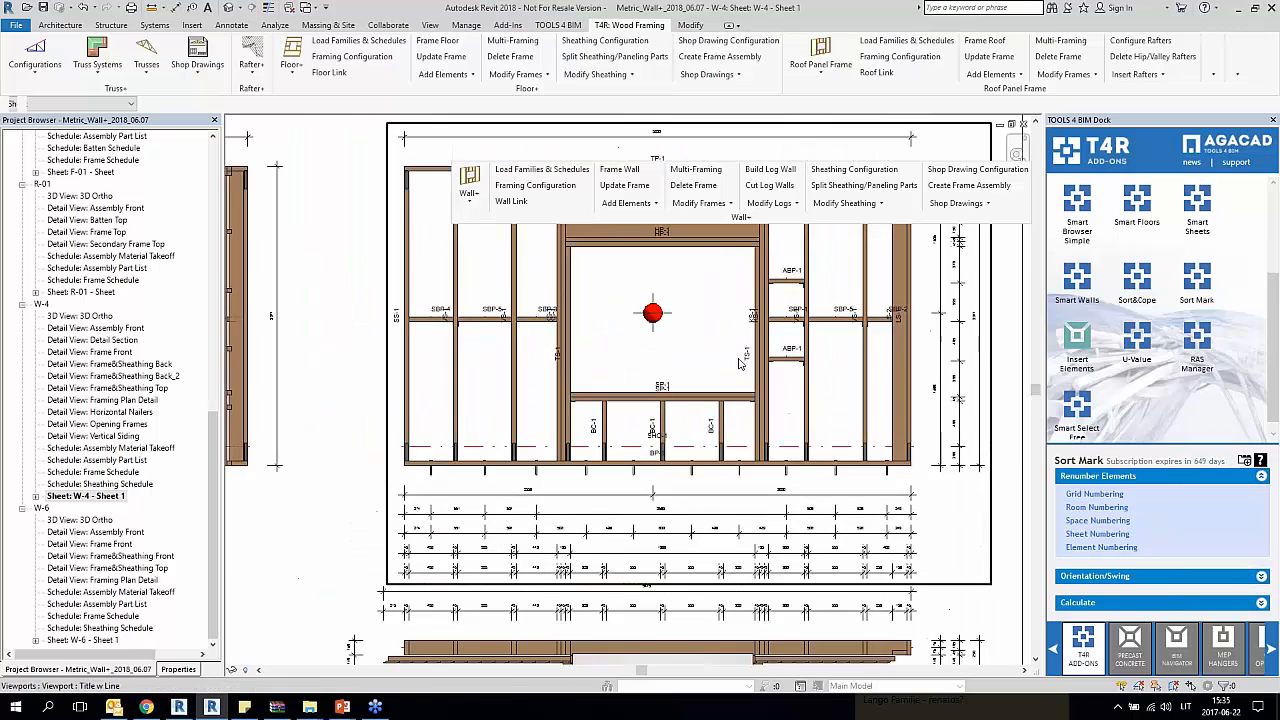
pyautogui.scroll(-1, 741, 363)
pyautogui.scroll(-2, 741, 363)
pyautogui.moveTo(530, 373); pyautogui.dragTo(871, 426, button='middle')
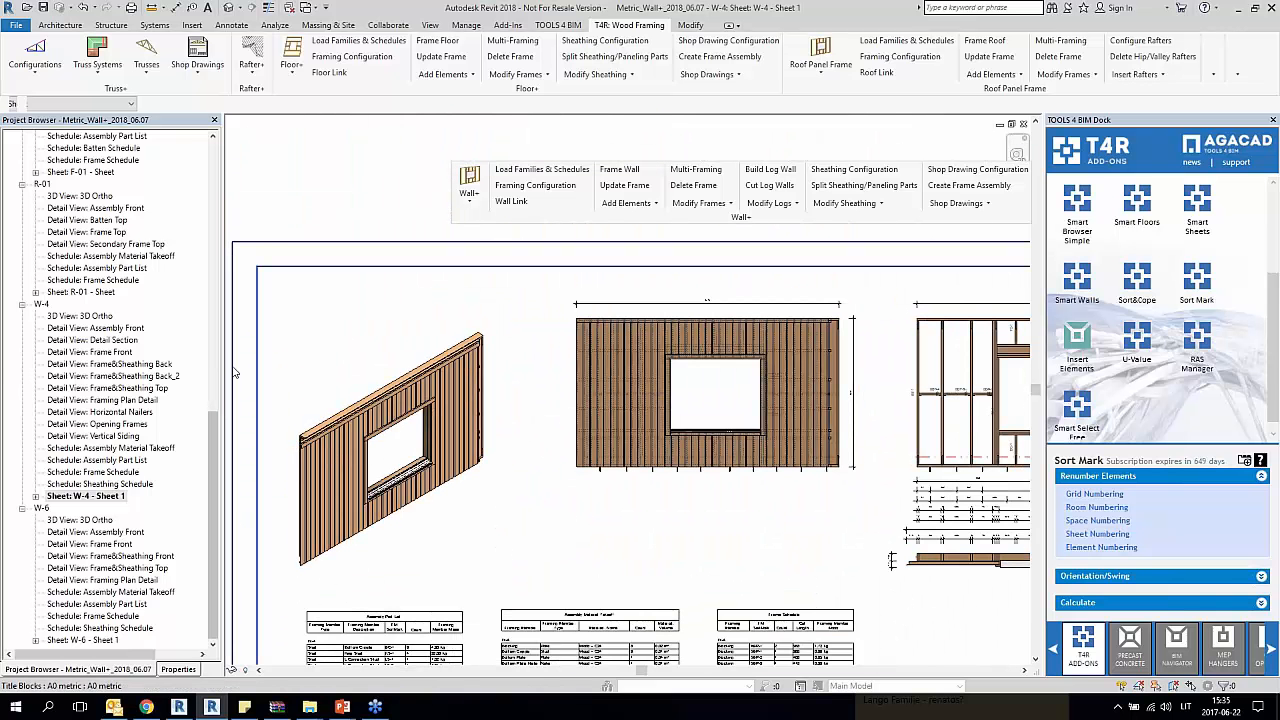
# Step: Open the W-4 Frame Front detail view and turn off the Walls category in its Architectural Elevation view template
pyautogui.moveTo(217, 463); pyautogui.dragTo(217, 245)
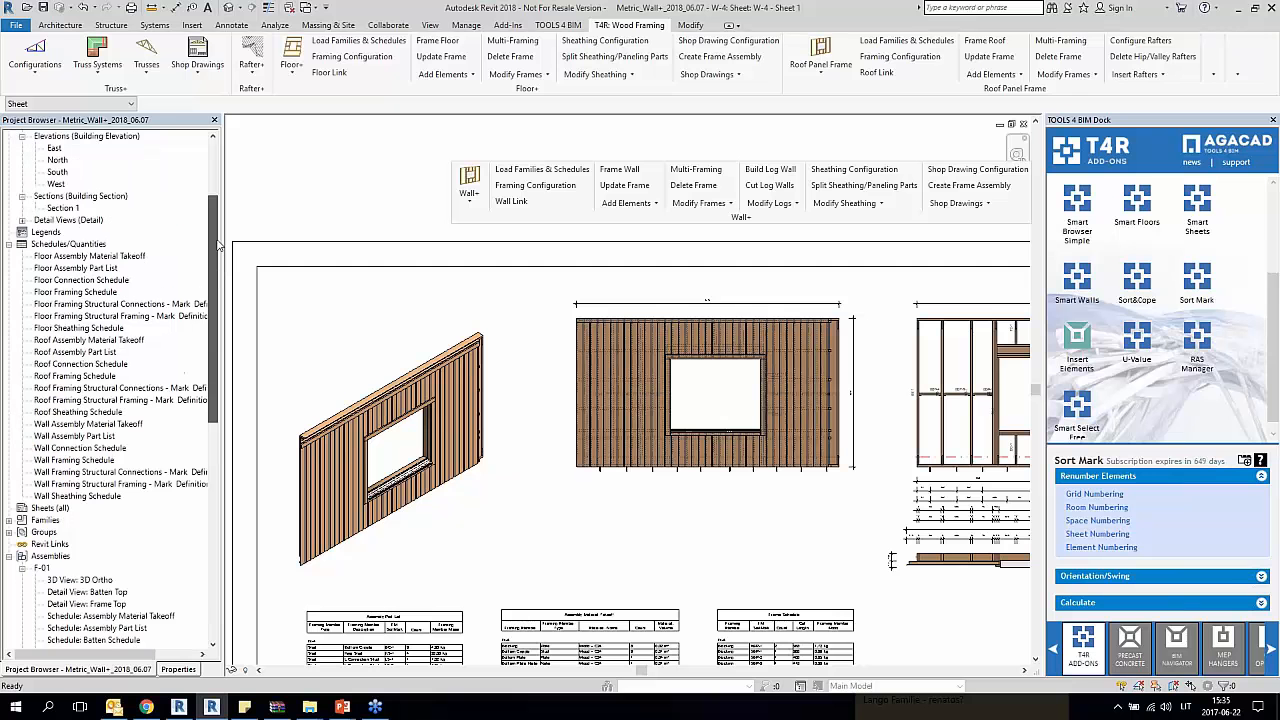
pyautogui.click(22, 220)
pyautogui.doubleClick(98, 232)
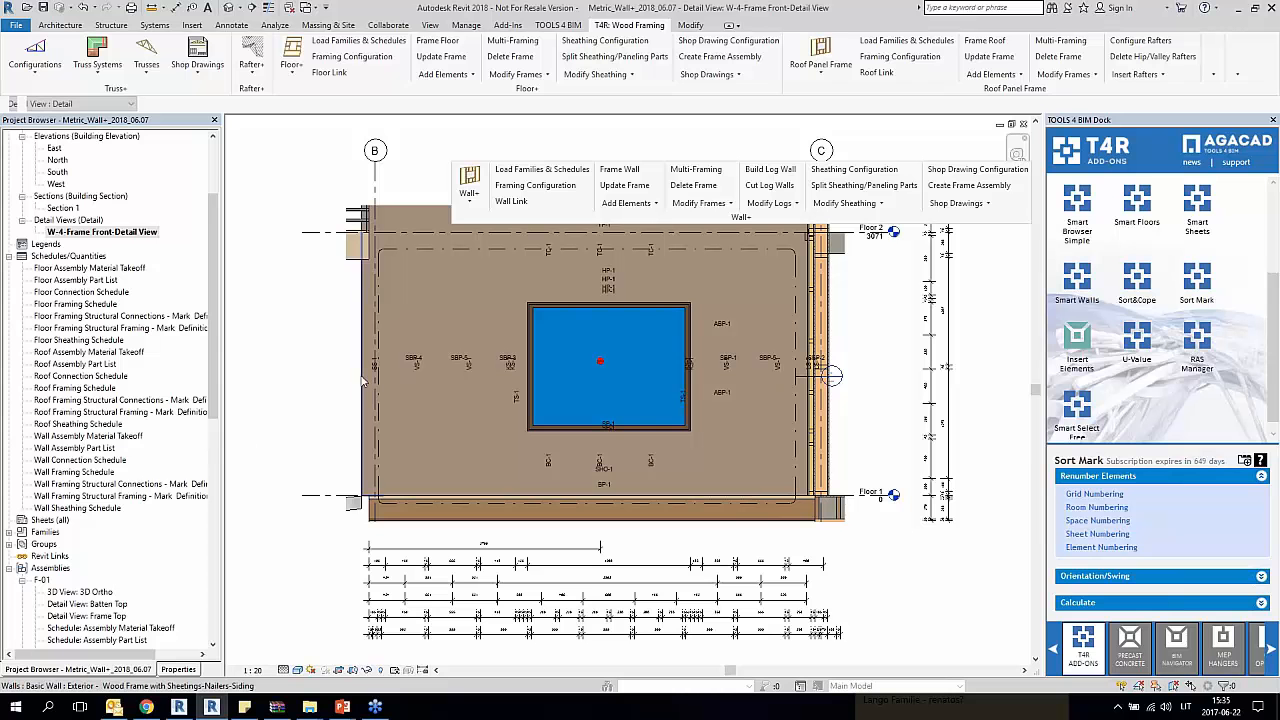
pyautogui.click(172, 669)
pyautogui.click(147, 477)
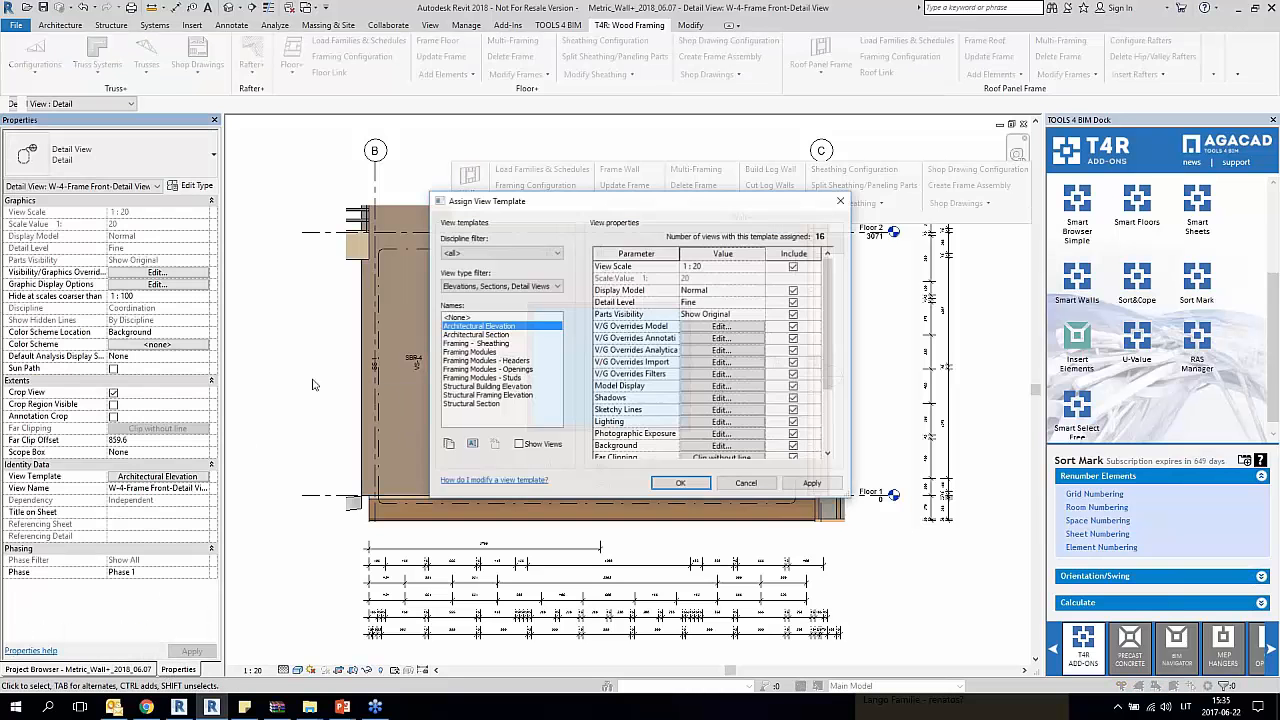
pyautogui.click(720, 326)
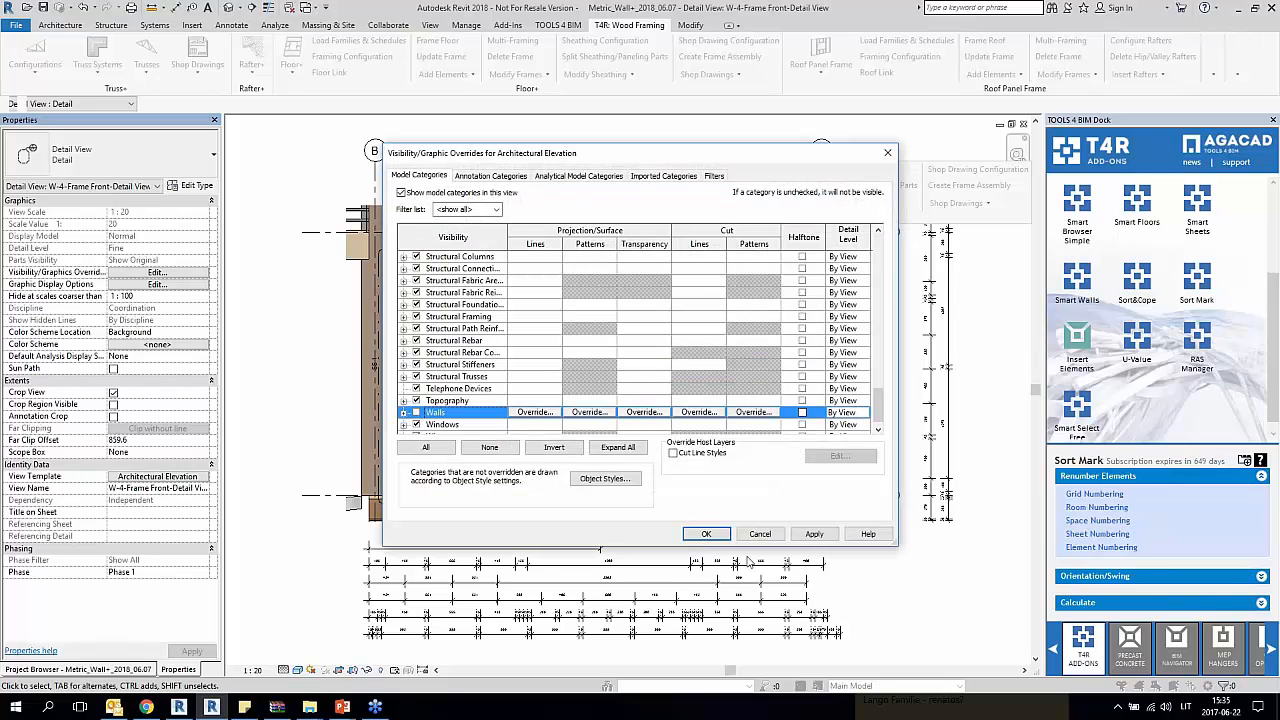
pyautogui.click(706, 533)
pyautogui.click(680, 484)
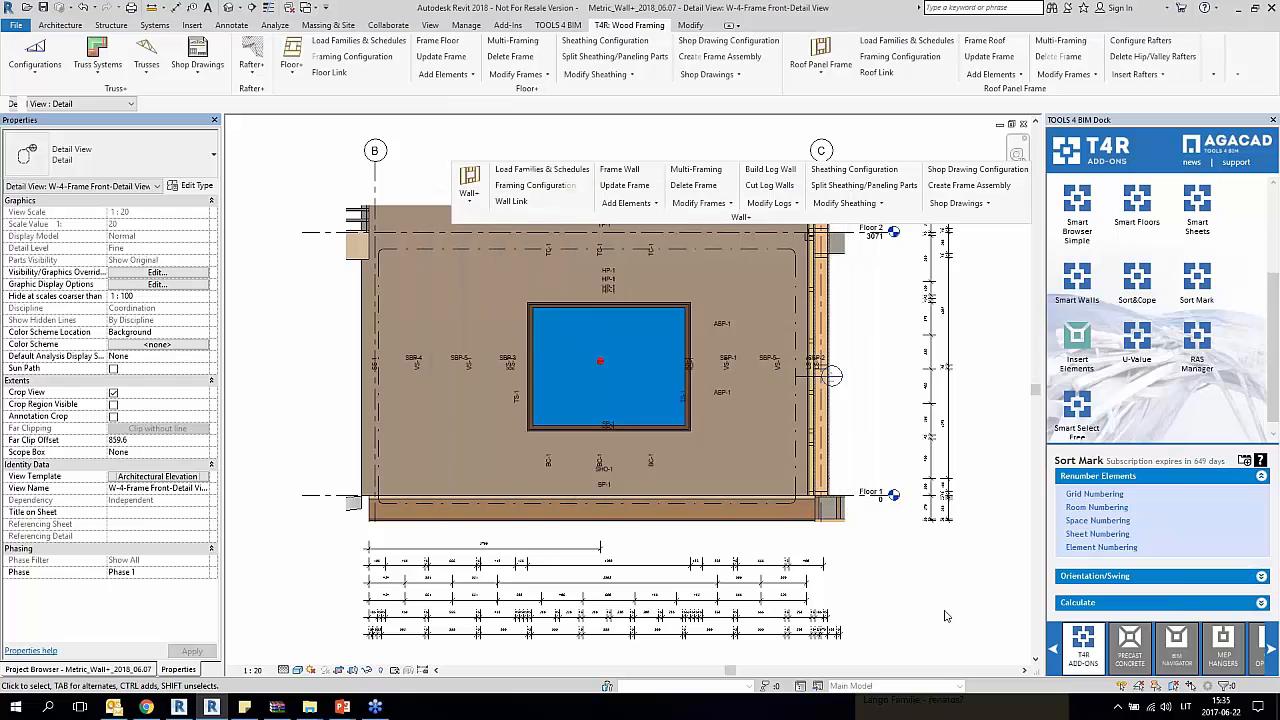
pyautogui.scroll(-2, 860, 387)
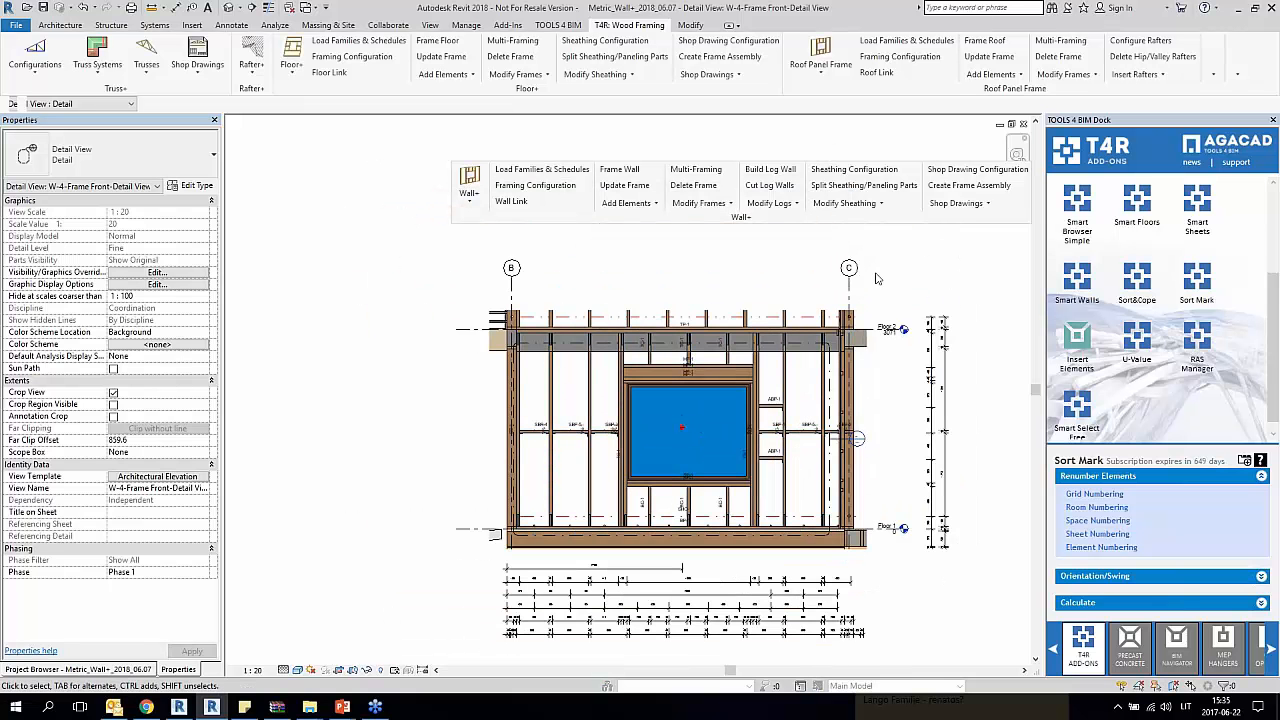
pyautogui.click(850, 286)
pyautogui.press('Escape')
pyautogui.scroll(-1, 962, 400)
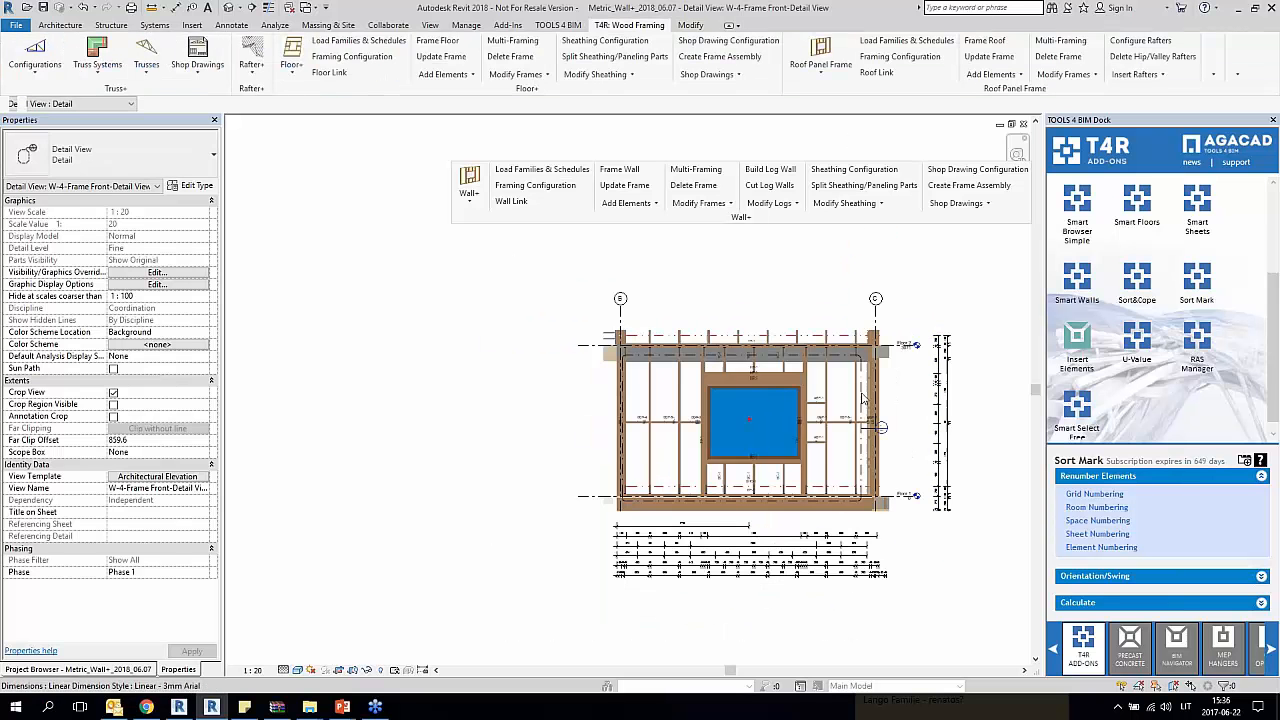
# Step: Return to the model's 3D view and review the F-01 floor assembly's 3D, Batten Top and Frame Top views and its sheet
pyautogui.click(228, 10)
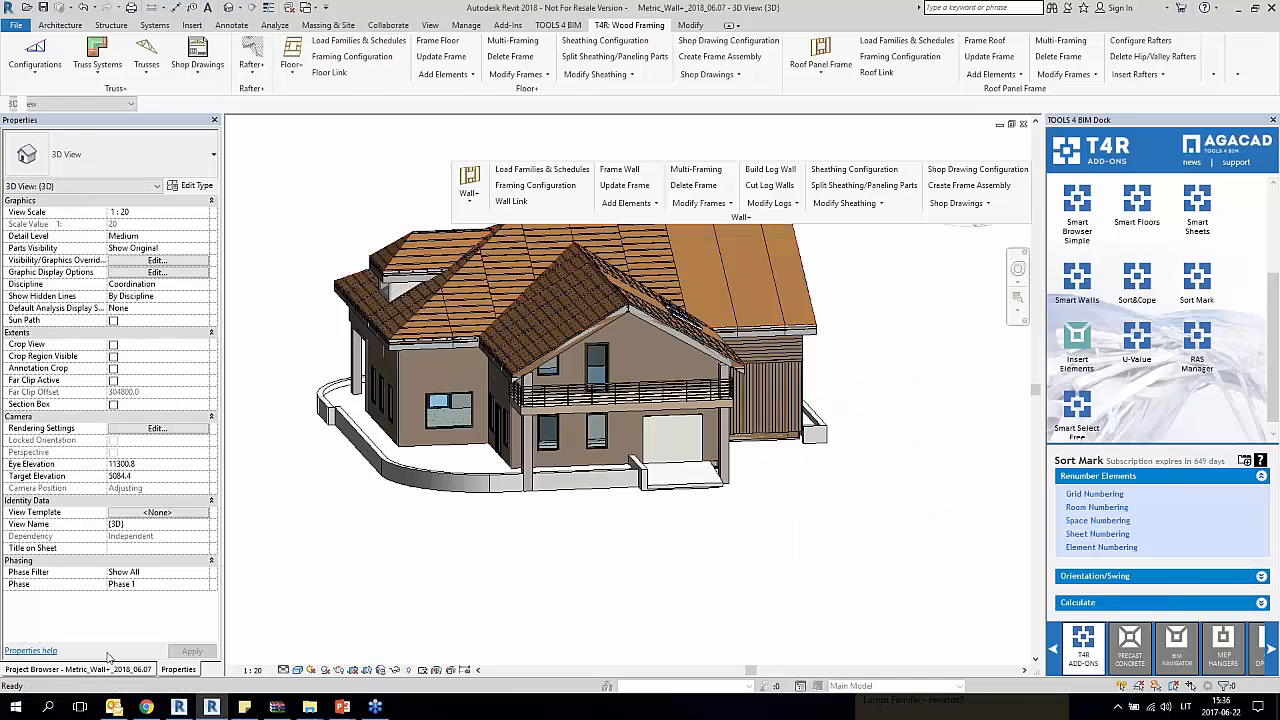
pyautogui.click(137, 668)
pyautogui.doubleClick(80, 592)
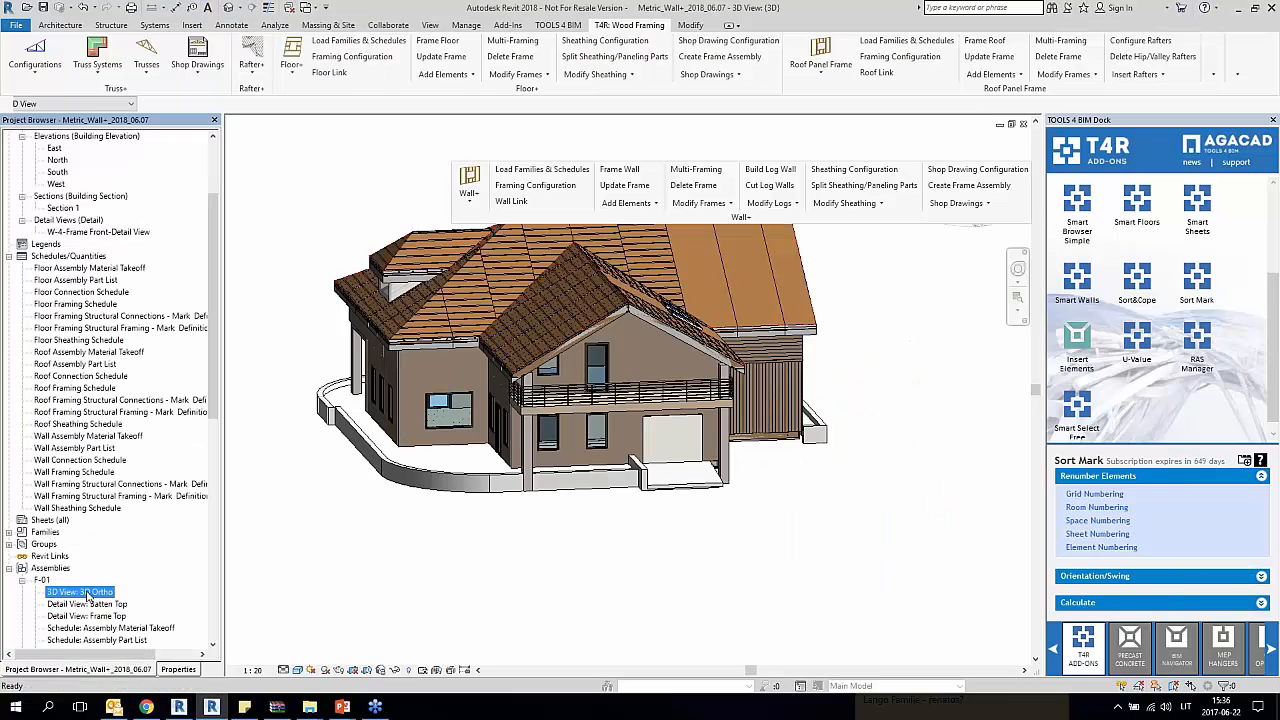
pyautogui.scroll(-8, 217, 350)
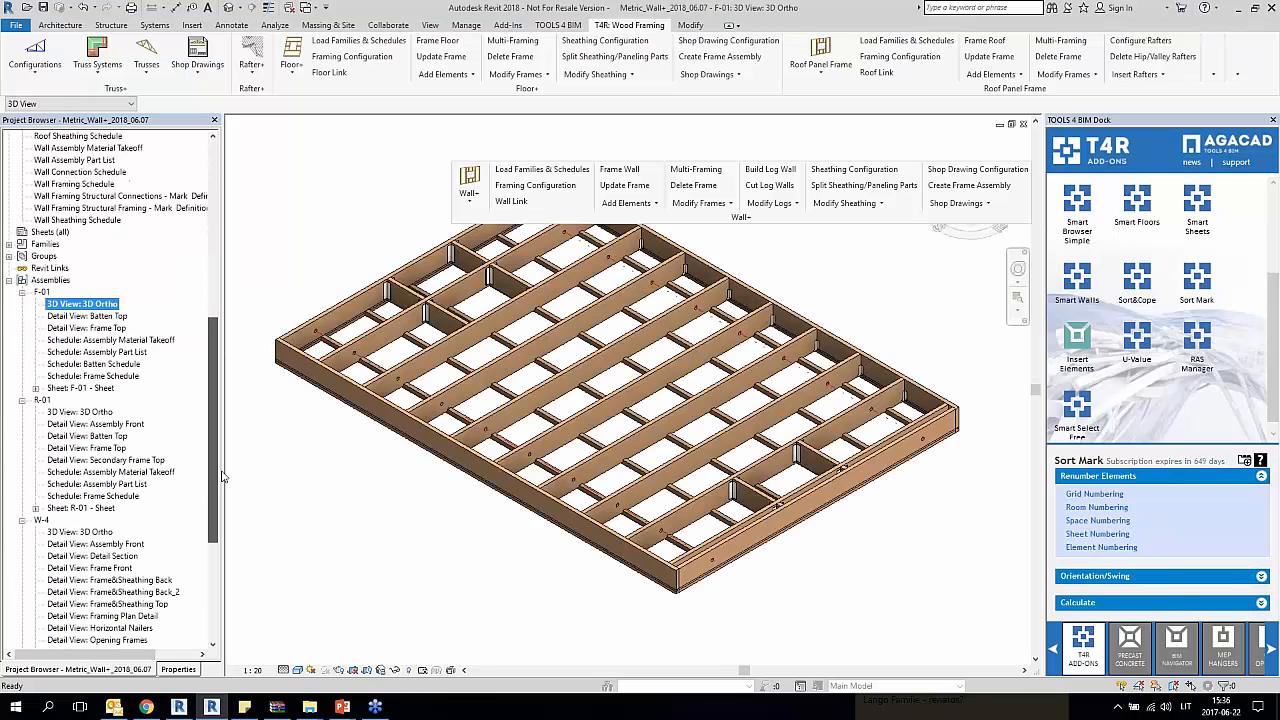
pyautogui.doubleClick(91, 316)
pyautogui.doubleClick(90, 328)
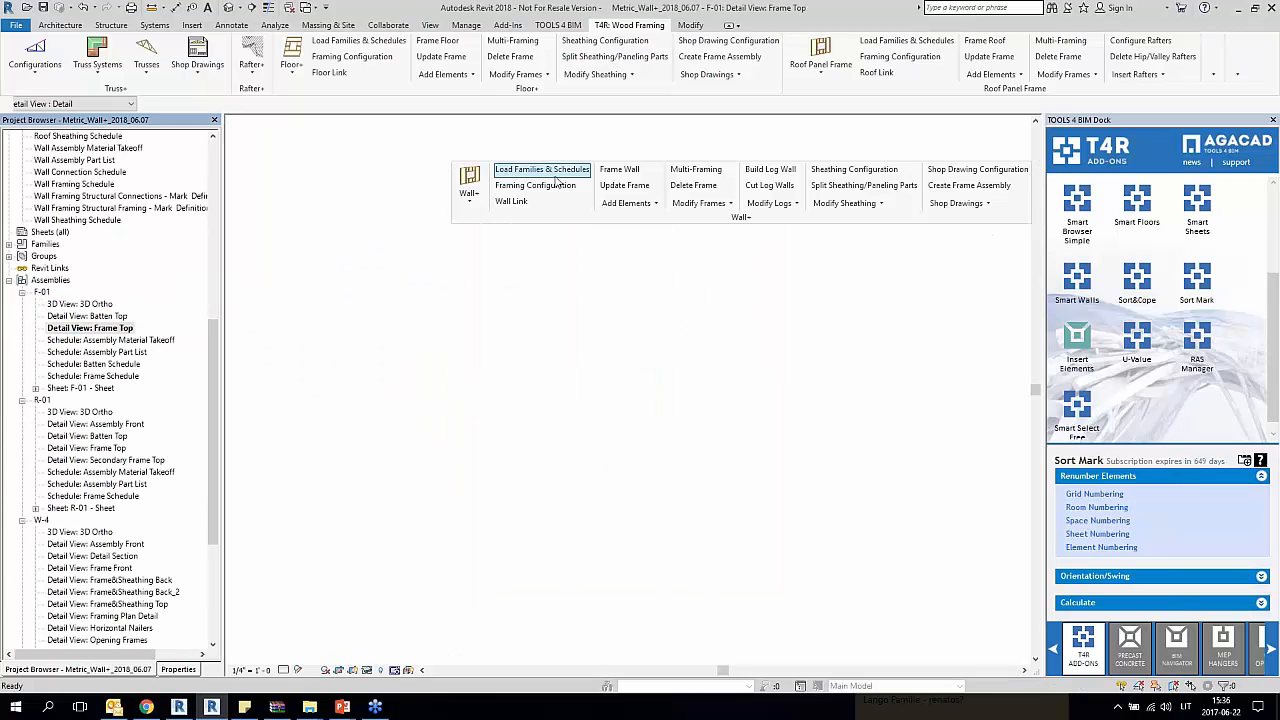
pyautogui.moveTo(446, 178); pyautogui.dragTo(234, 132)
pyautogui.doubleClick(90, 388)
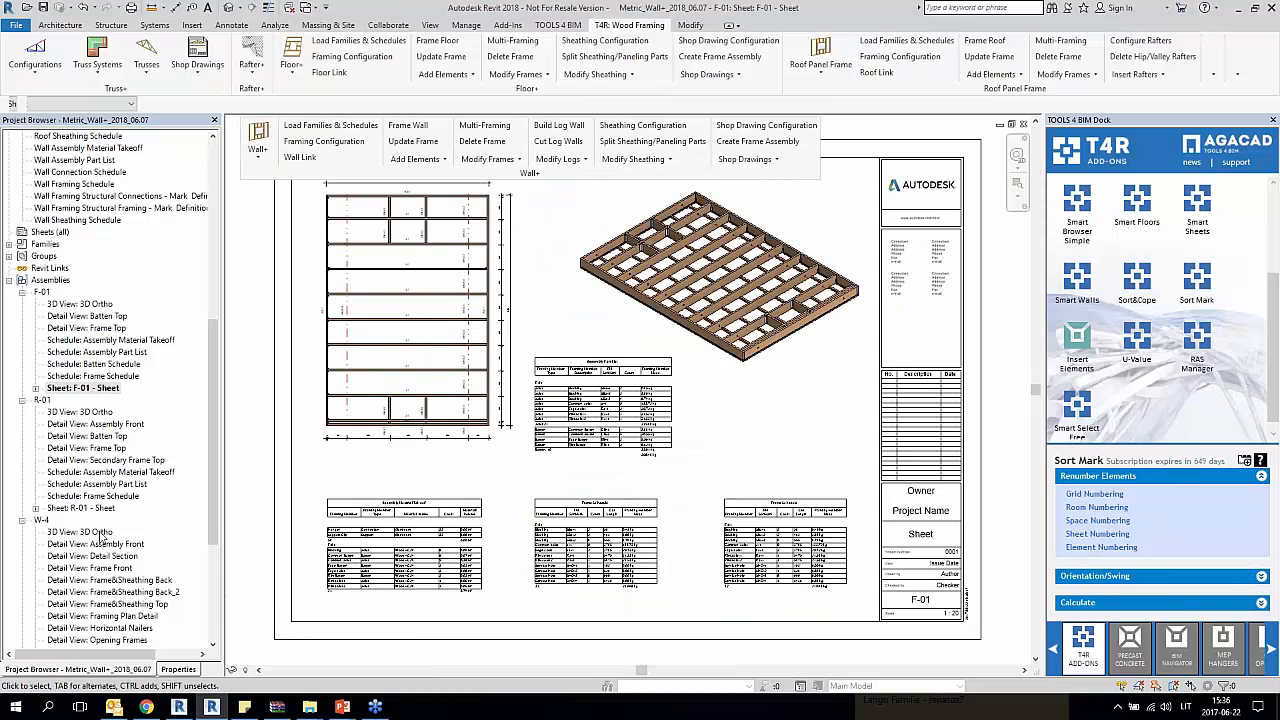
# Step: Review the R-01 roof assembly's 3D, Assembly Front, Batten Top and Frame Top views, and its sheet with the sheet's properties
pyautogui.doubleClick(97, 412)
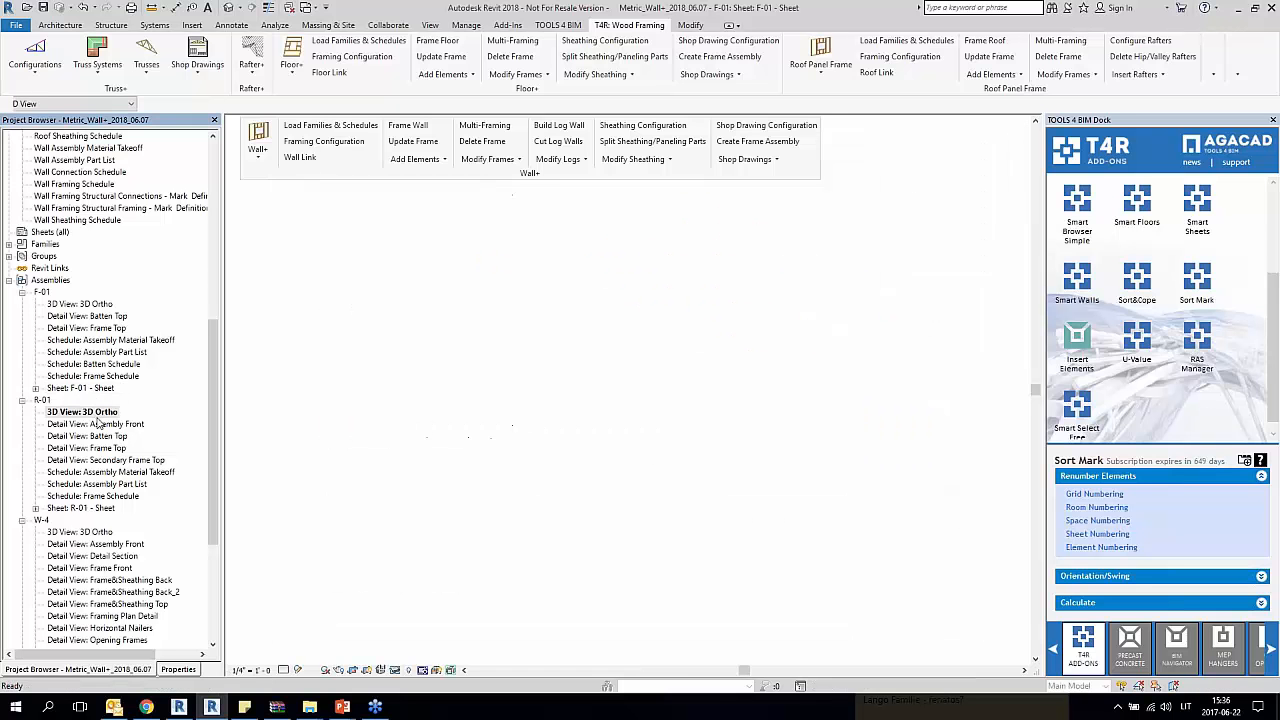
pyautogui.doubleClick(98, 424)
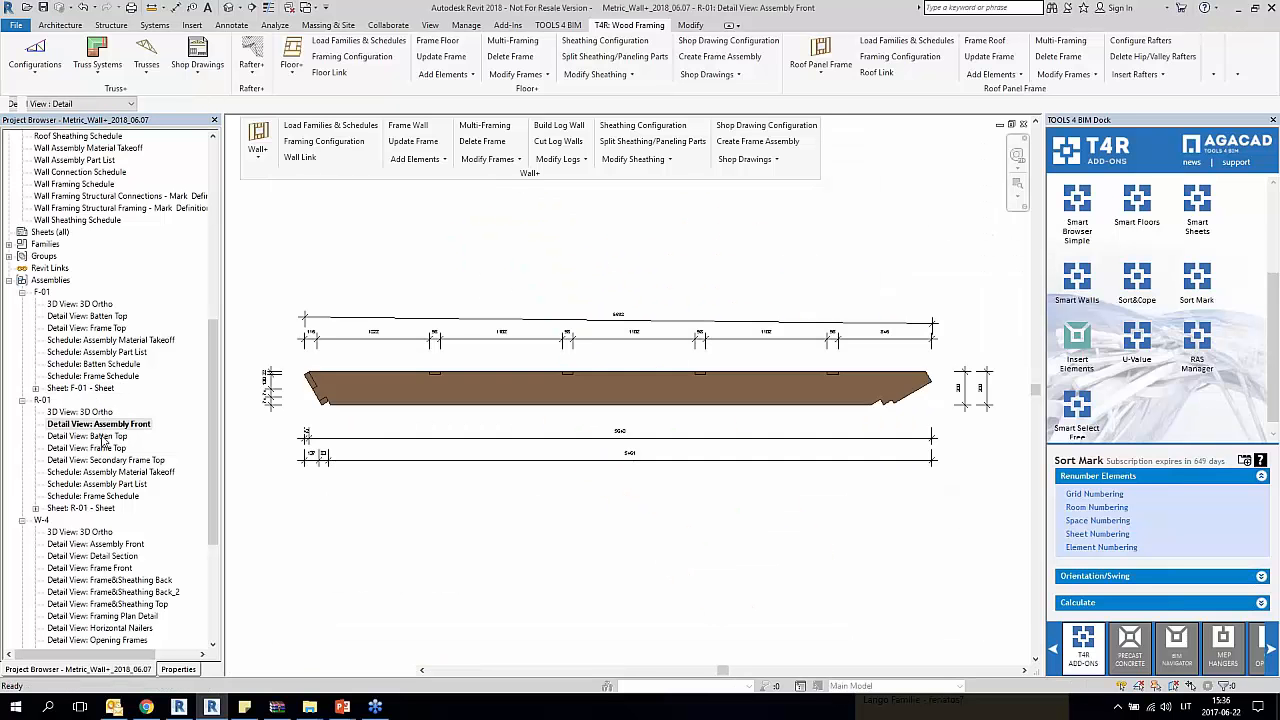
pyautogui.doubleClick(105, 436)
pyautogui.doubleClick(100, 448)
pyautogui.doubleClick(84, 508)
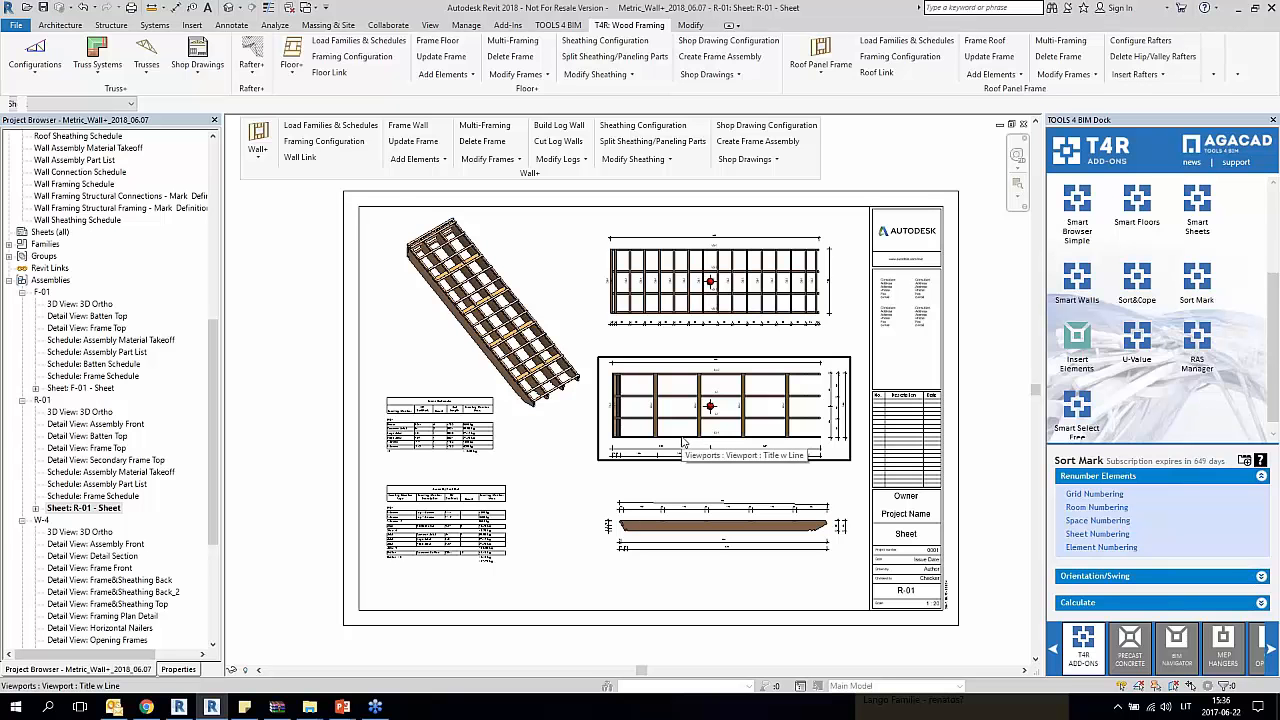
pyautogui.click(188, 668)
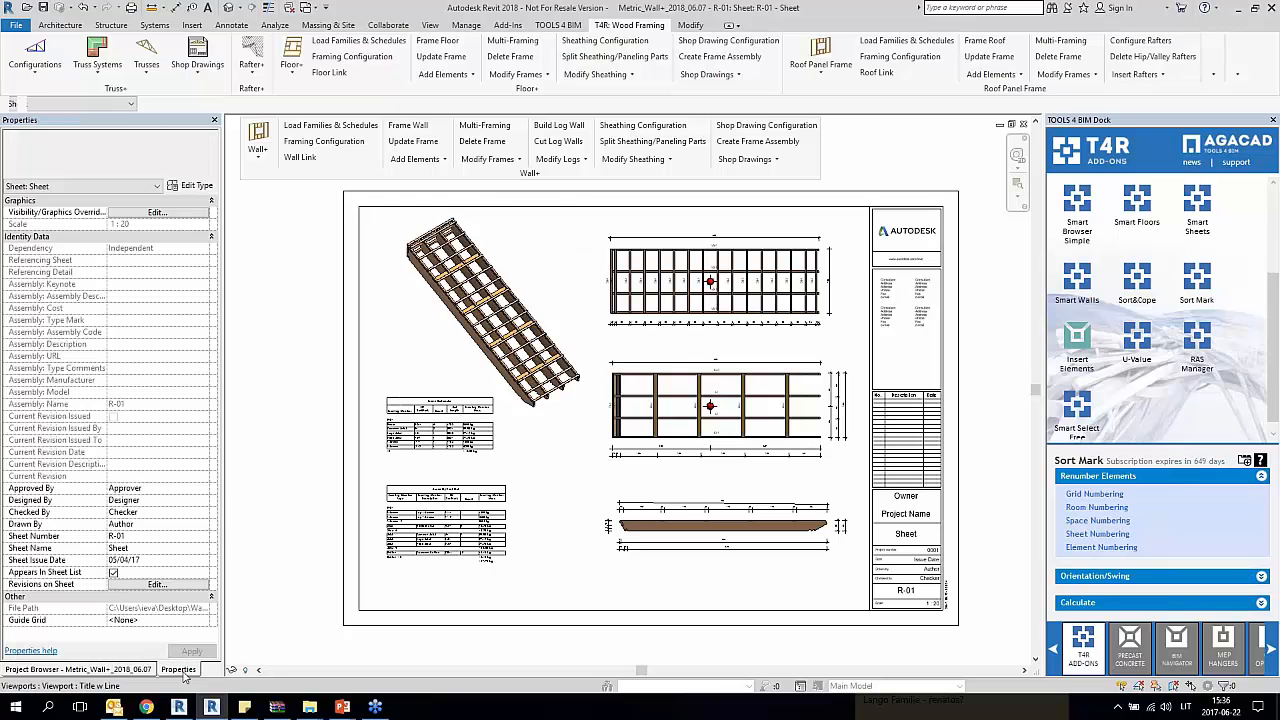
pyautogui.click(110, 669)
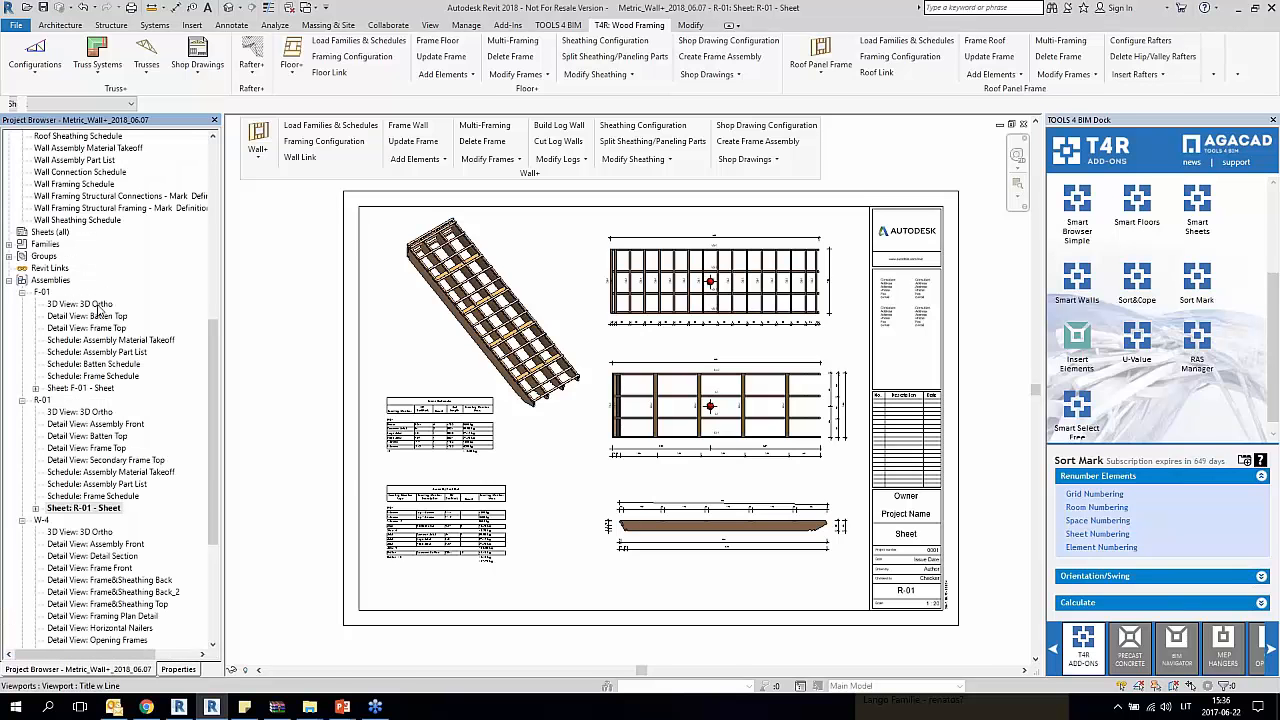
# Step: Open the F-01 Batten Top detail view and check its properties
pyautogui.doubleClick(100, 315)
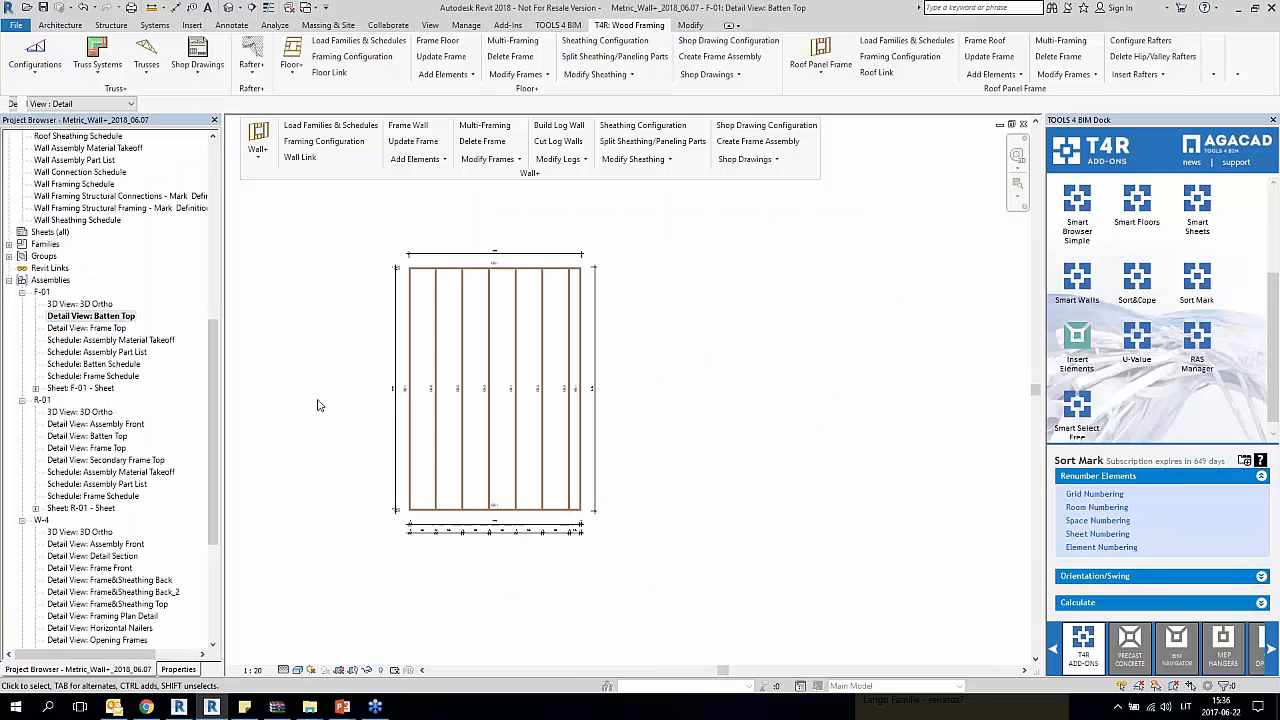
pyautogui.click(179, 669)
pyautogui.click(120, 670)
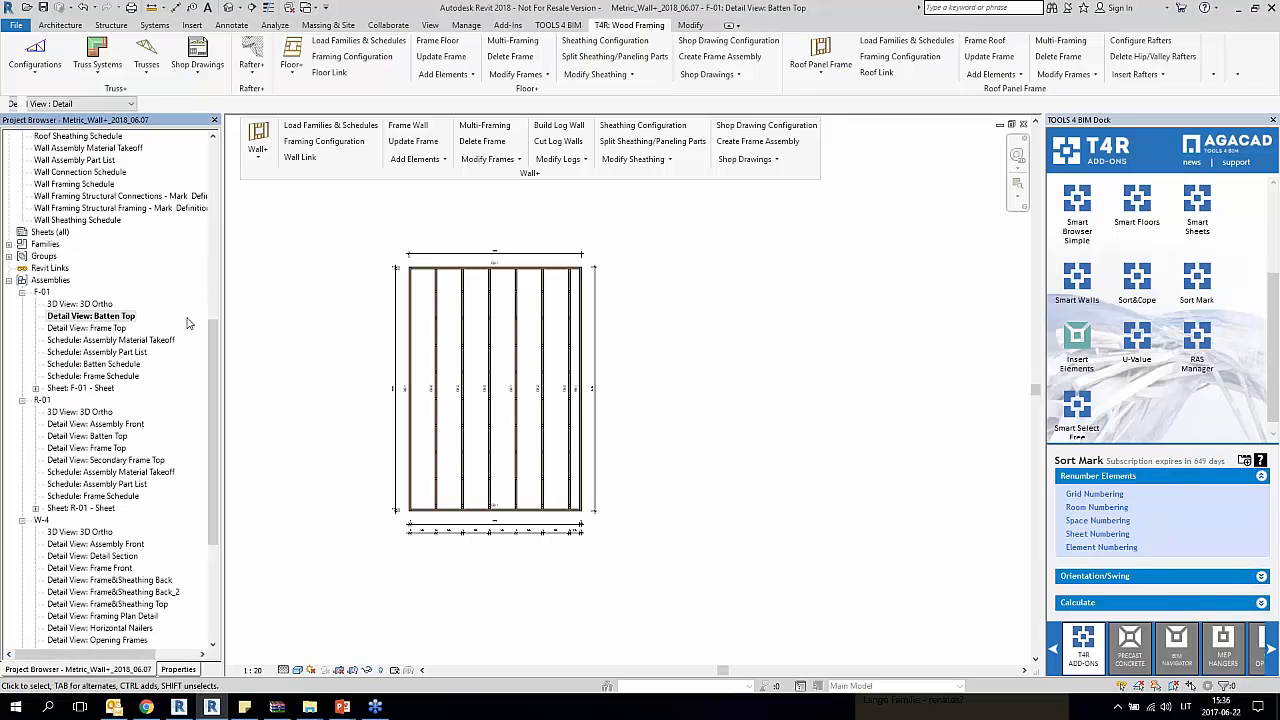
# Step: Open the Floor 1 plan and select the F-01 floor frame assembly to inspect its orientation
pyautogui.moveTo(213, 346); pyautogui.dragTo(211, 160)
pyautogui.doubleClick(61, 161)
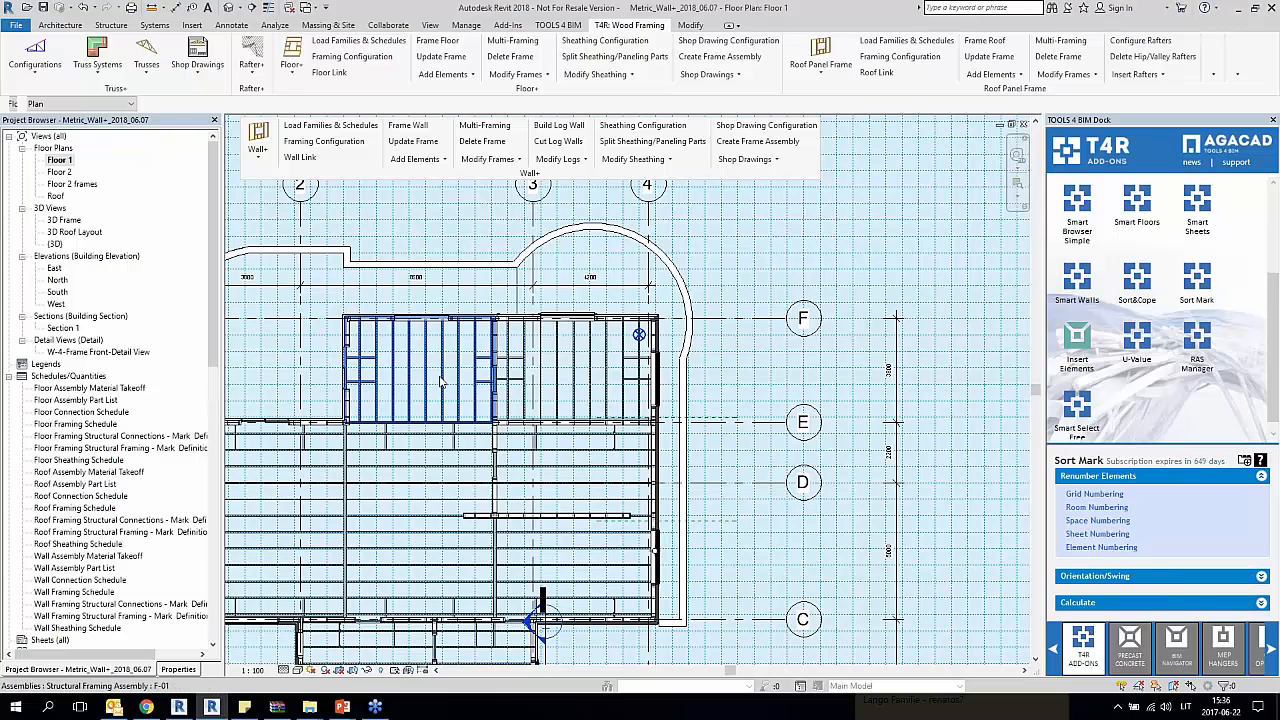
pyautogui.click(441, 381)
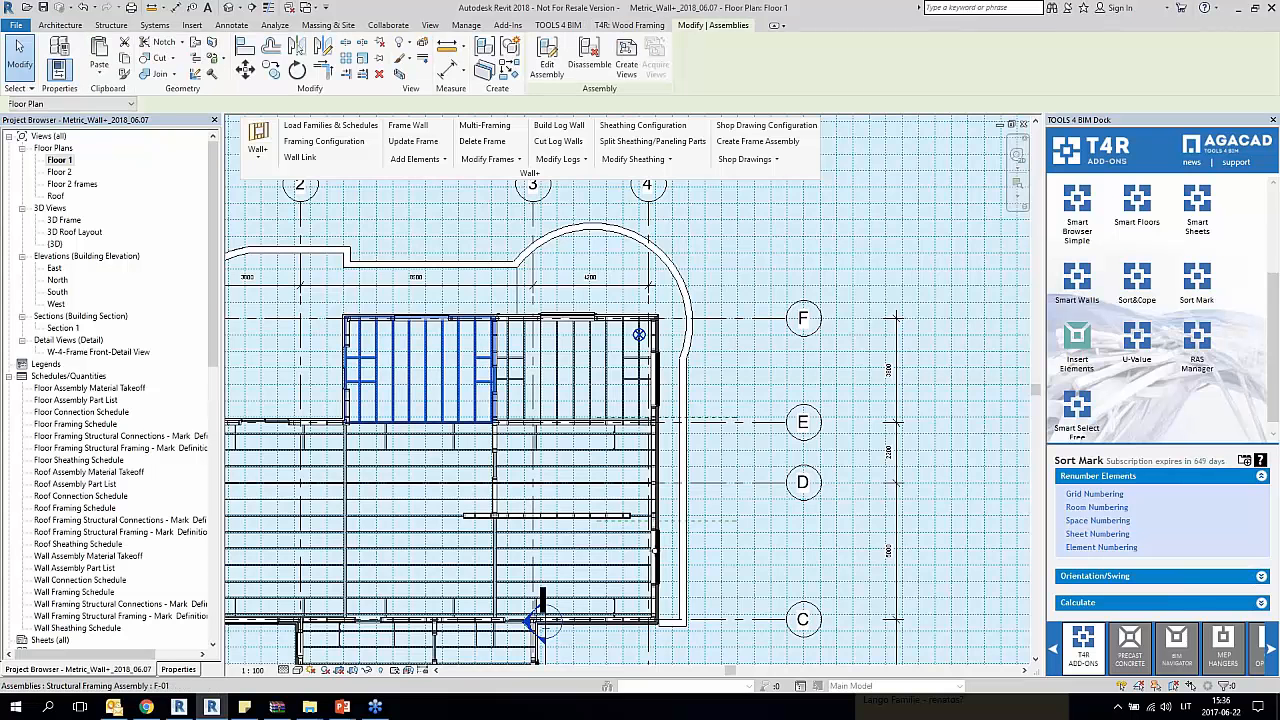
pyautogui.scroll(3, 377, 370)
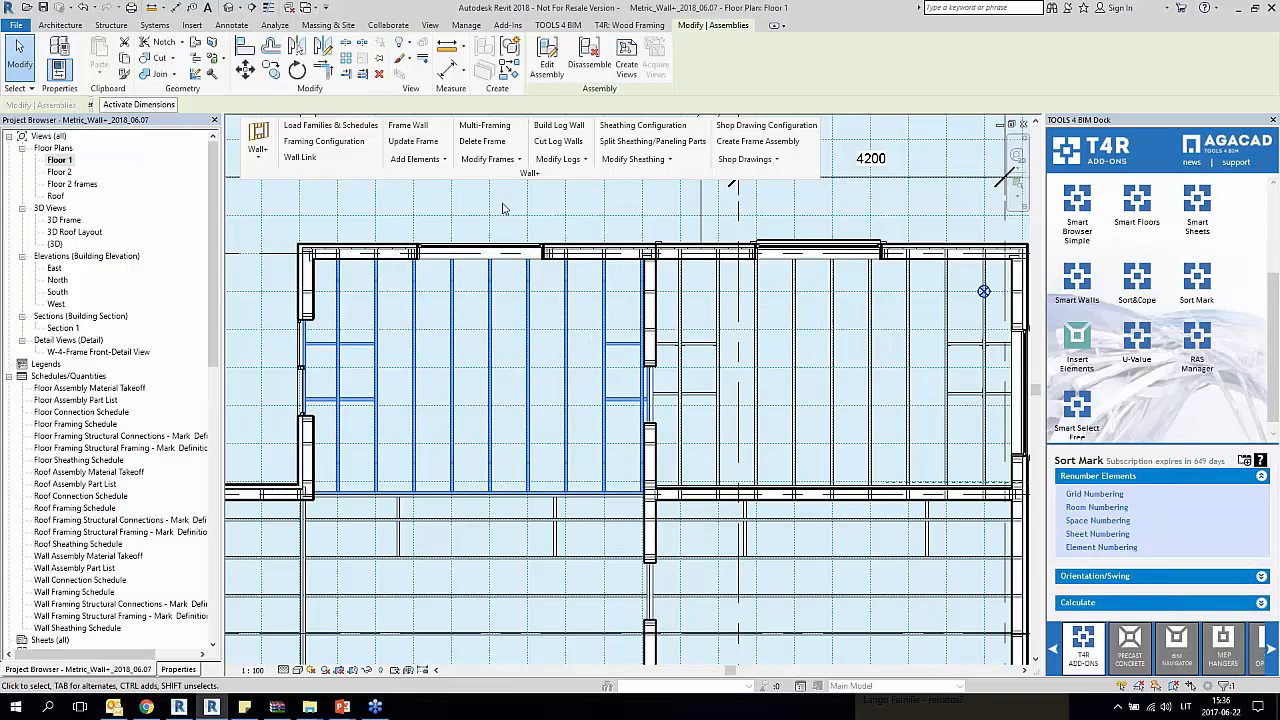
# Step: Examine the Rotate Views options in the wall Shop Drawing Configuration, close it without changes and clear the assembly selection
pyautogui.click(787, 133)
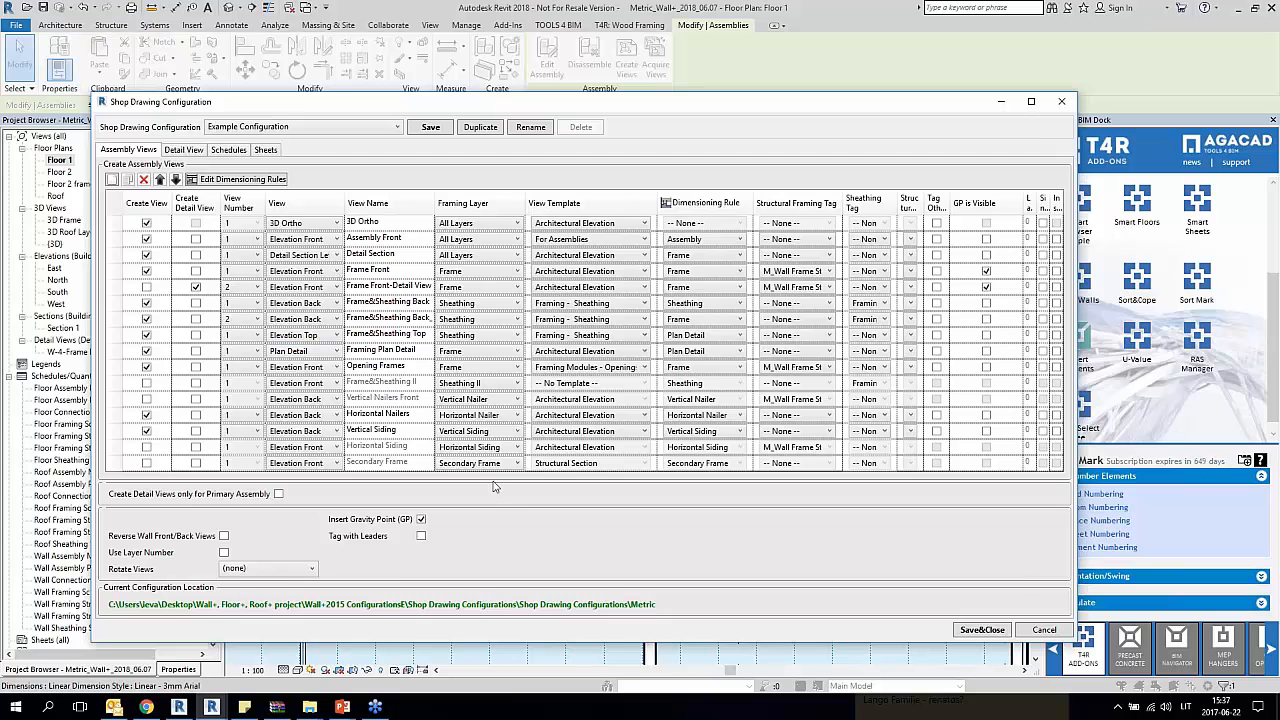
pyautogui.click(268, 568)
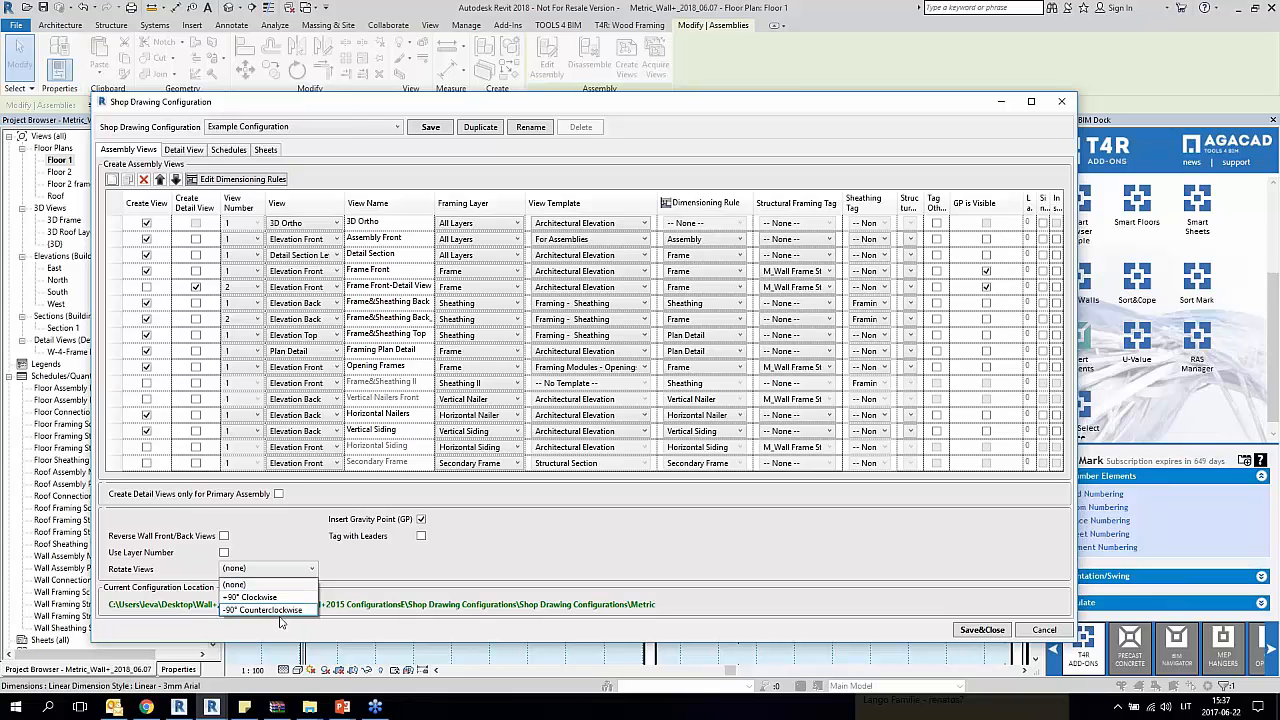
pyautogui.click(650, 109)
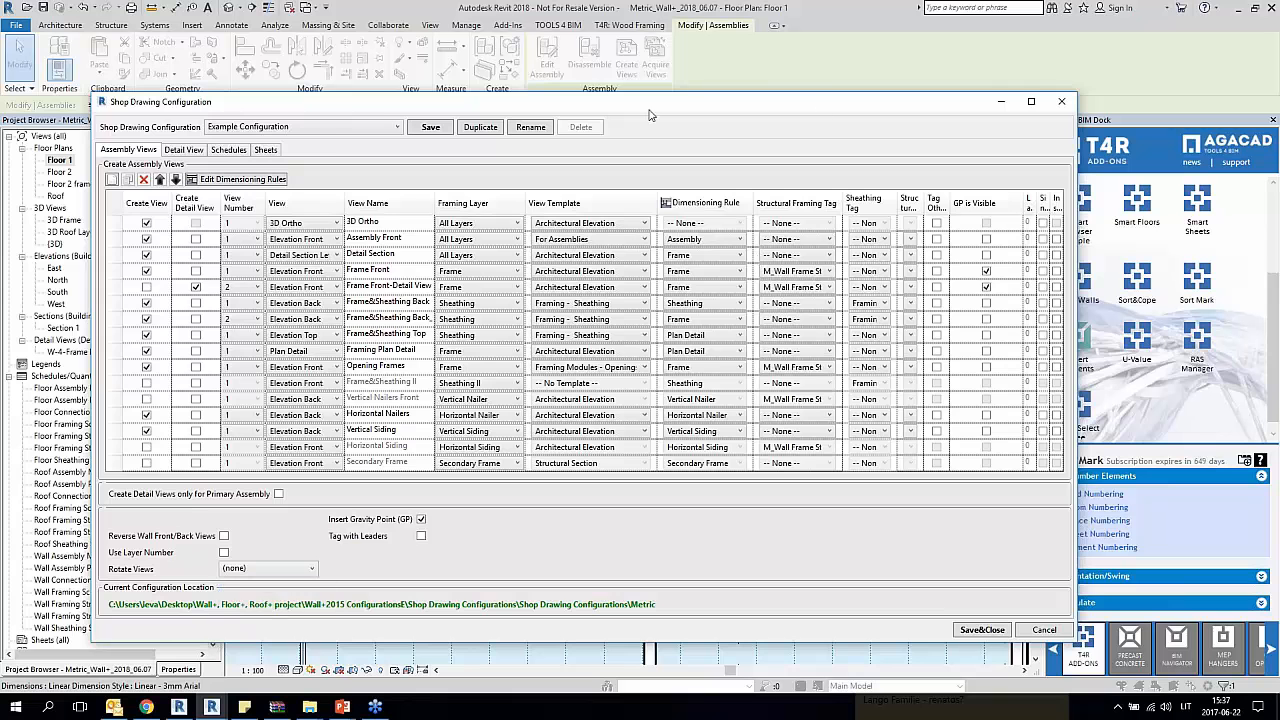
pyautogui.moveTo(957, 109); pyautogui.dragTo(790, 116)
pyautogui.click(896, 110)
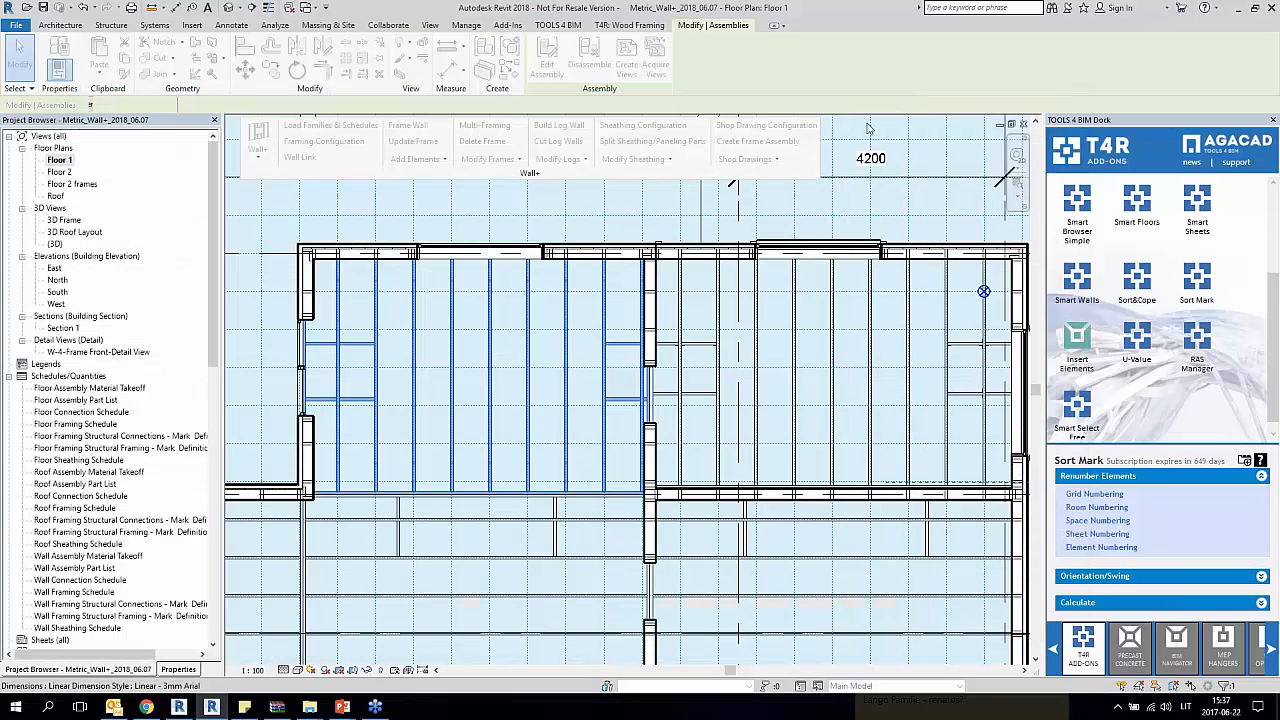
pyautogui.press('Escape')
pyautogui.click(471, 370)
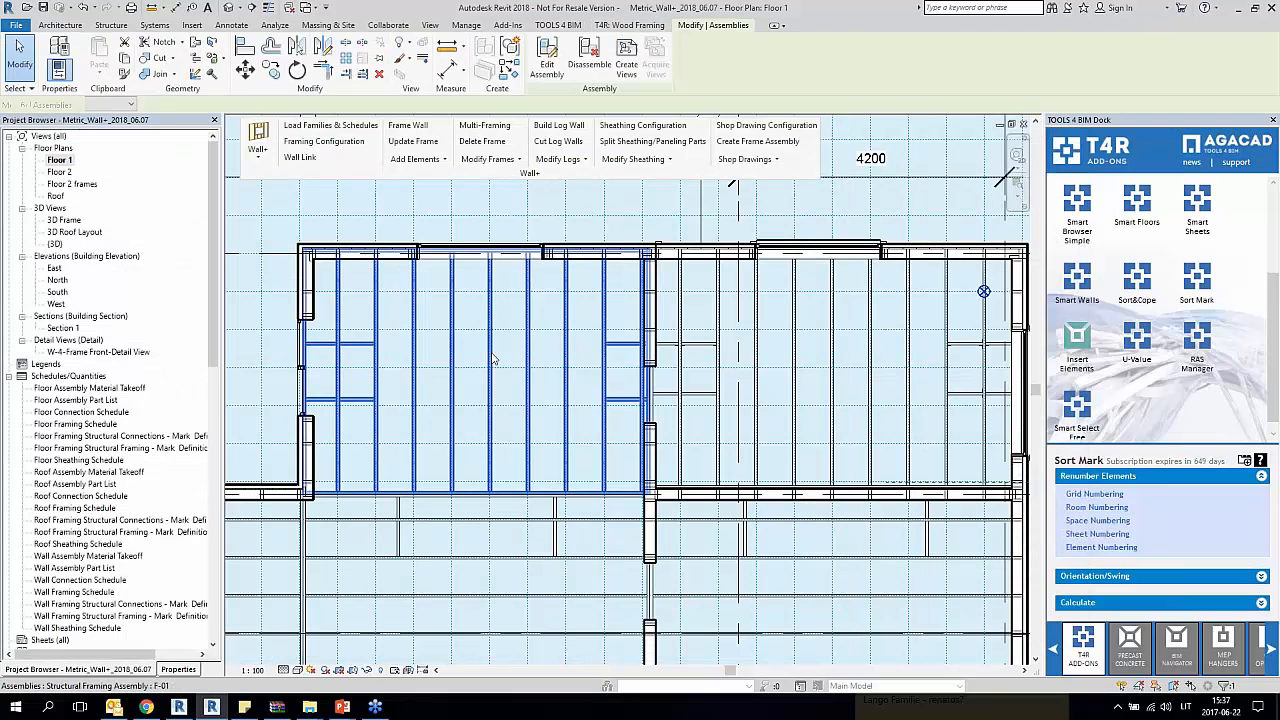
pyautogui.press('Escape')
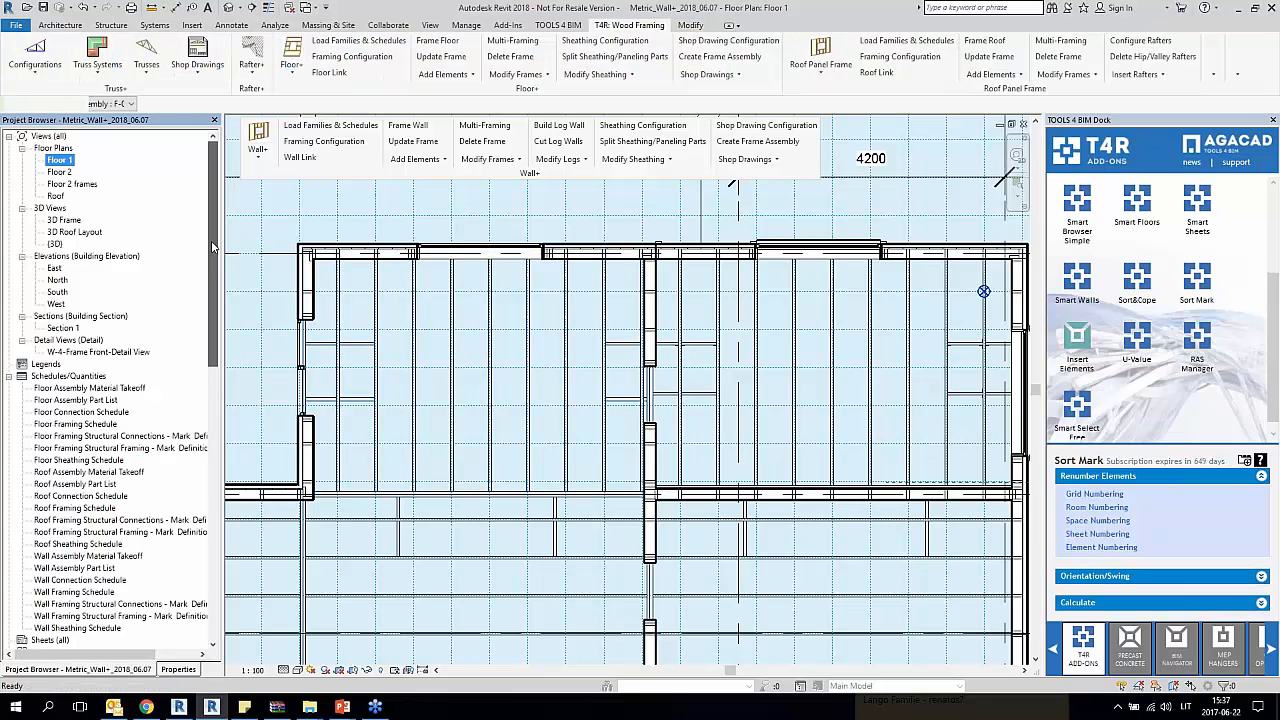
# Step: Return to the F-01 assembly's Batten Top detail view to check how the view is oriented
pyautogui.moveTo(211, 256); pyautogui.dragTo(212, 531)
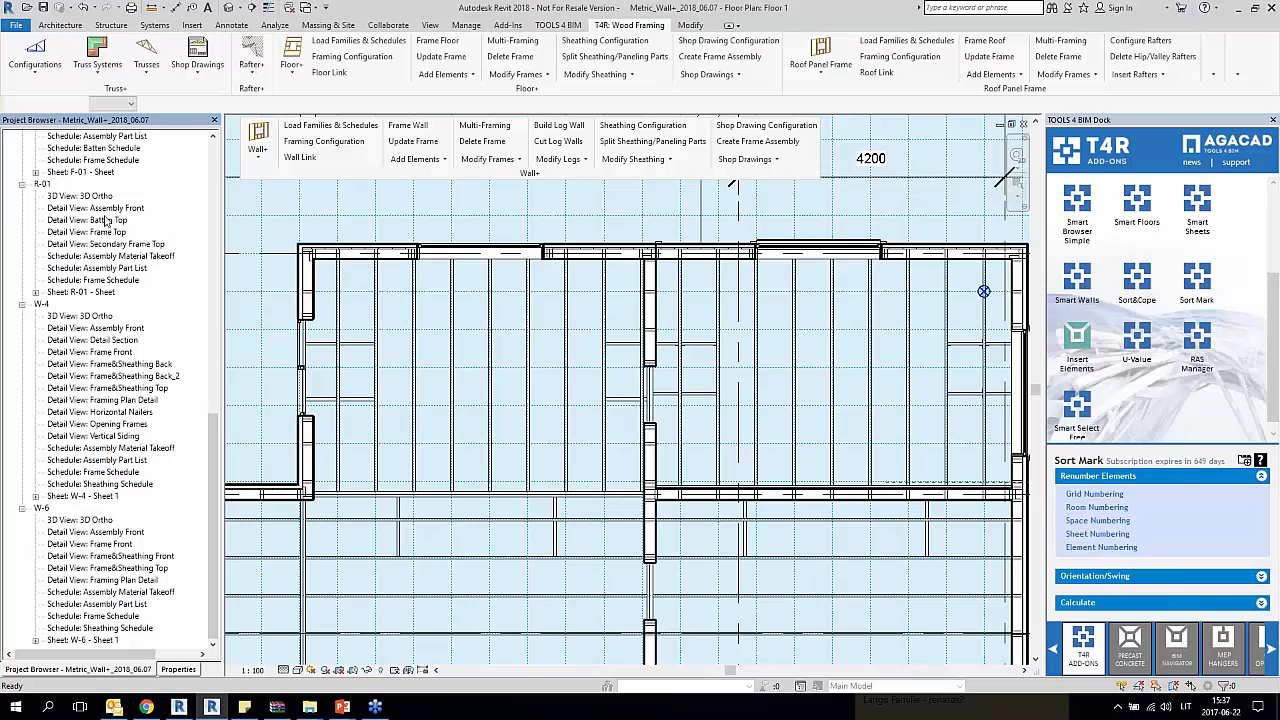
pyautogui.click(115, 354)
pyautogui.click(95, 533)
pyautogui.click(66, 209)
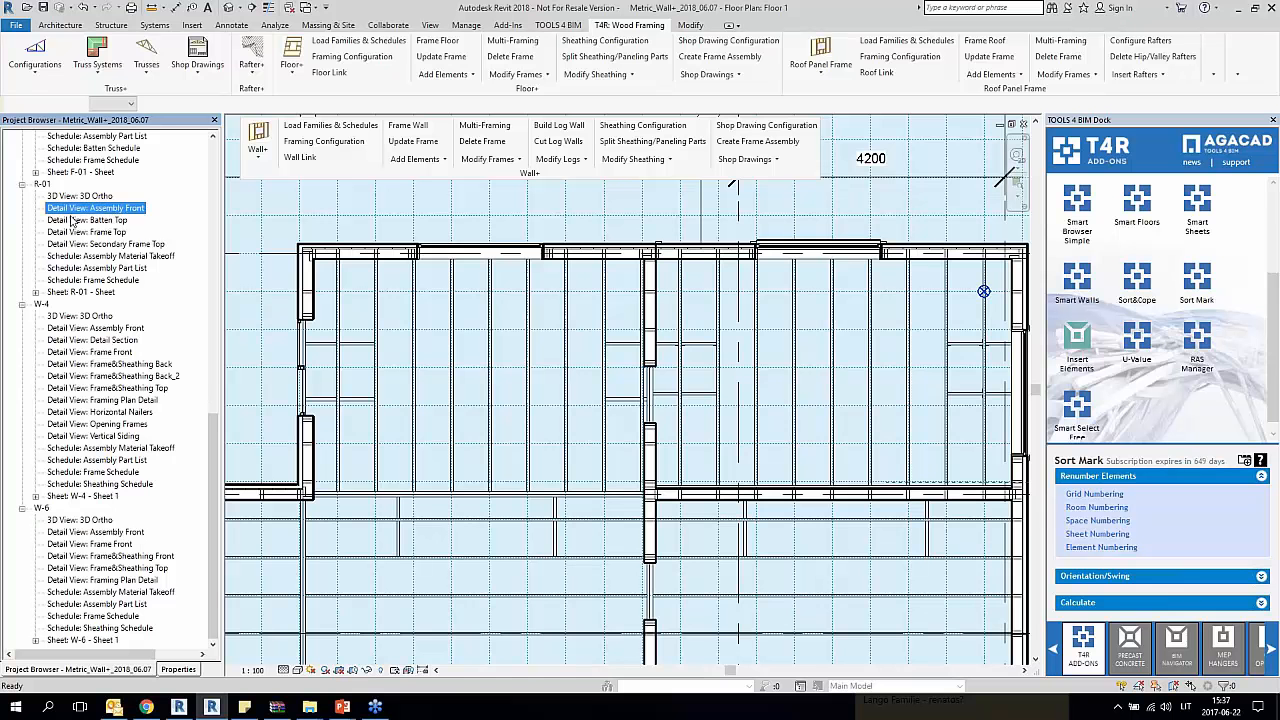
pyautogui.scroll(3, 111, 187)
pyautogui.doubleClick(89, 196)
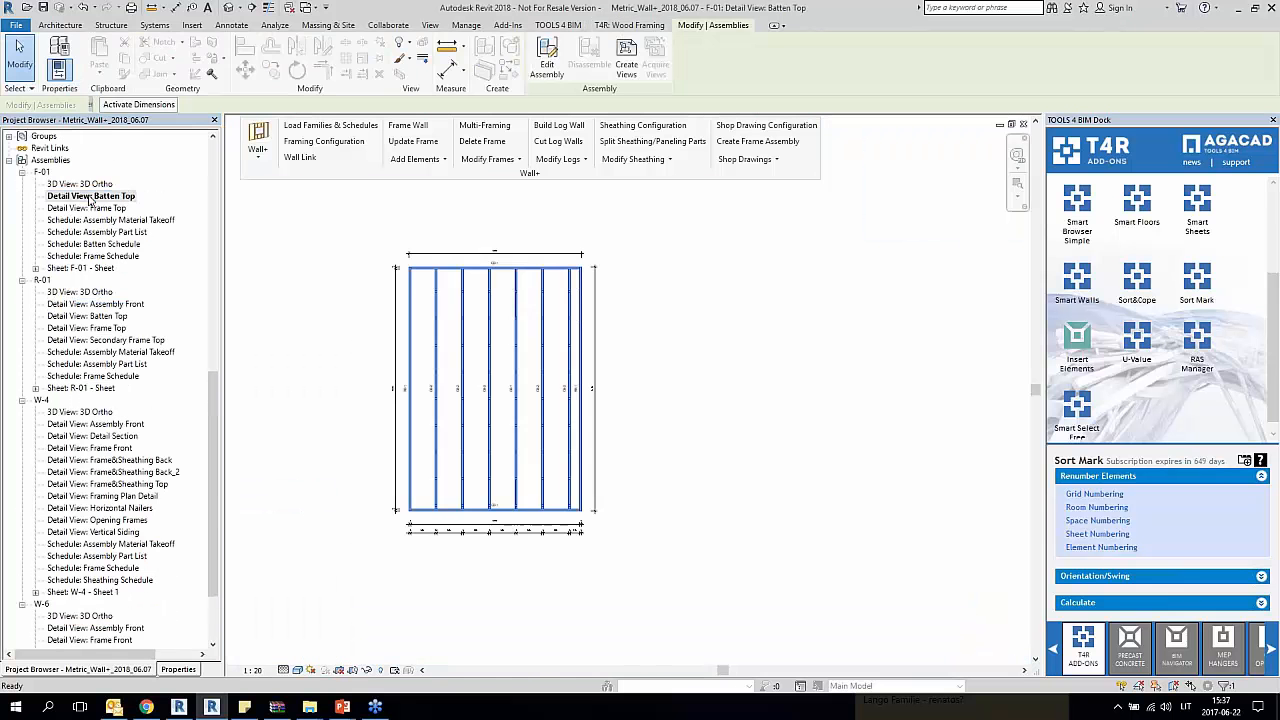
# Step: Clear the assembly selection in F-01's Batten Top view, then review its Assembly Material Takeoff schedule and Frame Top detail view
pyautogui.click(642, 375)
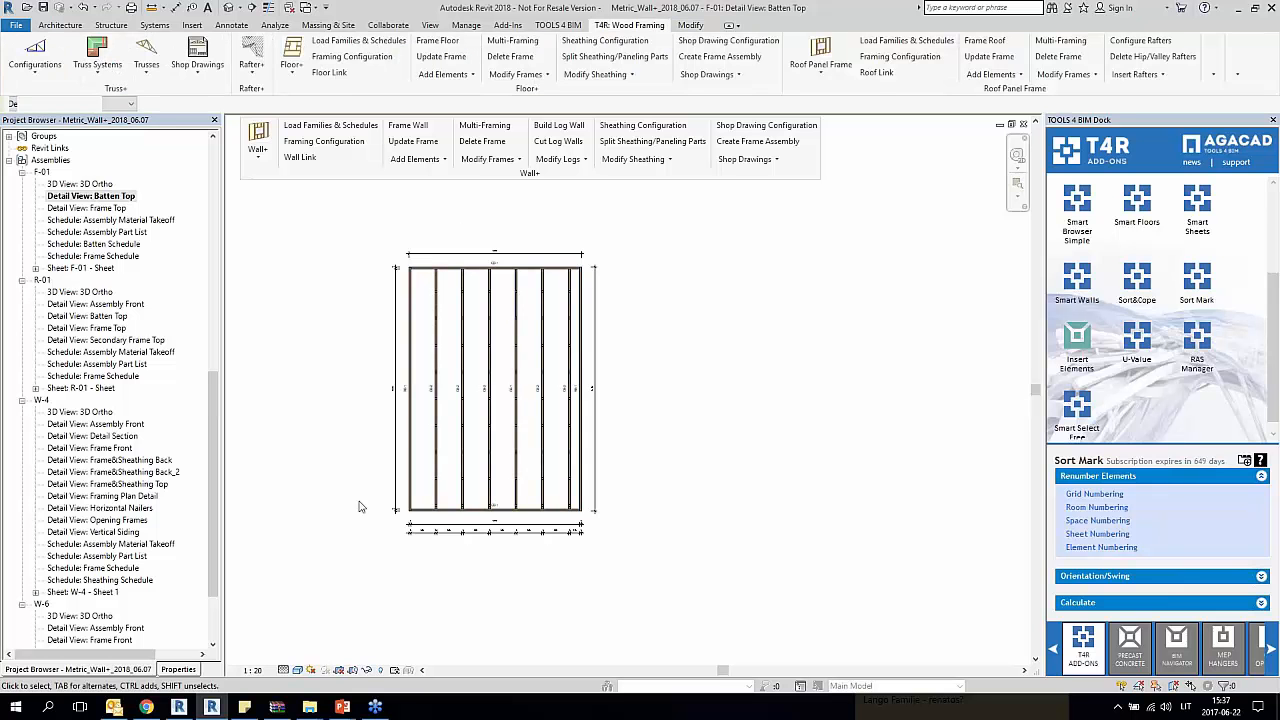
pyautogui.scroll(3, 461, 342)
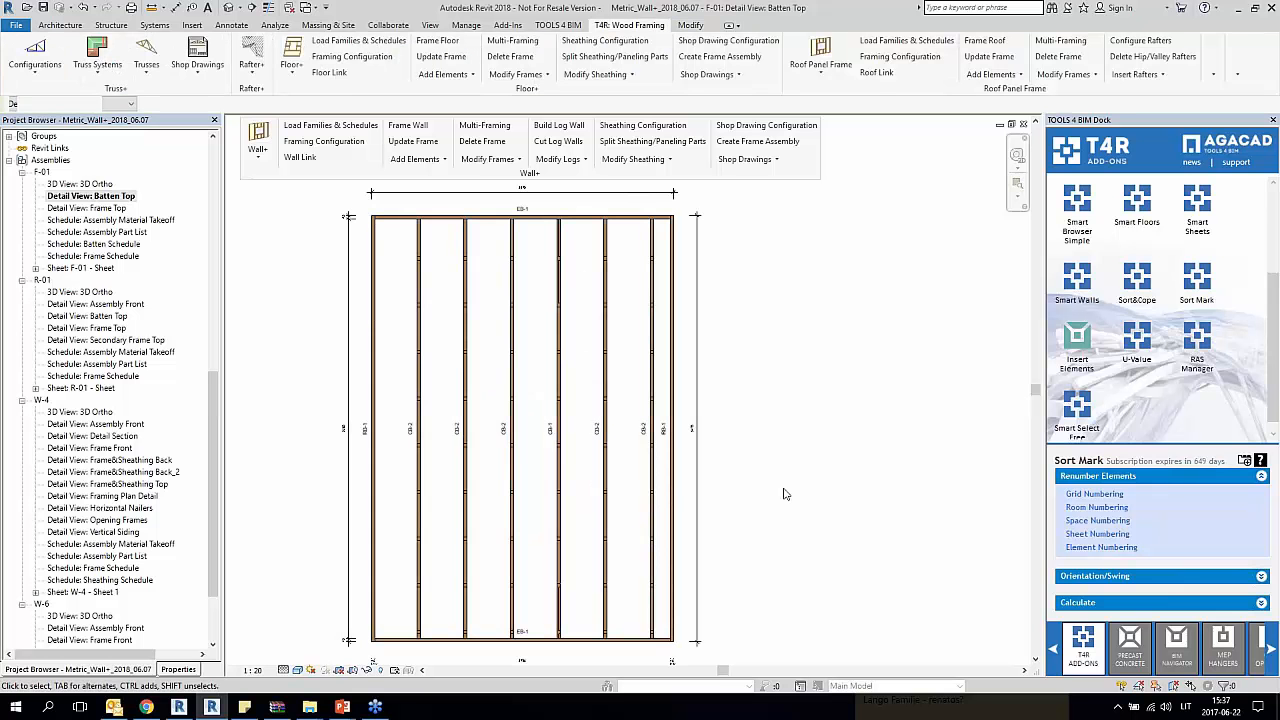
pyautogui.doubleClick(110, 220)
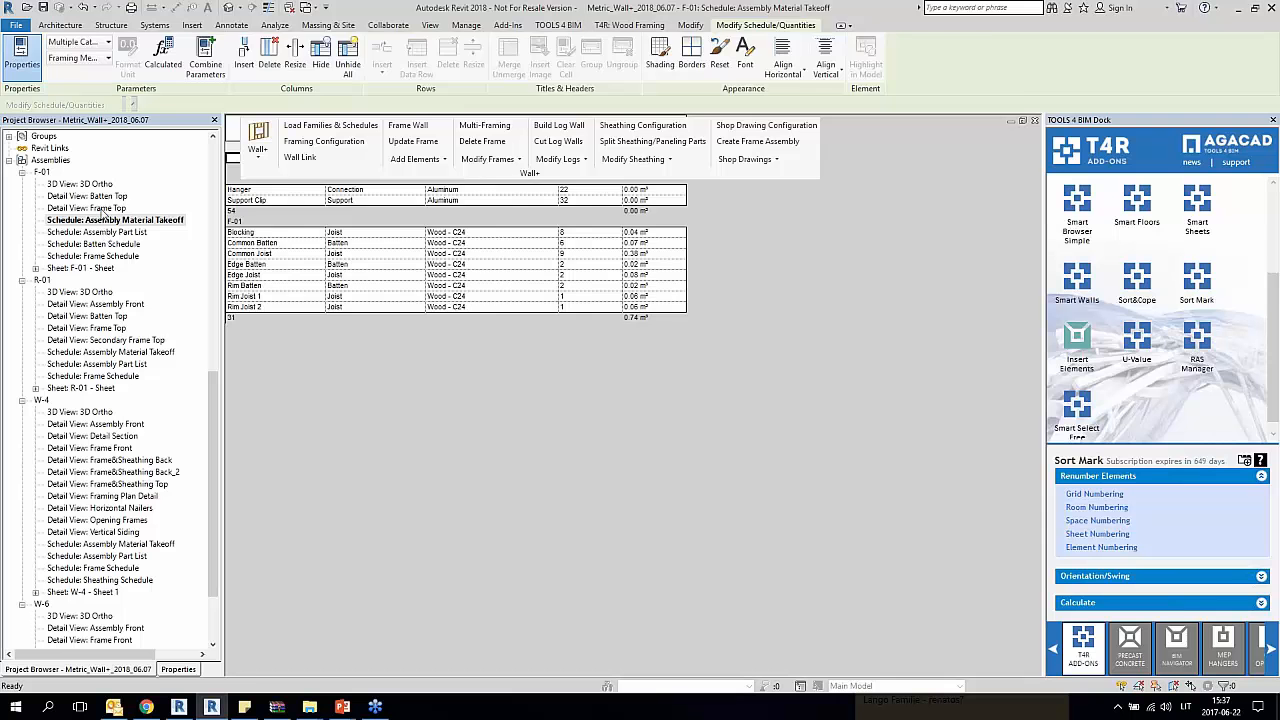
pyautogui.doubleClick(104, 208)
# Step: Open the F-01 sheet and inspect the frame plan viewport, leaving it deselected
pyautogui.doubleClick(96, 269)
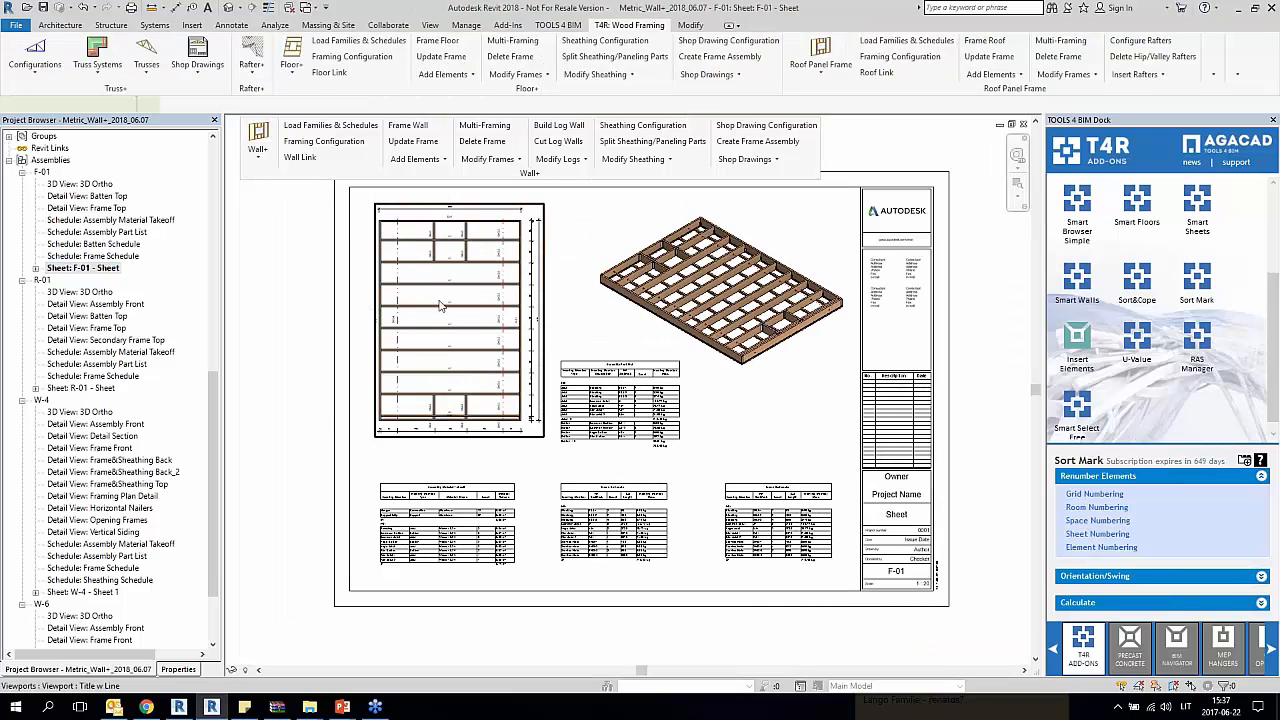
pyautogui.click(370, 311)
pyautogui.scroll(3, 435, 296)
pyautogui.scroll(-3, 435, 296)
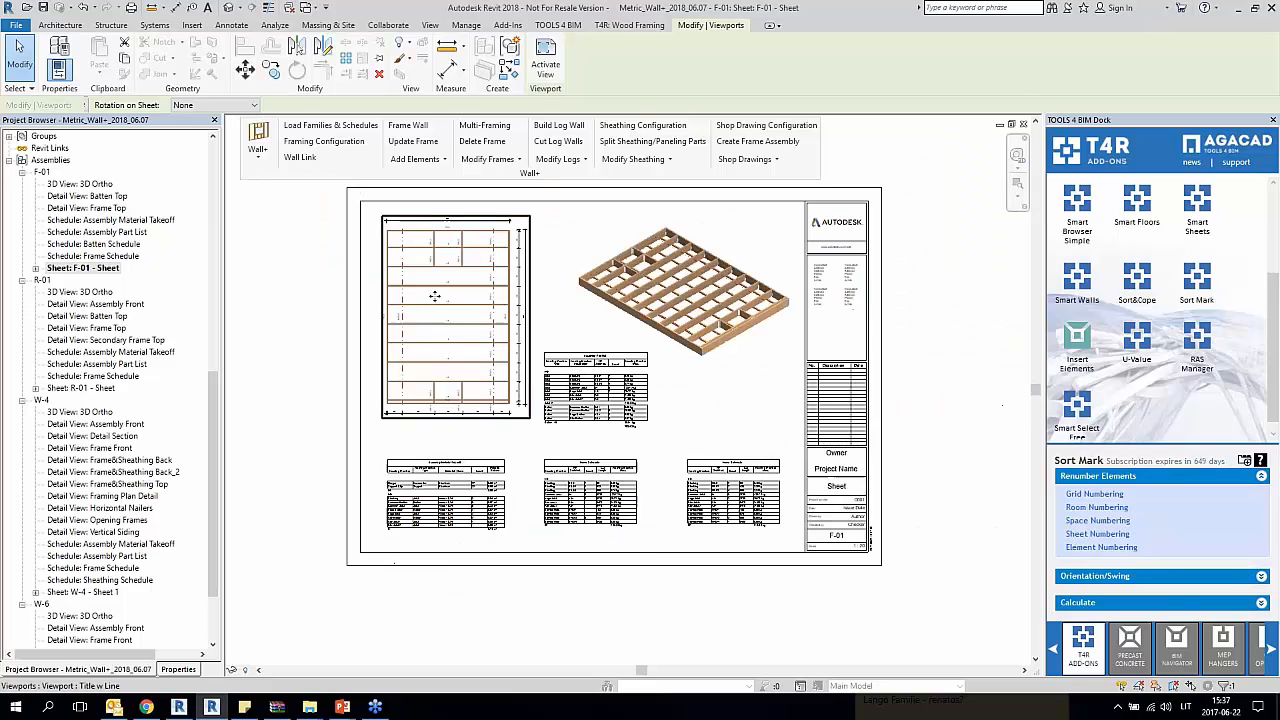
pyautogui.click(310, 322)
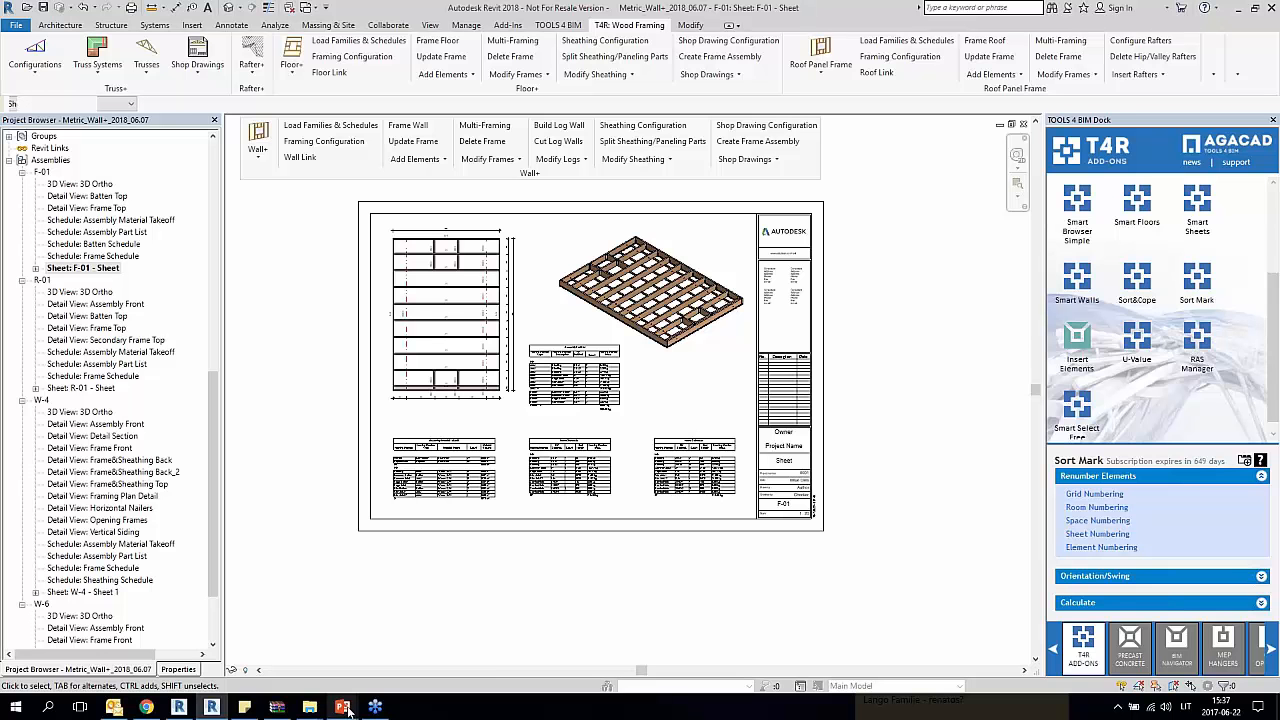
# Step: Switch to the Wood Framing news presentation in PowerPoint and start the slide show from the TOOLS4BIM Dock slide
pyautogui.moveTo(347, 709)
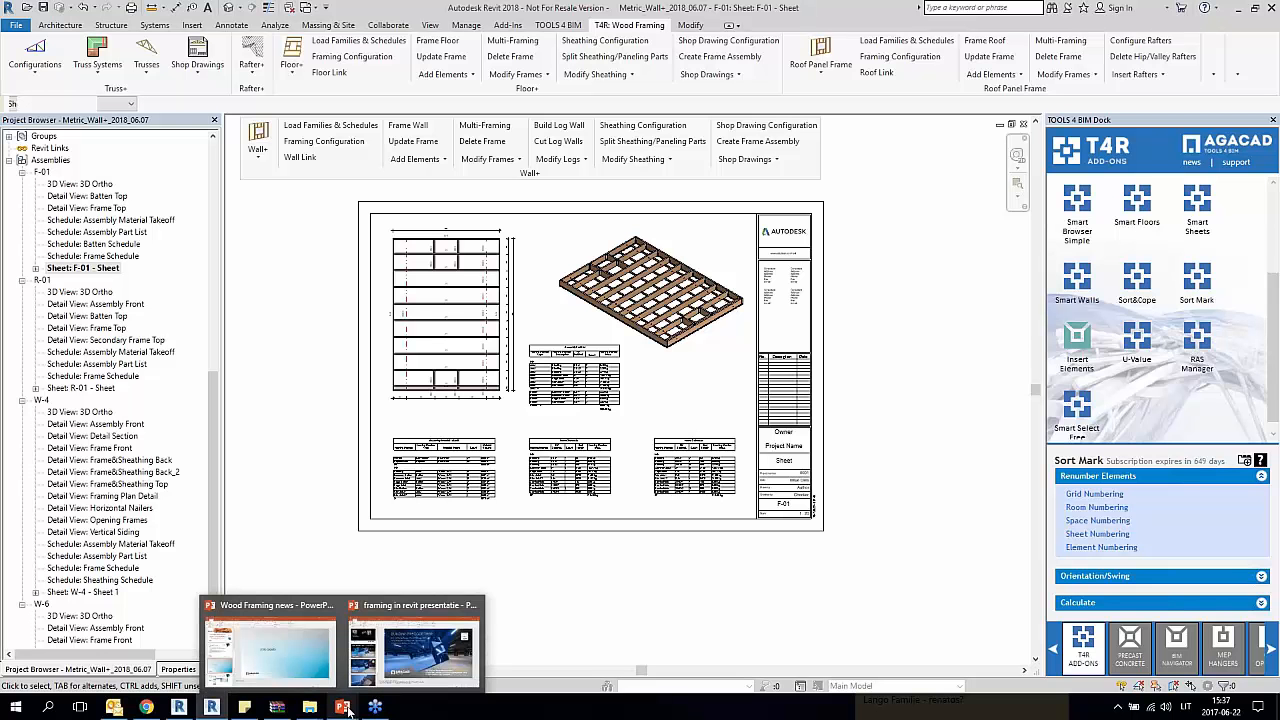
pyautogui.click(268, 648)
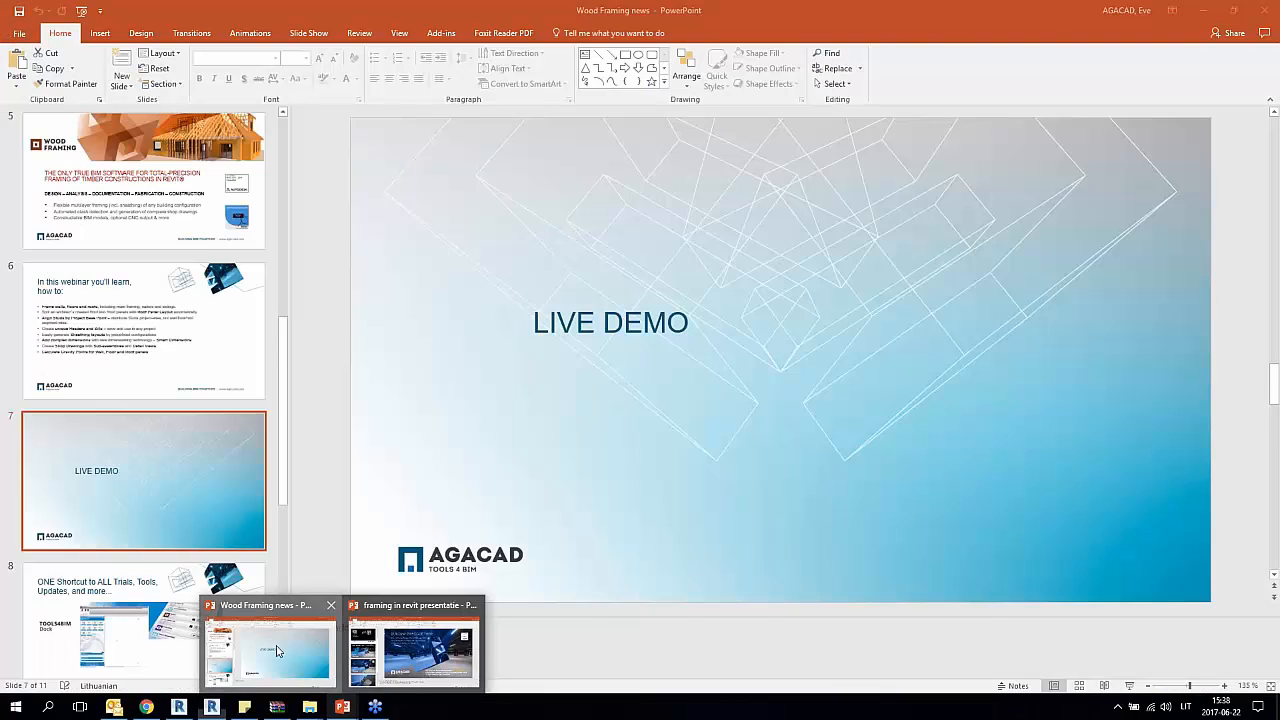
pyautogui.click(157, 605)
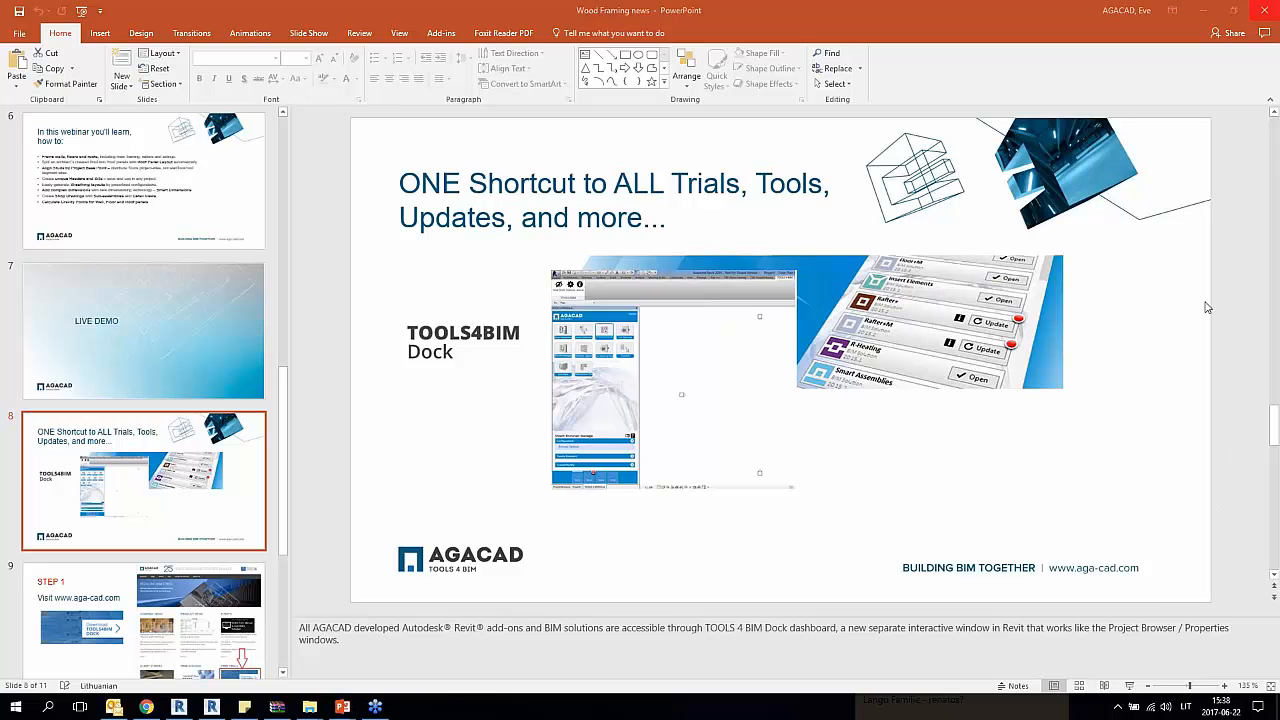
pyautogui.click(1131, 686)
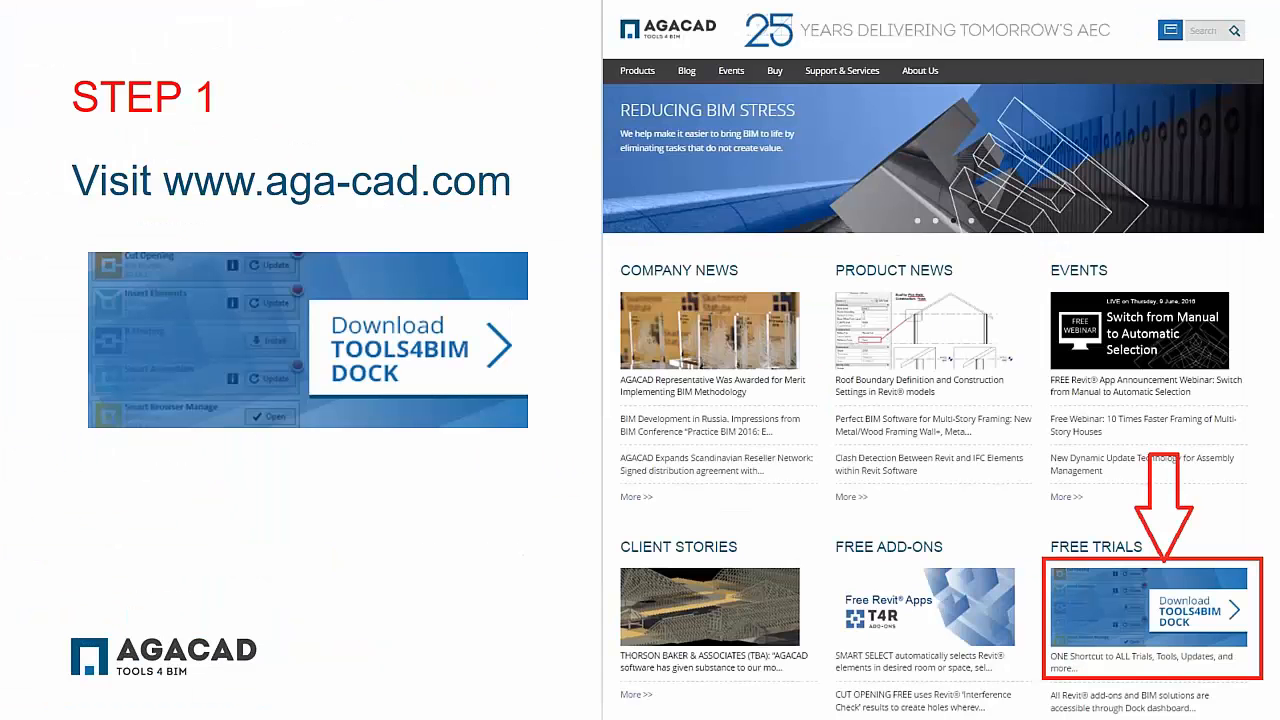
# Step: Advance through the Dock download slides to the end of the show, exit, and restart it from the TOOLS4BIM Dock slide
pyautogui.click(579, 549)
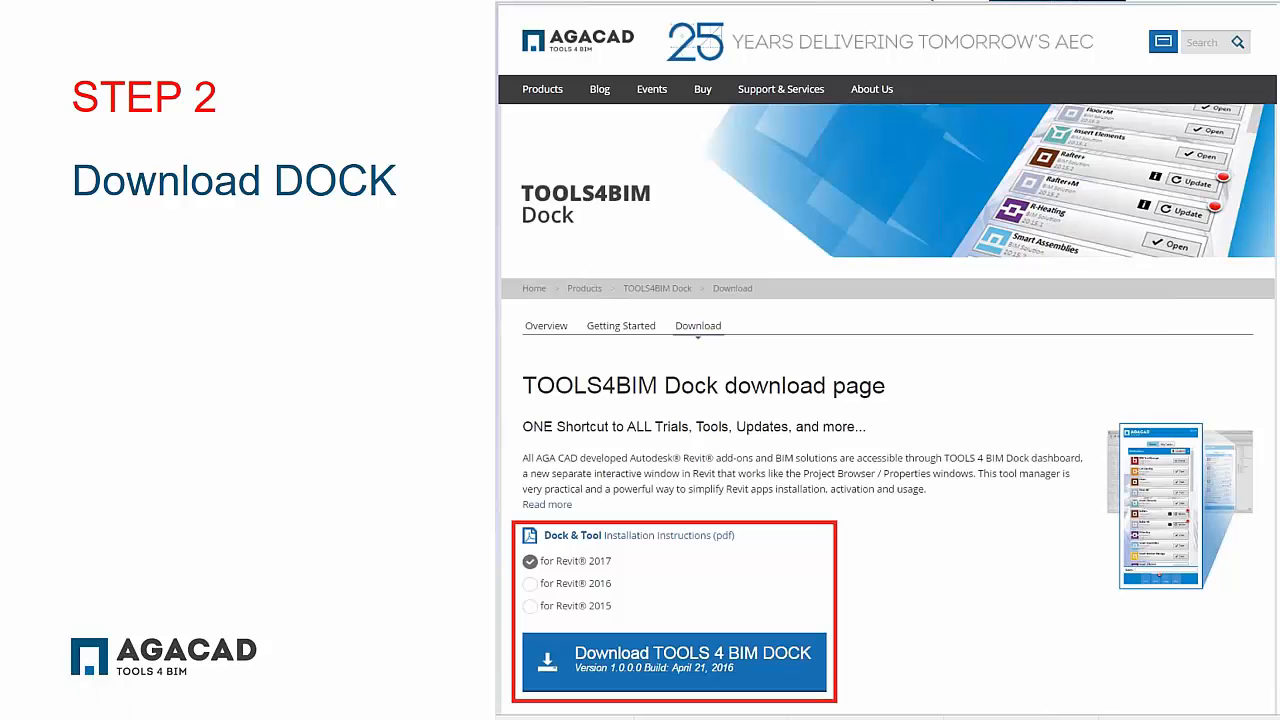
pyautogui.click(800, 342)
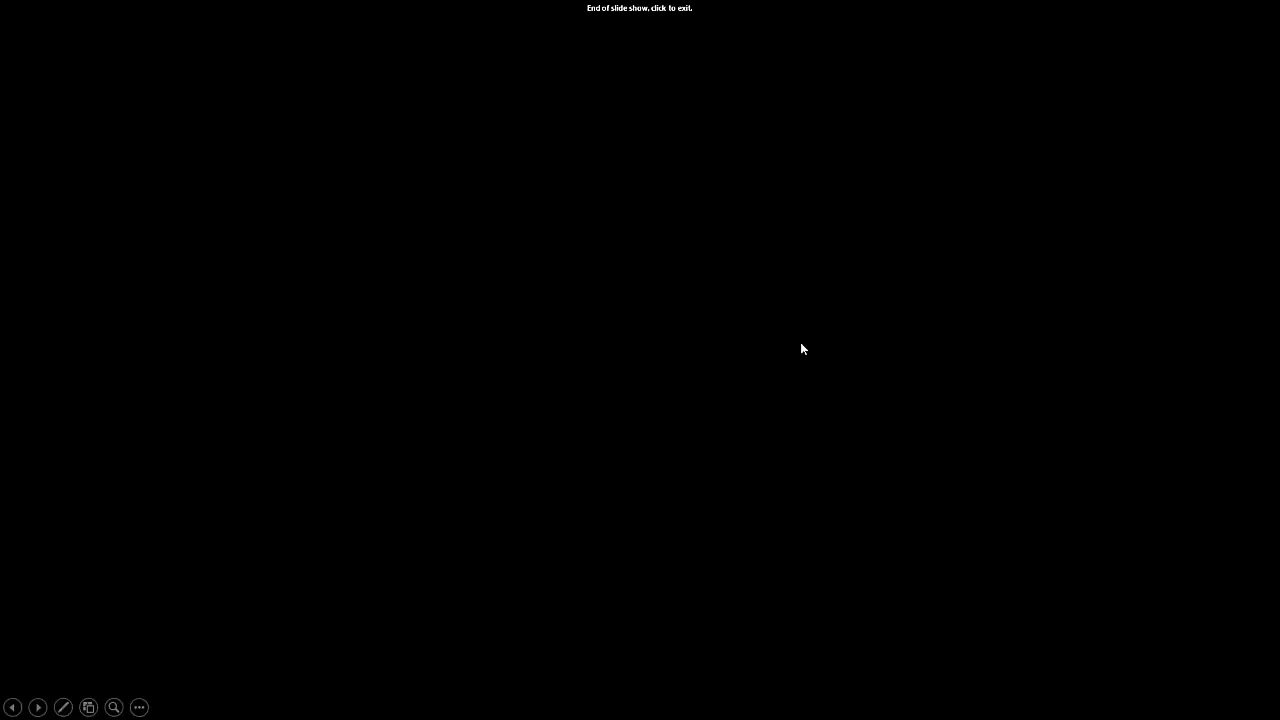
pyautogui.click(800, 342)
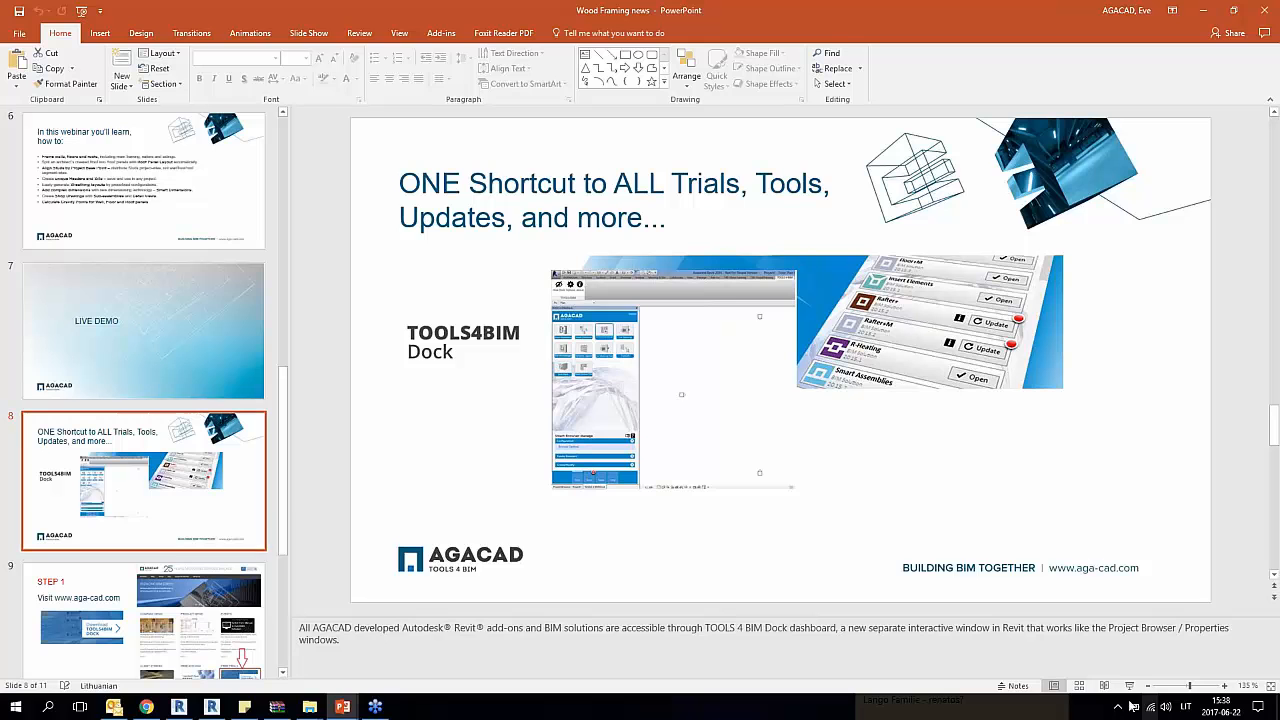
pyautogui.hotkey('shift', 'F5')
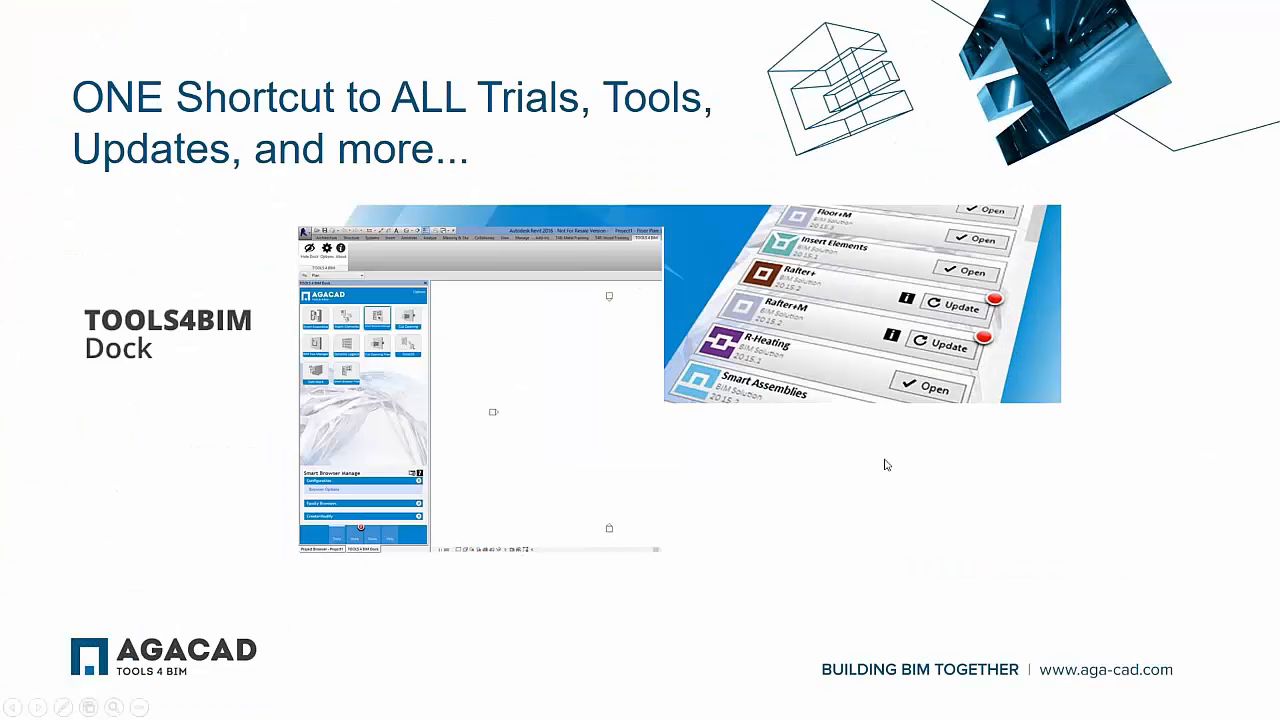